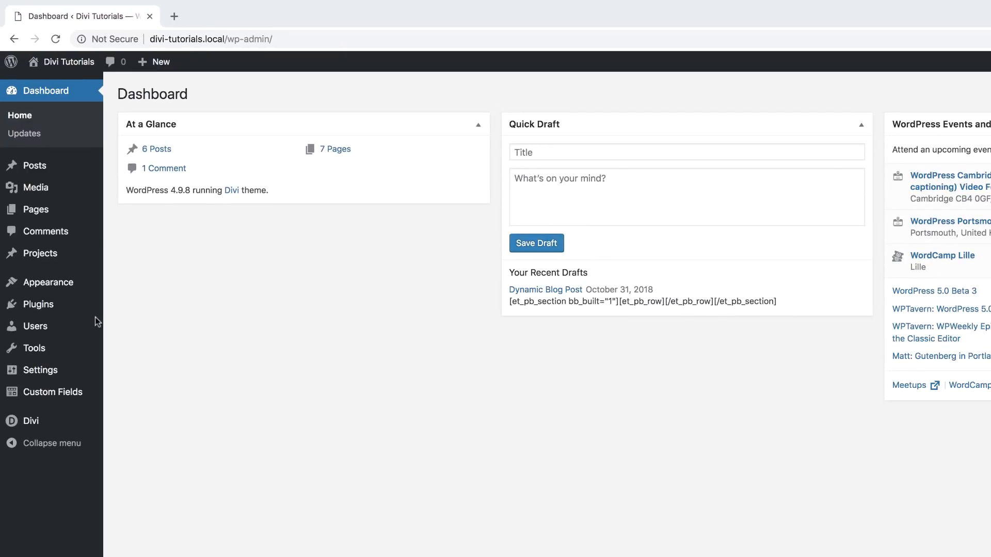
Step: Create a new WordPress page titled 'Contact Form Module'
mouse_move(38, 214)
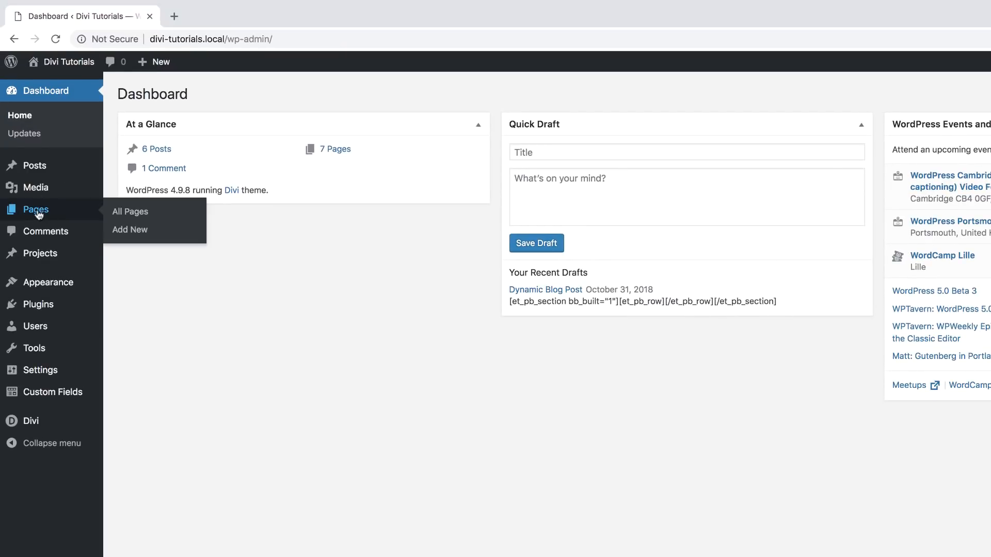
left_click(145, 235)
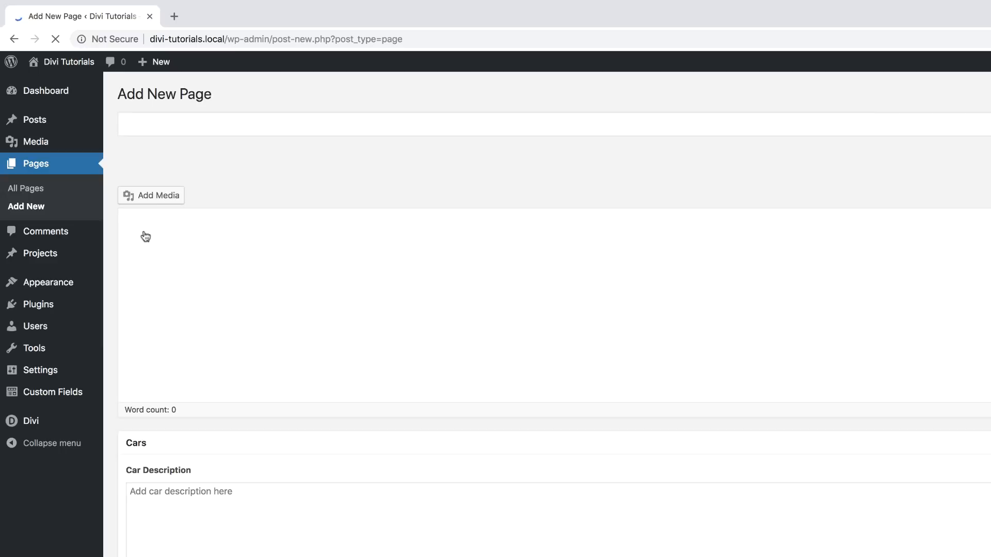
left_click(210, 127)
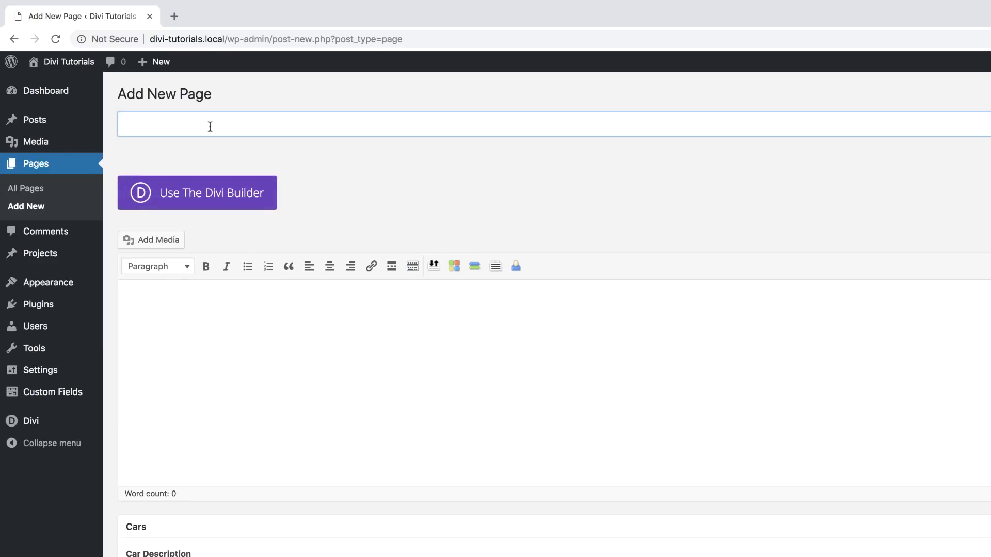
type("Contact Form Module")
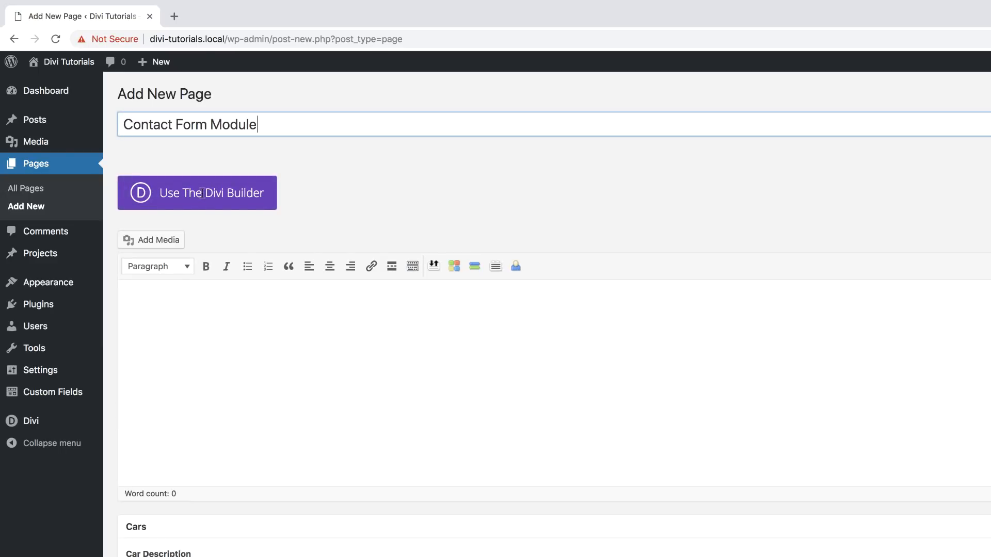
Step: Switch the page to the Divi Visual Builder and choose Build From Scratch
left_click(190, 194)
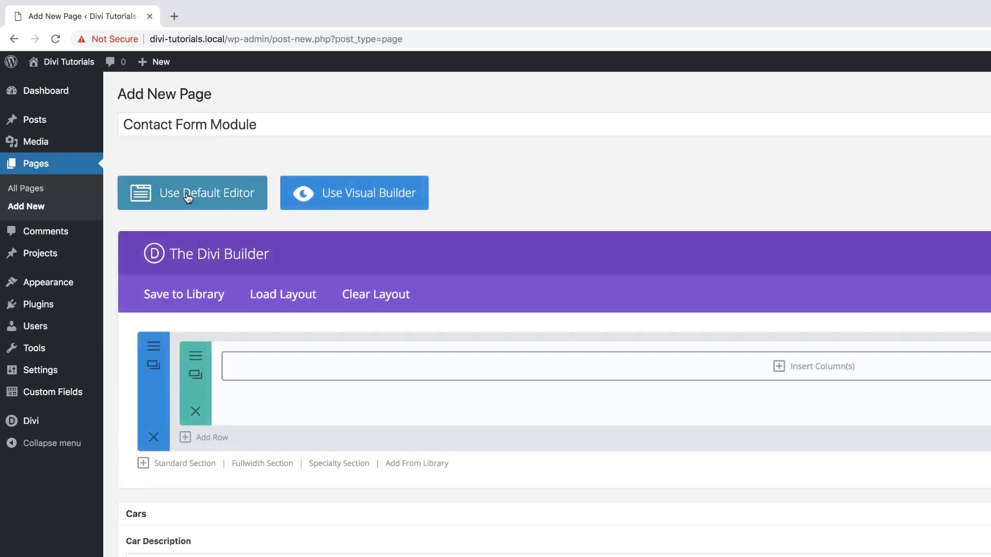
left_click(375, 199)
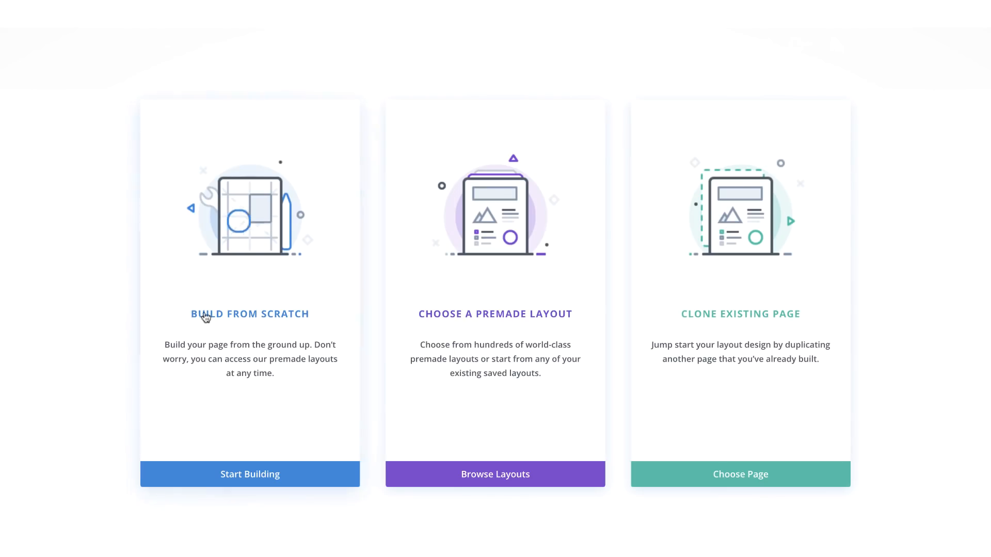
left_click(257, 316)
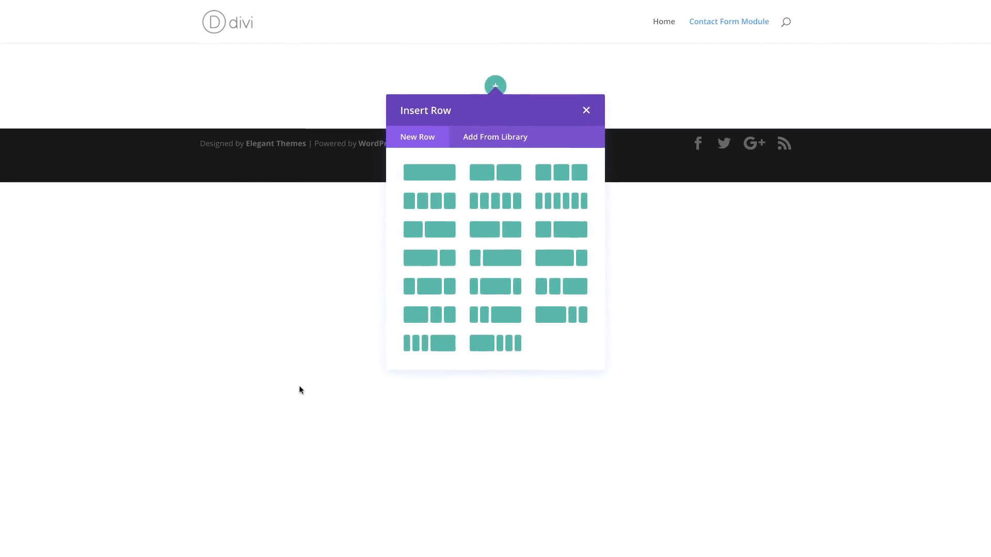
Step: Skip the row layout picker and add a background gradient to the empty section
left_click(587, 112)
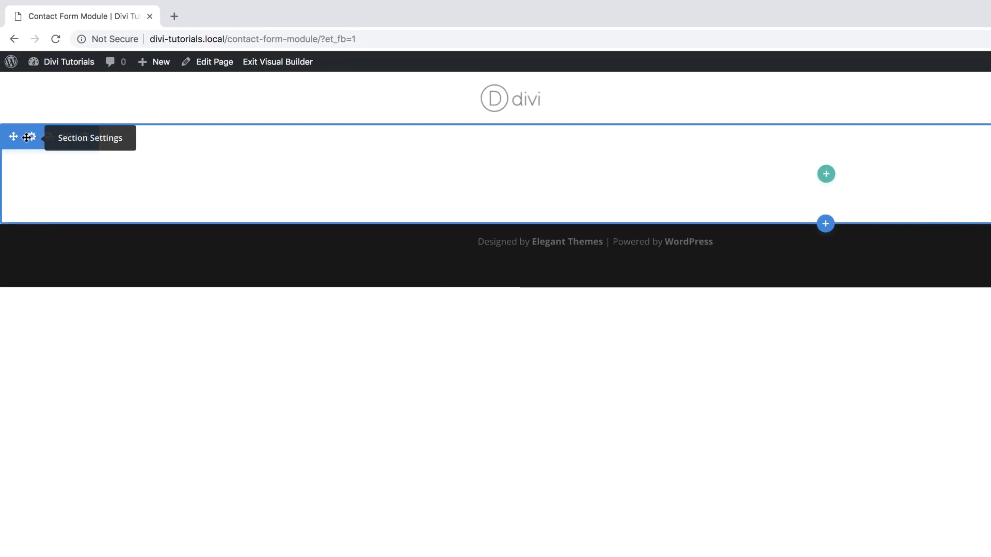
left_click(32, 137)
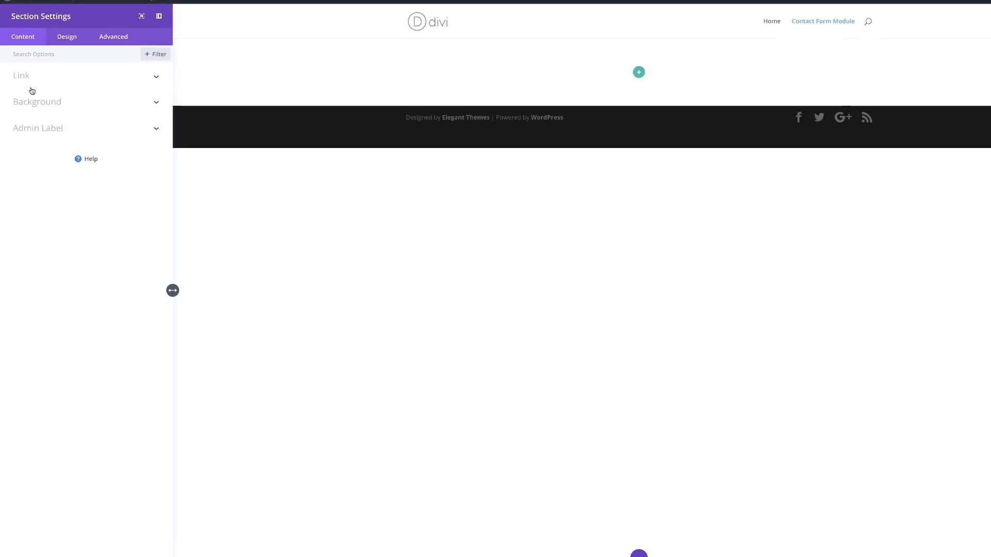
left_click(41, 96)
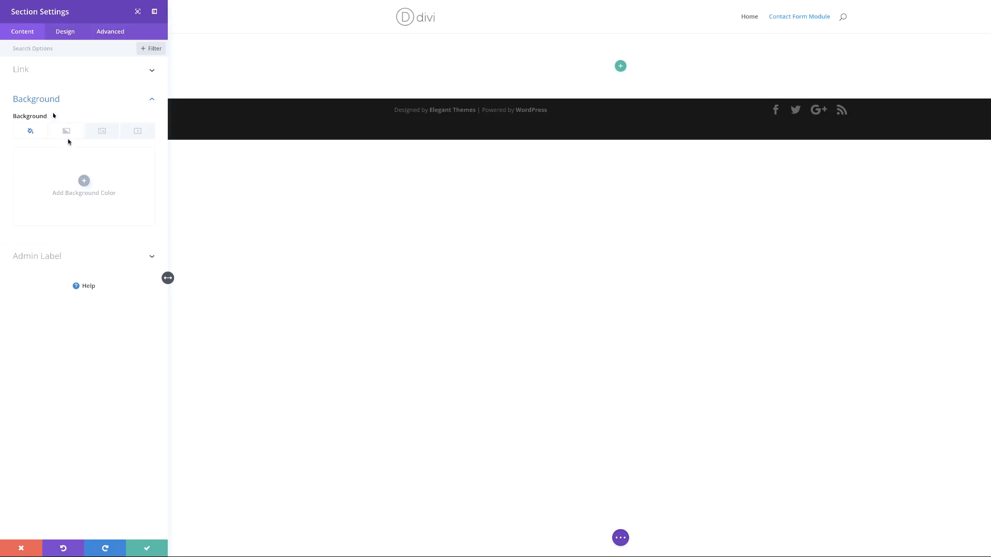
left_click(67, 132)
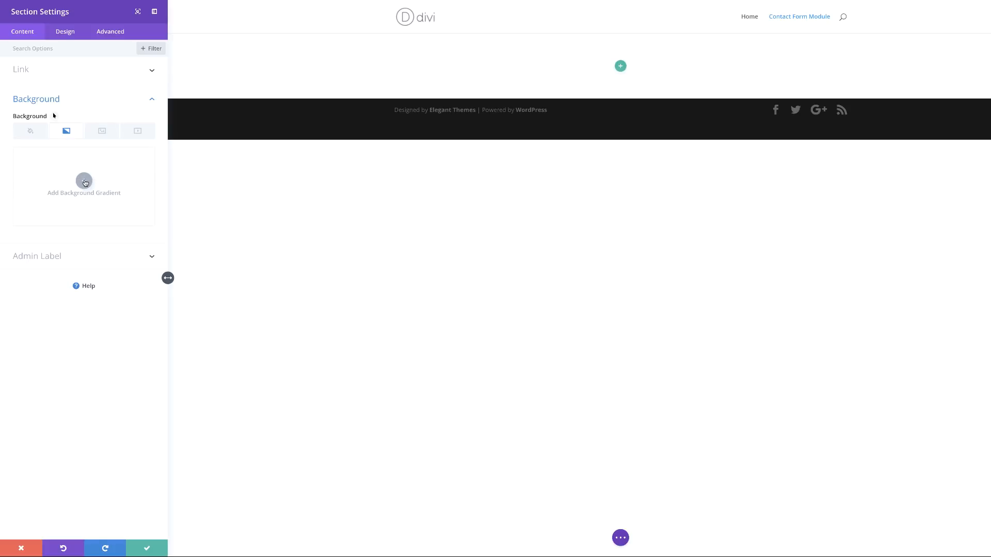
left_click(84, 182)
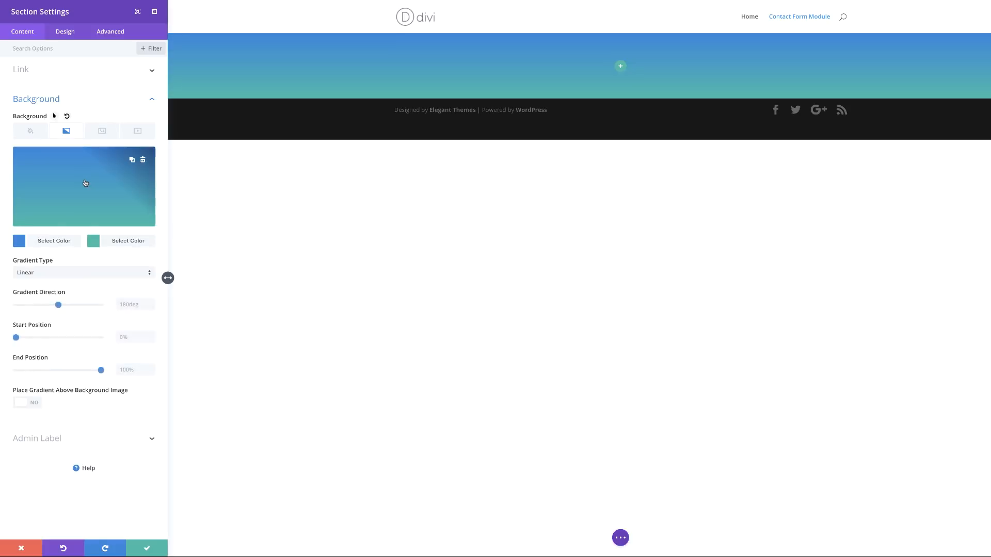
Step: Set the gradient colours to #4c00ff first and #ffd400 second
left_click(19, 242)
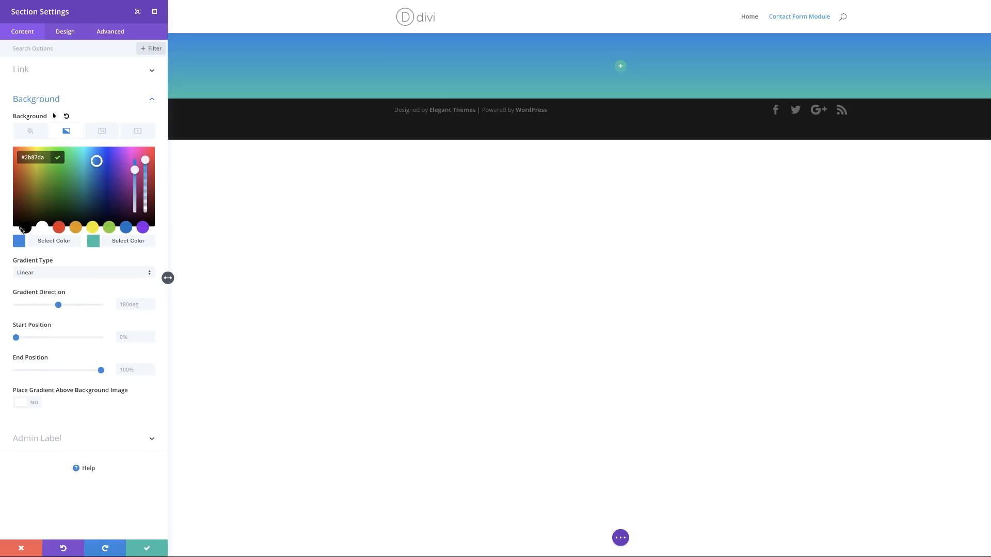
left_click_drag(20, 158, 45, 157)
type("#4c00ff")
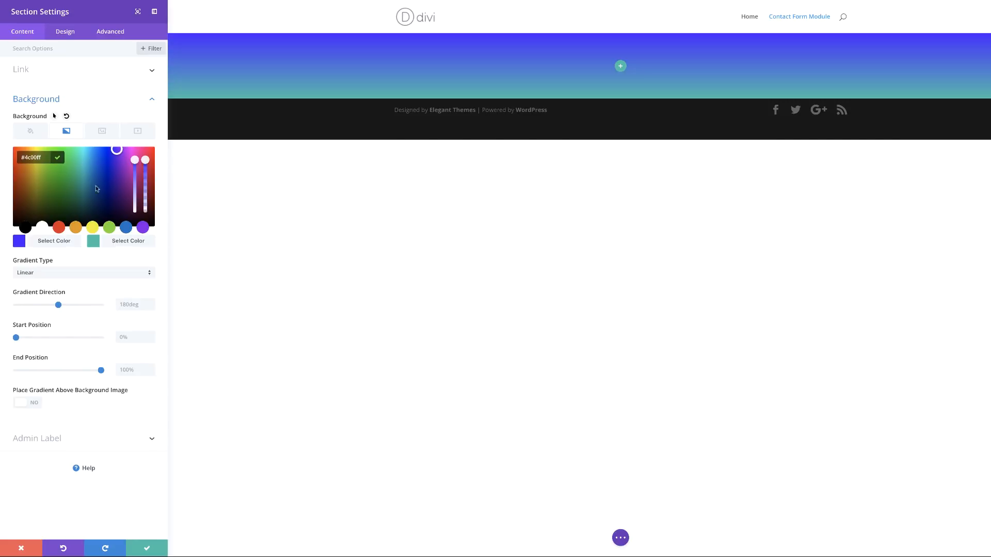
left_click(93, 241)
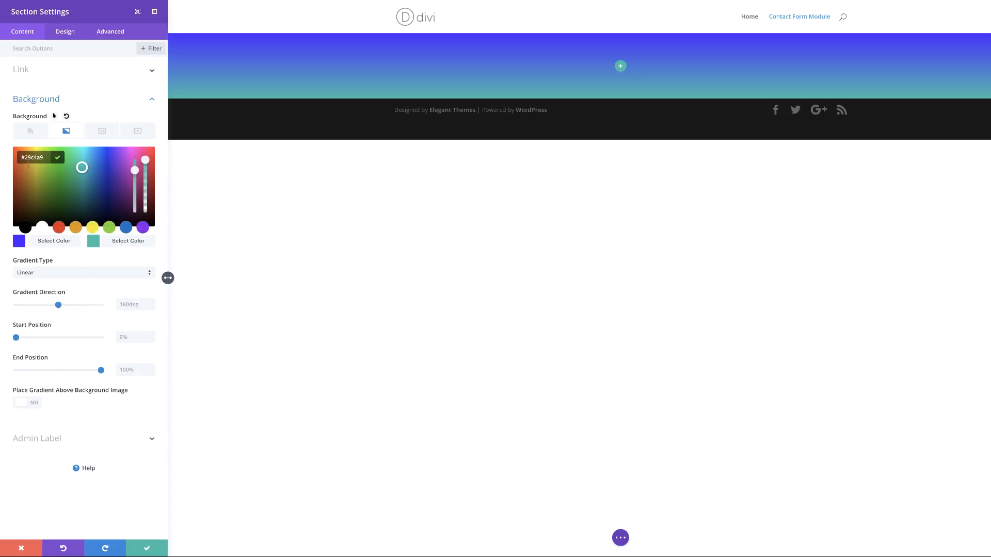
type("ffd400")
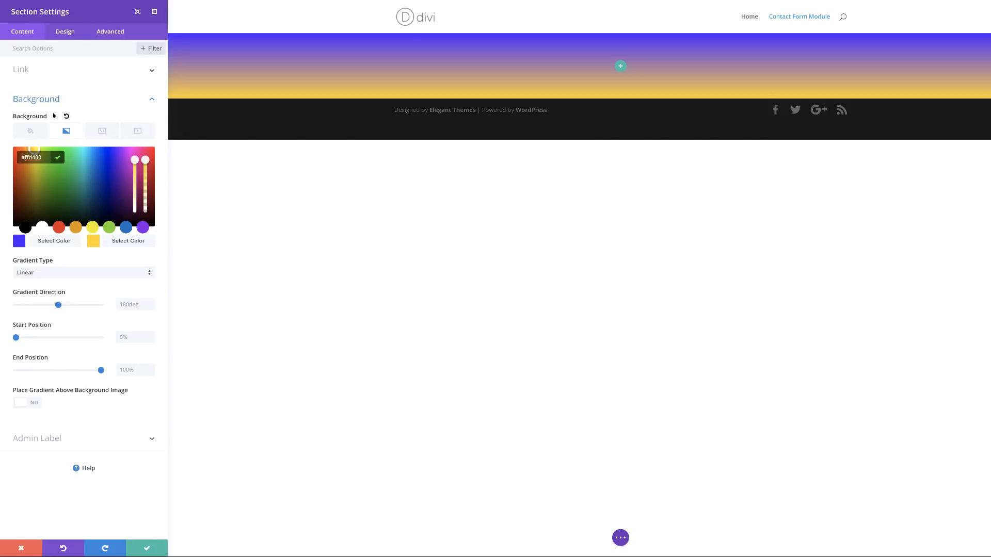
Step: Make the section gradient radial, radiating from the bottom left
left_click(61, 274)
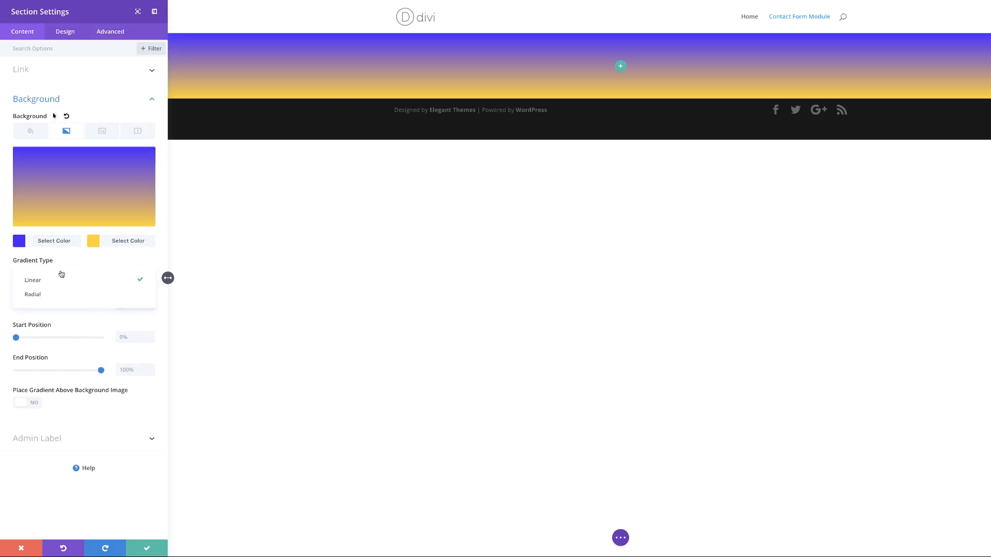
left_click(62, 294)
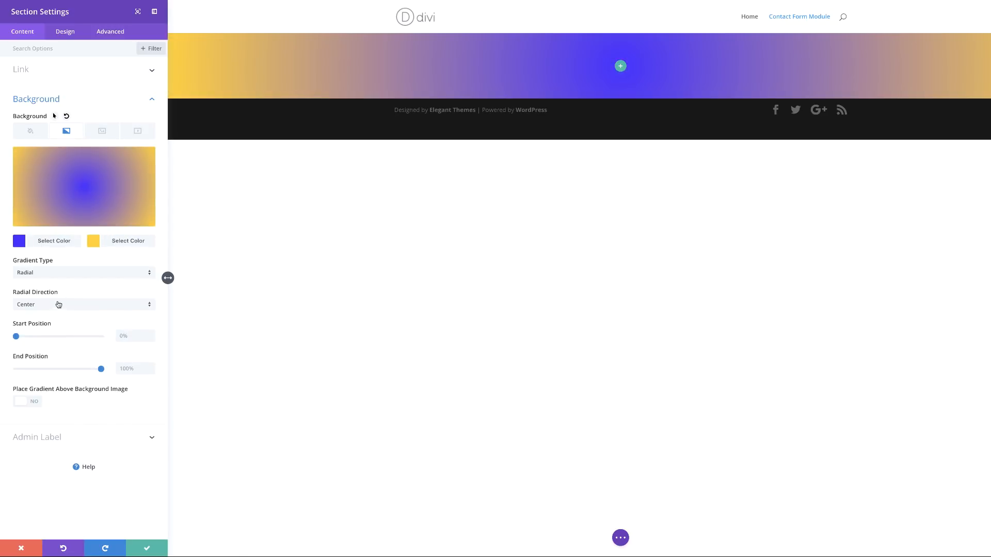
left_click(58, 308)
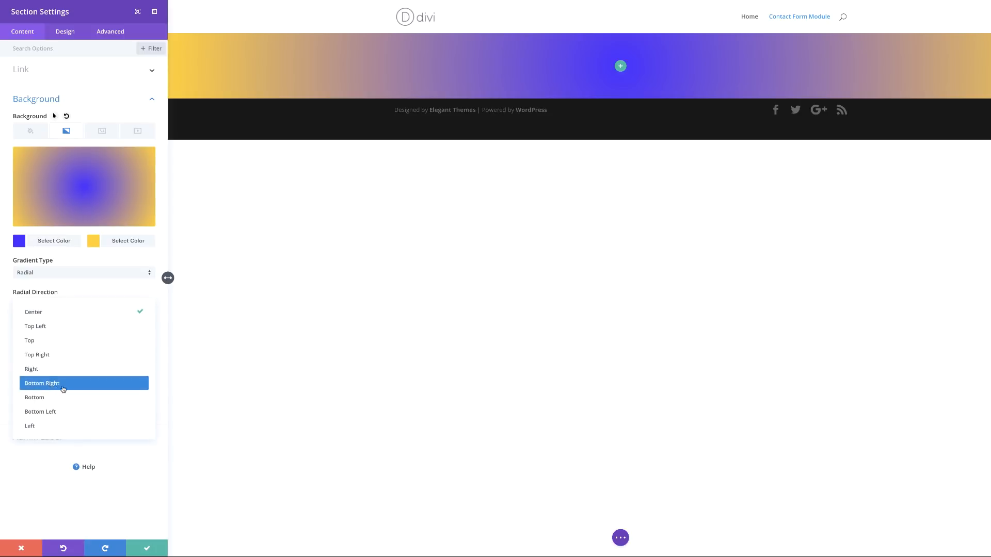
left_click(53, 413)
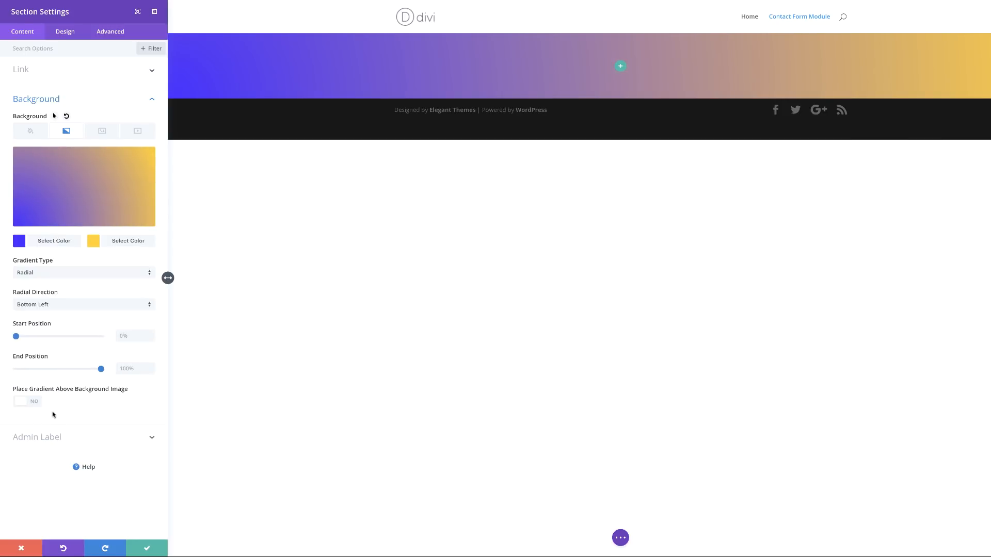
Step: Set both gradient start and end positions to 34% for a hard edge
left_click(129, 335)
type("34%")
left_click(130, 370)
type("34")
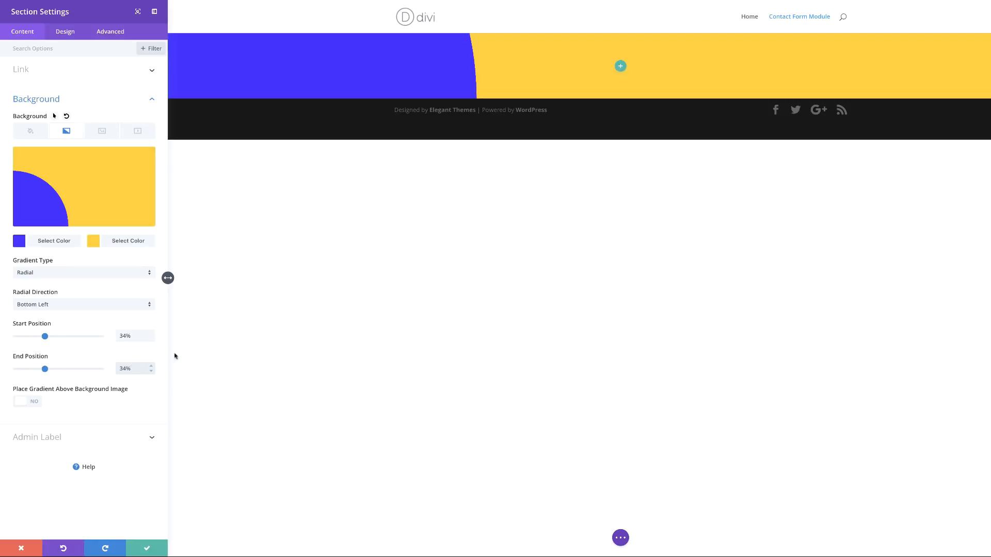
left_click(417, 340)
Step: Give the section linked 200px top and bottom padding and save its settings
left_click(66, 35)
left_click(66, 33)
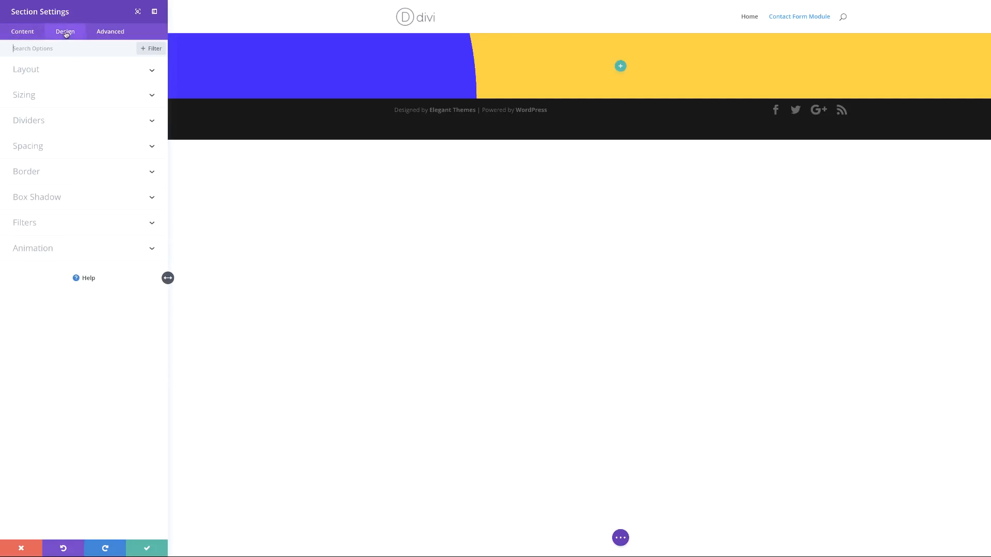
left_click(38, 148)
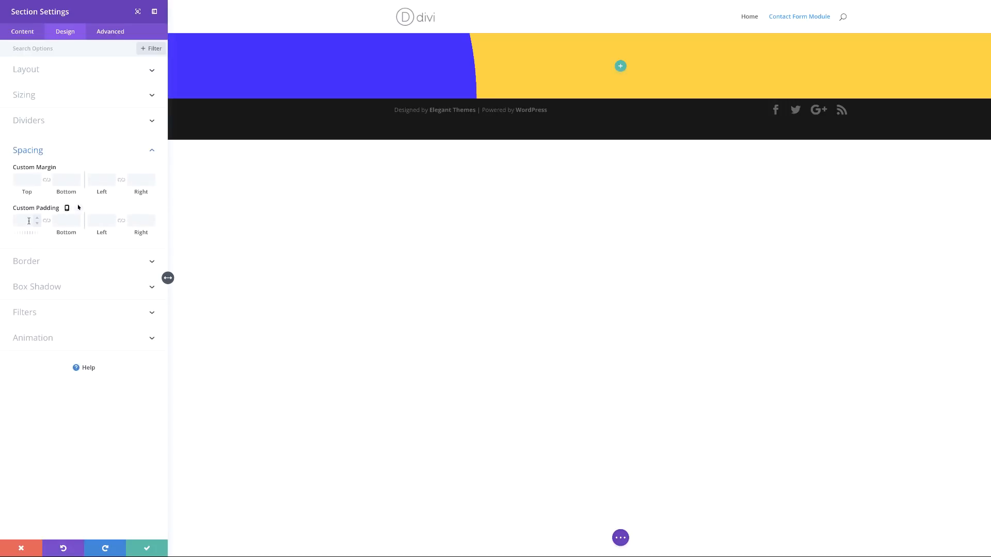
left_click(47, 221)
left_click(24, 221)
type("200px")
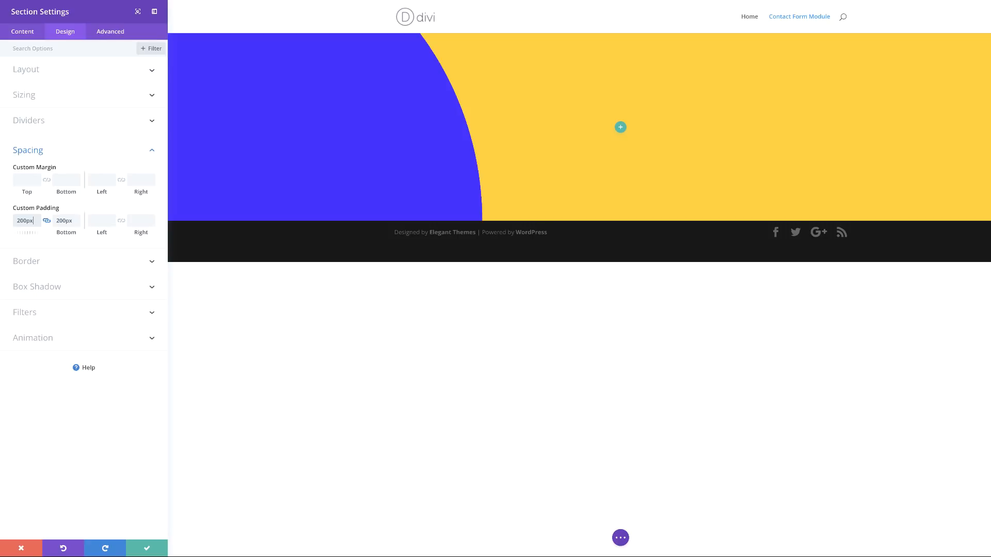
left_click(151, 548)
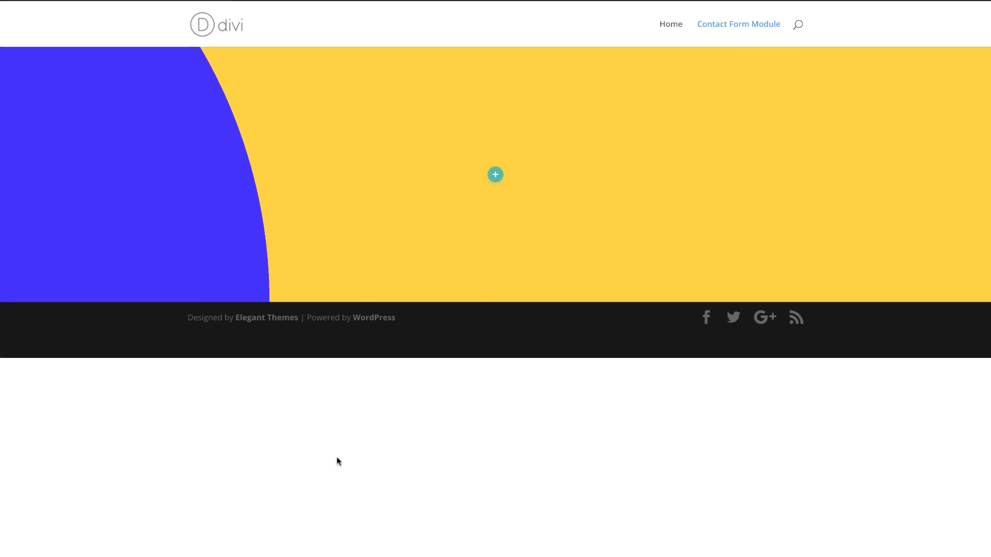
Step: Insert an empty two-column row into the section and open the row's settings
left_click(496, 176)
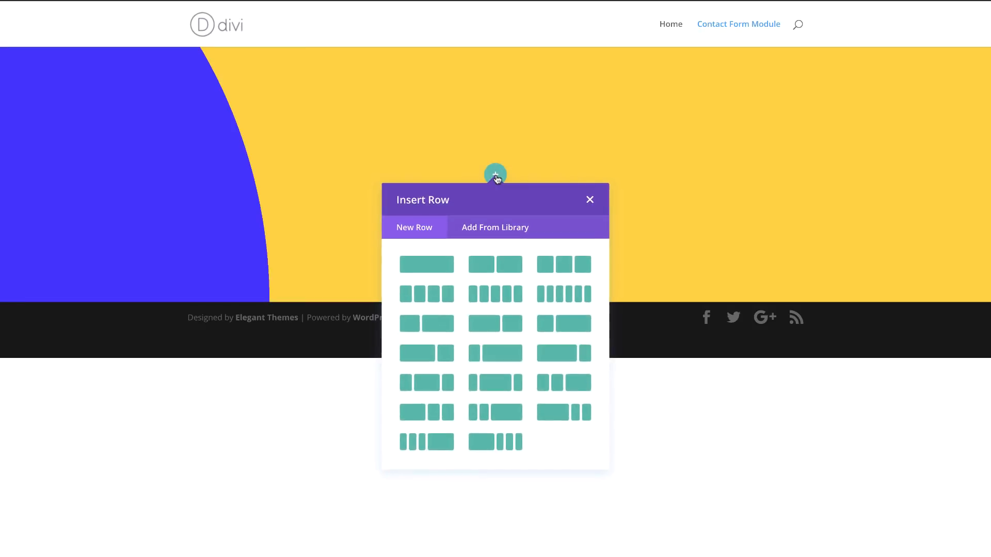
left_click(505, 266)
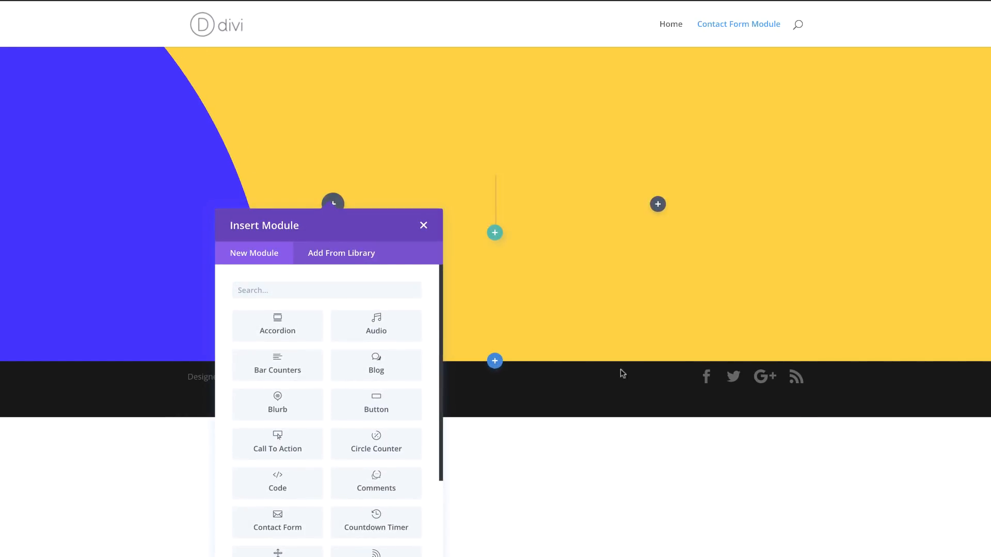
left_click(423, 225)
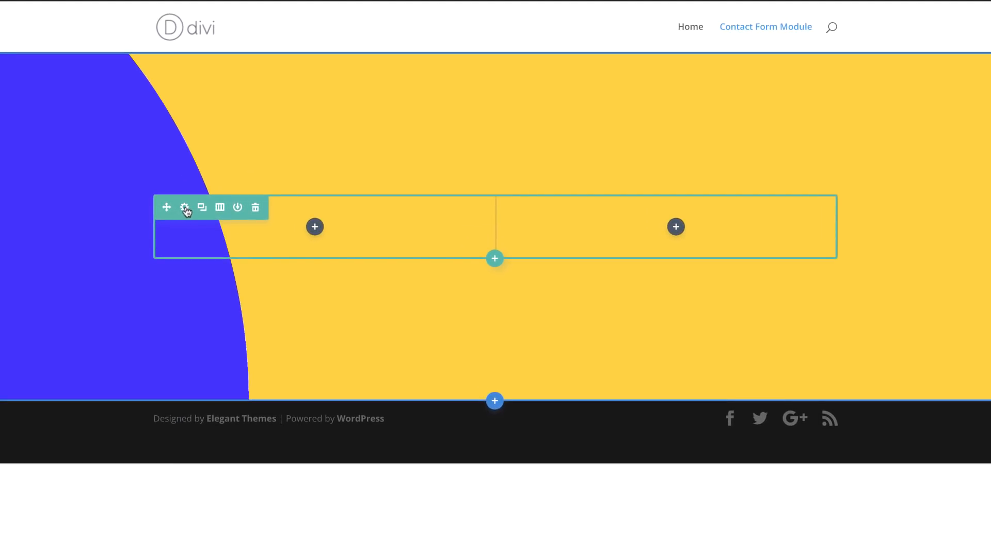
left_click(185, 207)
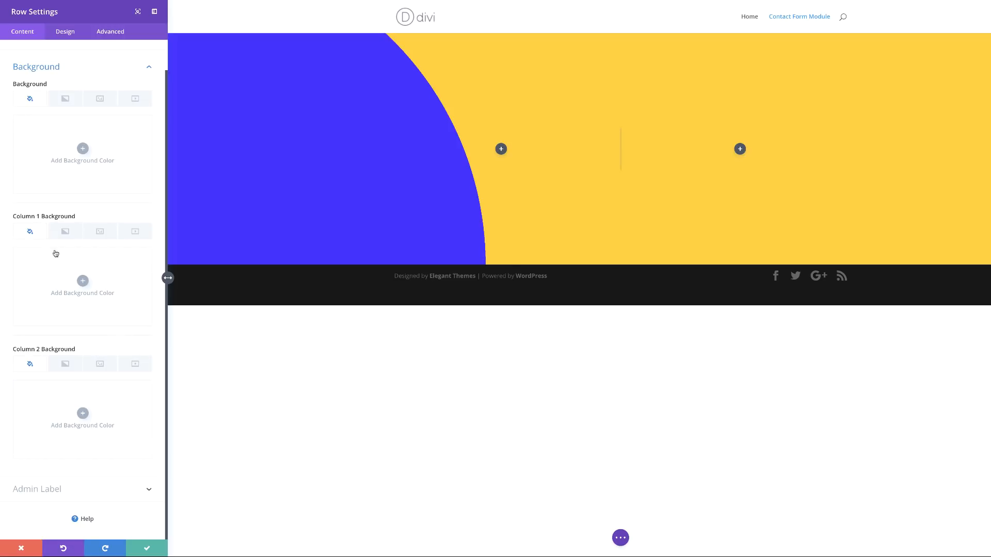
Step: Clear Column 1's background colour to transparent and show its background image options
left_click(82, 281)
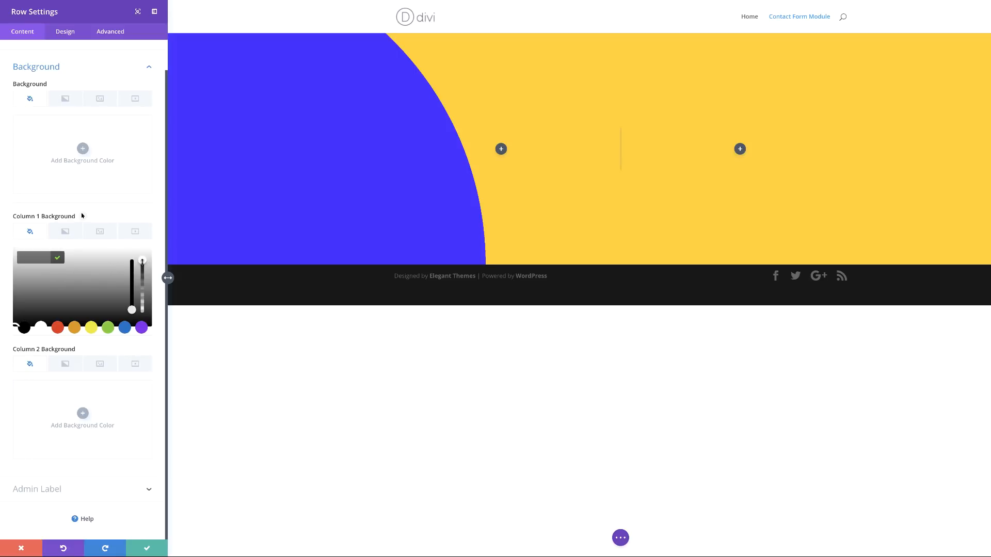
left_click_drag(142, 260, 142, 269)
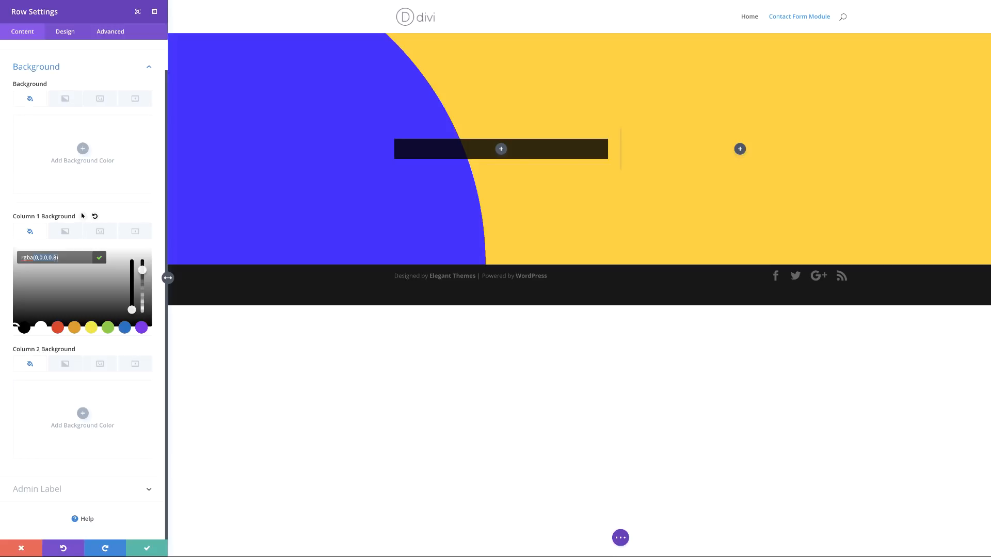
key("ctrl+v")
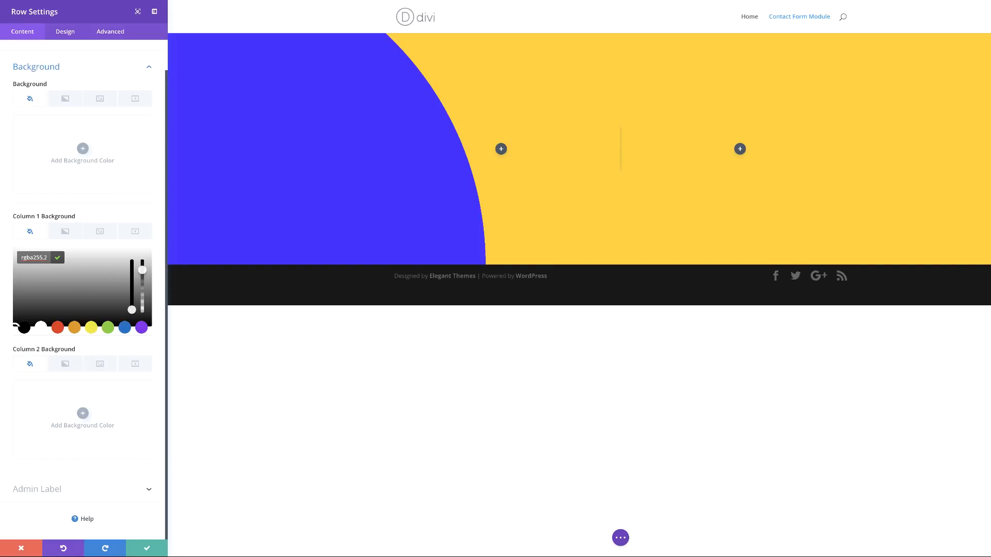
left_click(101, 232)
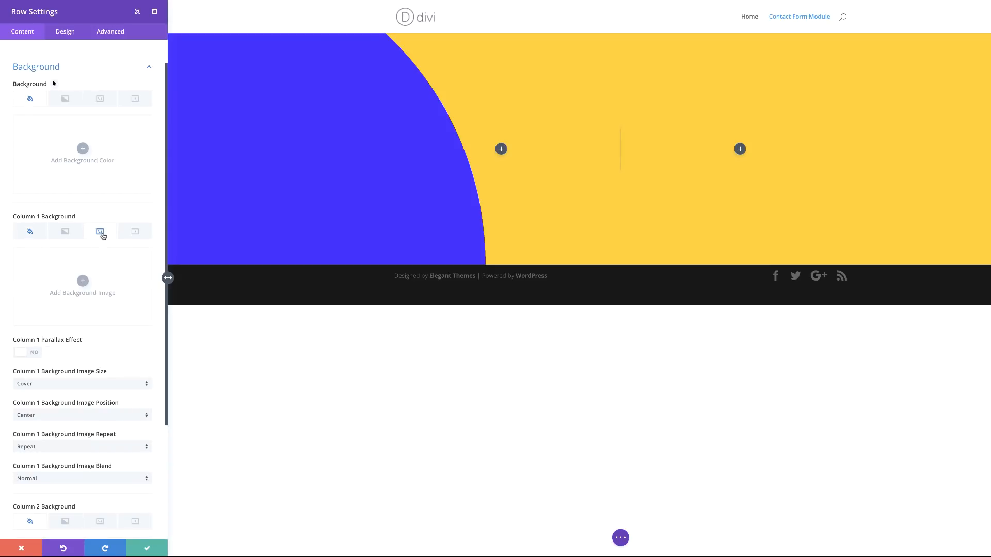
Step: Set the woman-in-tunnel photo from the Media Library as Column 1's background image
left_click(83, 281)
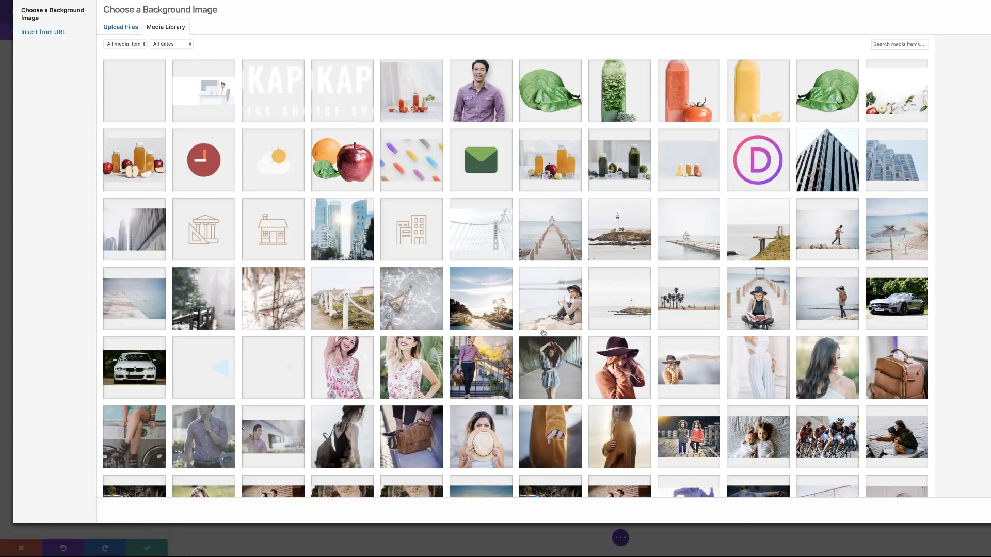
left_click(559, 378)
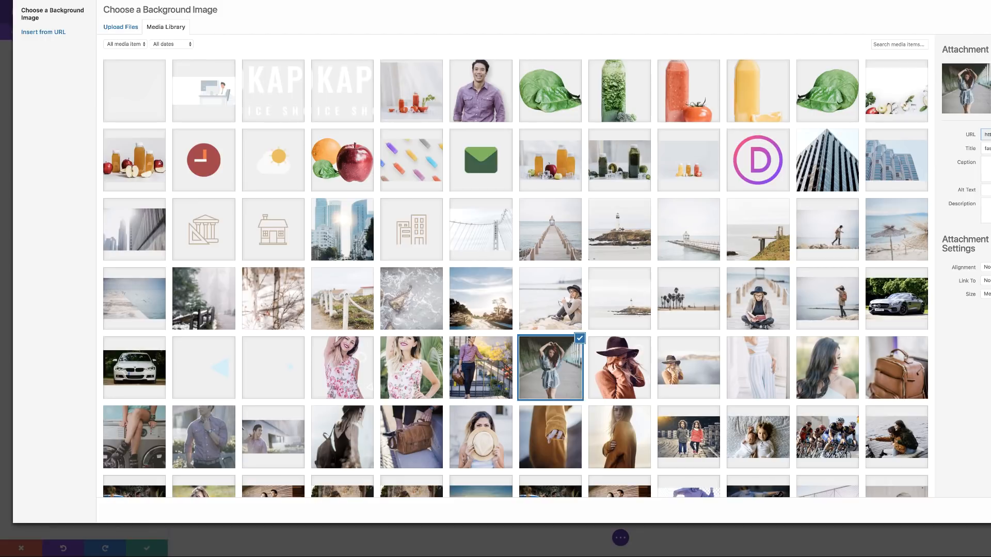
left_click(989, 511)
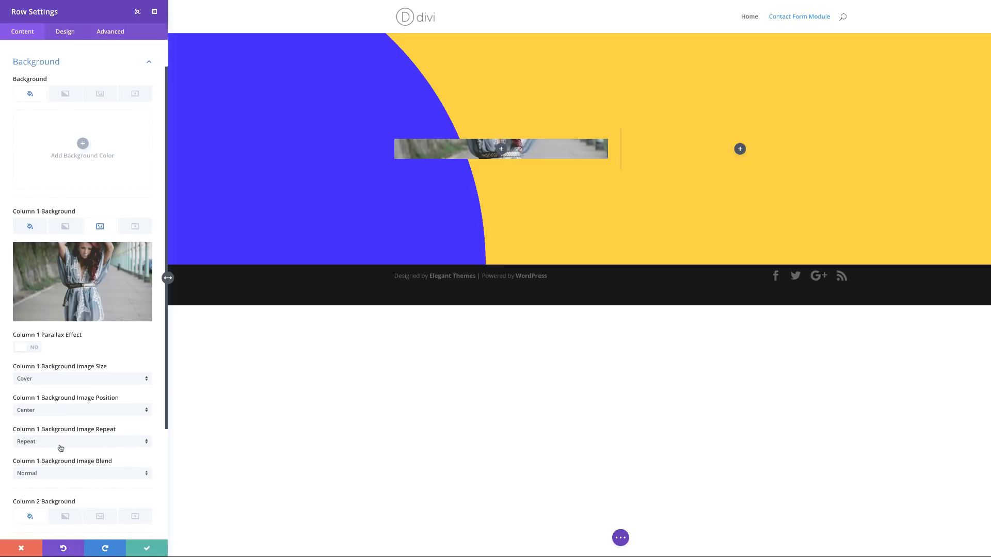
Step: Set Column 1's background image to No Repeat with Screen blend mode
scroll(60, 447, "down", 1)
left_click(83, 430)
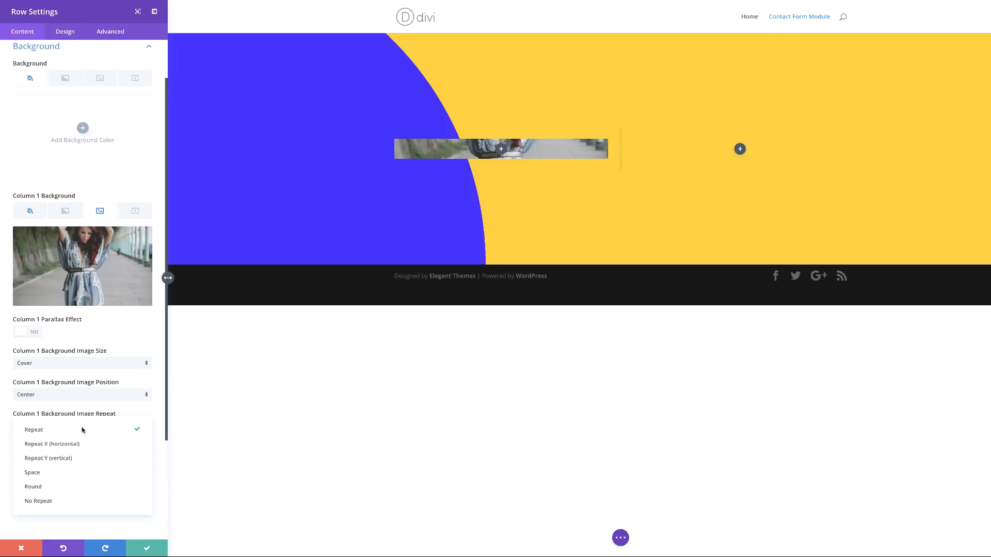
left_click(51, 501)
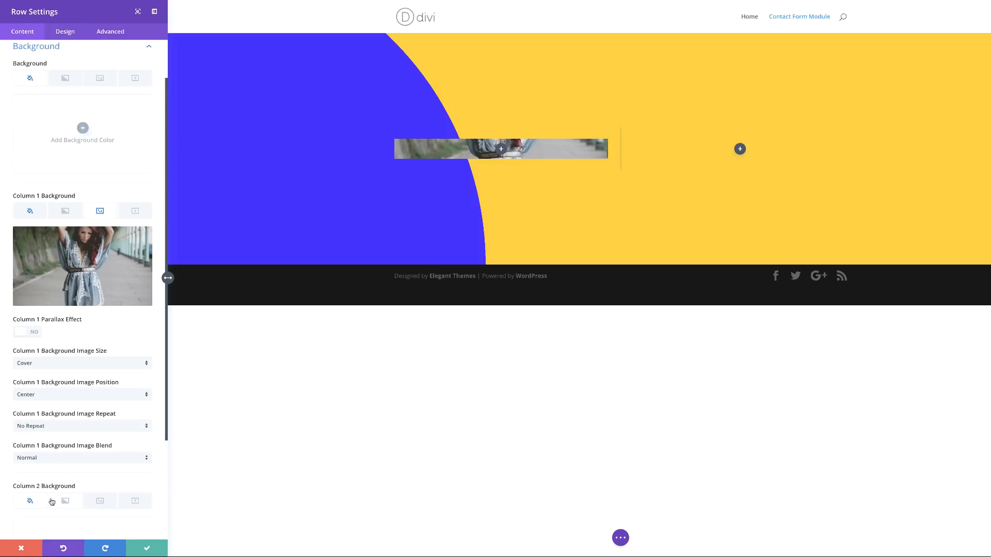
left_click(70, 458)
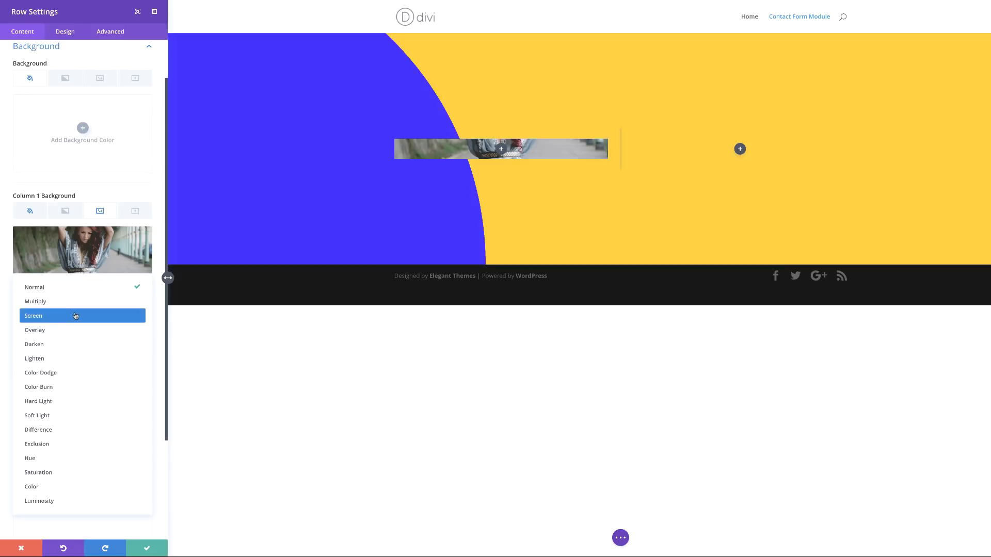
left_click(75, 316)
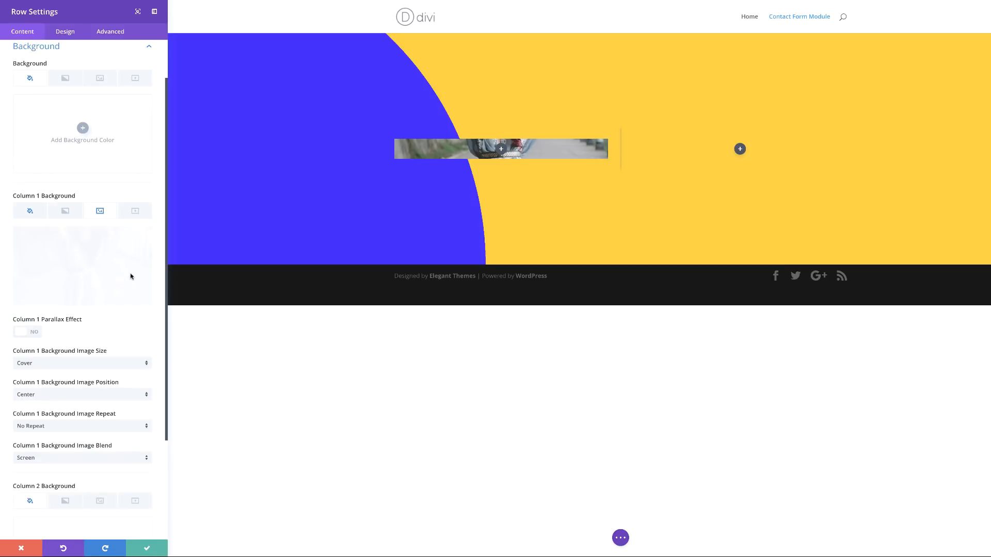
Step: Give Column 2 a white #ffffff background colour
scroll(130, 276, "down", 2)
scroll(131, 278, "up", 1)
scroll(131, 277, "down", 3)
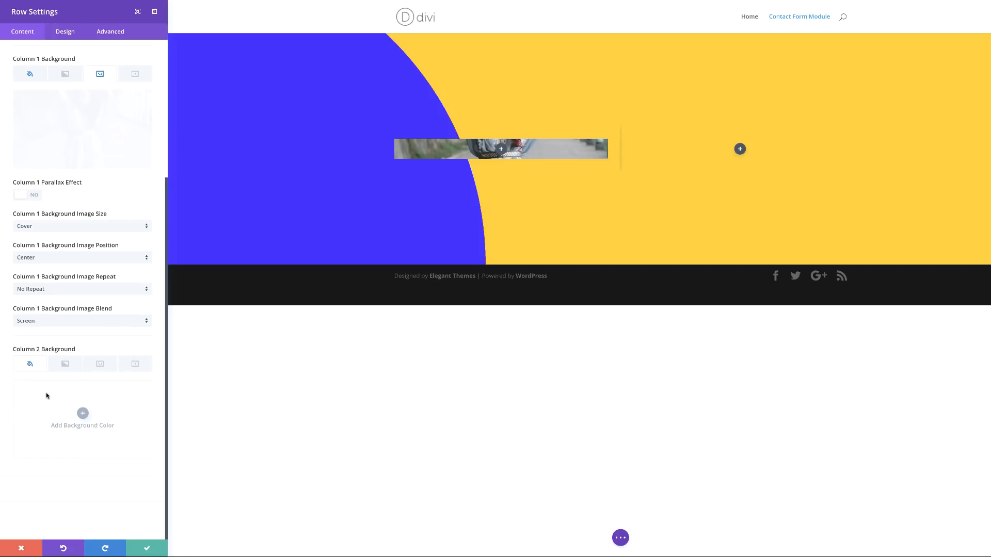
left_click(83, 413)
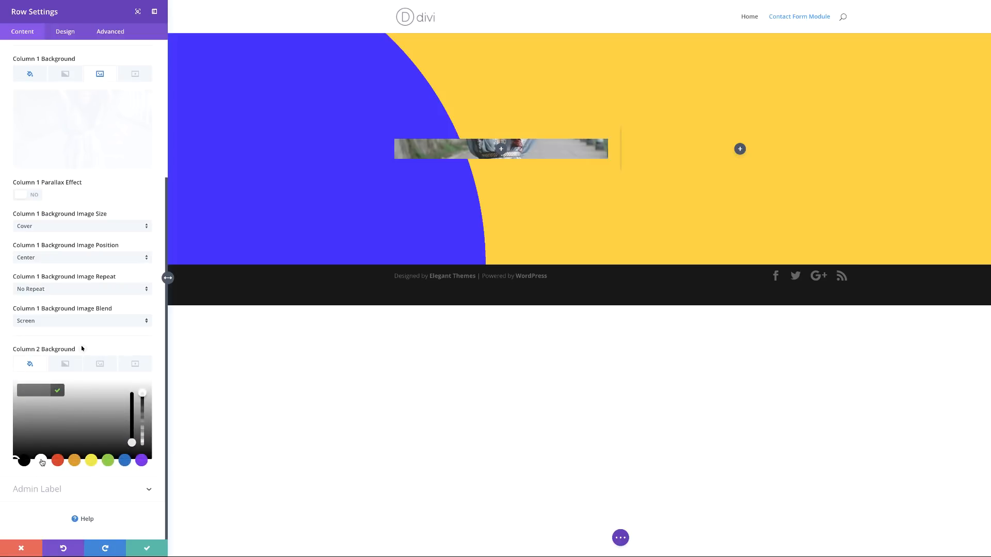
left_click(42, 460)
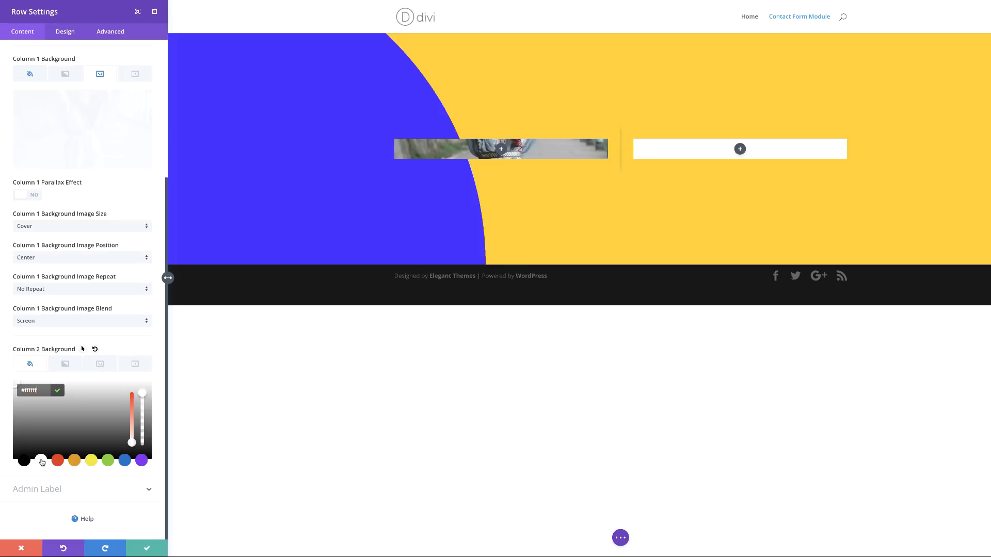
Step: Enable Equalize Column Heights for the row
left_click(71, 35)
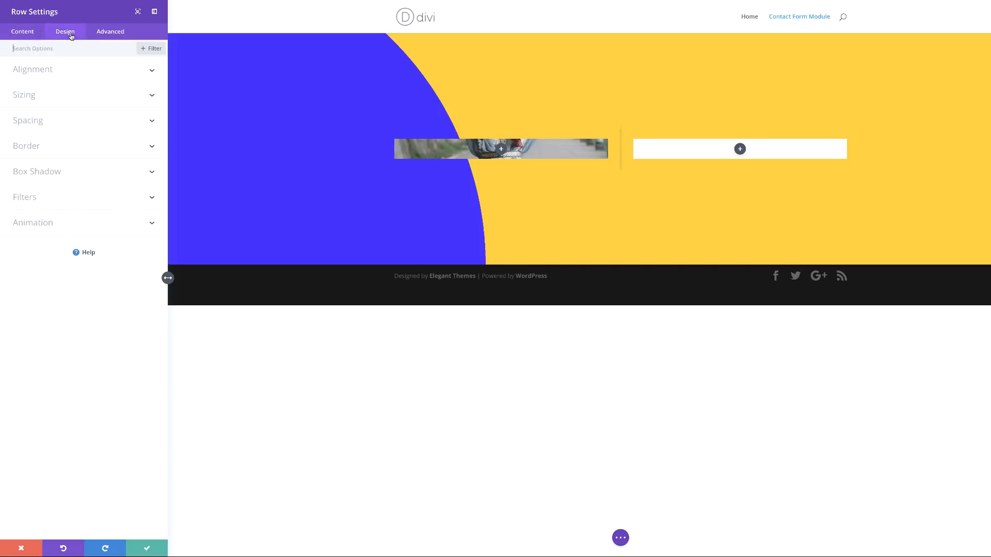
left_click(31, 97)
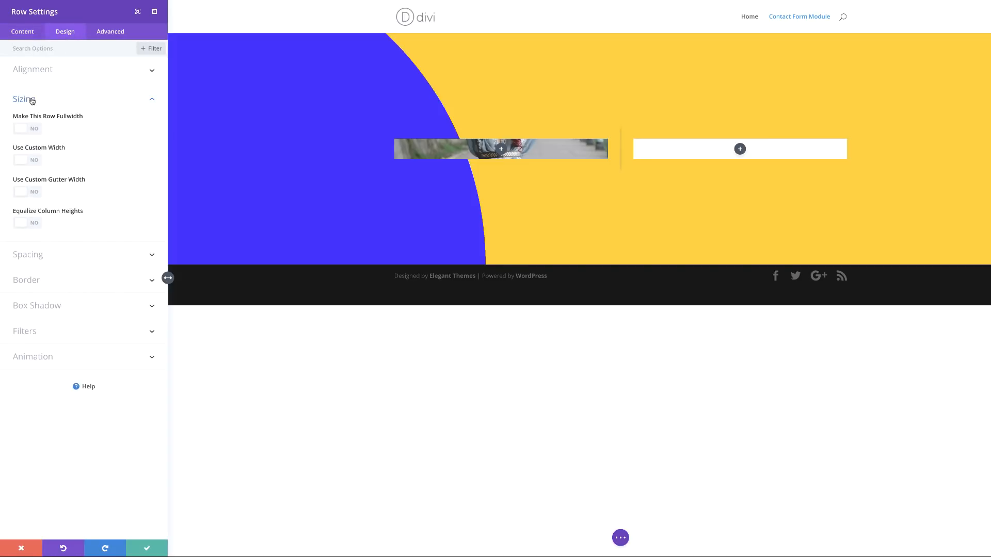
left_click(36, 225)
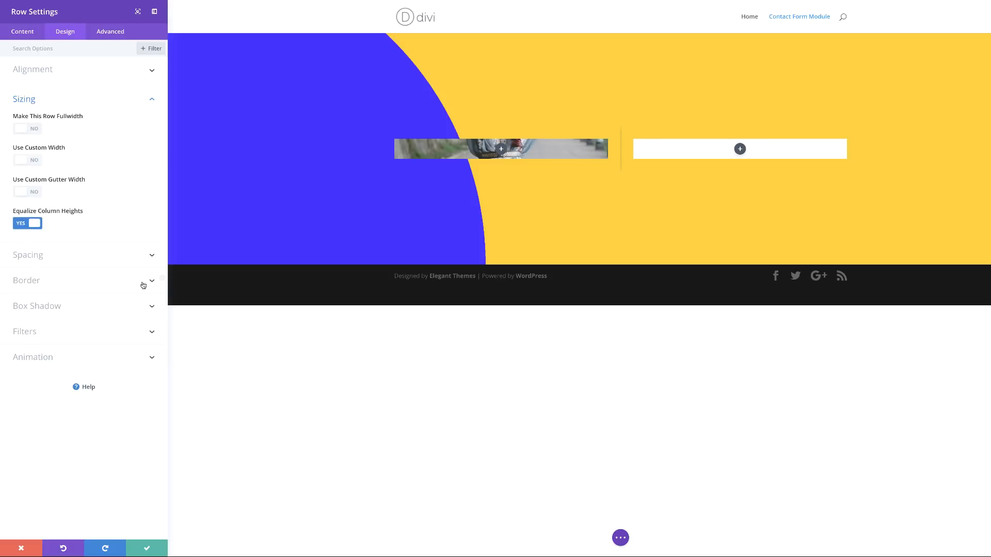
Step: Set the row's linked top and bottom padding to 0
left_click(80, 265)
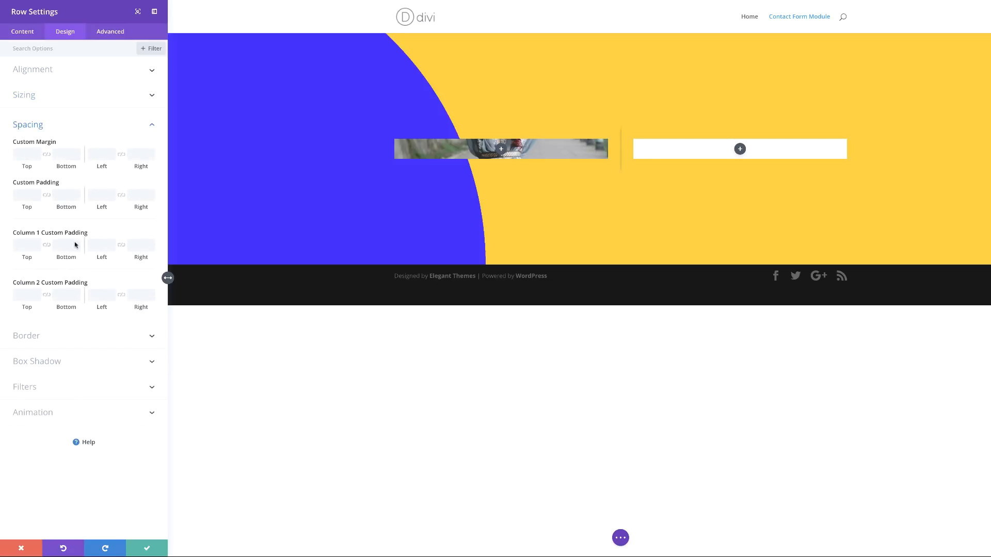
left_click(27, 194)
left_click(46, 194)
type("0")
key("Return")
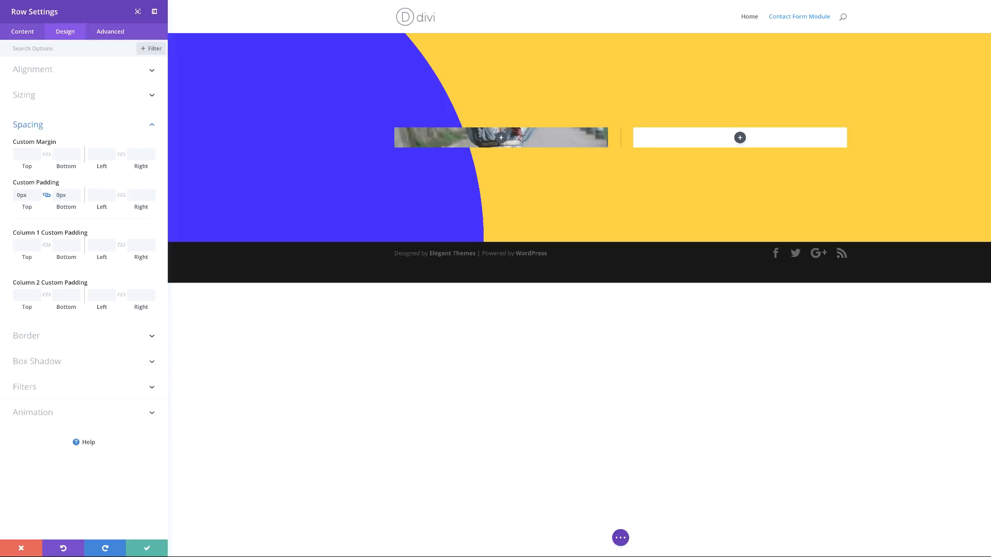
Step: Add 'border-radius: 10px;' to Column 1's Main Element custom CSS
left_click(118, 32)
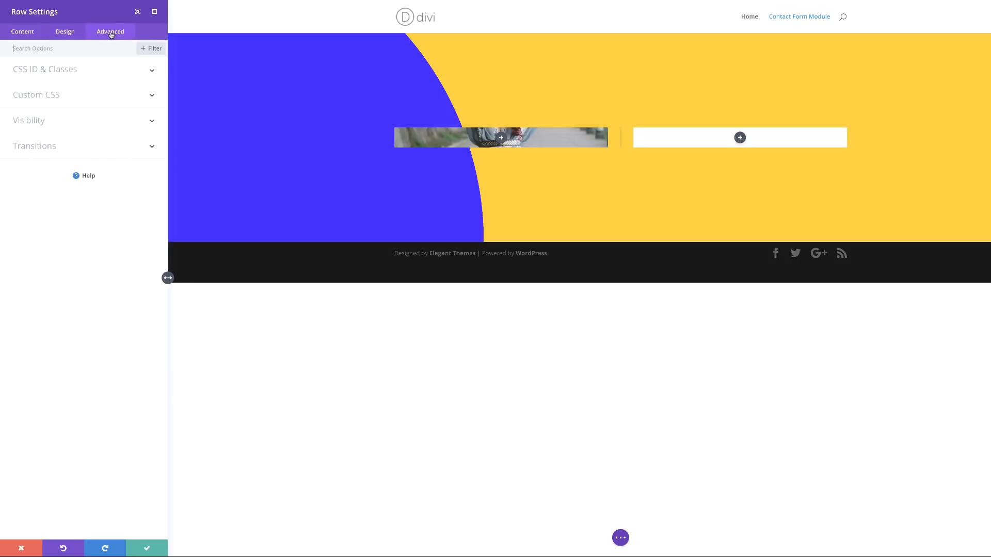
left_click(64, 97)
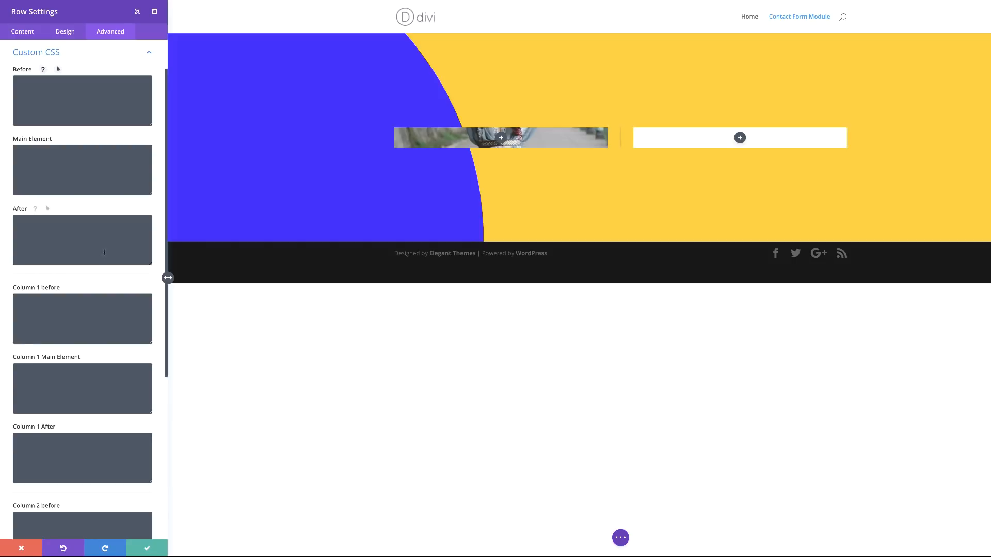
left_click(57, 374)
type("border-radius: 10px;")
Step: Add the same 10px border radius to Column 2 and save the row settings
scroll(75, 358, "down", 2)
scroll(108, 444, "down", 2)
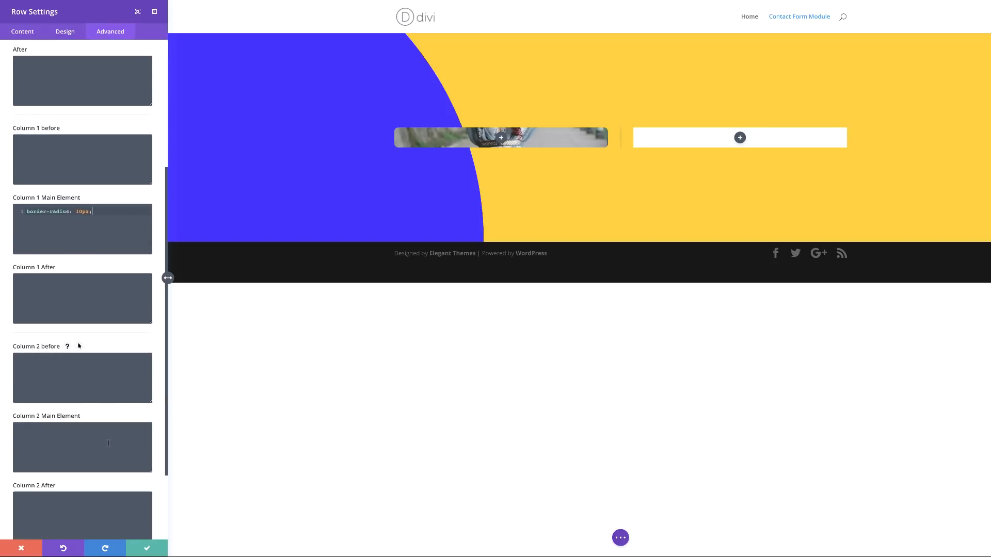
left_click(79, 429)
type("border-radius: 10px;")
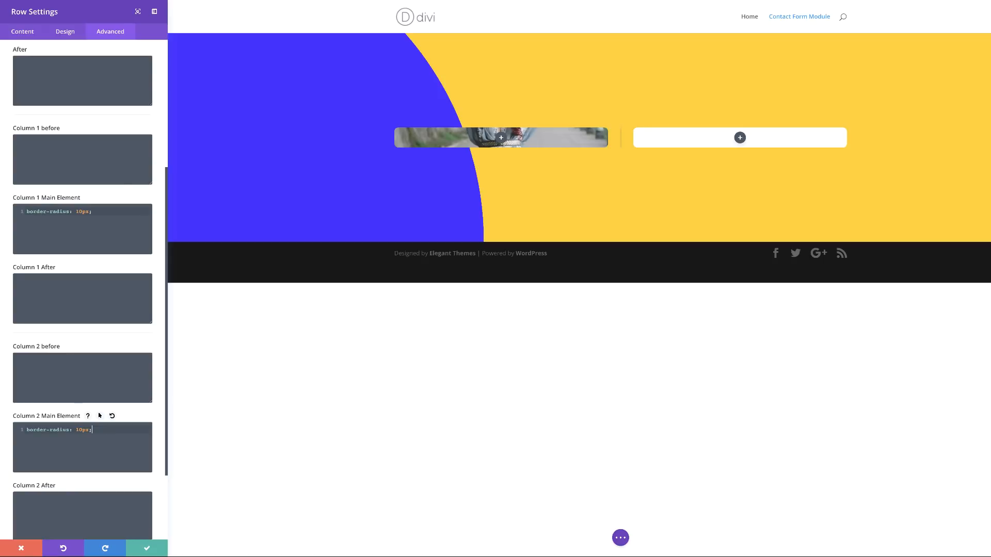
left_click(146, 548)
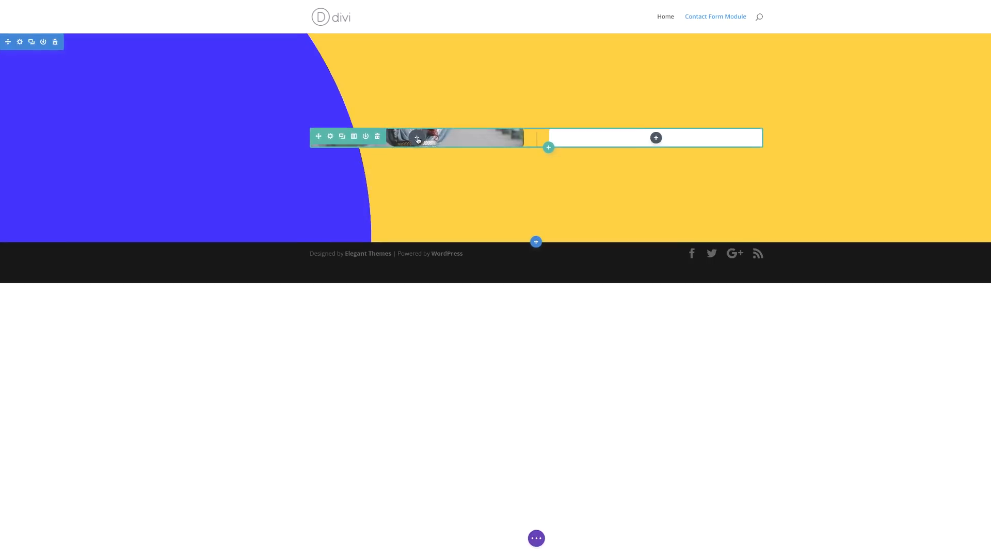
Step: Add a Text module to column 1 and replace its placeholder copy with 'Hire Me!'
left_click(417, 138)
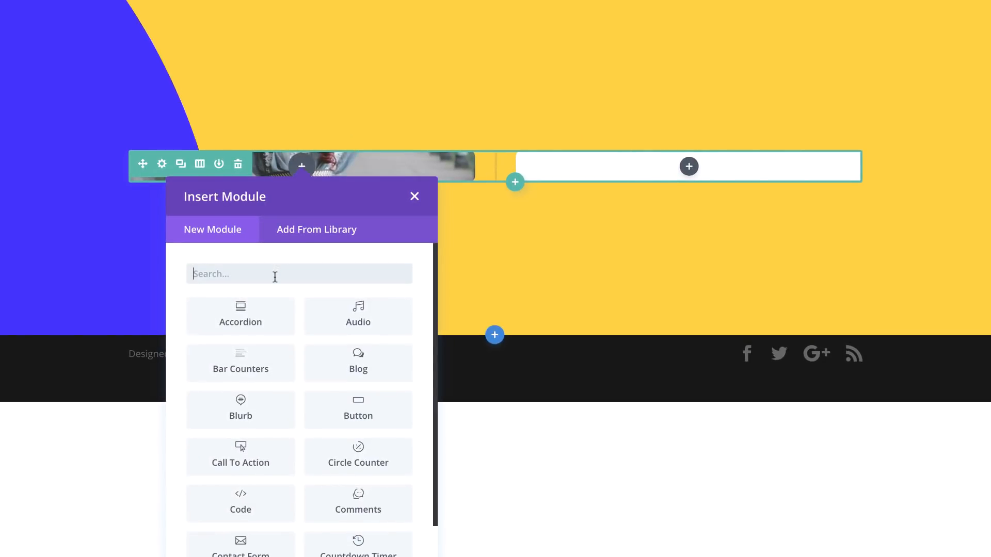
type("text")
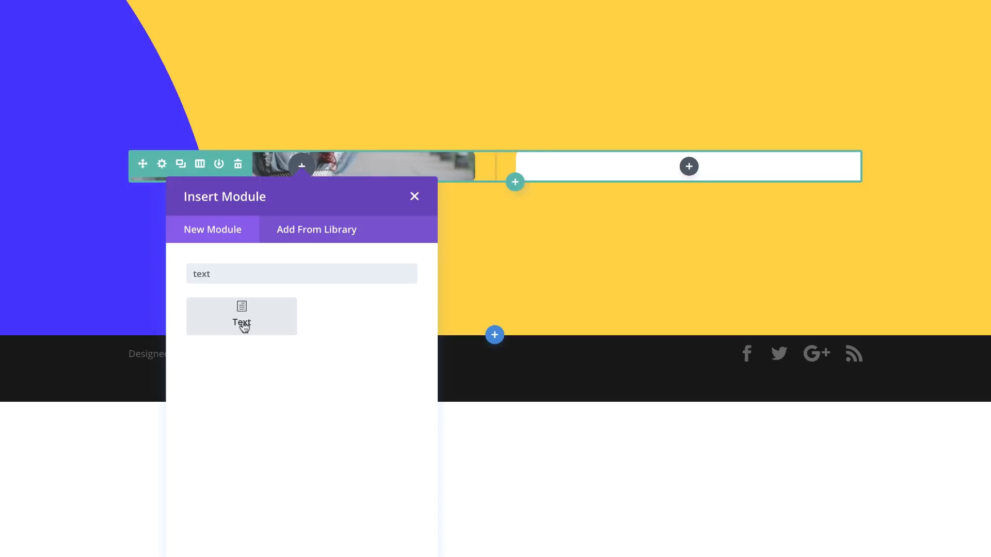
left_click(265, 324)
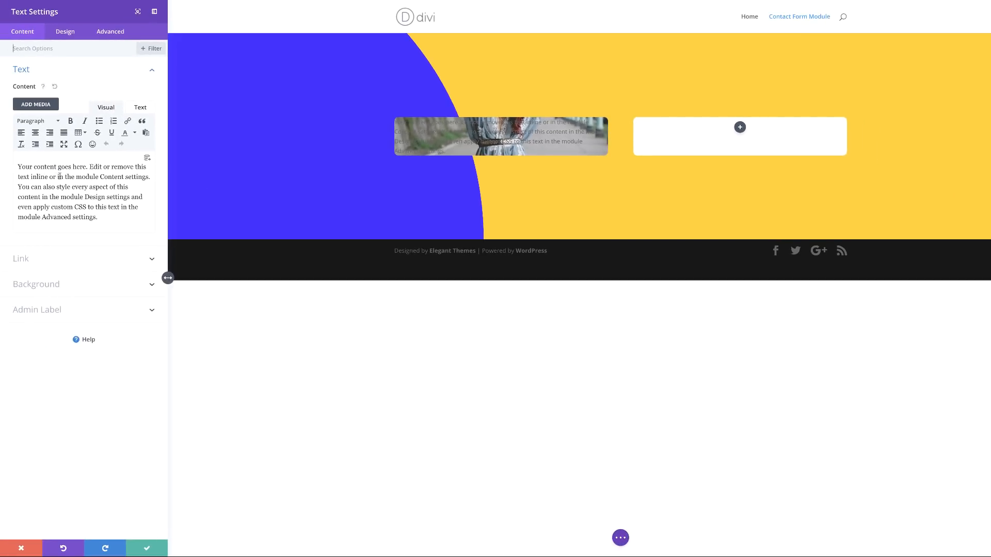
left_click_drag(95, 217, 0, 157)
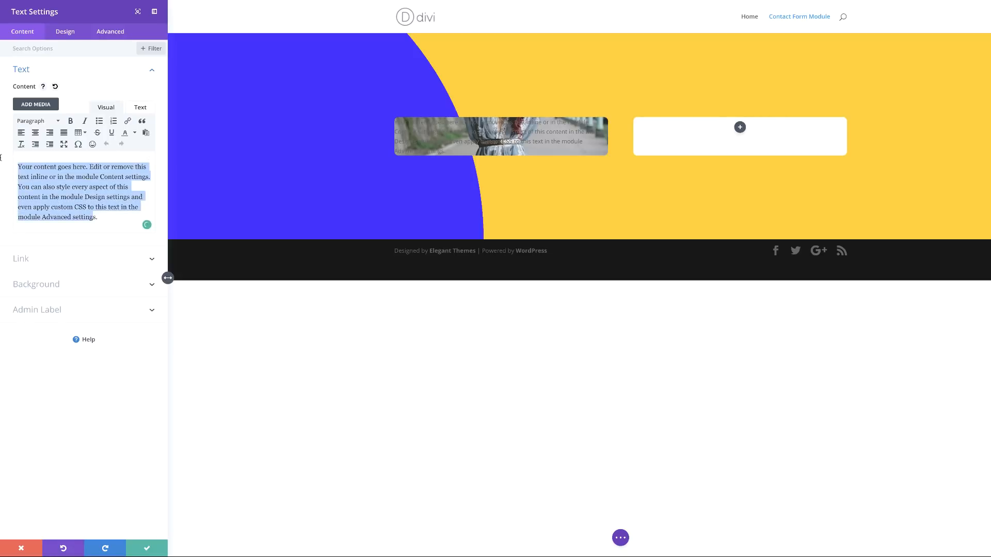
type("Hire Me!")
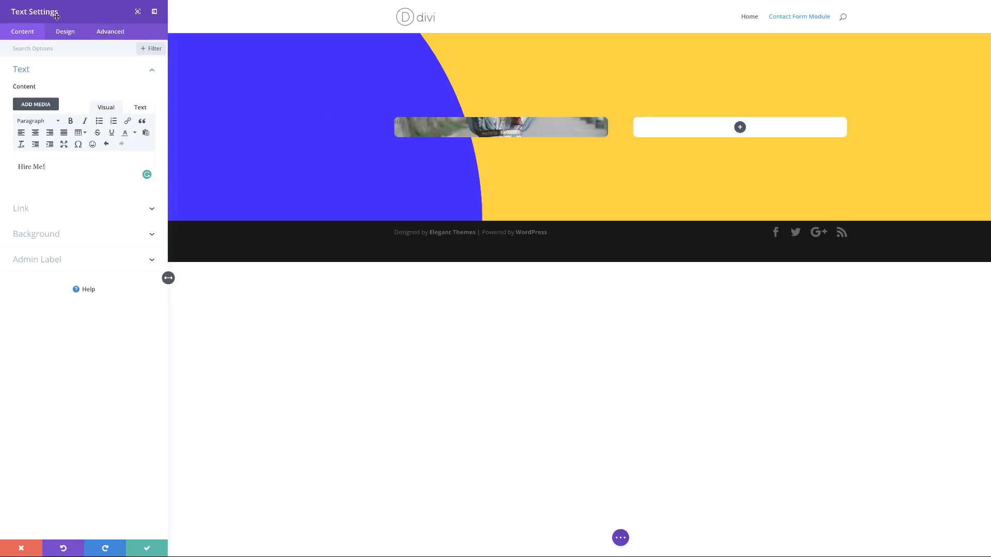
left_click(65, 32)
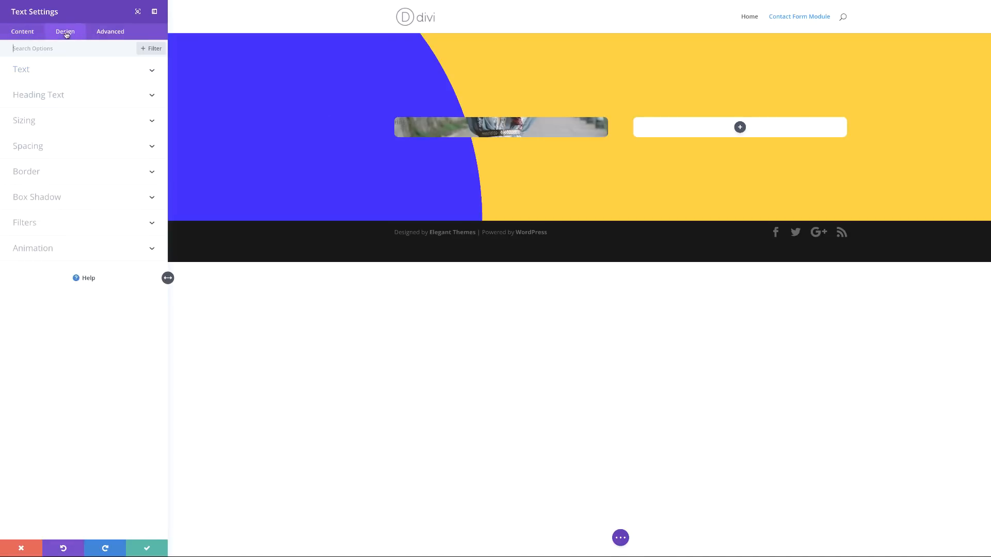
Step: Set the Hire Me! text to Satisfy font, 100px size, 1em line height, centred, white
left_click(39, 72)
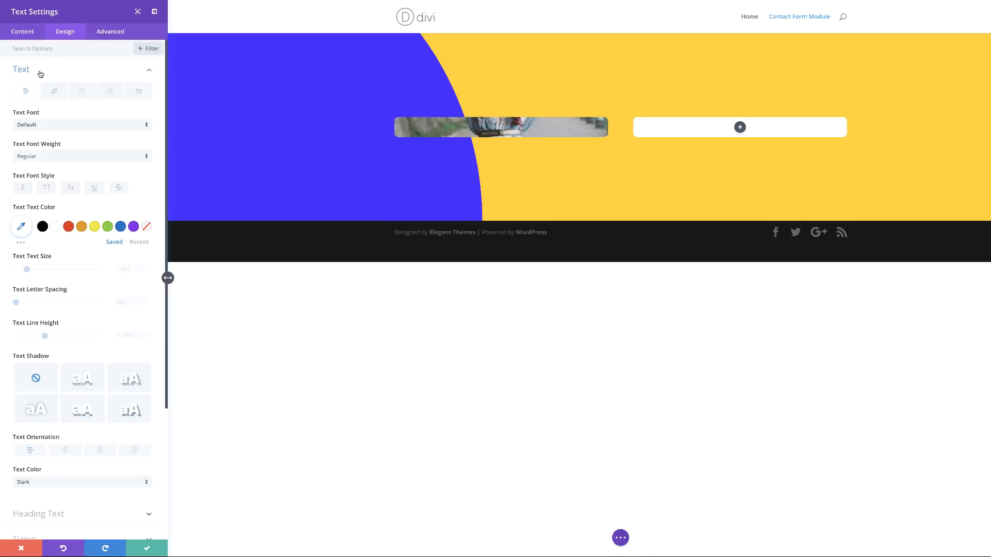
left_click(55, 126)
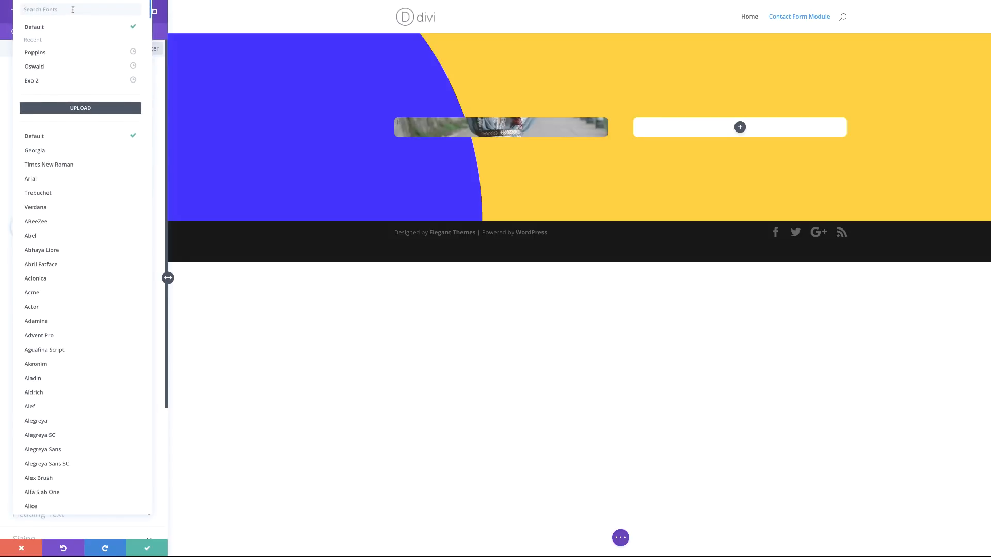
type("sat")
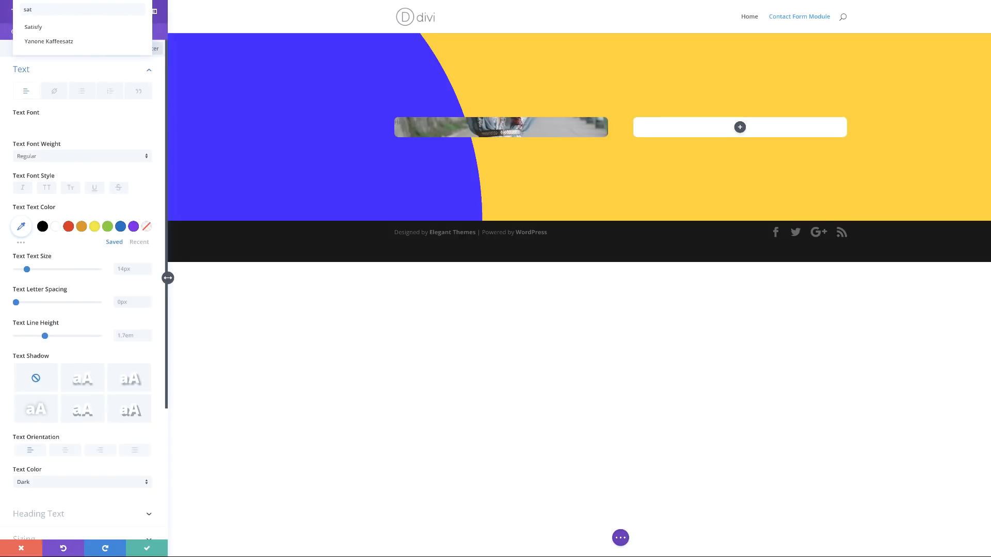
left_click(36, 27)
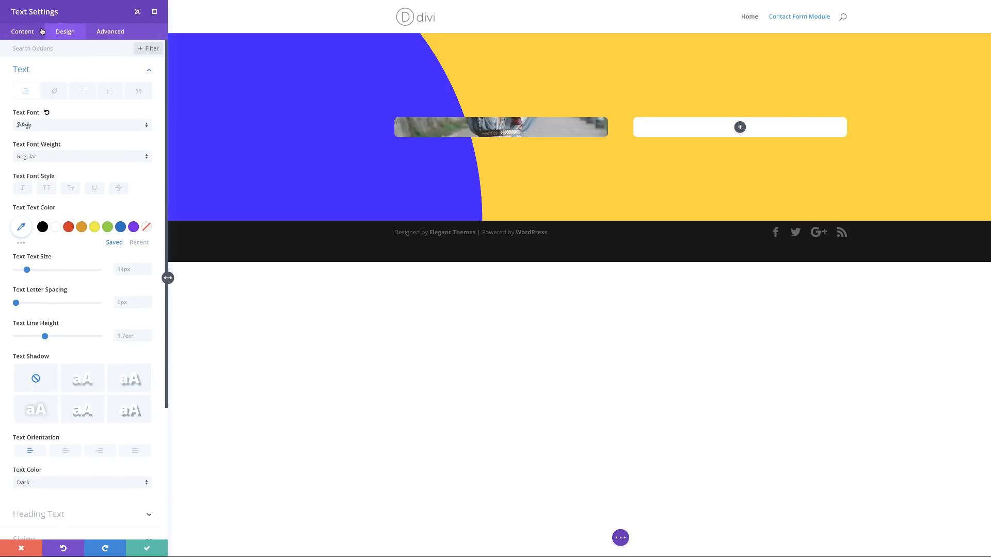
left_click(21, 227)
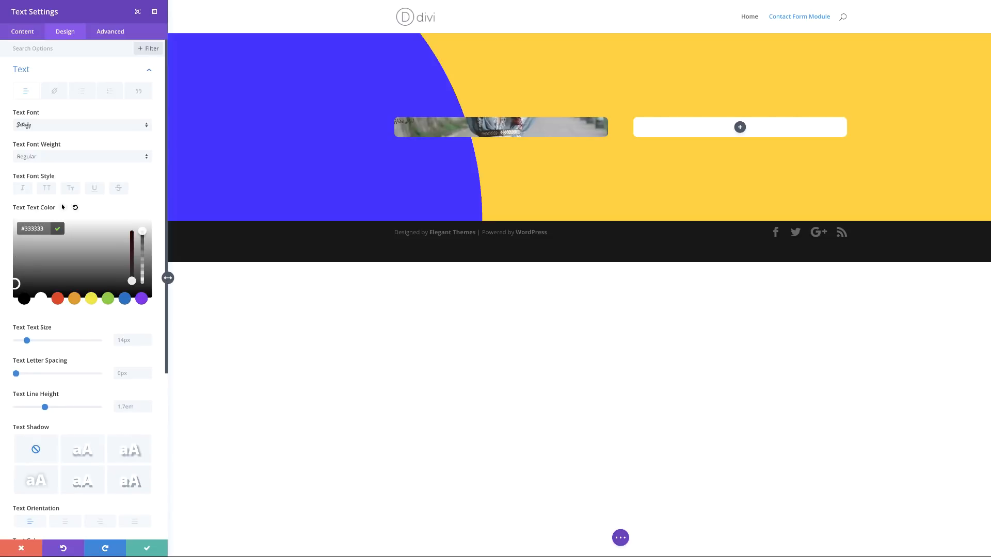
left_click(124, 343)
type("100px")
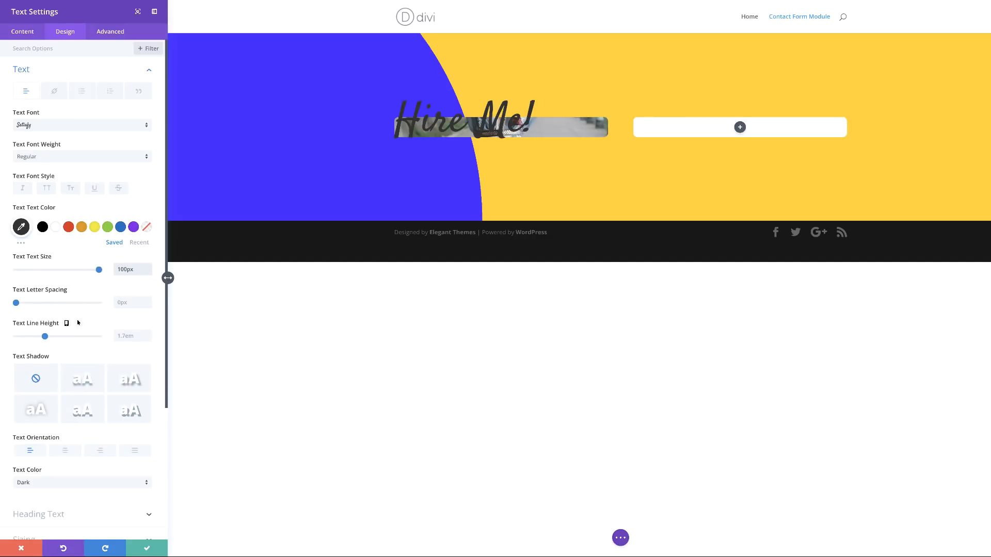
left_click(125, 336)
key("BackSpace")
key("BackSpace")
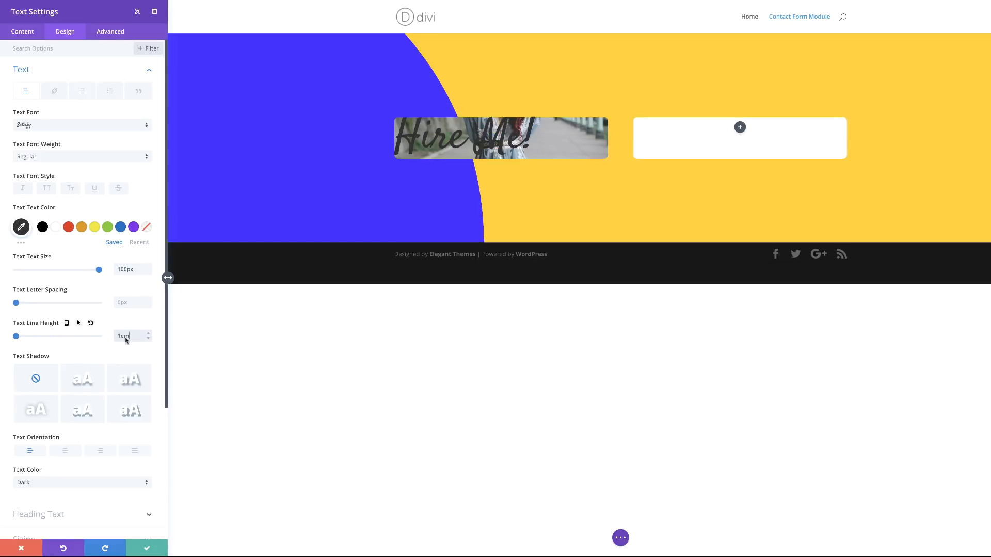
left_click(66, 454)
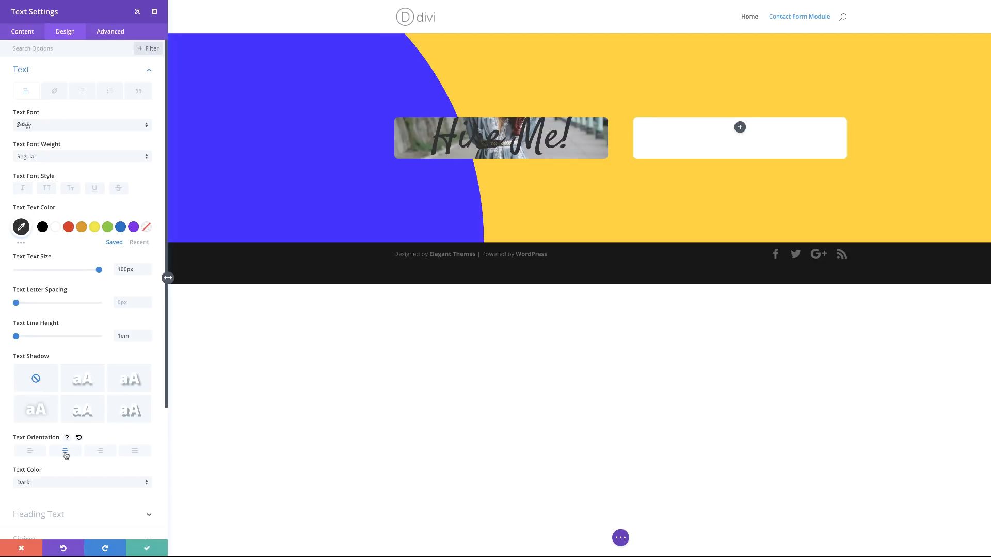
left_click(56, 227)
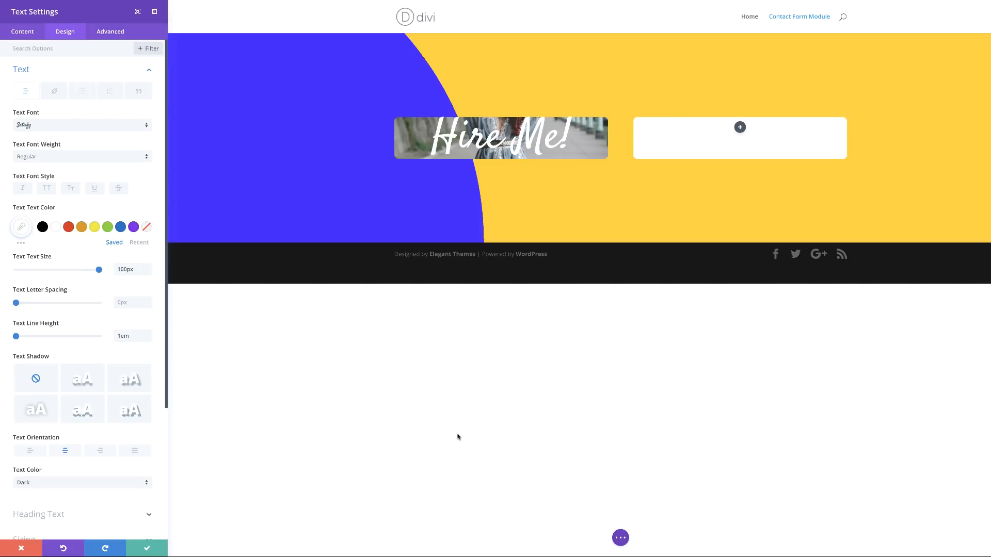
scroll(124, 454, "down", 3)
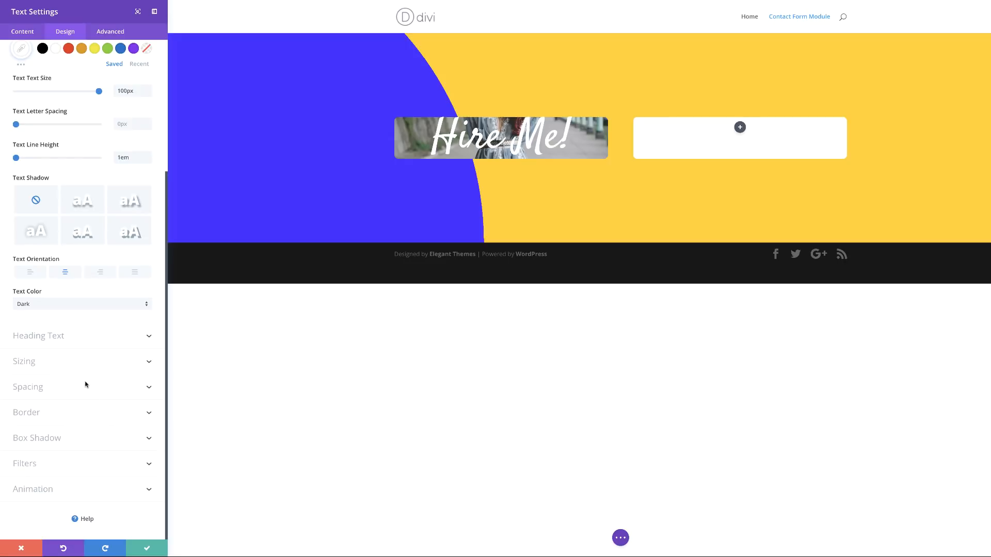
Step: Set the Hire Me! module's custom padding to 600px top and 100px bottom
left_click(37, 387)
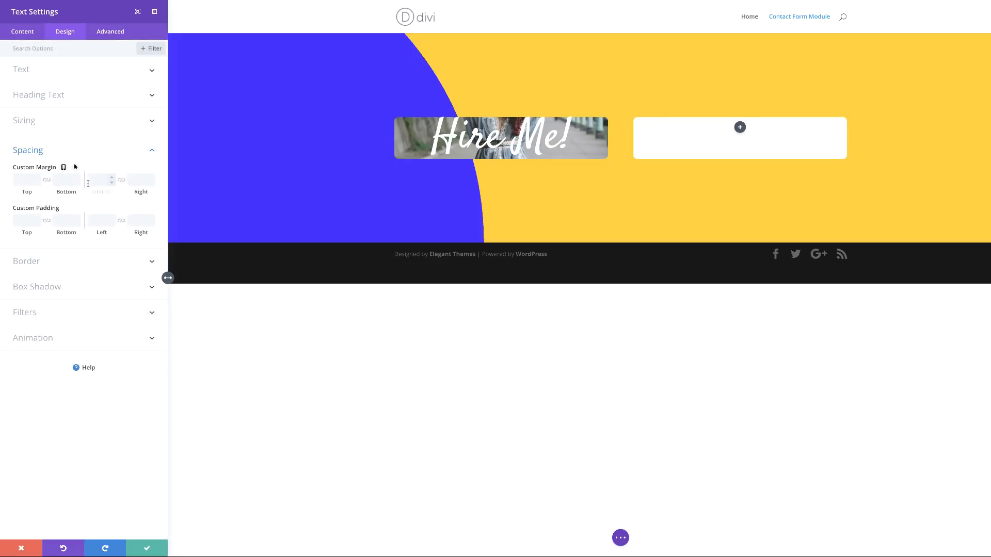
left_click(28, 219)
type("600px")
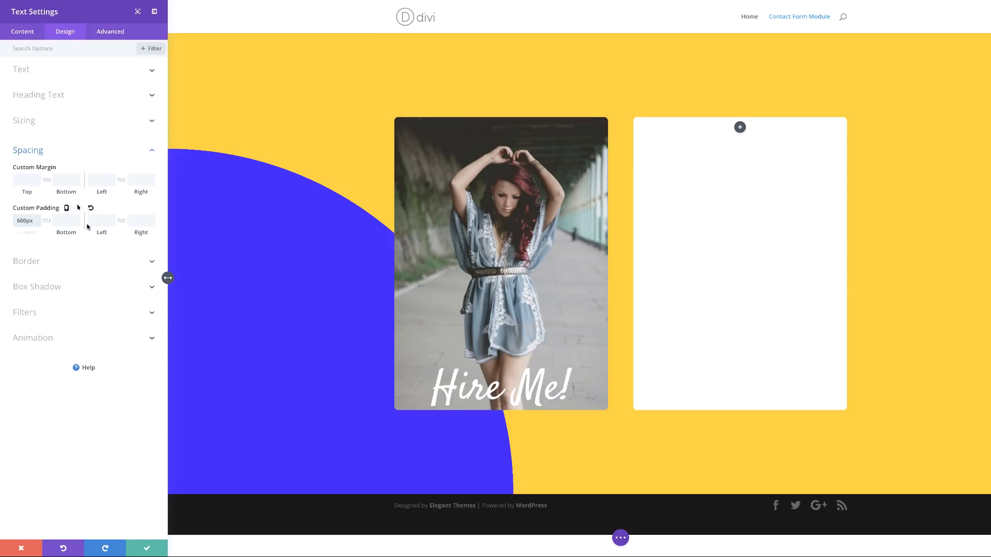
left_click(64, 222)
type("100px")
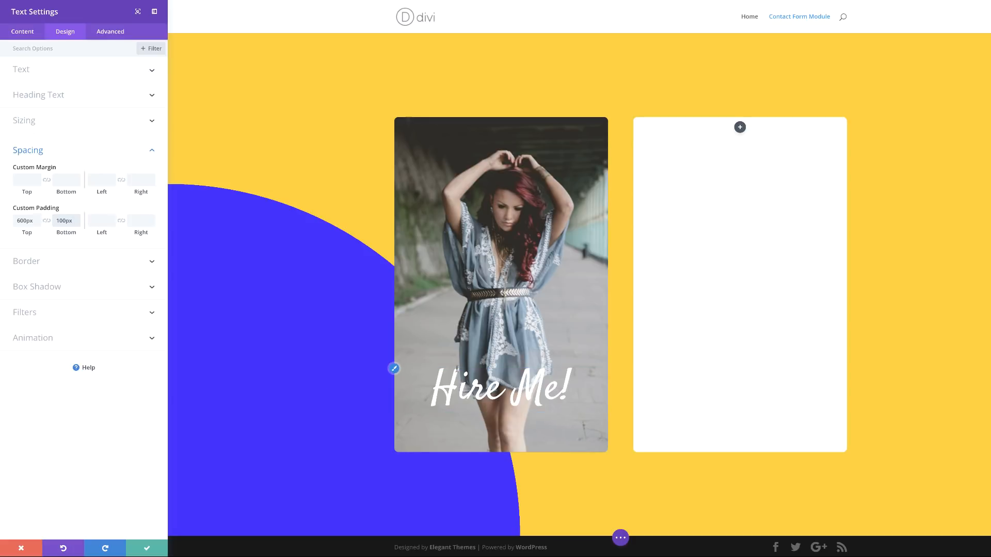
Step: Change the Hire Me! text colour to dark grey #333333
left_click(395, 370)
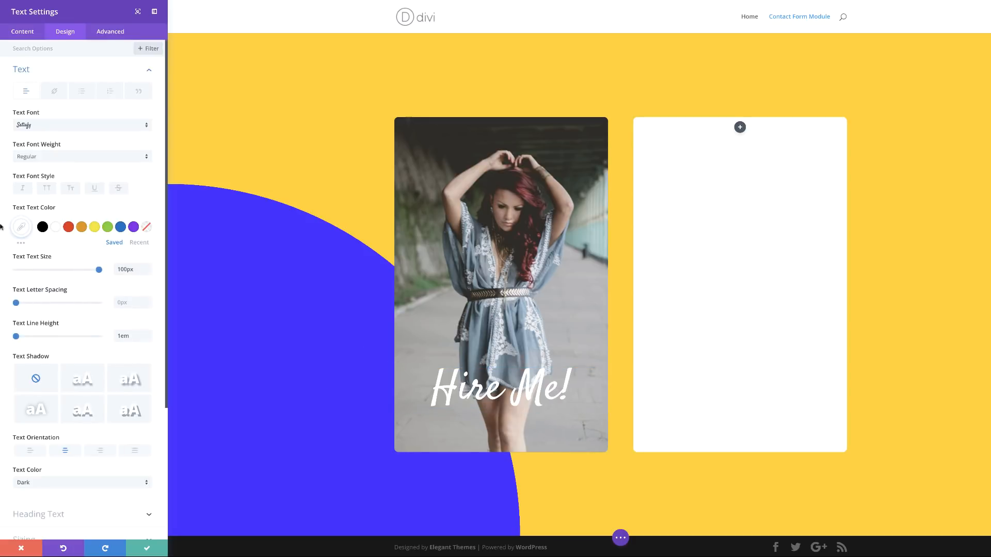
left_click(21, 231)
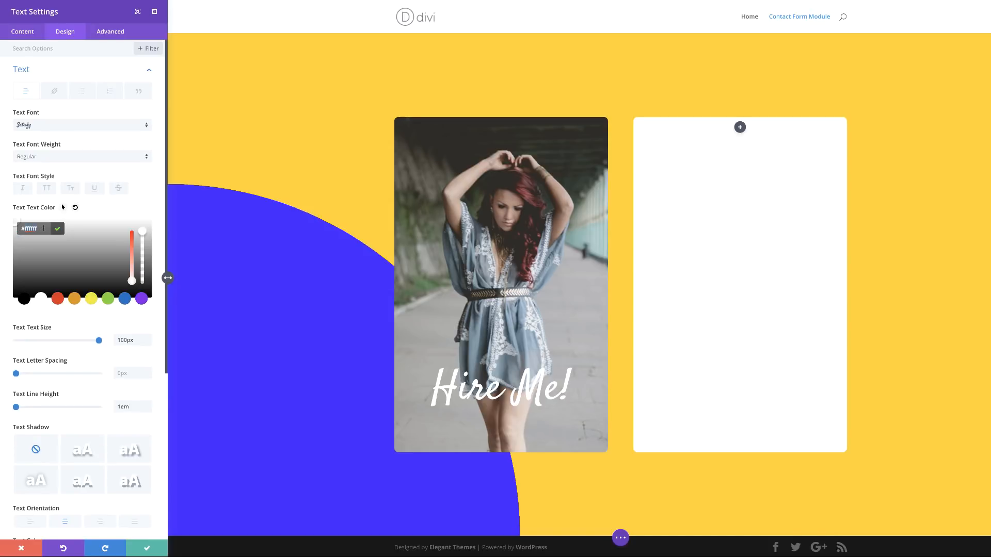
type("#333333")
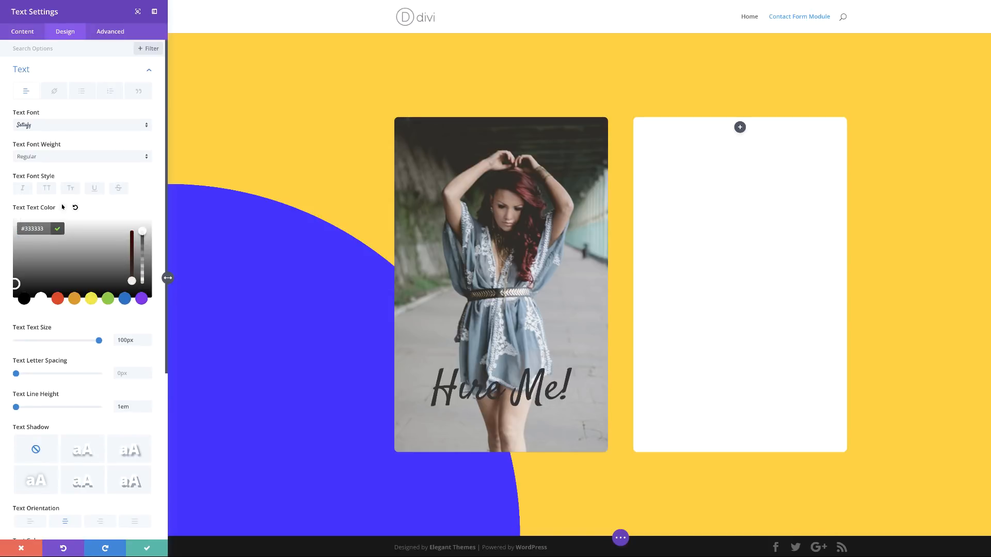
left_click(147, 207)
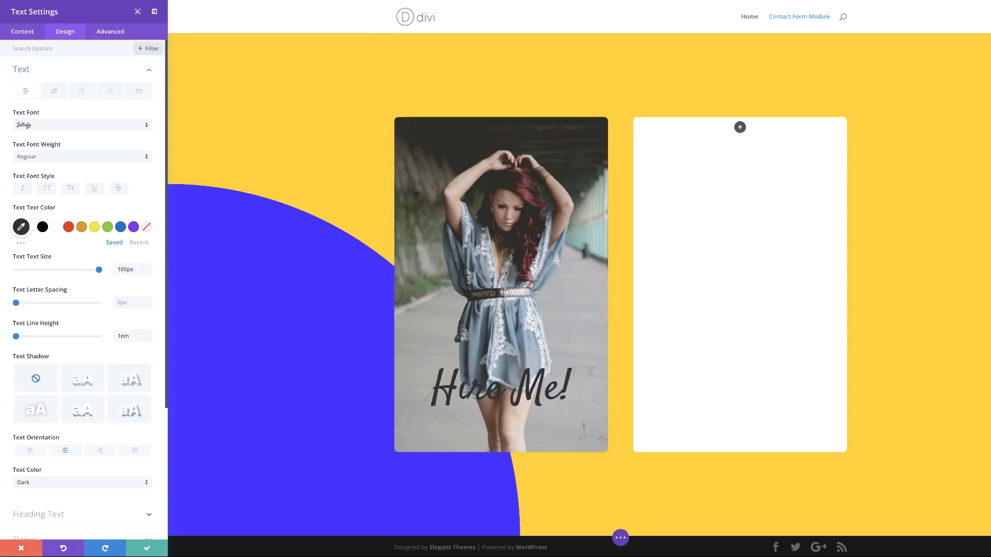
Step: Add an all-around box shadow with 80px blur and -16px spread, then save the module
scroll(95, 436, "down", 3)
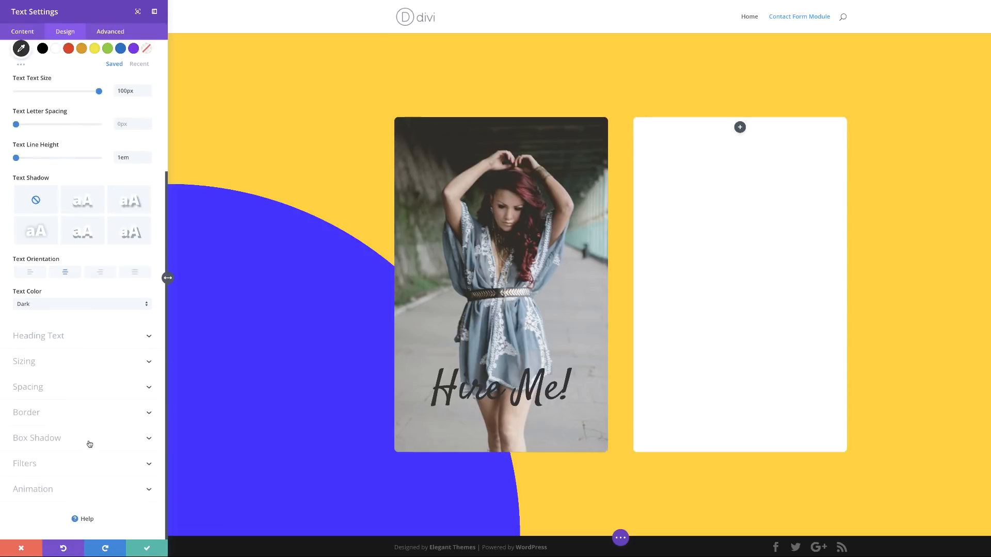
left_click(58, 439)
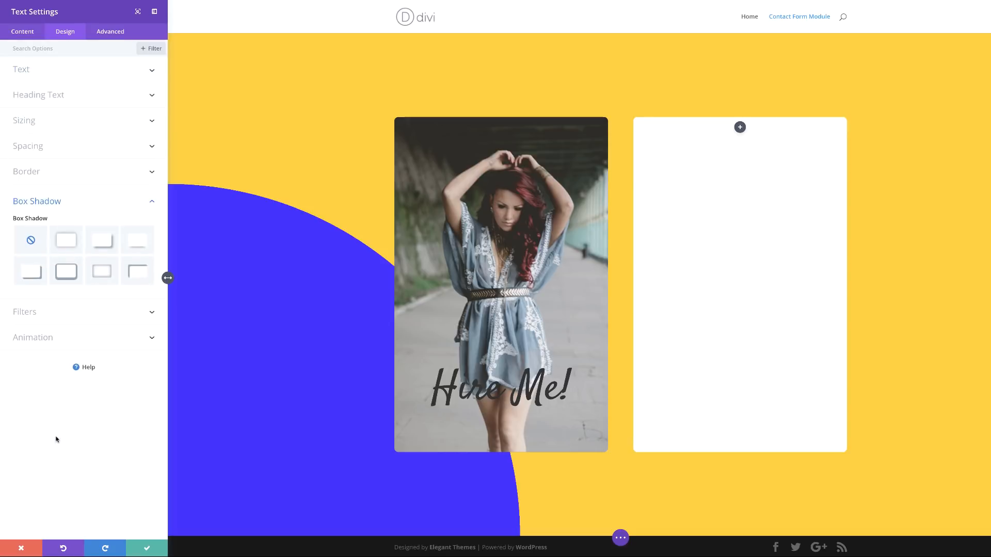
left_click(75, 248)
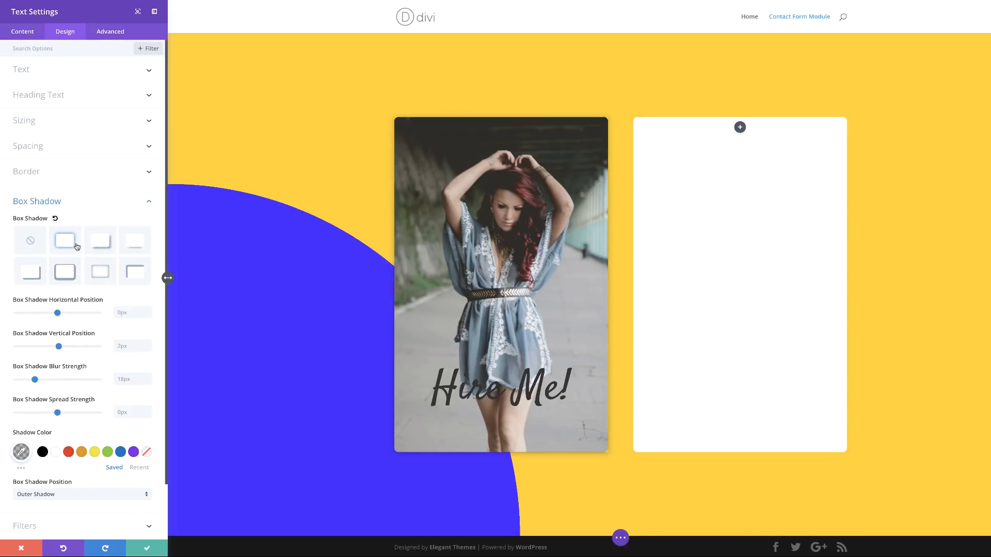
left_click(125, 378)
type("80px")
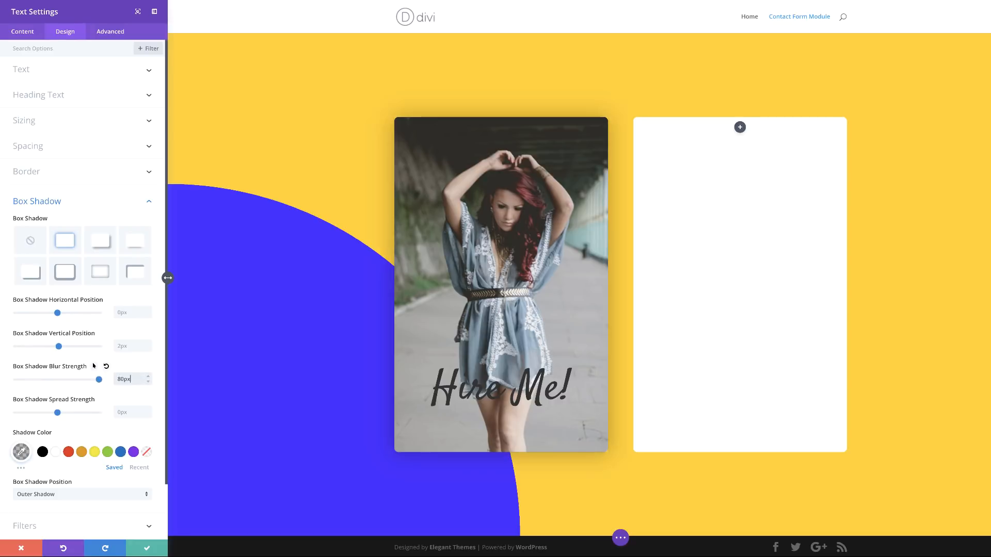
left_click(126, 413)
type("-16px")
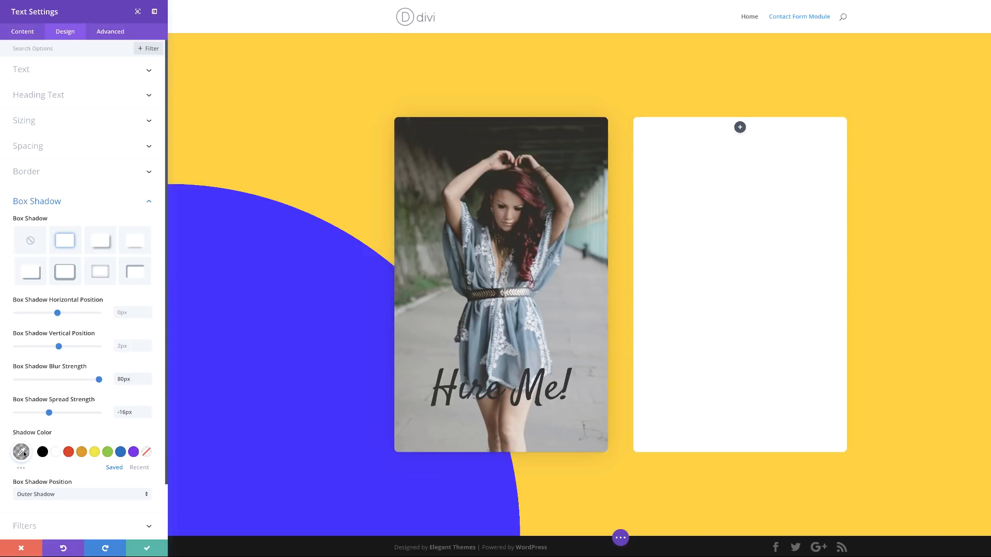
left_click(21, 453)
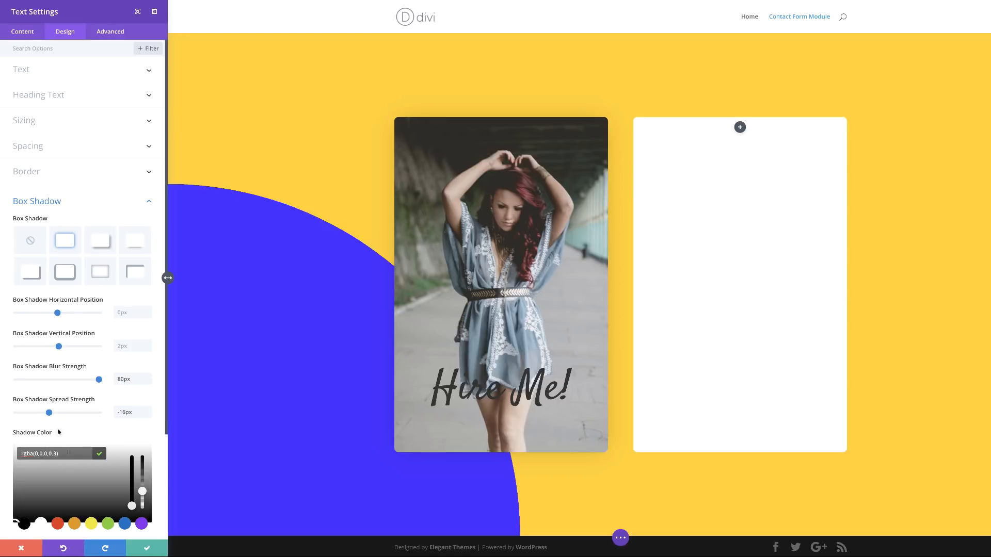
left_click(155, 428)
scroll(156, 428, "down", 2)
scroll(155, 428, "down", 1)
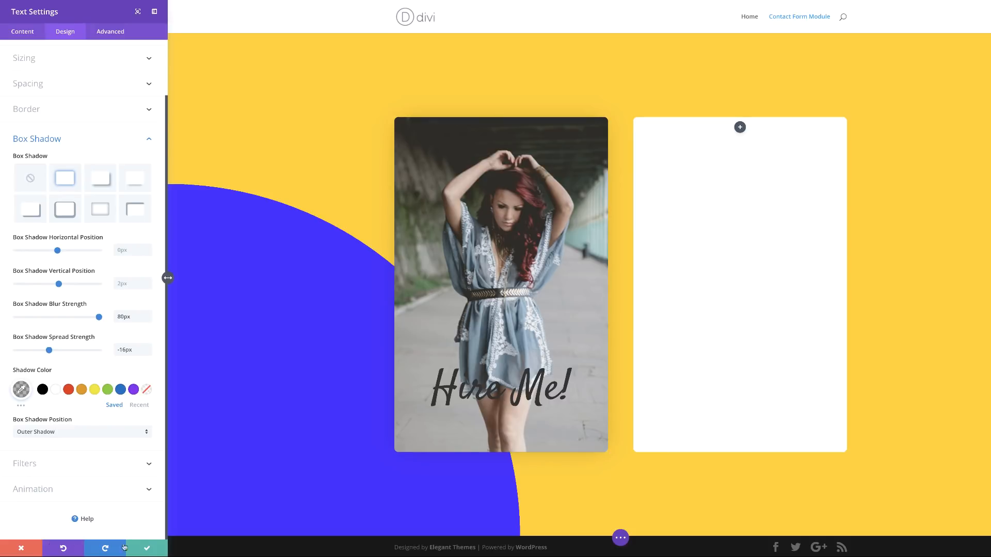
left_click(147, 549)
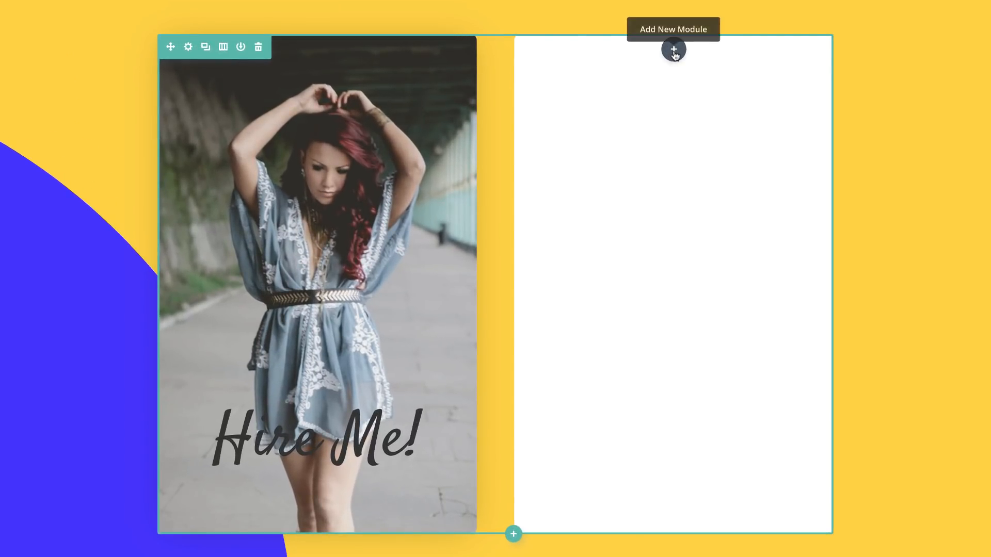
Step: Insert an Image module in the white column showing the woman's round portrait
left_click(673, 50)
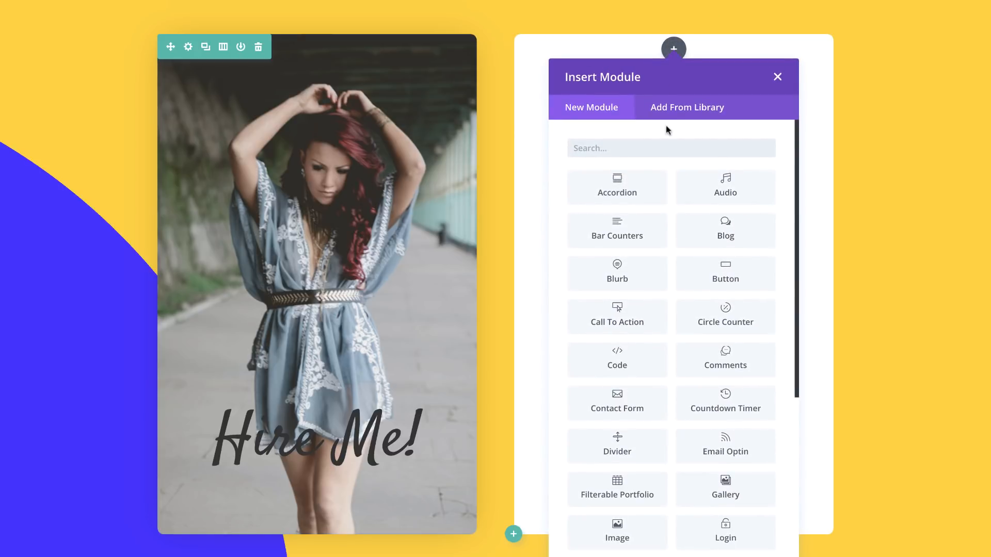
left_click(665, 150)
type("image")
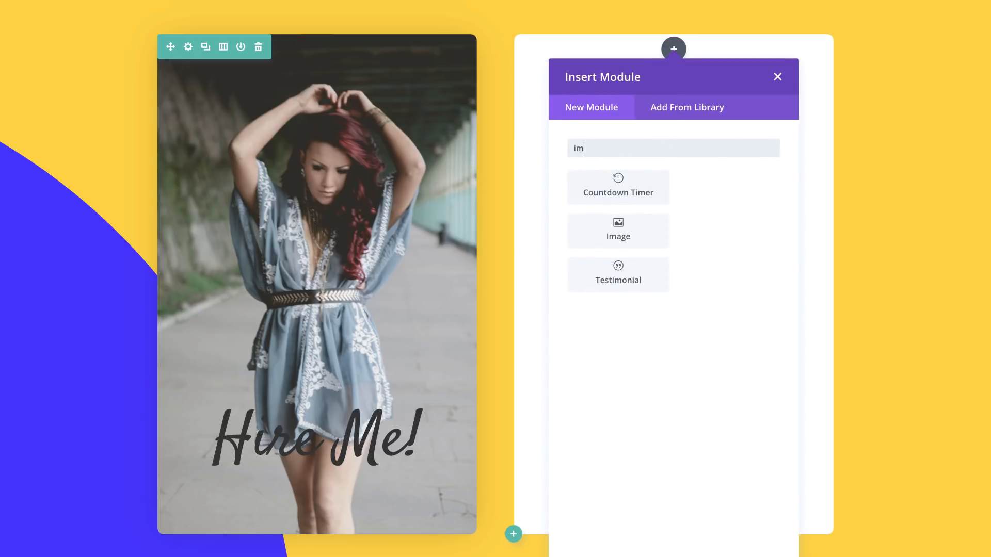
left_click(641, 200)
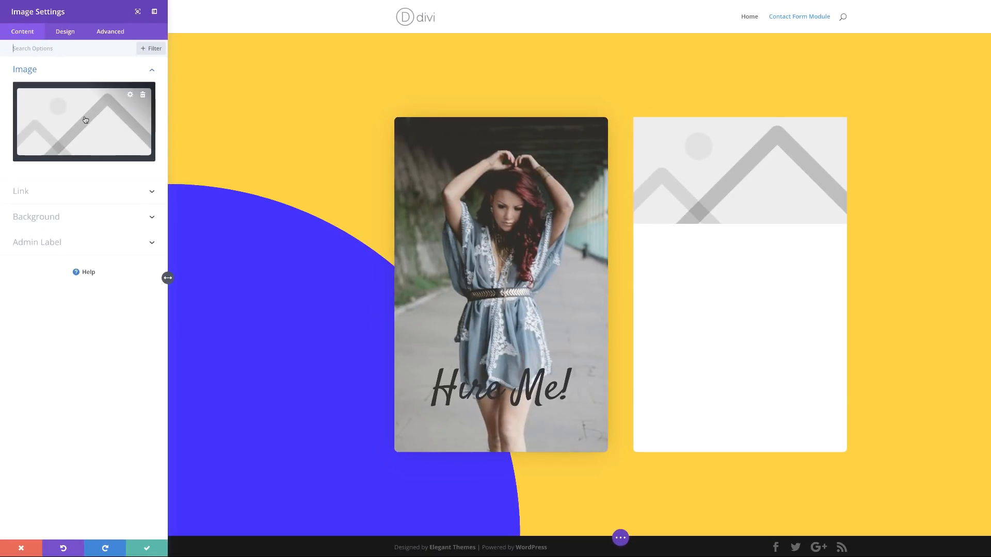
left_click(86, 126)
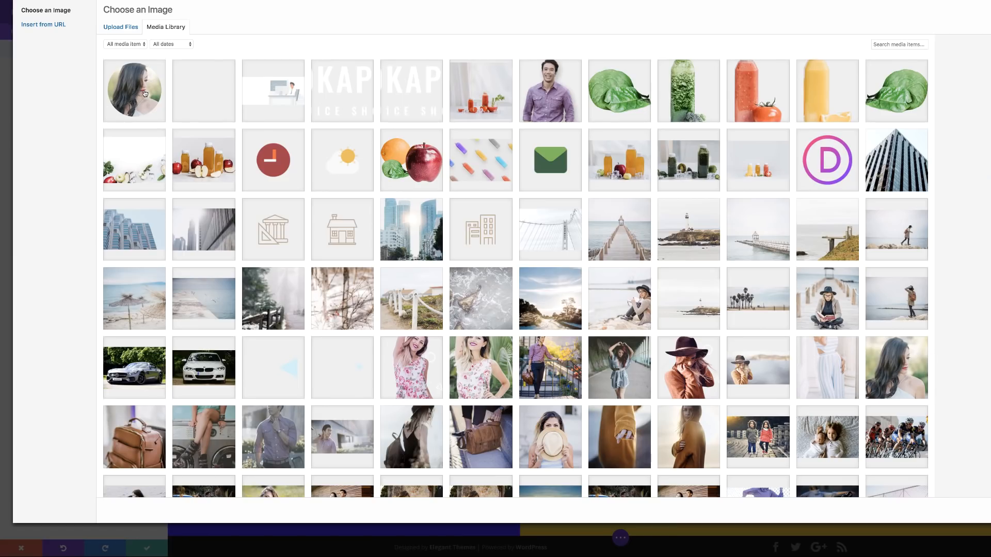
left_click(145, 93)
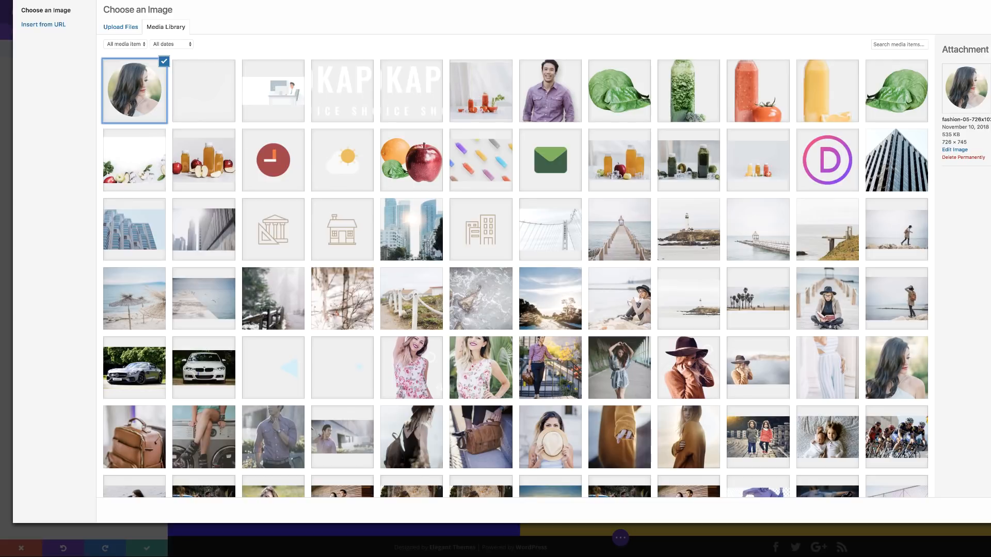
left_click(988, 510)
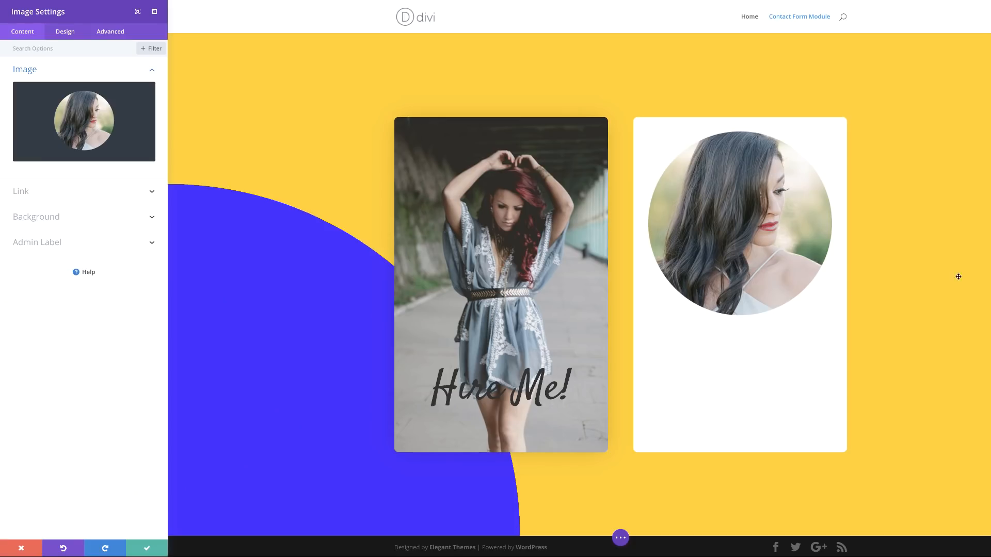
left_click(66, 32)
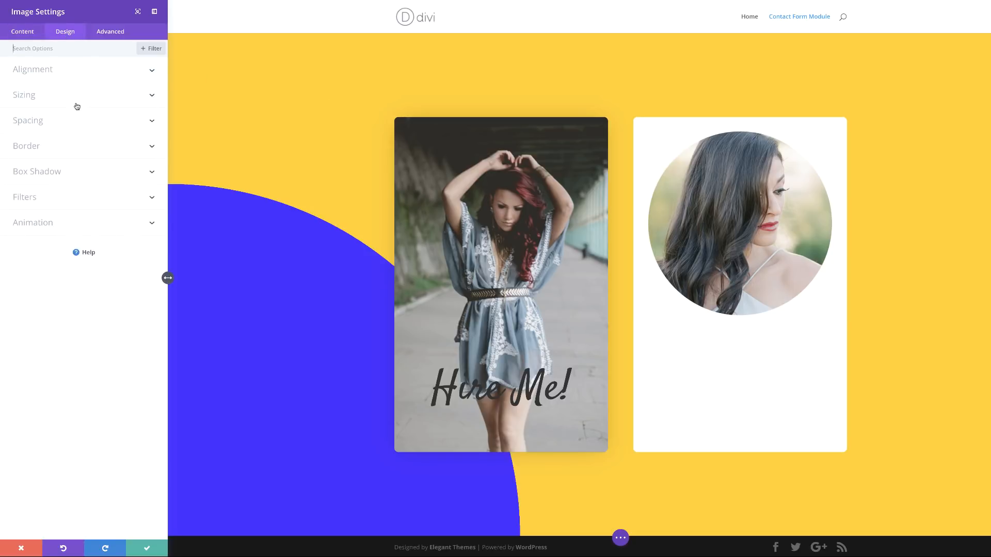
Step: Shrink the portrait to 30% width and centre it in the white card
left_click(35, 96)
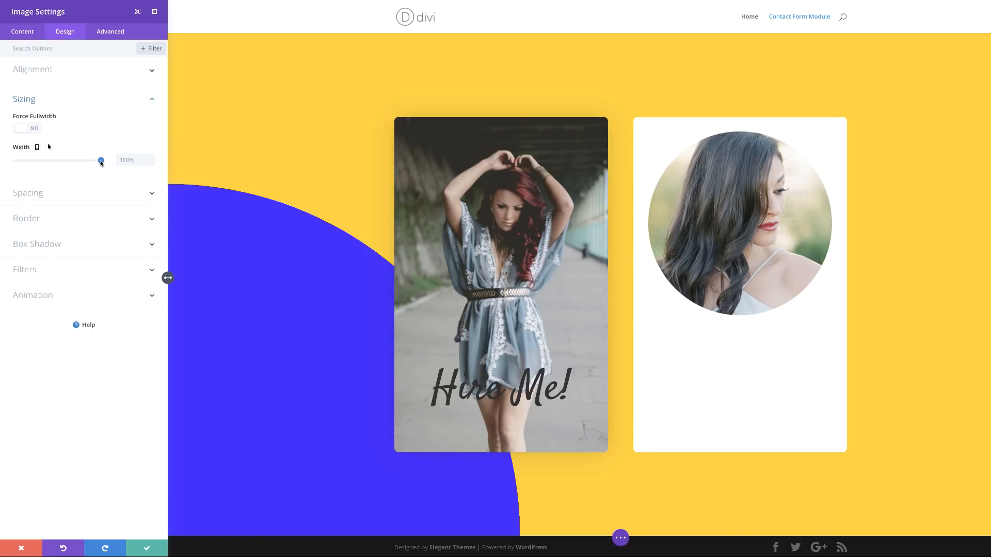
left_click_drag(100, 163, 41, 161)
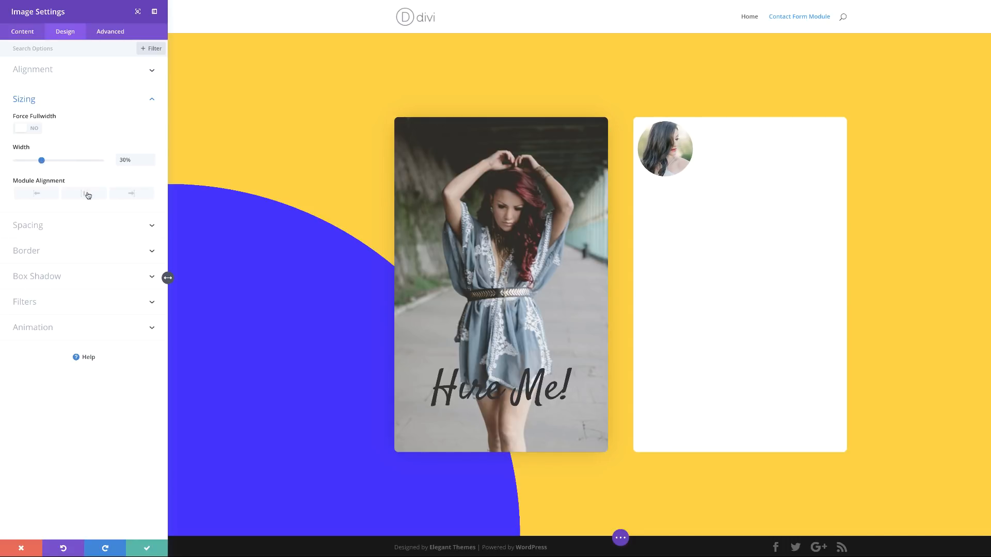
left_click(88, 194)
Step: Set the portrait width to 50% on tablet and 60% on phone
mouse_move(51, 148)
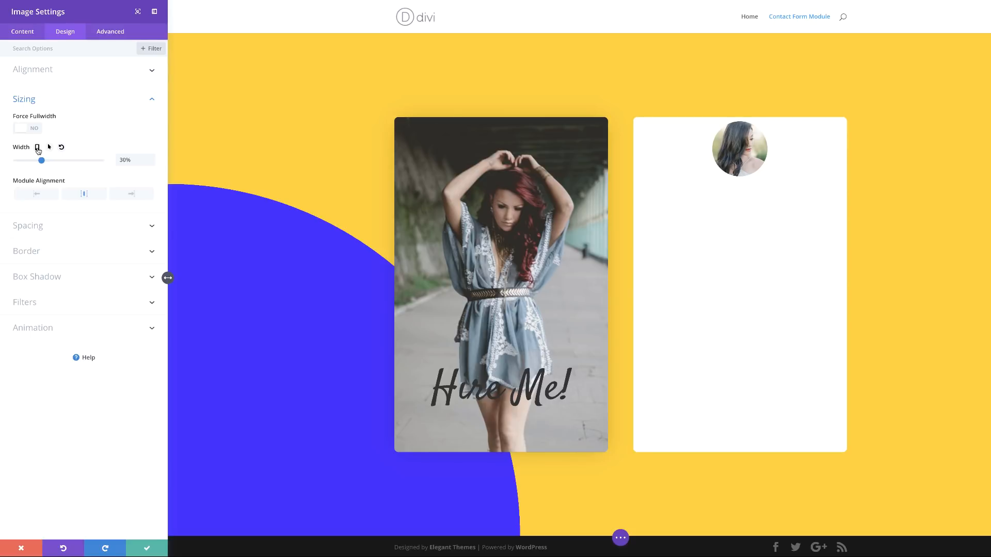
left_click(37, 148)
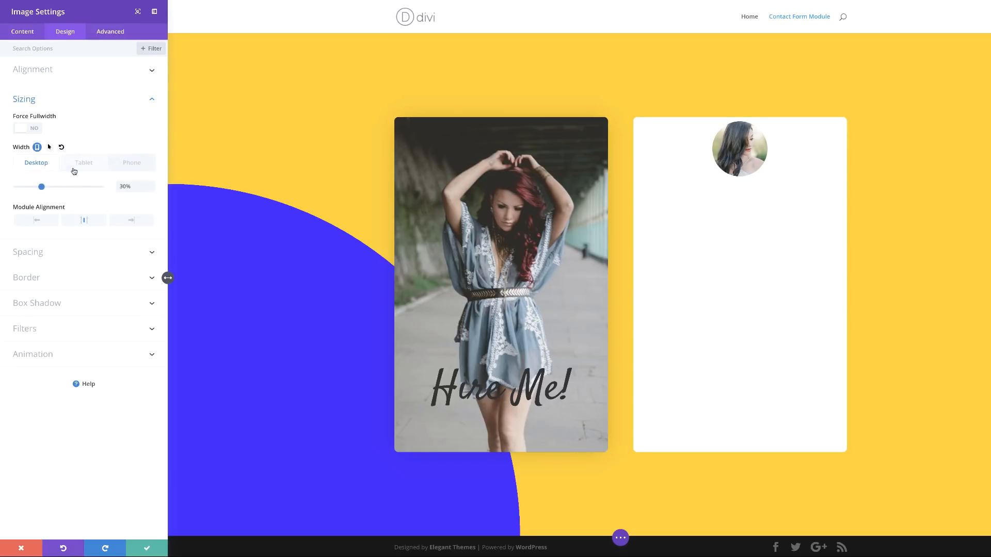
left_click(73, 163)
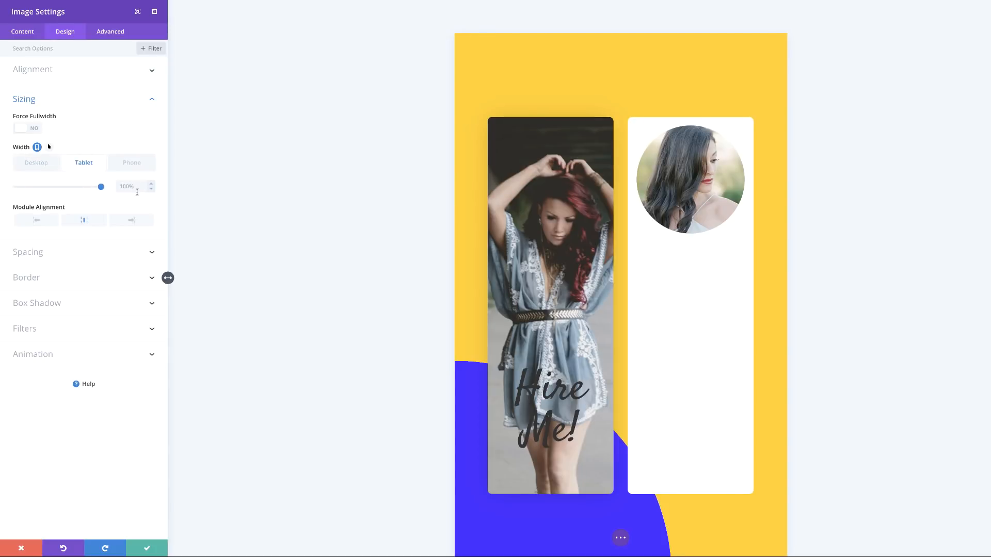
left_click_drag(101, 187, 59, 188)
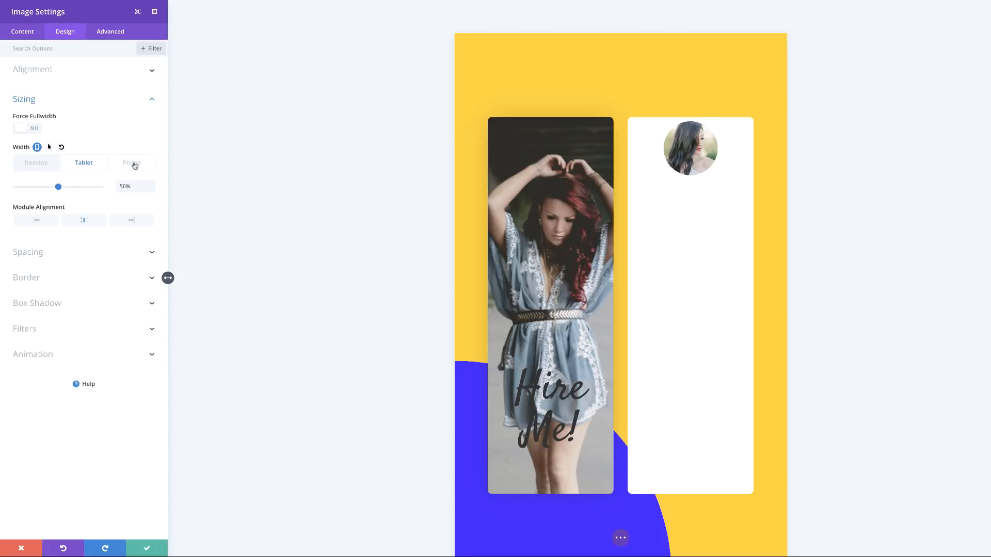
left_click(133, 164)
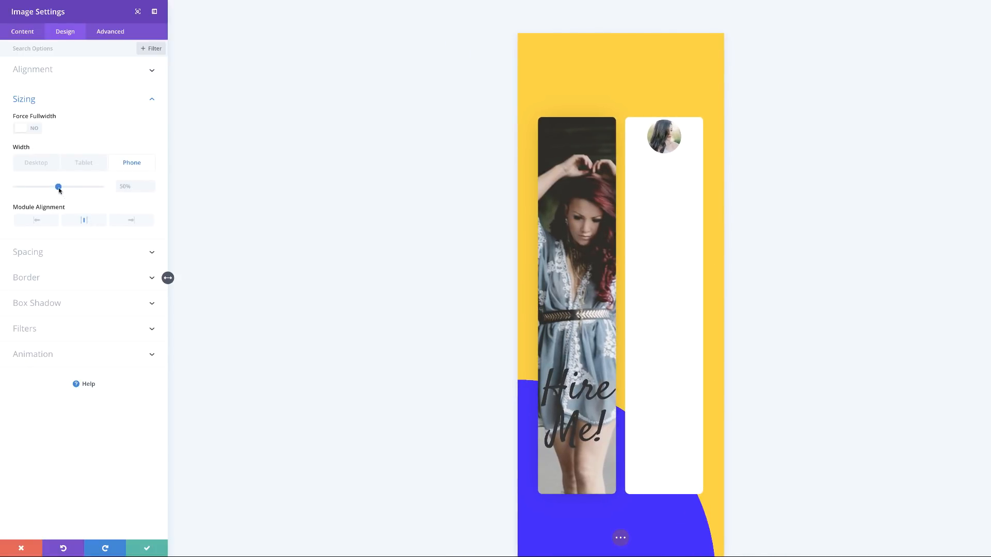
left_click_drag(59, 188, 67, 188)
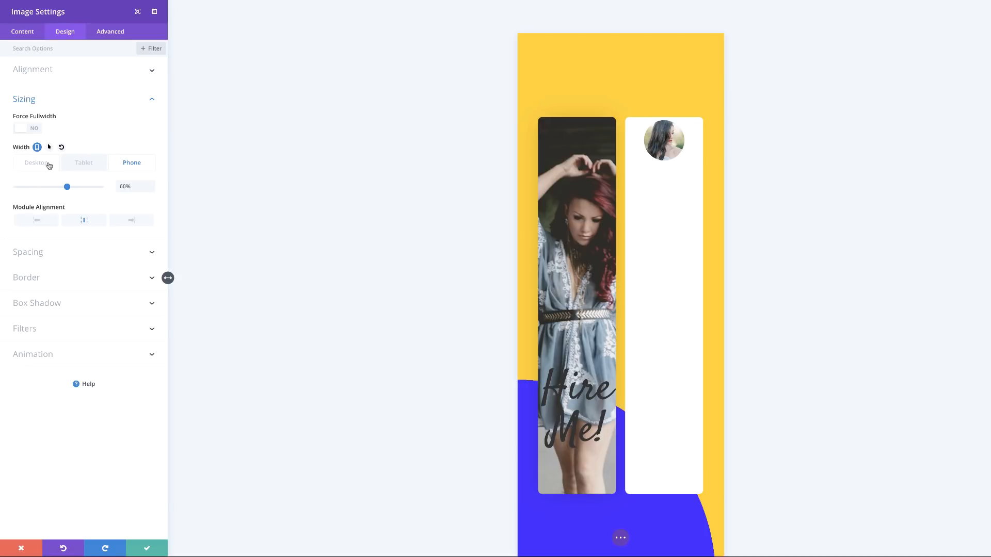
left_click(49, 164)
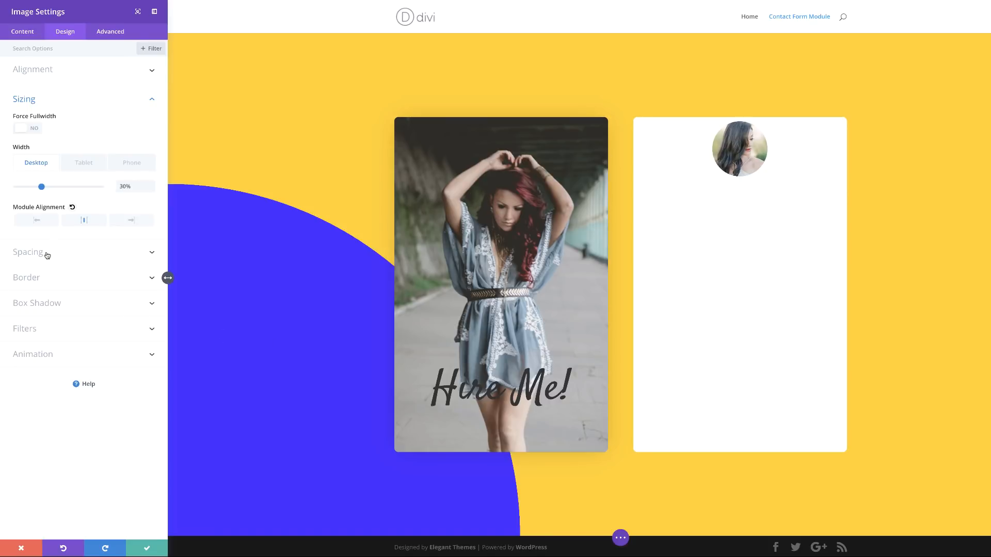
Step: Give the portrait a -60% top margin and save the image settings
left_click(47, 255)
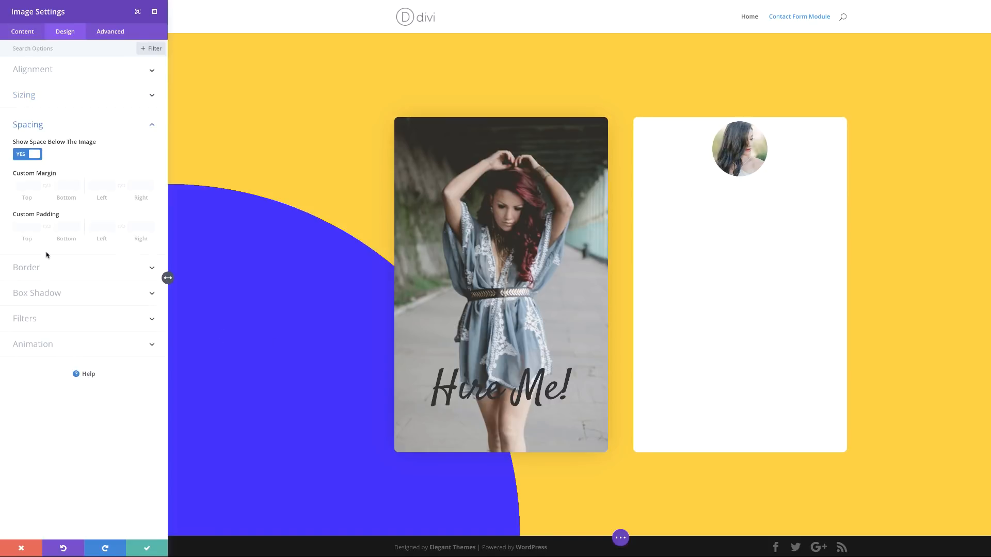
left_click(26, 187)
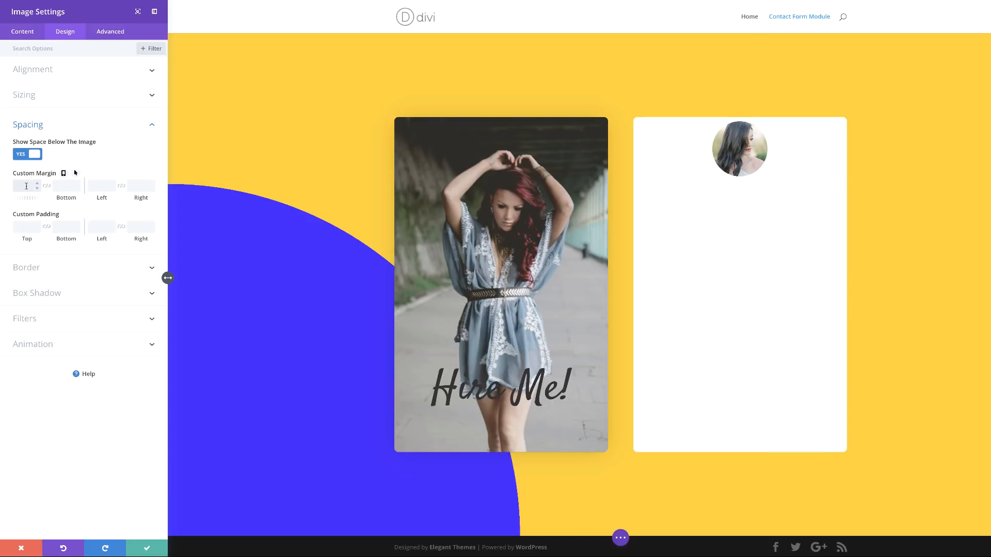
type("-60%")
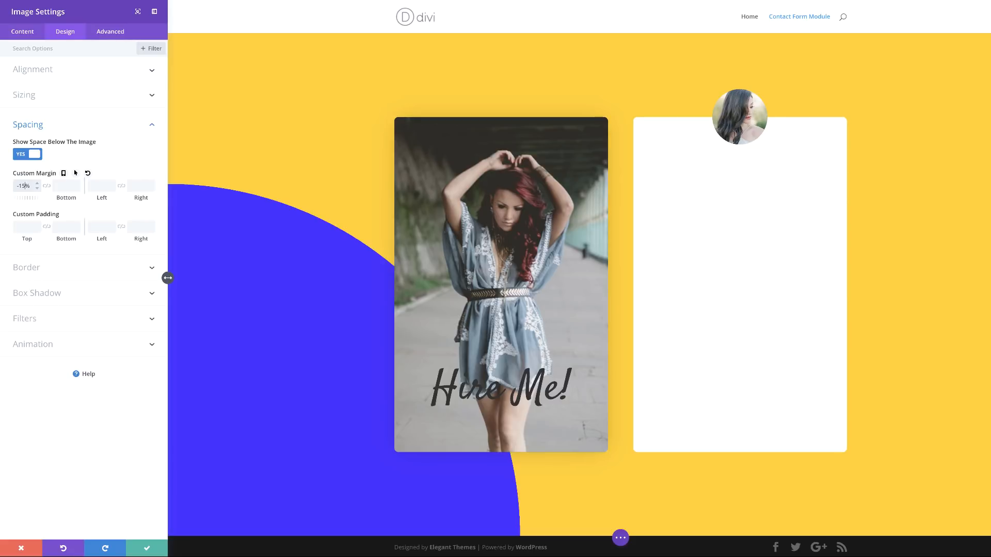
left_click(146, 548)
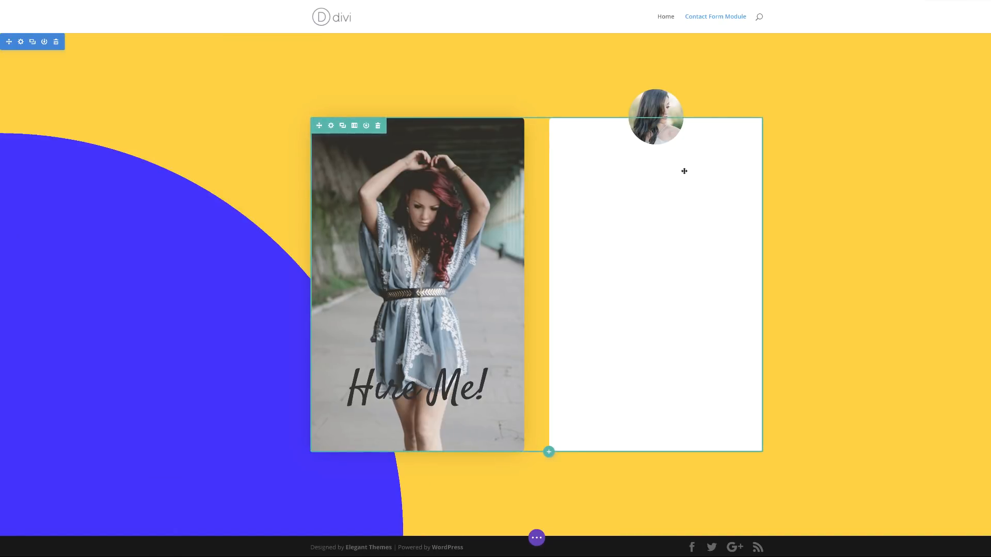
mouse_move(656, 141)
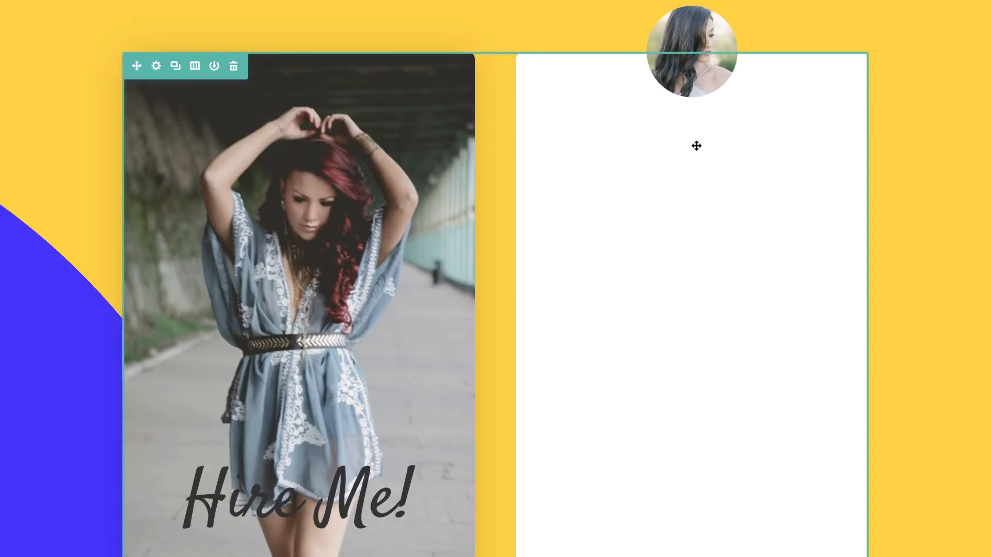
Step: Add a Text module under the portrait containing the person's name
left_click(692, 83)
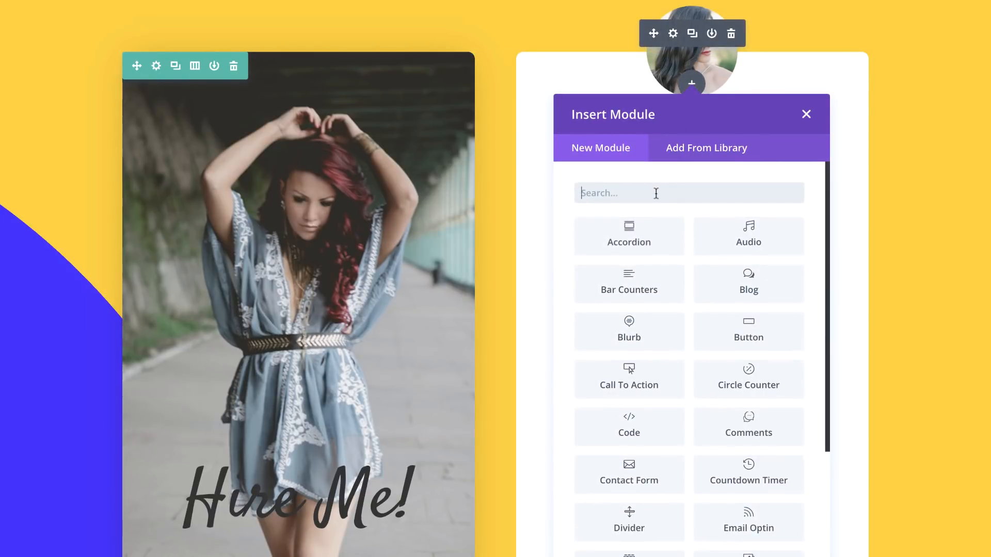
type("text")
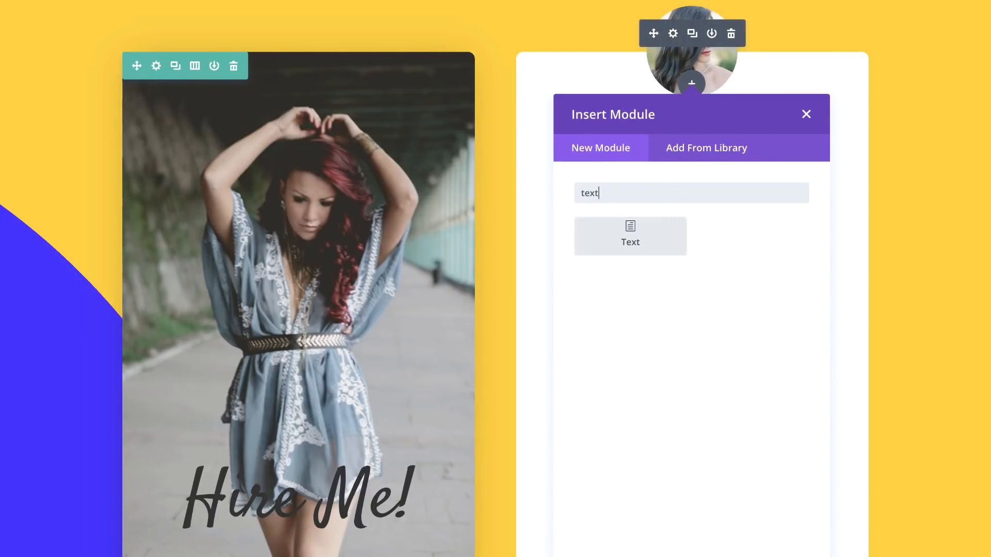
left_click(641, 238)
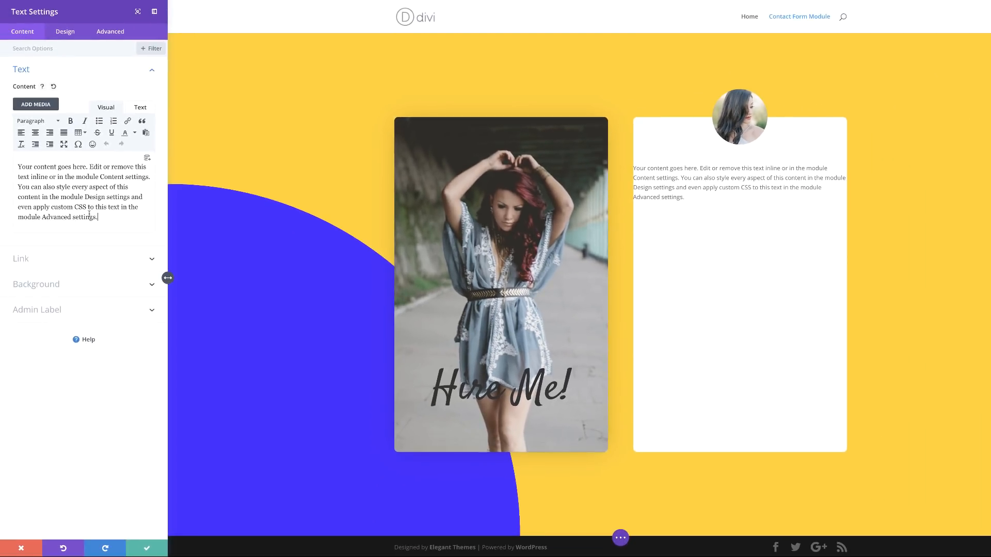
left_click_drag(98, 218, 12, 166)
type("Ma")
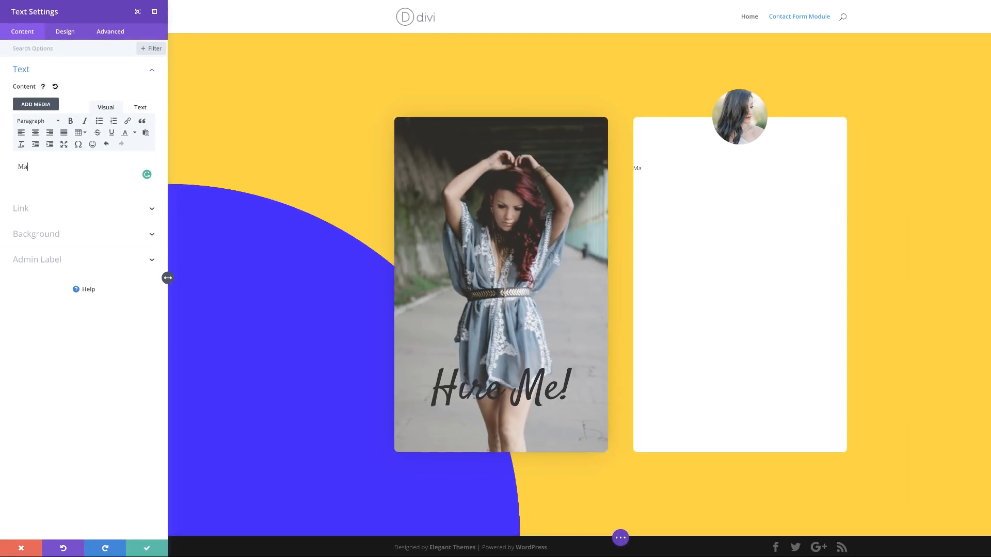
type("ry Doe")
Step: Style the name in Satisfy font at 44px, centred, and save the module
left_click(65, 33)
left_click(29, 73)
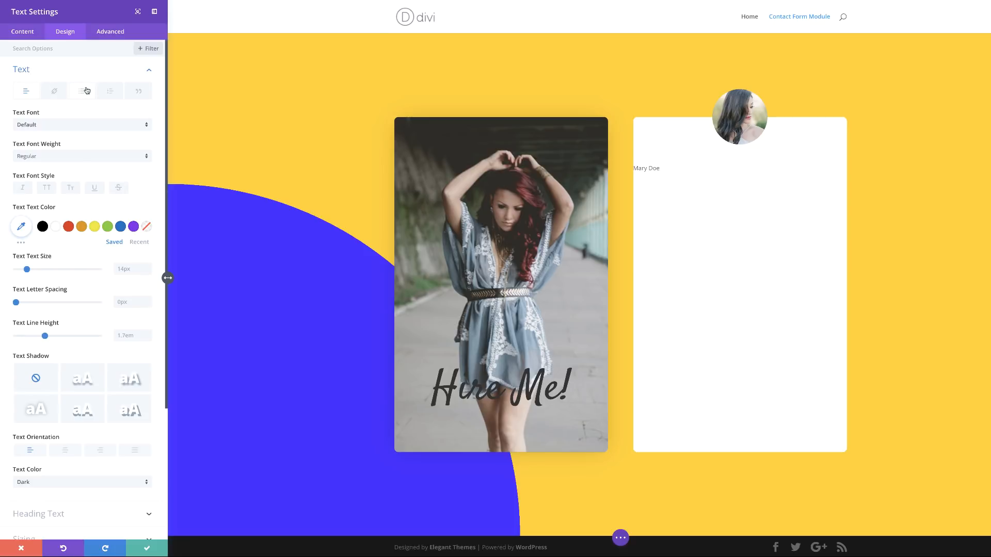
mouse_move(634, 168)
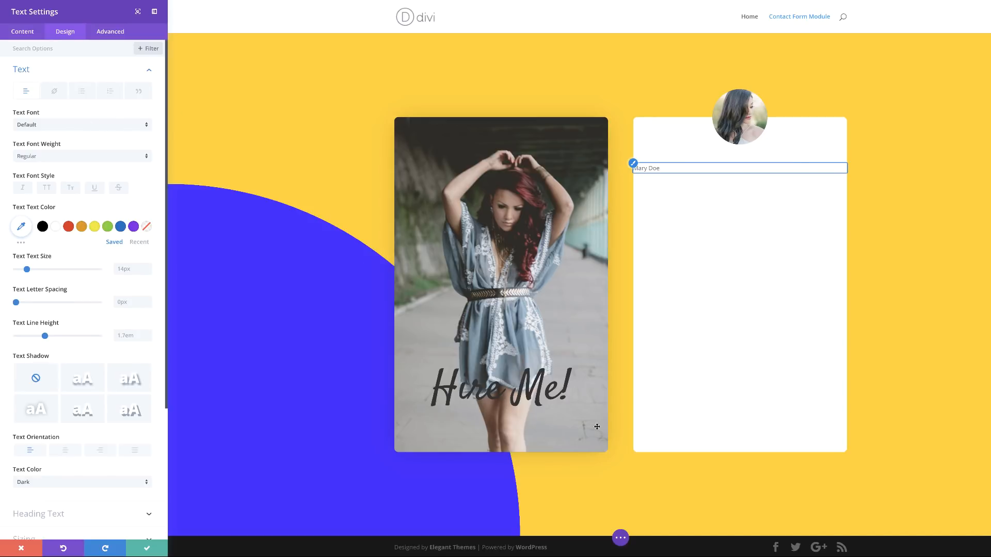
left_click(64, 127)
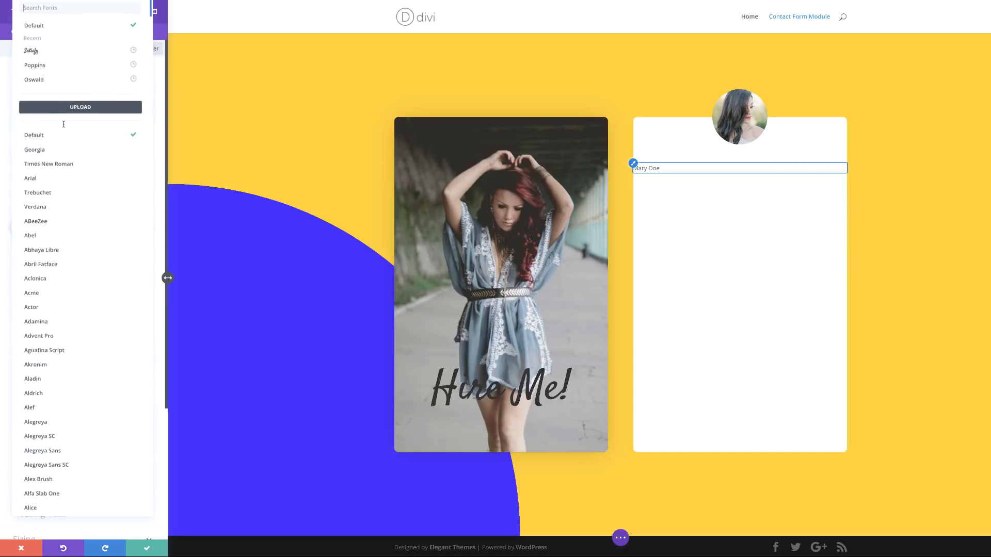
left_click(45, 53)
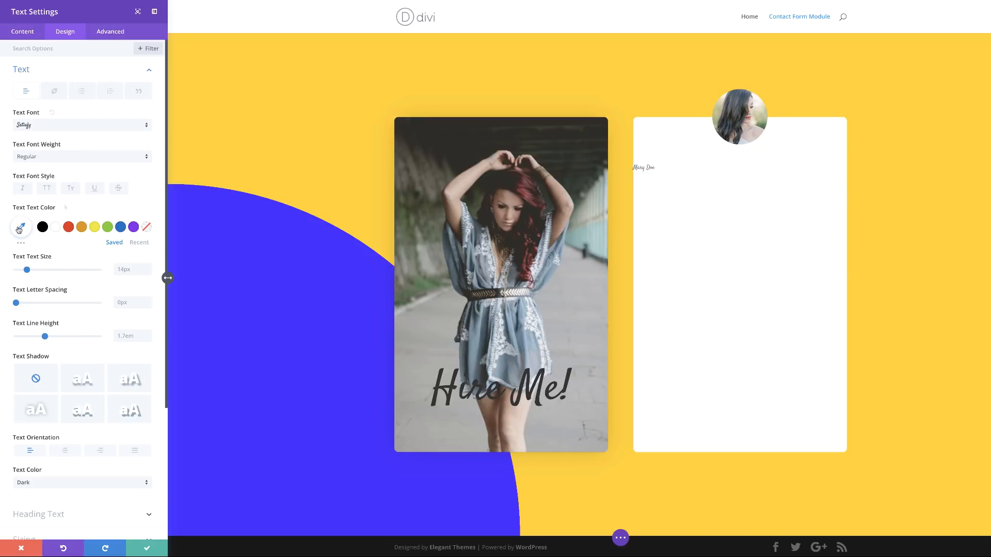
left_click(22, 228)
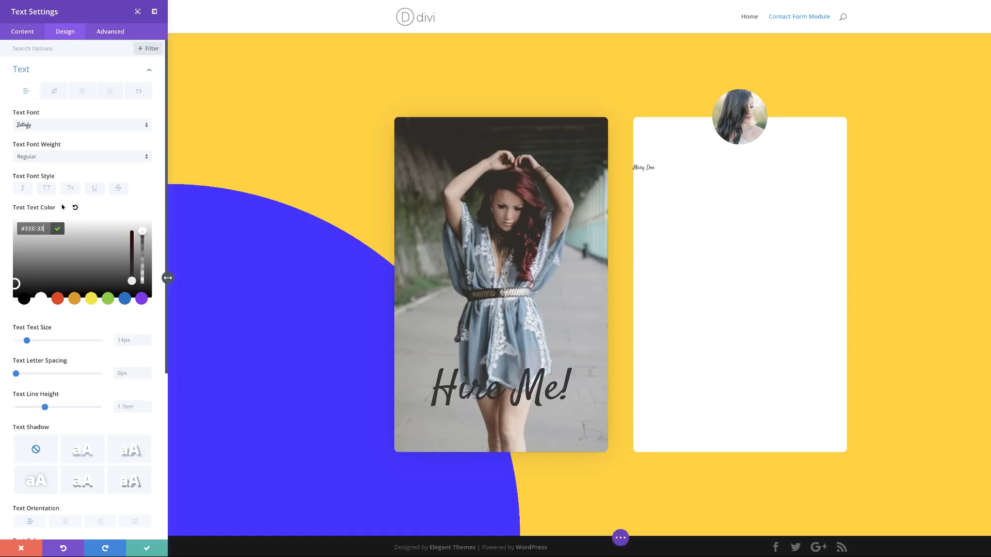
left_click(72, 328)
type("44px")
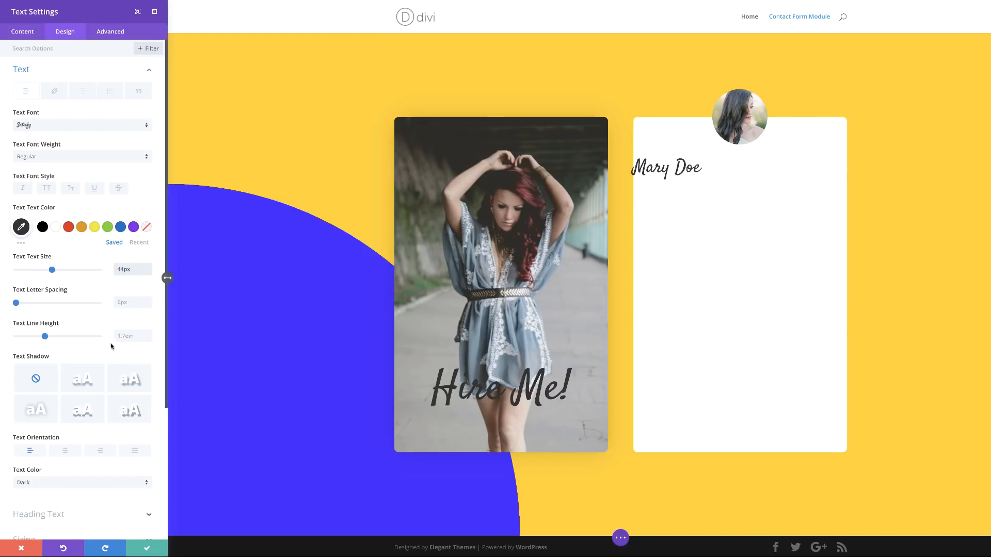
scroll(77, 415, "down", 3)
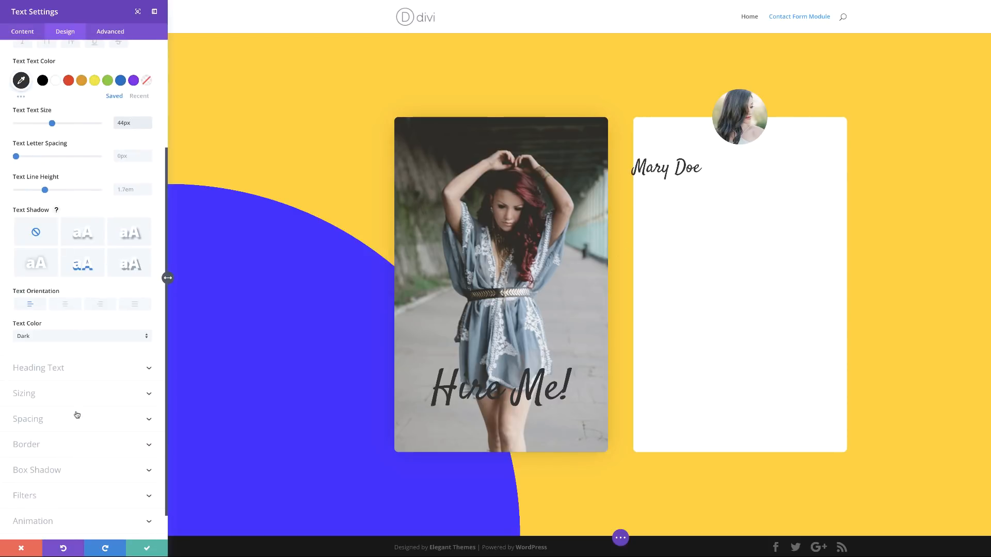
left_click(65, 305)
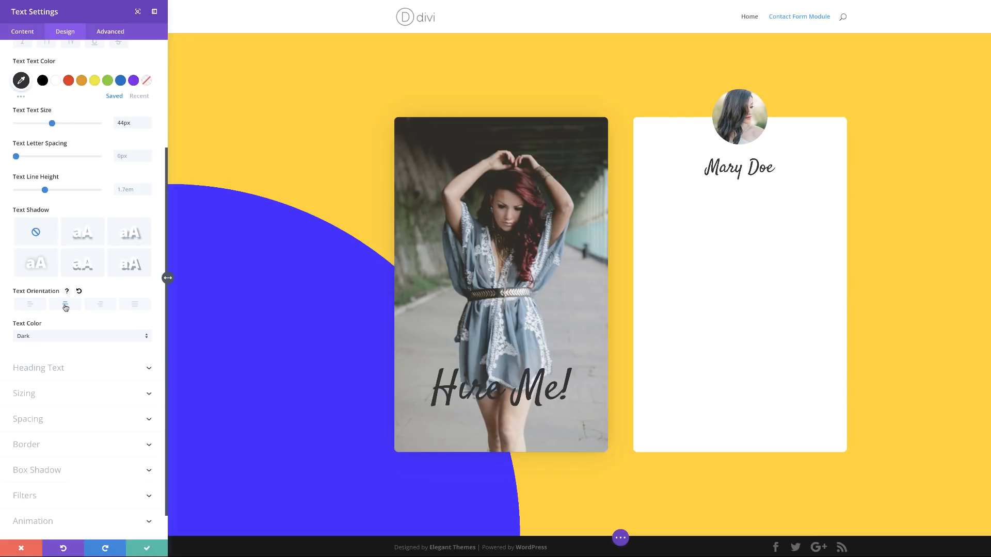
left_click(147, 548)
mouse_move(653, 184)
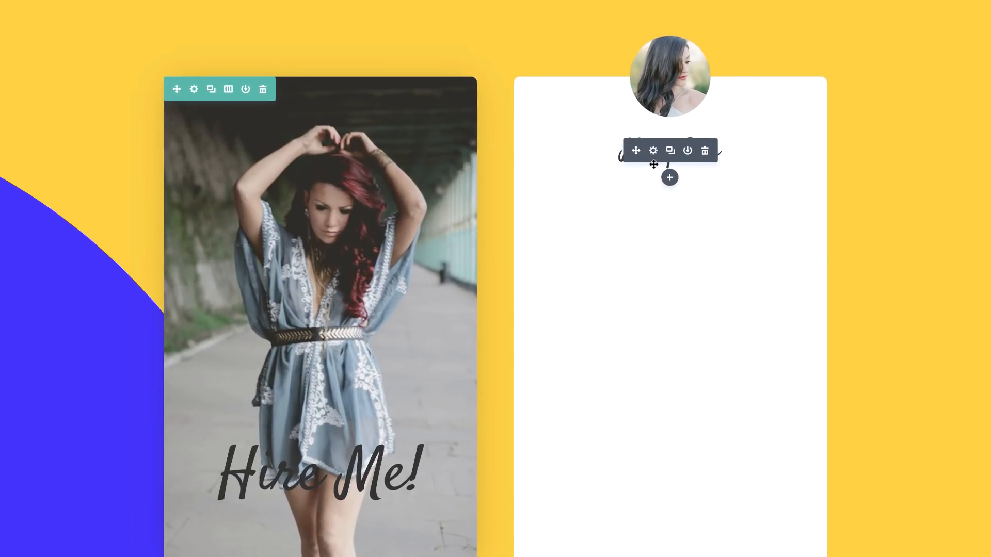
Step: Add a Text module below the name reading 'Web Designer'
left_click(669, 177)
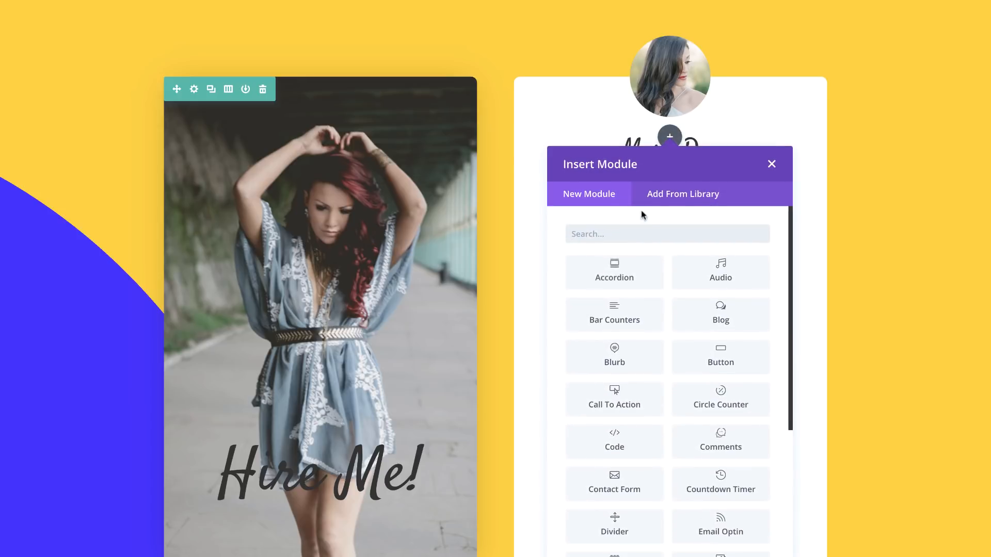
left_click(640, 226)
type("text")
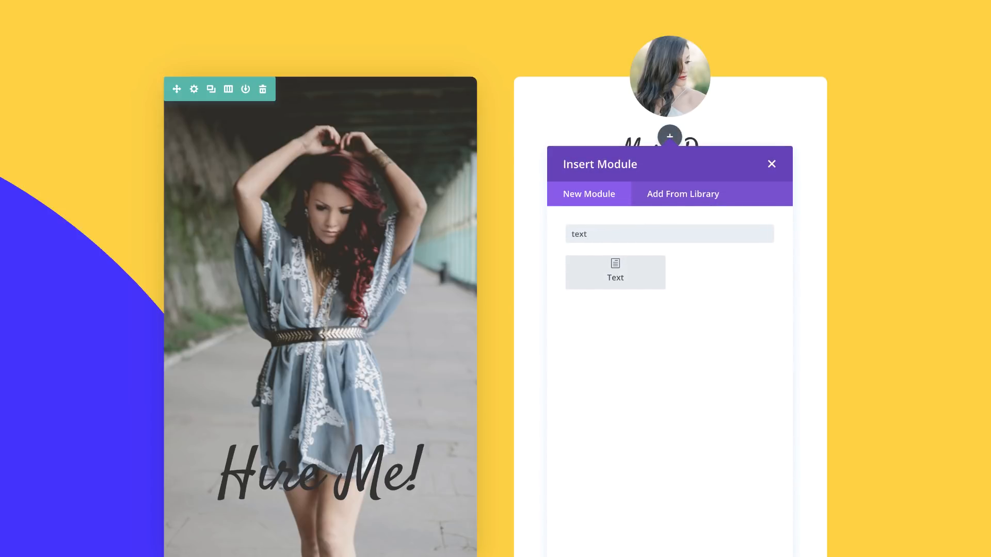
left_click(635, 284)
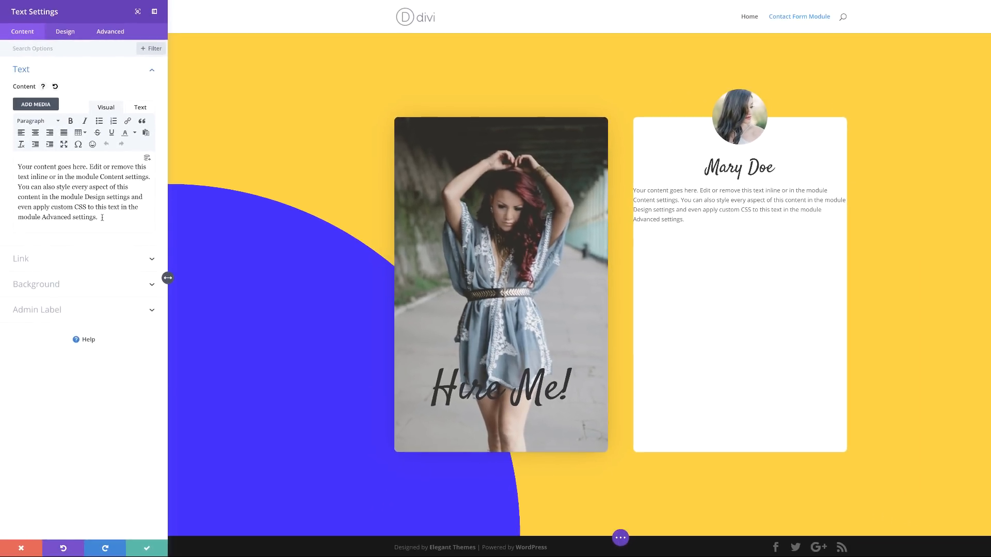
left_click_drag(102, 217, 16, 163)
type("W")
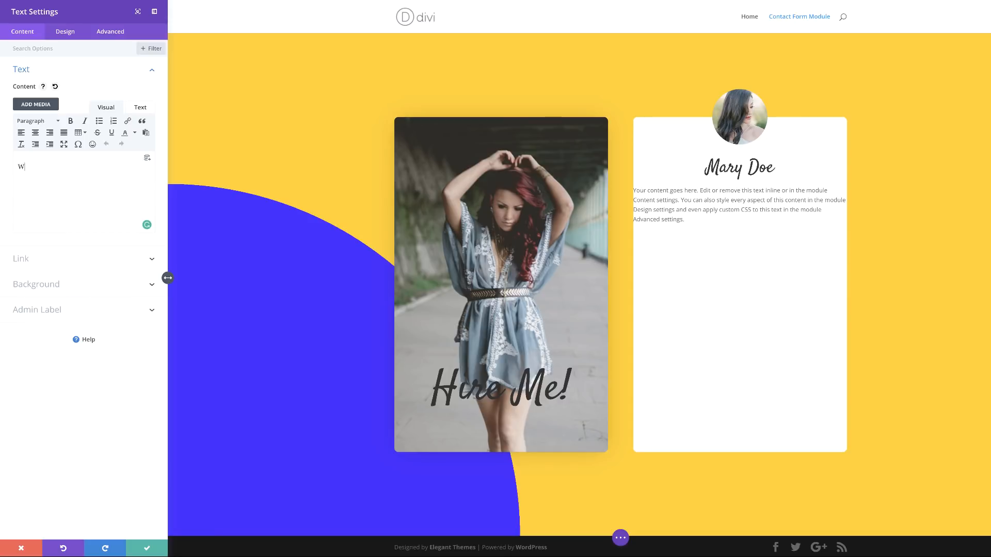
type("eb Designer")
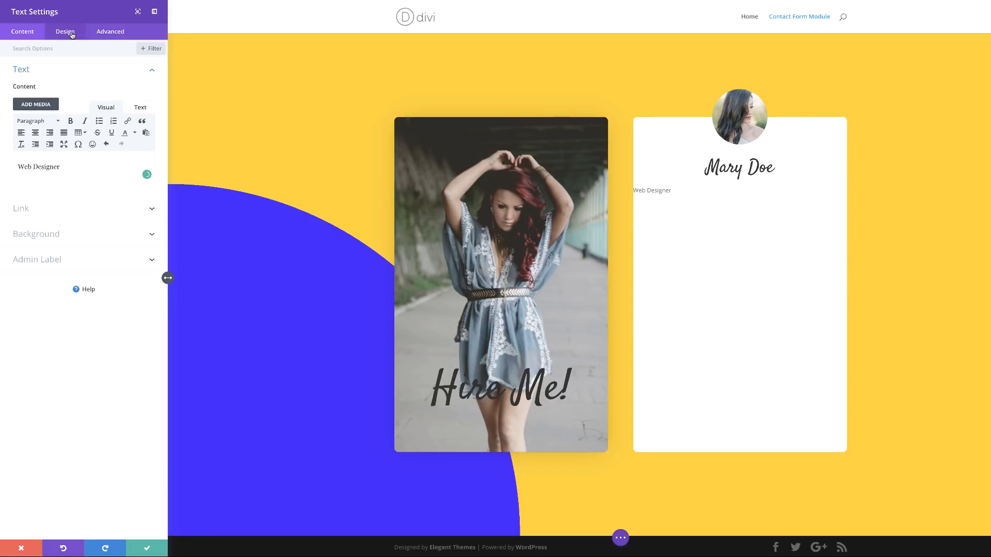
Step: Style the subtitle in Arial, yellow #ffd400, 18px, 2px letter spacing, centred
left_click(65, 31)
left_click(32, 71)
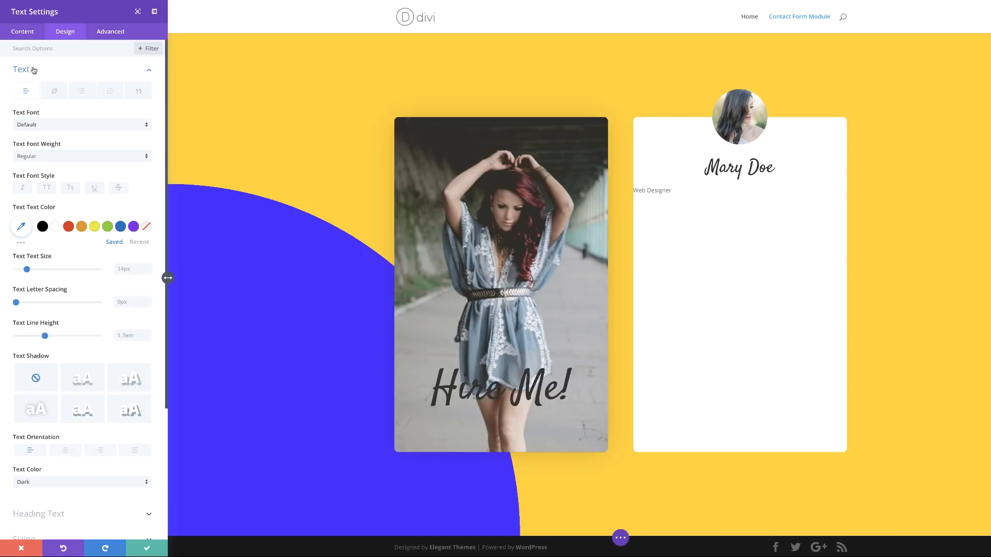
left_click(54, 125)
left_click(64, 9)
type("aria")
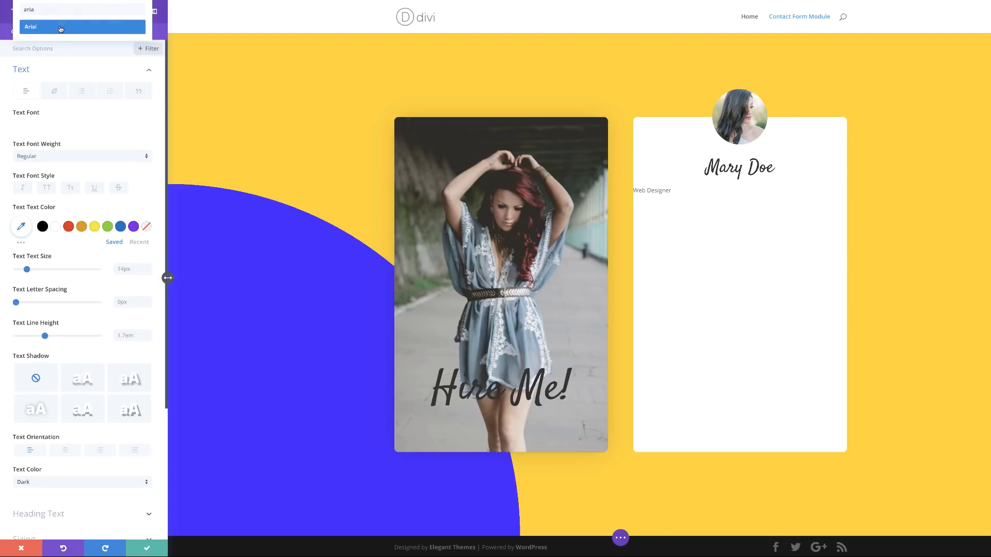
left_click(78, 27)
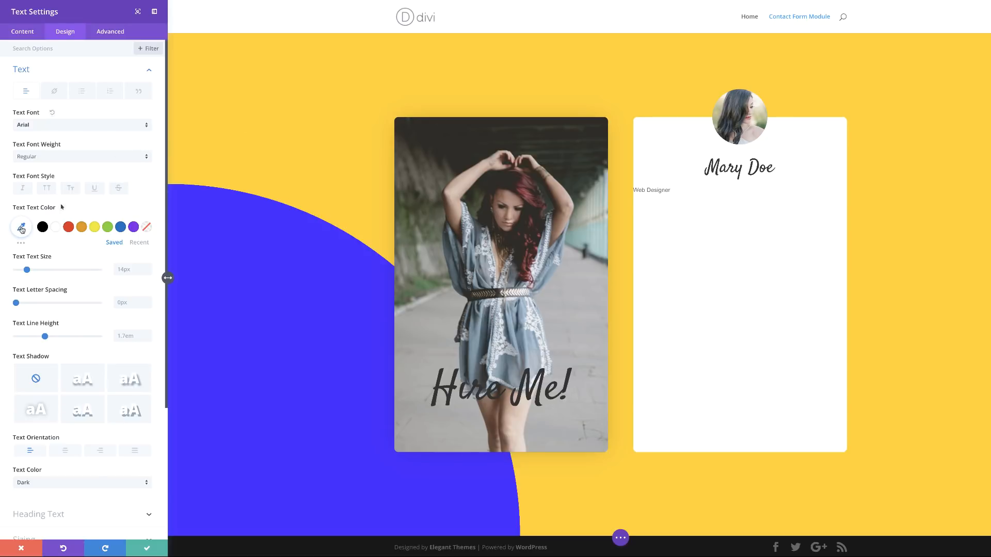
left_click(21, 227)
type("#ffd400")
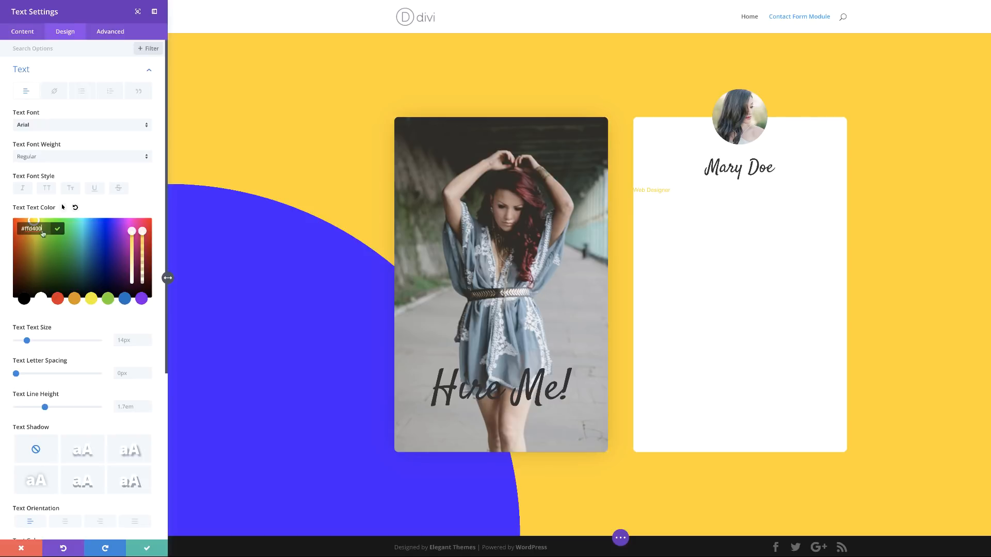
left_click(119, 340)
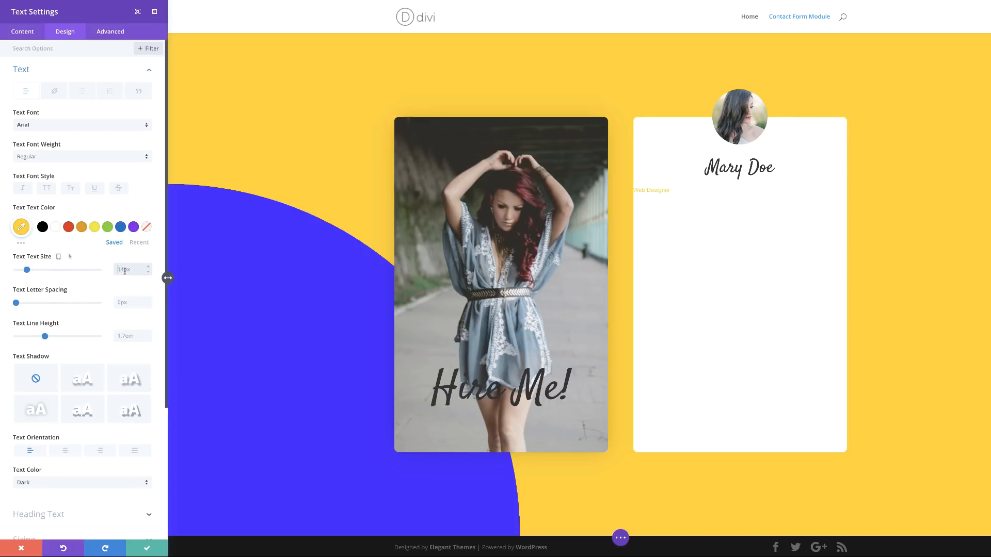
type("18")
key("Tab")
type("2")
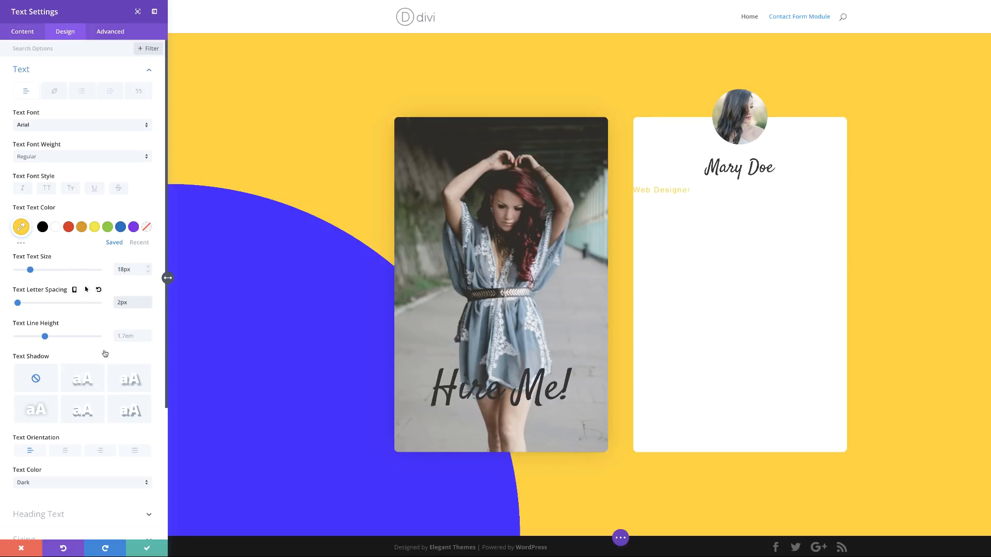
left_click(65, 451)
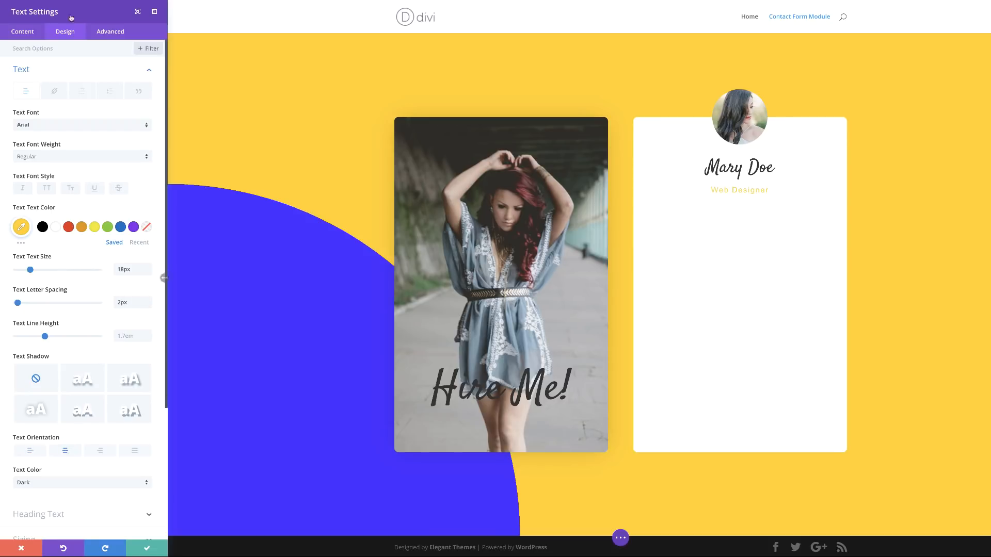
Step: Give the subtitle a 100px bottom margin and save its settings
scroll(26, 333, "down", 4)
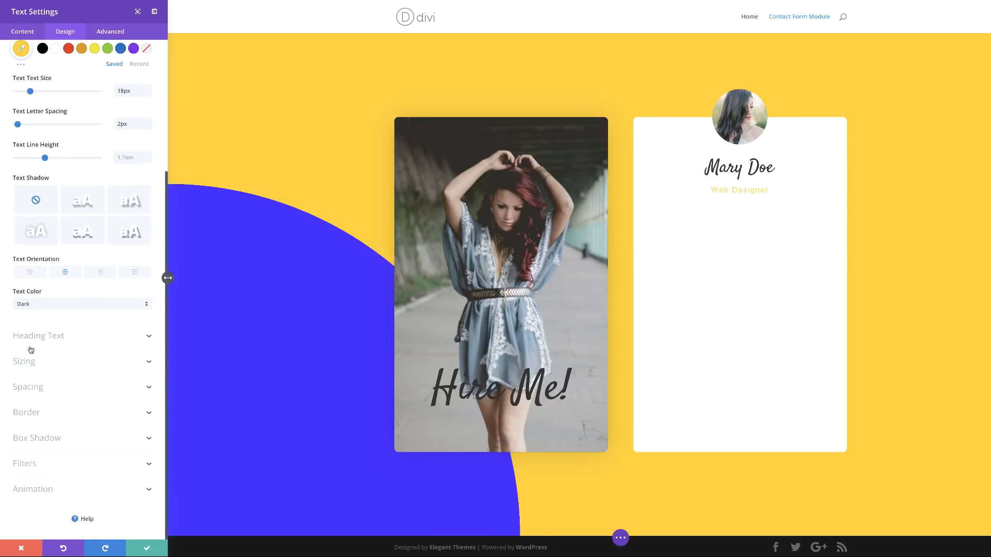
left_click(31, 387)
left_click(61, 183)
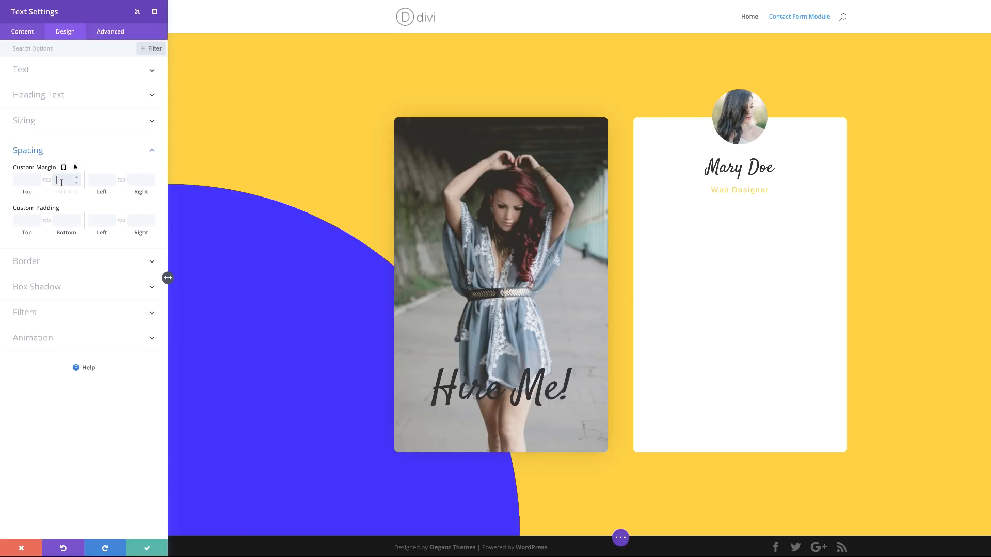
type("100")
left_click(158, 548)
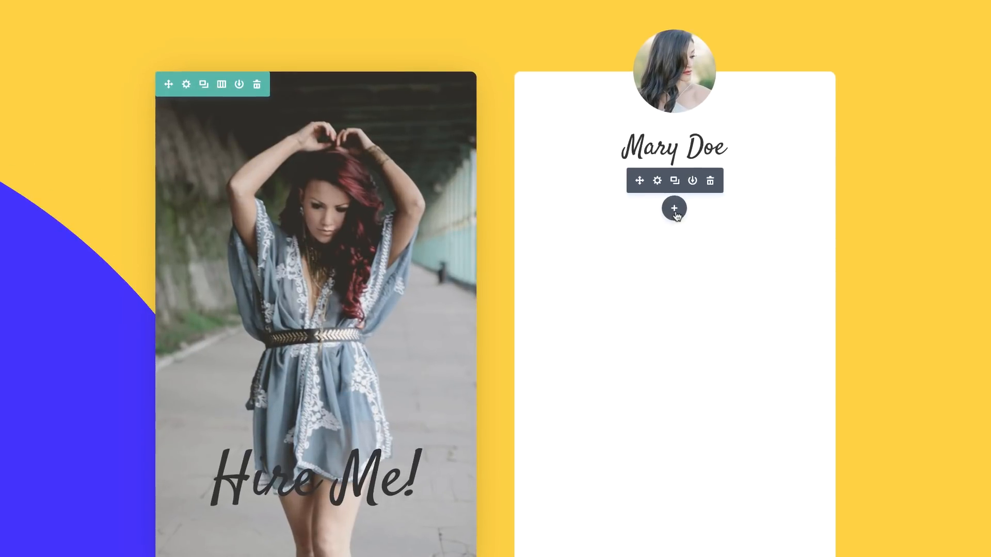
Step: Search 'cont' and insert a Contact Form module beneath the Web Designer subtitle
left_click(674, 209)
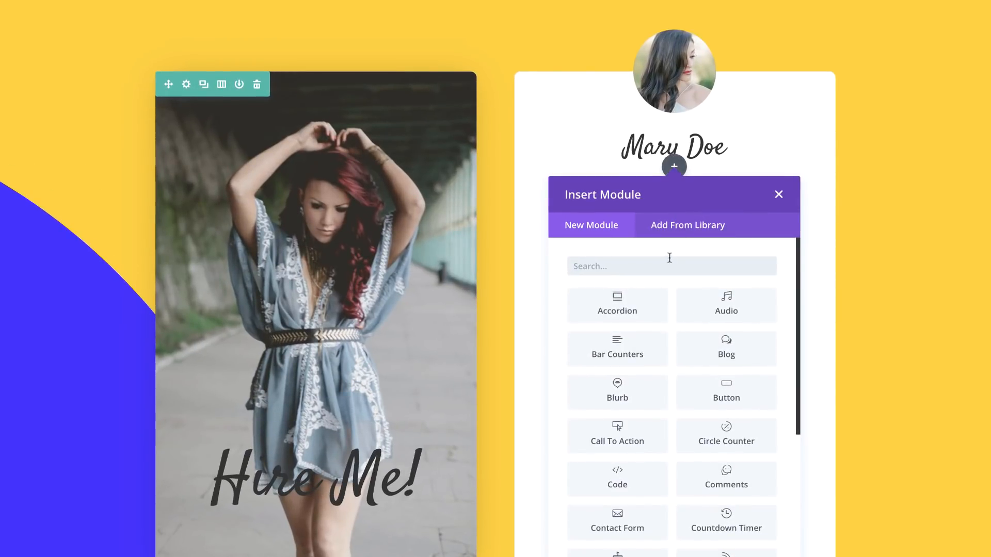
type("cont")
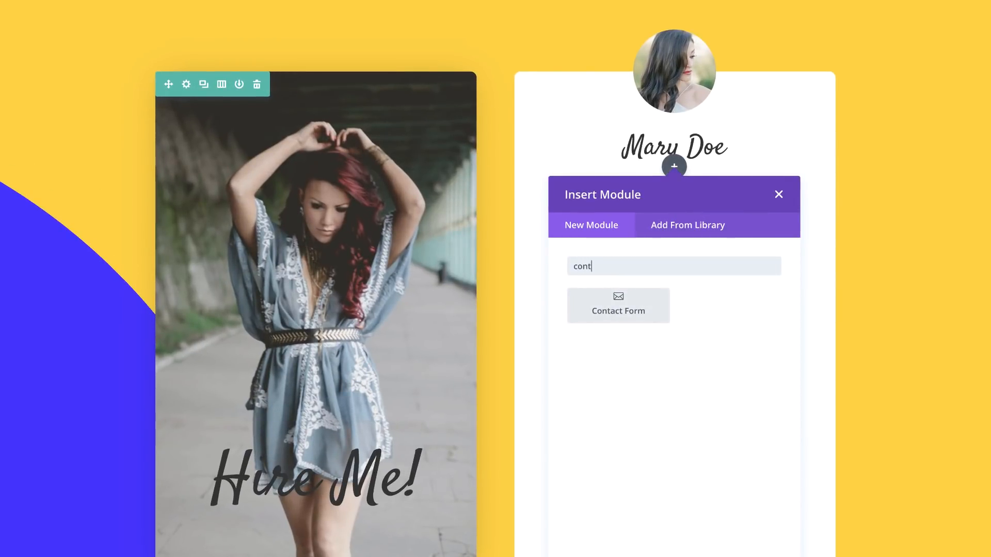
left_click(650, 311)
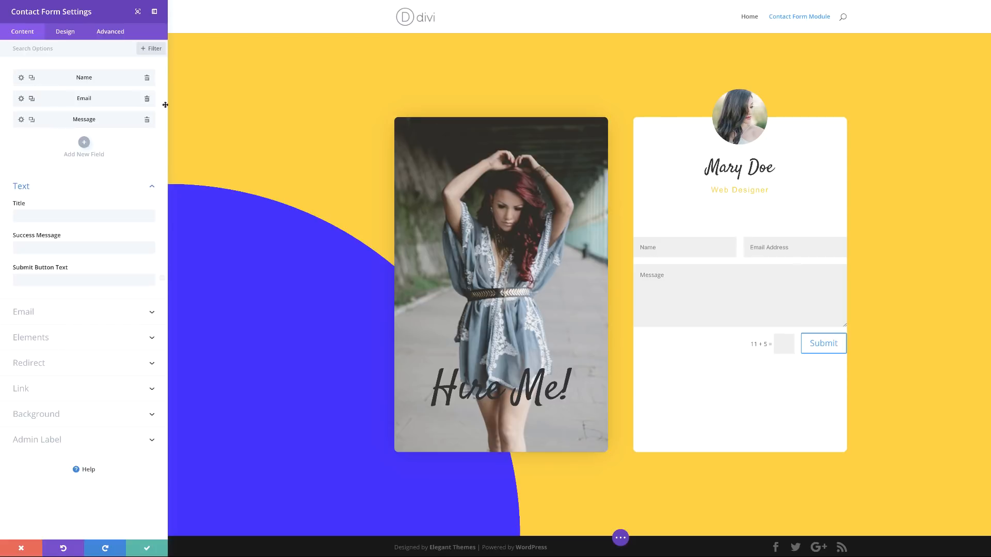
Step: Make the Name and Email Address fields full width
left_click(21, 79)
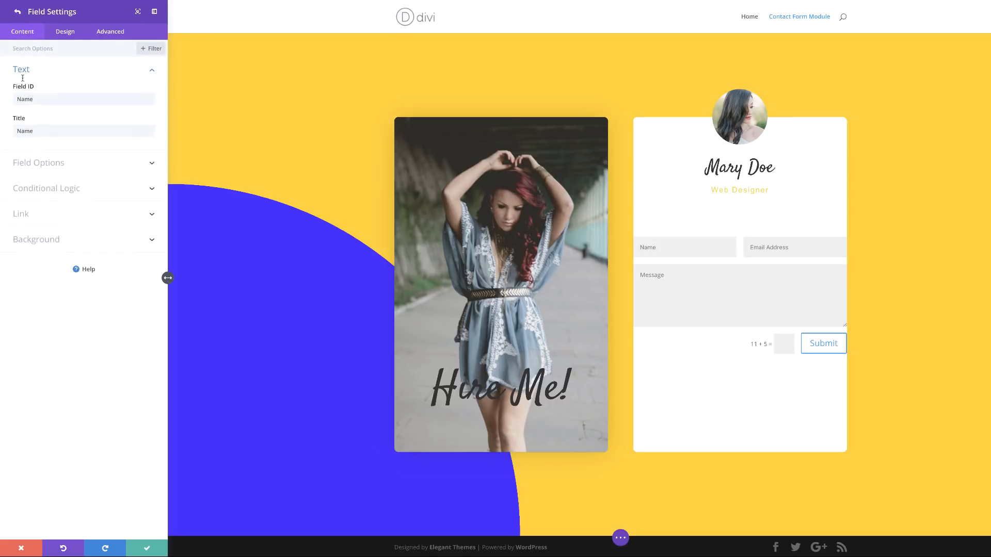
left_click(65, 31)
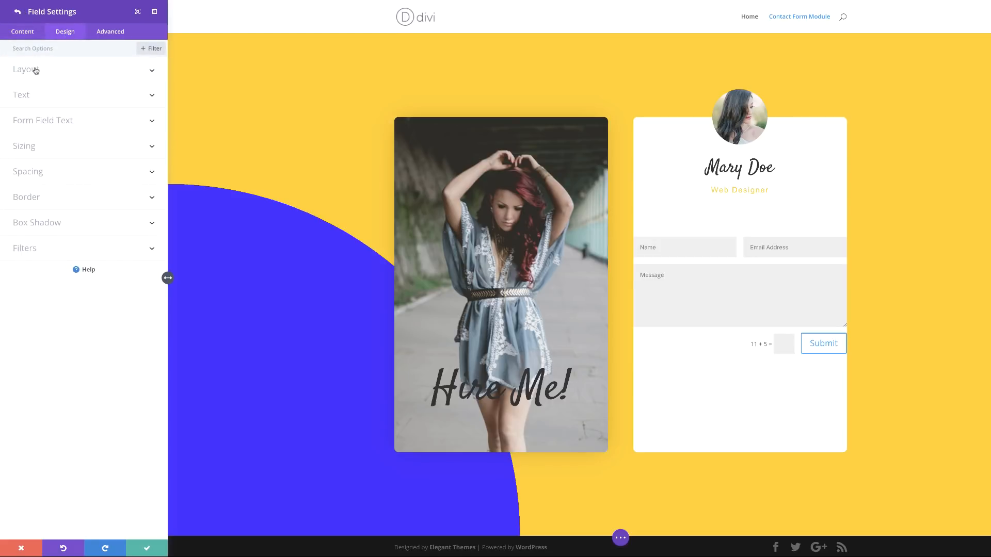
left_click(34, 99)
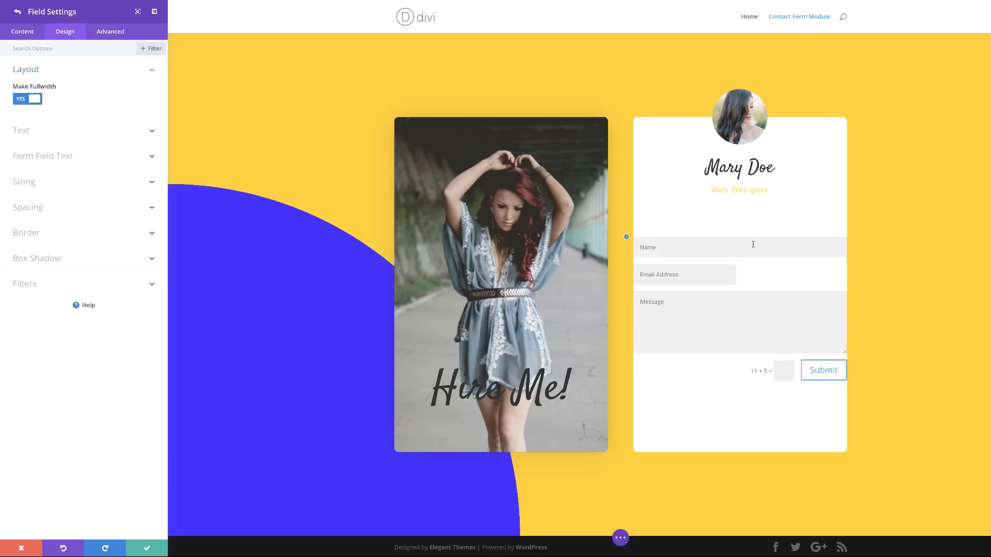
left_click(18, 13)
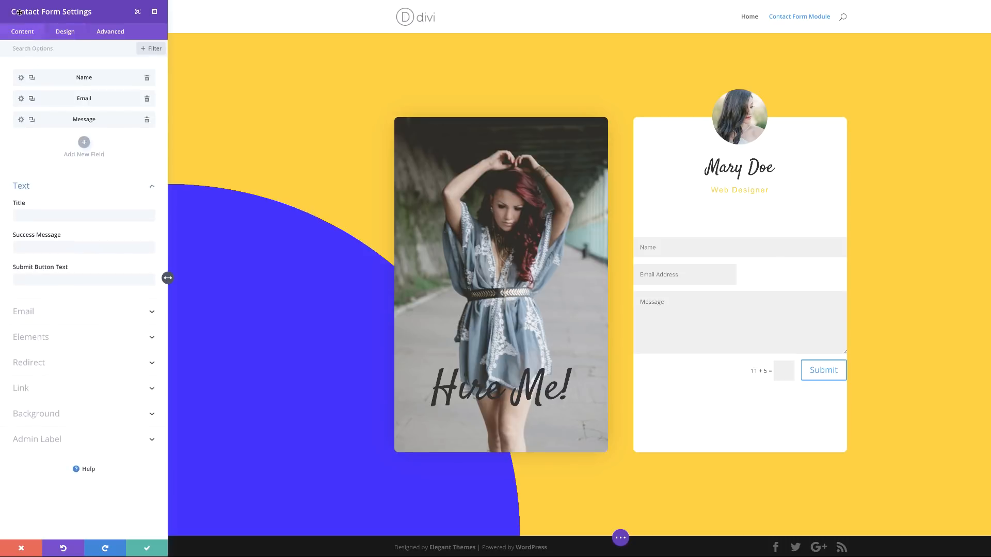
left_click(21, 99)
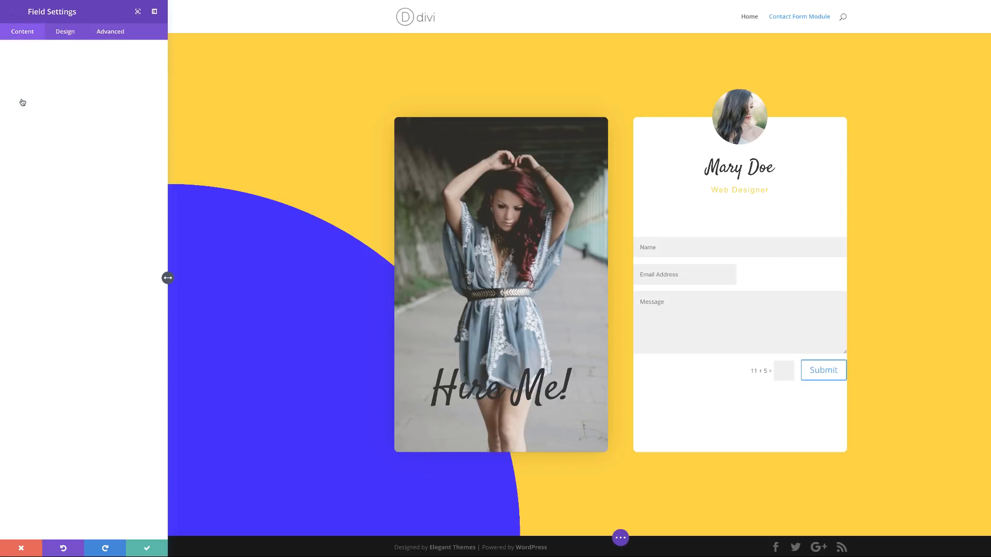
left_click(64, 32)
left_click(34, 73)
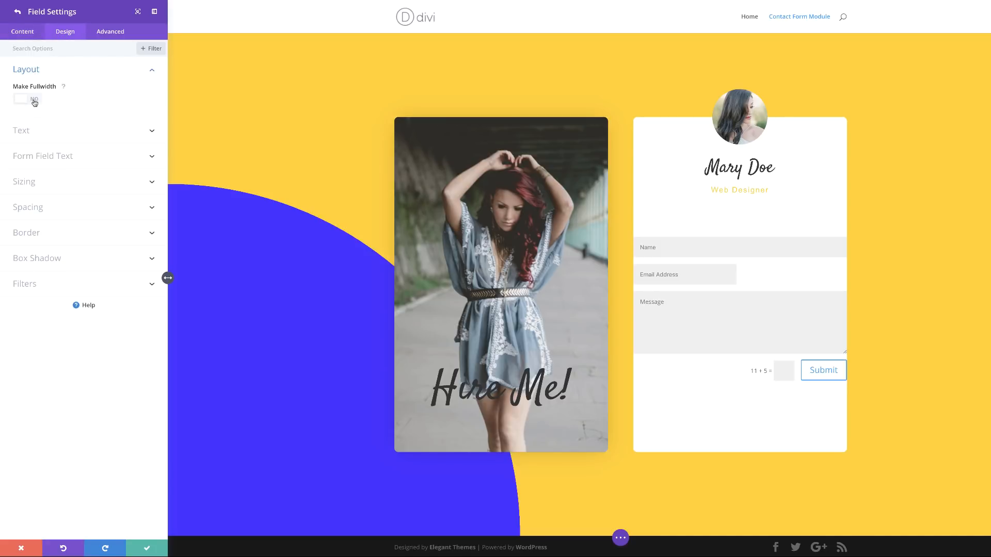
left_click(34, 101)
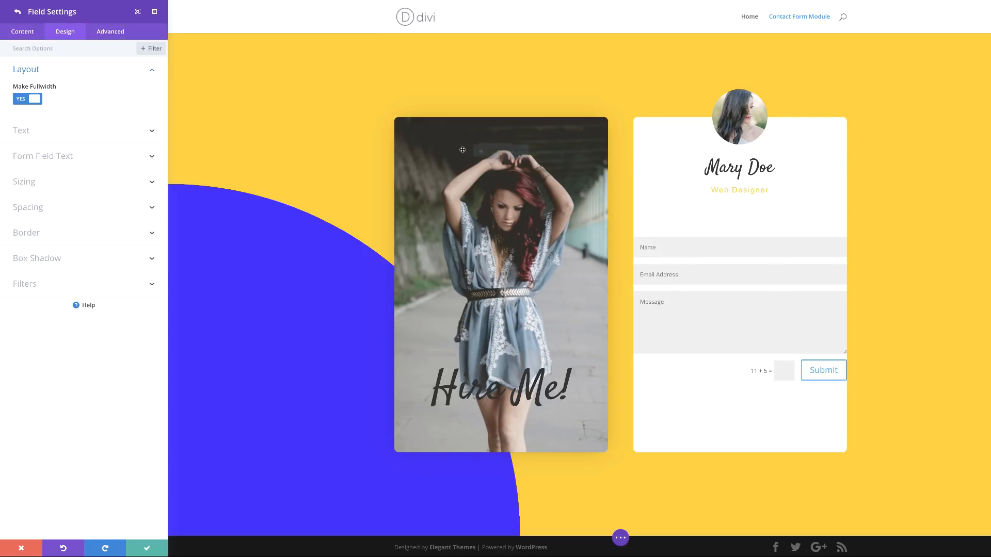
left_click(16, 12)
Step: Add a new field with ID and title 'Subject' and move it above Message
left_click(82, 142)
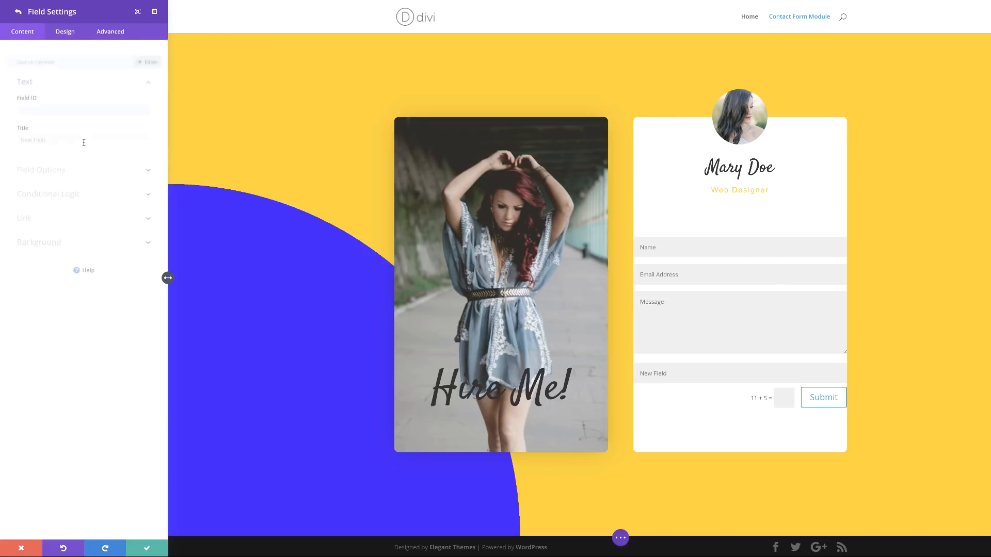
left_click(59, 99)
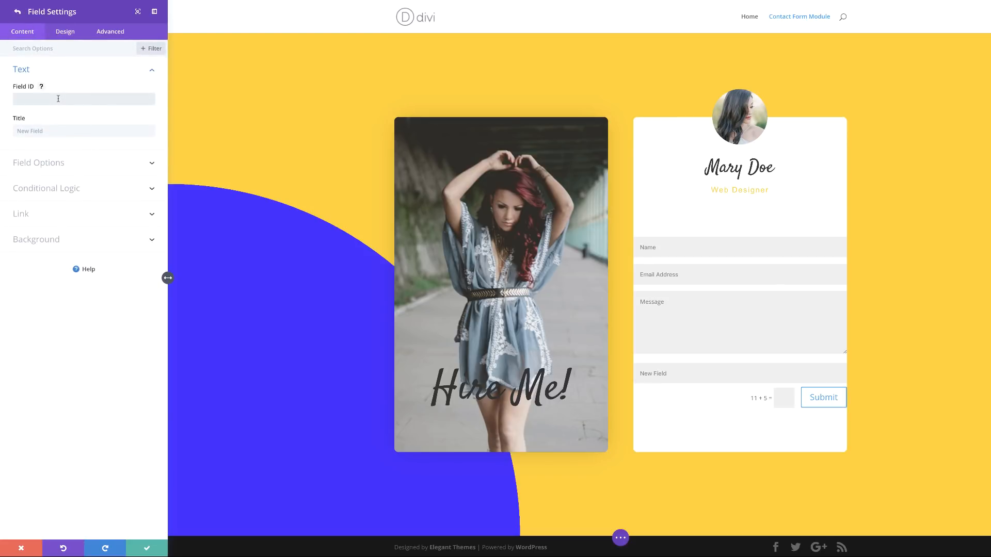
type("Subject")
double_click(41, 101)
key("ctrl+c")
left_click(44, 130)
key("ctrl+v")
left_click(19, 13)
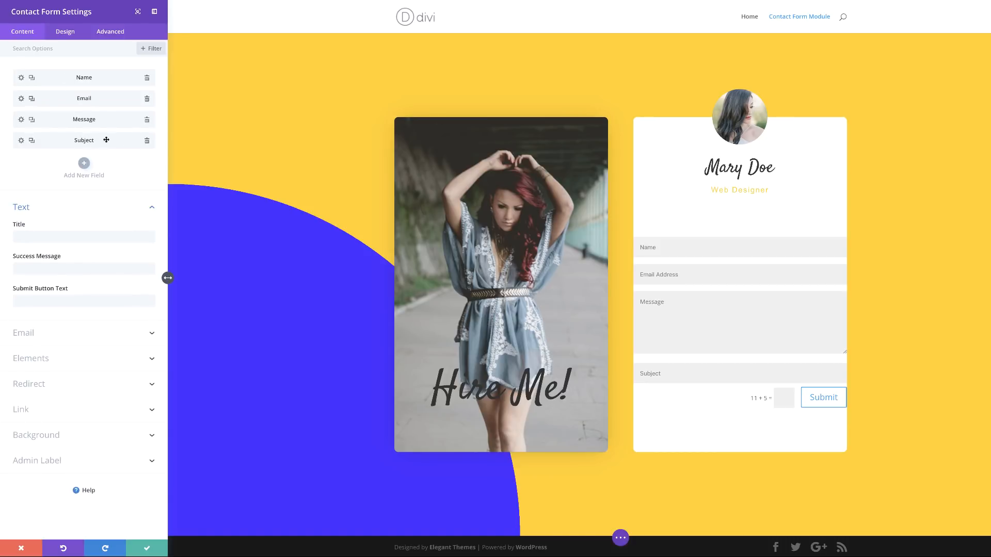
left_click_drag(73, 141, 88, 120)
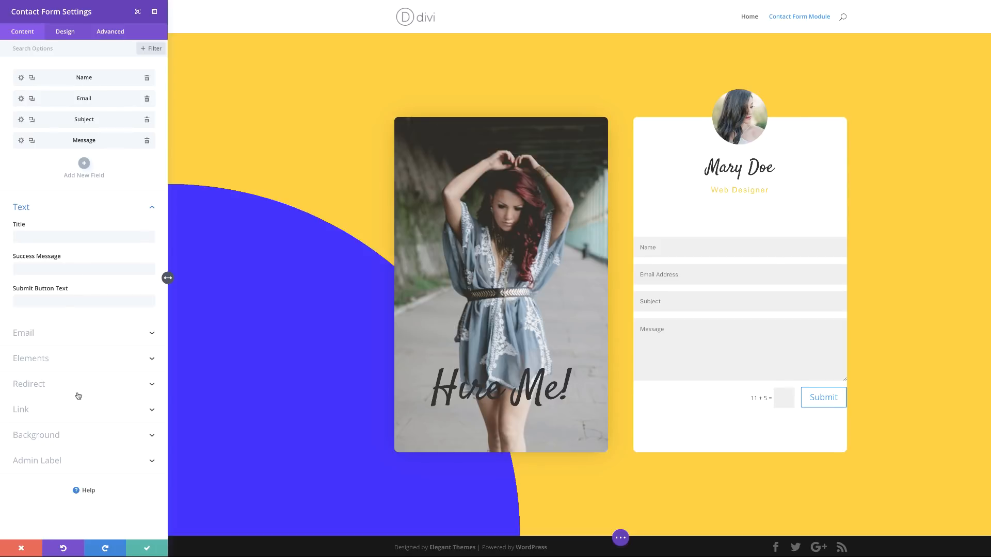
Step: Remove the captcha and make the form fields' background transparent
left_click(45, 359)
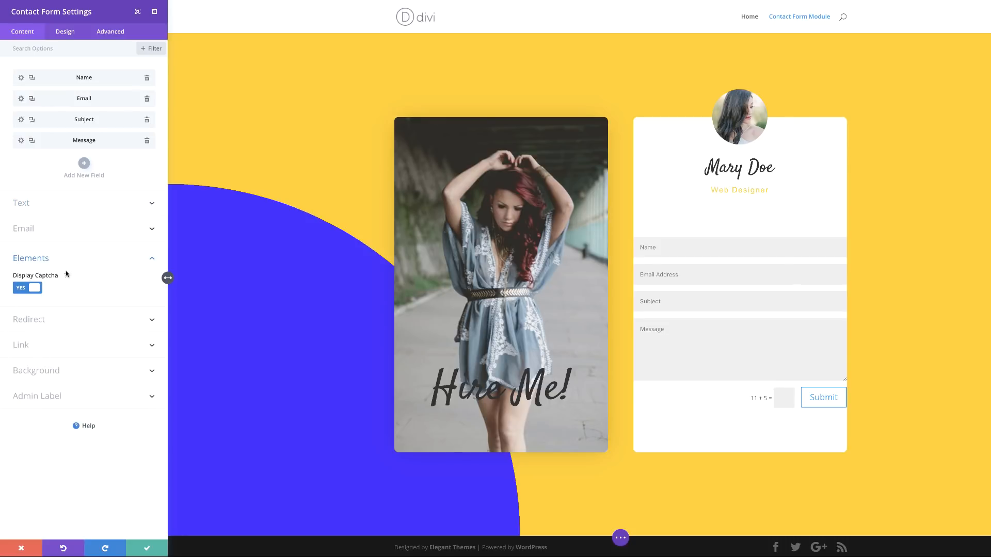
left_click(30, 293)
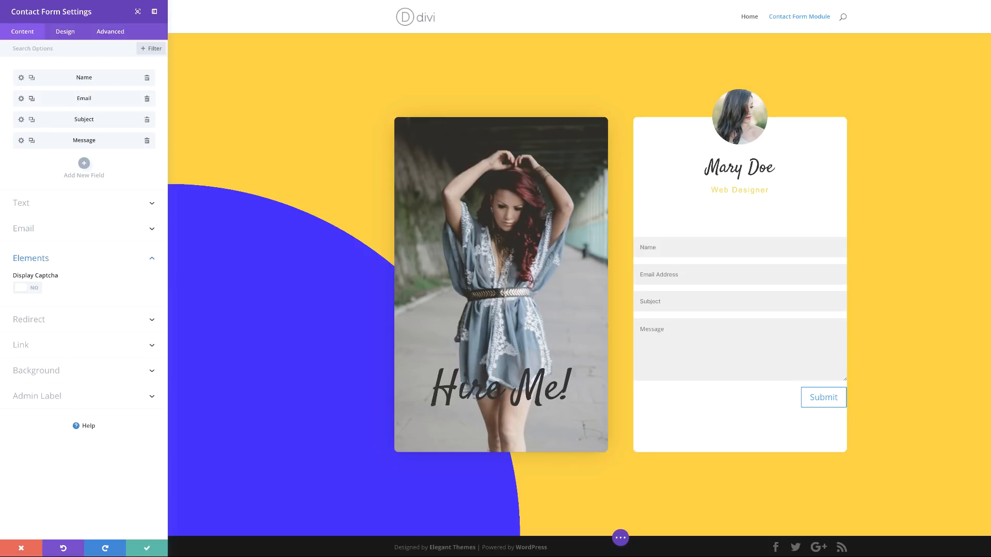
left_click(65, 32)
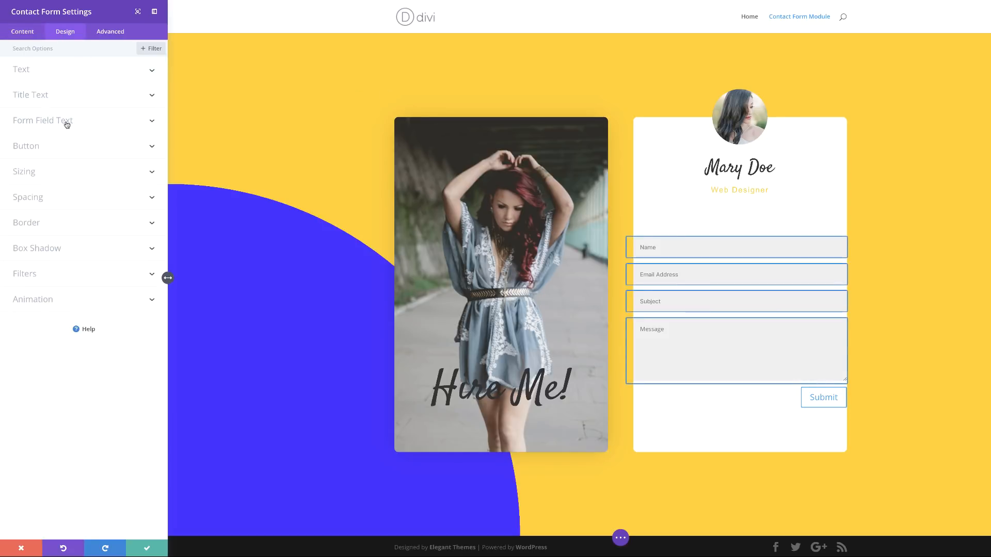
left_click(66, 121)
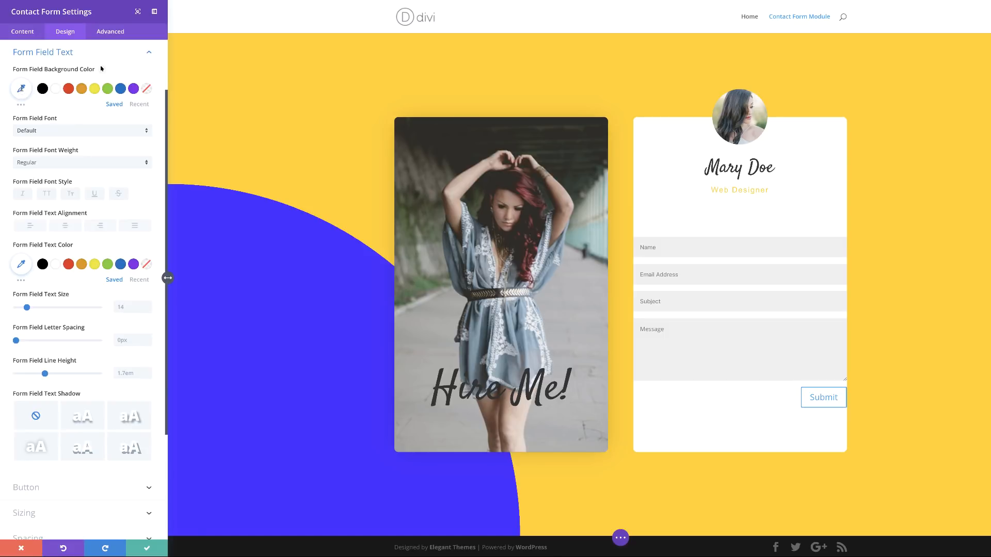
left_click(22, 90)
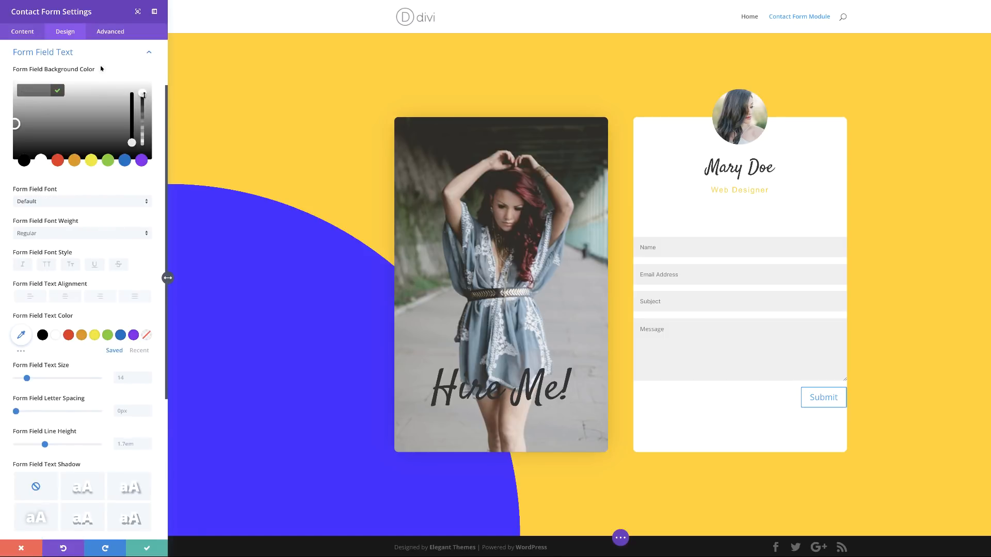
left_click_drag(143, 95, 143, 99)
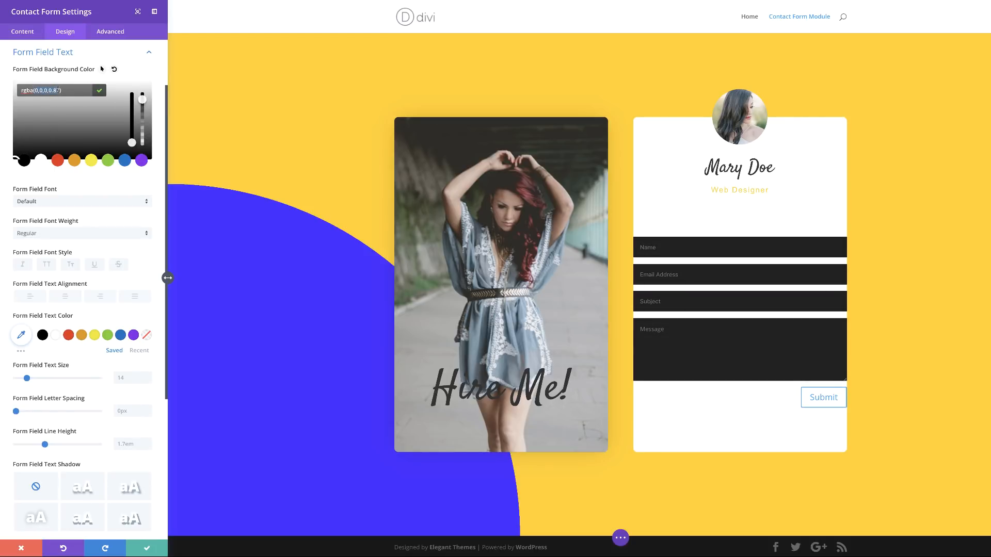
left_click(114, 68)
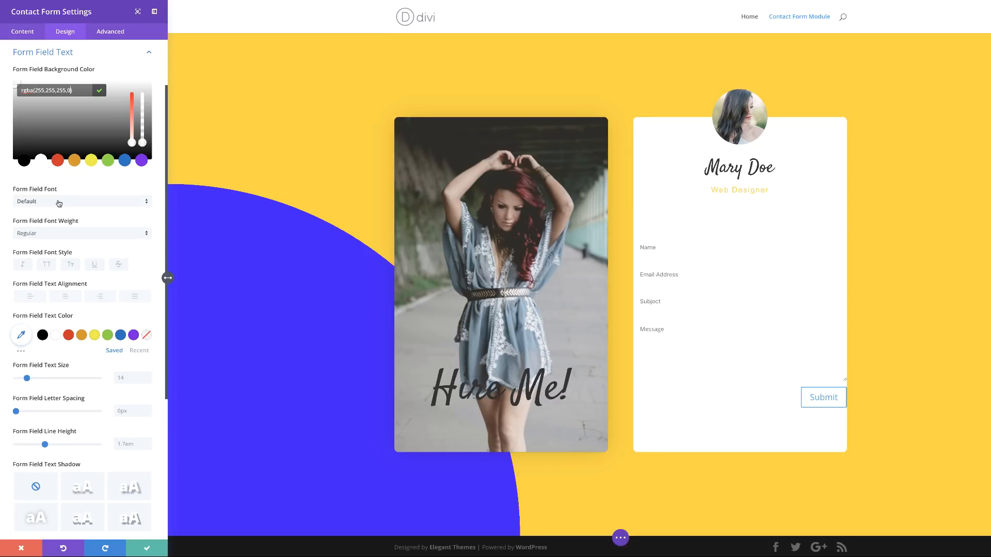
Step: Set the form field text to Arial Light, 16px size, 2px letter spacing
left_click(59, 202)
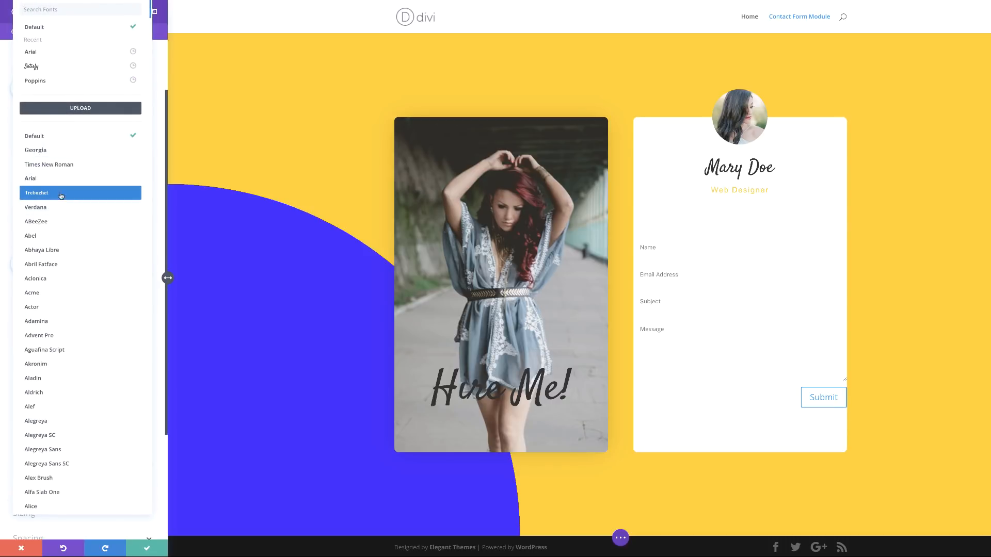
left_click(60, 52)
left_click(59, 164)
left_click(60, 174)
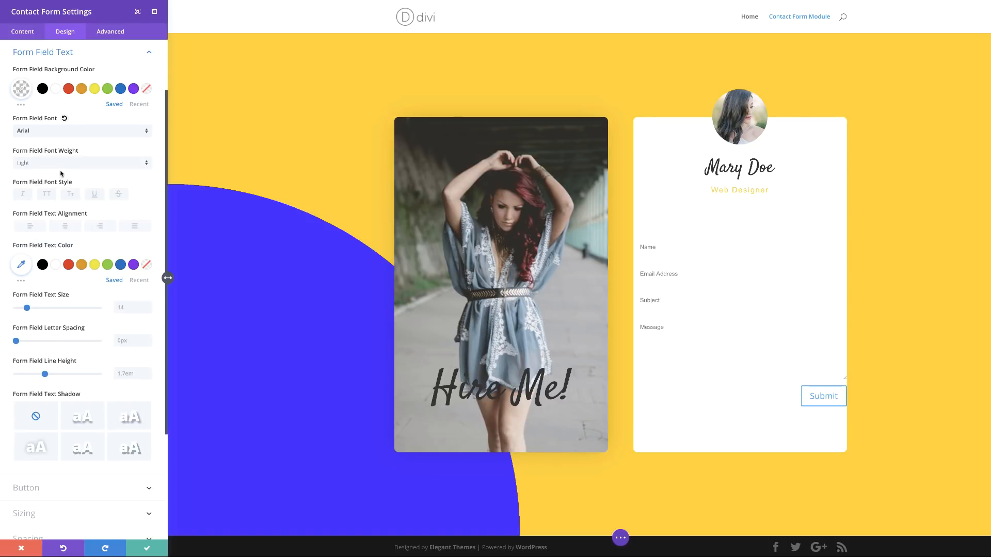
left_click(133, 309)
type("16")
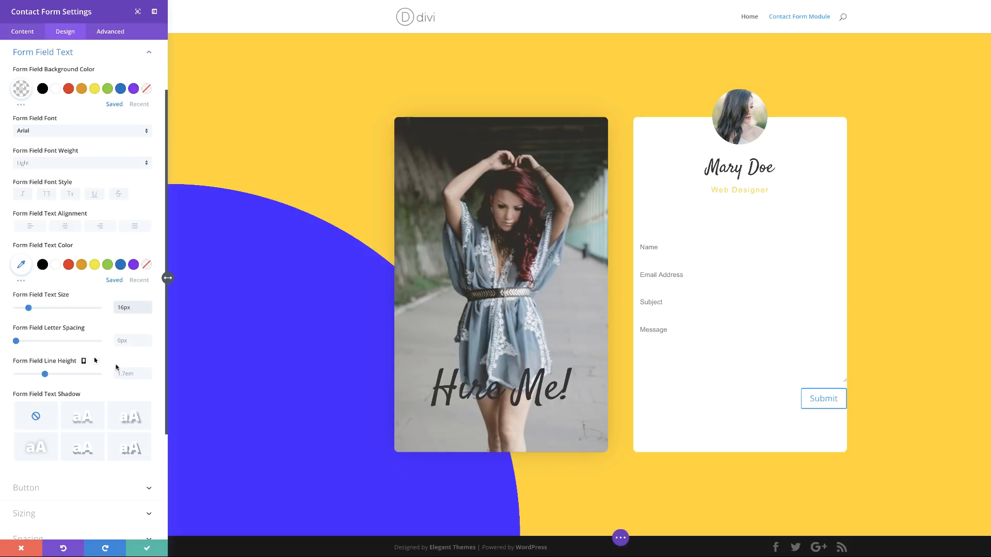
left_click(124, 341)
type("2")
scroll(77, 423, "down", 3)
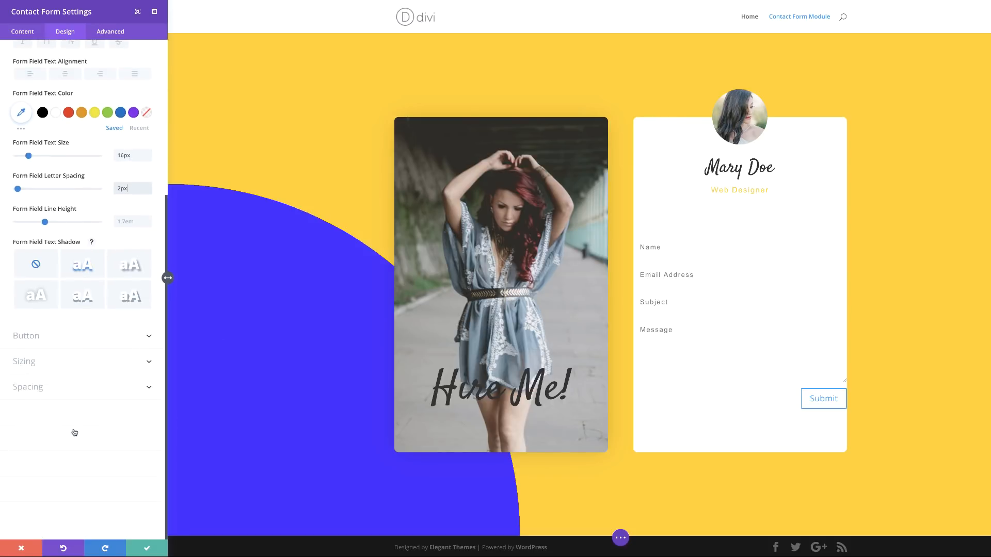
left_click(80, 336)
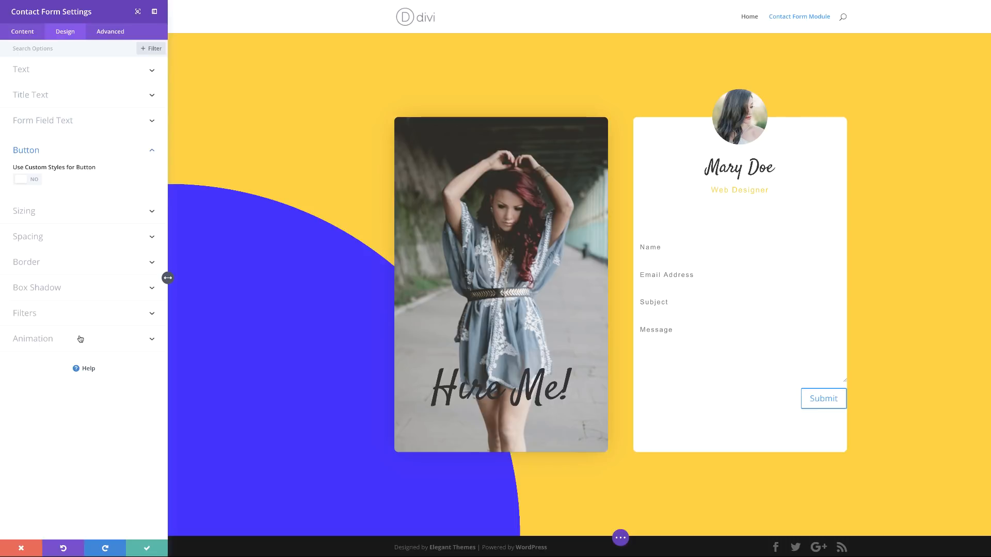
Step: Enable custom button styles with yellow #ffd400 text and a 0 border width
left_click(35, 181)
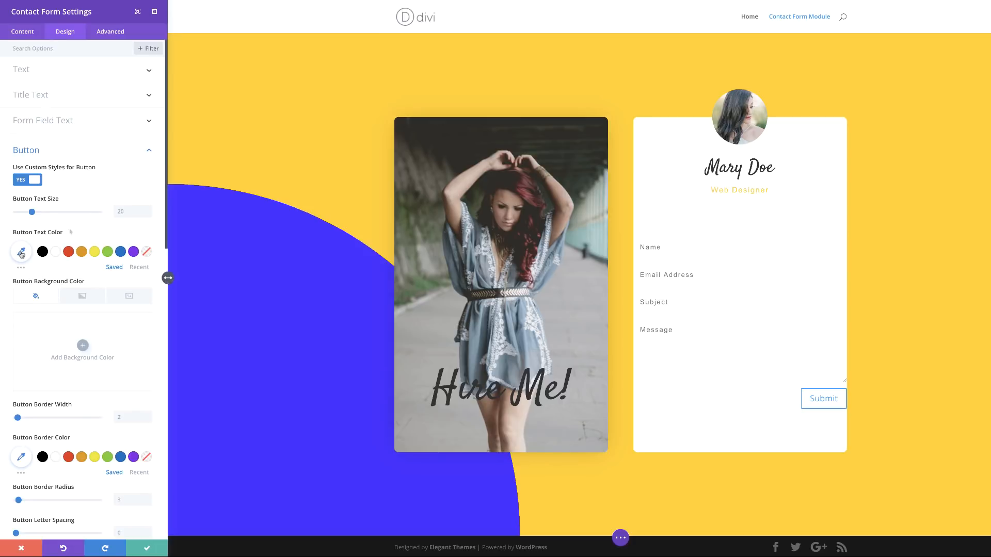
left_click(21, 253)
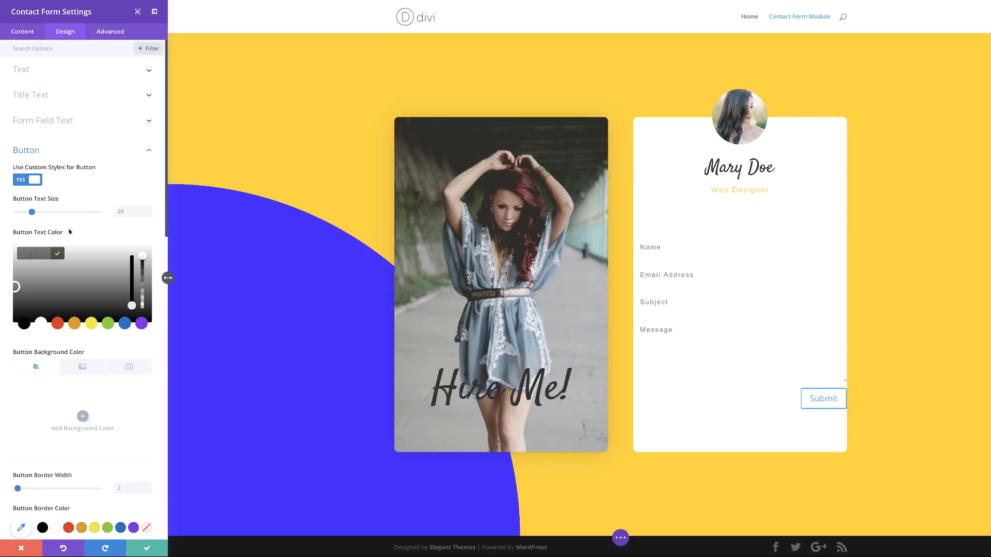
type("#ffd400")
scroll(70, 232, "down", 3)
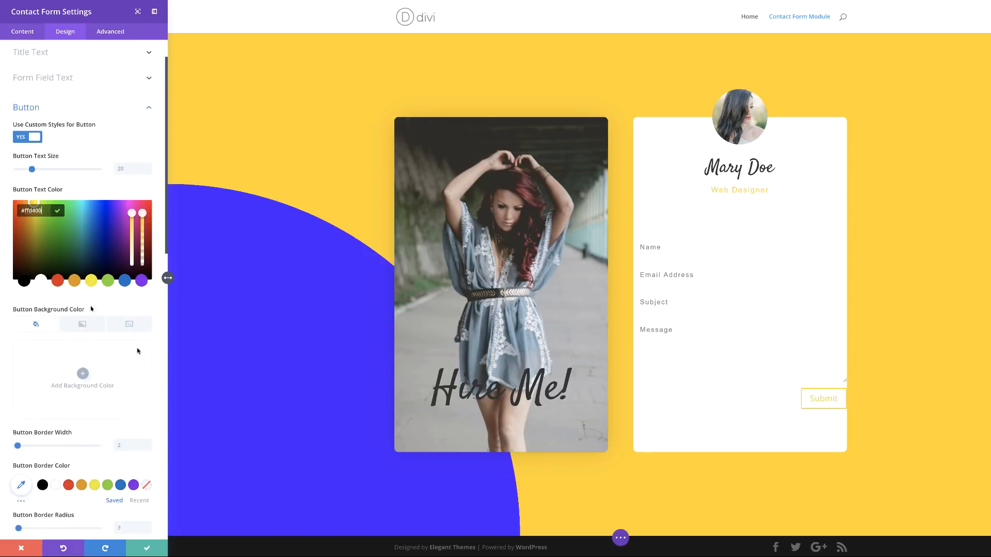
left_click_drag(15, 355, 8, 356)
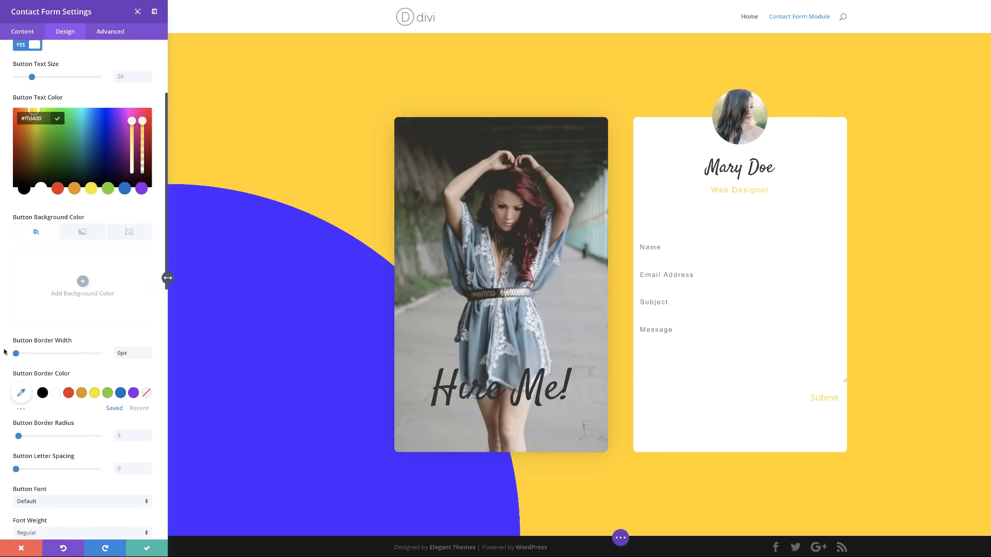
Step: Give the Submit button 2px letter spacing and the Arial font
scroll(93, 450, "down", 2)
scroll(92, 450, "down", 1)
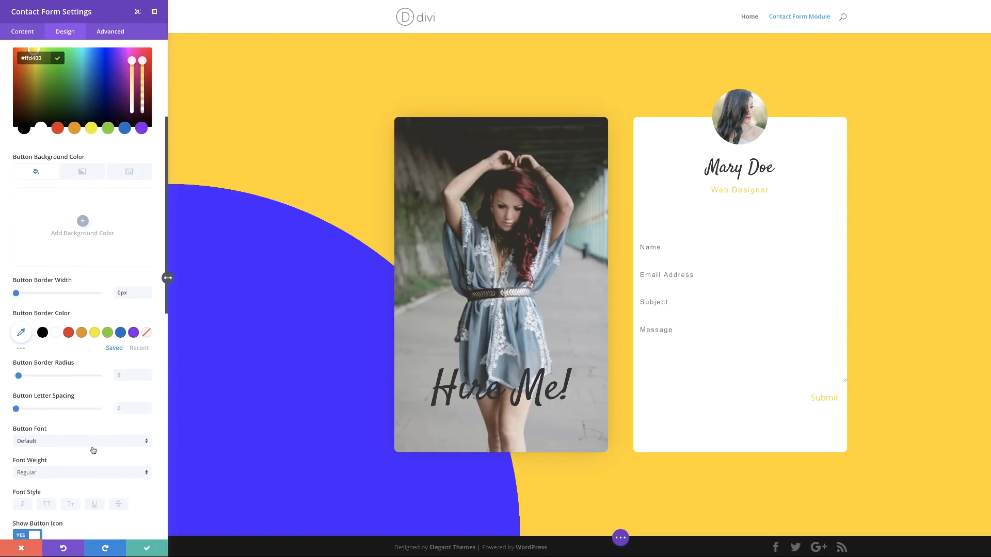
left_click(114, 402)
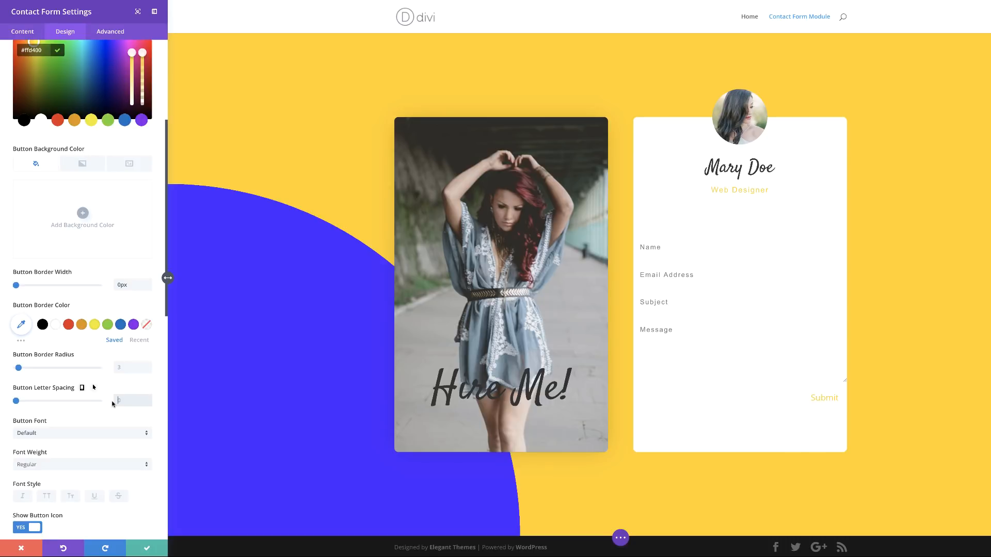
type("2")
scroll(89, 418, "down", 1)
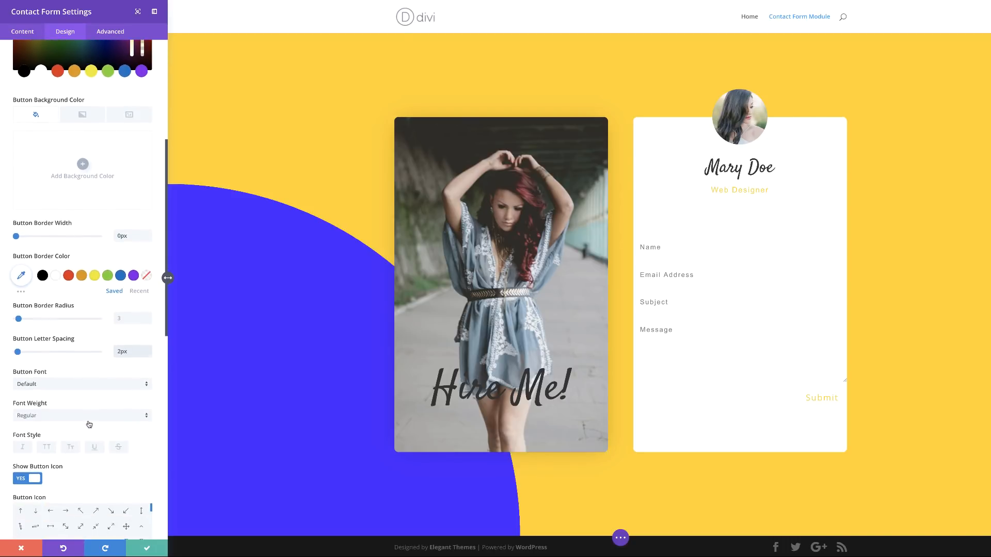
left_click(79, 385)
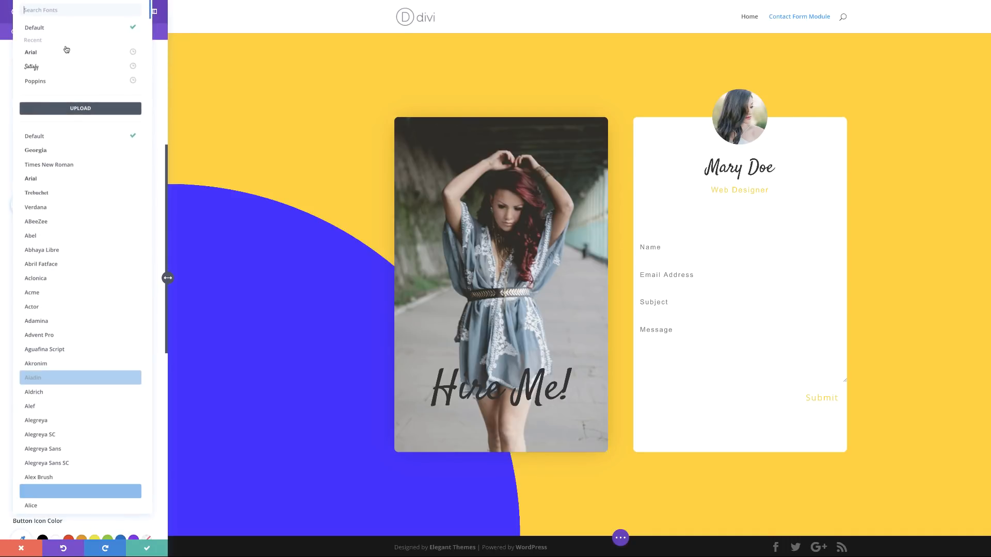
left_click(51, 52)
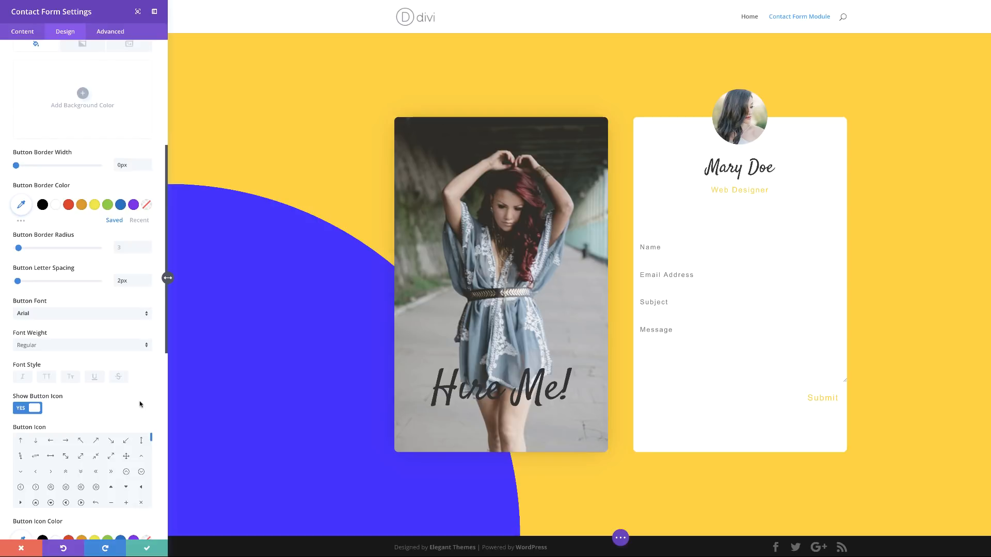
Step: Underline the Submit button text with a purple underline colour
left_click(95, 379)
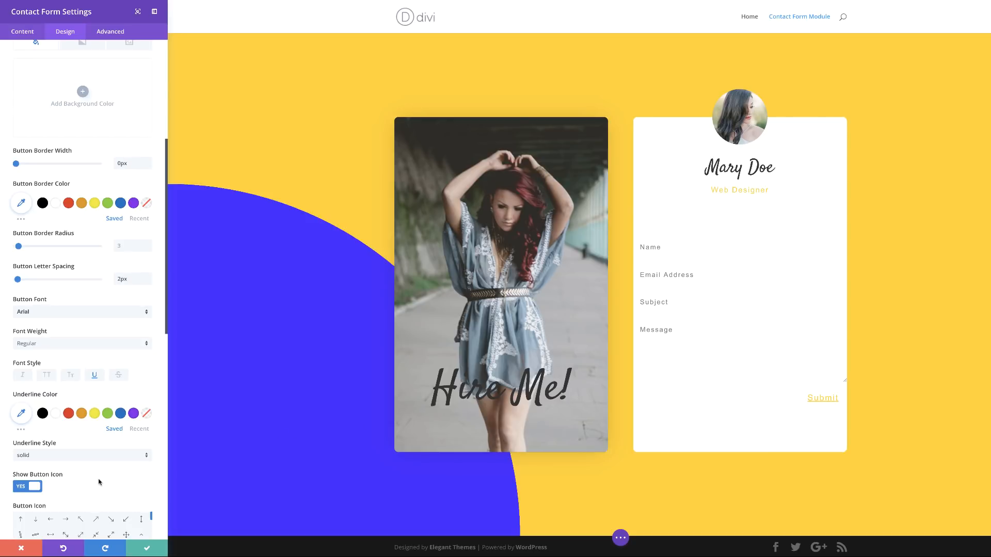
left_click(21, 413)
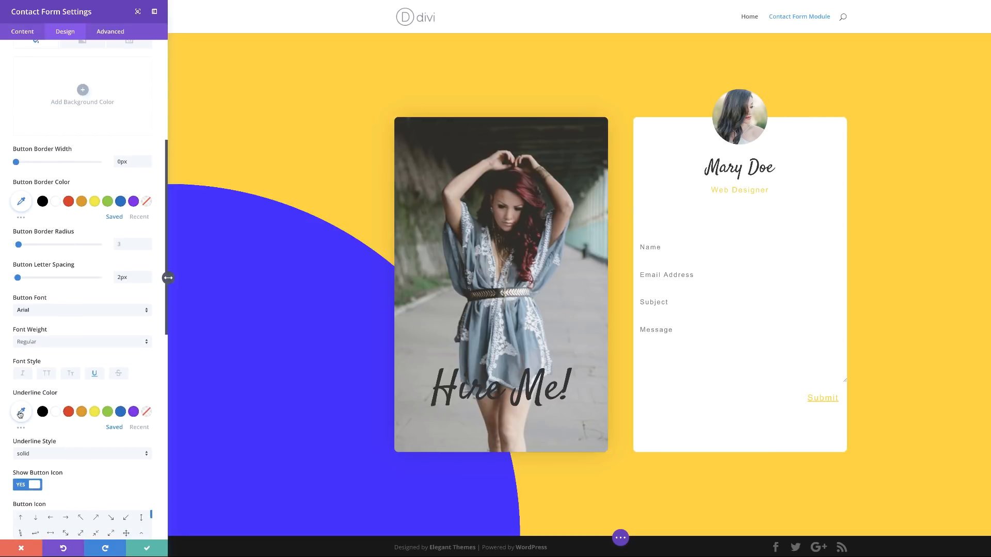
type("#4c00ff")
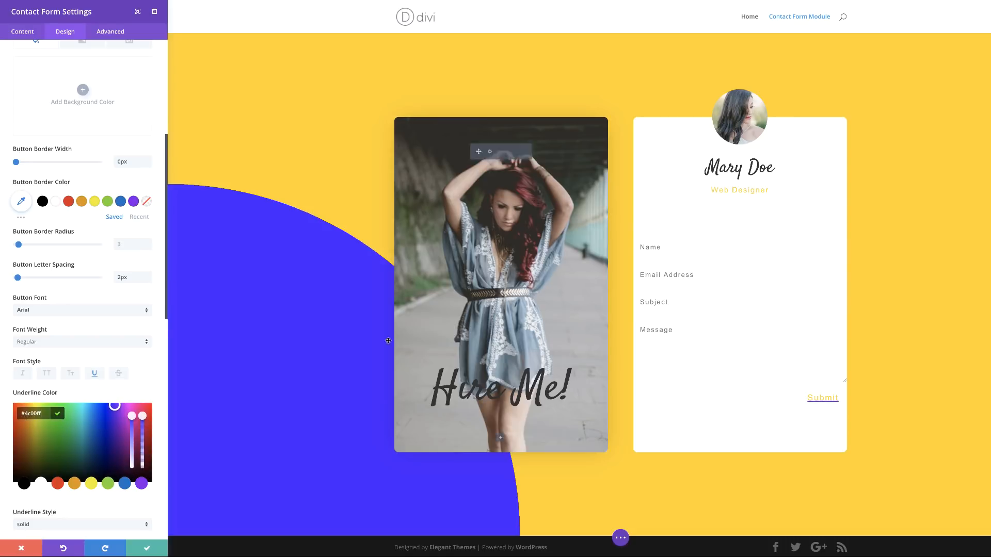
scroll(110, 445, "down", 10)
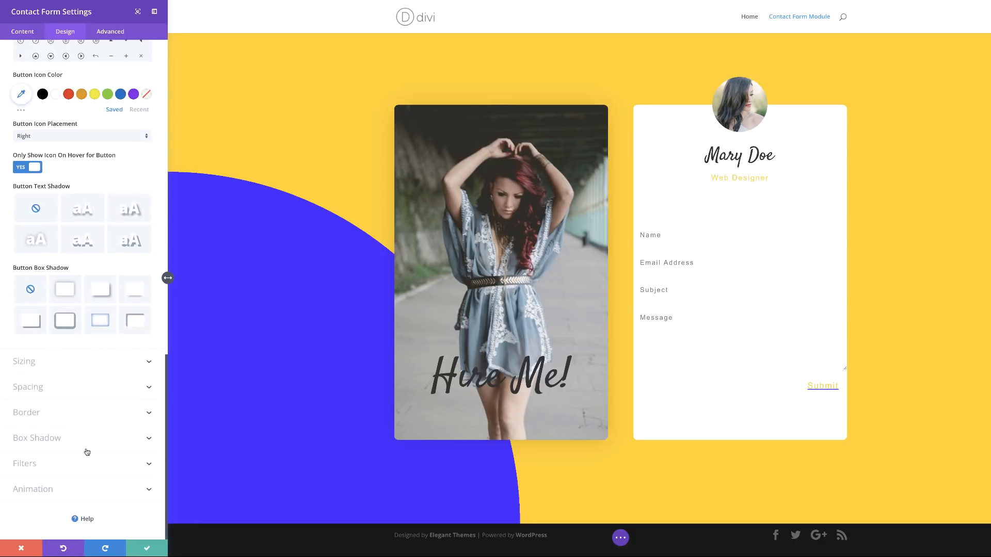
Step: Give the contact form 100px top padding and 50px left and right padding
left_click(39, 388)
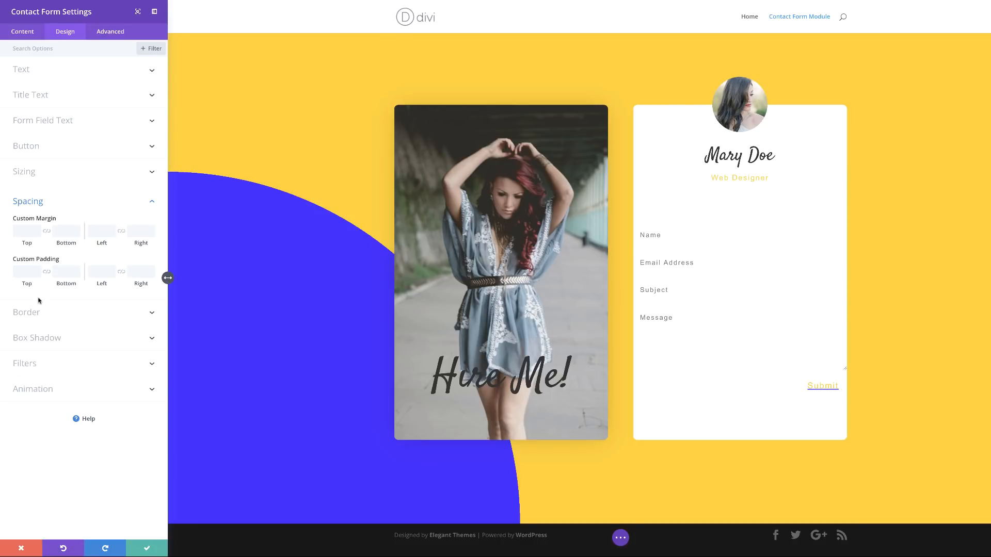
left_click(26, 272)
type("100px")
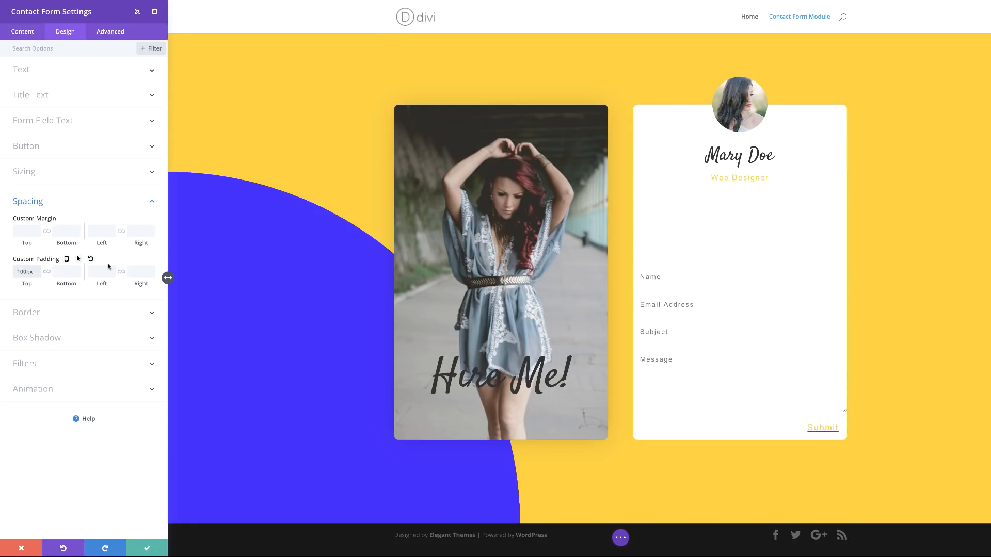
left_click(122, 274)
left_click(92, 272)
type("50px")
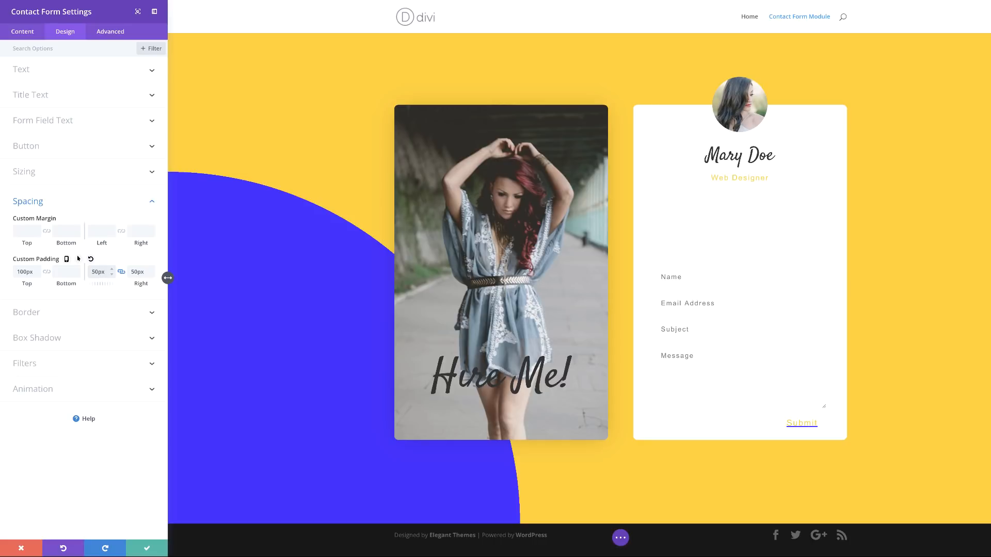
Step: Give the form inputs a 2px #efefef border, checking the bottom and left border settings
left_click(98, 314)
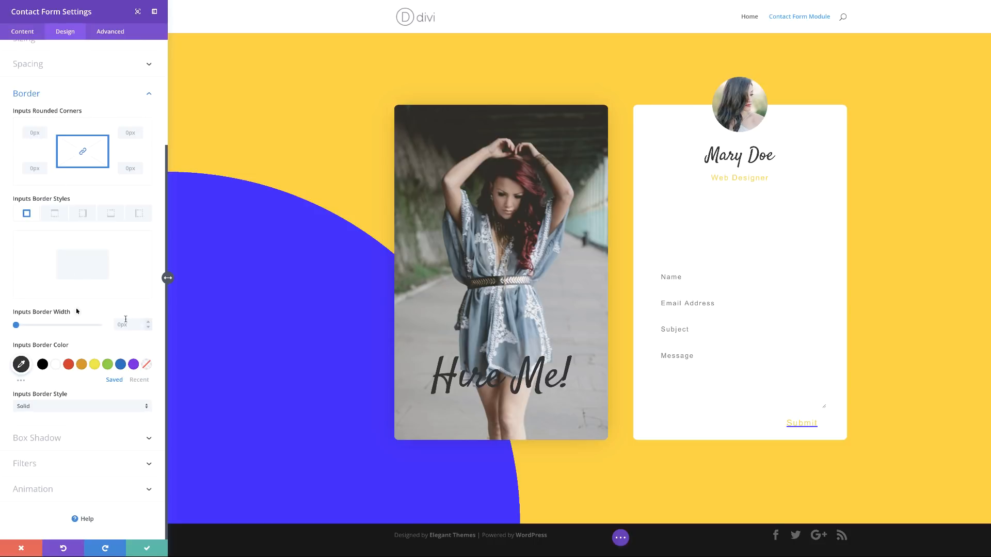
left_click(127, 325)
type("2")
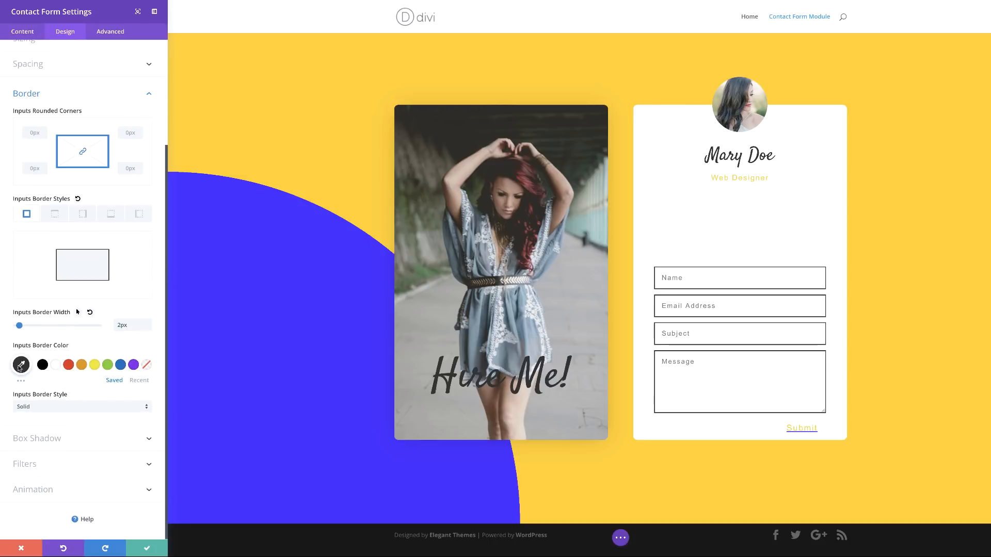
left_click(21, 365)
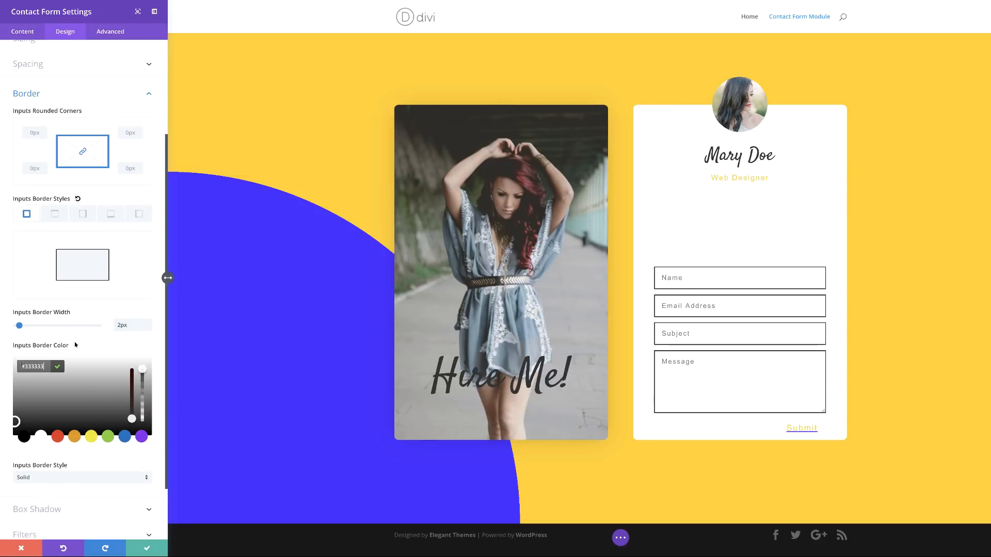
left_click_drag(25, 366, 54, 367)
type("efefef")
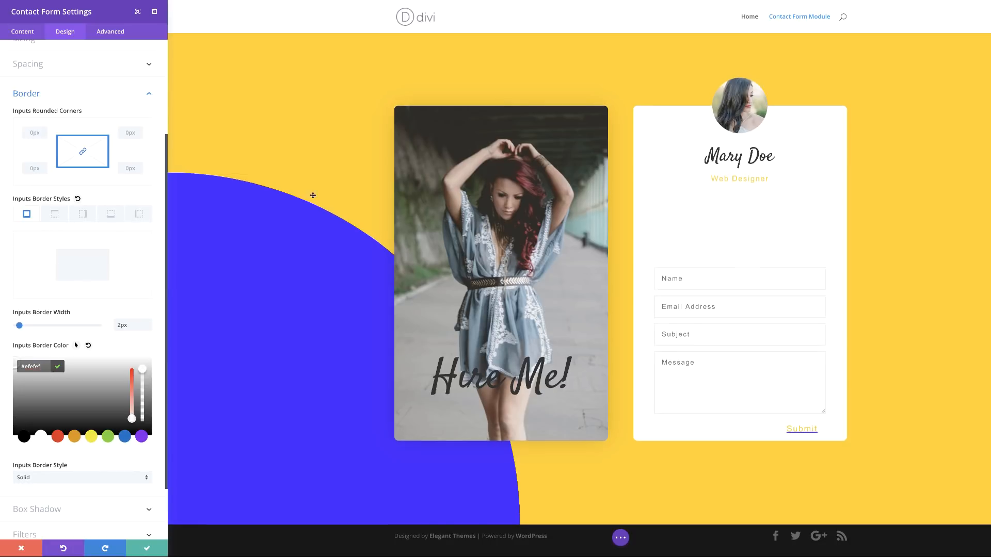
left_click(110, 218)
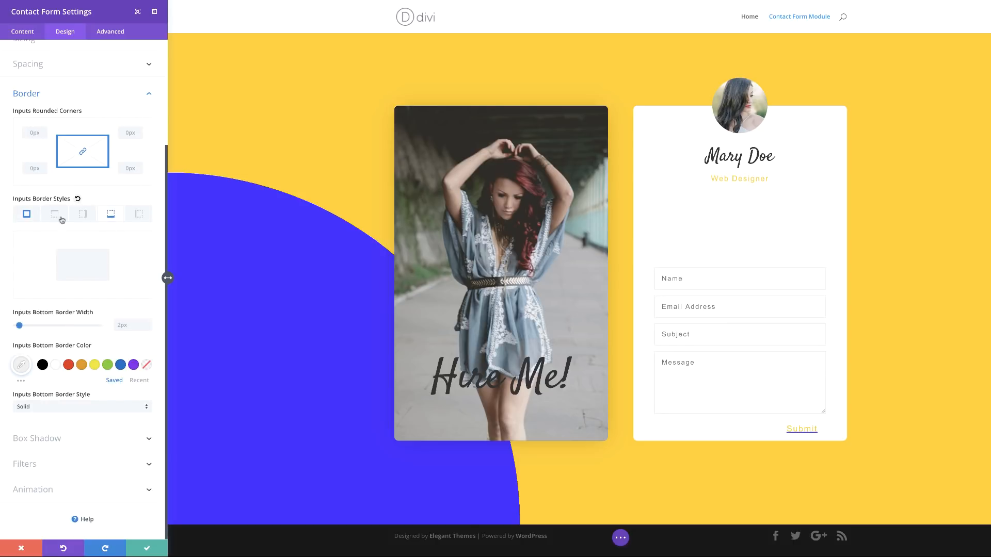
left_click(31, 219)
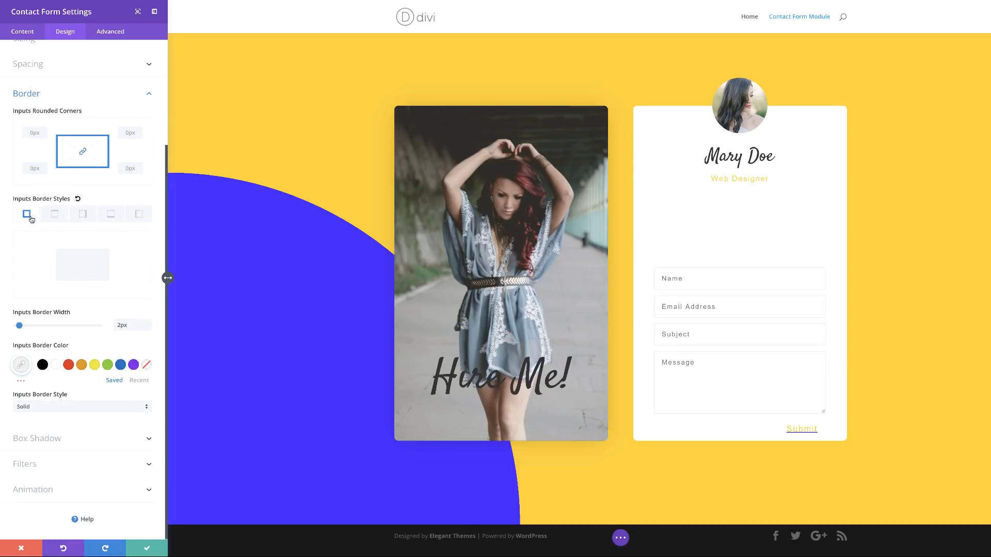
left_click(111, 218)
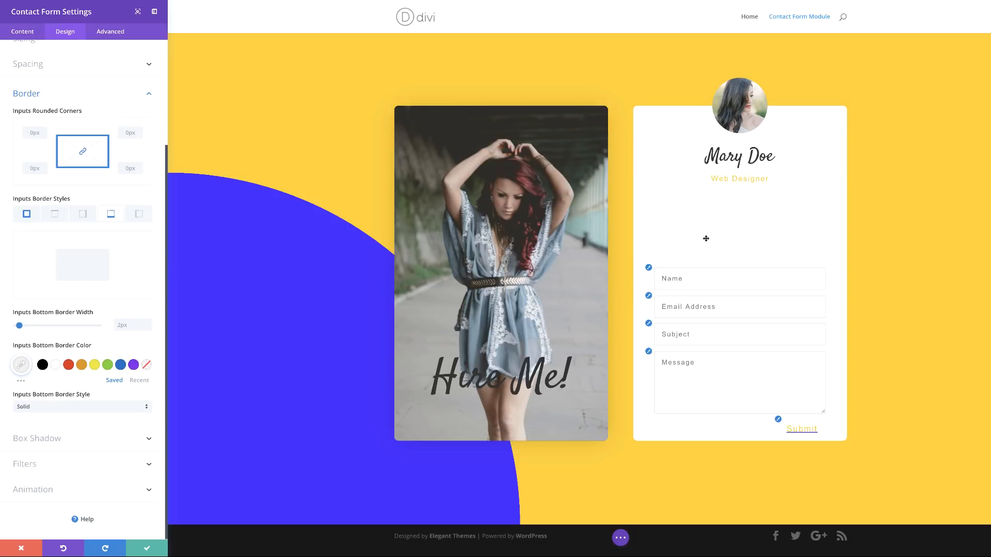
left_click(138, 213)
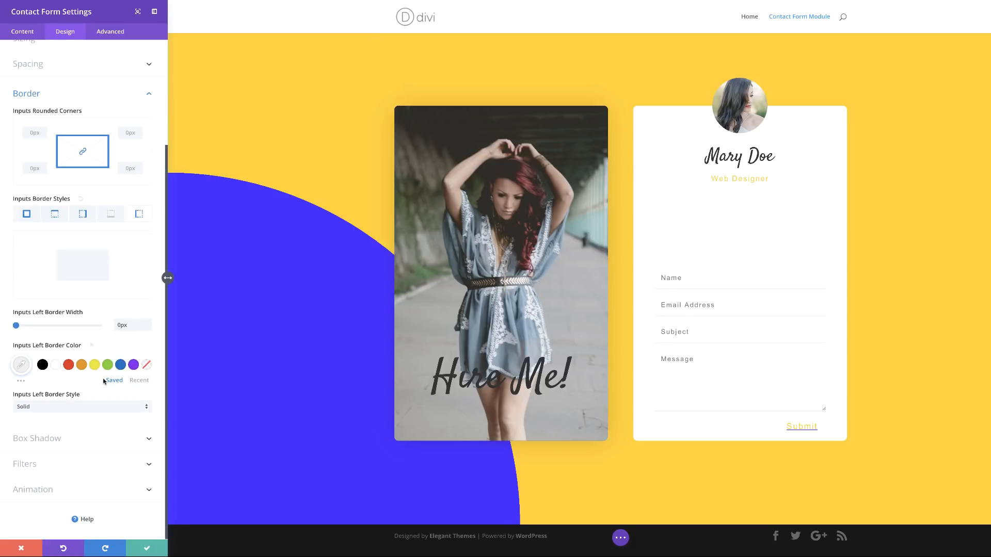
Step: Set the contact form's bottom margin to 20px
scroll(88, 344, "up", 3)
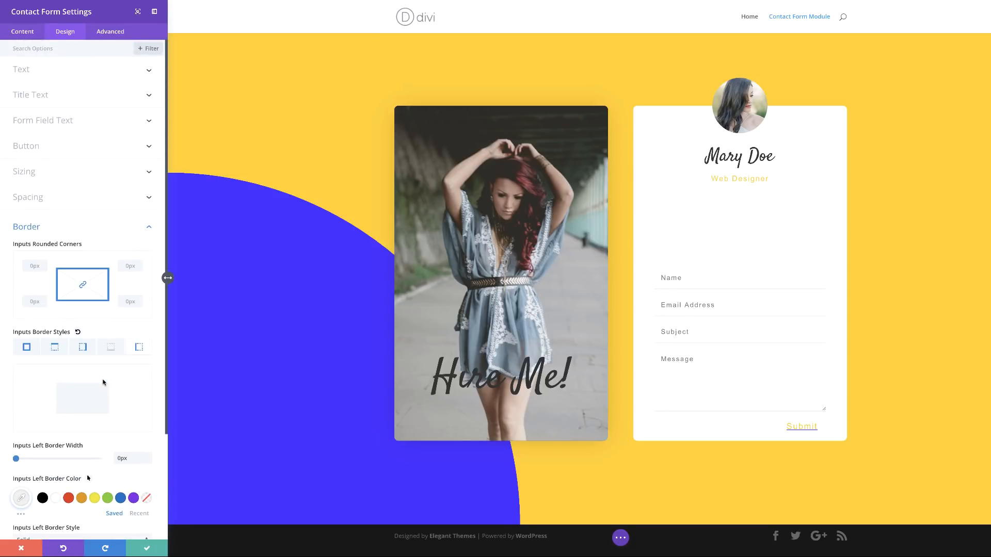
left_click(34, 198)
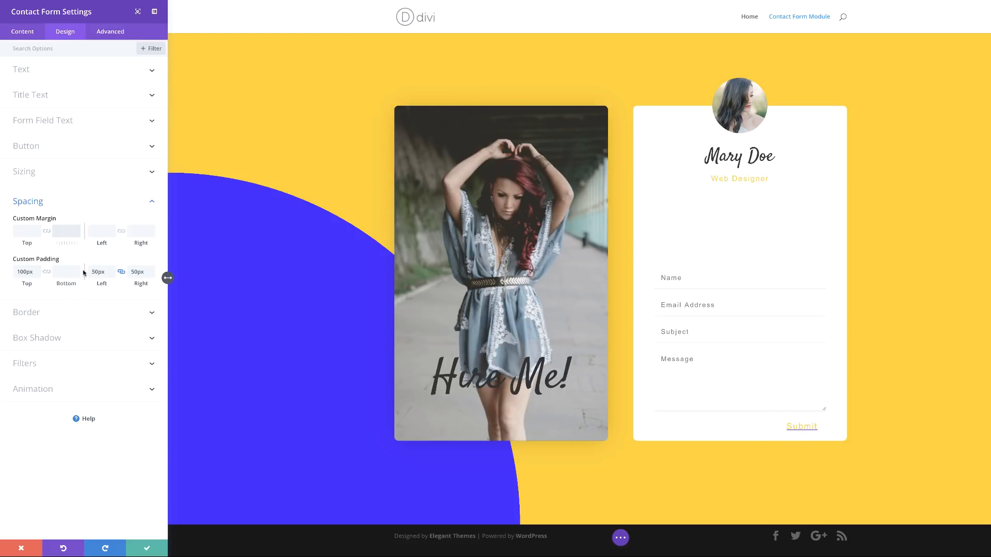
type("20px")
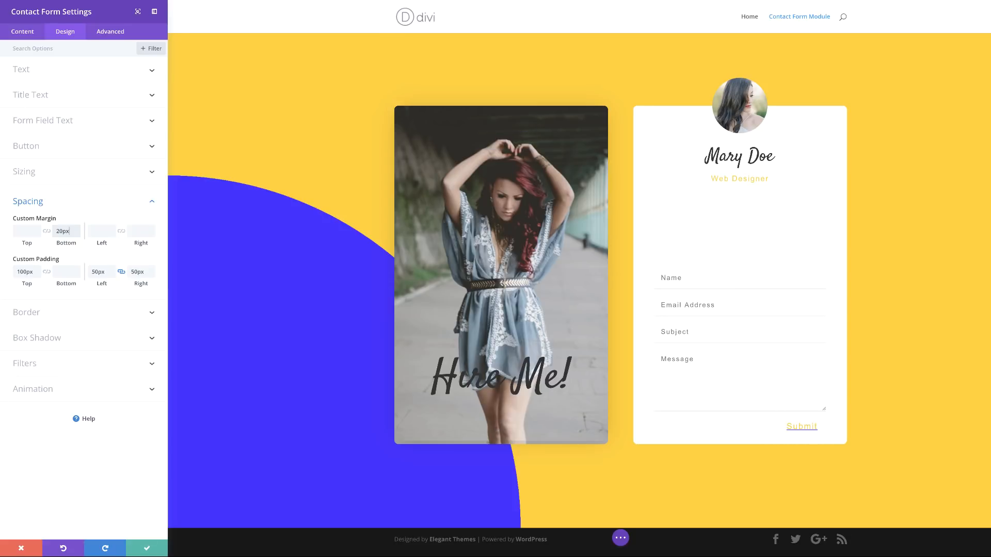
Step: Save the contact form settings
left_click(151, 548)
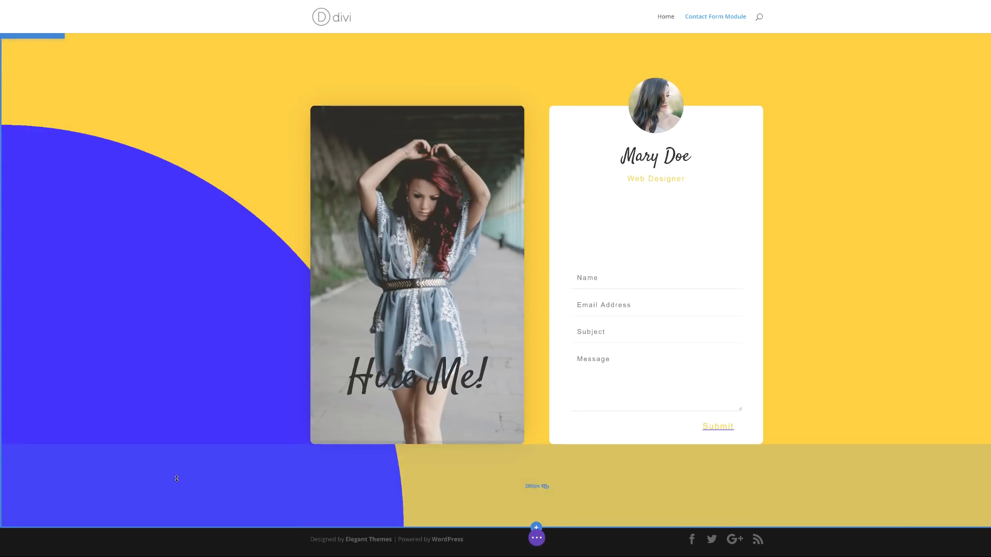
scroll(143, 286, "down", 1)
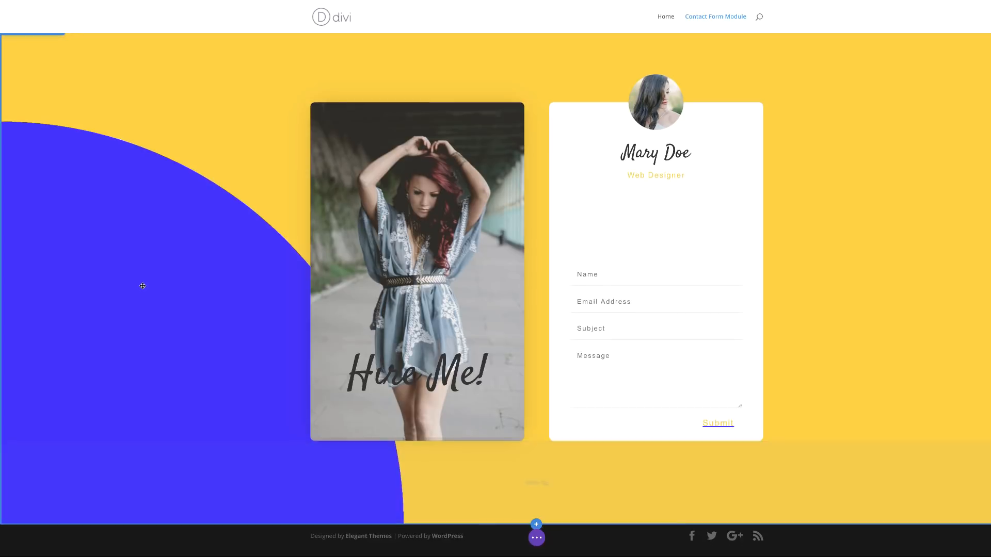
scroll(143, 286, "up", 1)
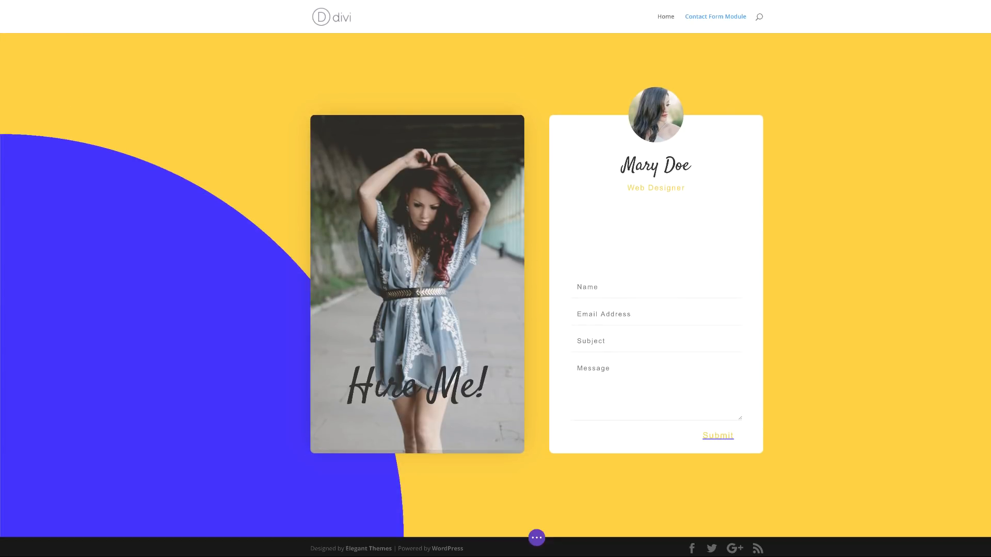
scroll(770, 479, "down", 1)
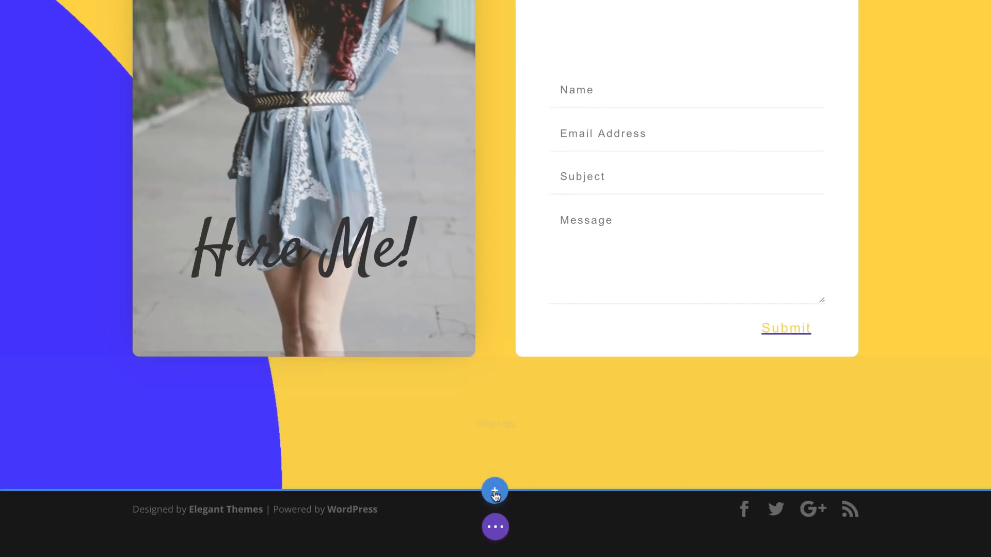
Step: Insert an empty regular section below the contact form section and open its settings
left_click(494, 492)
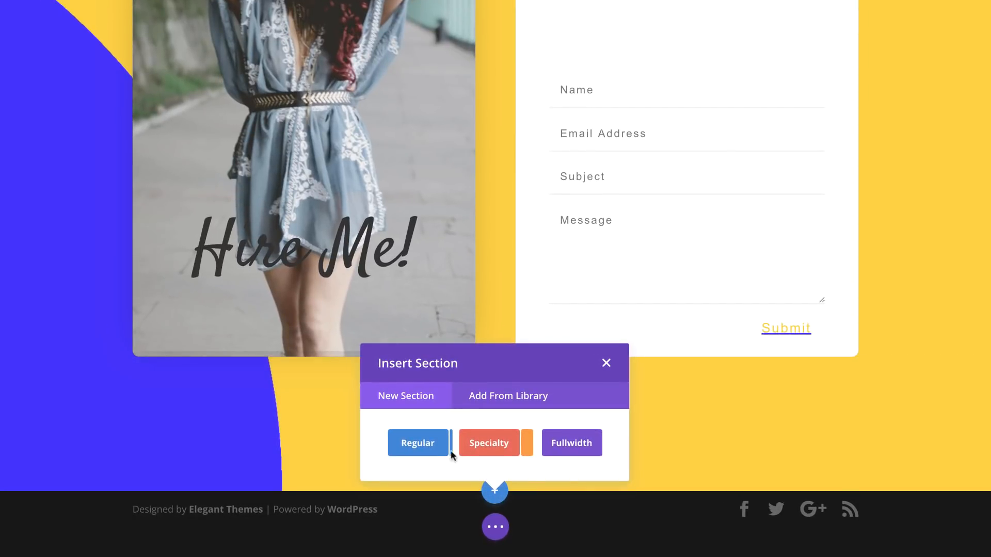
left_click(418, 444)
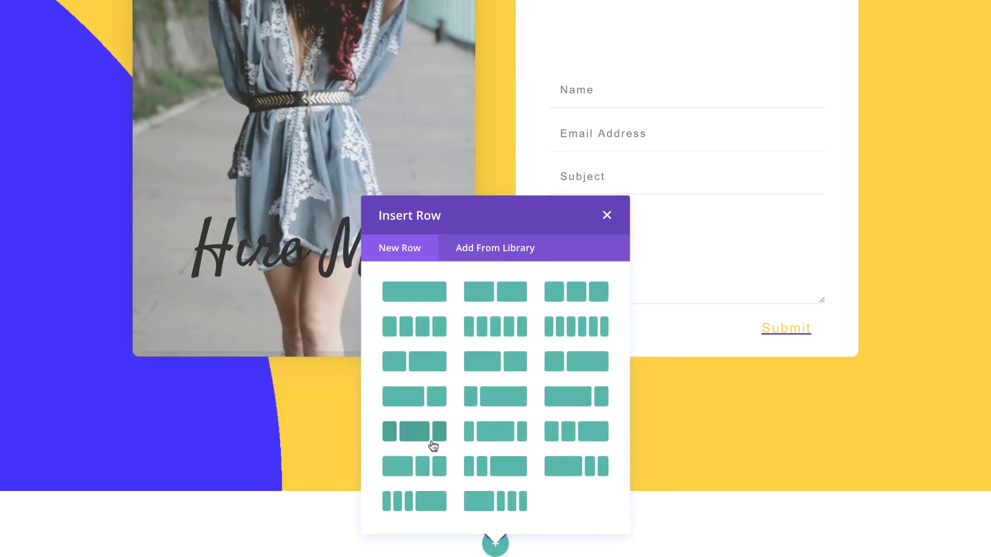
left_click(607, 215)
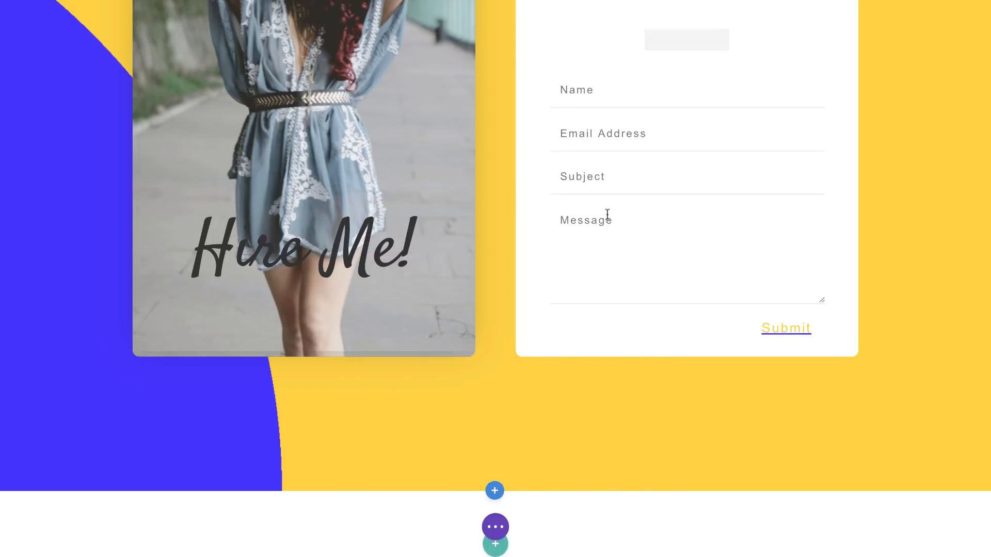
scroll(297, 437, "down", 2)
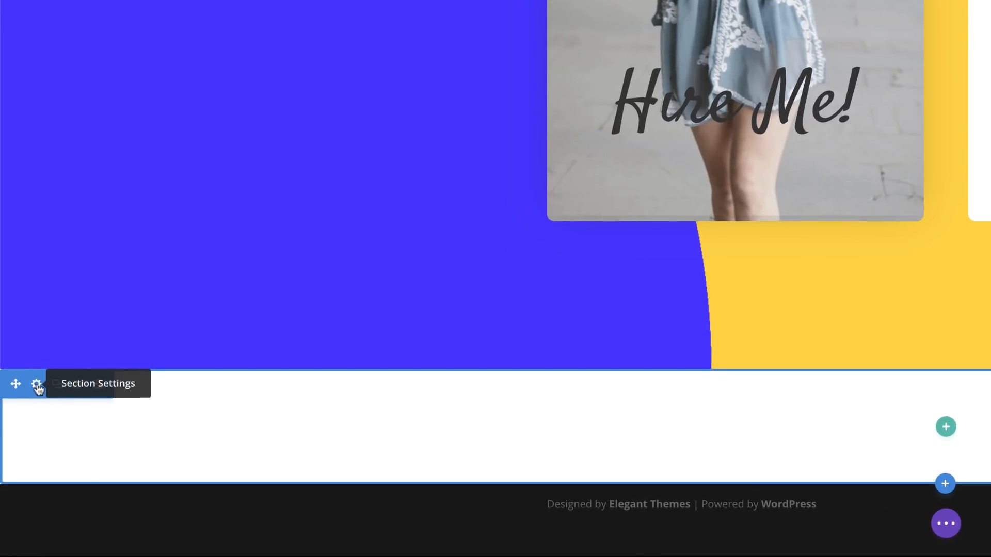
left_click(38, 384)
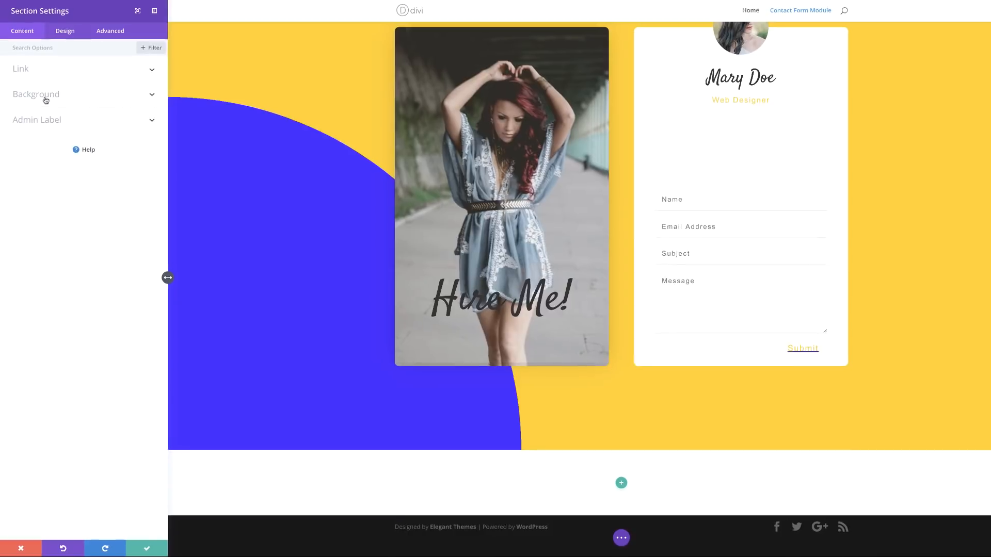
Step: Give the section a purple-blue to white #ffffff gradient background with start and end at 50%
left_click(45, 96)
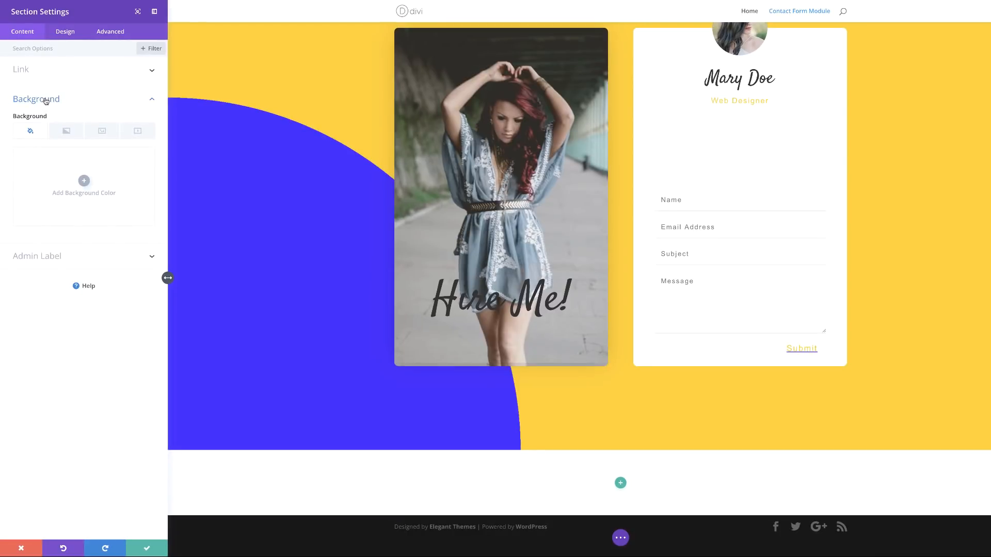
left_click(66, 133)
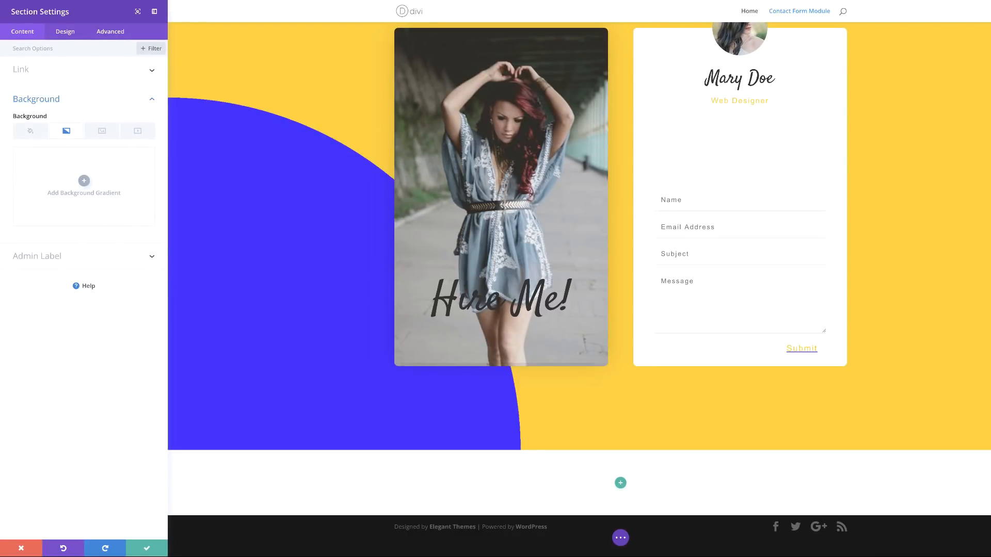
left_click(84, 180)
left_click(19, 241)
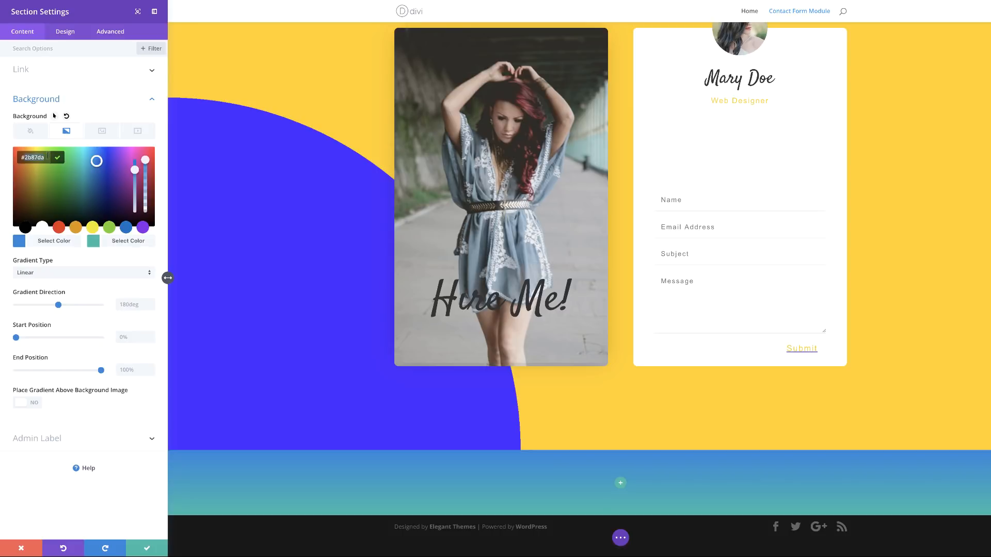
key("super+v")
left_click(93, 244)
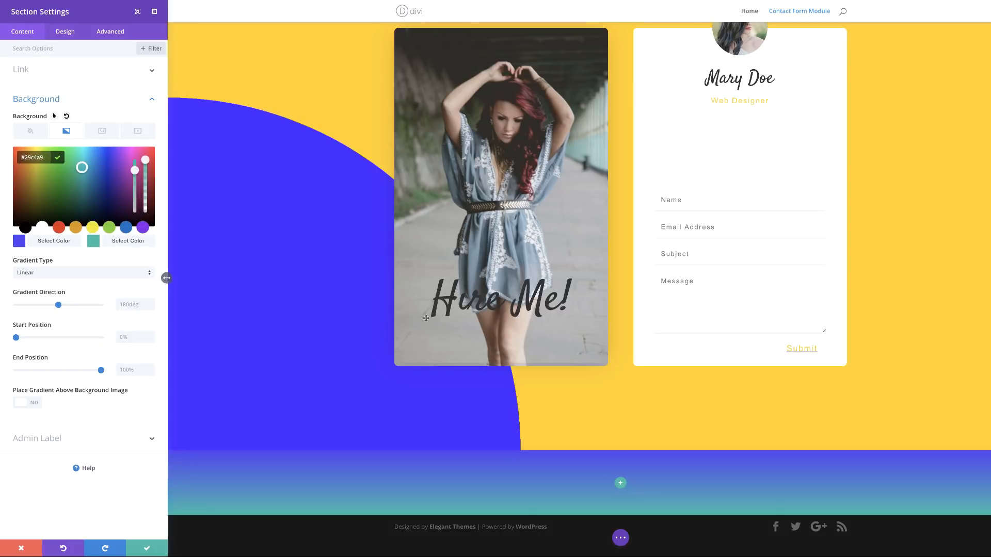
left_click(43, 228)
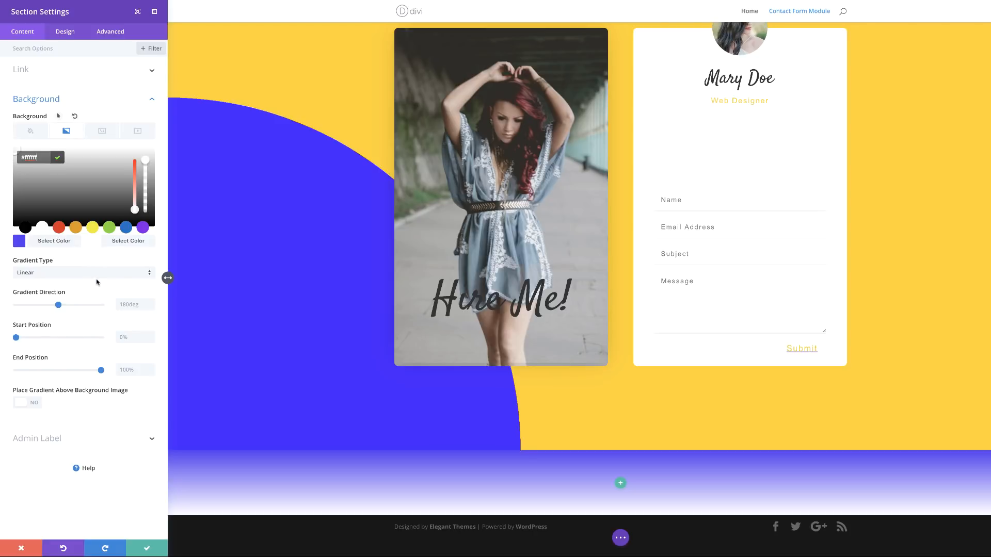
left_click(127, 339)
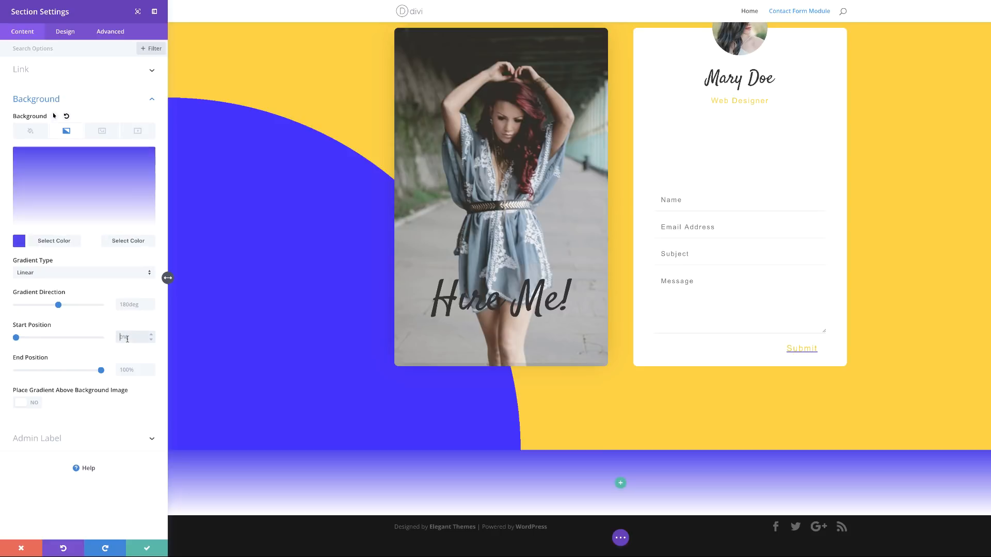
type("50")
key("Tab")
type("50")
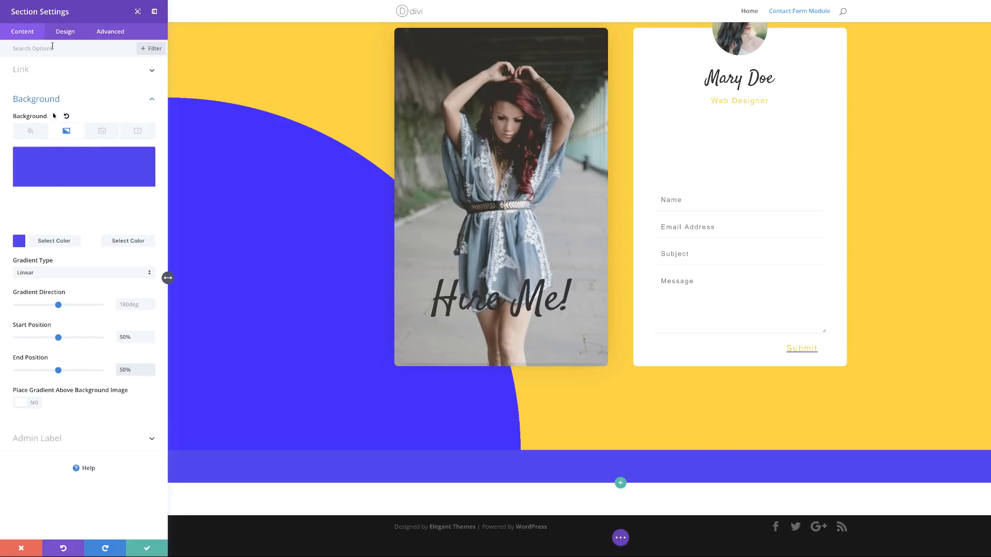
left_click(65, 33)
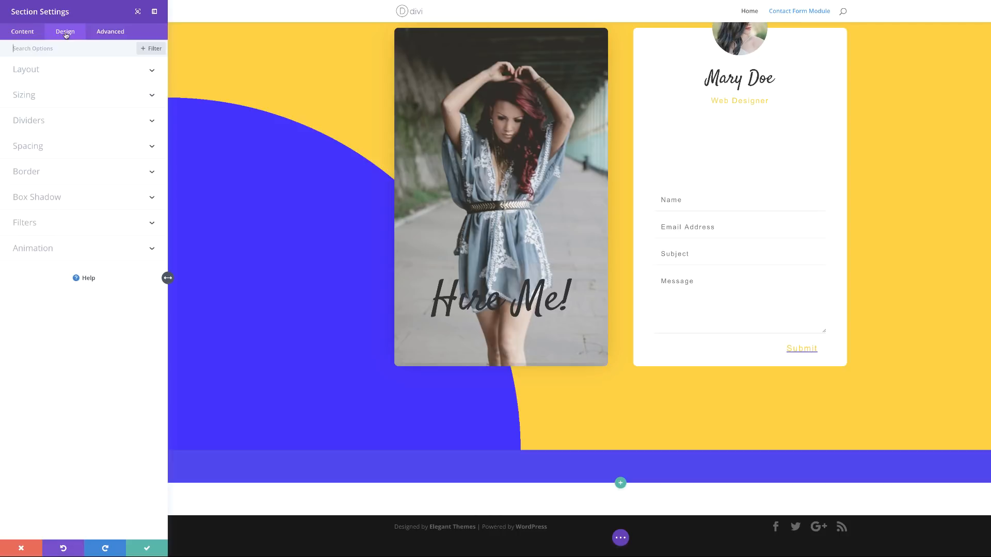
Step: Set linked 200px top and bottom padding on the section and save it
left_click(39, 149)
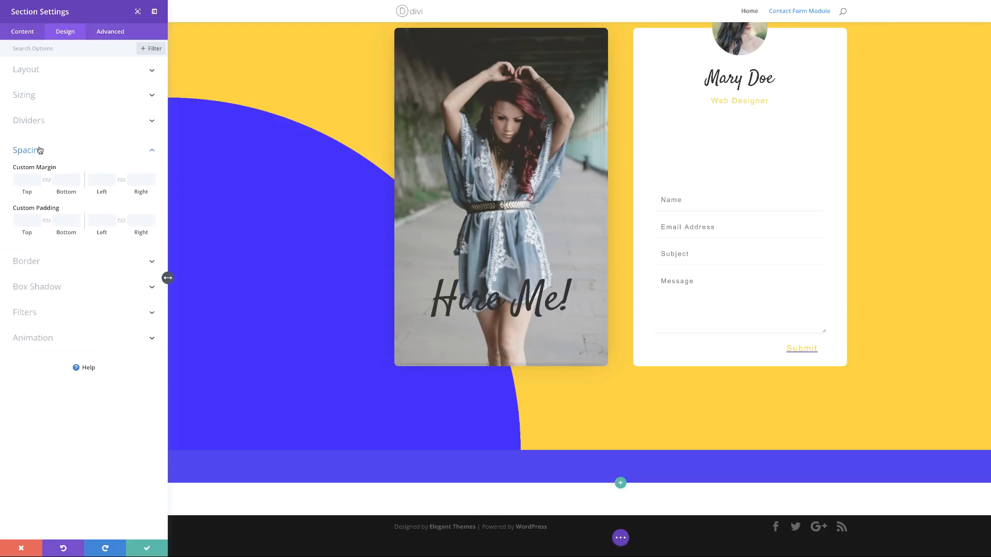
left_click(47, 221)
left_click(24, 221)
type("200px")
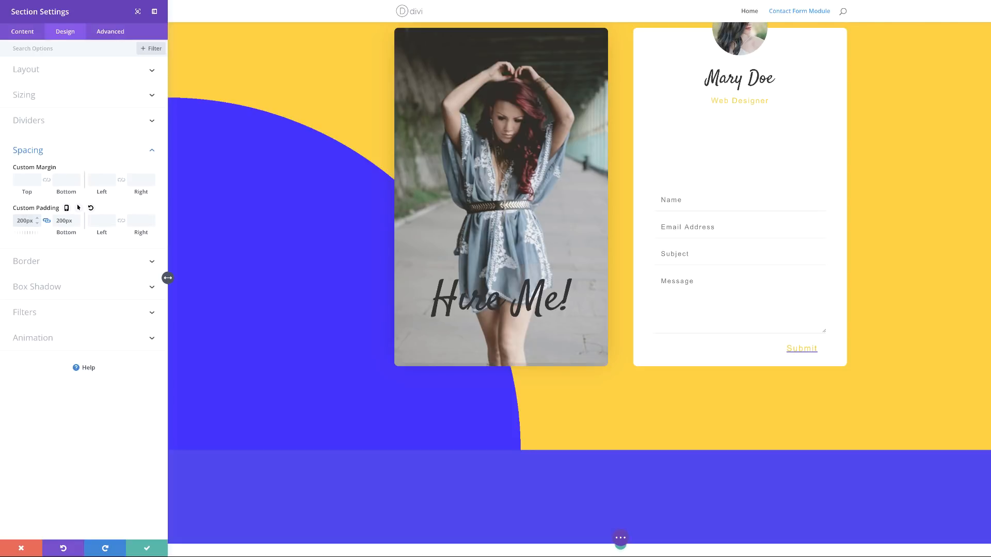
scroll(447, 332, "down", 3)
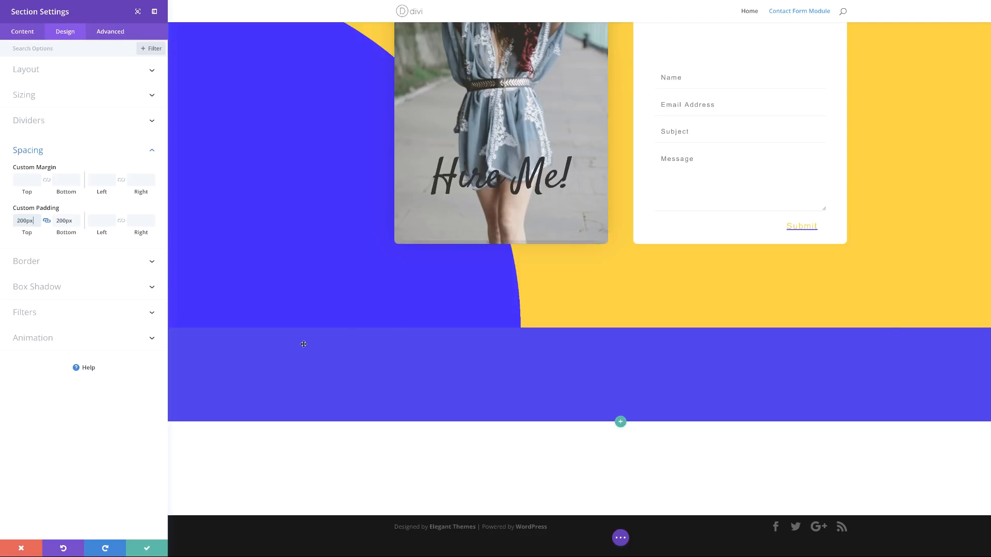
left_click(150, 551)
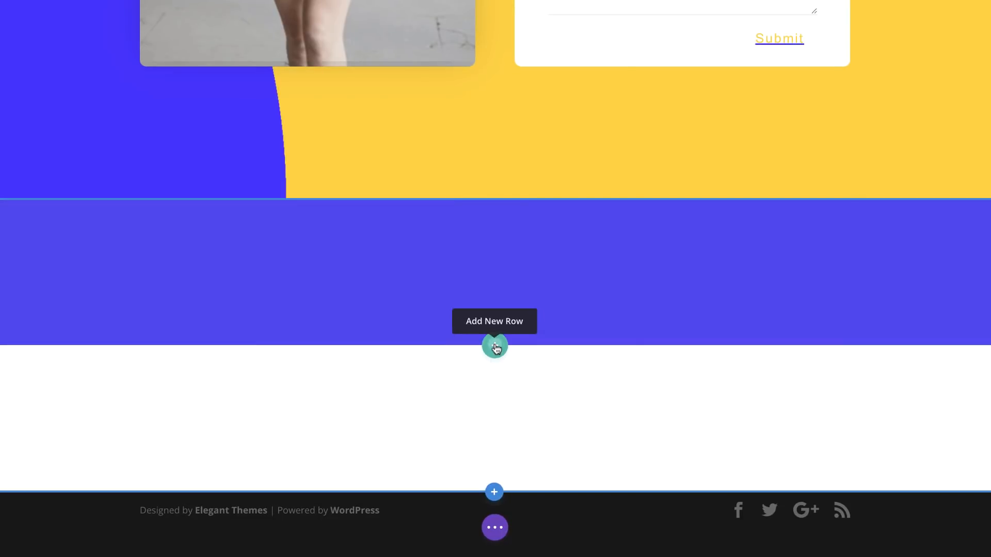
Step: Insert a 2/3 + 1/3 column row into the new section and open its background options
left_click(495, 346)
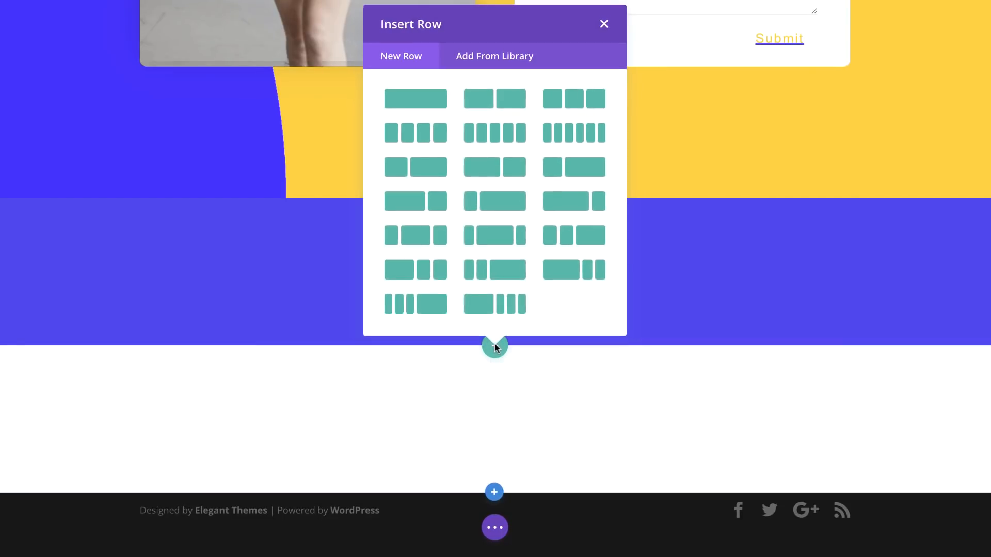
left_click(412, 206)
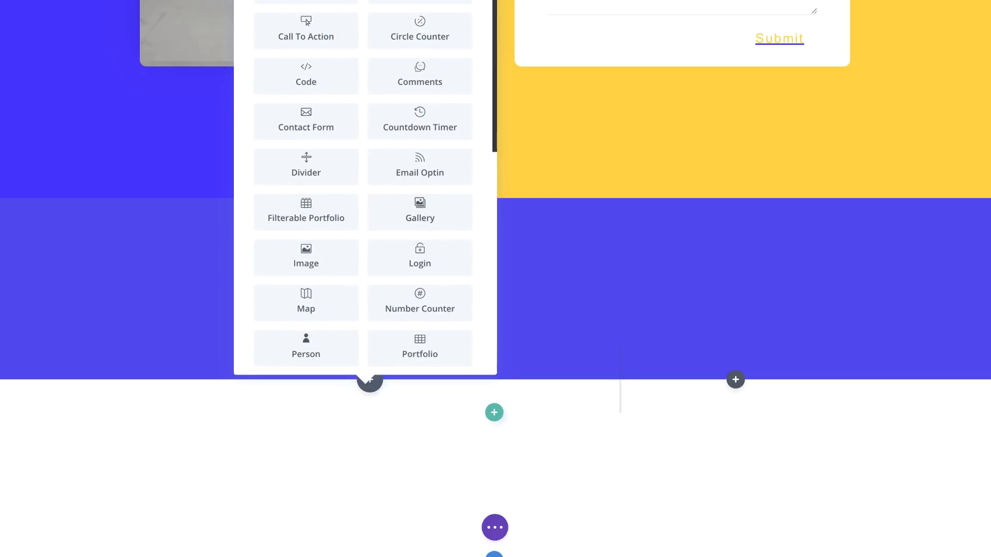
key("Escape")
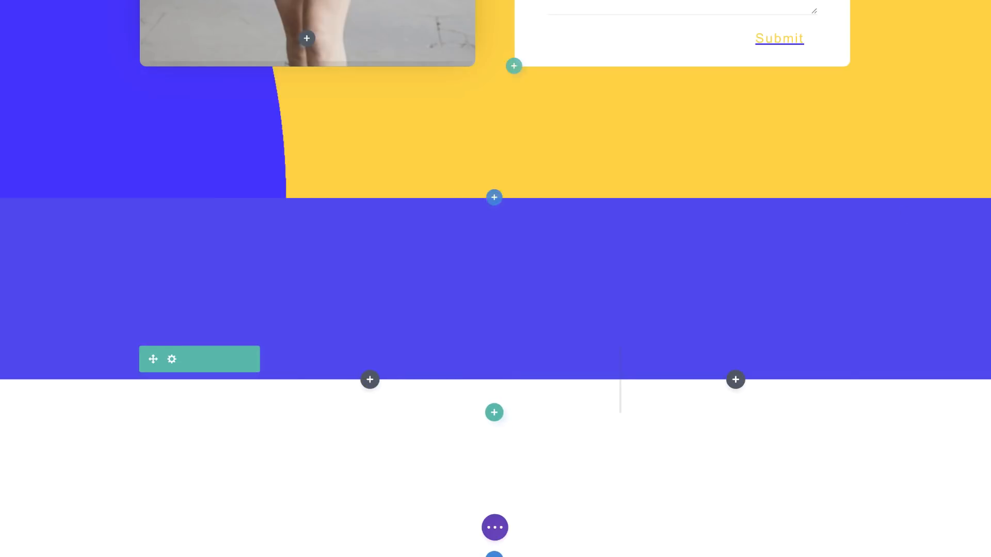
left_click(173, 360)
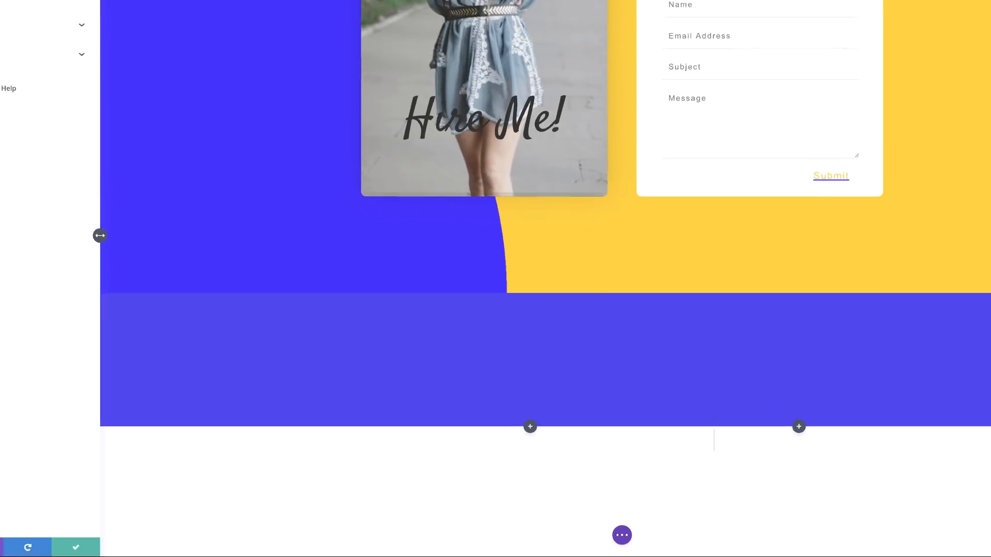
left_click(54, 97)
scroll(53, 96, "down", 2)
Step: Give the row a #ffff background and column 2 a purple-to-#562fef gradient at 160deg
left_click(83, 149)
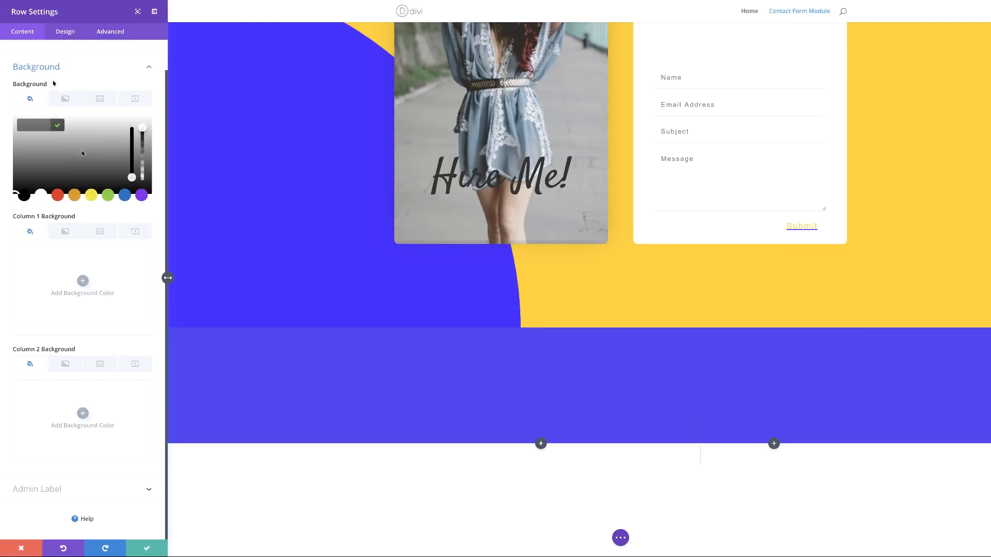
type("#ffffff")
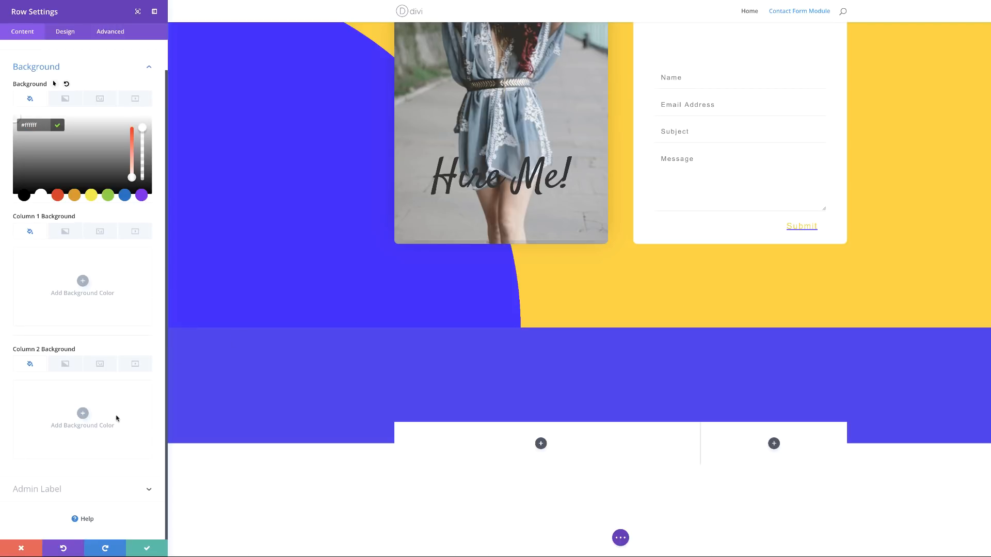
left_click(66, 365)
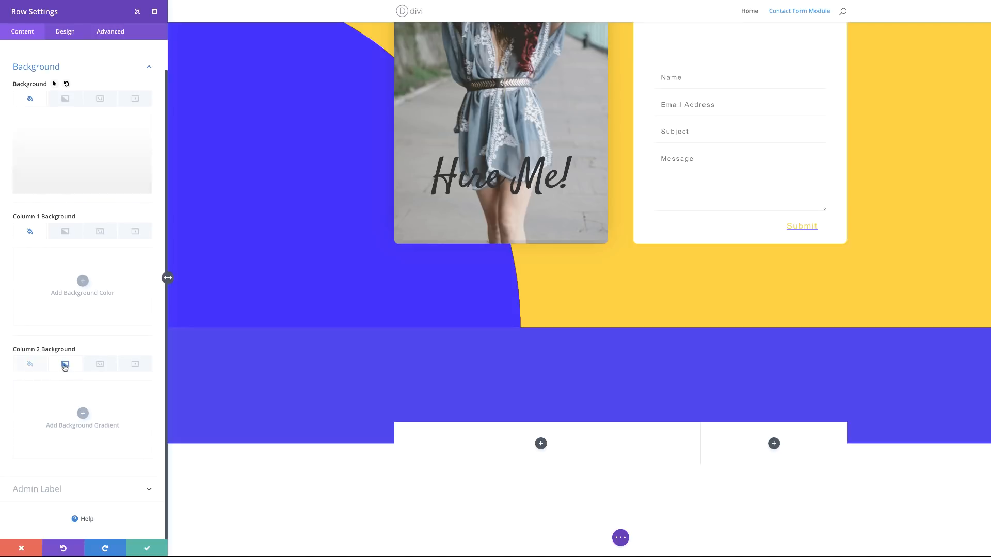
left_click(83, 414)
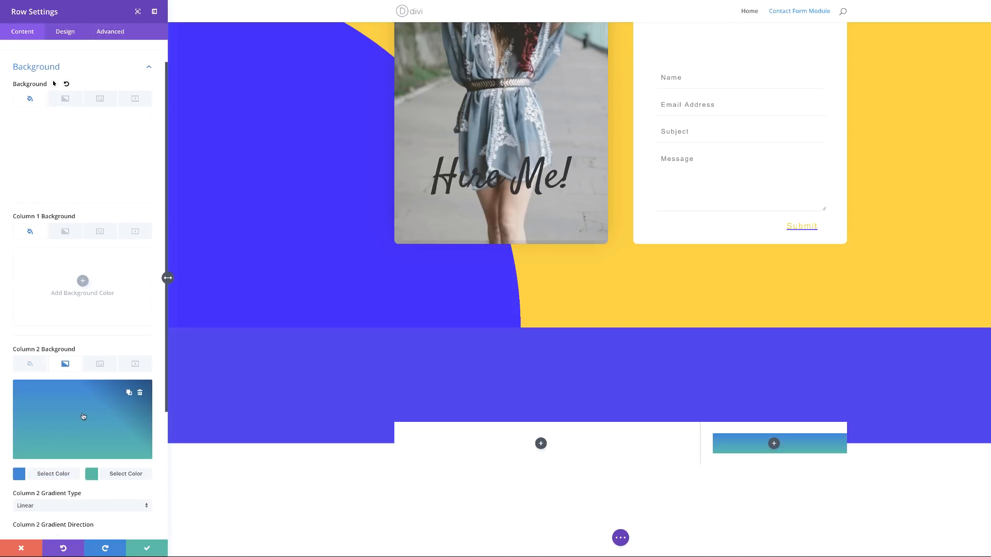
left_click(20, 474)
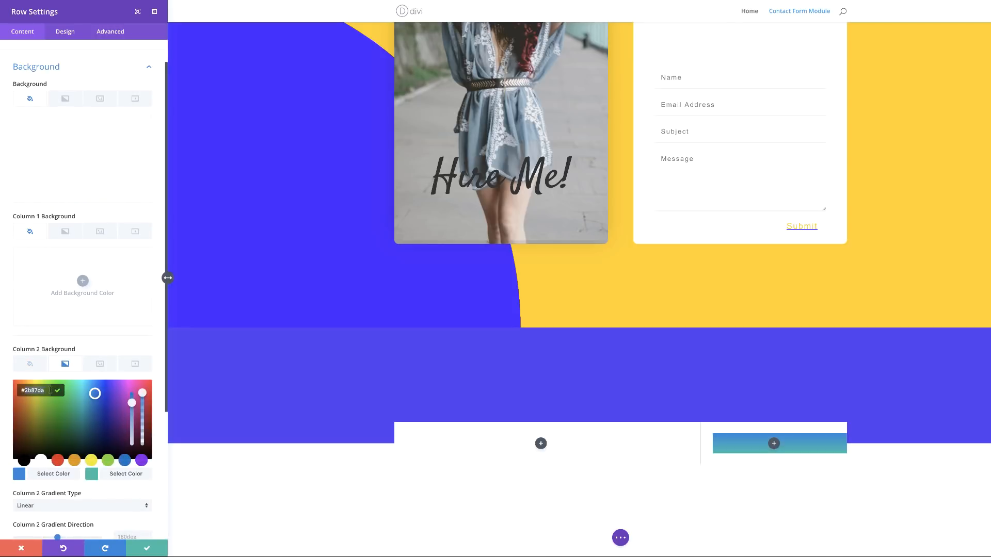
key("super+v")
left_click(91, 478)
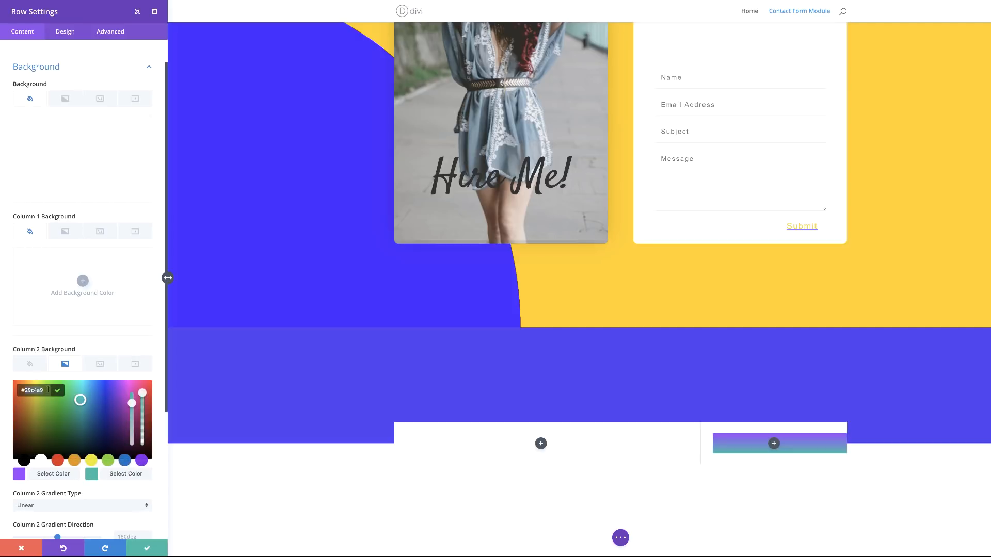
type("562fef")
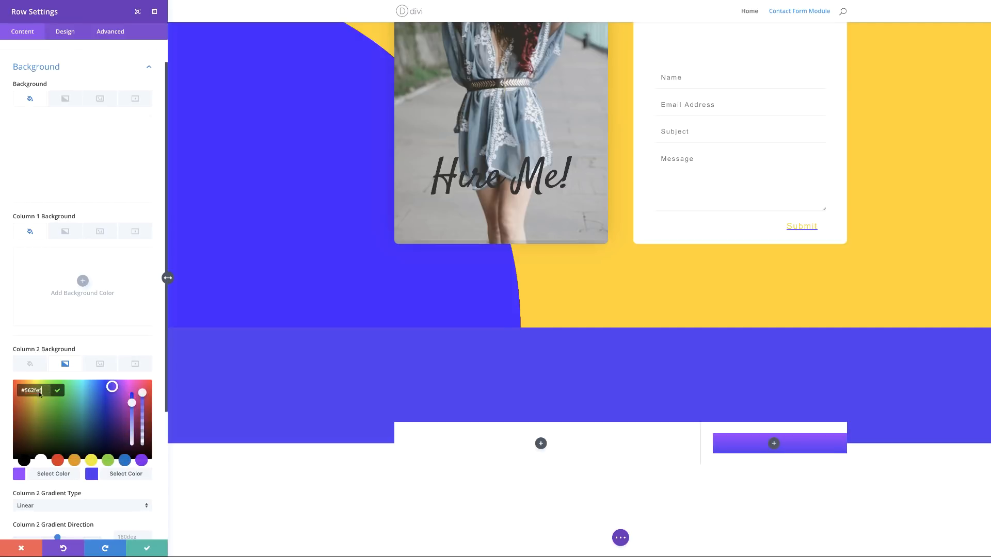
scroll(93, 460, "down", 3)
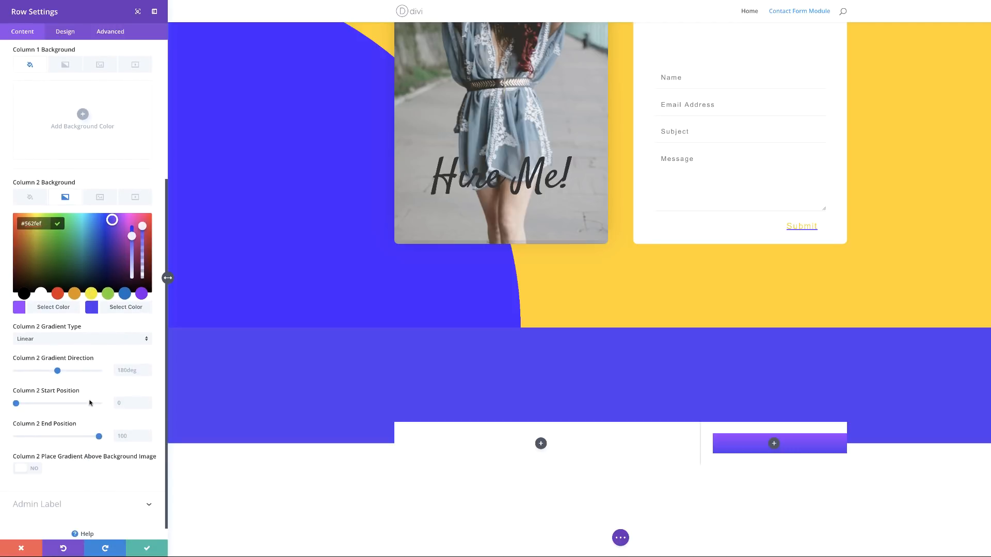
left_click(120, 371)
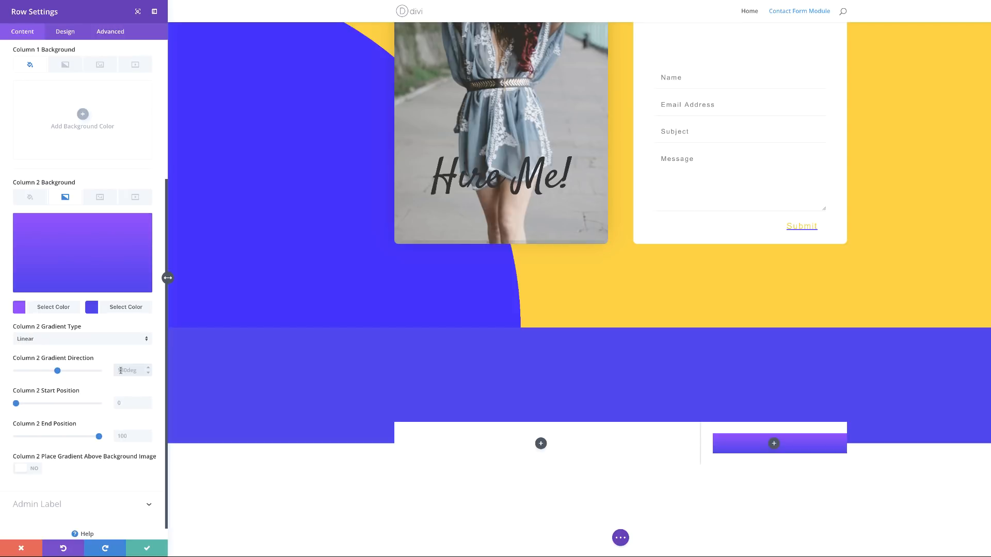
type("160deg")
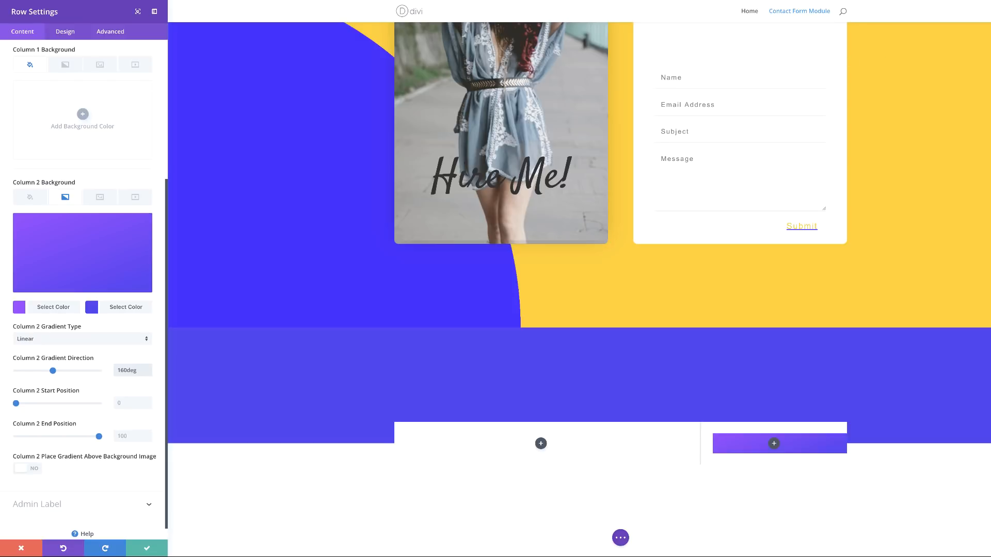
Step: Set a custom gutter width of 1 and equalize the row's column heights
left_click(68, 32)
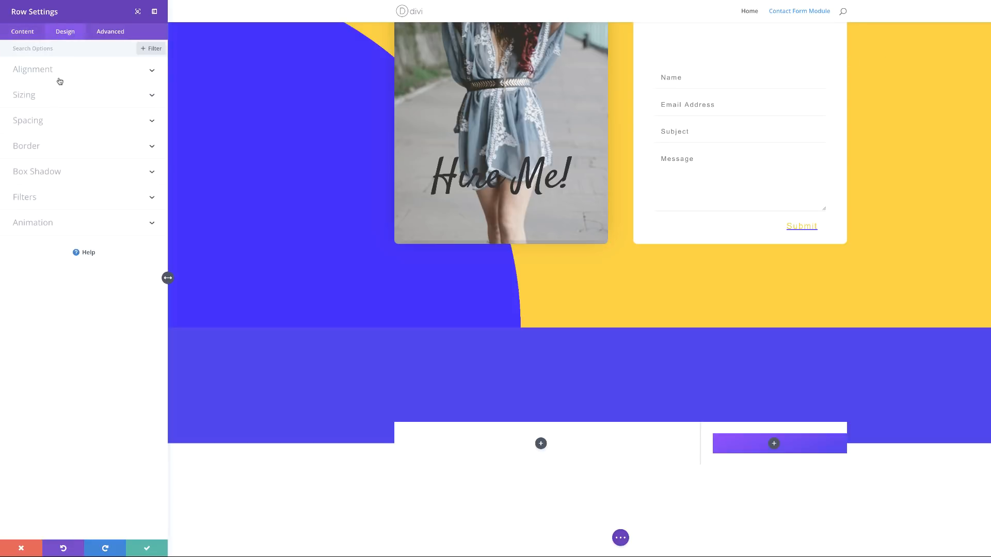
left_click(46, 97)
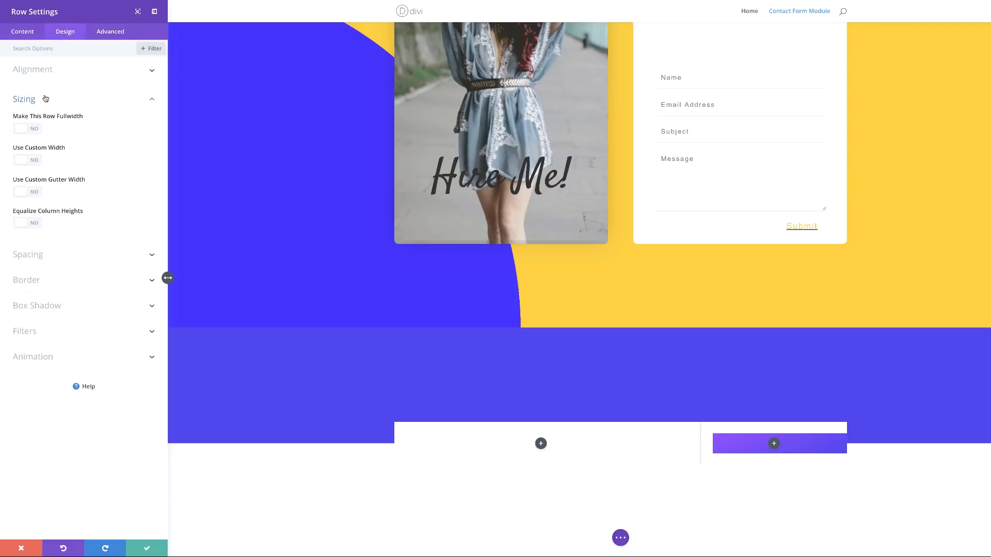
left_click(37, 195)
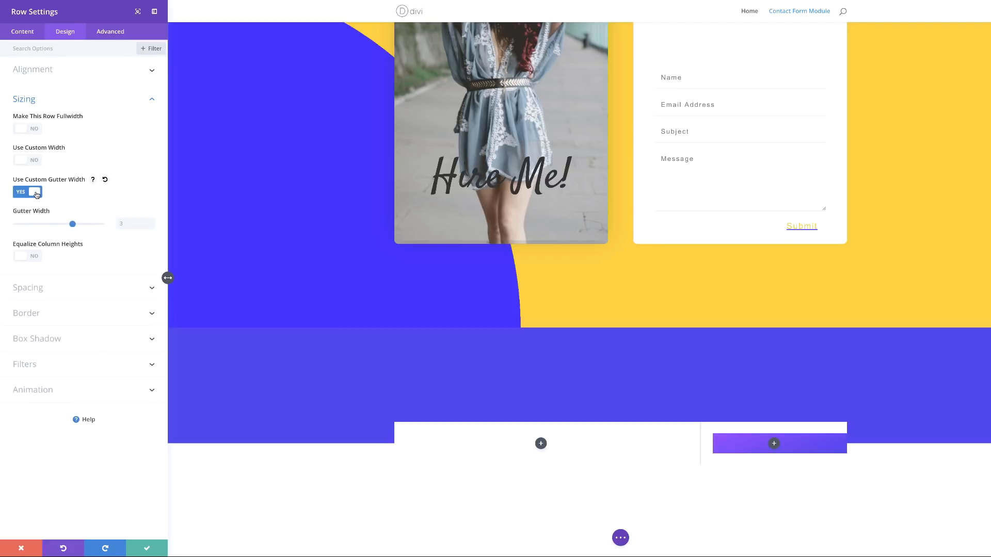
left_click(125, 222)
key("BackSpace")
type("1")
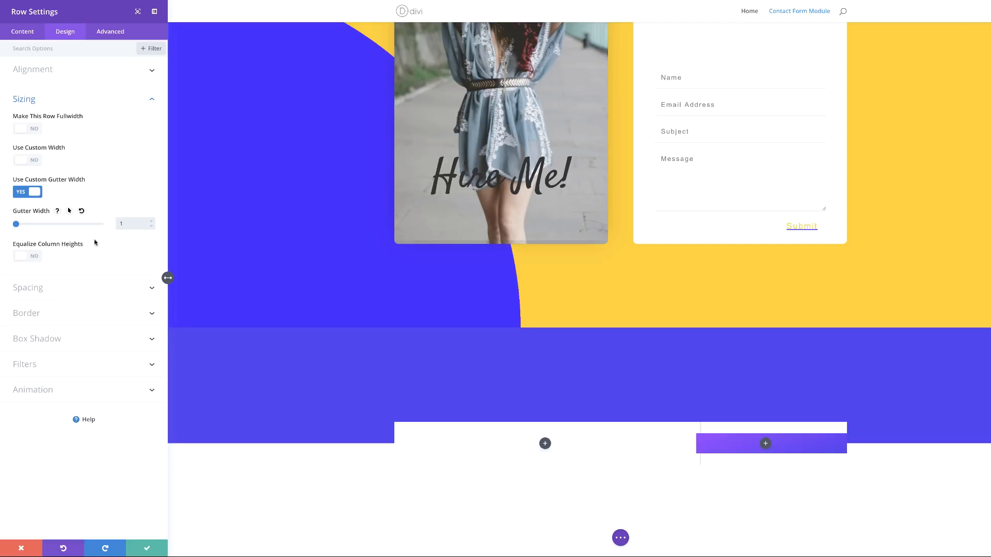
left_click(37, 257)
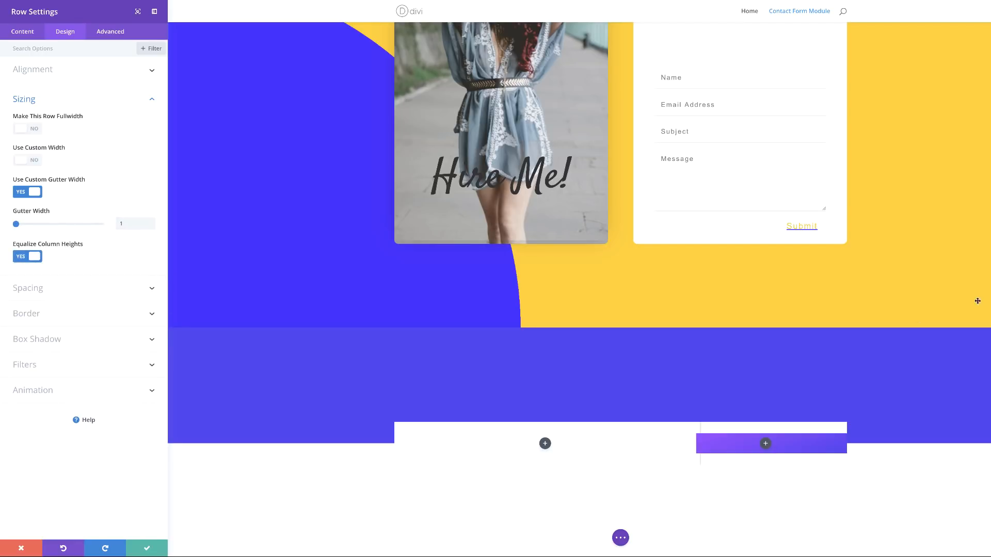
left_click(106, 290)
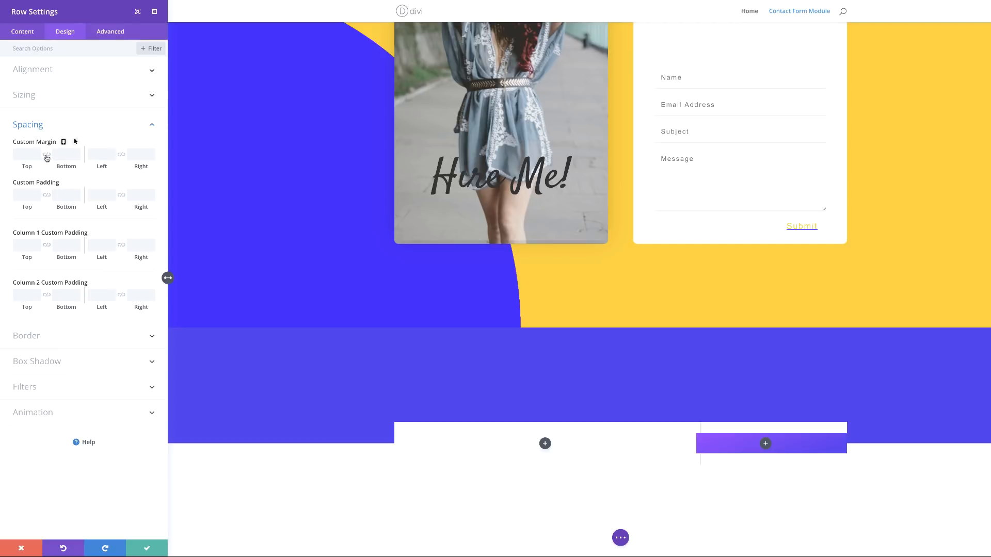
Step: Set row top/bottom padding to 0 and column 1 padding to 100 top, 50 bottom and sides
left_click(47, 196)
type("0")
left_click(24, 245)
type("100")
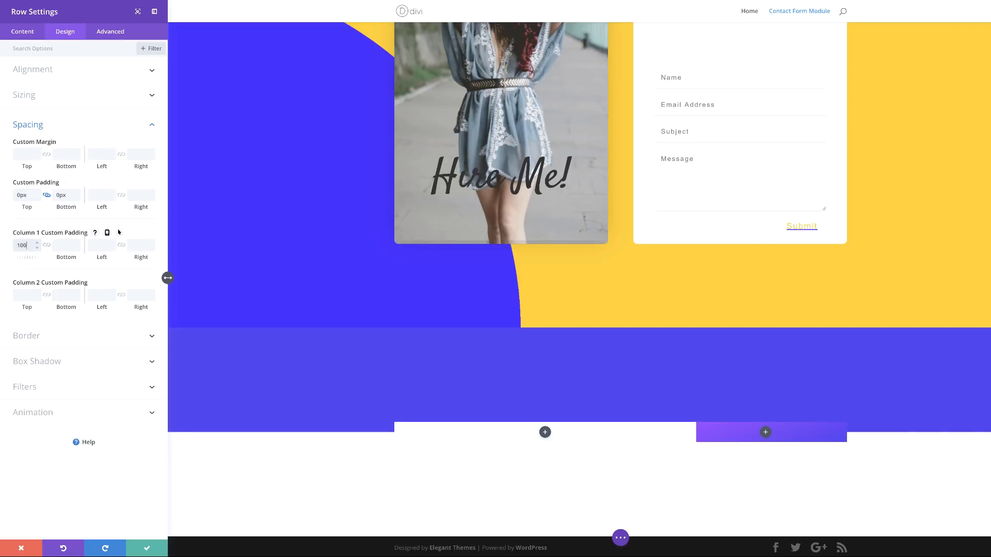
left_click(62, 245)
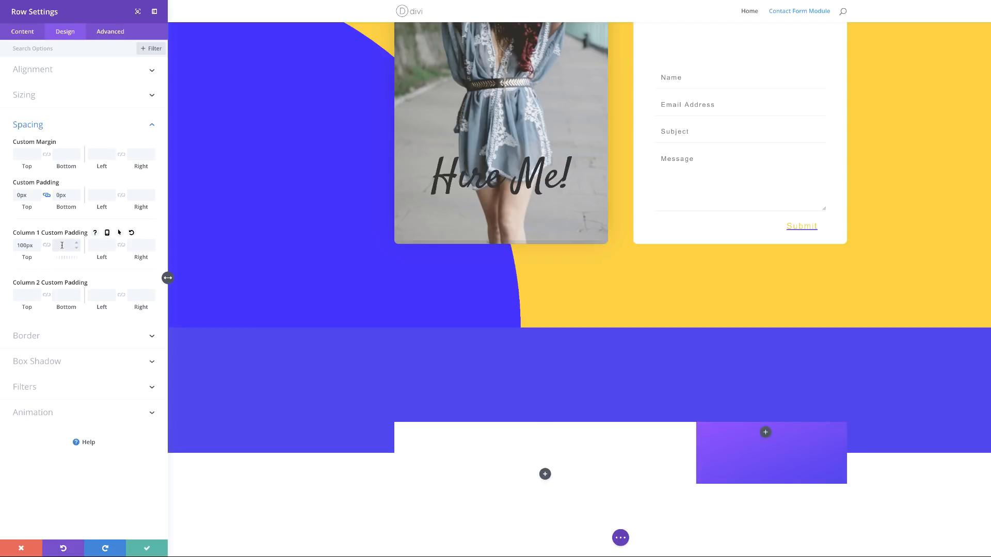
type("50")
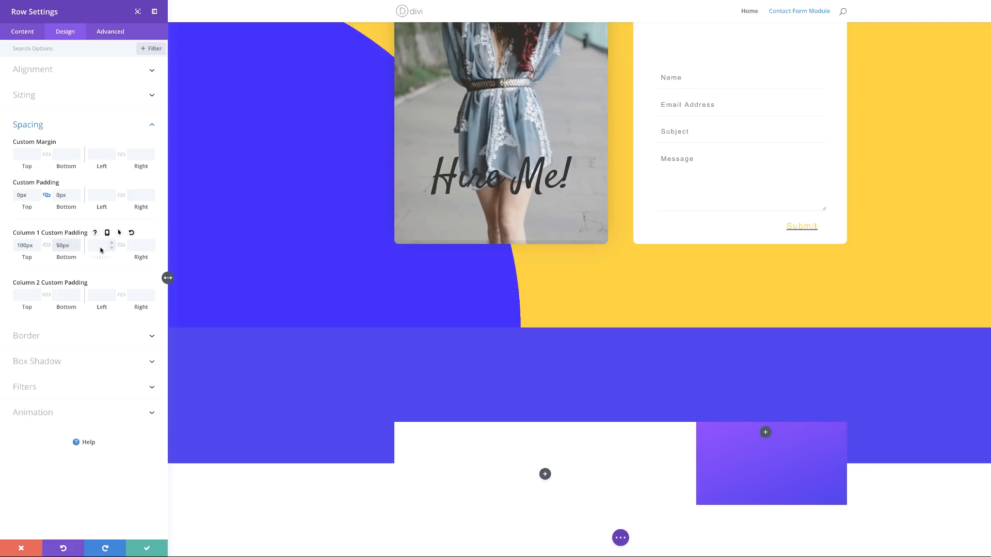
left_click(121, 246)
left_click(93, 246)
type("50")
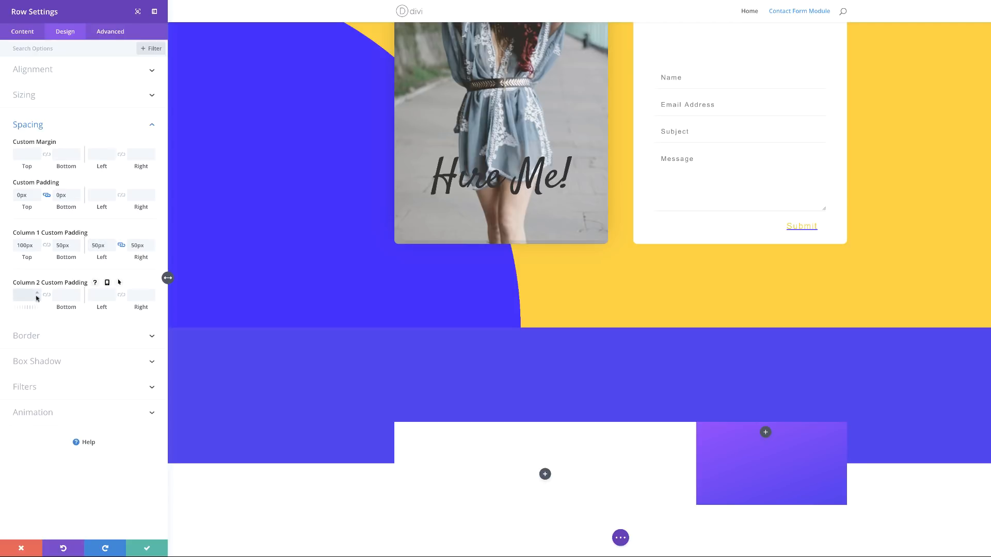
Step: Pad column 2 with 100px top and bottom and 50px left and right
left_click(47, 296)
type("100")
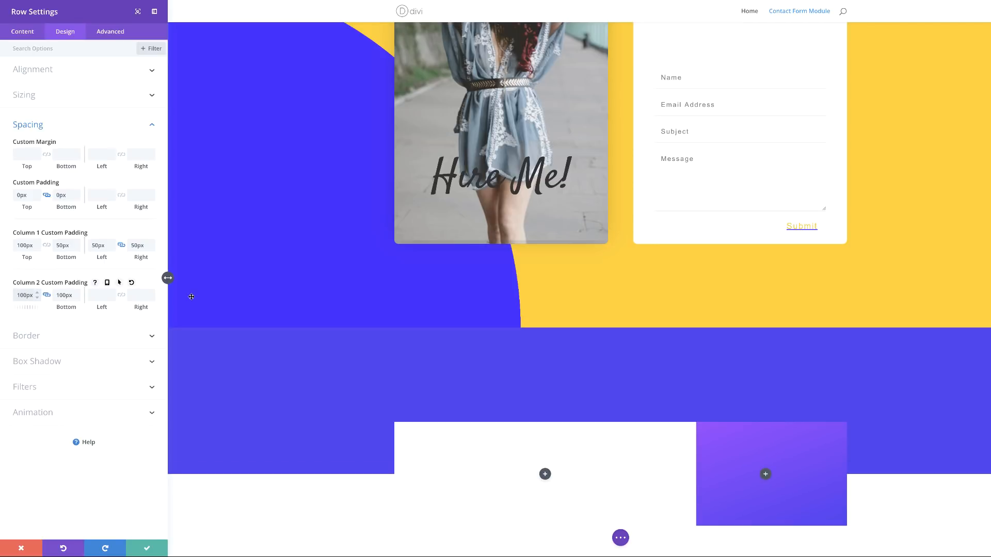
scroll(427, 395, "down", 2)
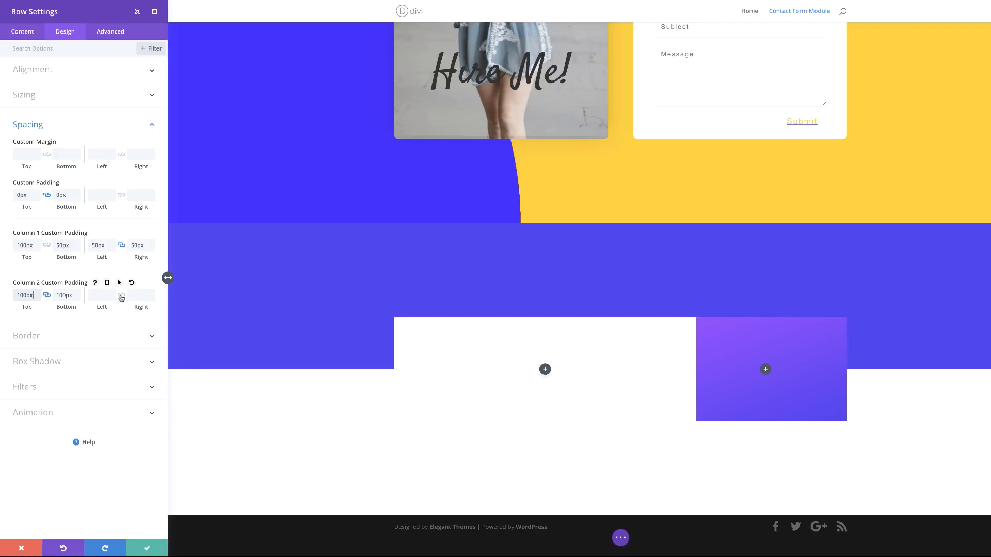
left_click(122, 296)
left_click(94, 297)
type("50px")
Step: Set the row's linked Rounded Corners to 20px on all four corners
left_click(48, 339)
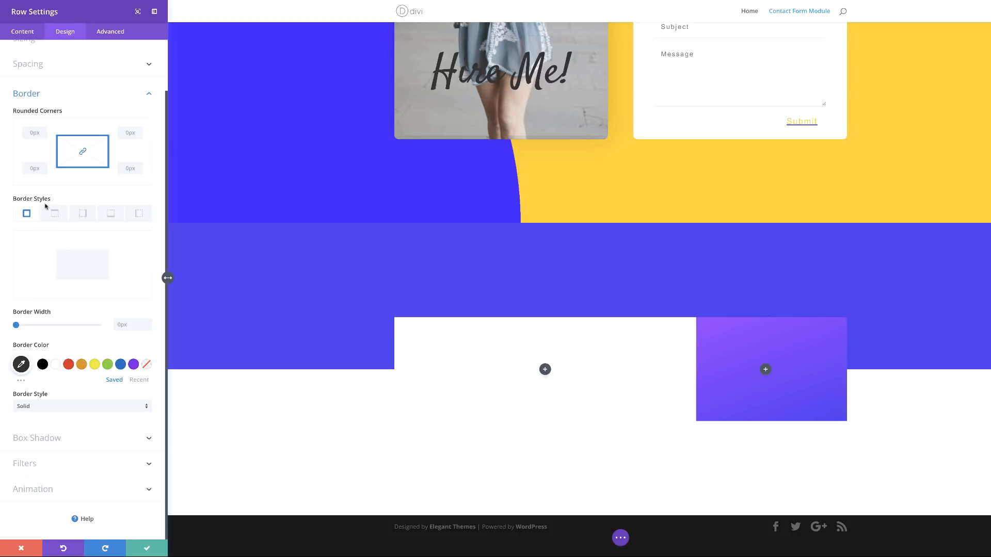
left_click_drag(38, 136, 56, 144)
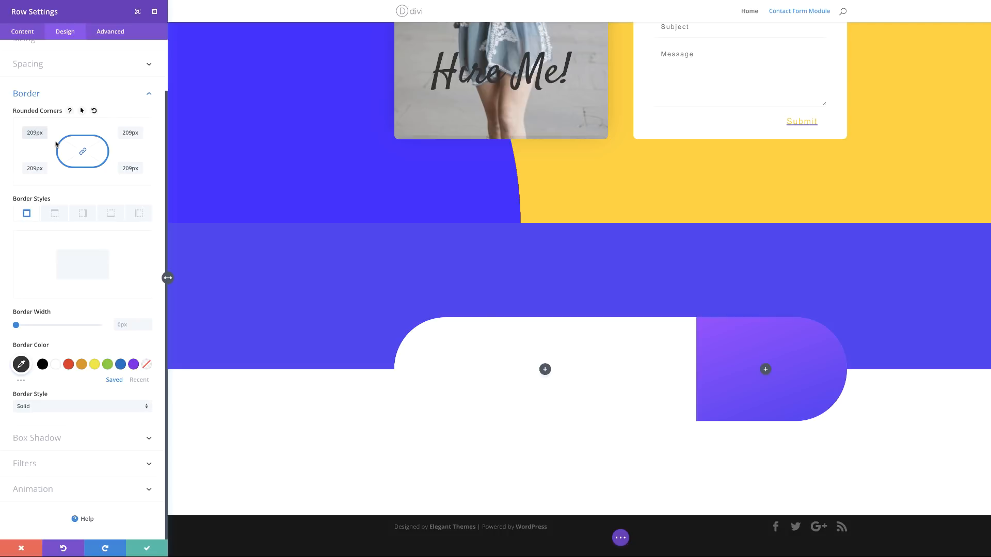
key("BackSpace")
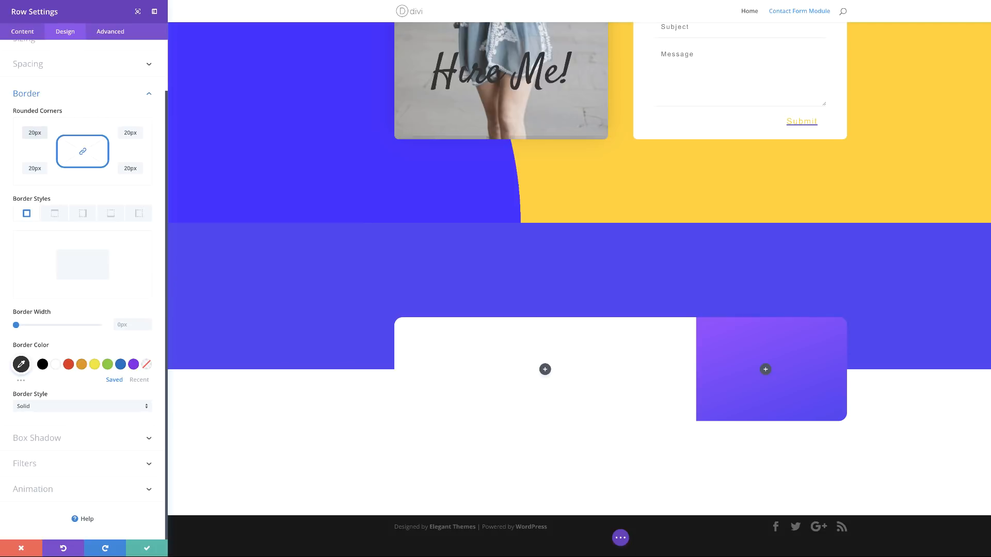
left_click(81, 438)
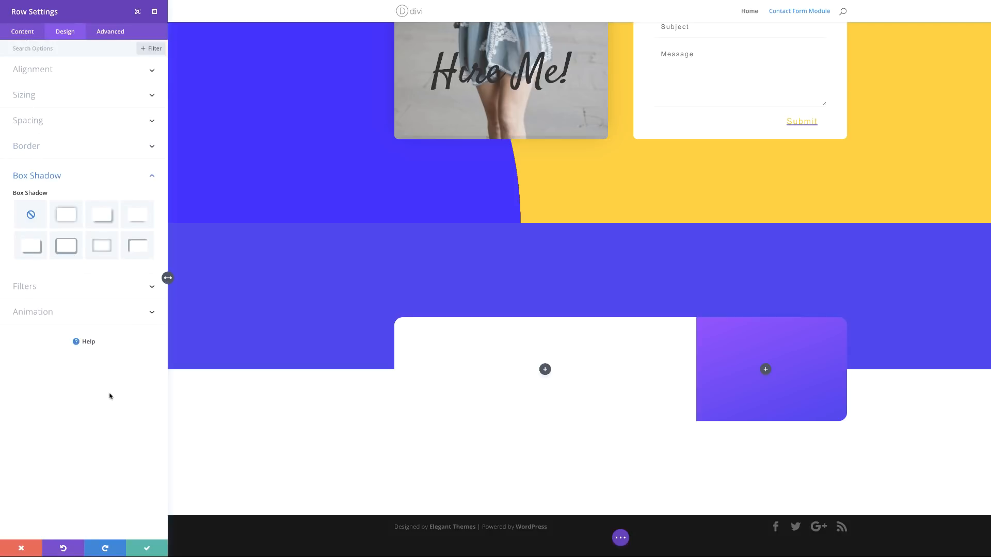
Step: Apply the second box shadow preset with 45px blur and -11px spread, then save the row
left_click(69, 212)
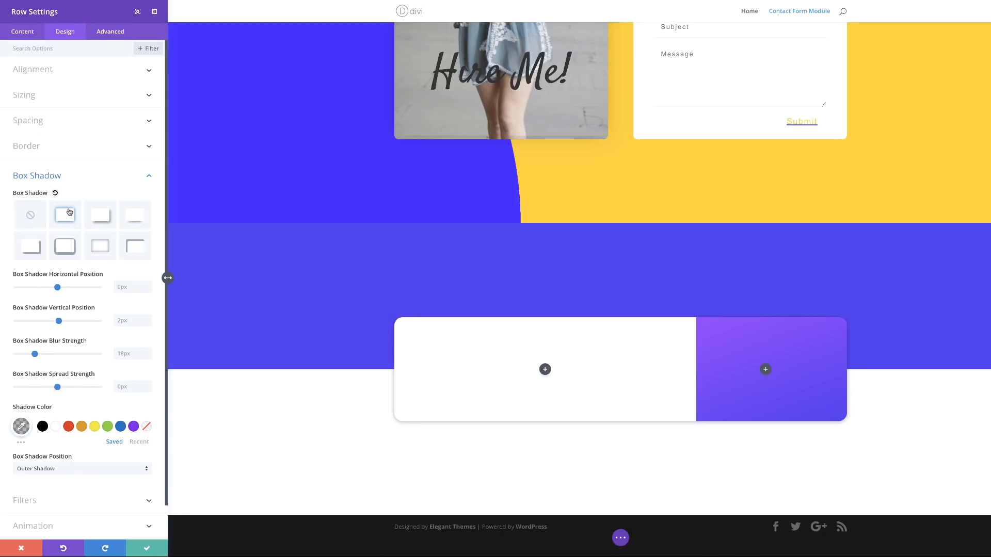
left_click_drag(34, 354, 62, 354)
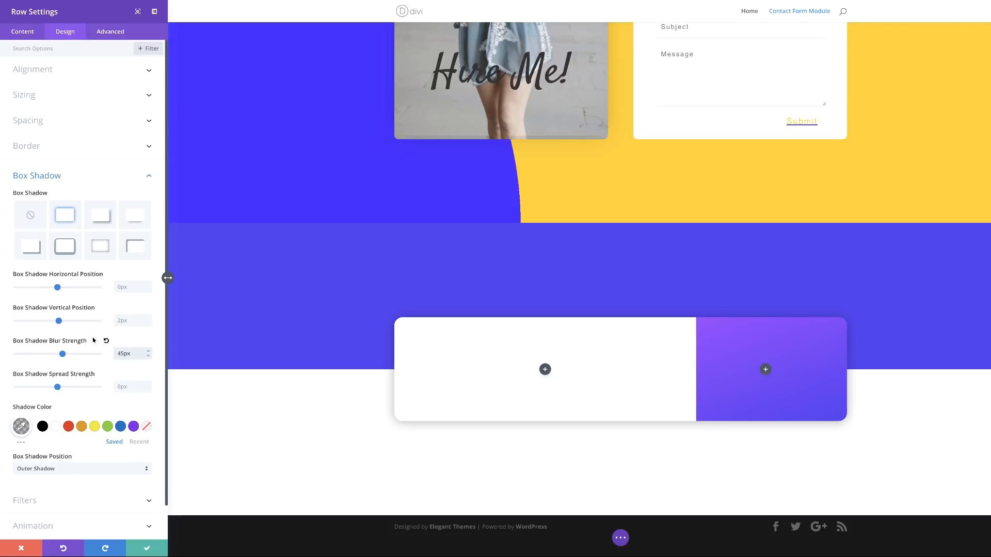
left_click(129, 389)
type("-11px")
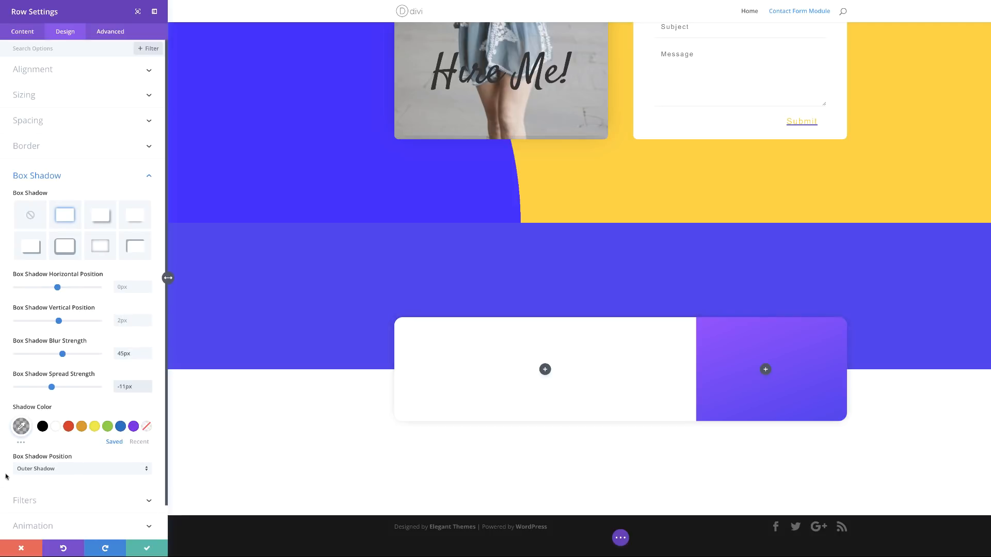
left_click(23, 428)
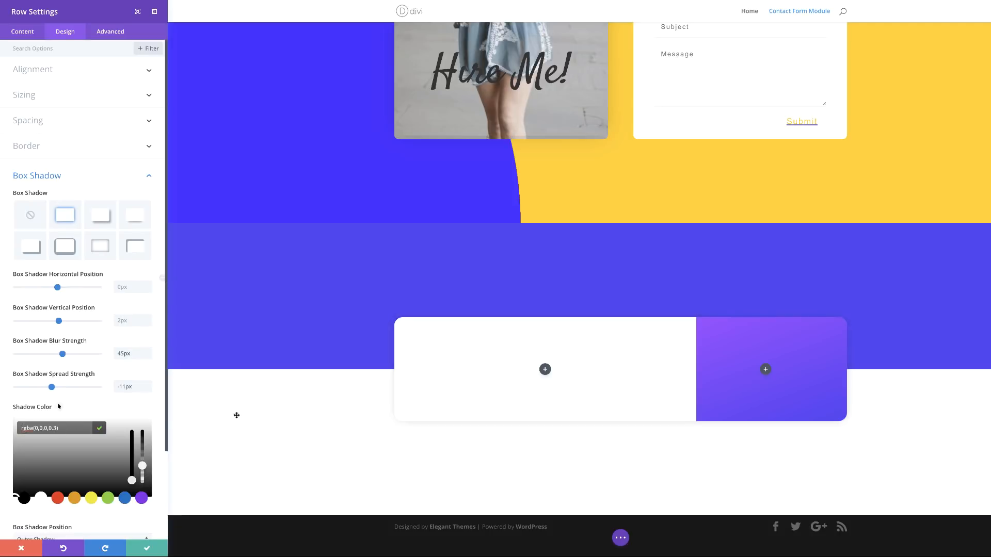
left_click(156, 409)
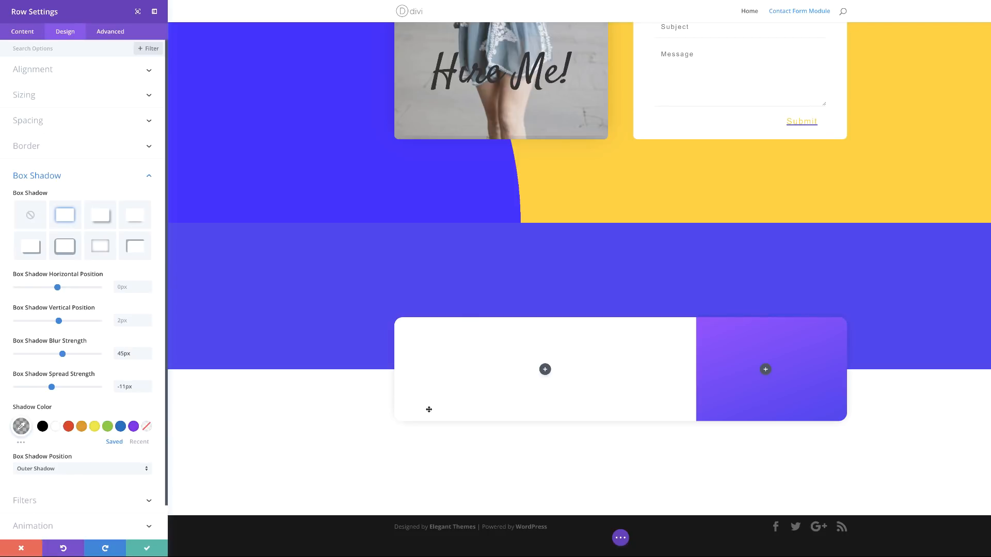
left_click(148, 550)
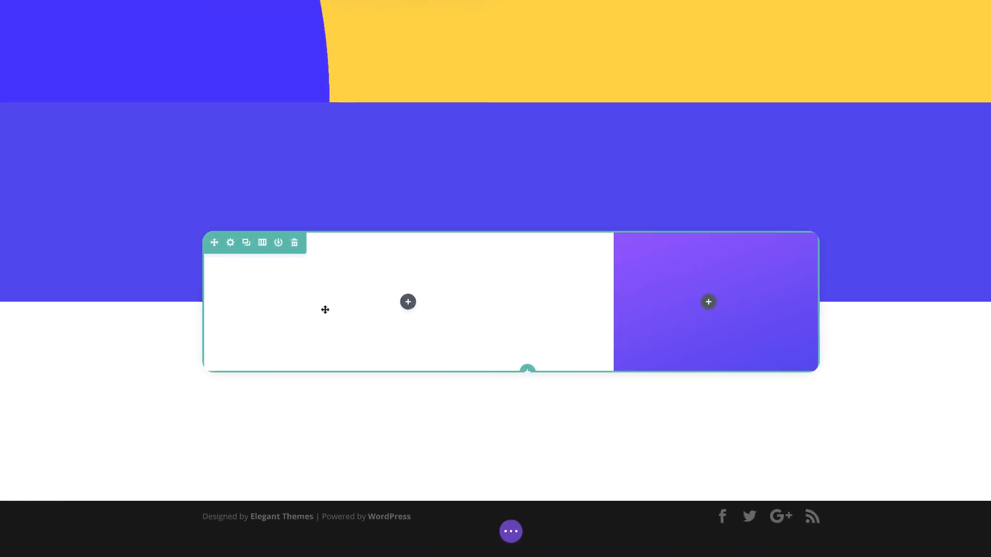
Step: Insert a Text module into the white card column using the 'text' search
left_click(545, 369)
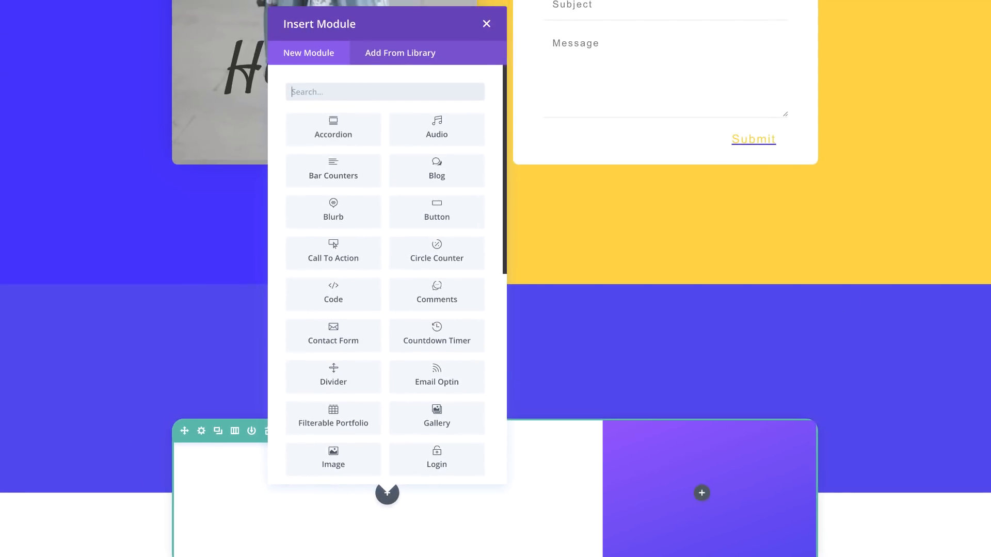
type("text")
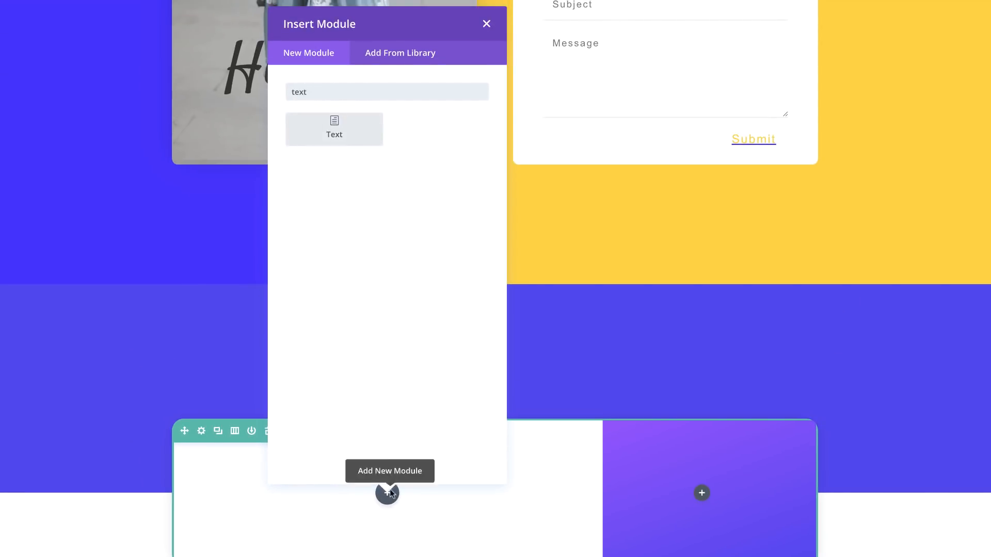
left_click(349, 134)
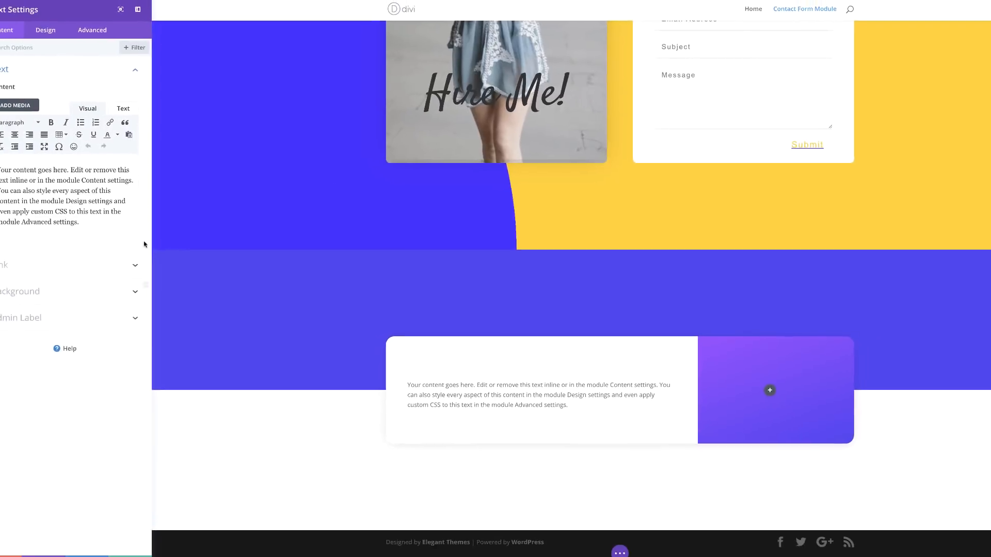
Step: Replace the Text module's placeholder paragraph with the pasted word 'Shoot!'
left_click_drag(37, 177, 10, 158)
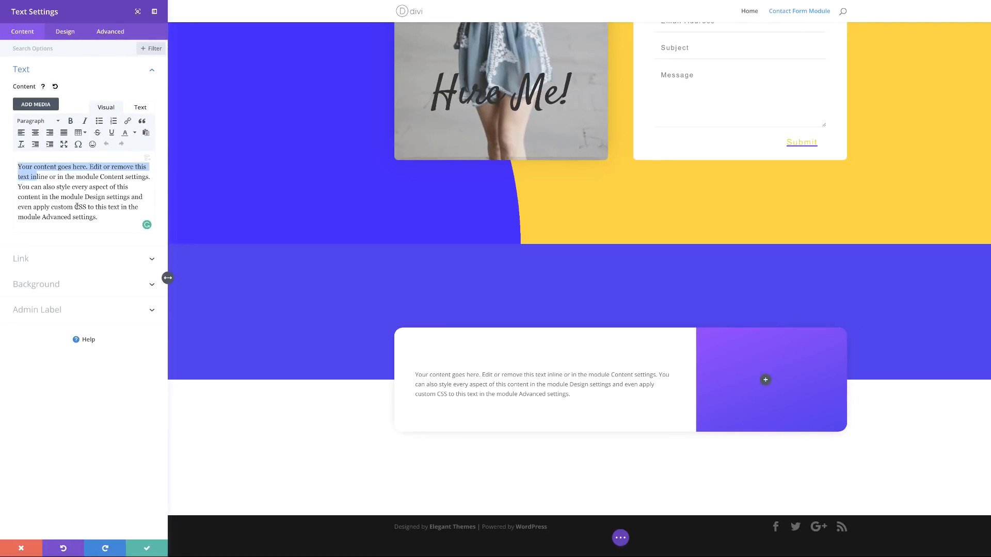
left_click_drag(101, 218, 9, 164)
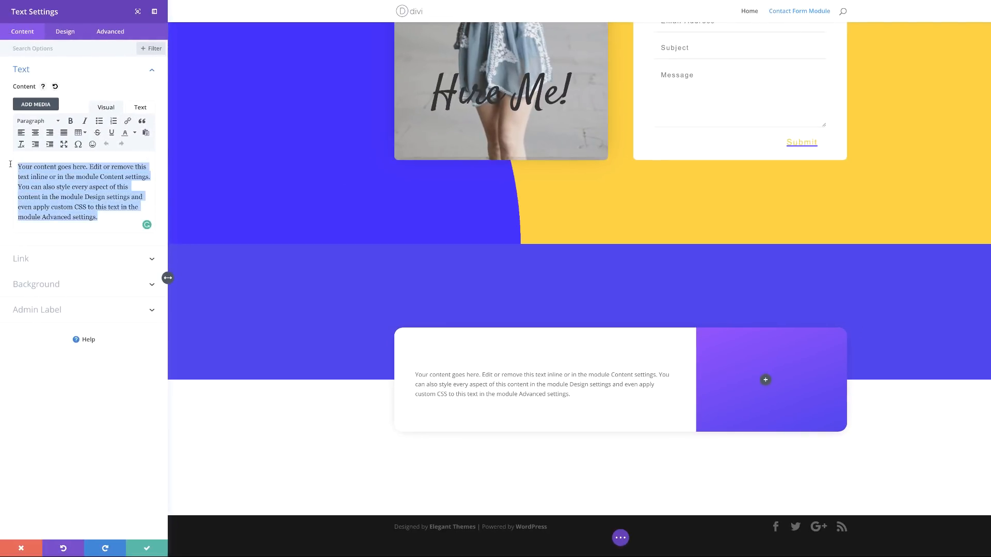
type("Shoot!")
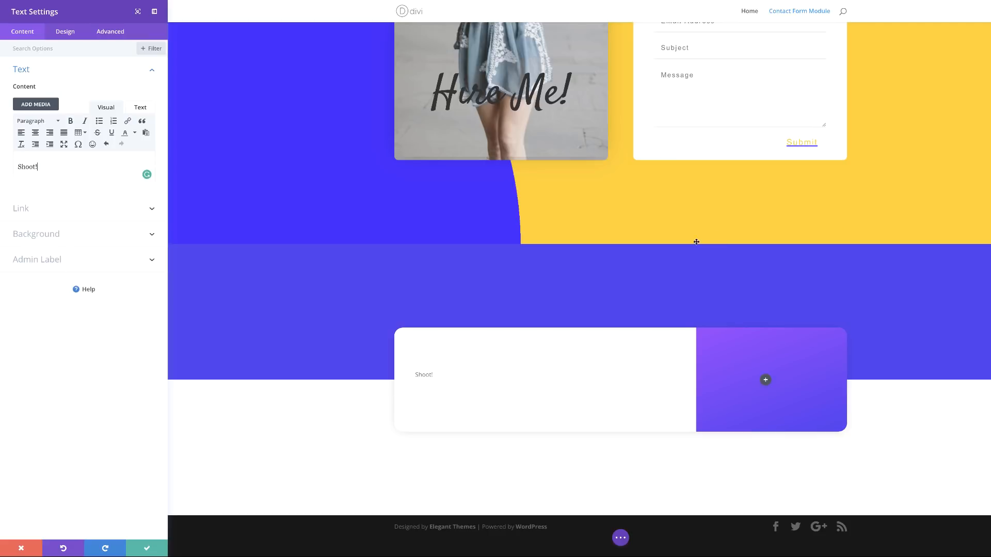
left_click(67, 34)
left_click(35, 69)
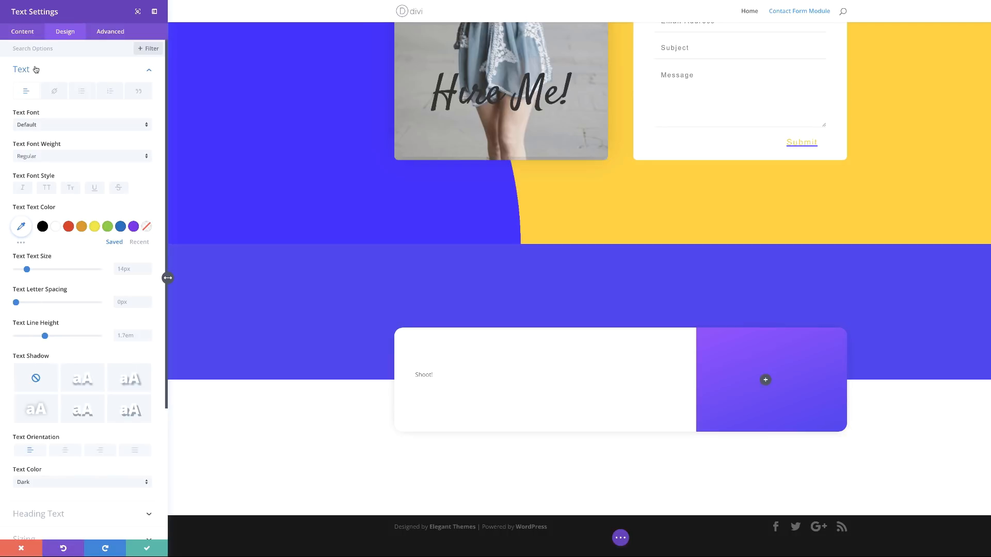
Step: Make the Shoot! text Ultra Bold, uppercase and purple #562fef
left_click(42, 156)
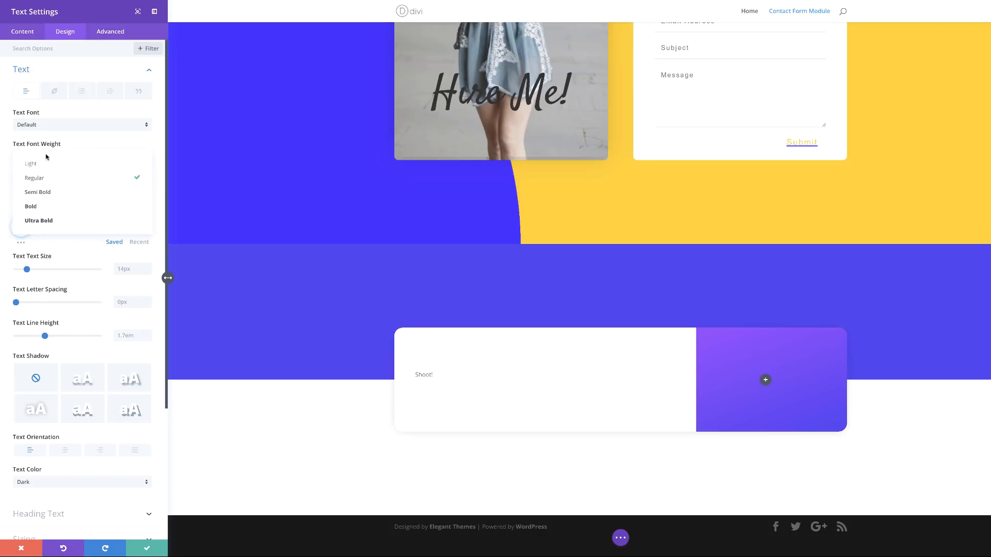
left_click(50, 221)
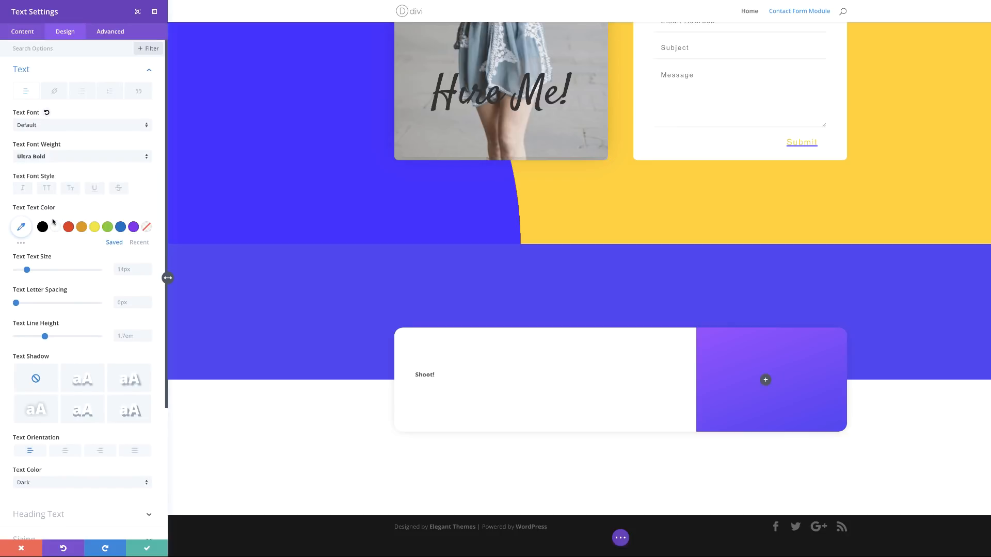
left_click(47, 189)
left_click(21, 226)
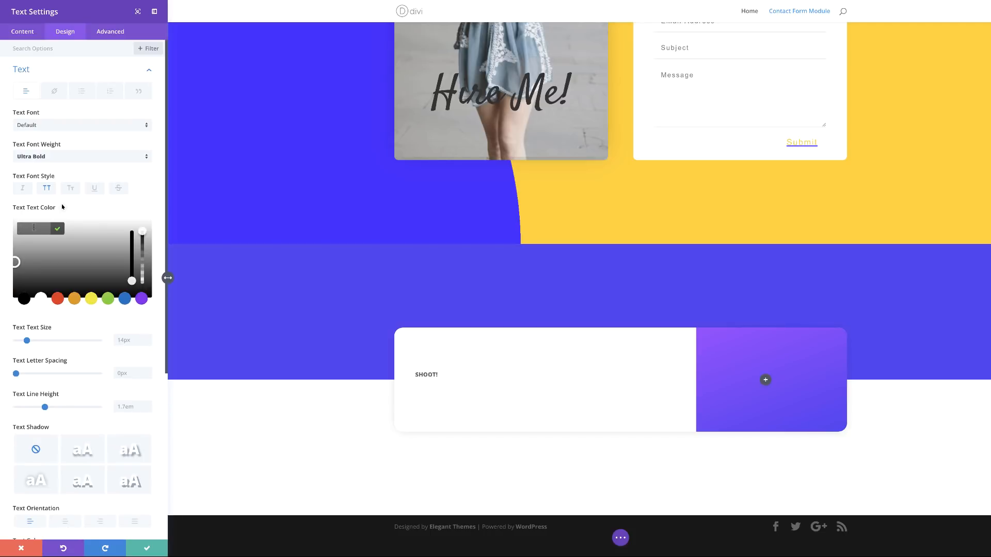
type("#562fef")
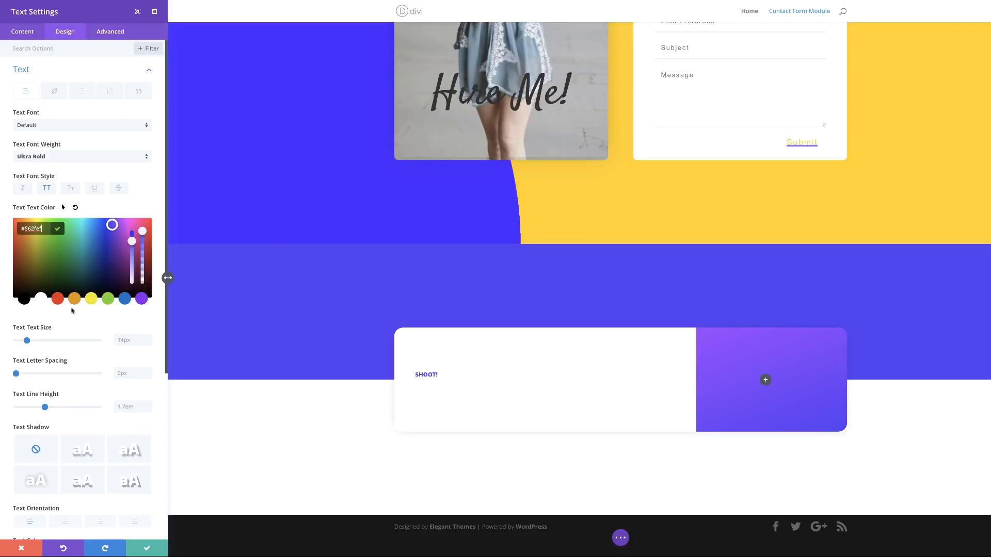
Step: Set text size 100px (60px on phones), letter spacing -10px and line height 1em
left_click(129, 340)
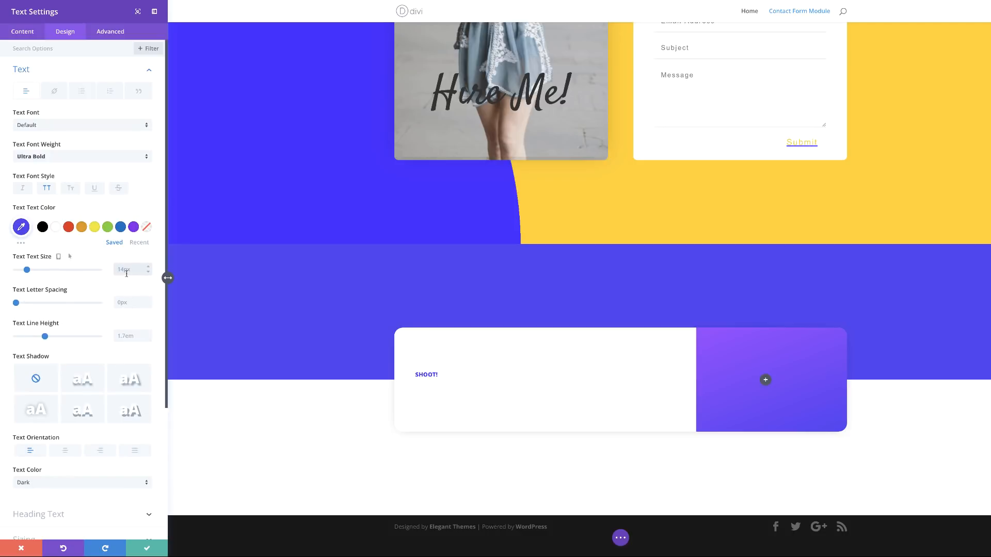
type("100px")
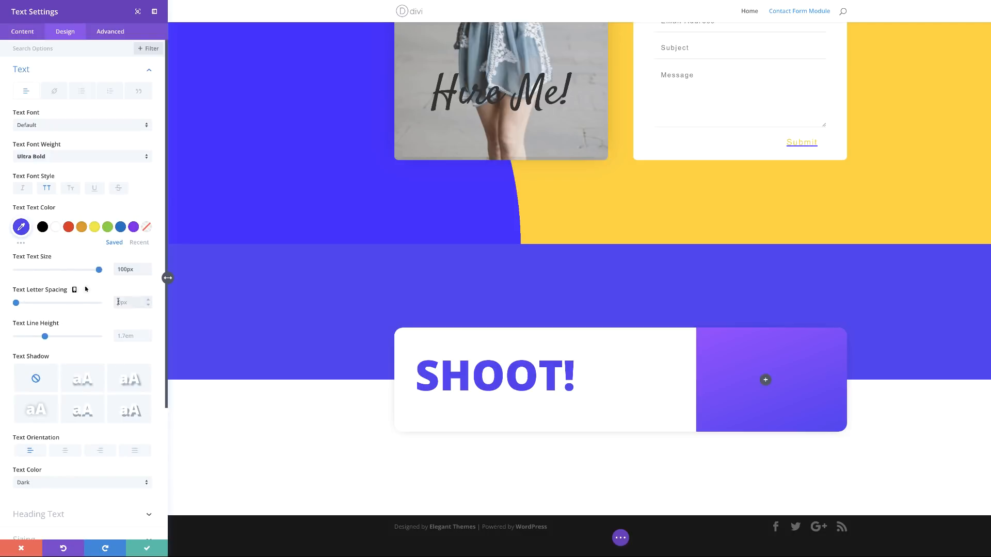
type("-10px")
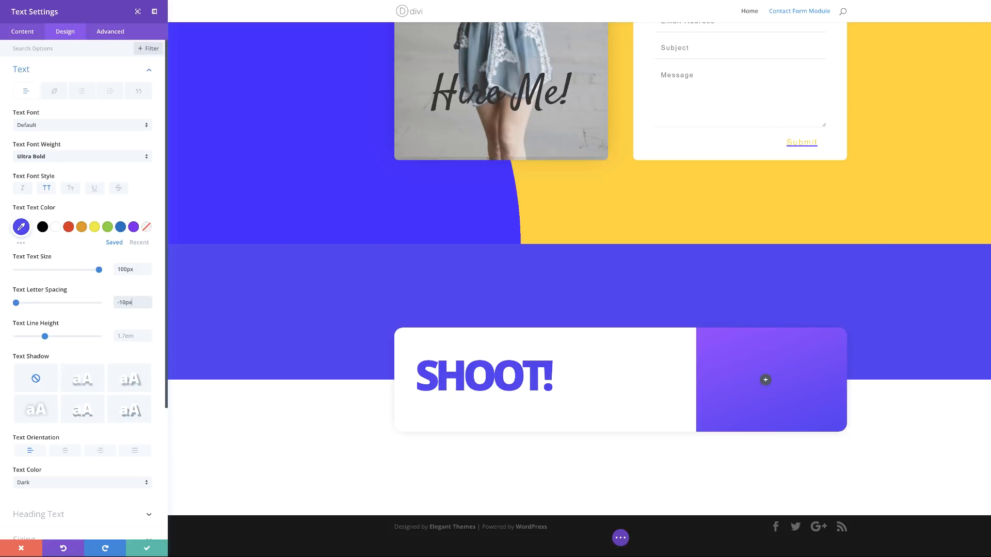
mouse_move(63, 261)
left_click(60, 260)
left_click(91, 277)
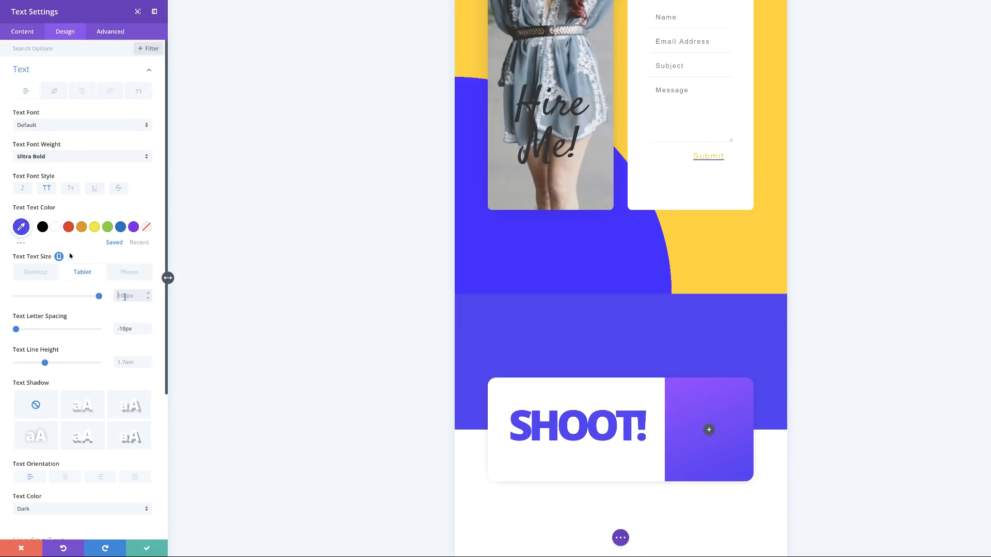
left_click(129, 272)
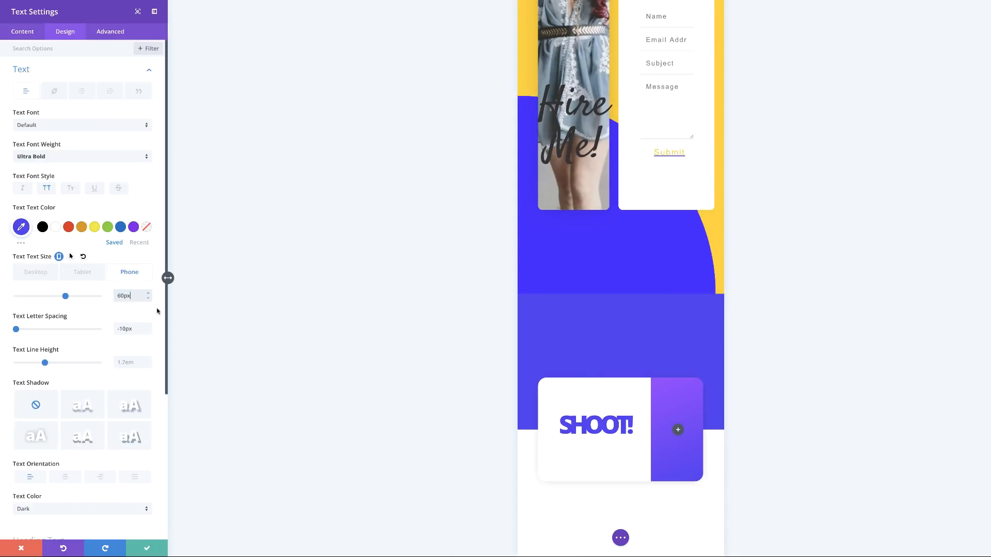
left_click(43, 275)
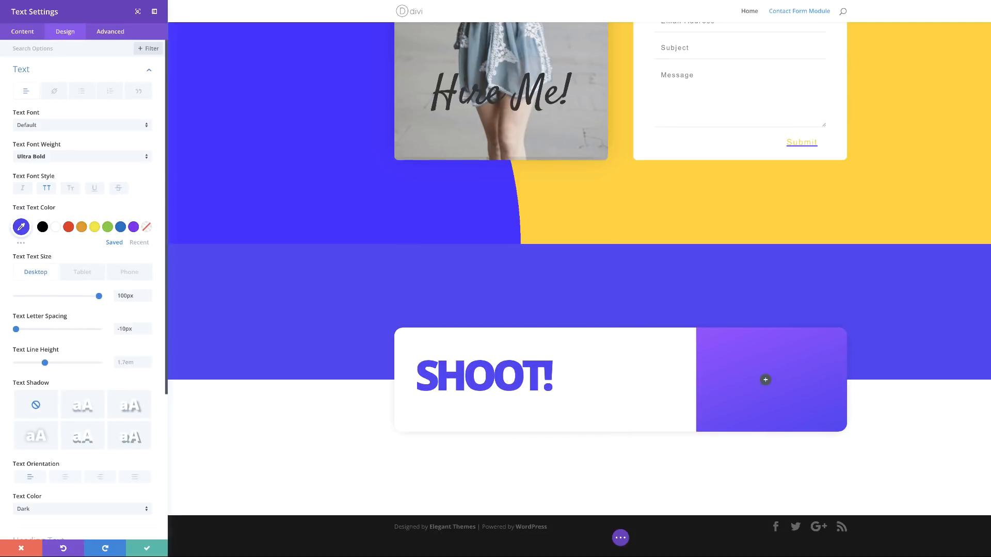
left_click(130, 363)
type("1em")
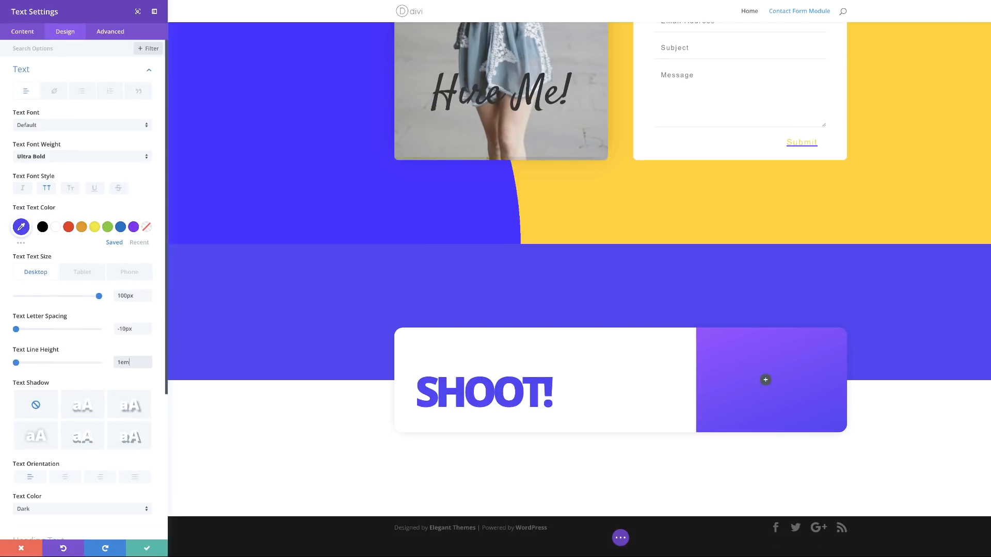
scroll(107, 449, "down", 4)
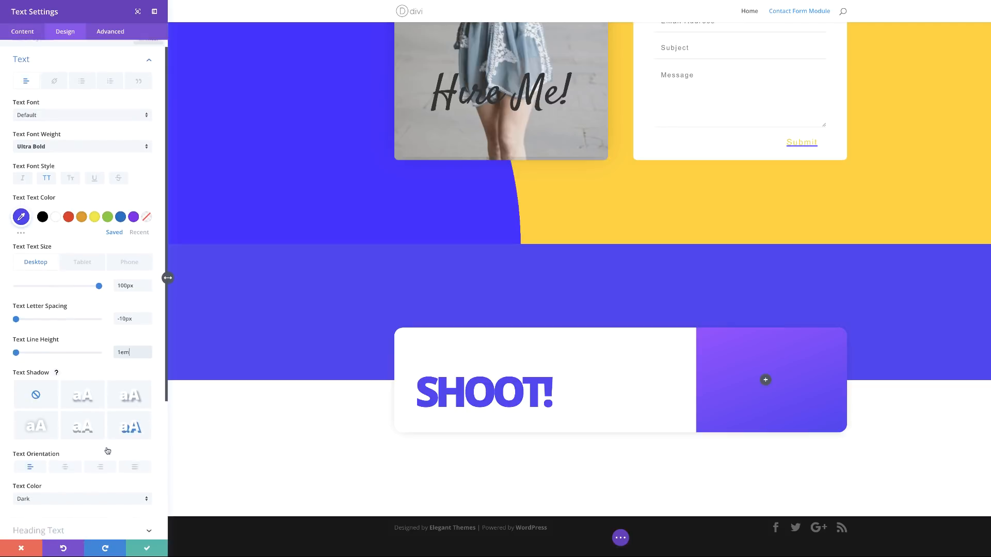
scroll(107, 451, "down", 3)
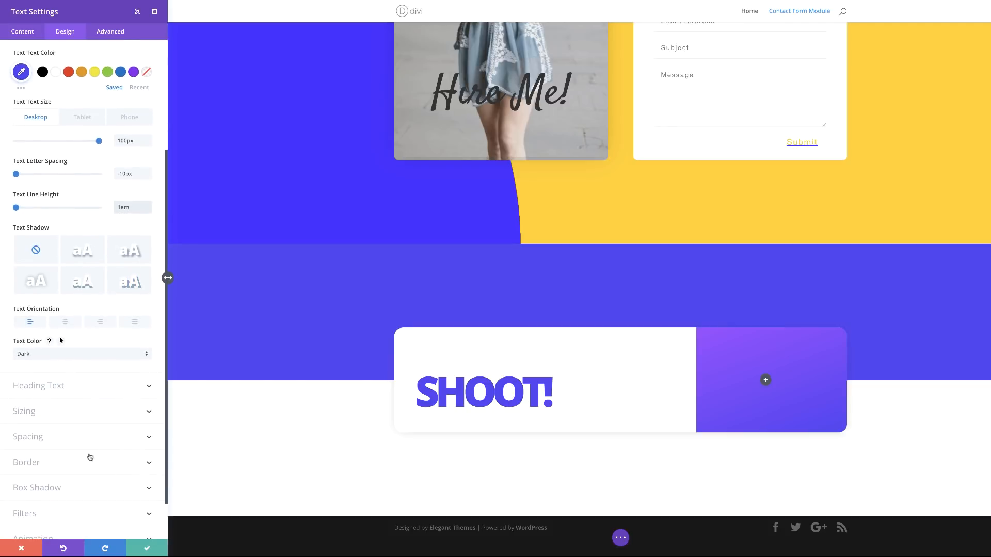
Step: Give the Shoot! text module a 50px custom bottom margin
left_click(45, 440)
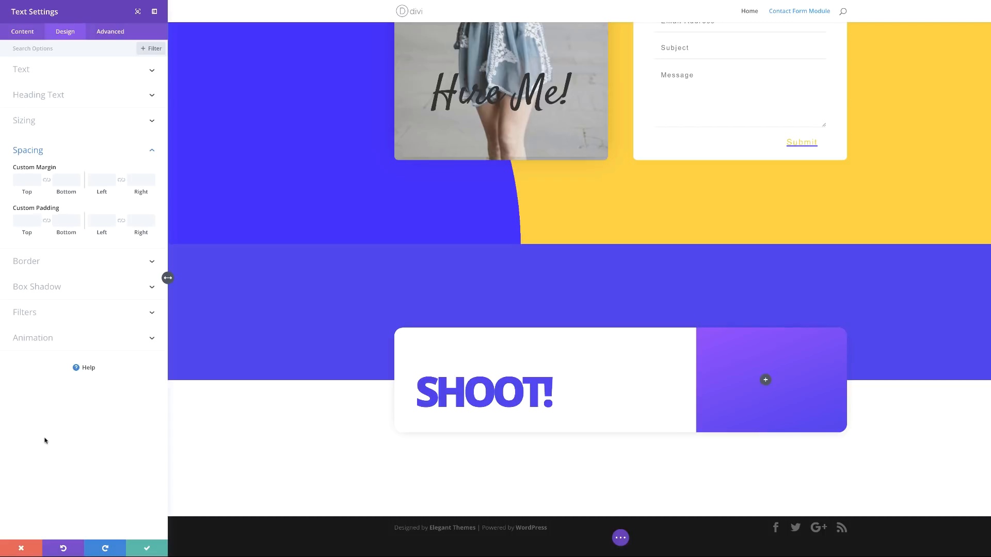
left_click(64, 179)
type("50px")
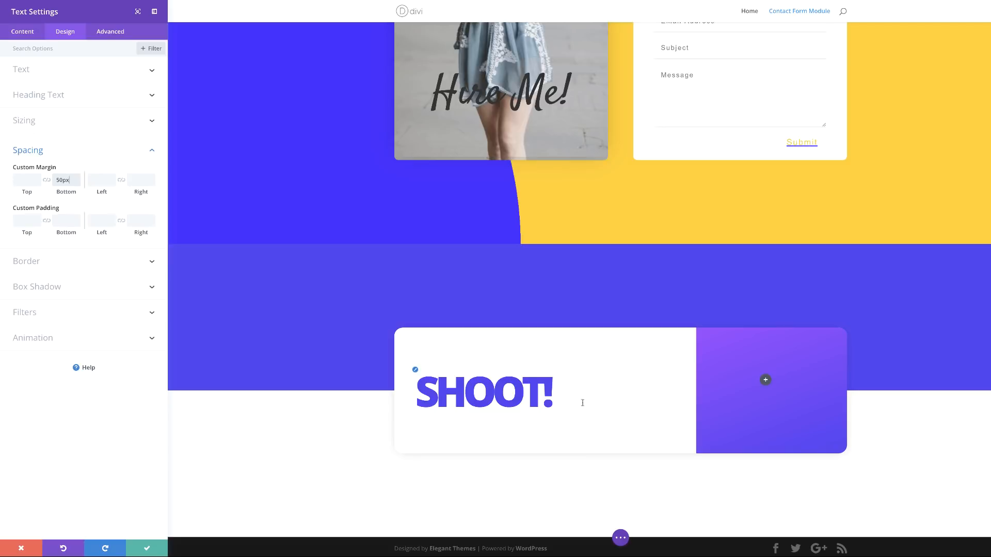
Step: Save the SHOOT! text module with its 50px bottom margin
left_click(149, 549)
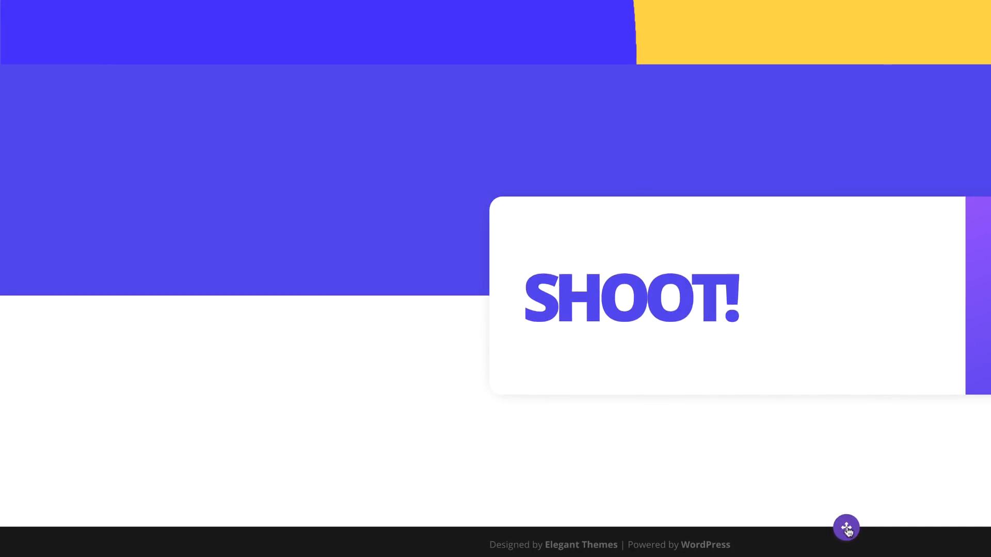
left_click(847, 528)
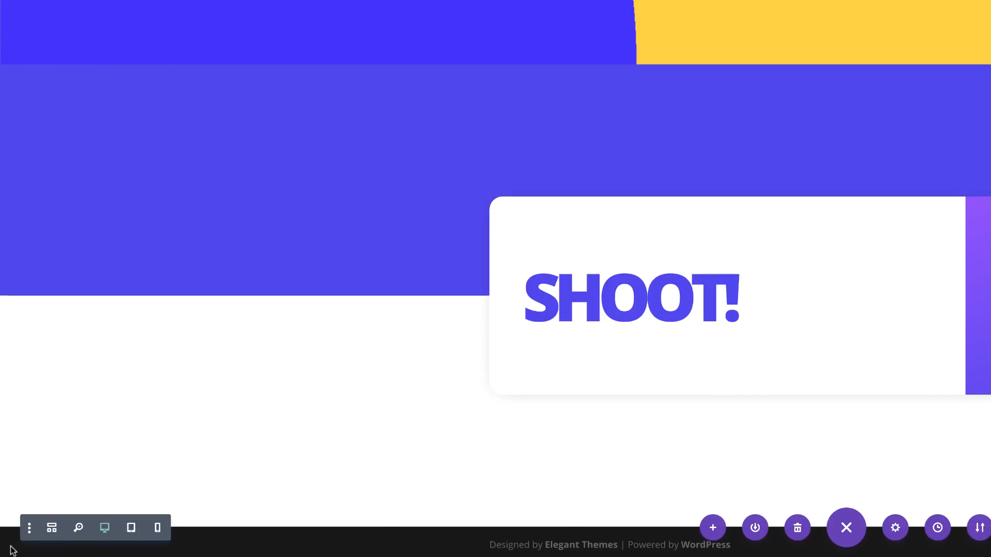
Step: In Wireframe View, insert a Contact Form module under the SHOOT! text
left_click(53, 529)
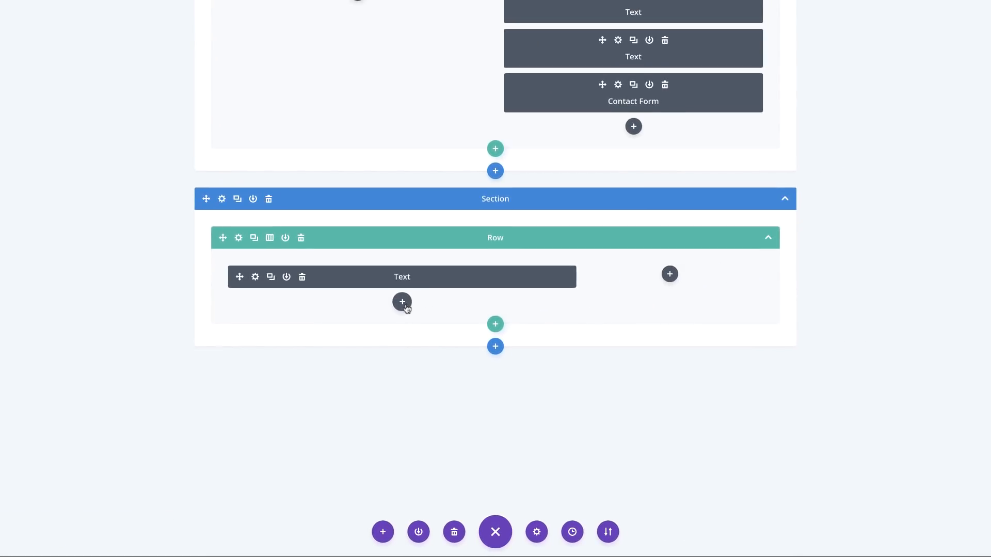
left_click(402, 302)
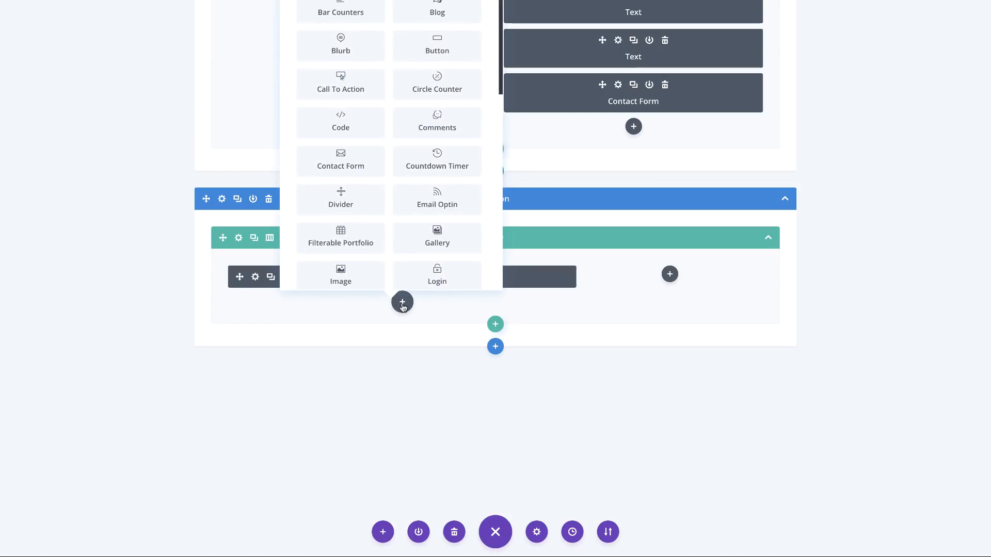
type("conta")
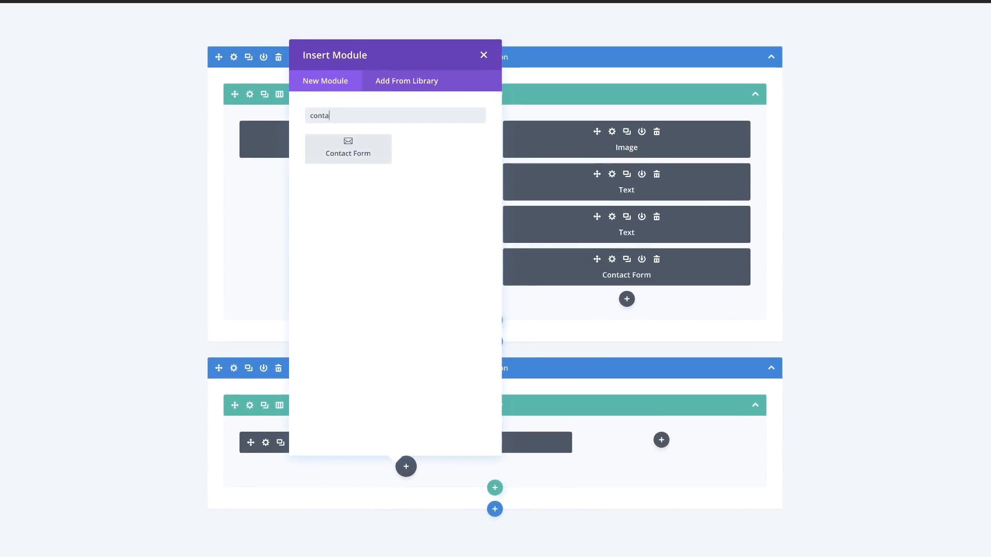
left_click(350, 153)
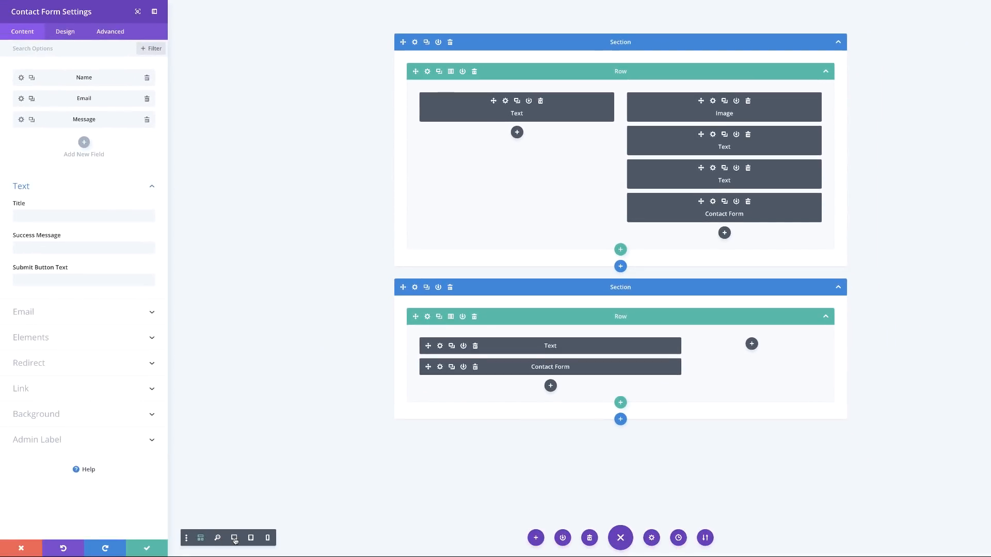
Step: Back in desktop view, turn off Display Captcha for the contact form
left_click(235, 538)
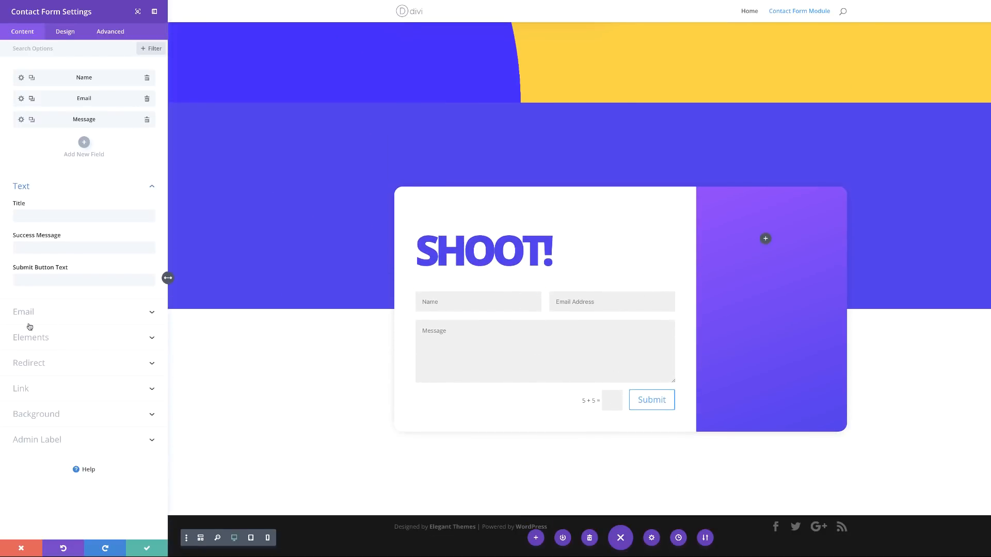
left_click(45, 338)
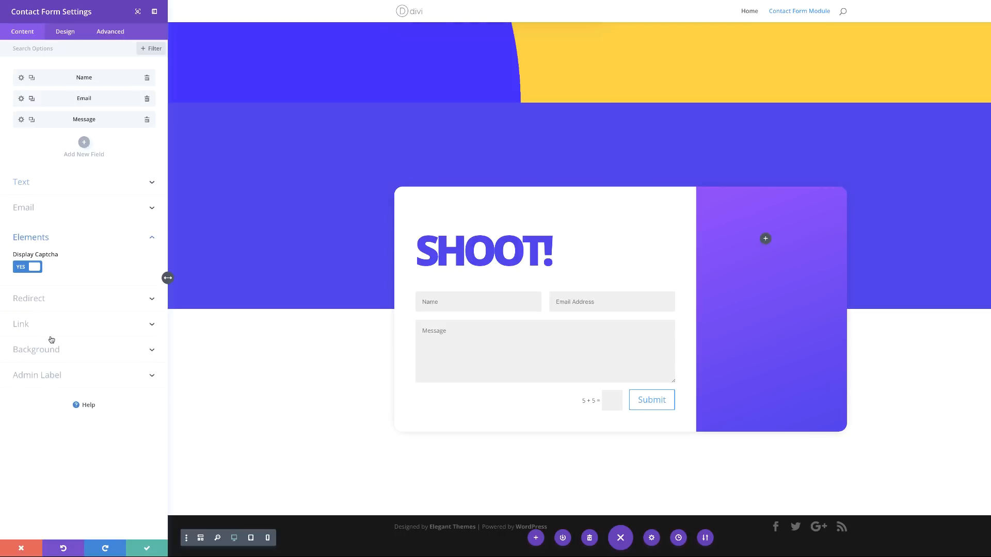
left_click(22, 268)
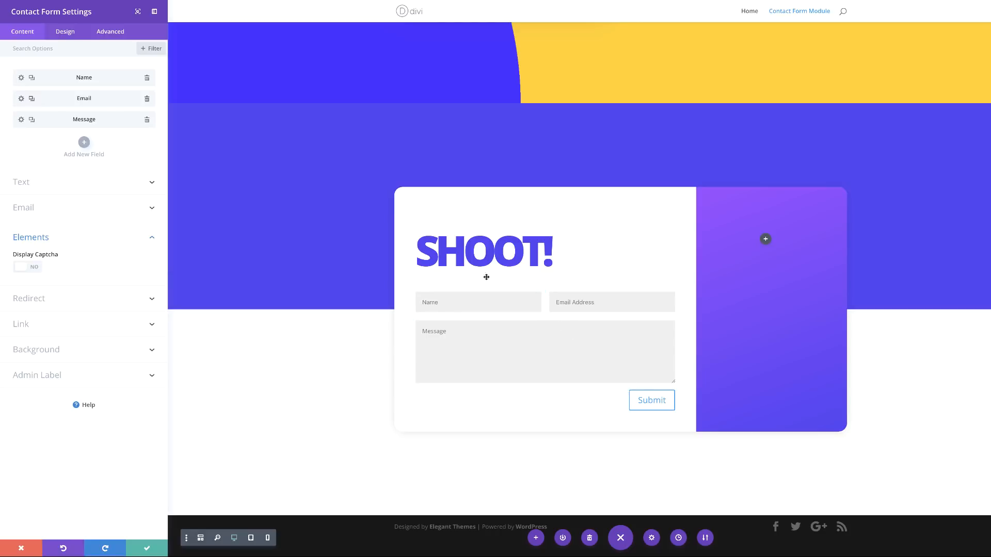
Step: Give the form fields a white background under Design > Form Field Text
left_click(59, 32)
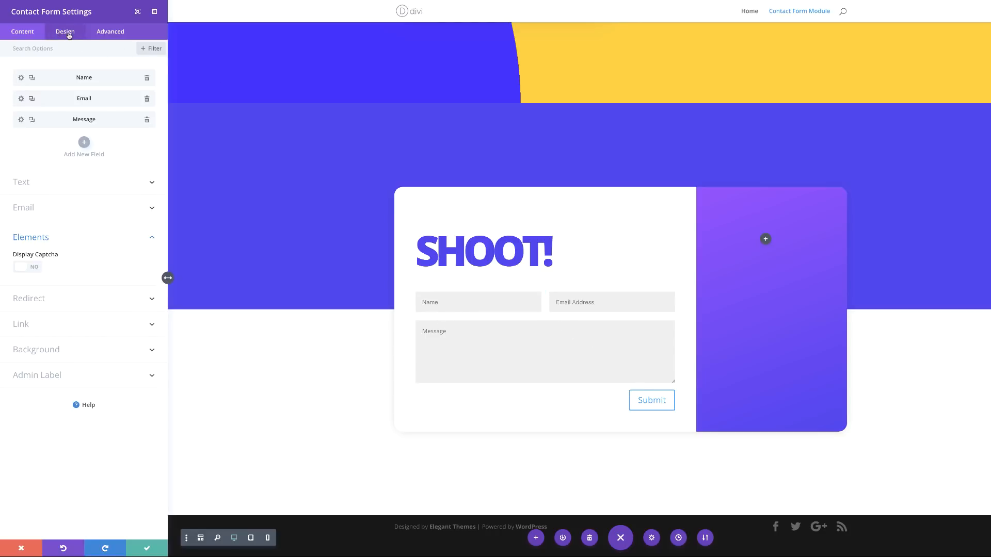
left_click(74, 122)
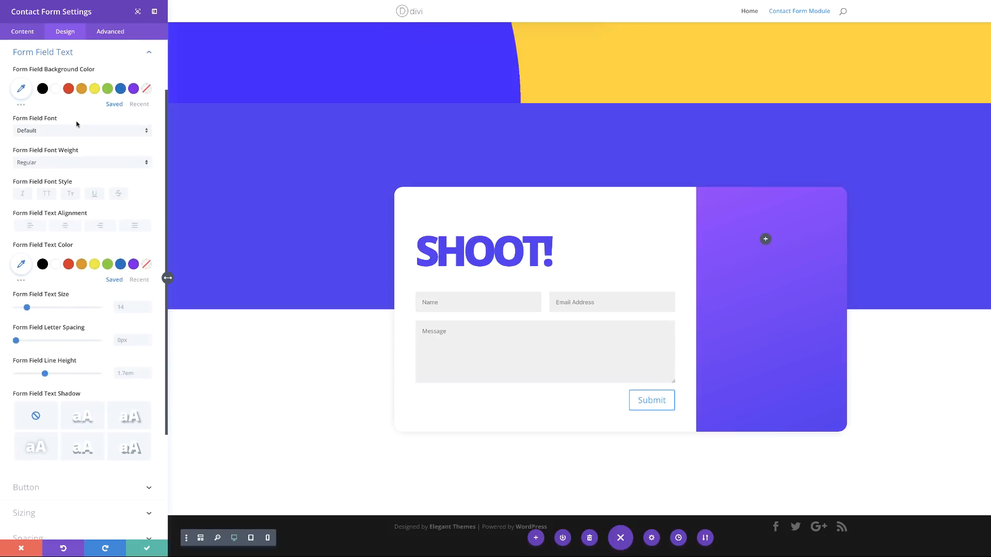
left_click(55, 90)
scroll(100, 372, "down", 3)
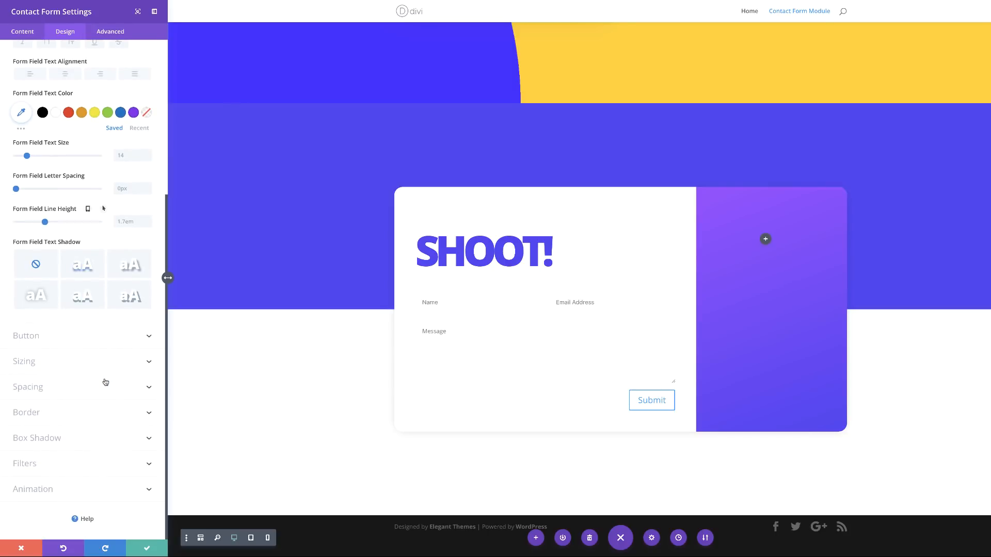
Step: Enable custom button styles with 73px text size and fully transparent text colour
left_click(25, 336)
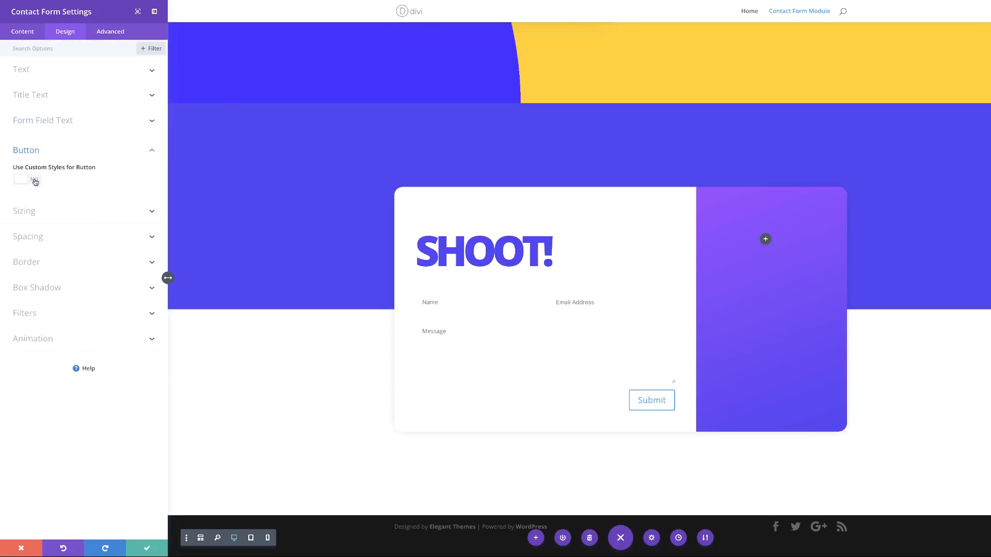
left_click(36, 183)
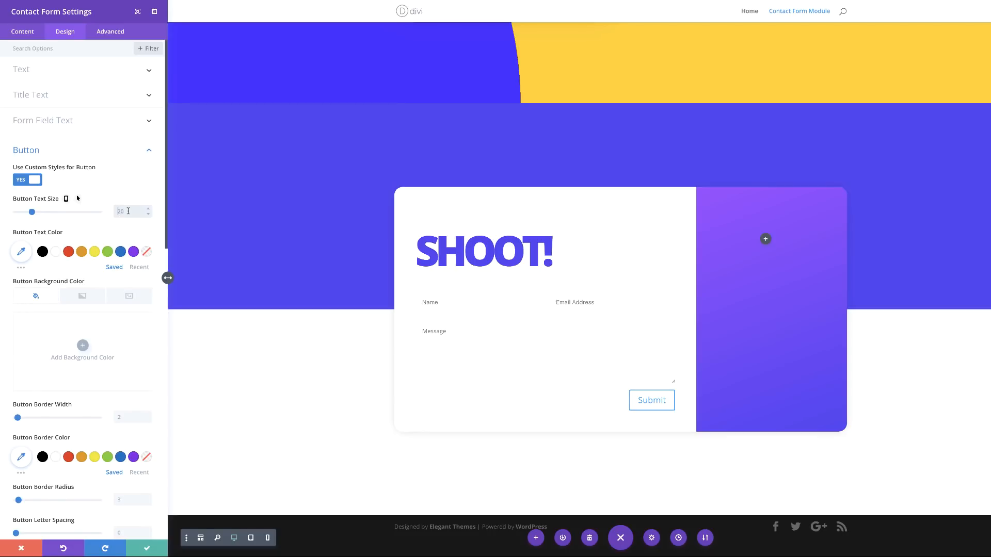
left_click_drag(32, 213, 76, 212)
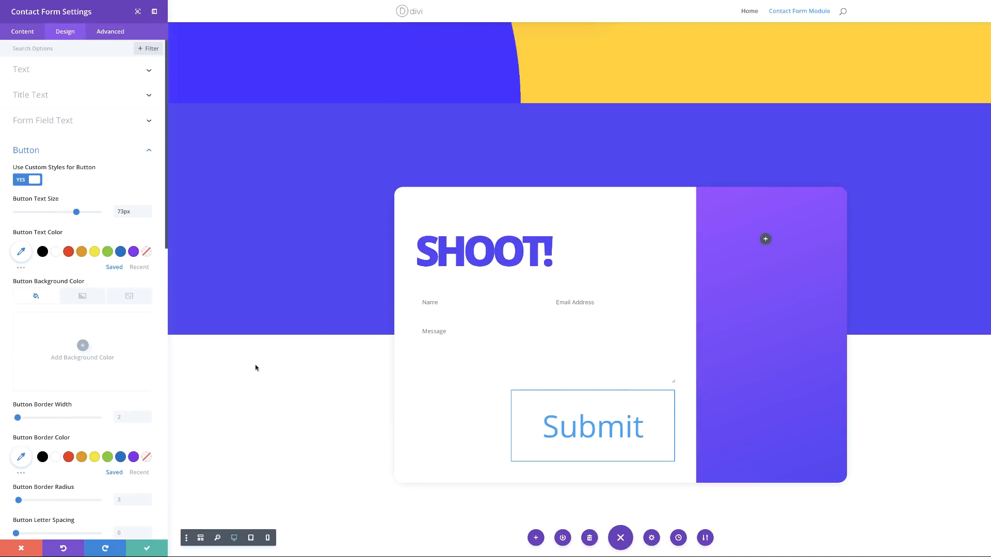
left_click(21, 251)
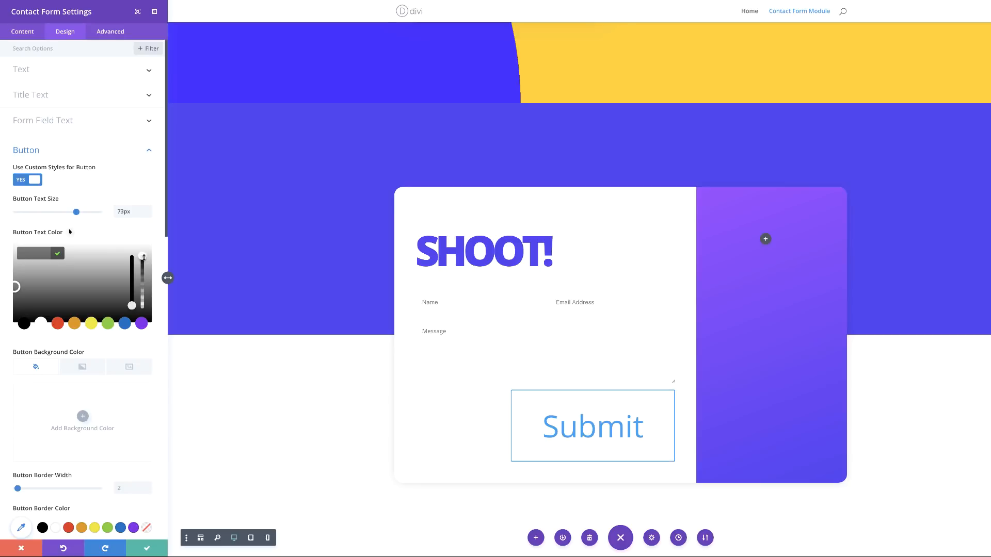
left_click_drag(143, 256, 146, 273)
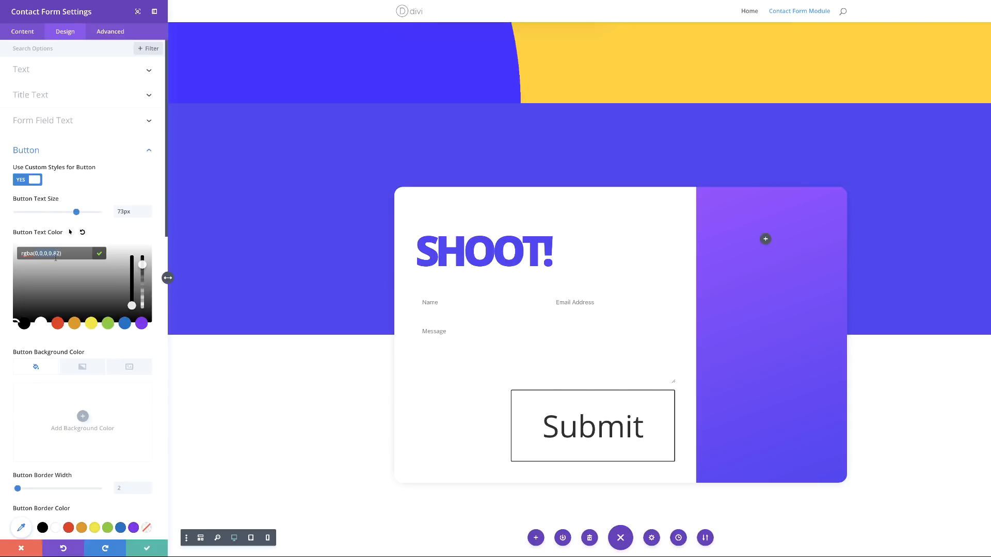
Step: Set the button border width to 0 and icon colour to #9932ff
scroll(117, 360, "down", 3)
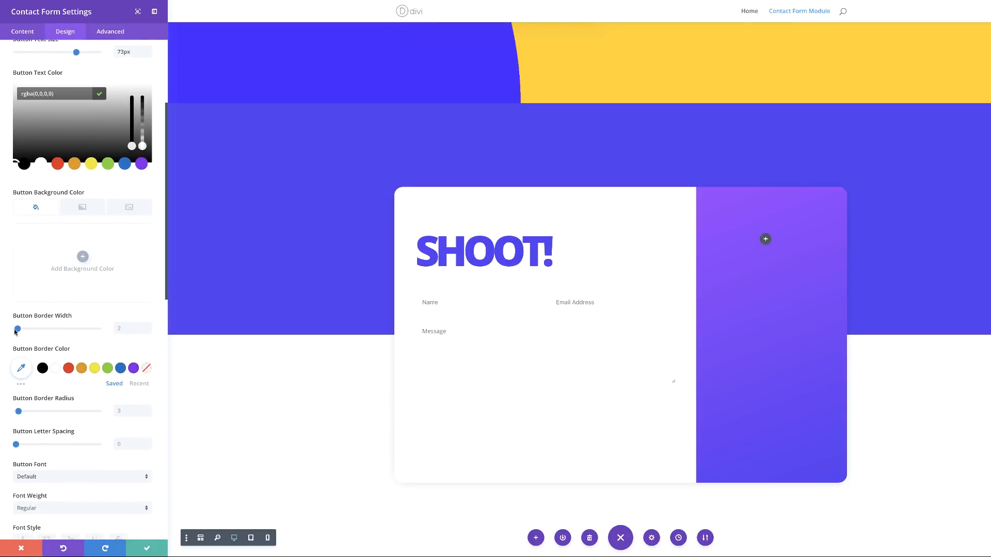
left_click(129, 325)
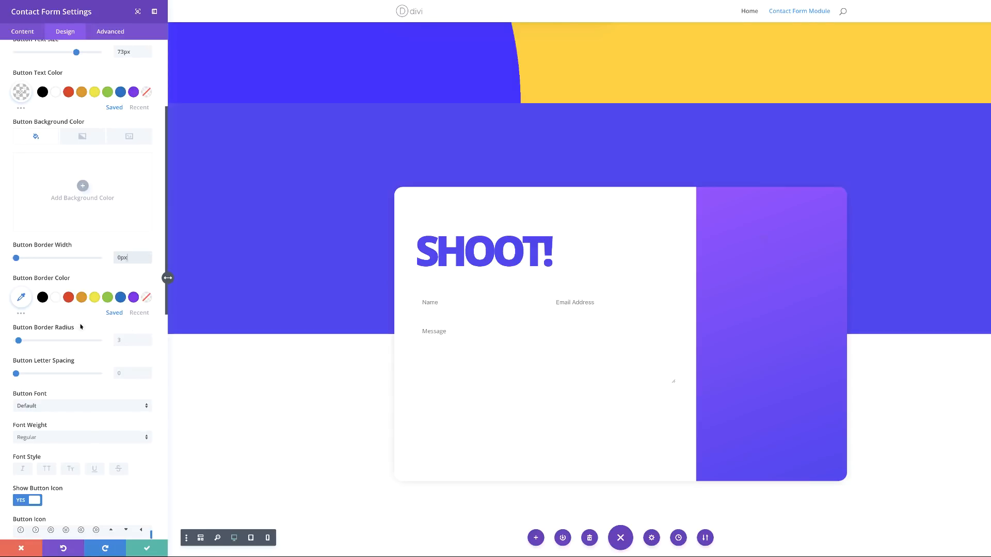
scroll(82, 403, "down", 3)
scroll(84, 468, "down", 2)
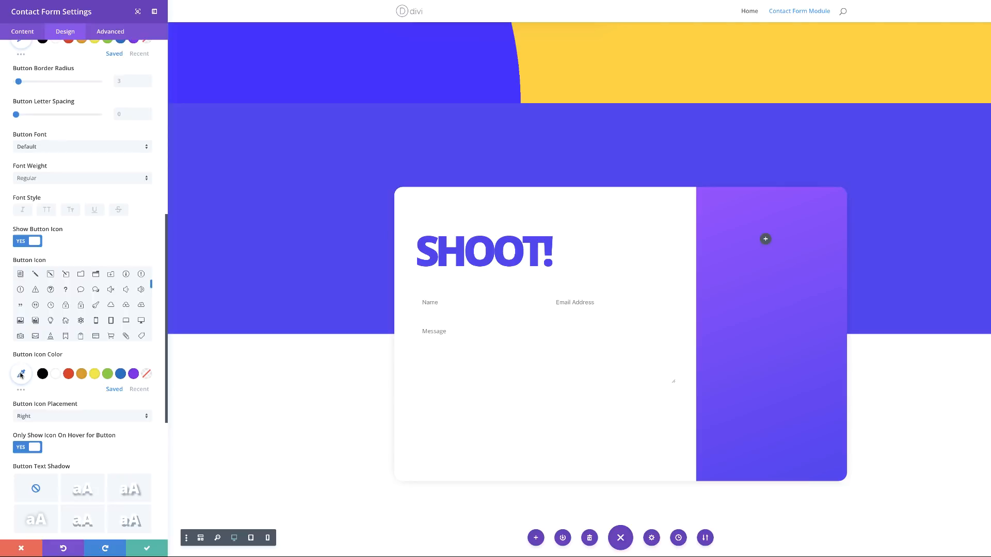
left_click(21, 374)
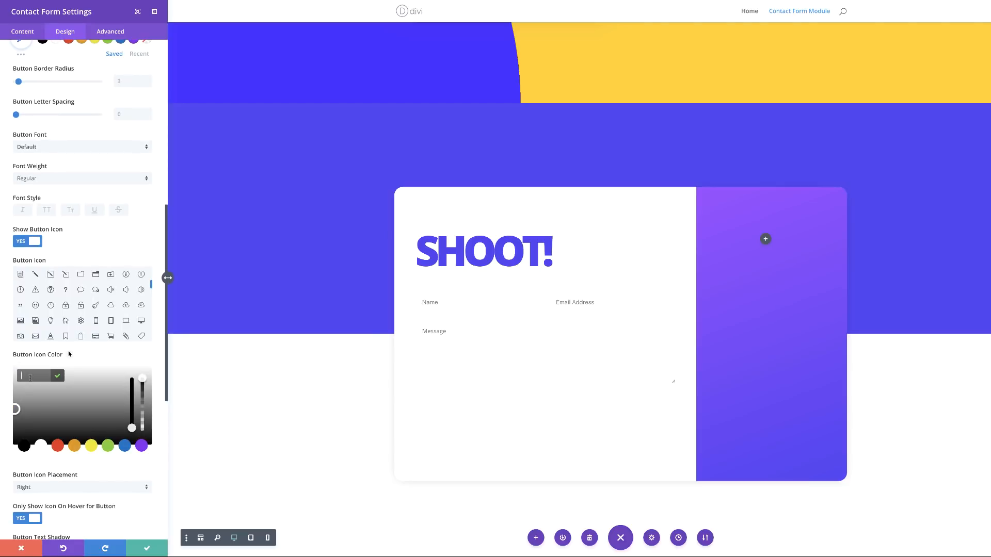
type("#9932ff")
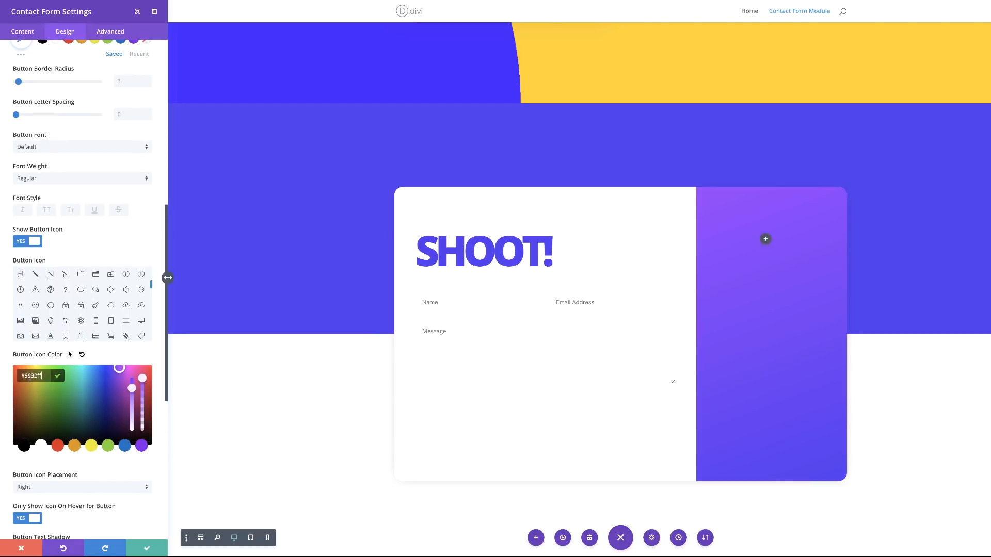
scroll(133, 501, "down", 1)
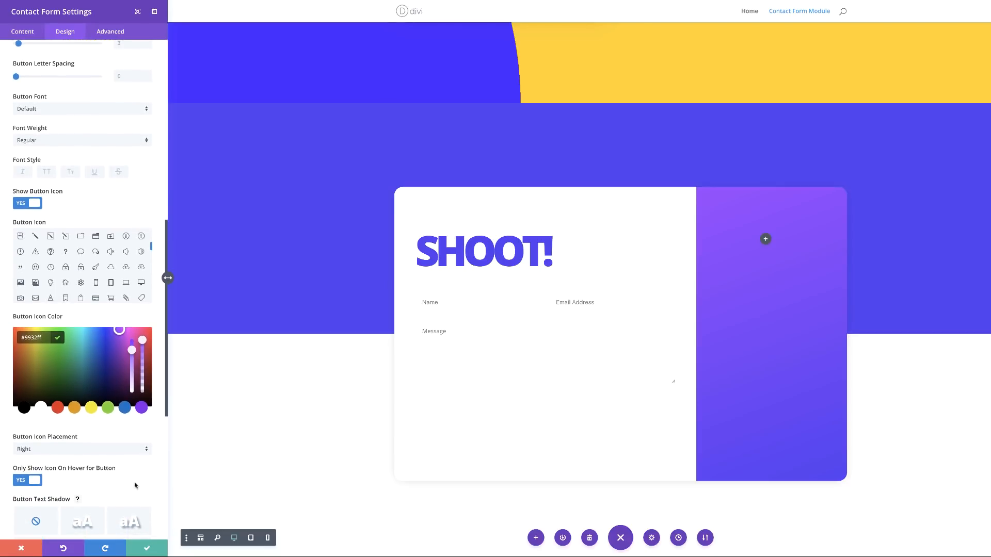
Step: Make the button icon always visible and choose the circular target icon
left_click(23, 482)
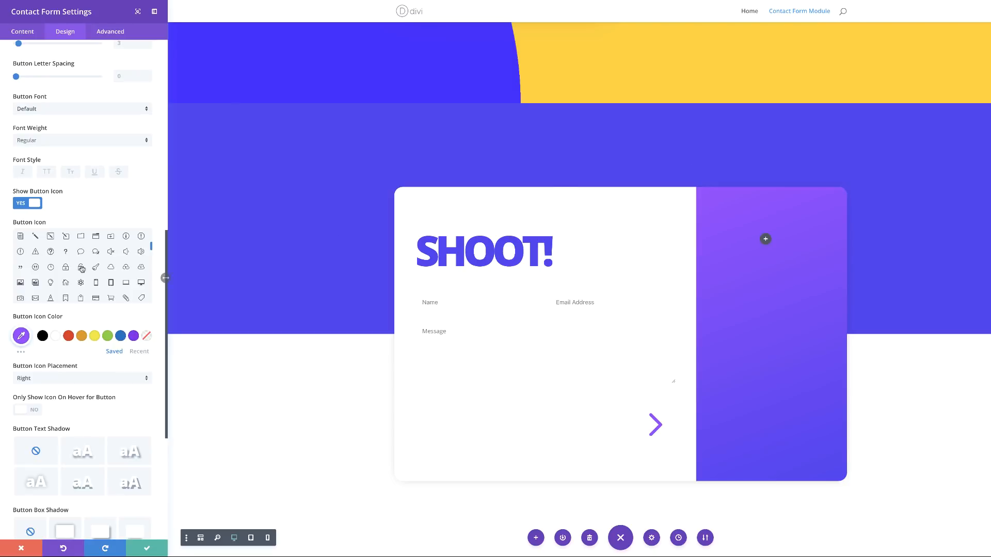
scroll(128, 279, "down", 1)
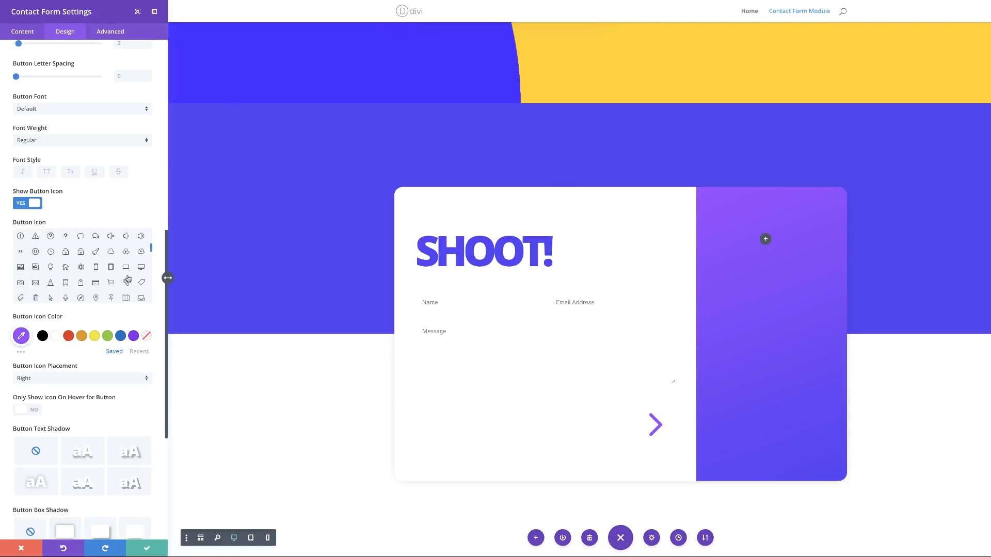
scroll(128, 279, "up", 5)
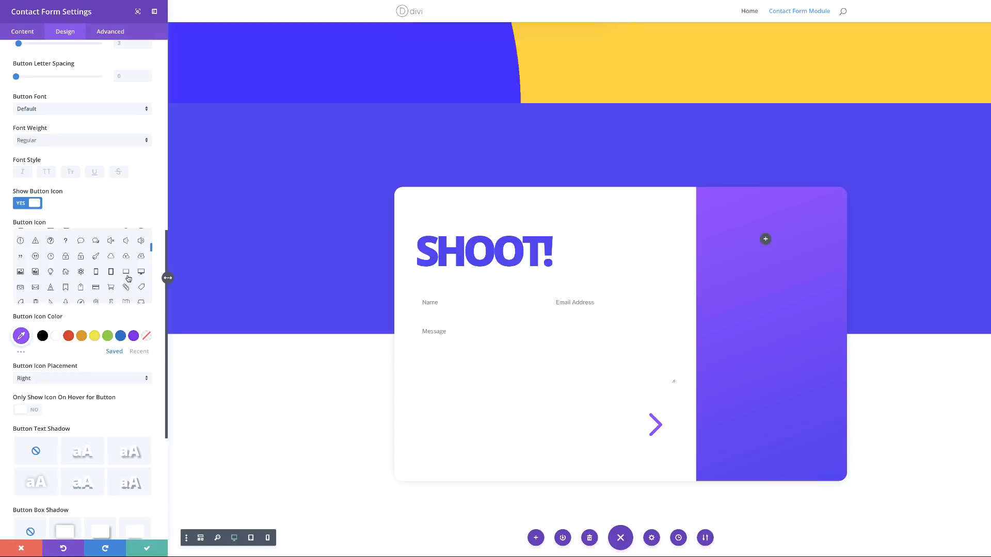
scroll(128, 278, "up", 1)
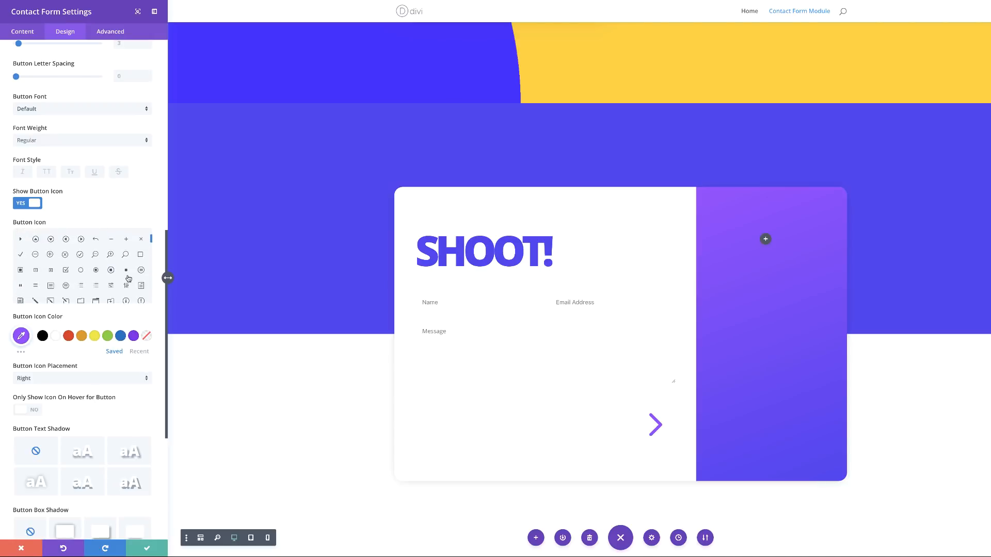
left_click(96, 272)
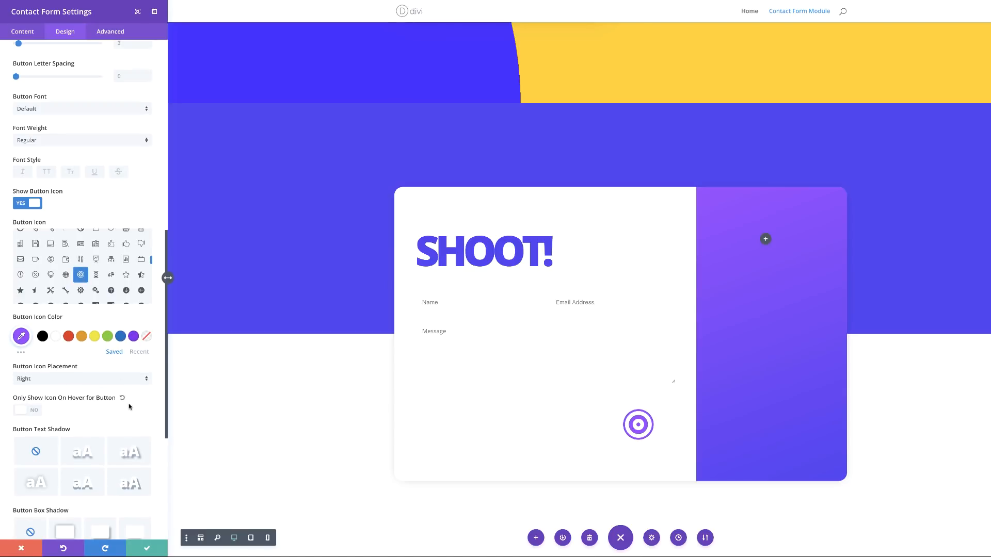
scroll(130, 405, "down", 1)
scroll(130, 405, "down", 5)
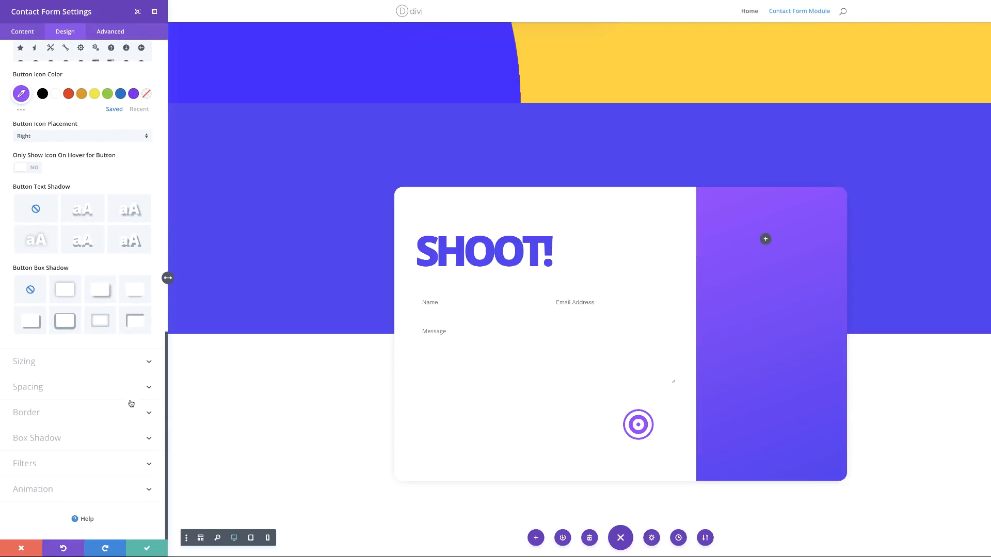
Step: Apply the second box shadow preset with 36px blur and -14px spread, then save
left_click(56, 438)
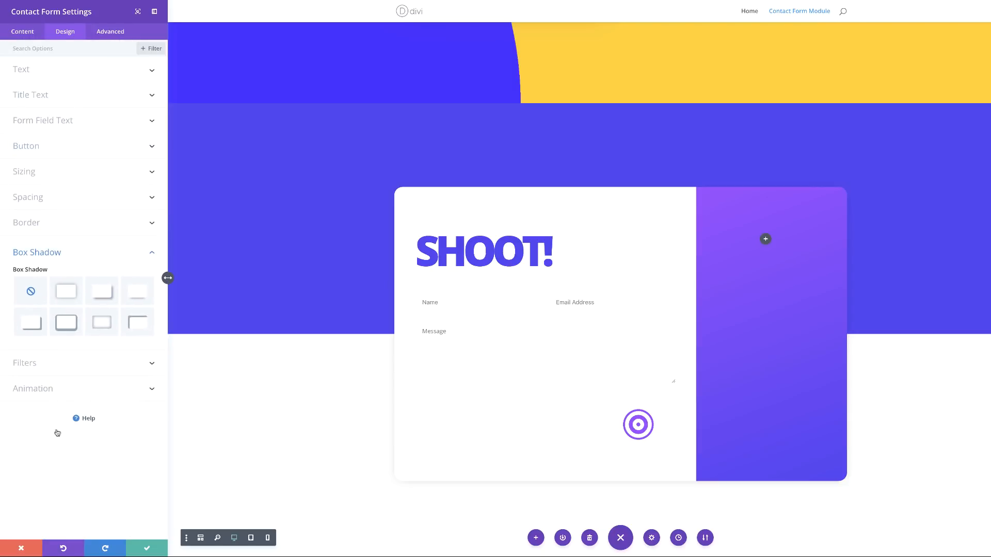
left_click(66, 292)
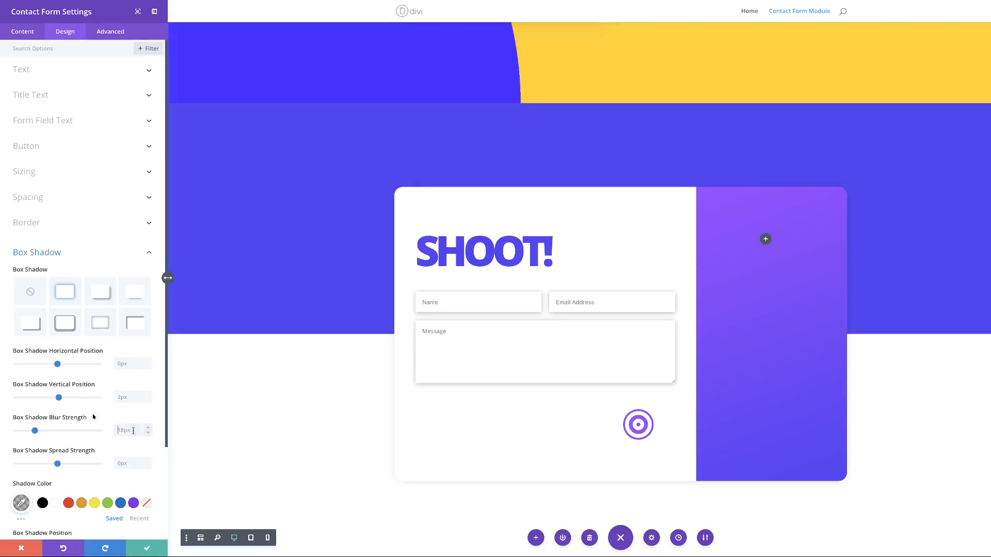
type("36")
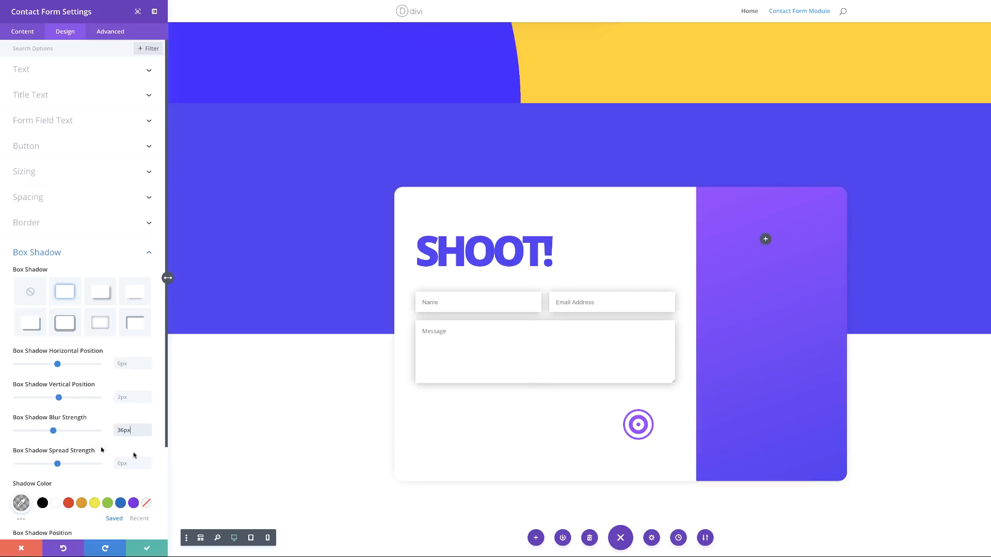
left_click(128, 464)
type("-14")
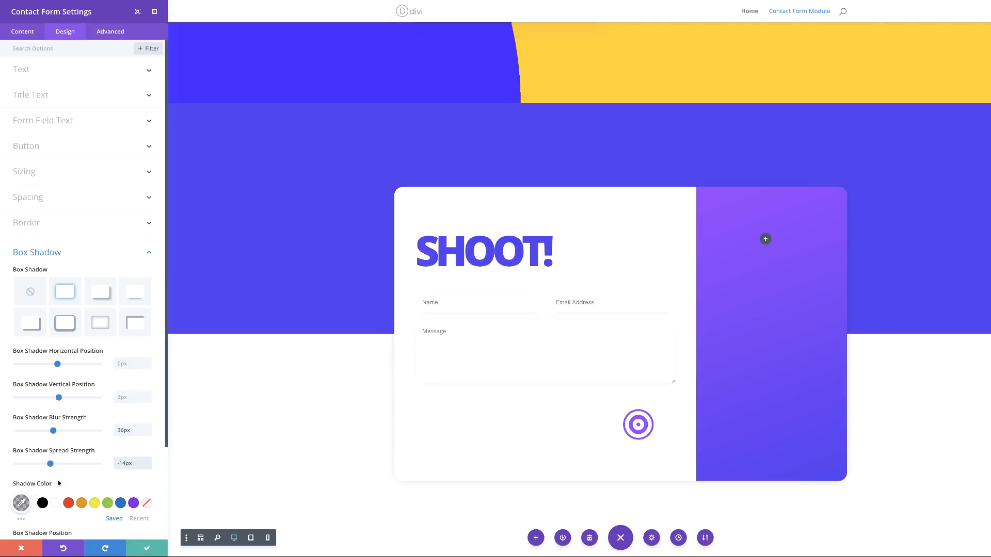
left_click(147, 548)
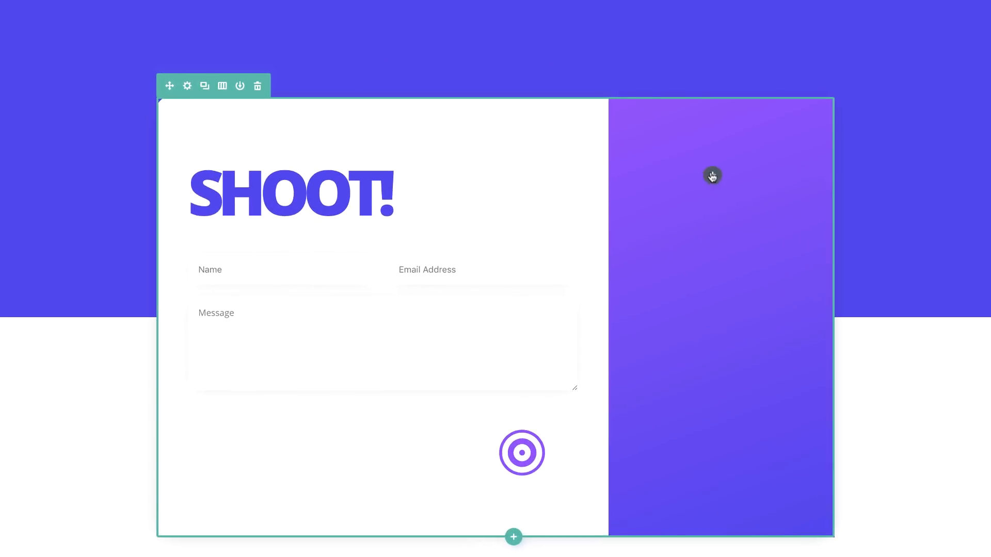
Step: Insert a Text module in the purple column reading 'Contact Information'
left_click(712, 176)
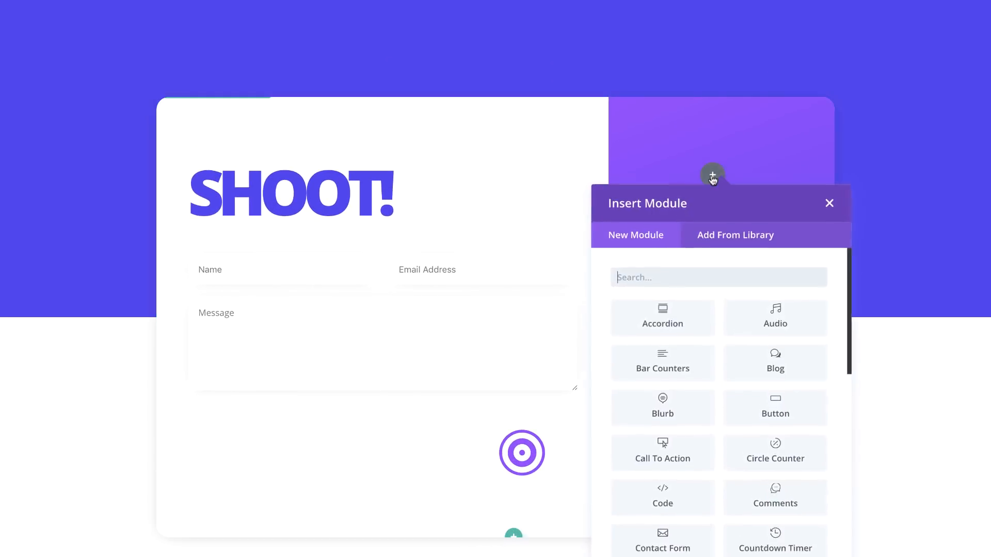
left_click(695, 278)
type("text")
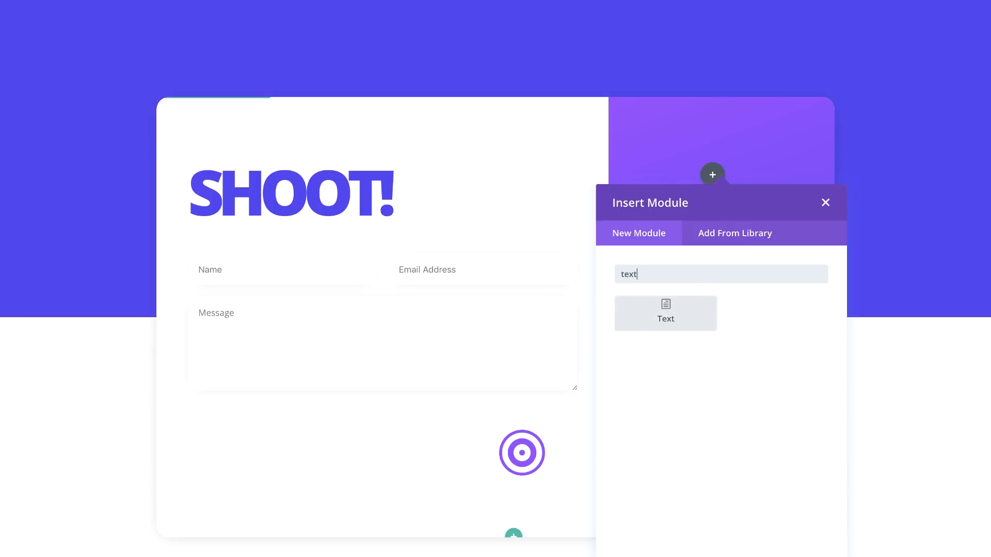
left_click(685, 333)
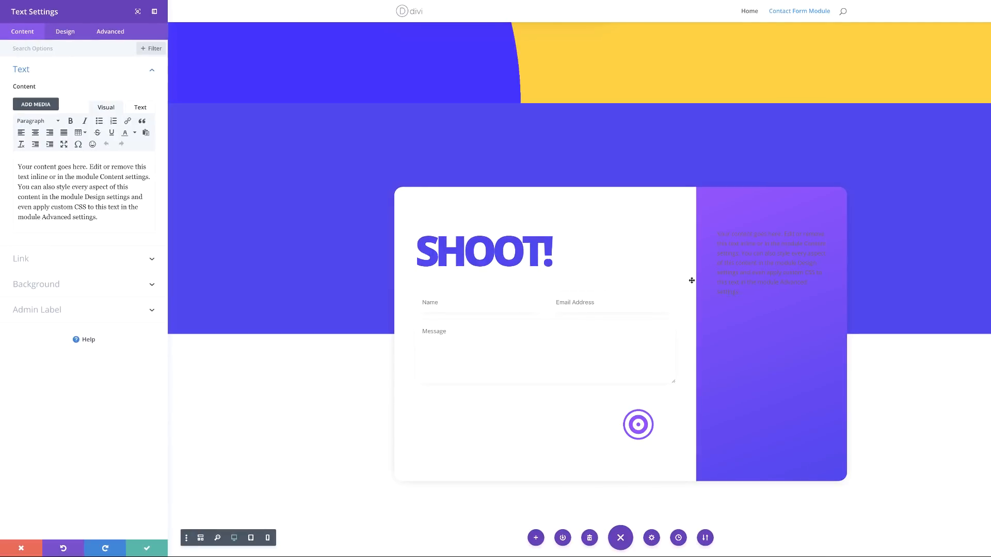
key("ctrl+a")
type("Contact Information")
left_click(67, 32)
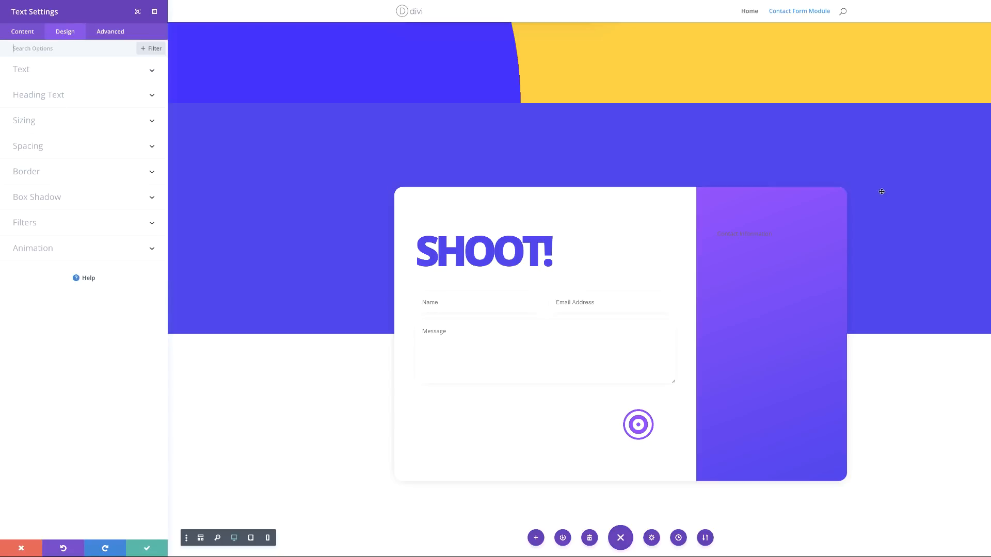
Step: Make the Contact Information heading Ultra Bold, white and uppercase
left_click(50, 72)
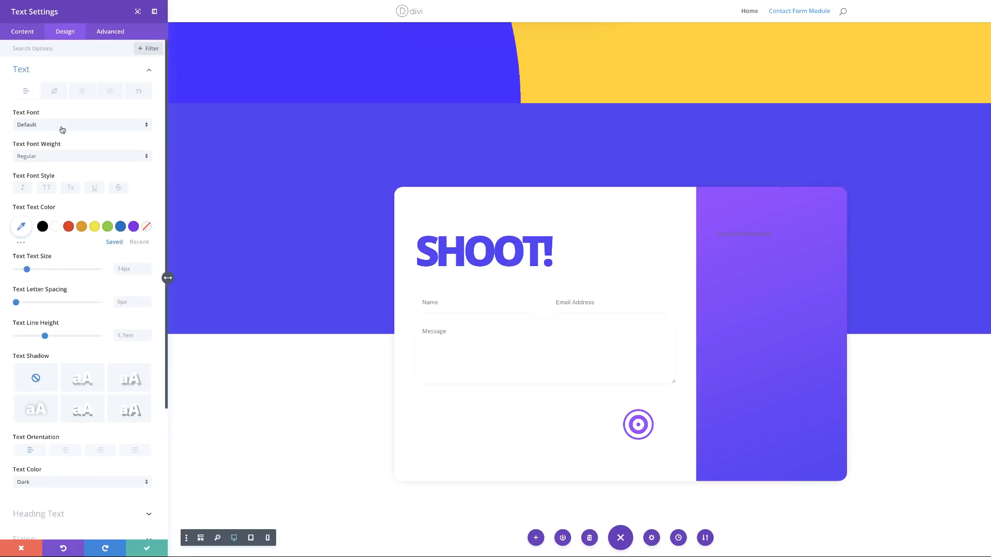
left_click(48, 157)
left_click(56, 221)
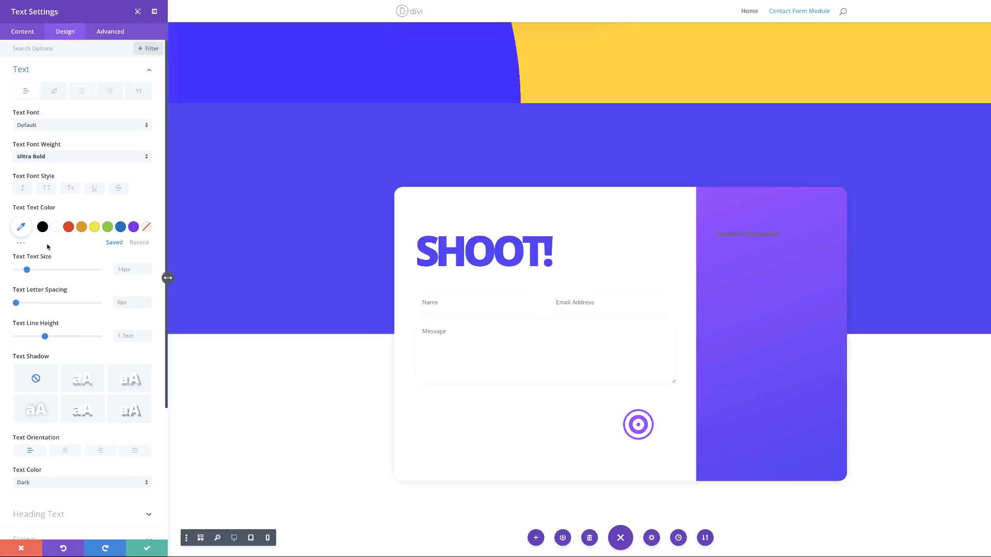
left_click(56, 230)
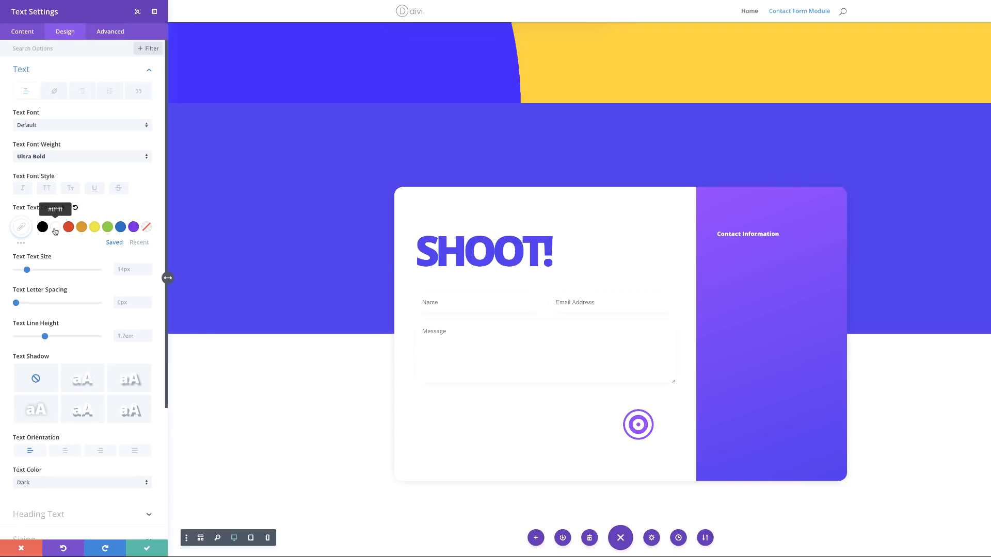
left_click(48, 192)
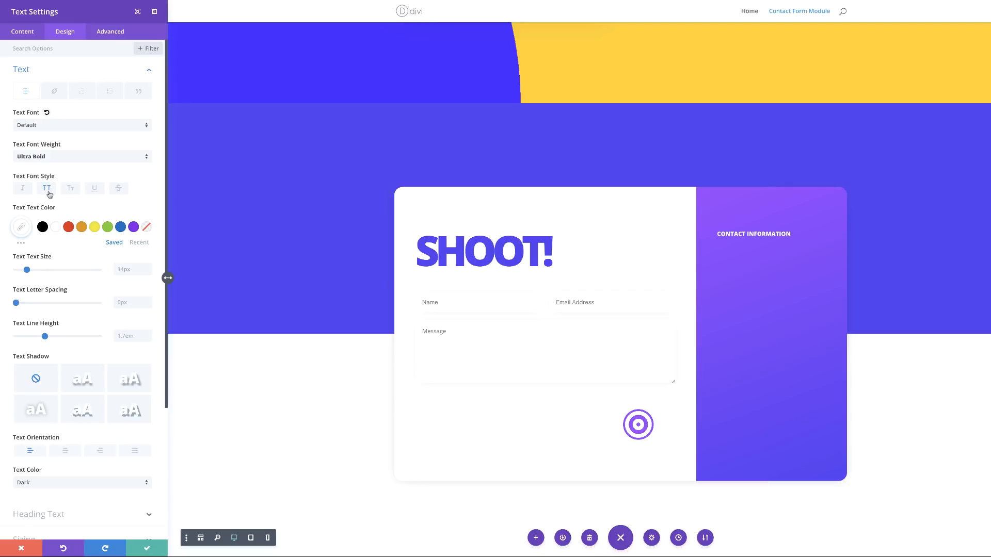
Step: Set the heading to 20px with -1px letter spacing and save the module
left_click(127, 269)
type("23px")
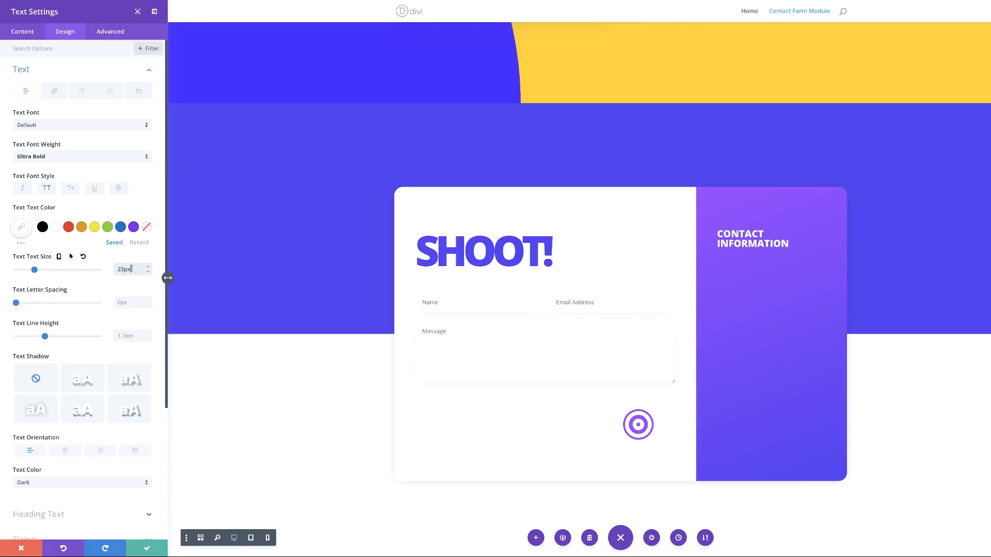
left_click_drag(35, 270, 32, 269)
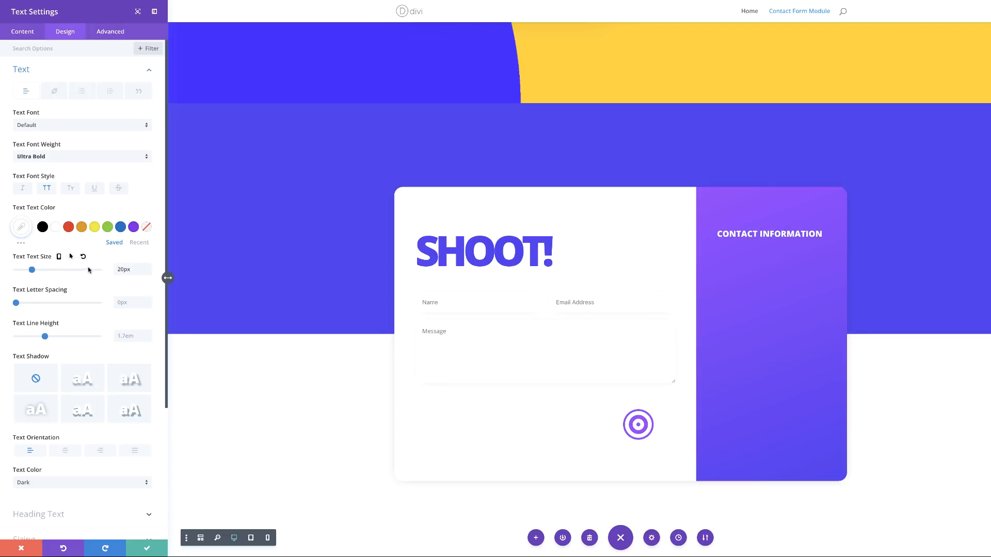
left_click(124, 302)
type("-1px")
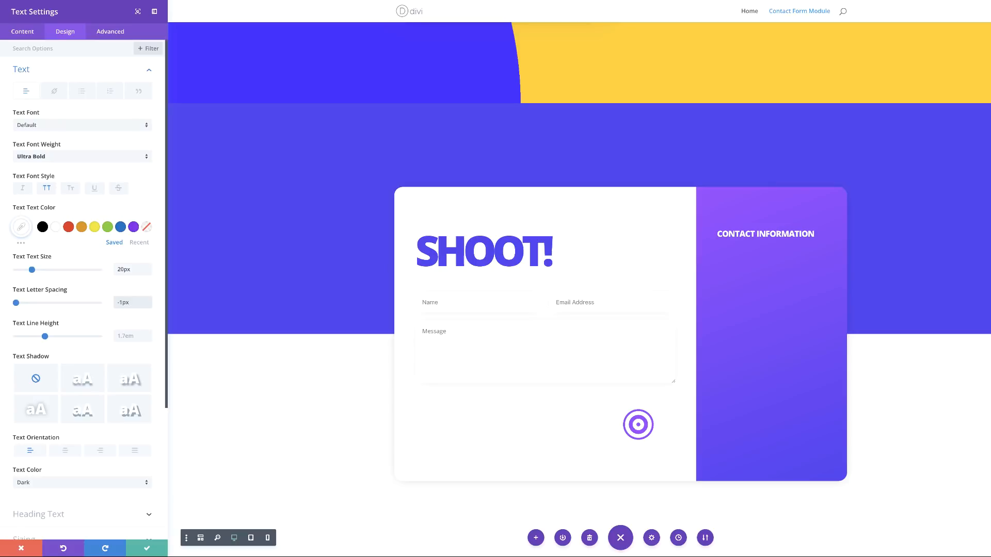
left_click(144, 548)
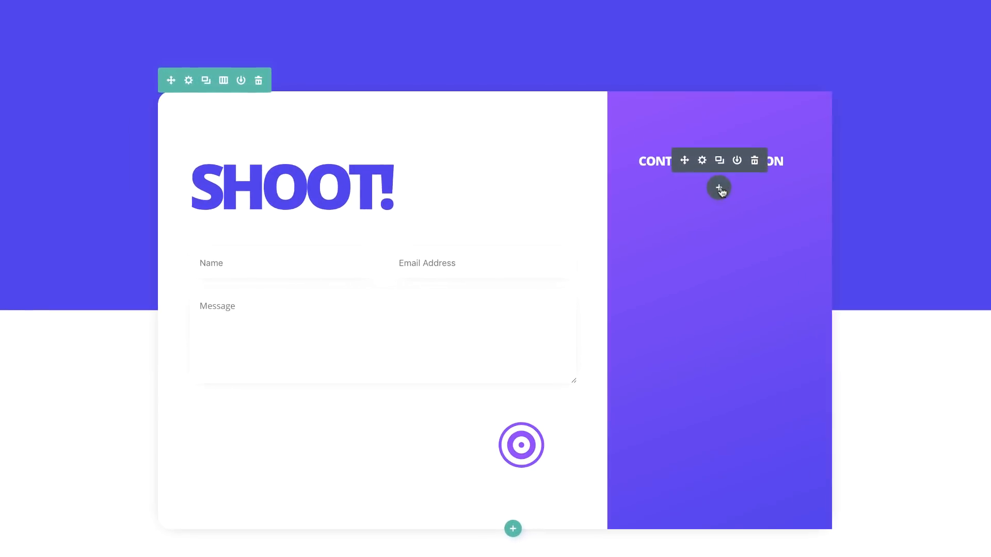
left_click(769, 253)
Step: Insert a Blurb module titled 'Street 123, San Francisco' under the heading
type("bl")
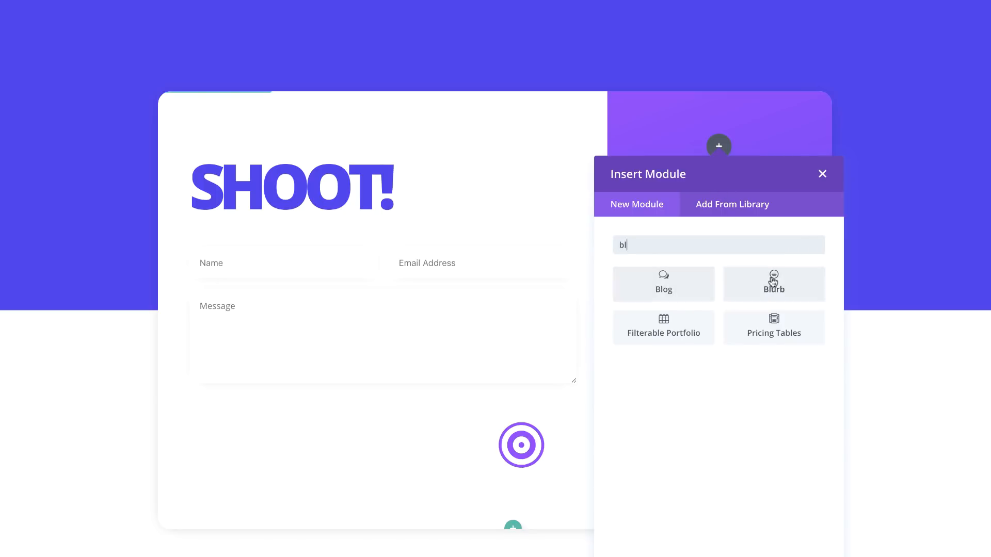
left_click(773, 282)
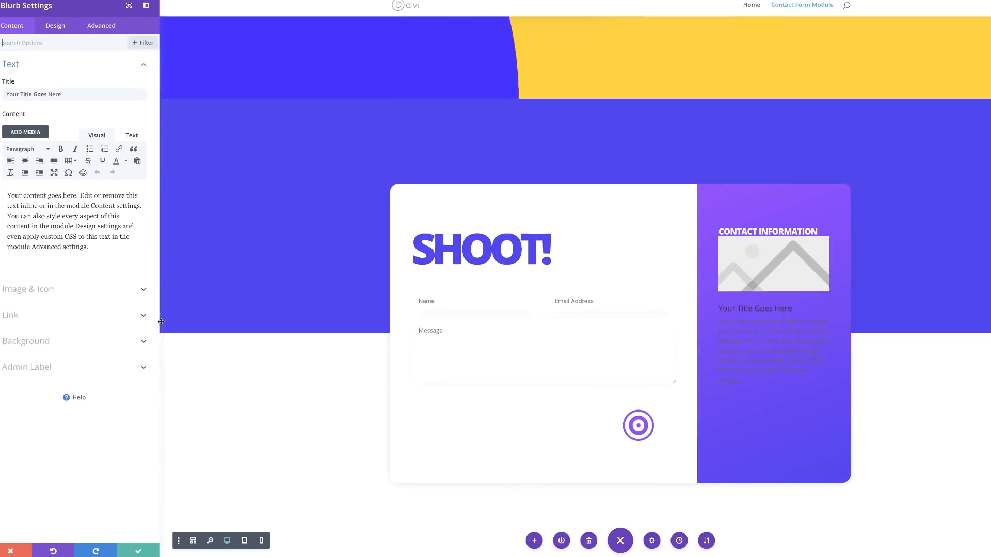
left_click_drag(139, 94, 0, 92)
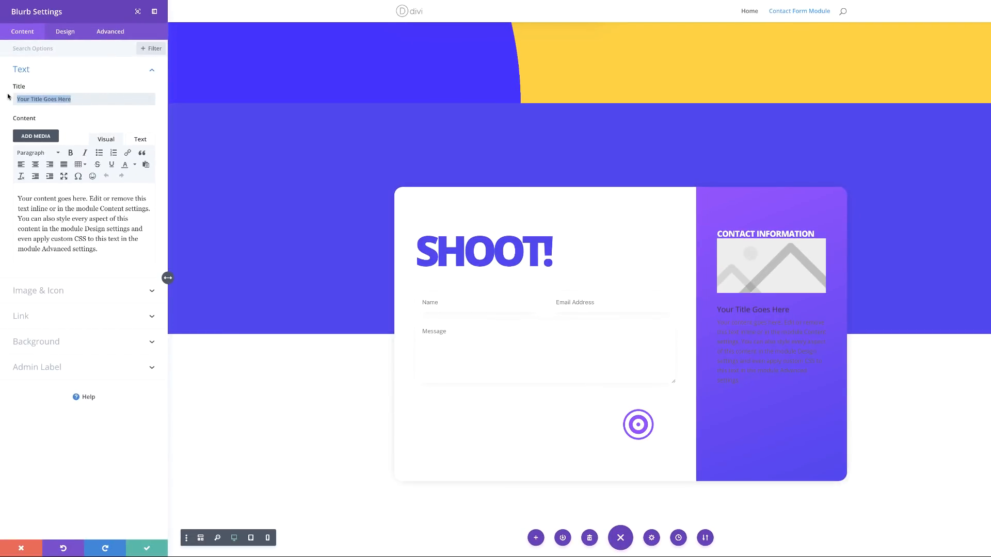
type("Street 123, San Francisco")
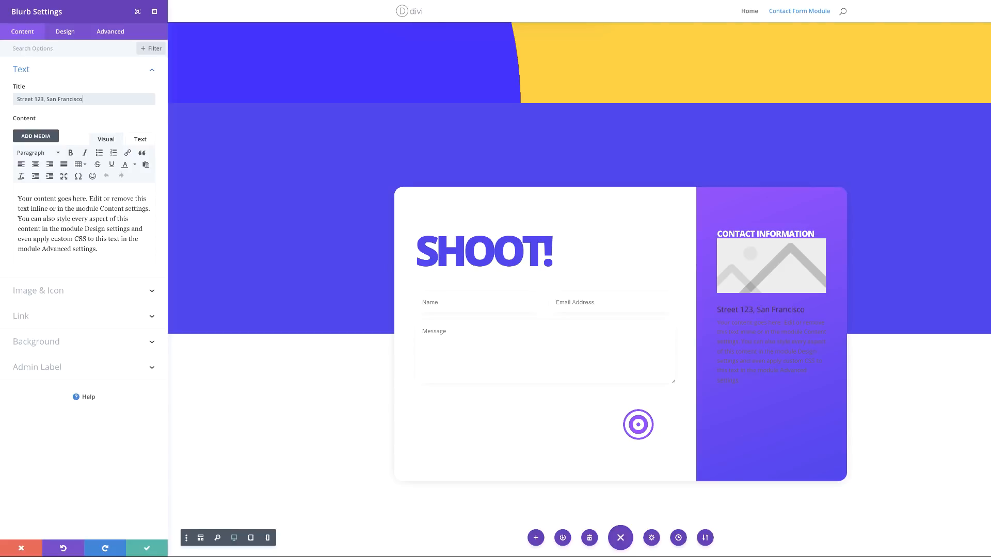
Step: Switch the blurb to Use Icon and pick the pushpin icon
left_click(37, 292)
left_click(34, 129)
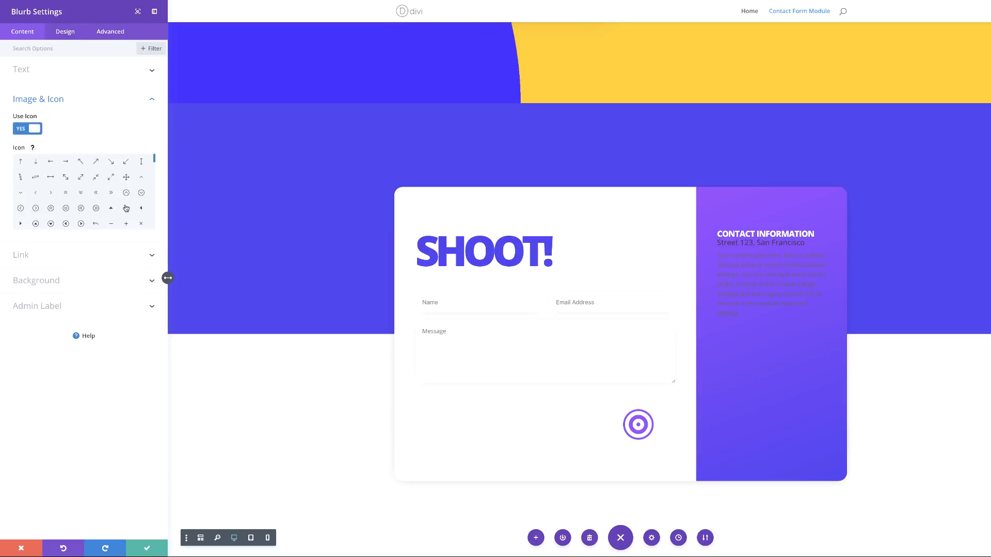
left_click_drag(154, 158, 158, 181)
left_click(111, 203)
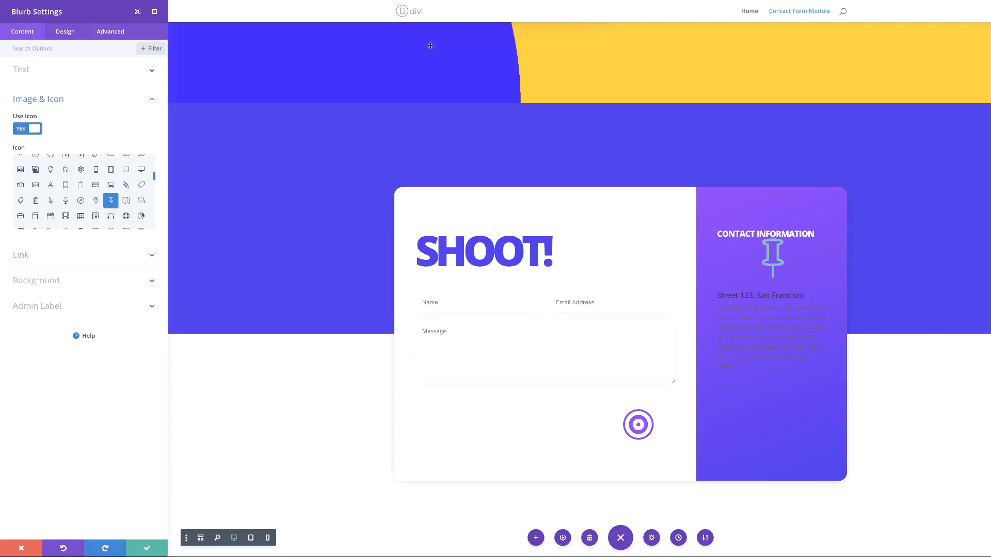
Step: Make the pushpin icon white and place it left of the blurb text
left_click(64, 32)
left_click(57, 73)
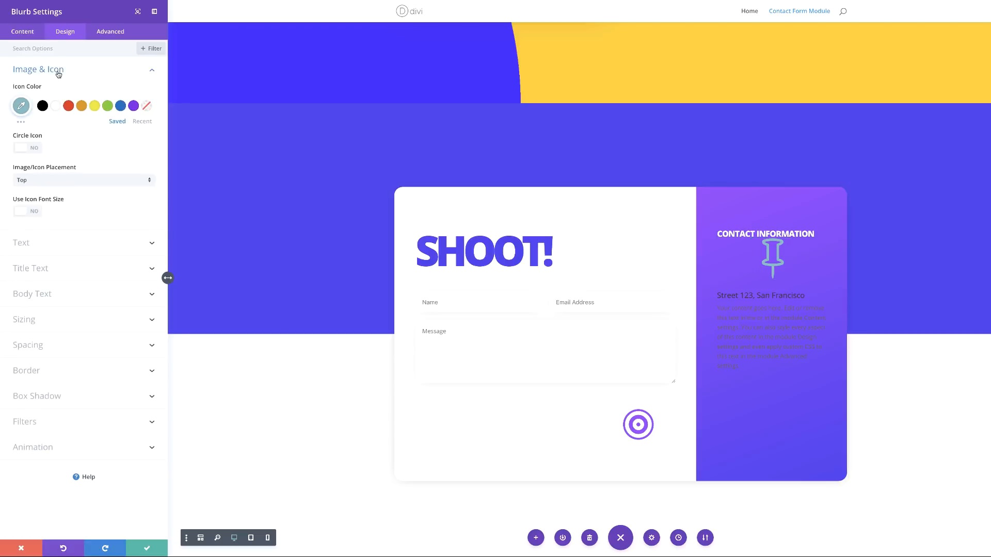
left_click(55, 110)
left_click(37, 181)
left_click(41, 202)
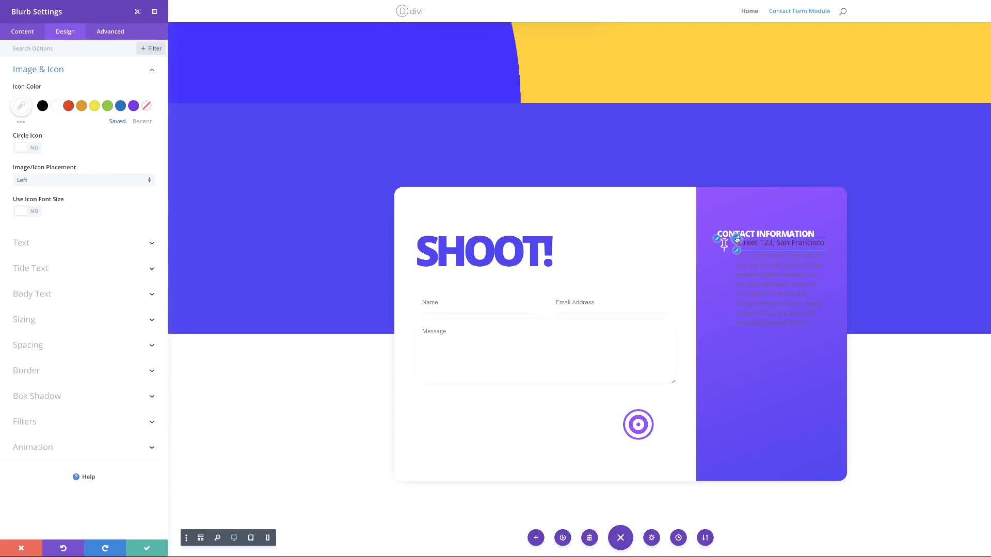
Step: Style the blurb title white at 15px text size
left_click(737, 241)
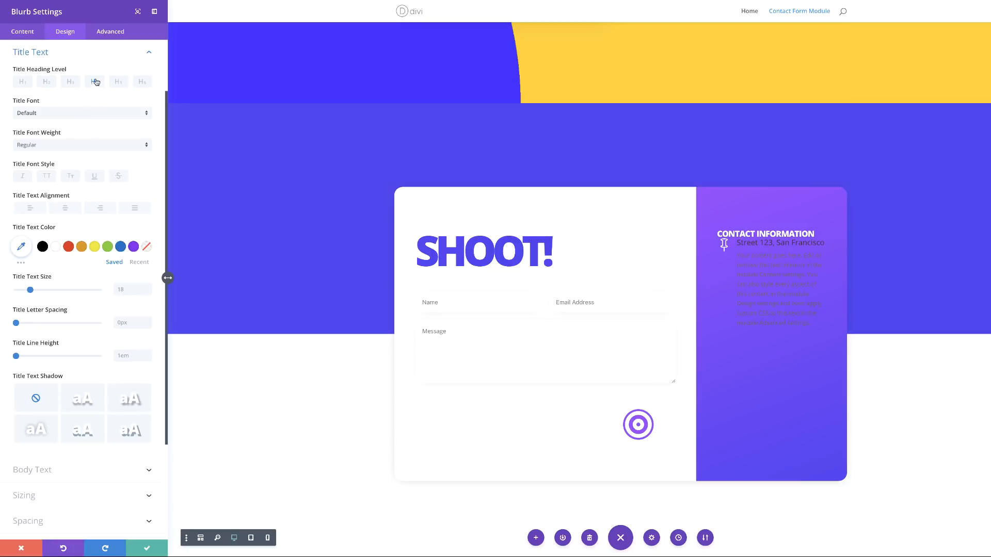
left_click(57, 250)
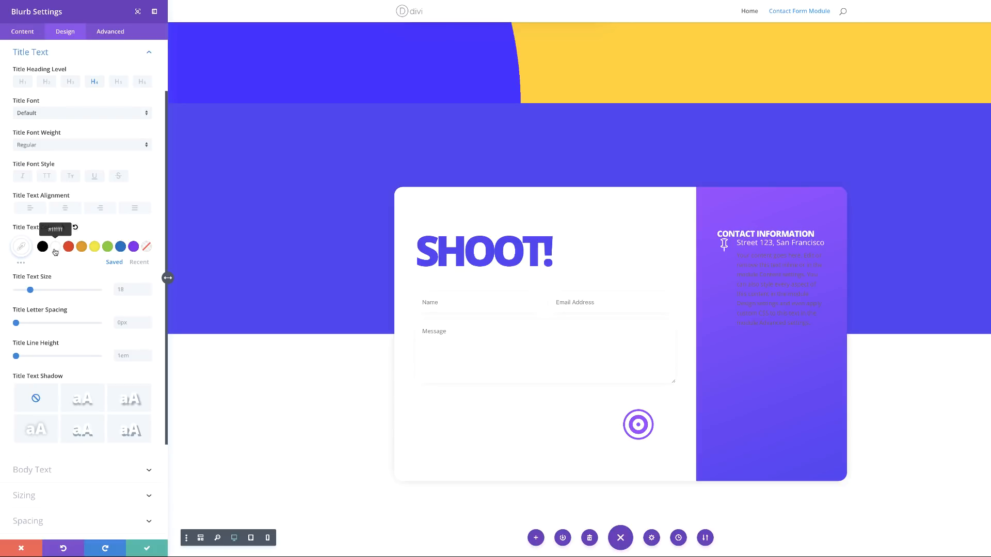
left_click(116, 293)
type("15")
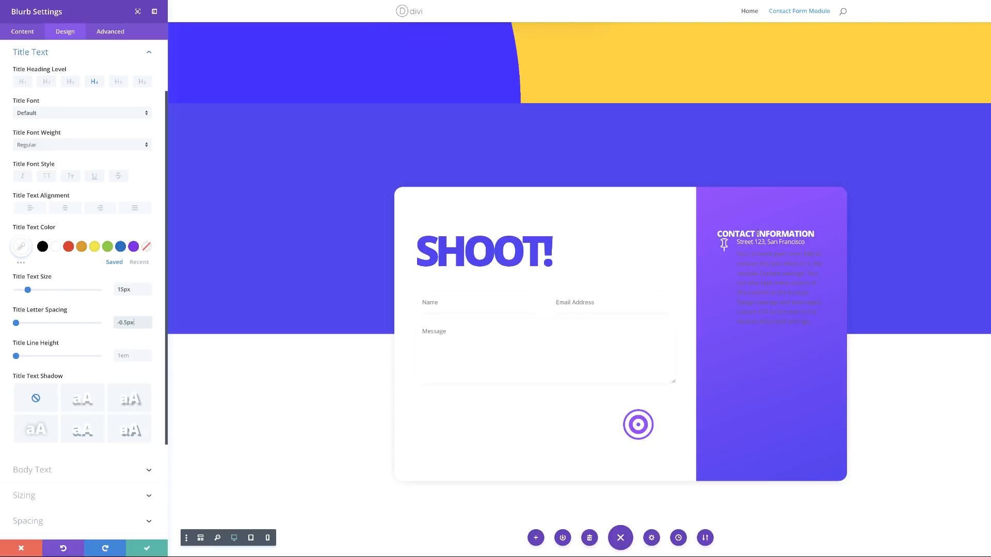
Step: Give the address blurb a 120px custom top margin
scroll(97, 464, "down", 5)
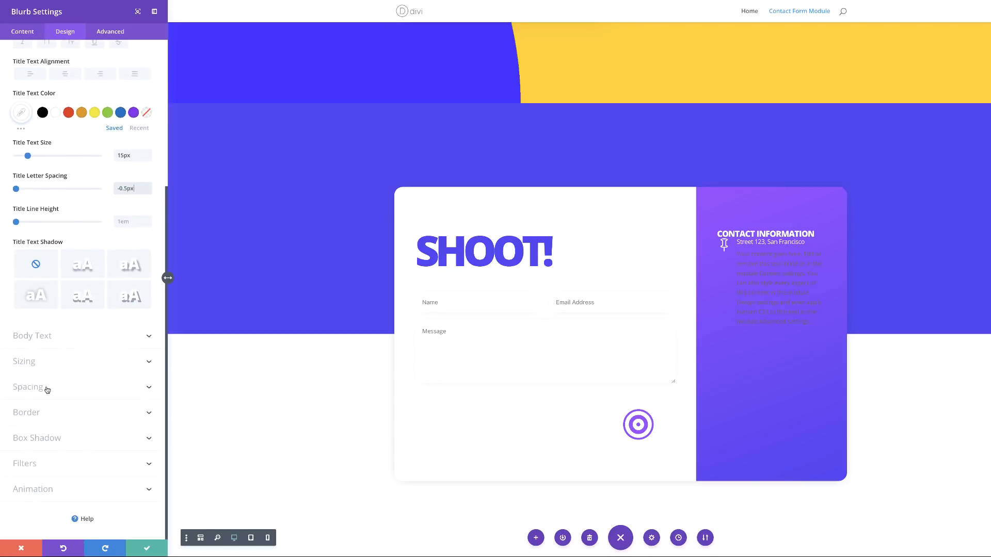
left_click(46, 387)
left_click(25, 231)
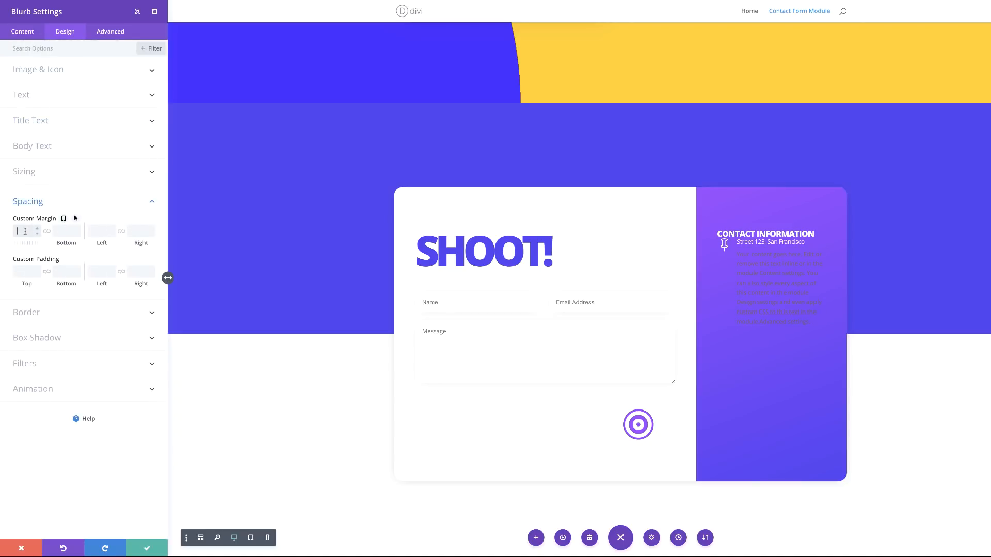
type("120px")
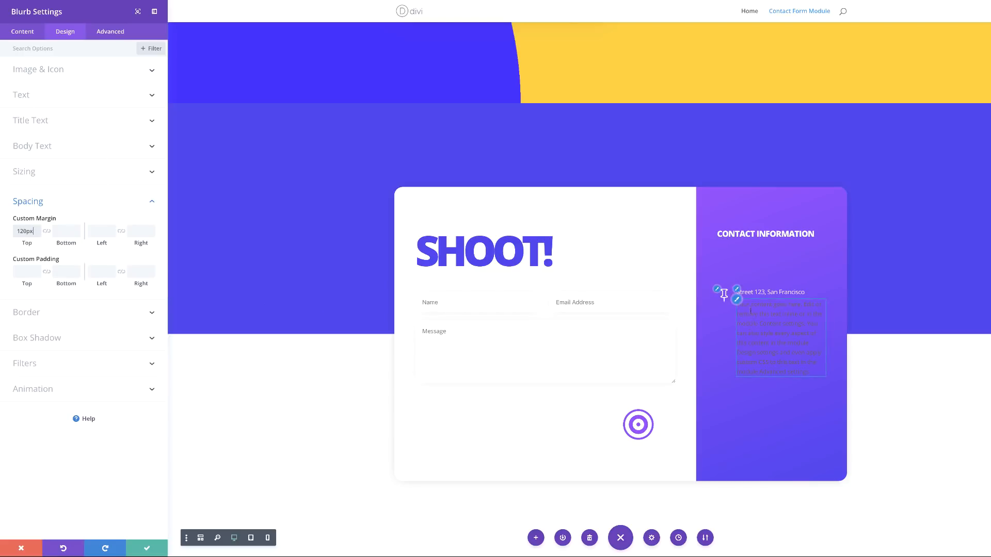
left_click(24, 32)
Step: Delete the address blurb's placeholder body paragraph, leaving only its title, and save the blurb
left_click(31, 70)
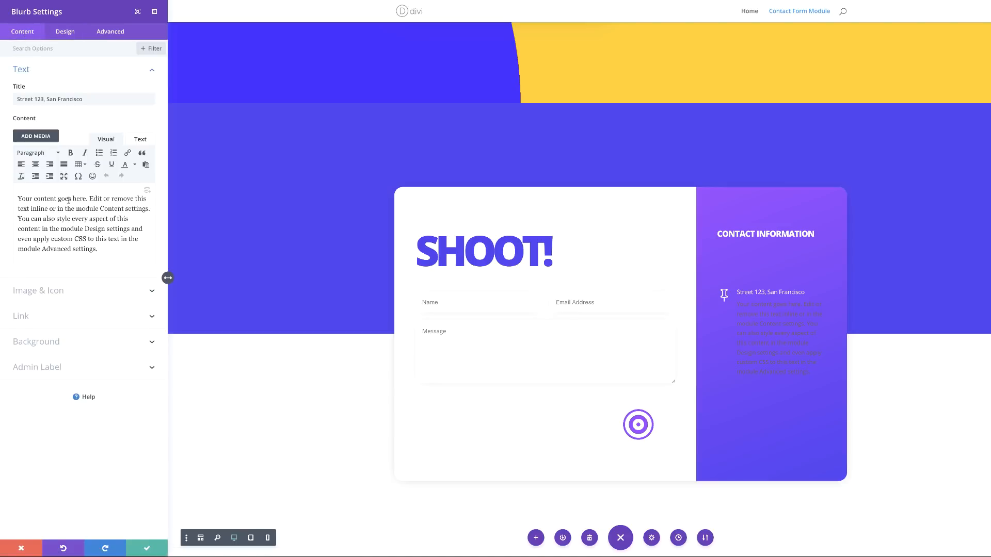
left_click_drag(103, 252, 12, 202)
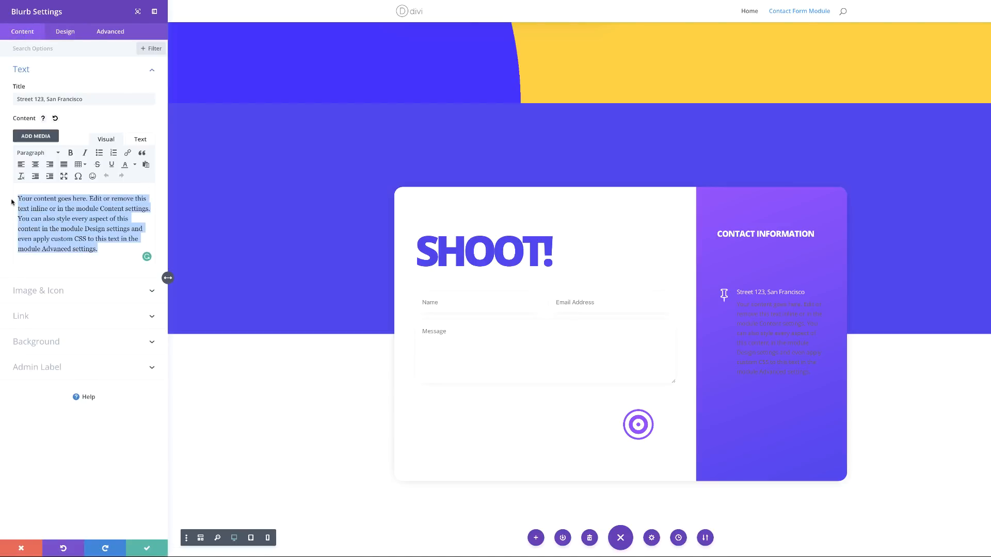
key("BackSpace")
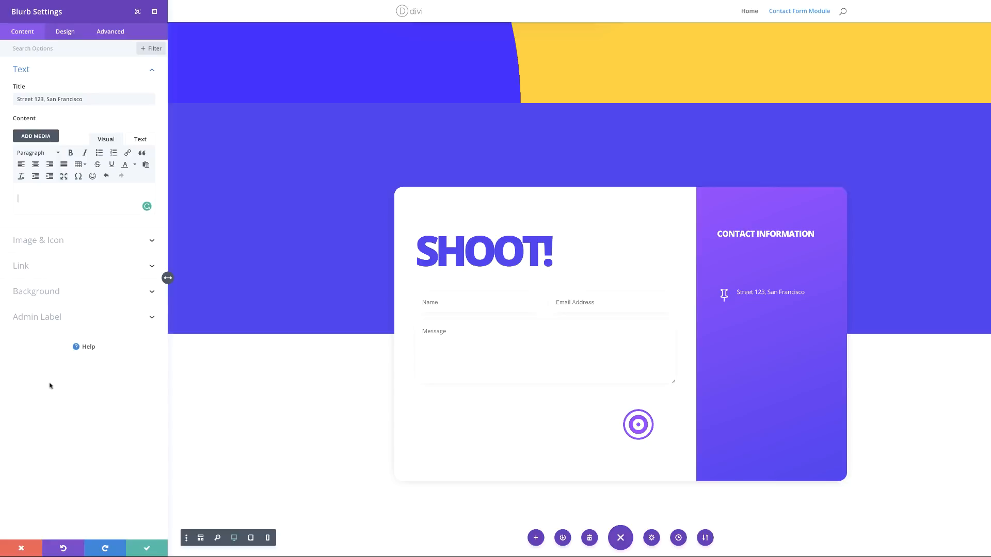
left_click(148, 549)
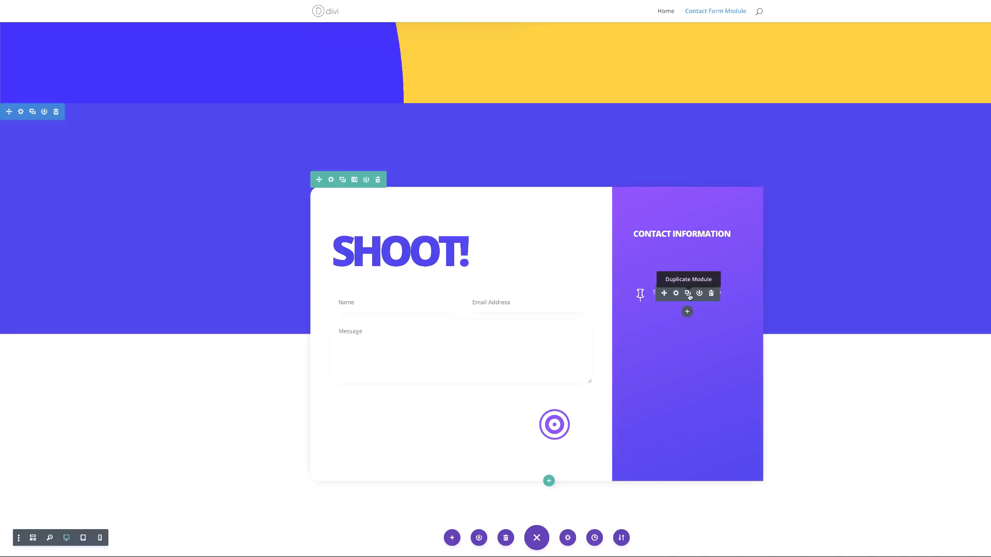
Step: Duplicate the address blurb twice and bring up the middle copy's settings
left_click(688, 293)
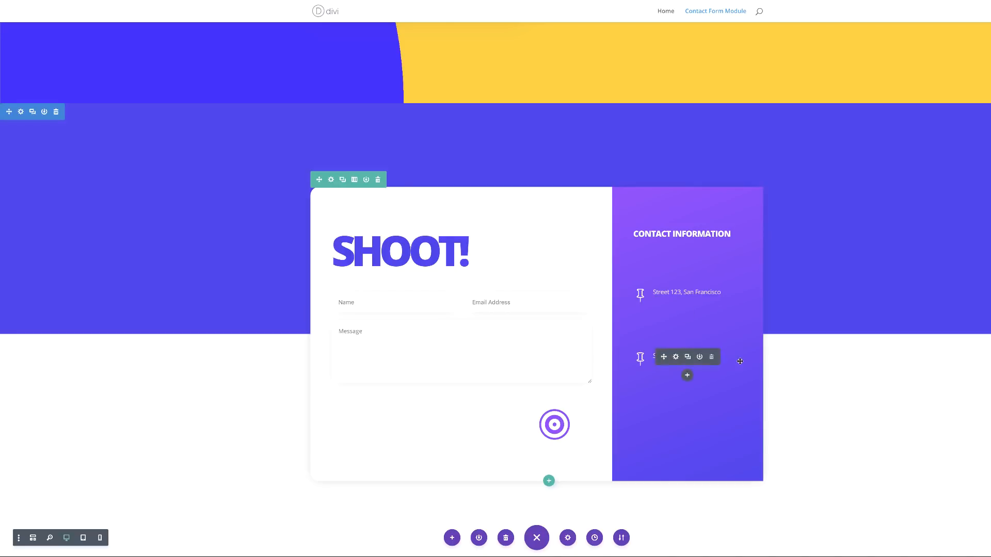
left_click(688, 356)
mouse_move(675, 360)
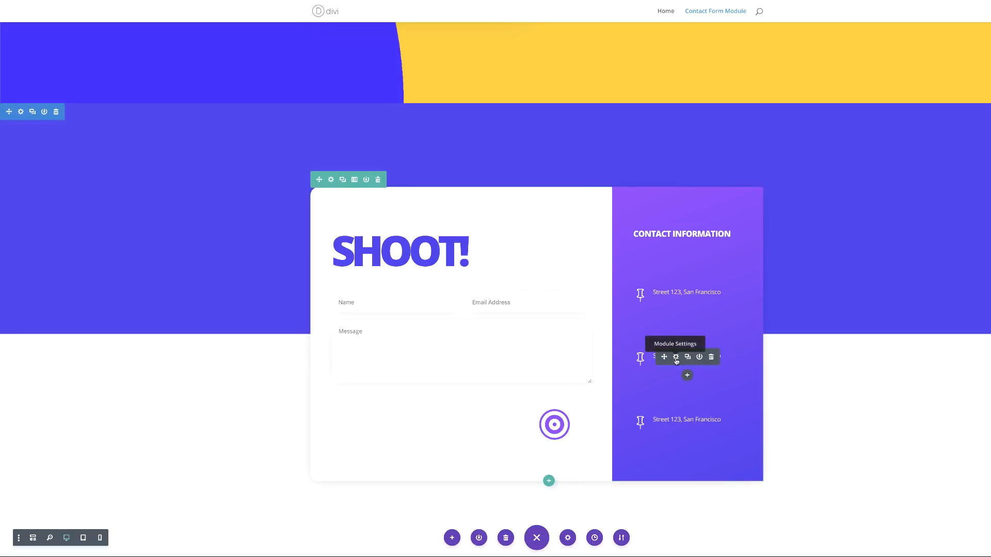
left_click(676, 357)
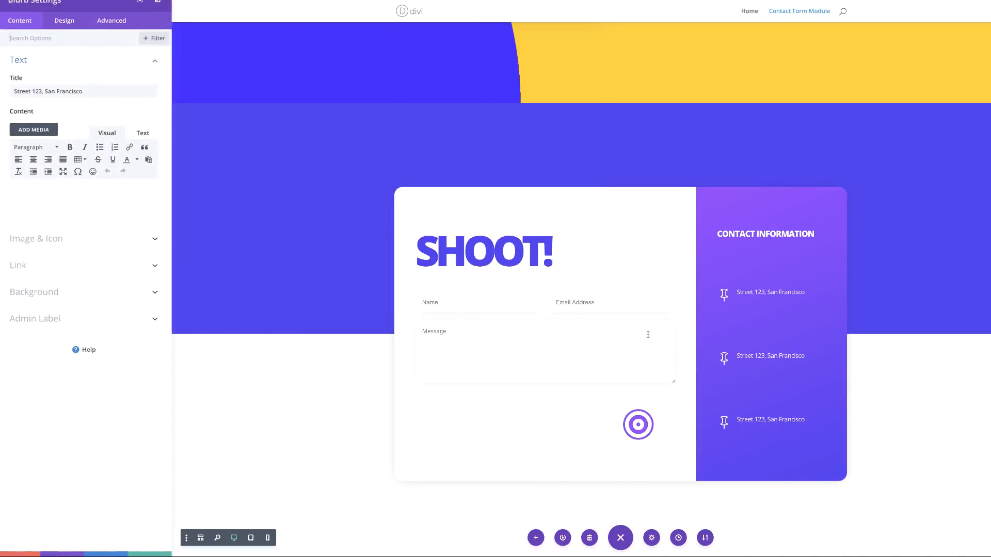
Step: Give the middle blurb an envelope icon and an email address title, then save it
left_click(58, 242)
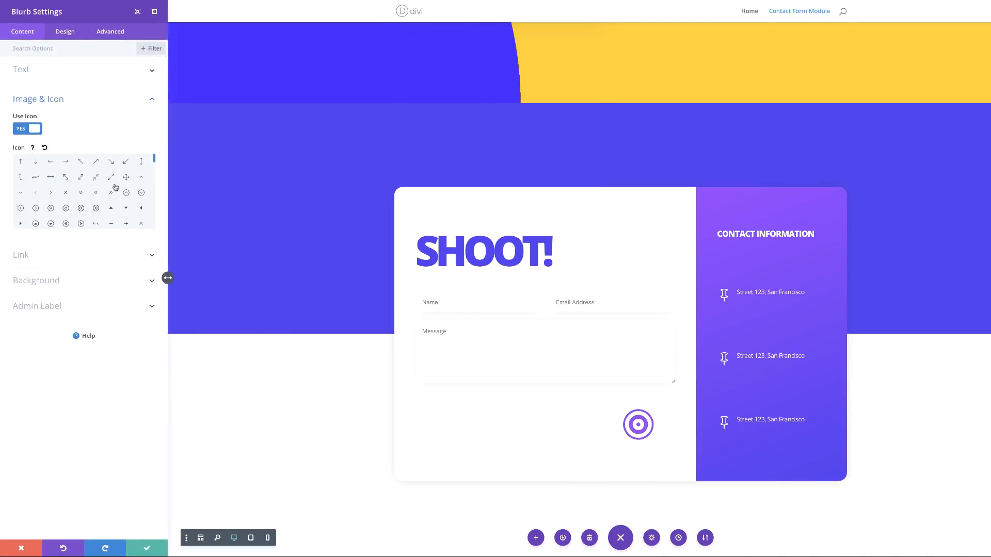
left_click_drag(154, 157, 158, 168)
left_click_drag(158, 168, 161, 178)
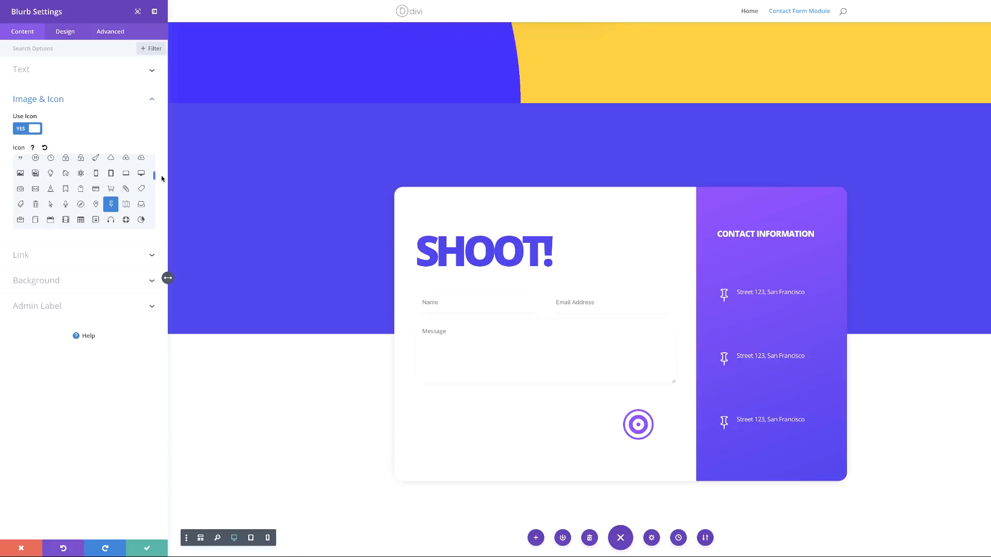
left_click(35, 189)
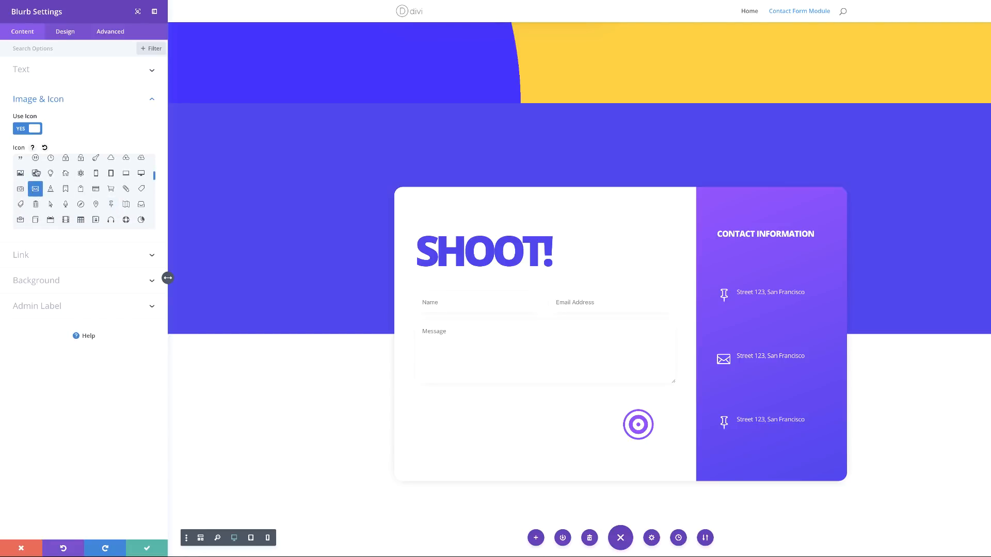
left_click(153, 72)
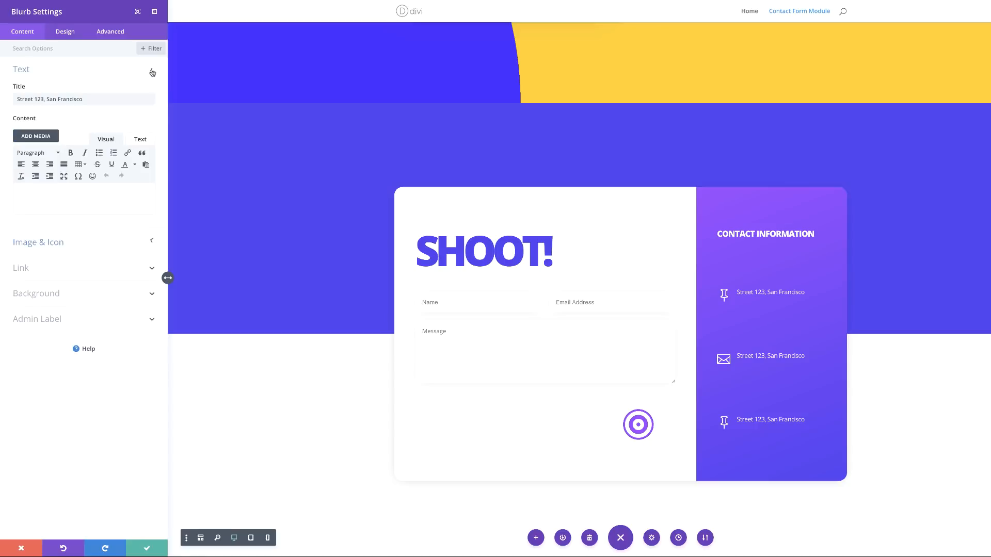
left_click_drag(92, 95, 6, 101)
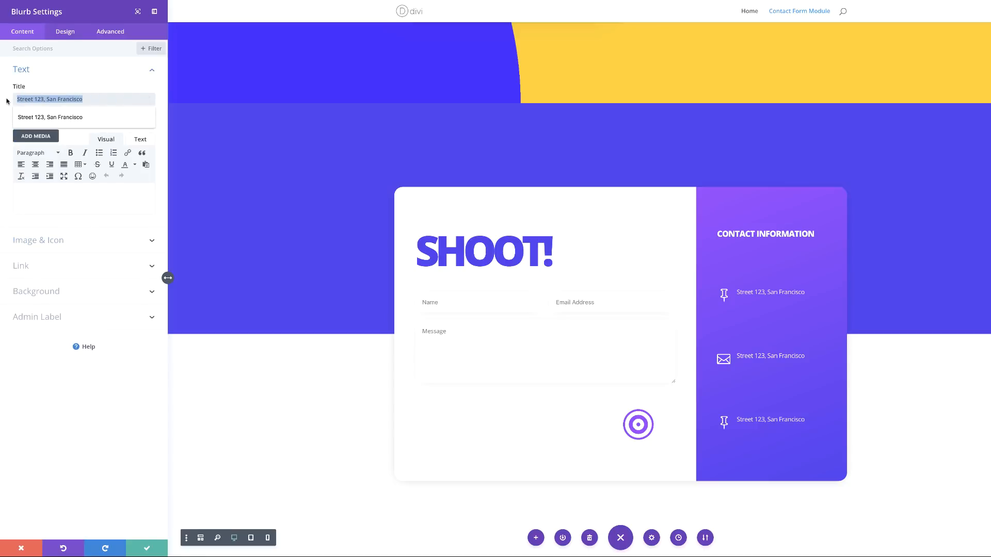
key("ctrl+v")
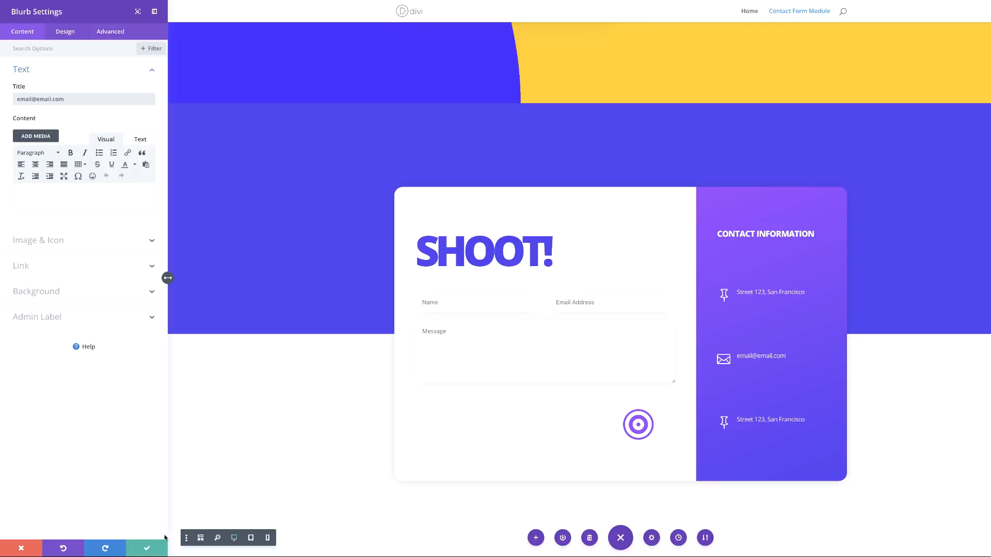
left_click(148, 550)
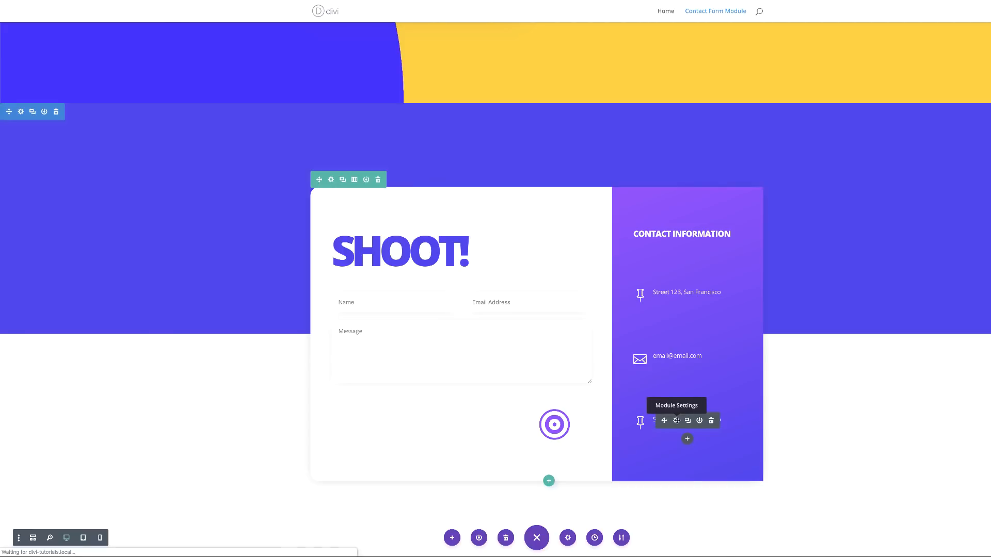
Step: Make the third blurb's title a phone number and set its top margin to 30px
left_click(676, 421)
left_click_drag(103, 99, 7, 101)
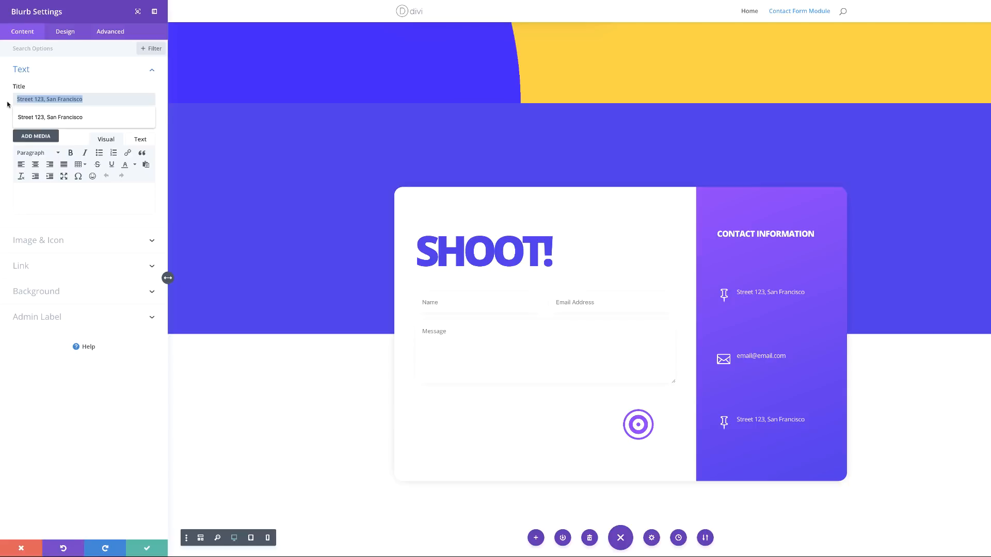
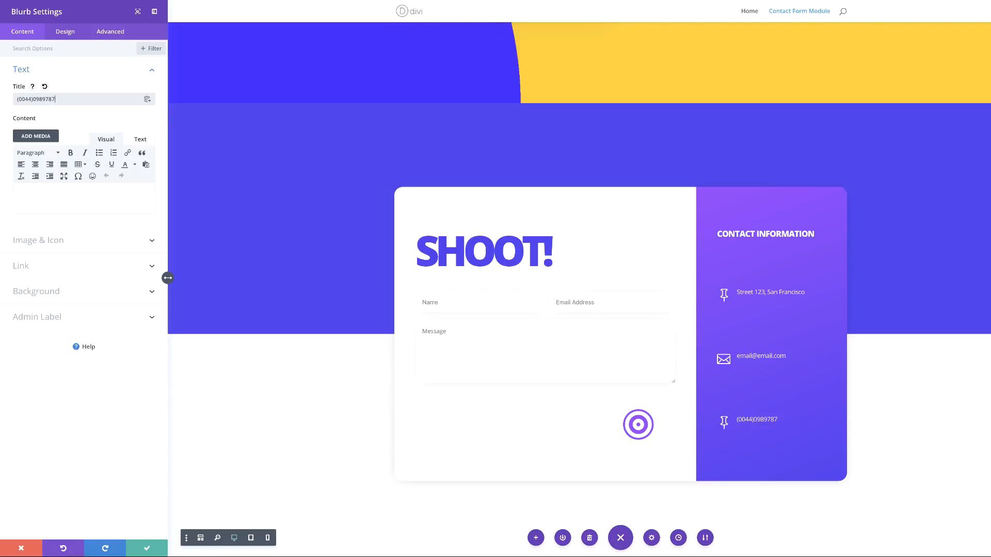
left_click(32, 99)
left_click(70, 33)
left_click(39, 197)
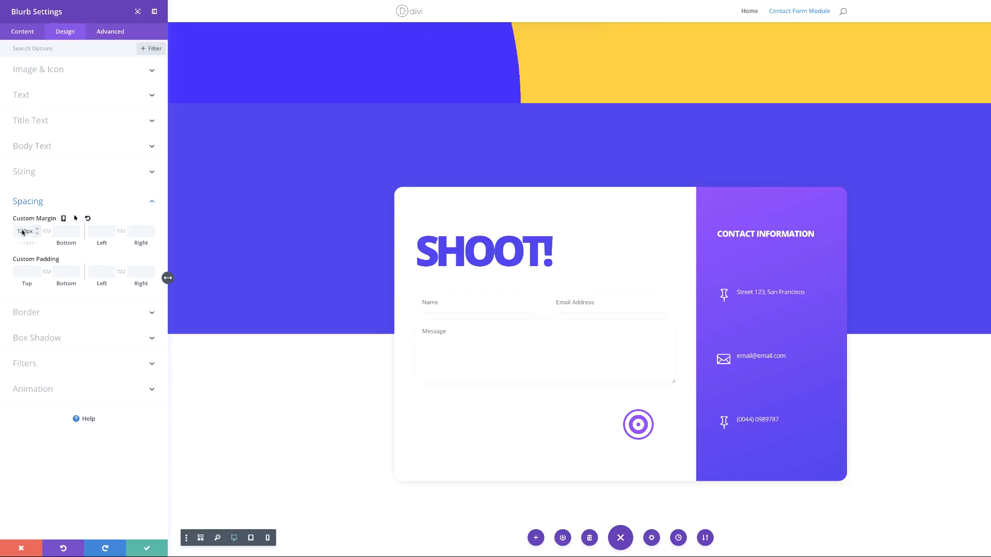
left_click_drag(23, 231, 11, 233)
type("3")
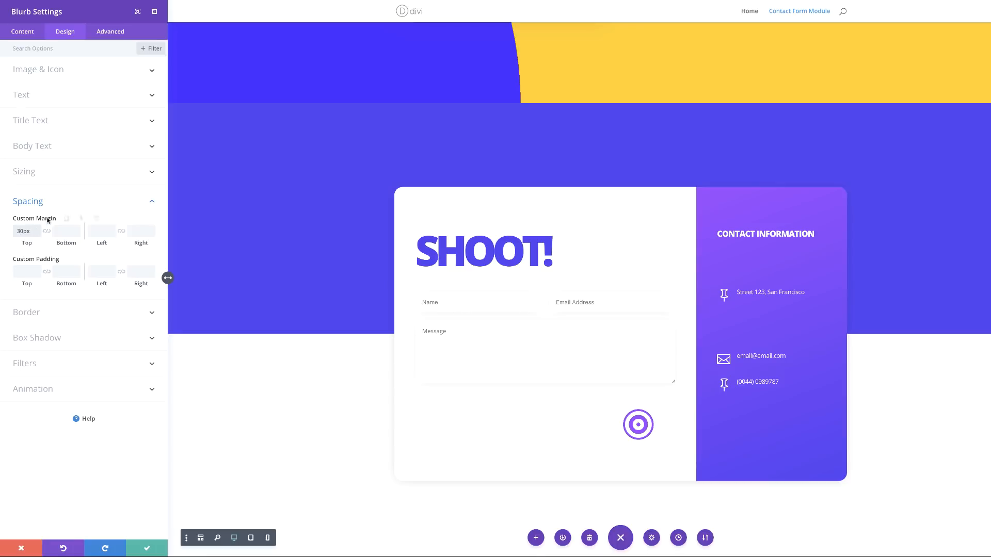
left_click(146, 550)
Step: Reduce the email blurb's top margin to 30px as well
mouse_move(673, 361)
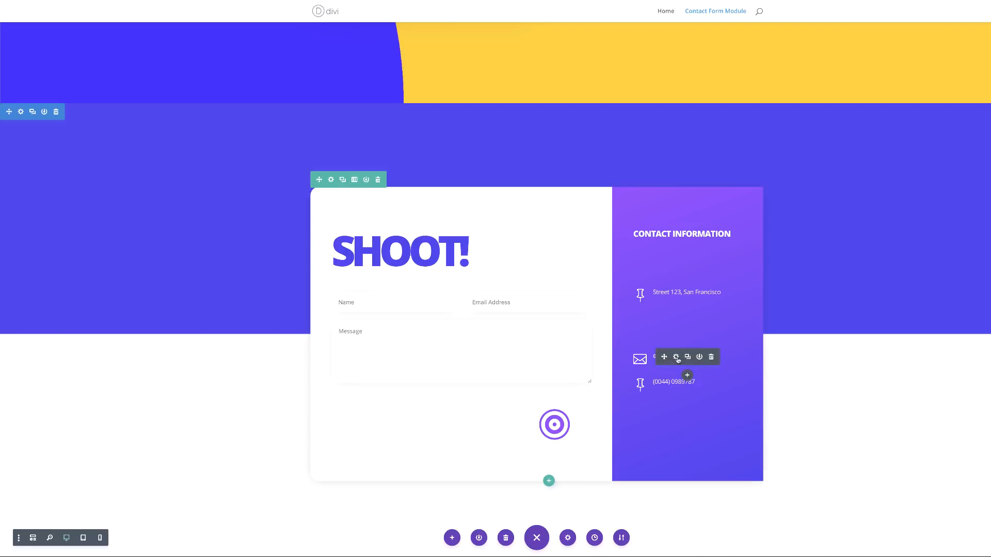
left_click(676, 357)
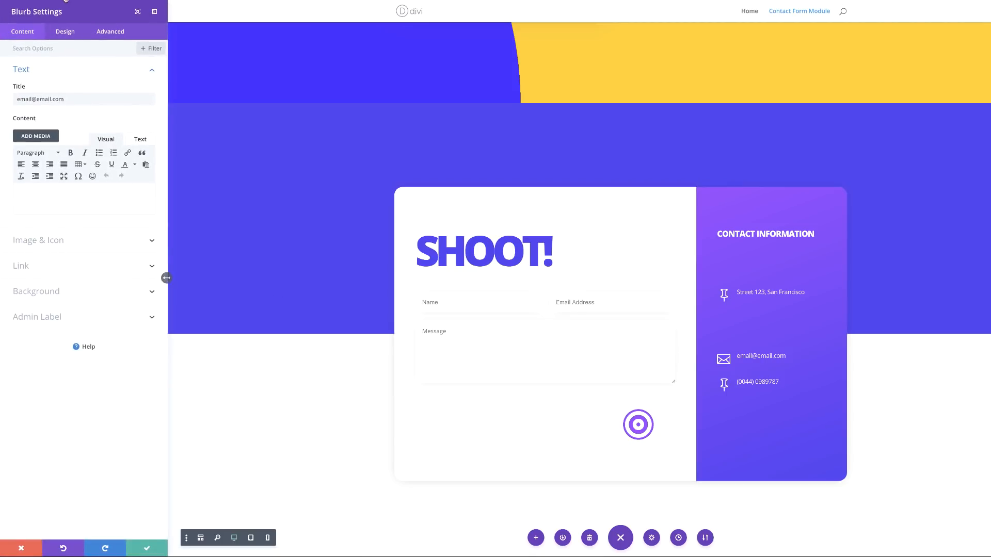
left_click(66, 32)
left_click(33, 200)
left_click(24, 230)
key("BackSpace")
key("BackSpace")
type("30")
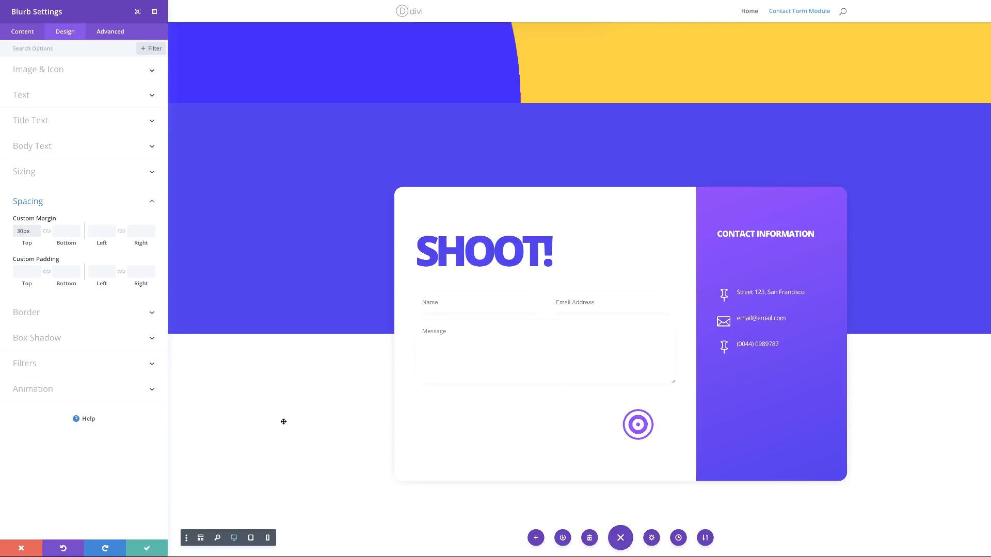
left_click(146, 548)
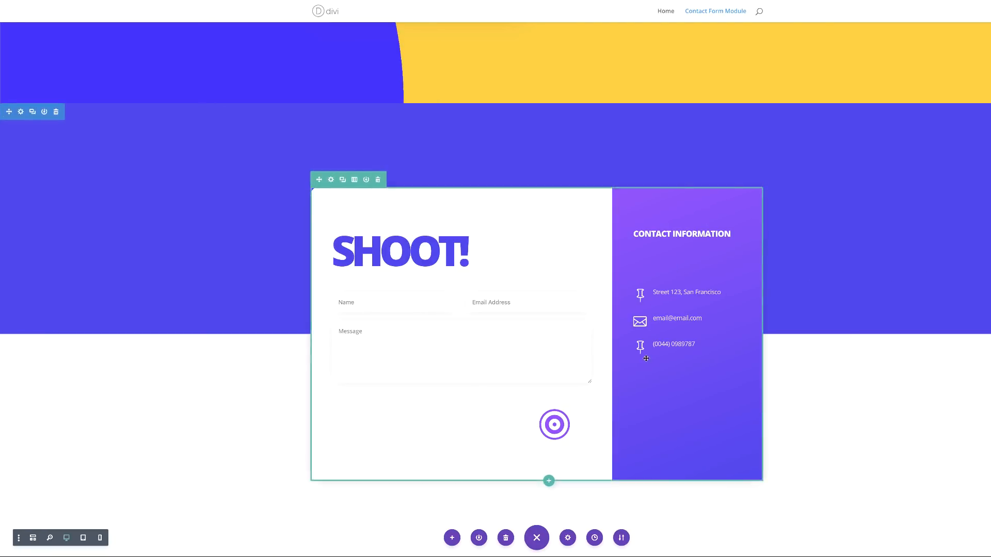
mouse_move(644, 344)
left_click(675, 345)
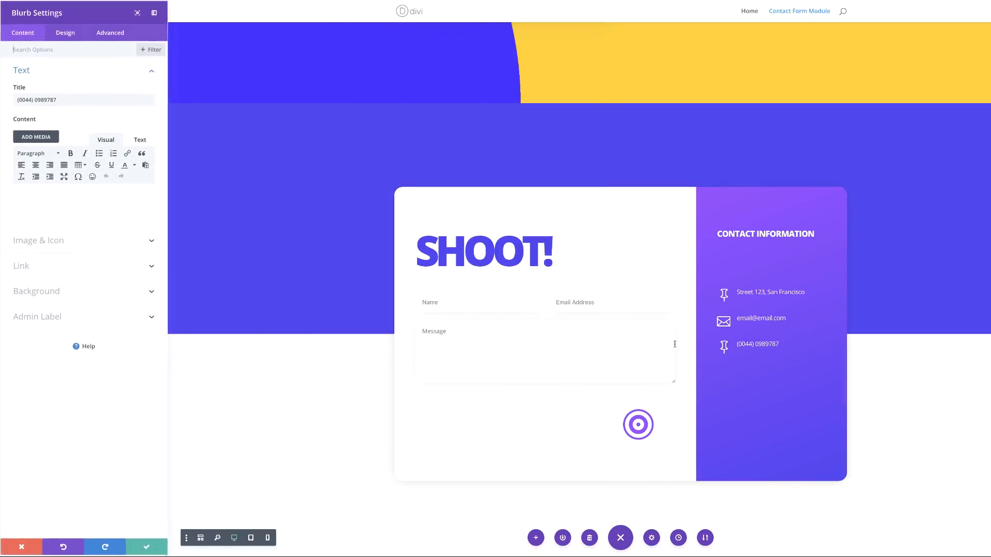
left_click(65, 242)
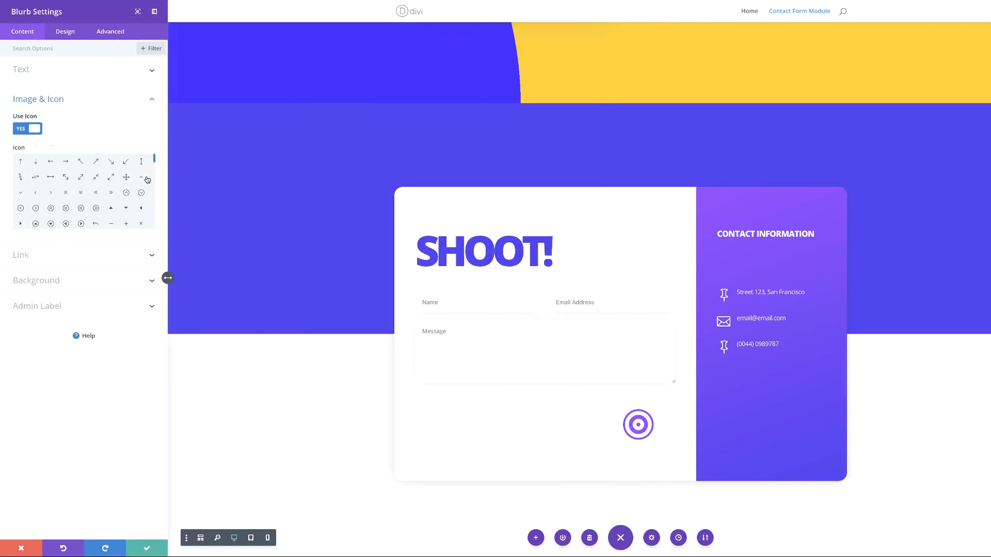
scroll(156, 163, "down", 1)
scroll(157, 163, "down", 3)
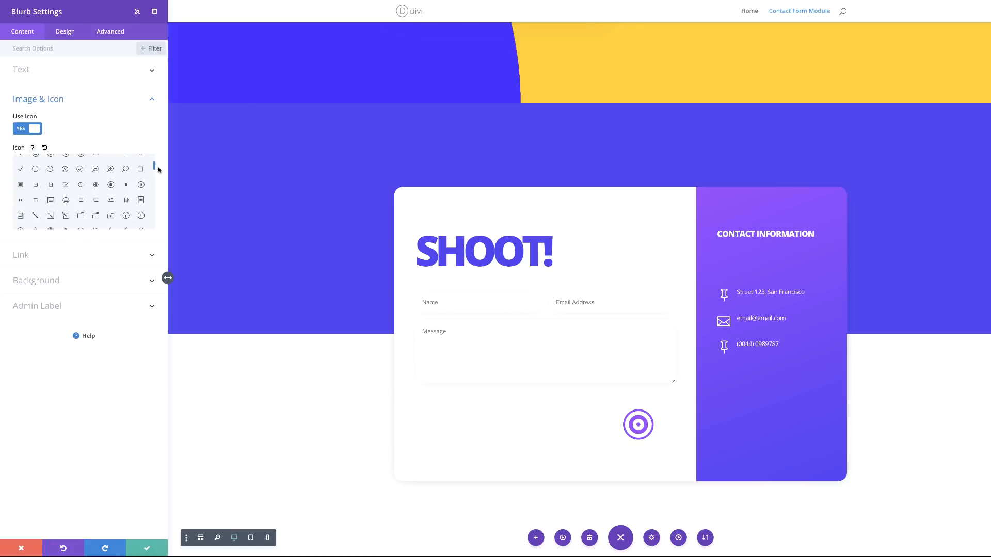
scroll(159, 170, "down", 3)
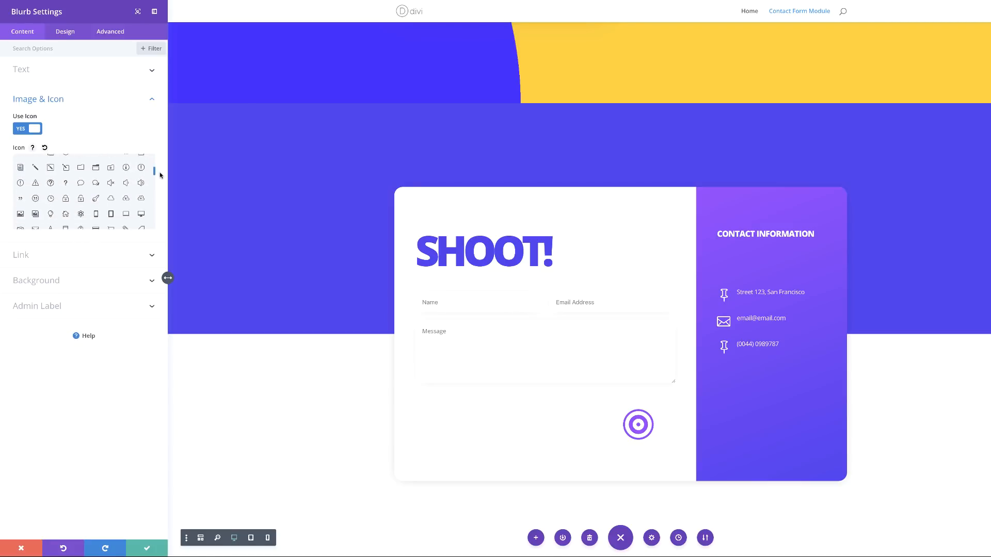
scroll(159, 174, "down", 3)
left_click(65, 216)
left_click(148, 548)
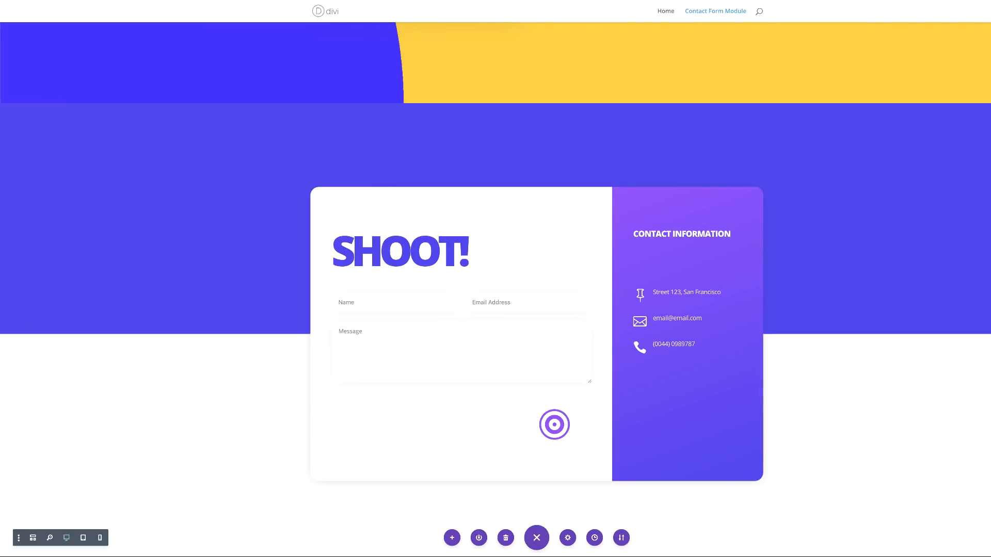
scroll(873, 378, "down", 2)
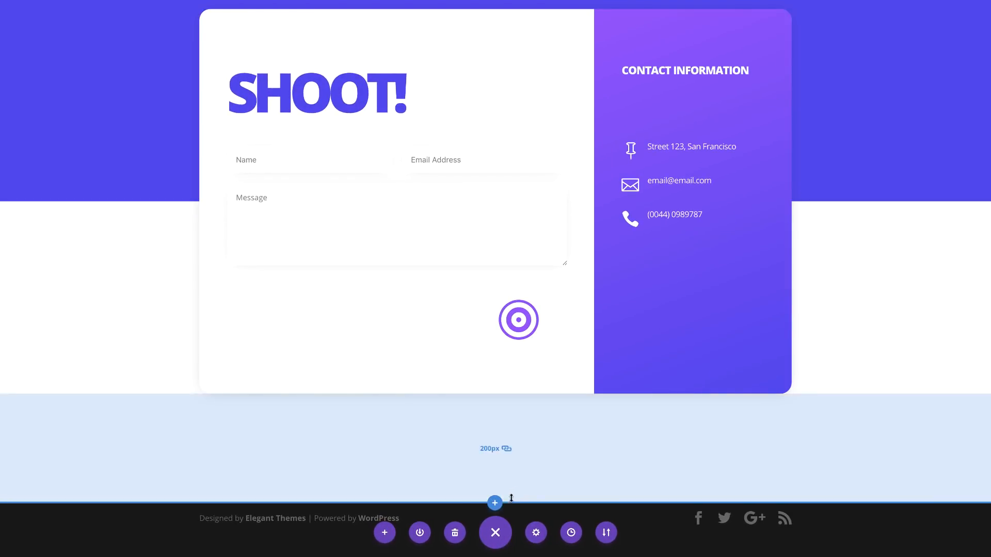
Step: Insert a regular section beneath the contact card without choosing a row layout
left_click(494, 503)
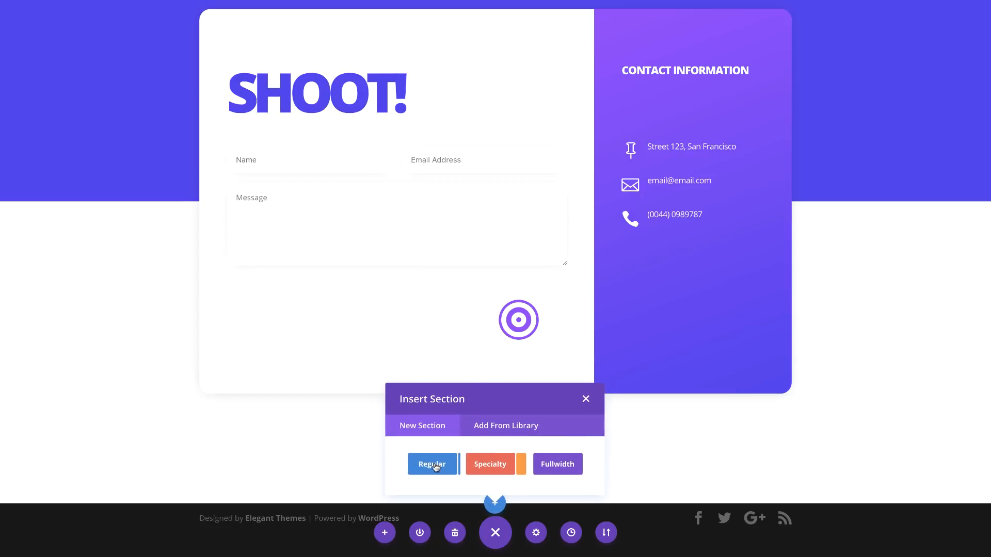
left_click(435, 465)
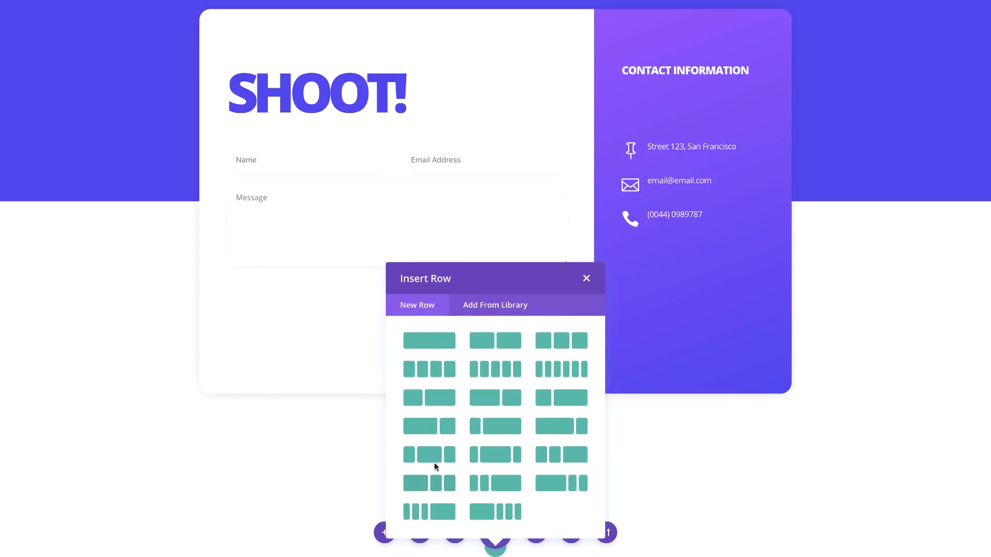
left_click(586, 278)
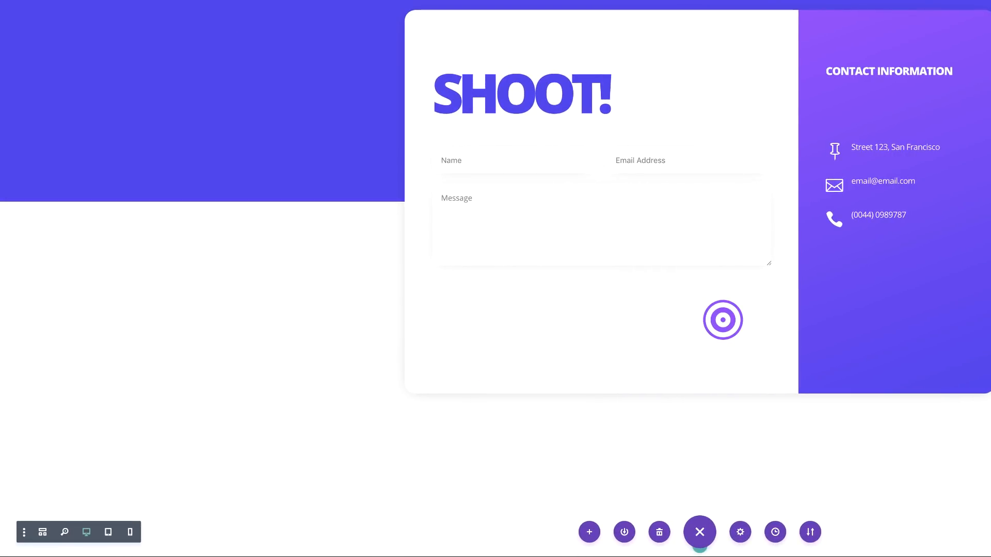
scroll(193, 288, "down", 2)
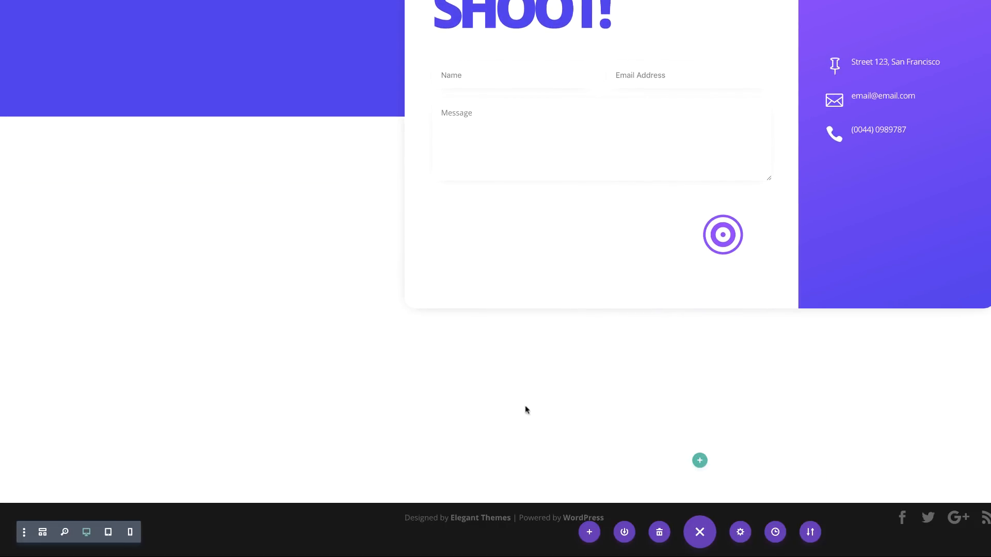
mouse_move(329, 424)
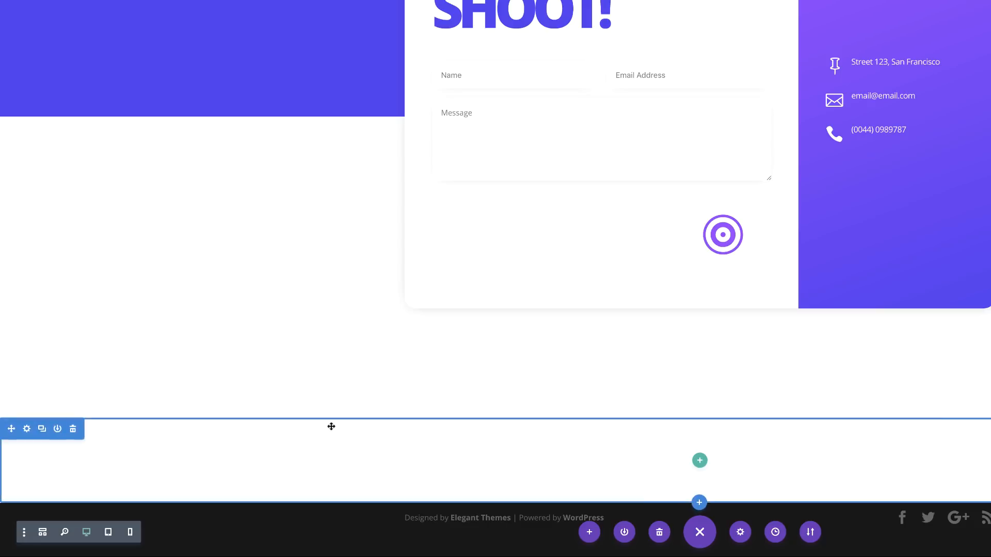
Step: Give the new section a #3491ce blue background colour
left_click(27, 430)
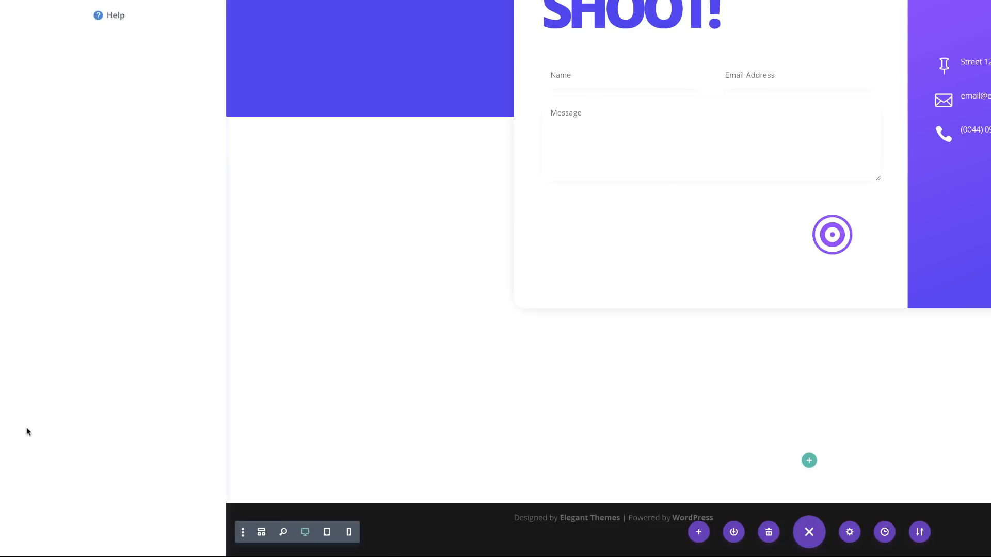
left_click(47, 93)
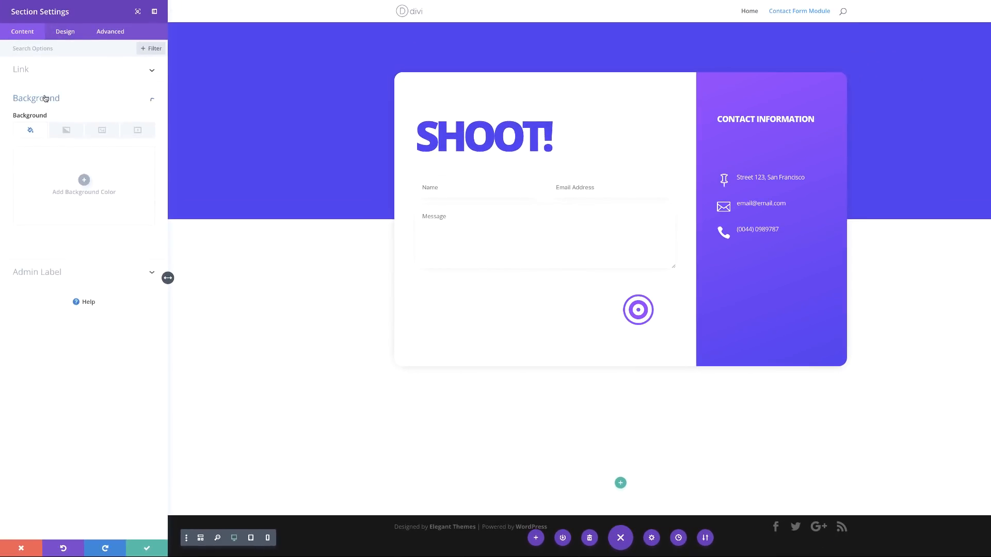
left_click(81, 175)
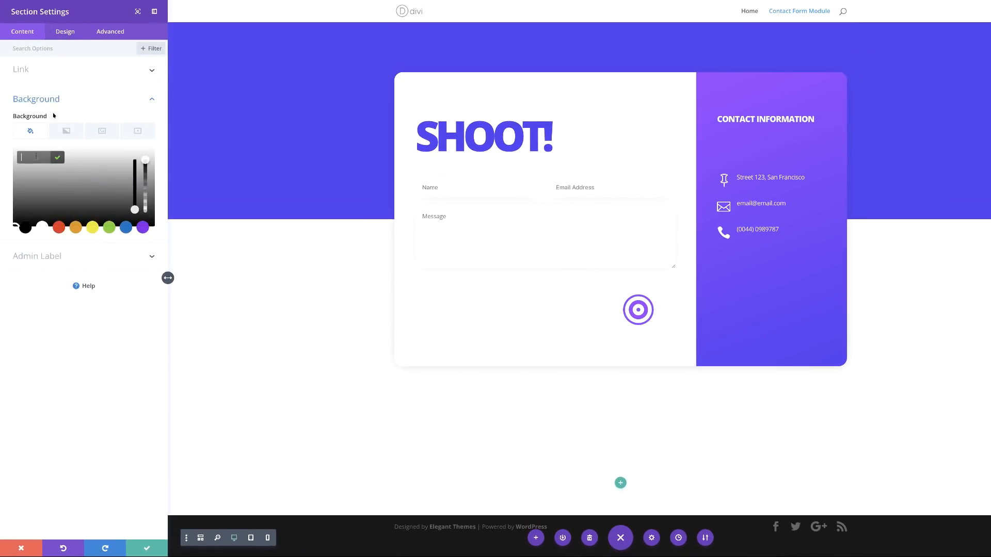
type("#3491ce")
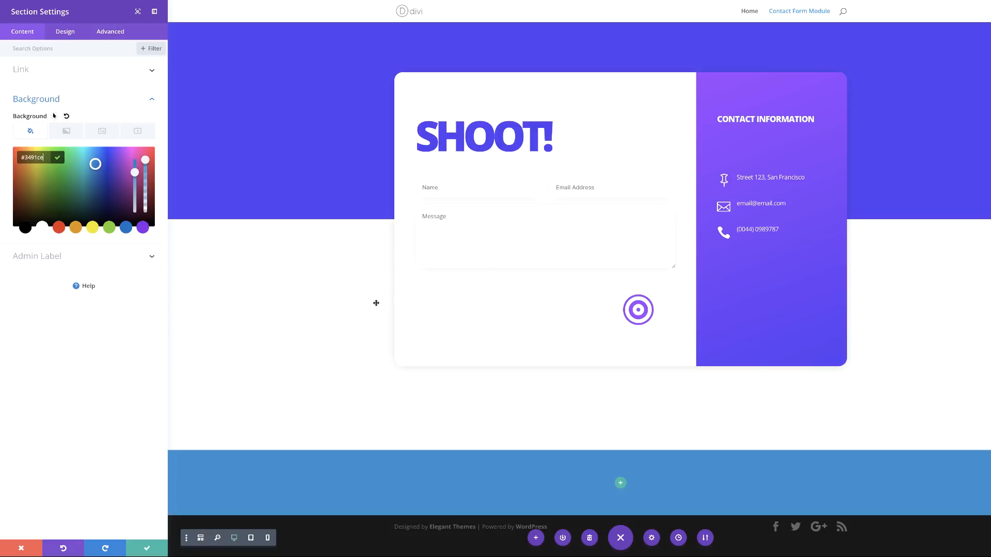
Step: Set the section's top and bottom padding to 200px and save it
left_click(68, 35)
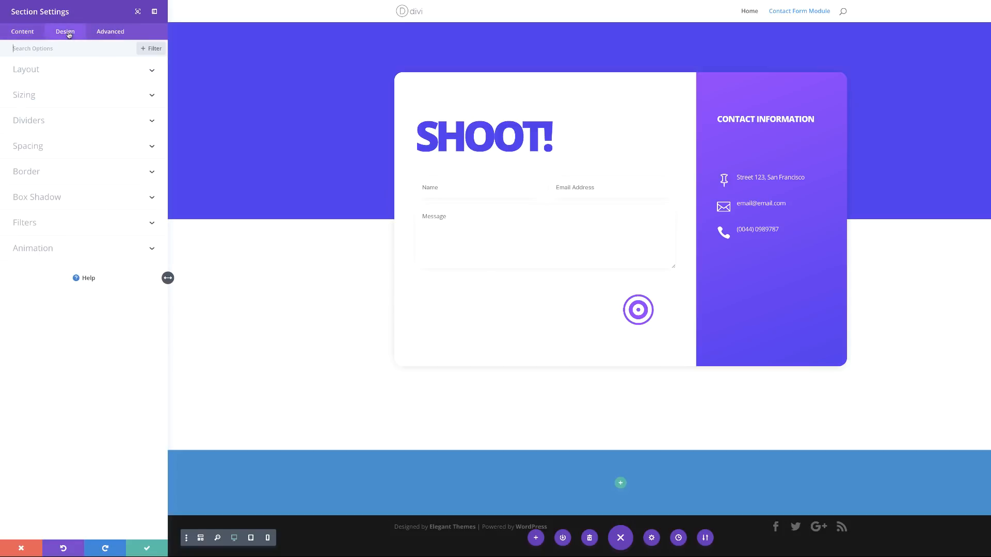
left_click(47, 153)
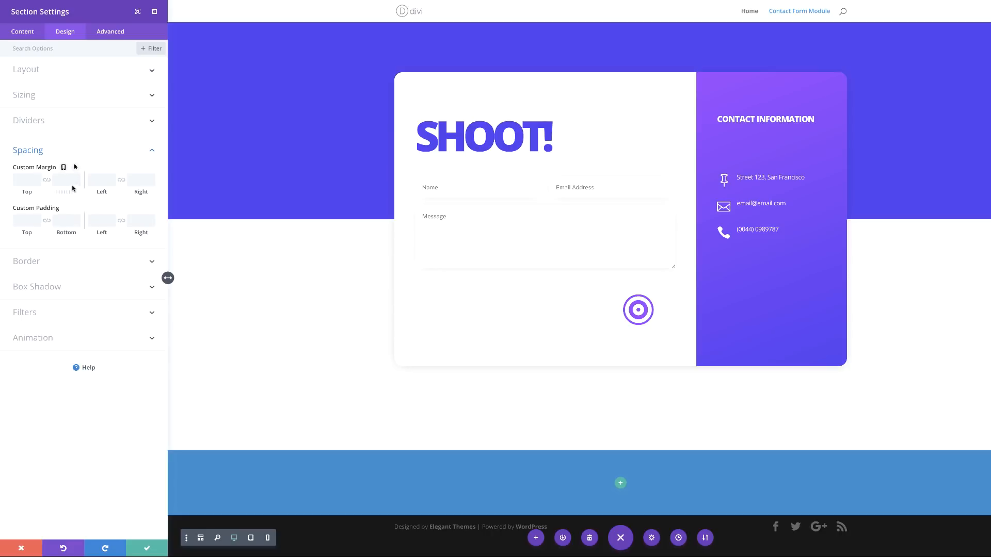
left_click(47, 222)
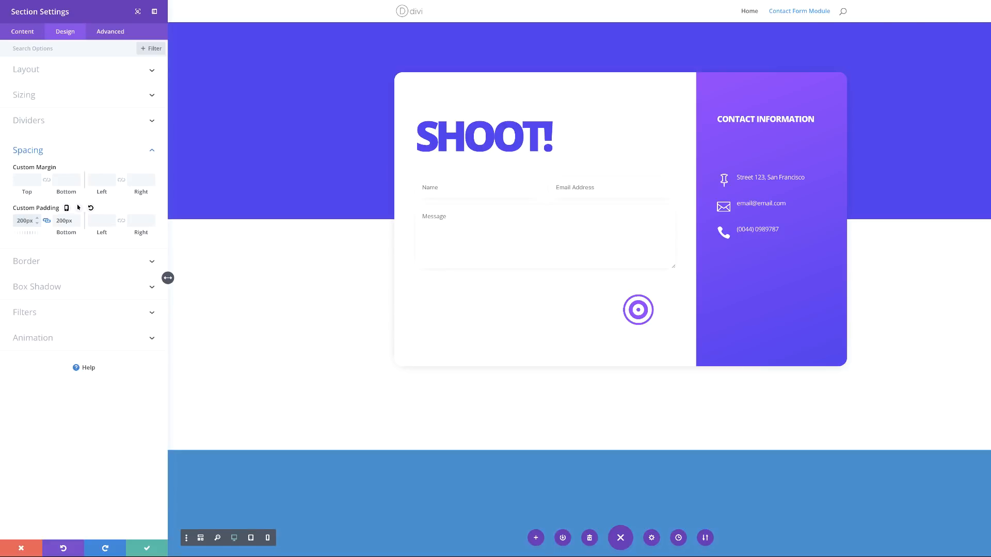
scroll(436, 372, "down", 3)
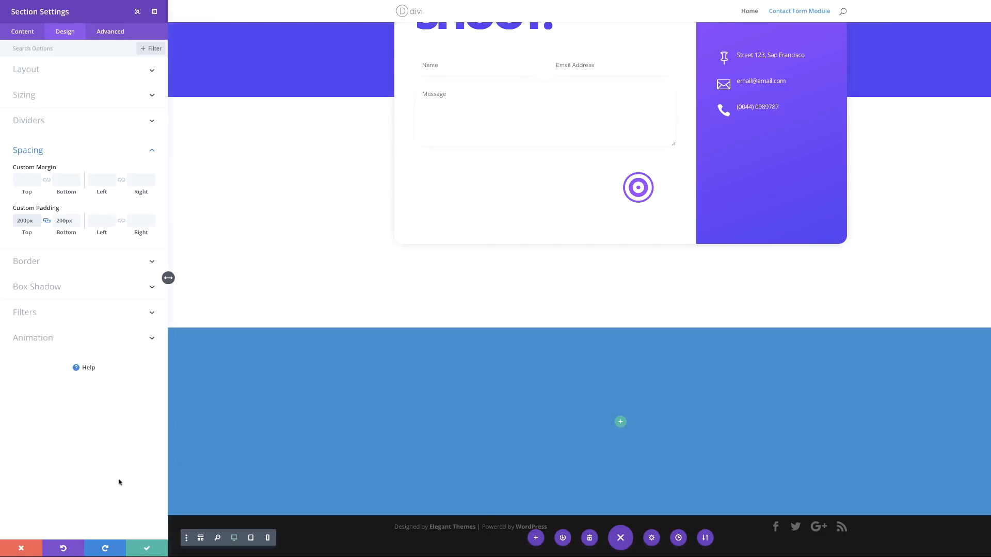
left_click(147, 549)
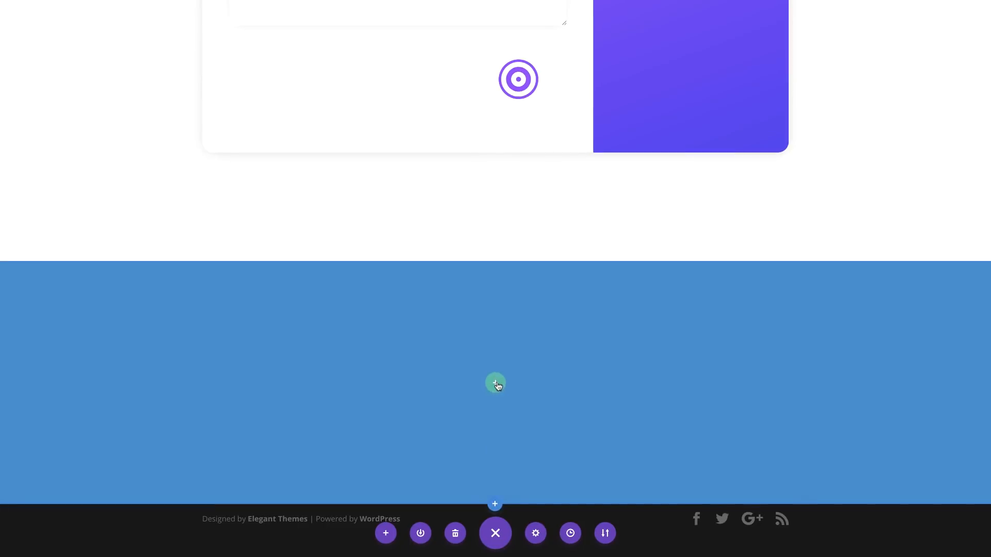
Step: Add a single-column row to the blue section
left_click(495, 383)
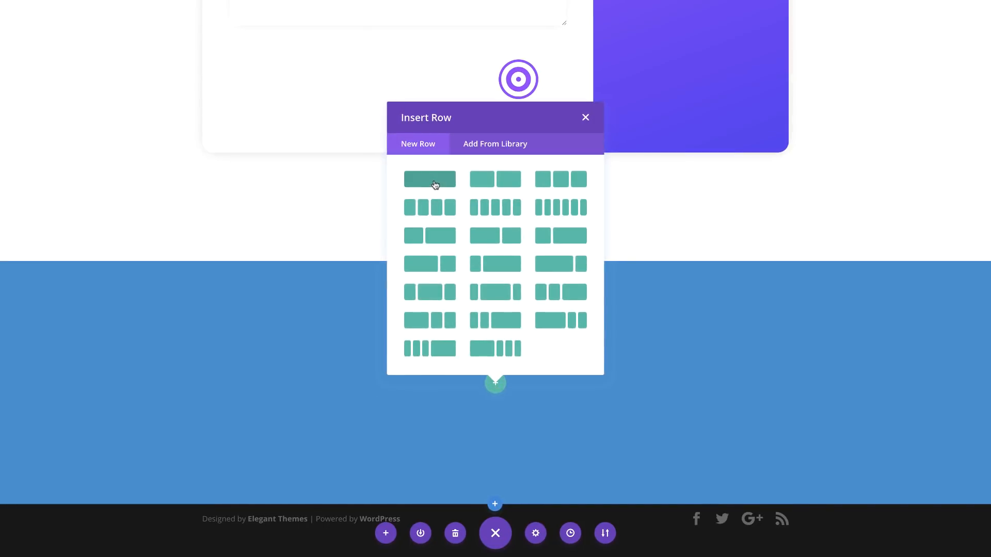
left_click(435, 185)
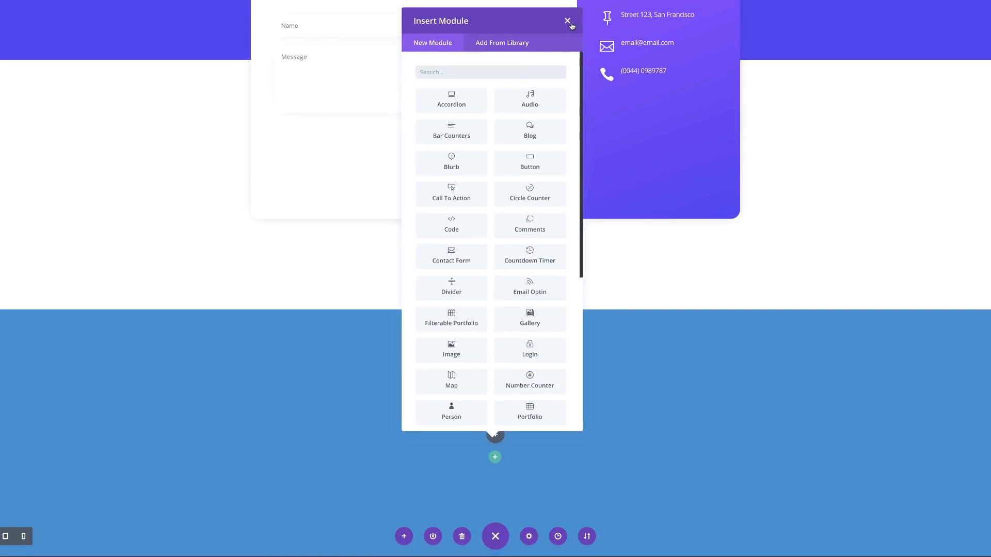
left_click(567, 21)
Step: Insert a Text module in the row and replace its placeholder with 'Contact Us!'
left_click(495, 434)
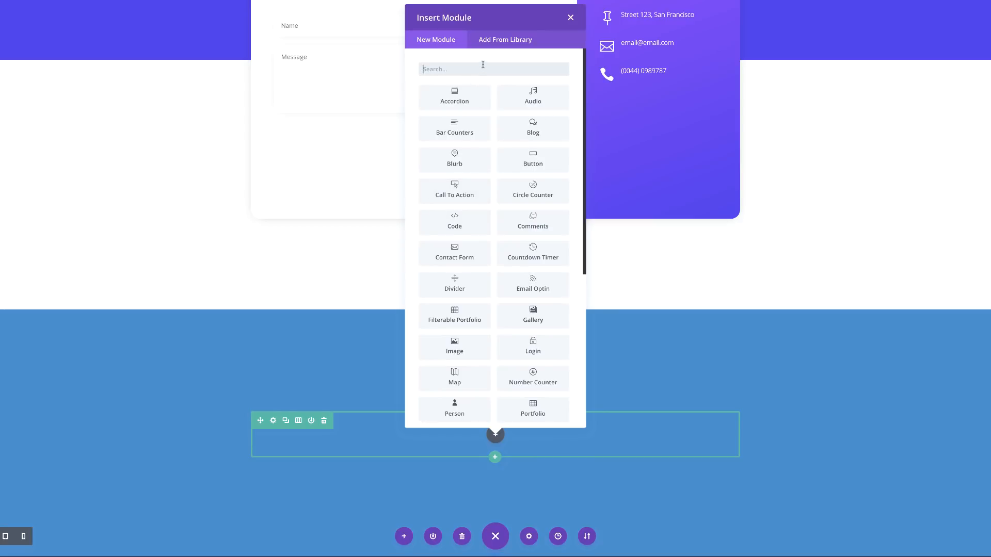
type("text")
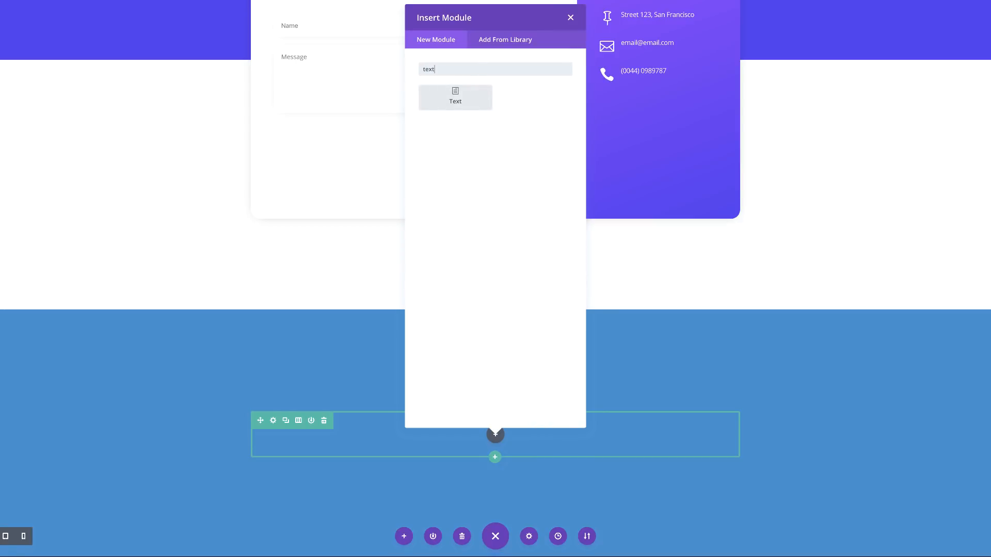
left_click(455, 98)
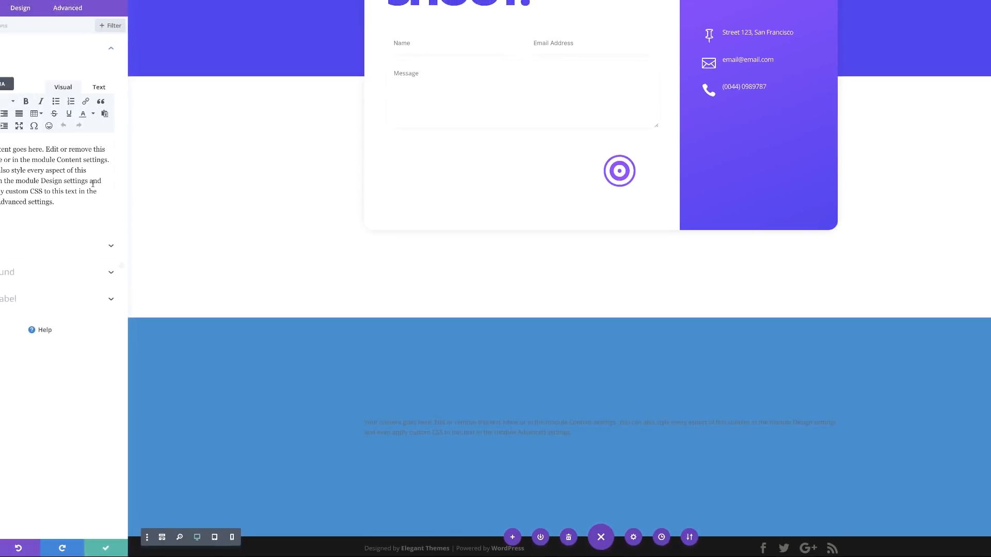
left_click_drag(105, 219, 16, 166)
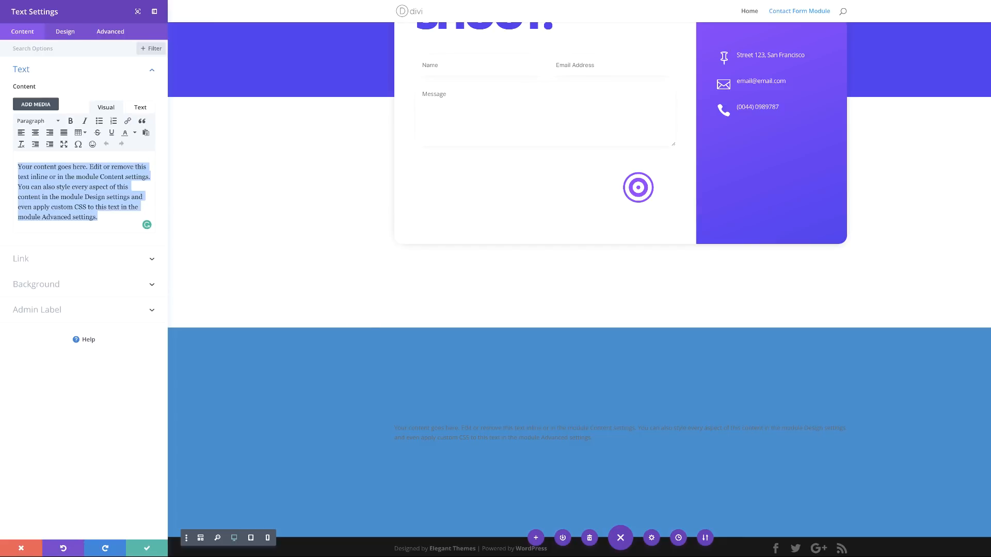
type("Contact Us!")
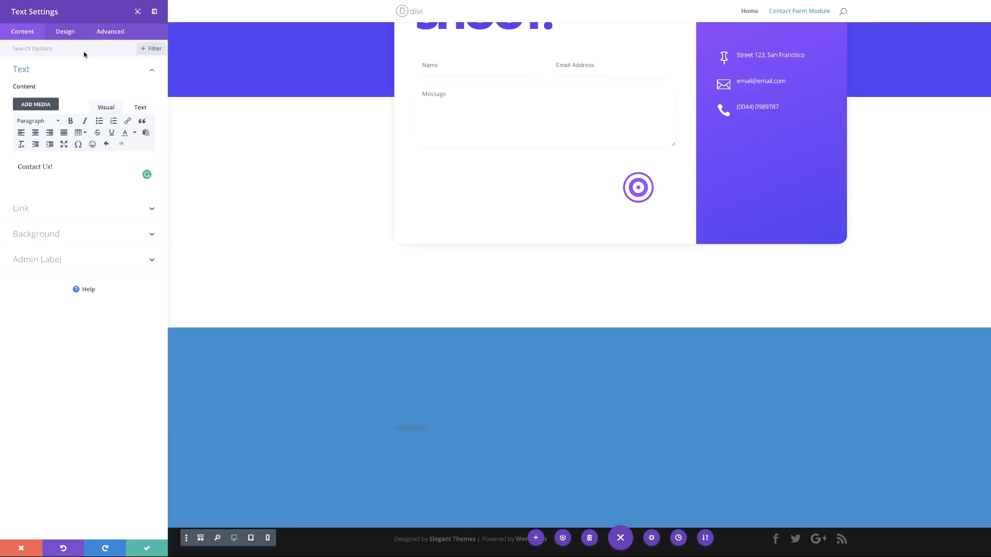
left_click(69, 32)
Step: Make the Contact Us! text Ultra Bold in faint translucent white rgba(255,255,255,0.24)
left_click(47, 69)
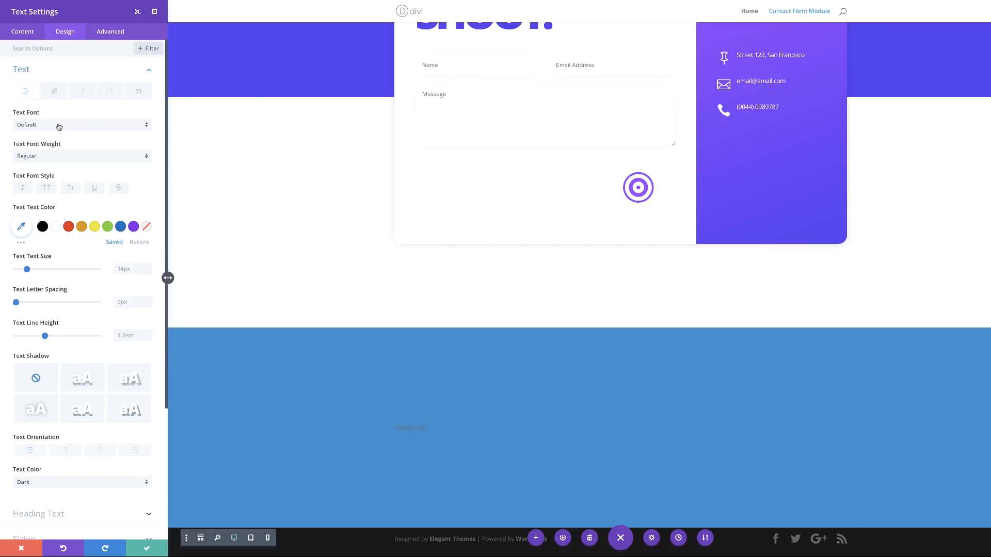
left_click(50, 157)
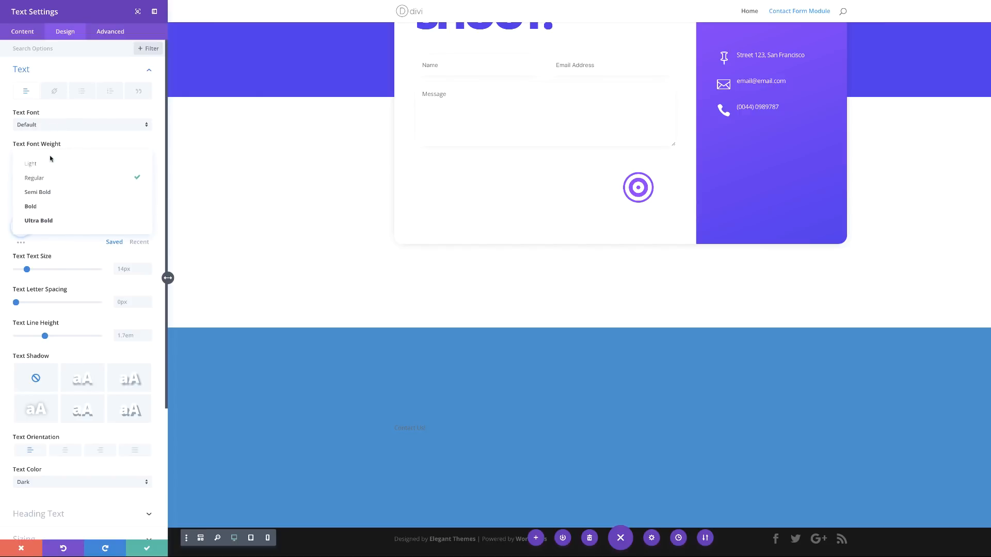
left_click(64, 221)
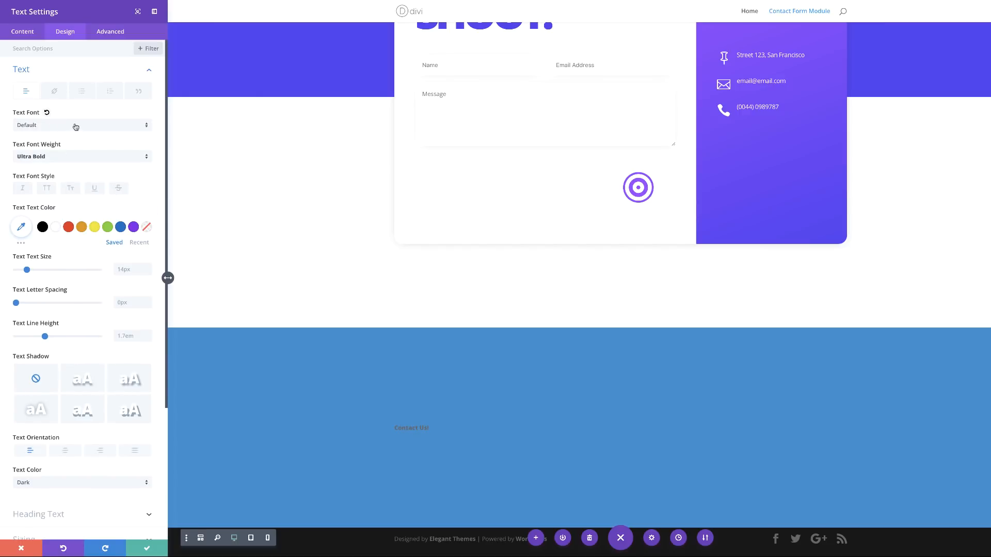
scroll(78, 183, "down", 1)
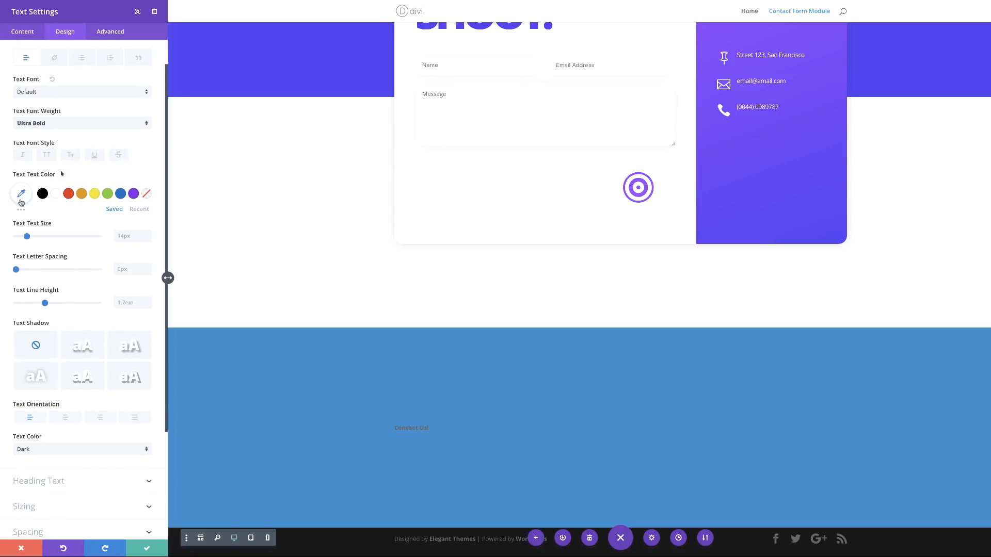
left_click(22, 195)
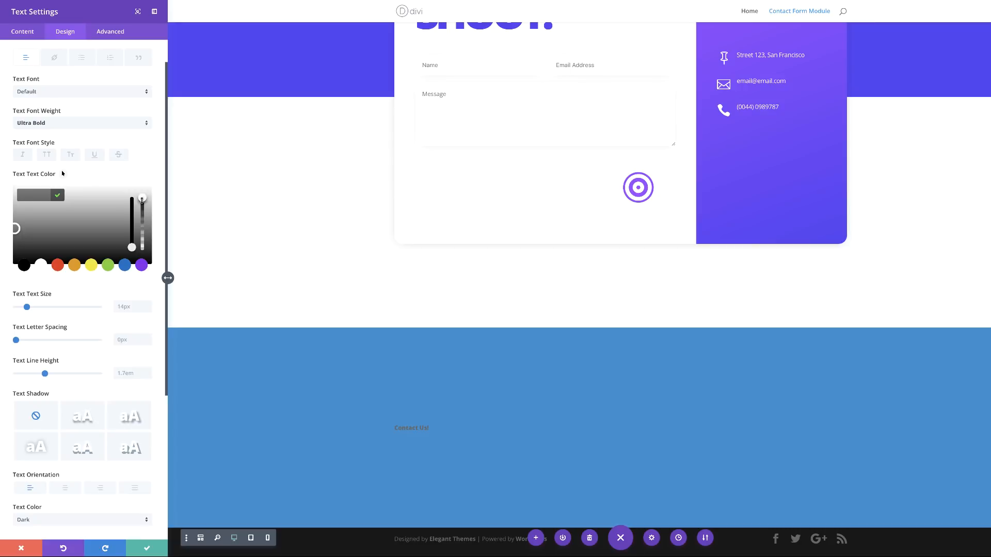
left_click(141, 200)
left_click_drag(142, 208, 142, 209)
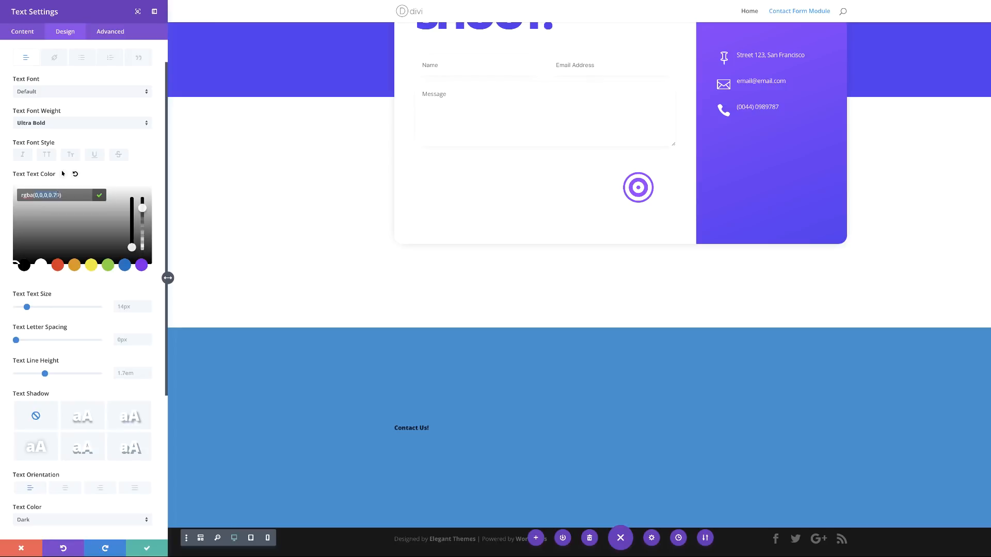
type("255,255,255,0.24")
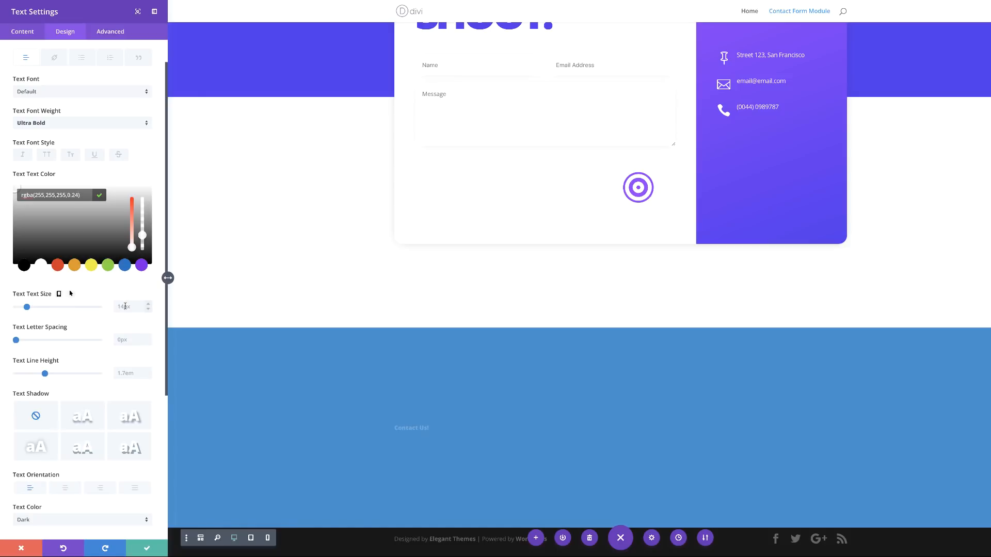
Step: Set the heading's text size to 100px and enable per-device sizes, starting with tablet
left_click(125, 307)
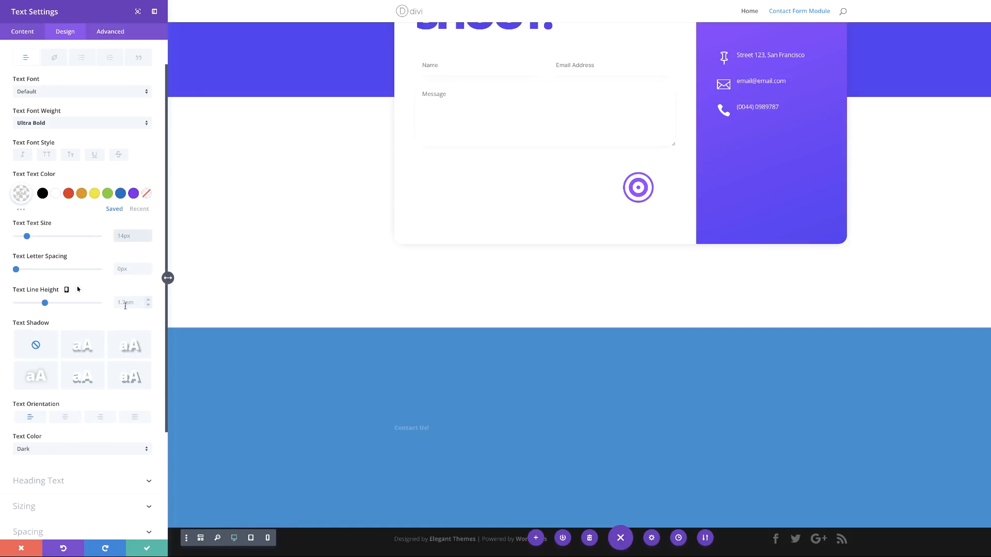
type("100px")
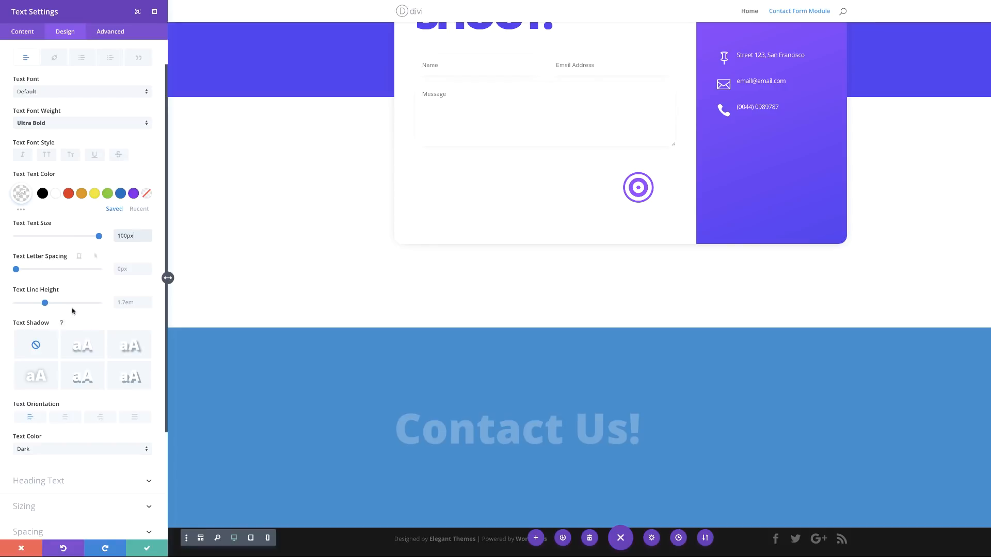
mouse_move(60, 225)
left_click(59, 224)
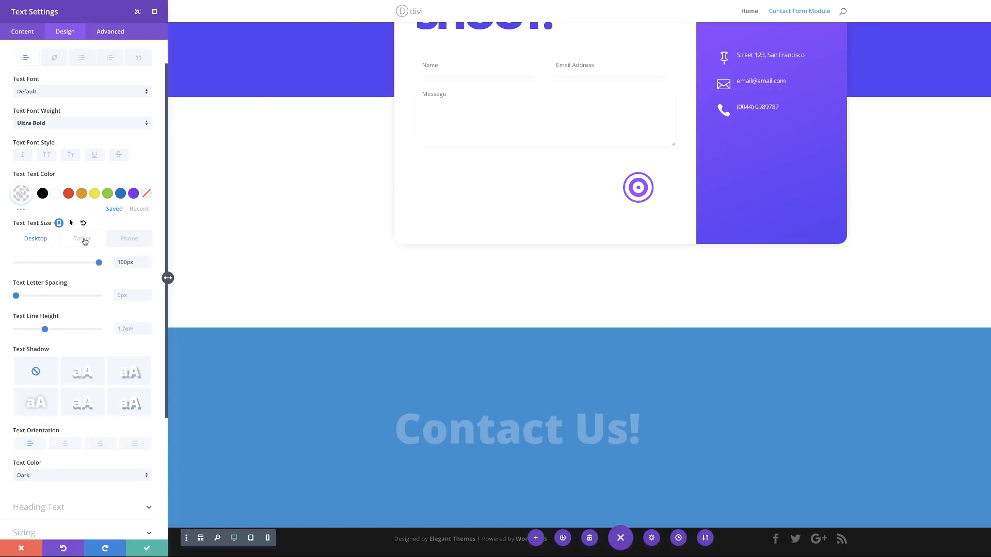
left_click(85, 241)
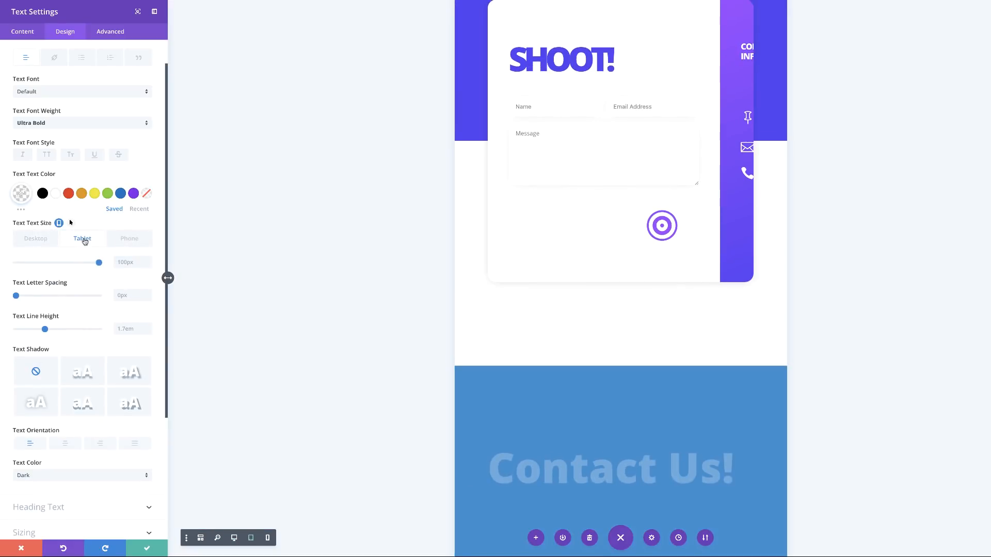
Step: Set the heading's text size to 86px on tablet and 60px on phone
left_click(132, 262)
type("86")
left_click(132, 241)
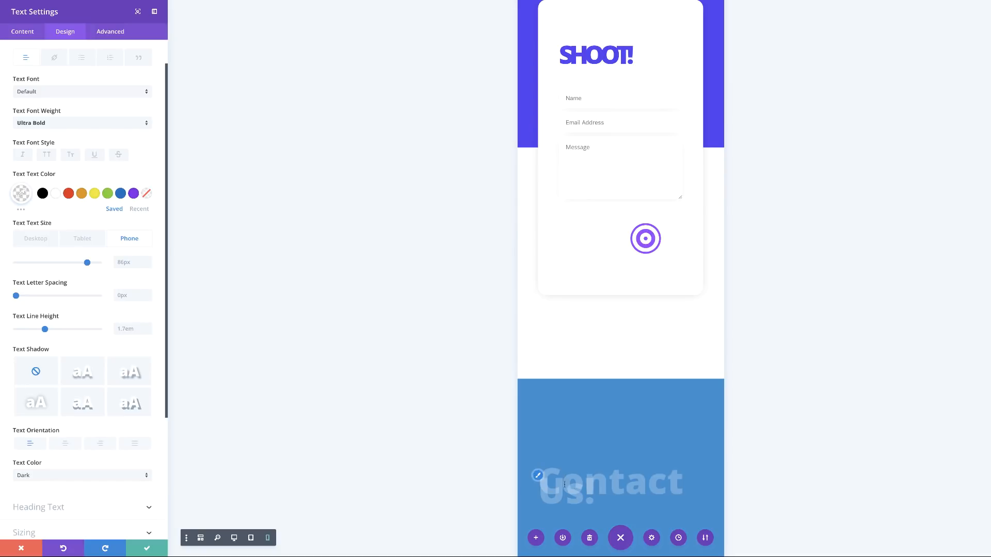
scroll(567, 454, "down", 2)
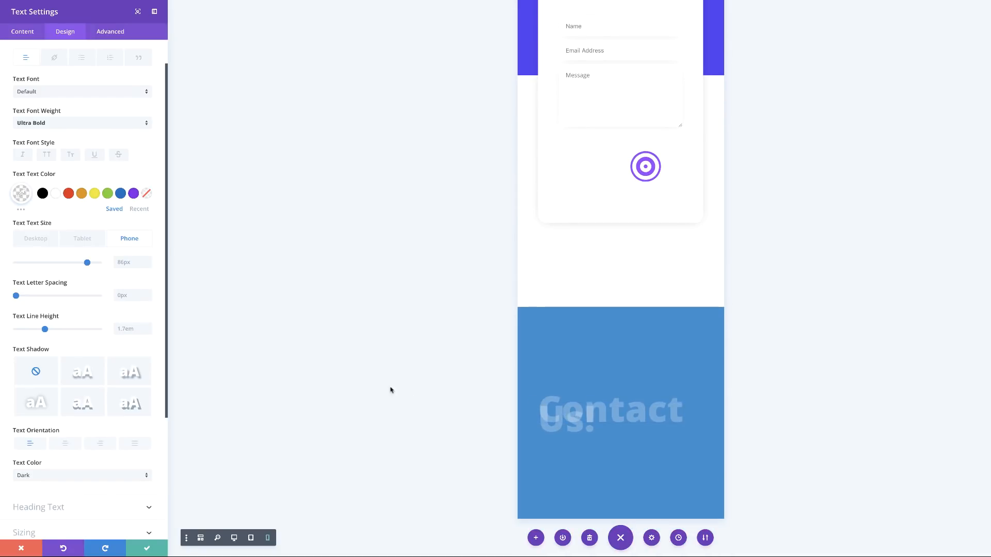
left_click(118, 263)
type("60px")
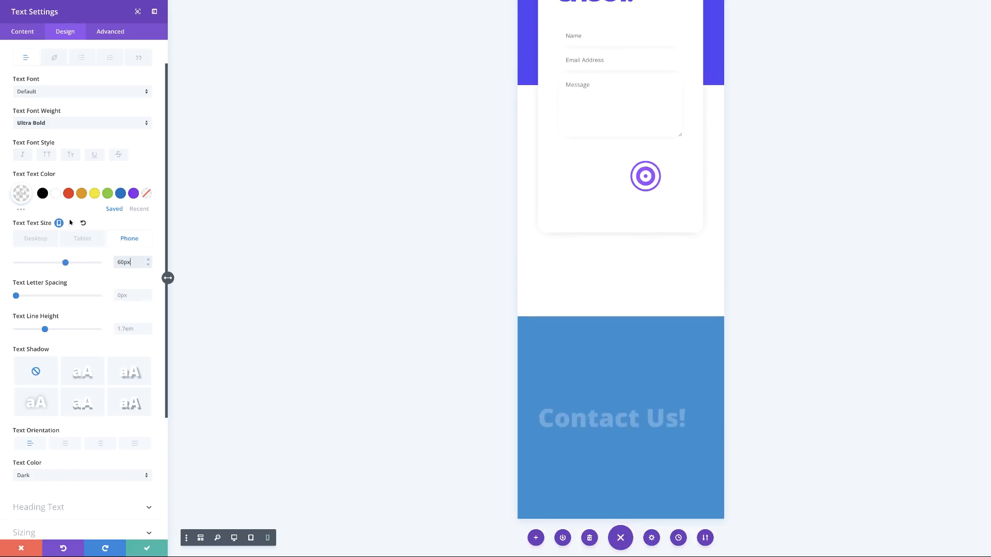
left_click(40, 240)
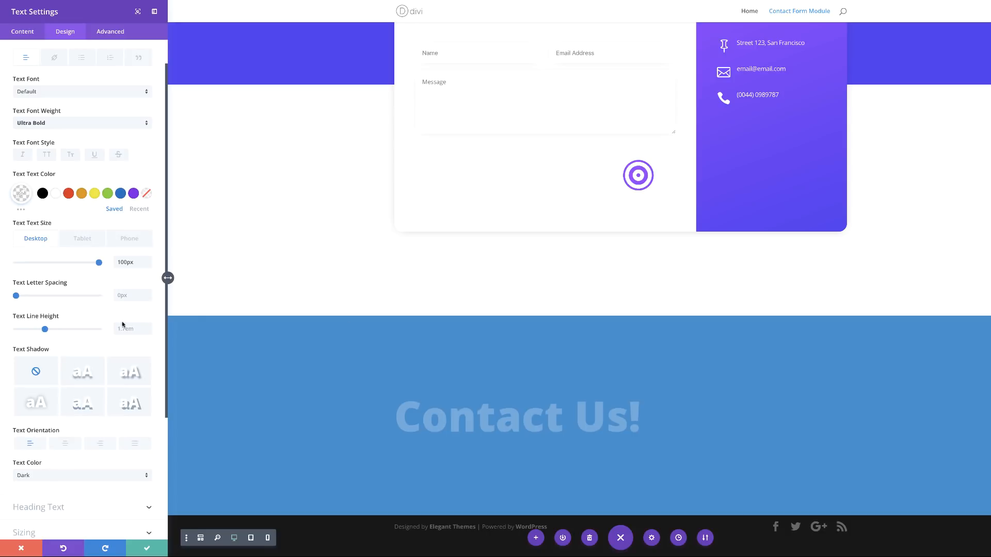
Step: Set the heading's line height to 1em and centre its text
left_click(128, 329)
key("ctrl+a")
type("1em")
scroll(69, 437, "down", 1)
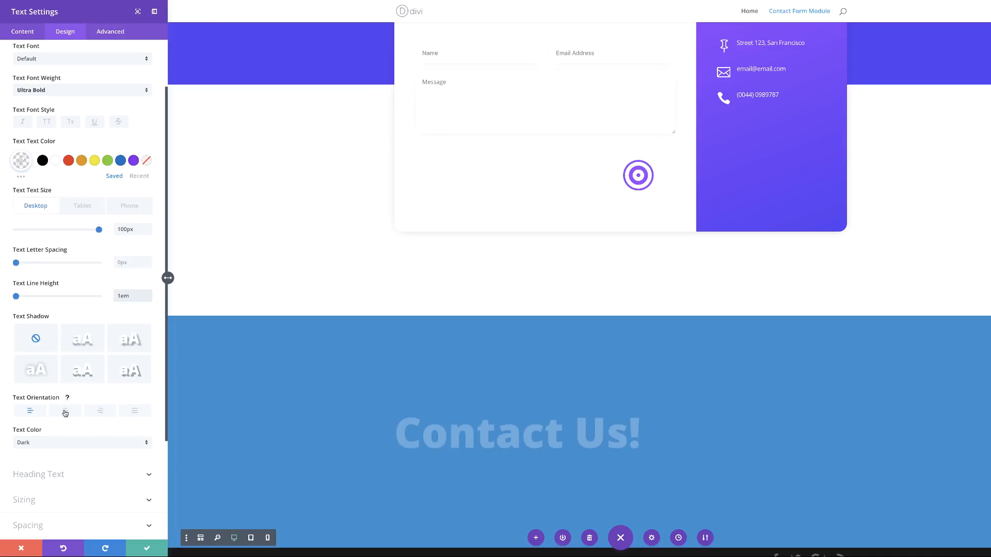
left_click(65, 411)
Step: Give the heading a -100px bottom margin
scroll(578, 277, "down", 1)
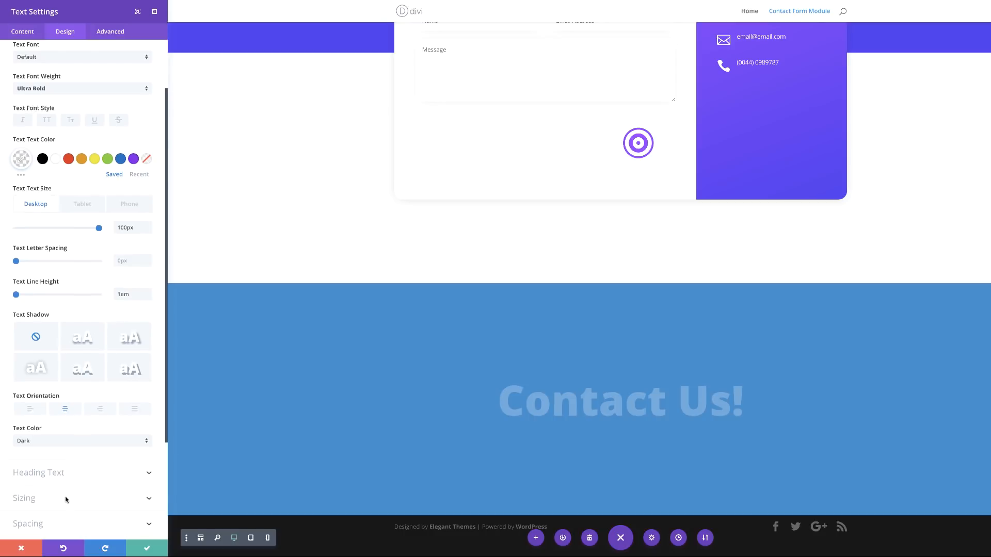
scroll(66, 498, "down", 3)
left_click(33, 389)
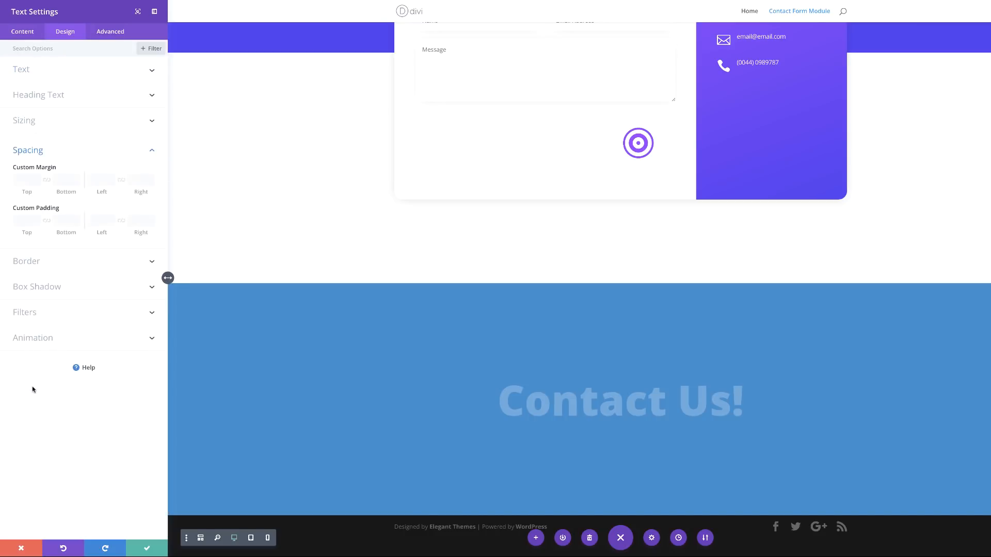
left_click(67, 181)
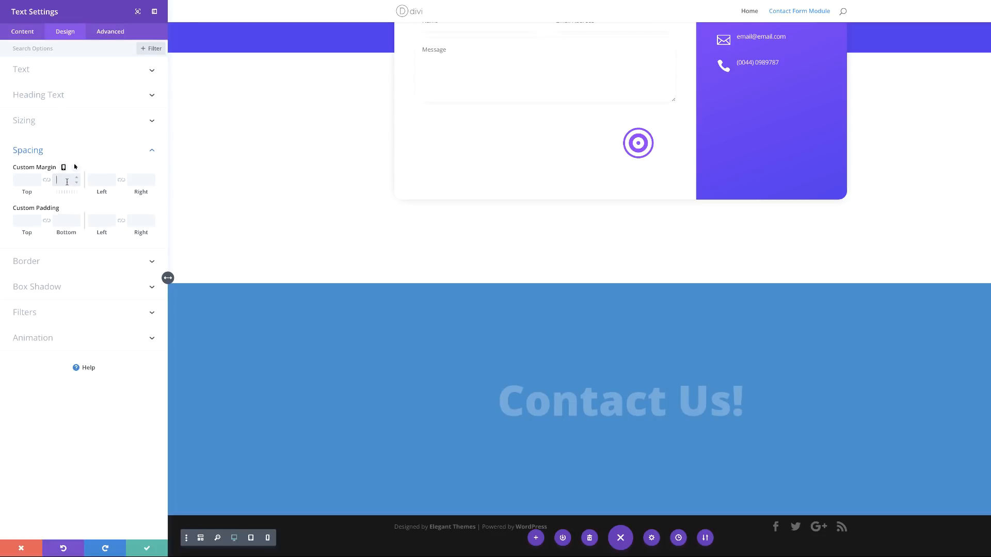
type("-100px")
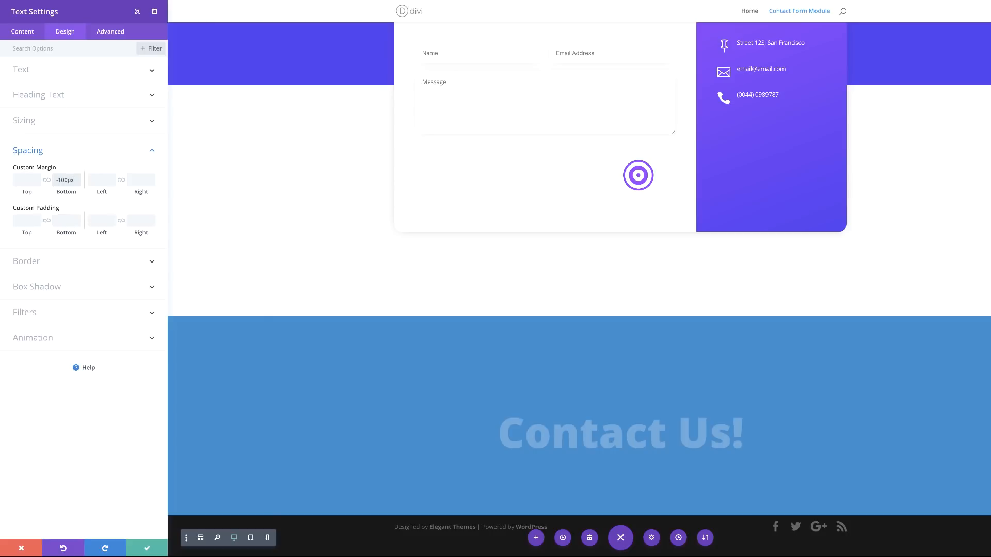
Step: Save the heading, insert an empty two-column row beneath it, and expand that row's background options
left_click(147, 548)
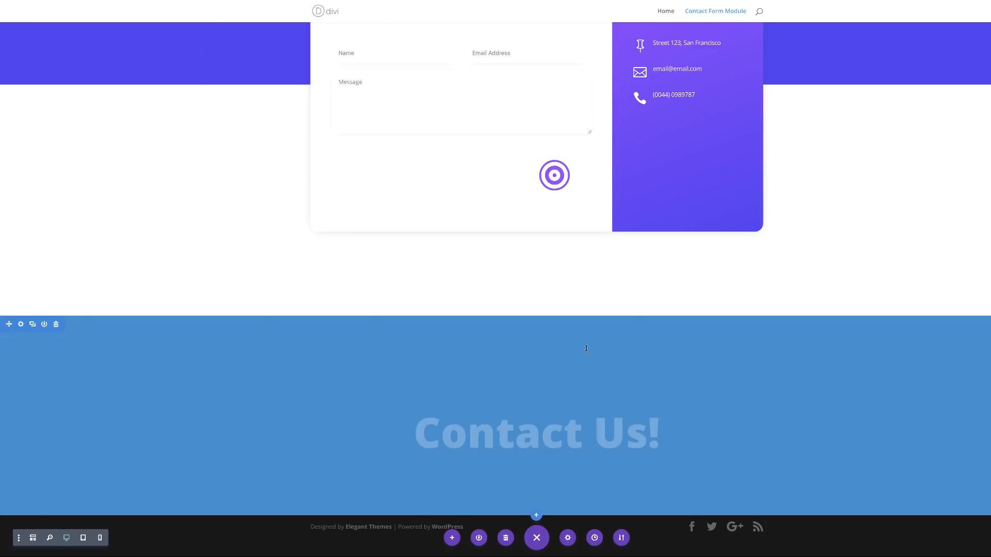
mouse_move(536, 426)
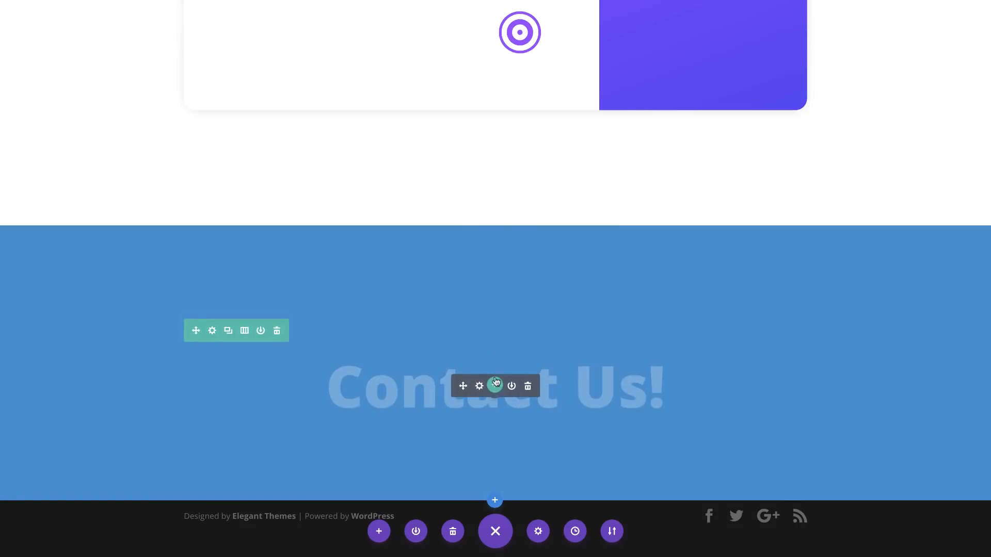
left_click(495, 385)
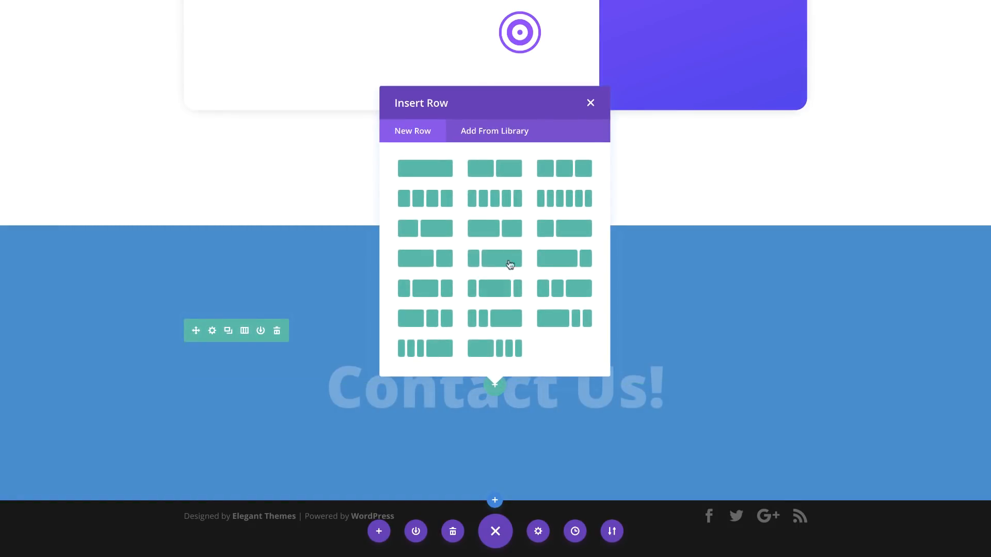
left_click(510, 230)
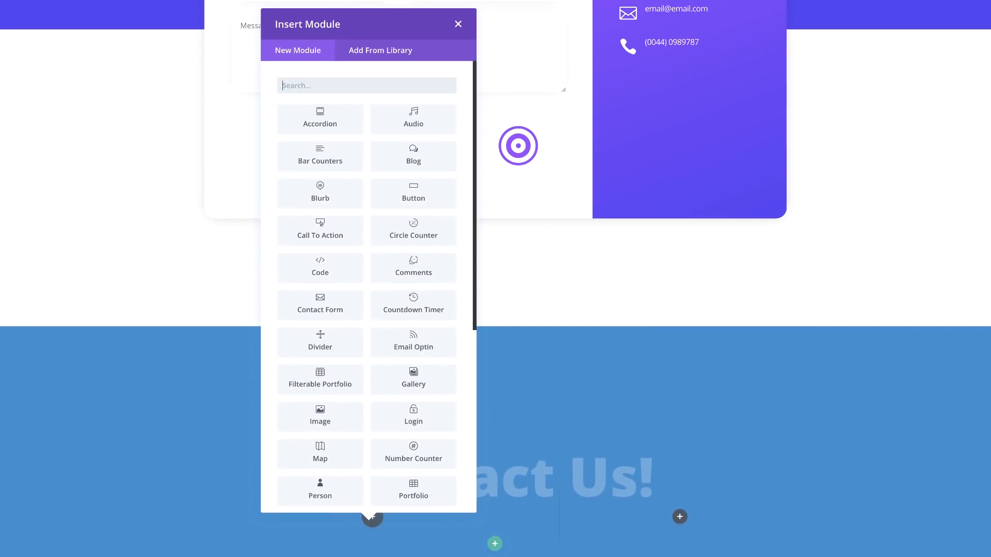
left_click(458, 25)
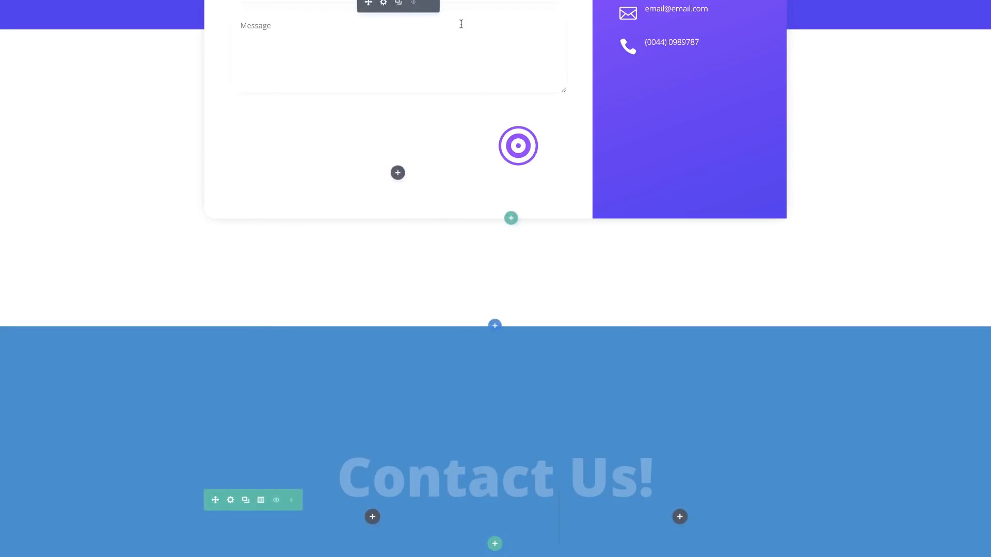
left_click(231, 500)
left_click(54, 98)
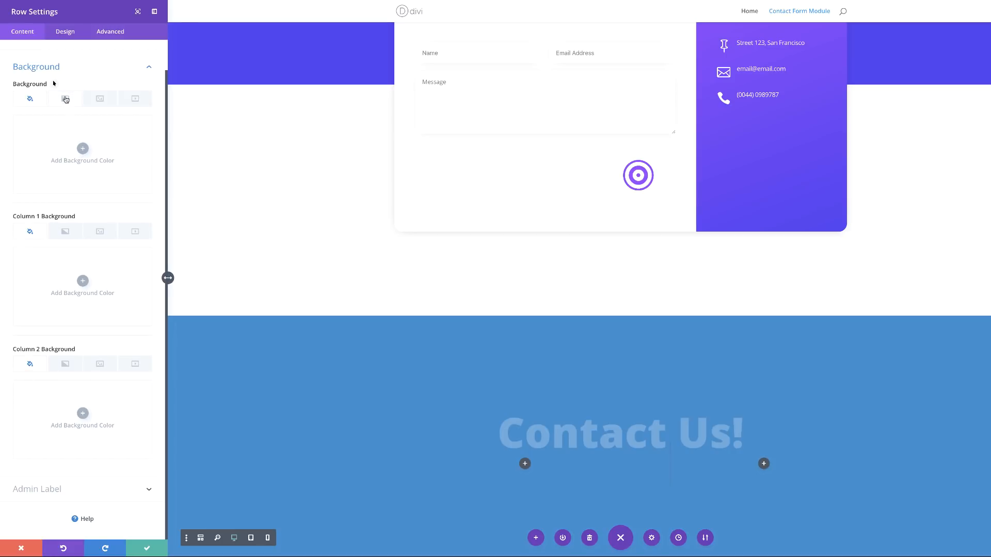
Step: Apply a two-green gradient ending in #10C77F to the row, at 160deg with start and end 50%
left_click(66, 100)
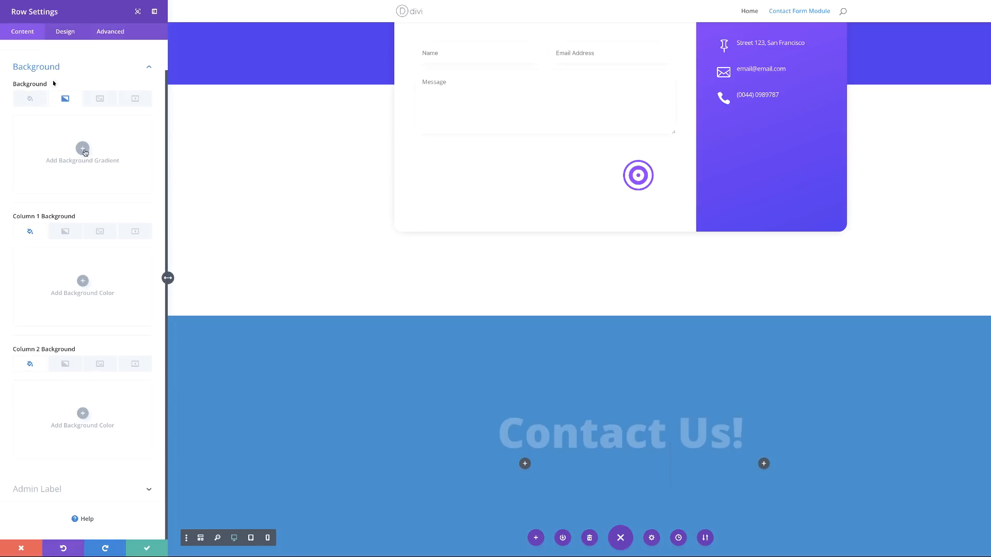
left_click(84, 149)
left_click(19, 209)
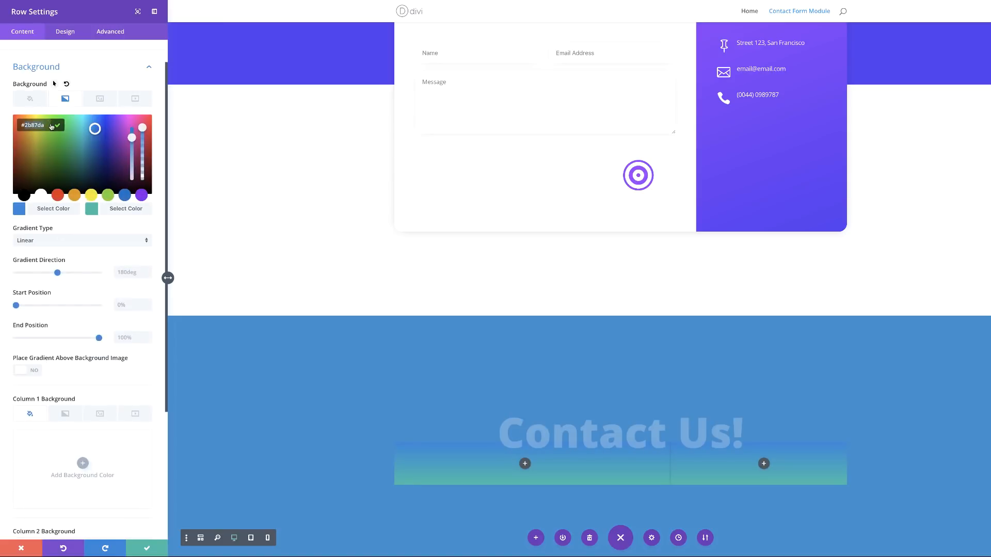
key("super+v")
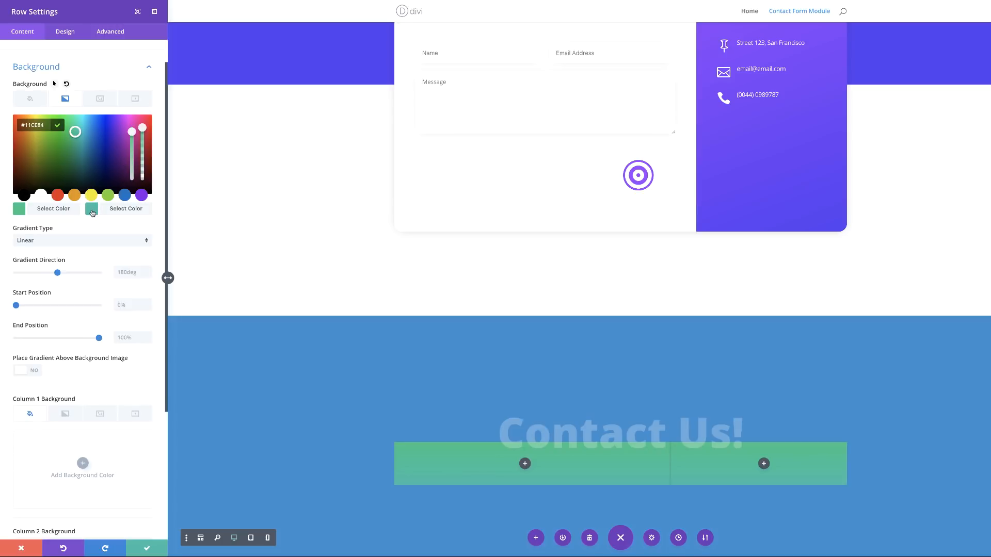
left_click(93, 213)
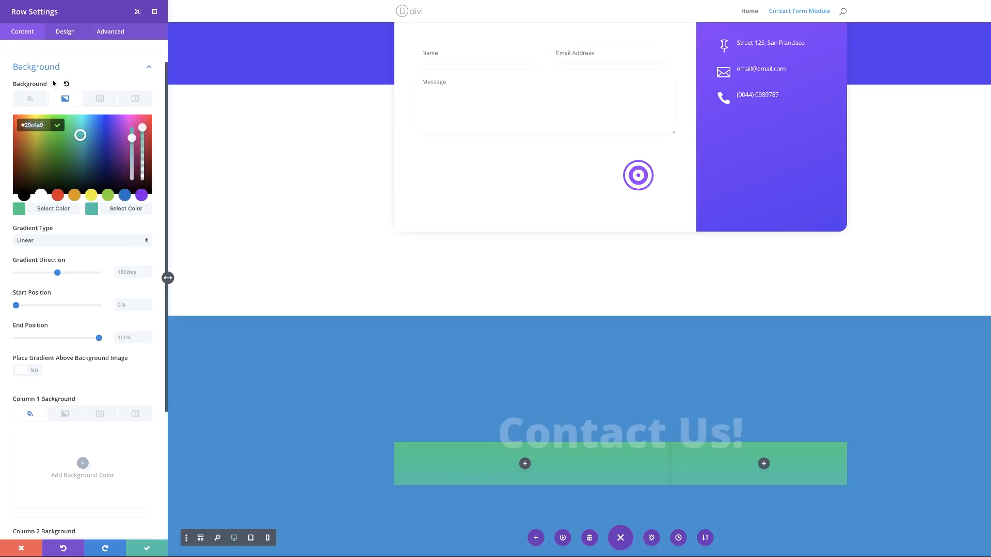
type("#10C77F")
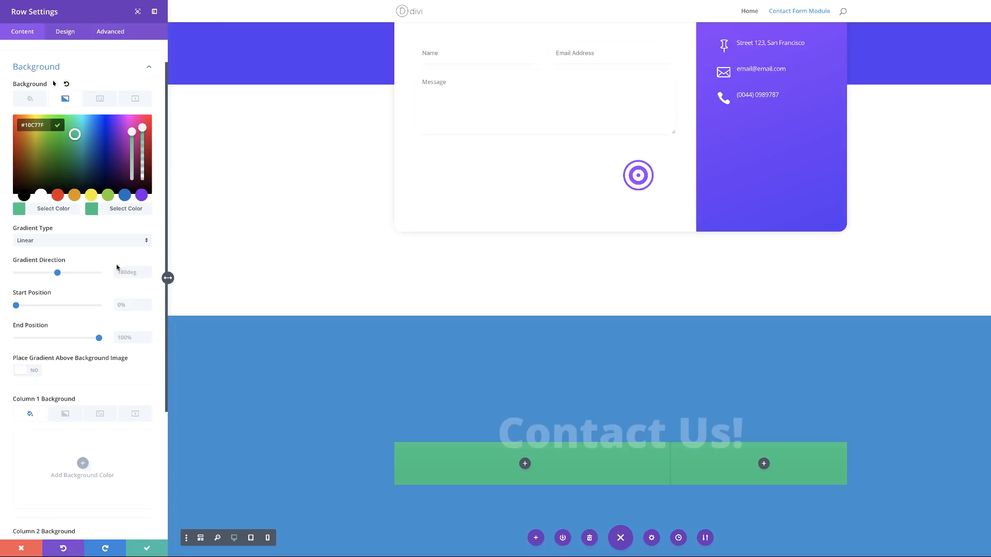
left_click(119, 273)
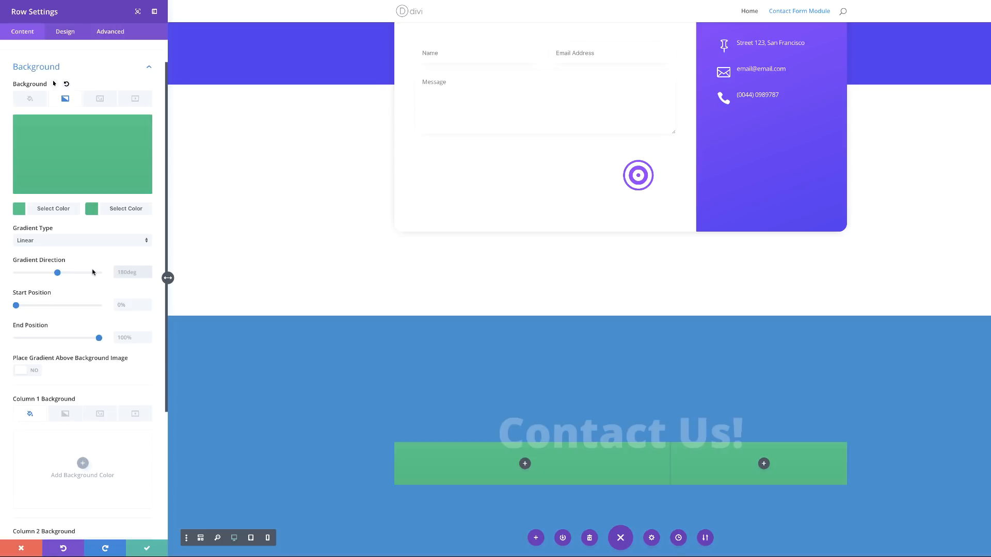
type("160")
left_click(128, 305)
type("50%")
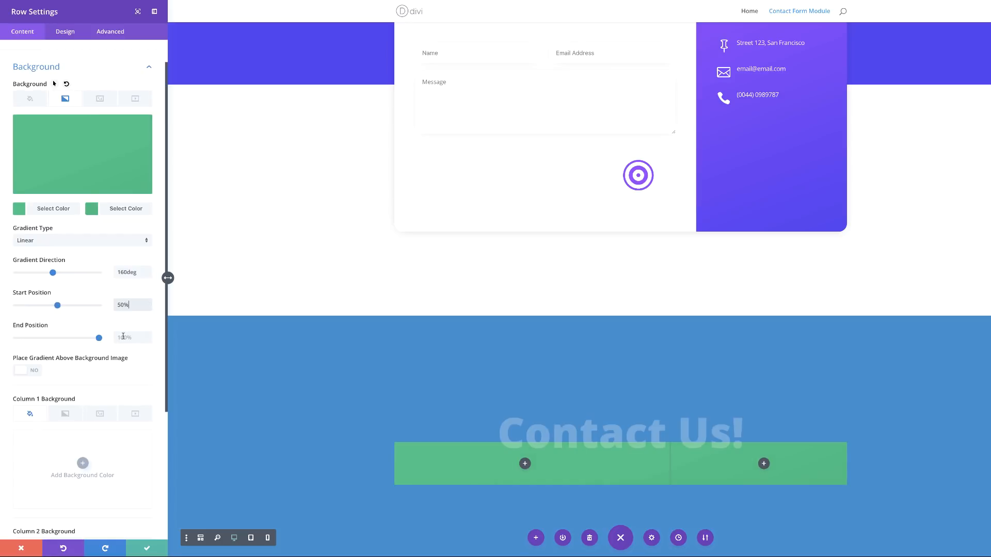
left_click(124, 339)
type("50%")
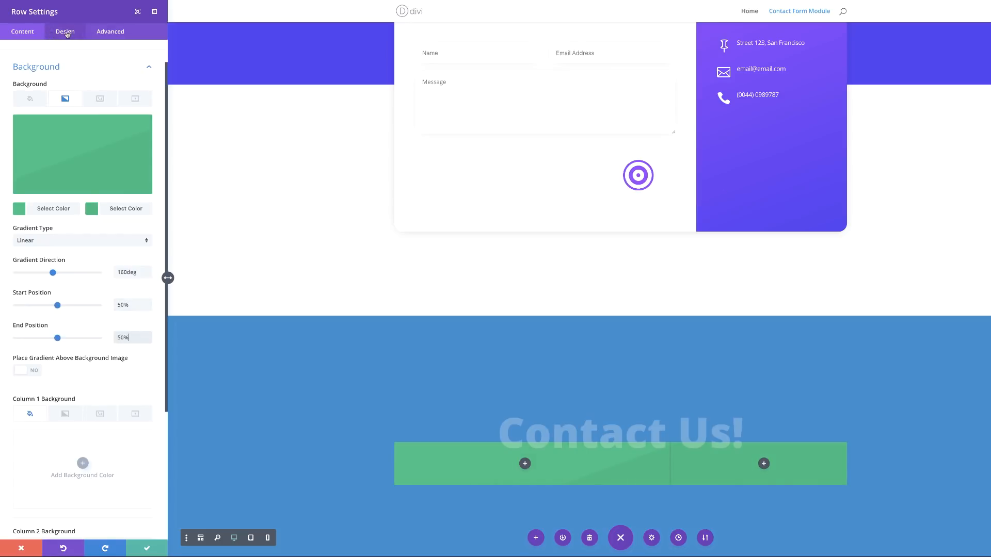
Step: Set the row's custom gutter width to 1 and equalize its column heights
left_click(67, 33)
left_click(43, 98)
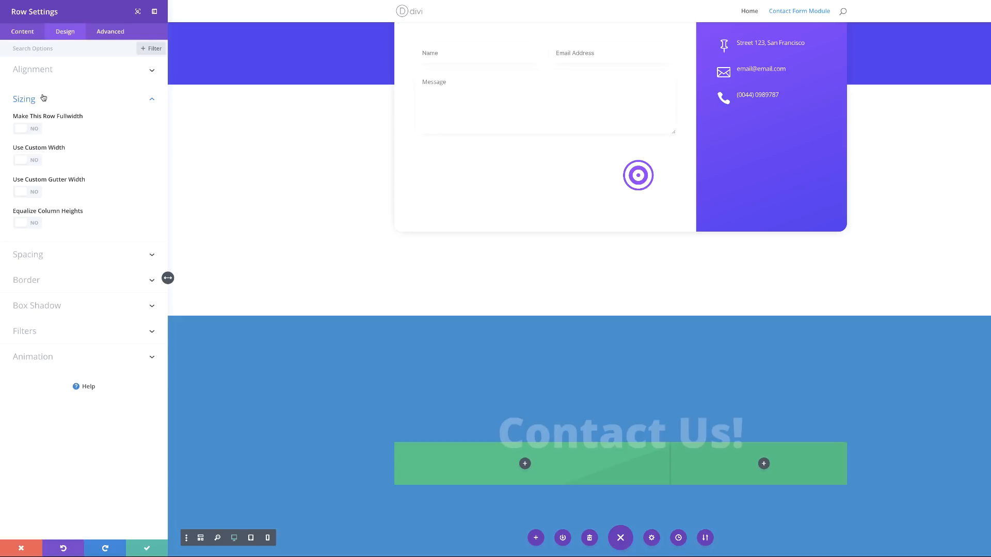
left_click(30, 192)
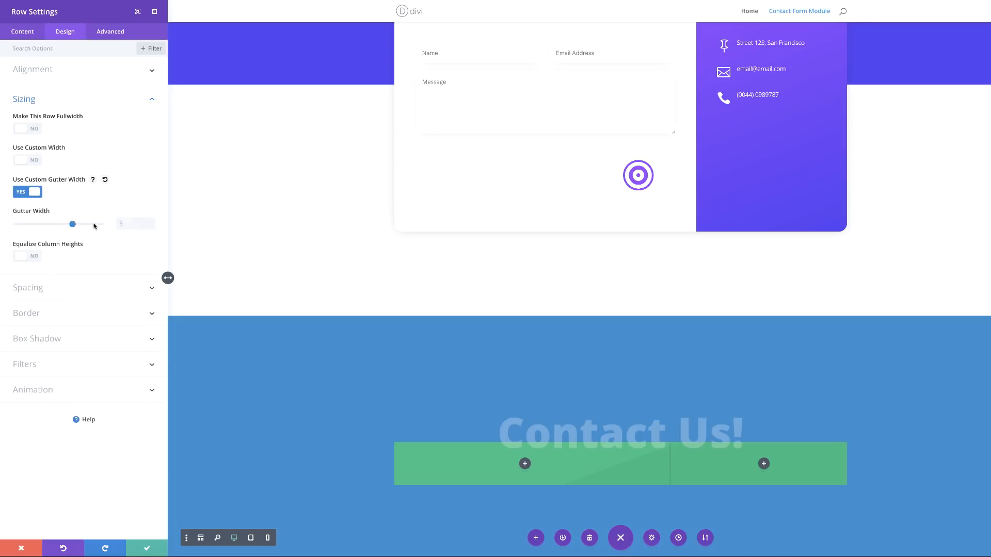
left_click(121, 224)
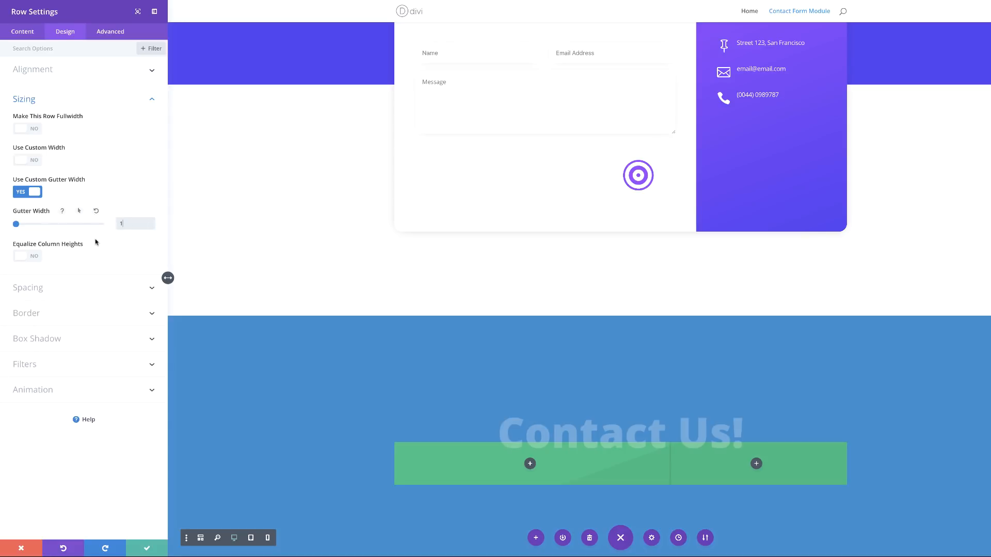
left_click(37, 258)
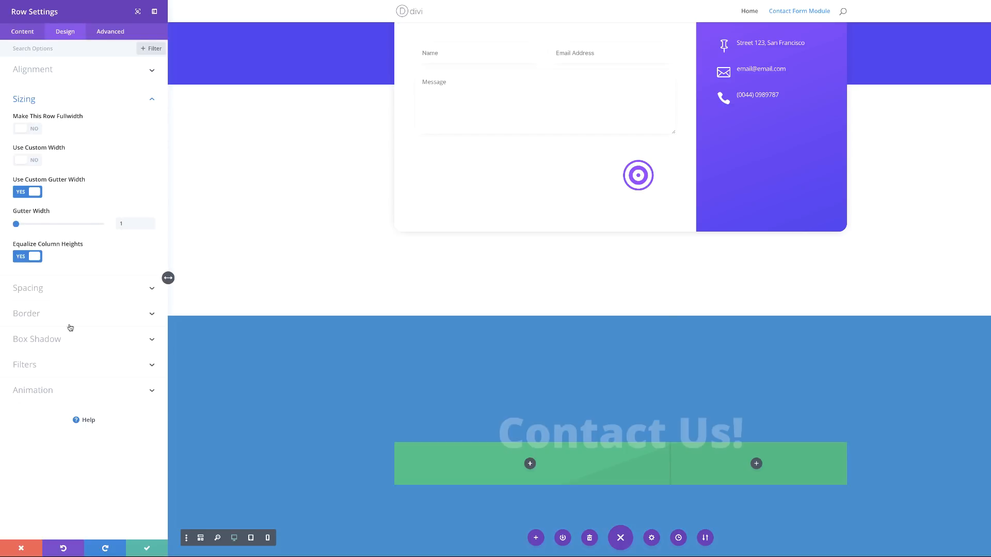
Step: Pad the row 150px top, 100px bottom and 50px left and right
left_click(36, 288)
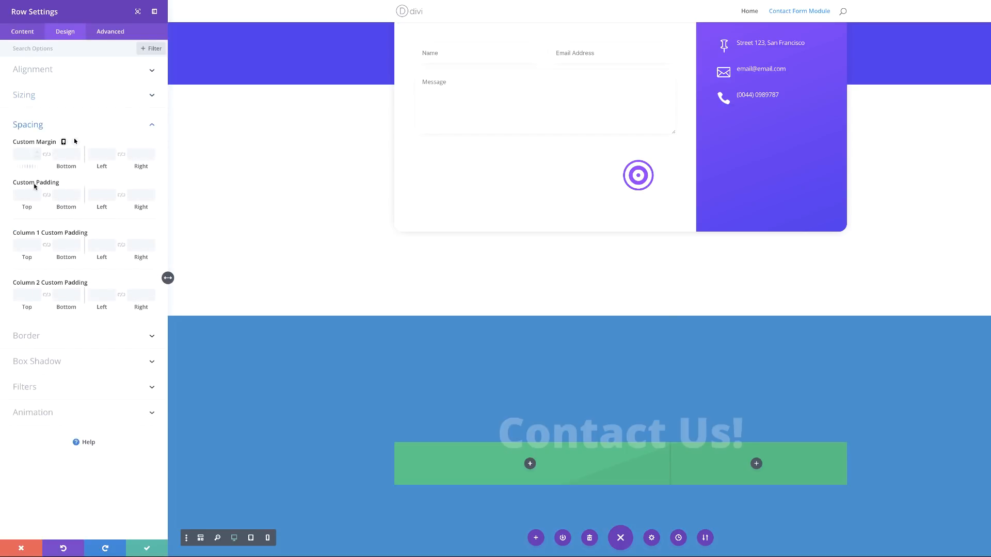
left_click(24, 195)
type("150")
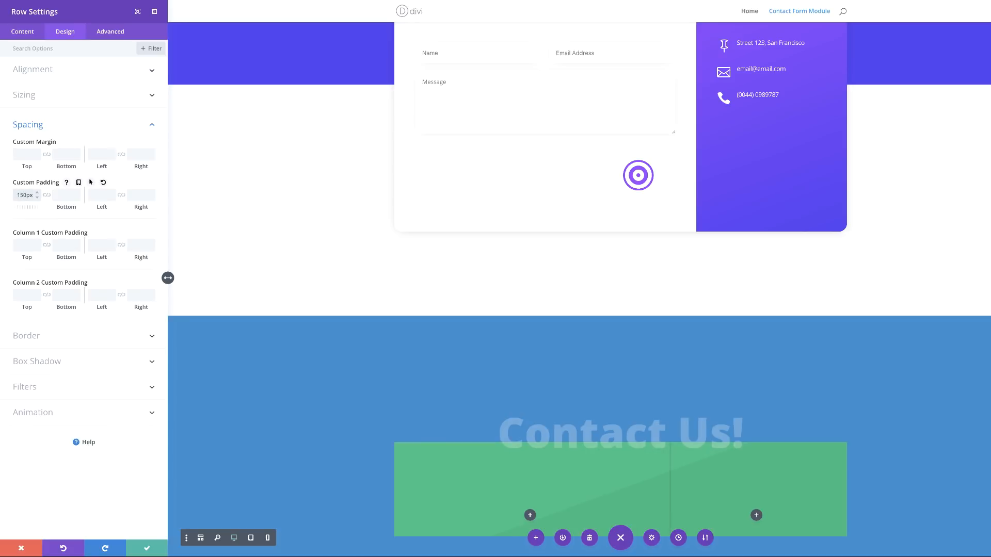
left_click(62, 196)
type("100")
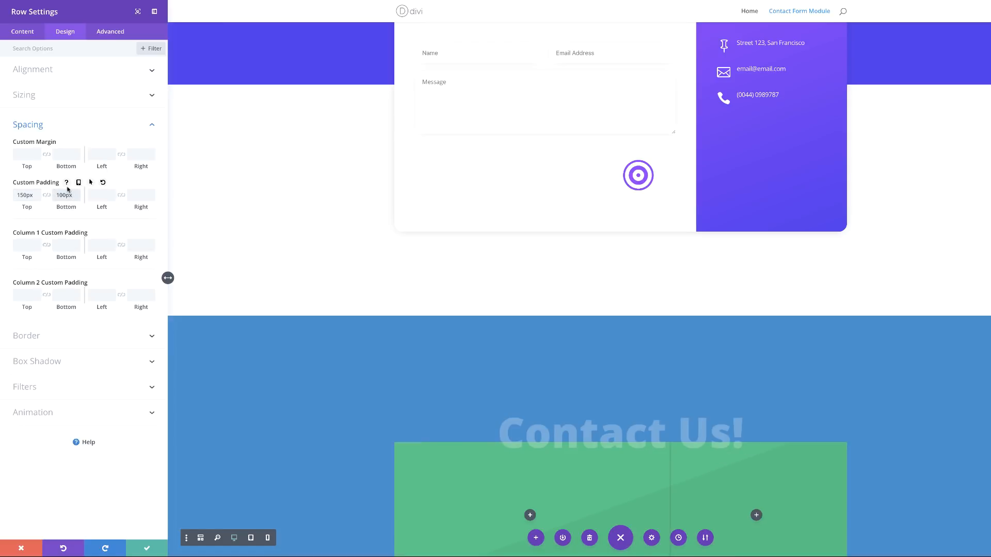
left_click(120, 195)
type("50")
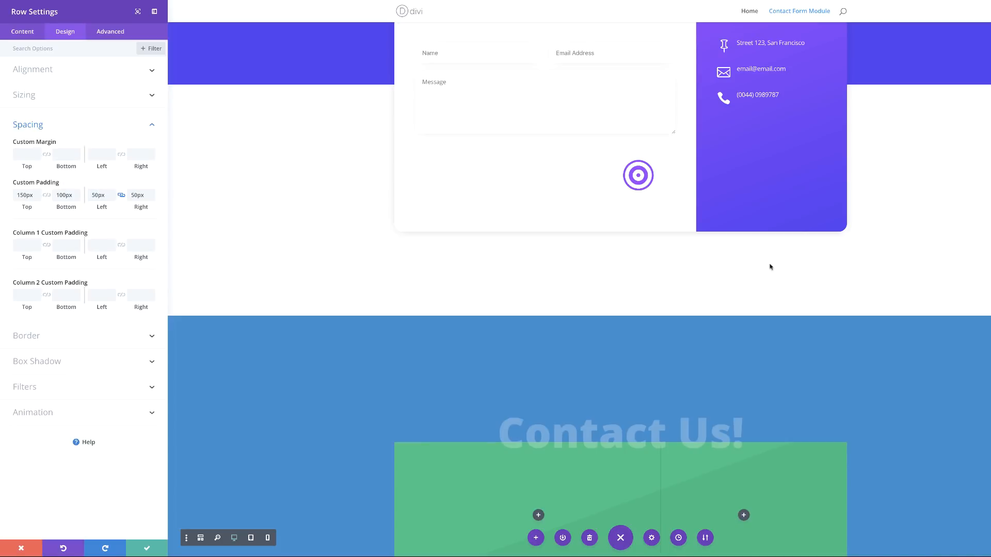
Step: Give the row a 10px #1ba35a border and 20px rounded corners
left_click(44, 338)
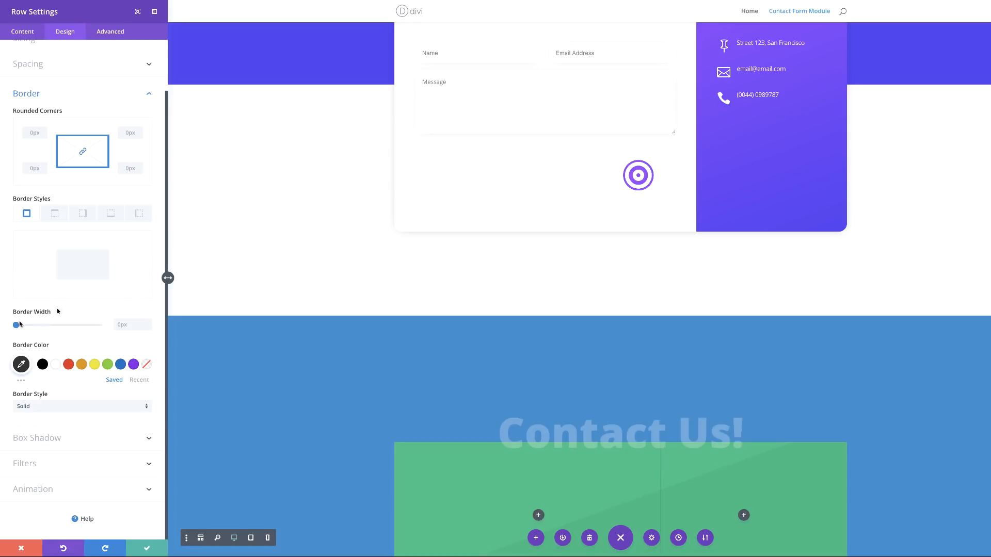
left_click(115, 323)
type("10")
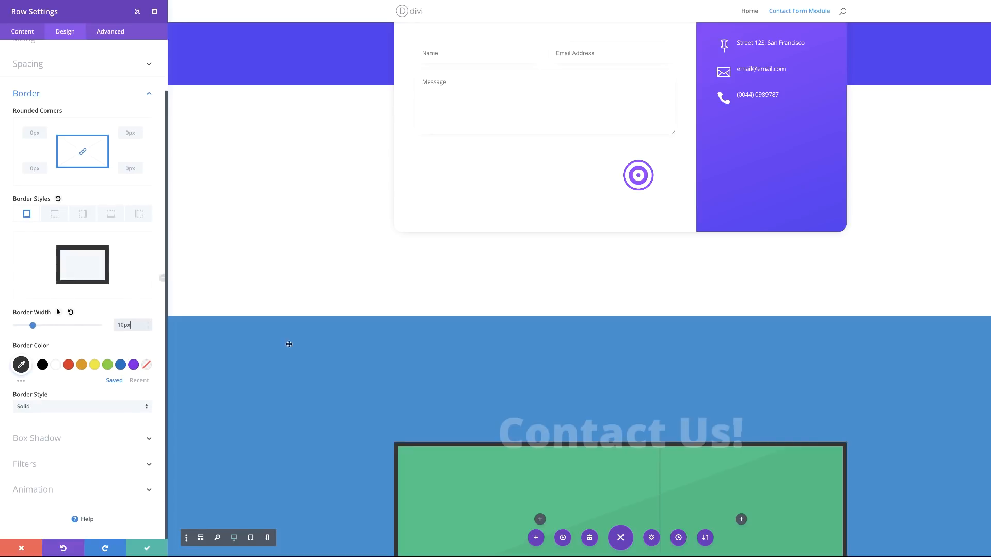
scroll(332, 364, "down", 2)
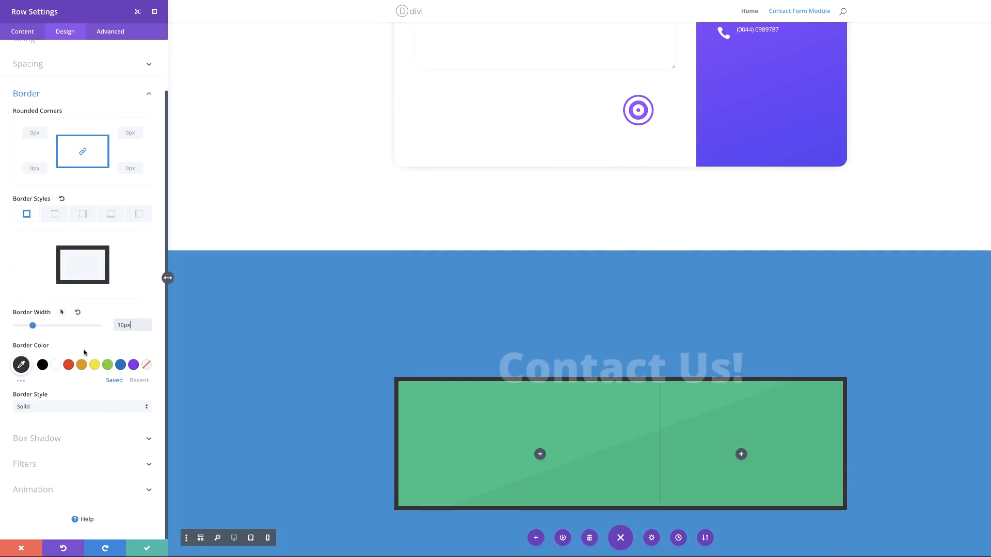
left_click(22, 365)
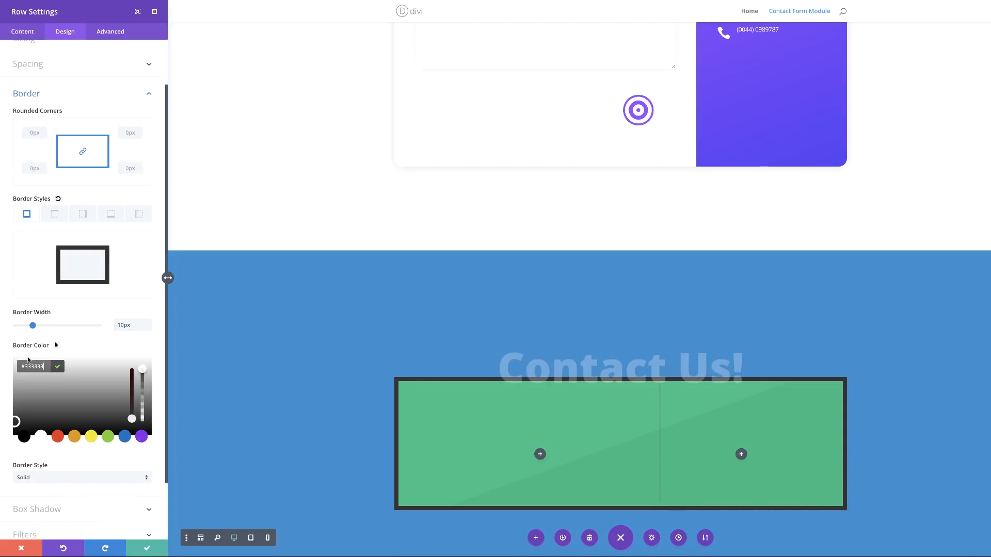
key("ctrl+a")
type("#1ba35a")
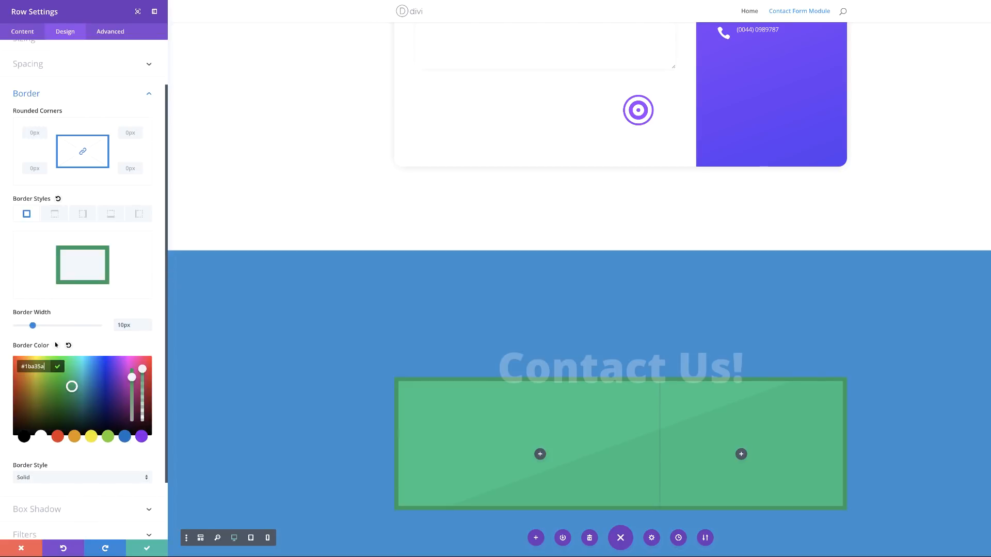
left_click(33, 133)
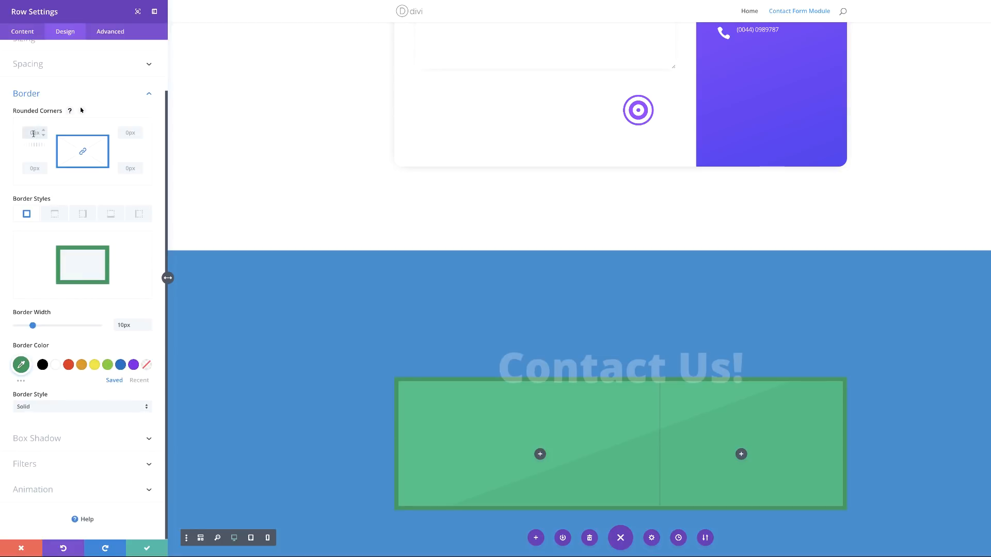
type("20px")
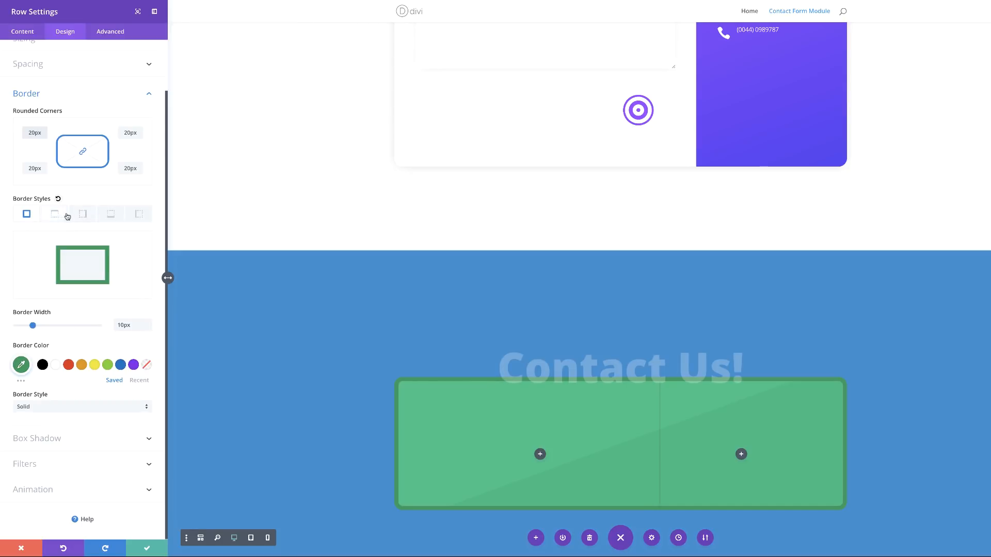
Step: Set the top, right and left border widths to 0px, keeping only the bottom border
left_click(110, 213)
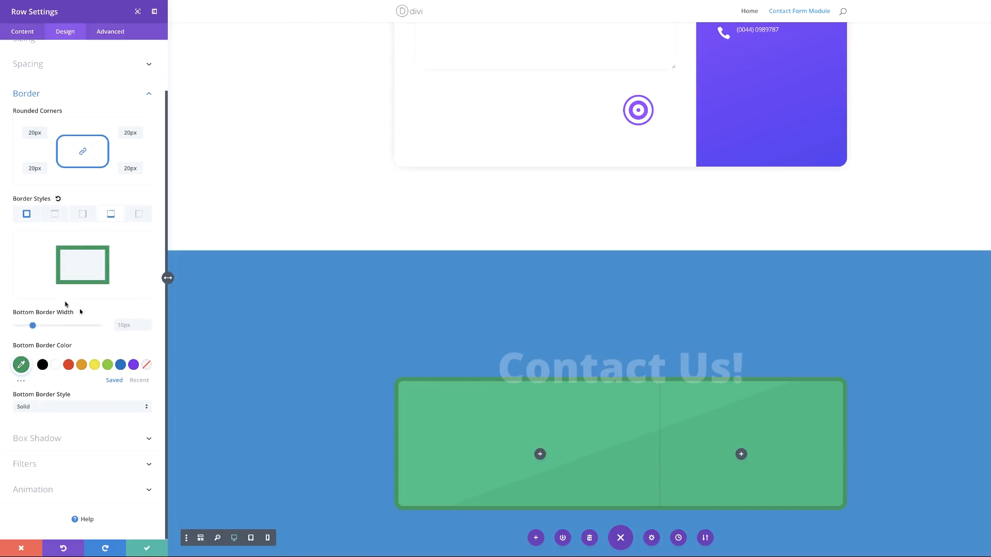
left_click(53, 215)
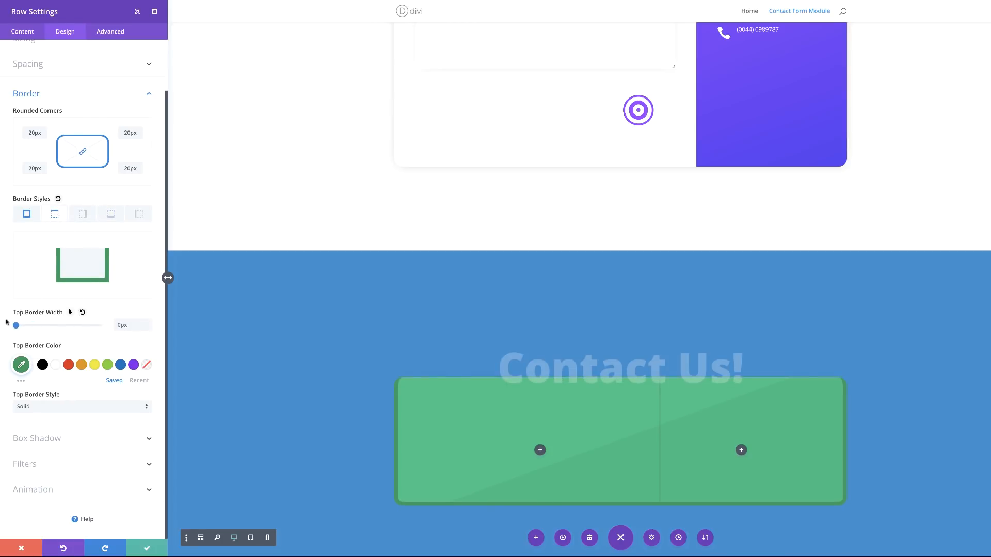
left_click(84, 216)
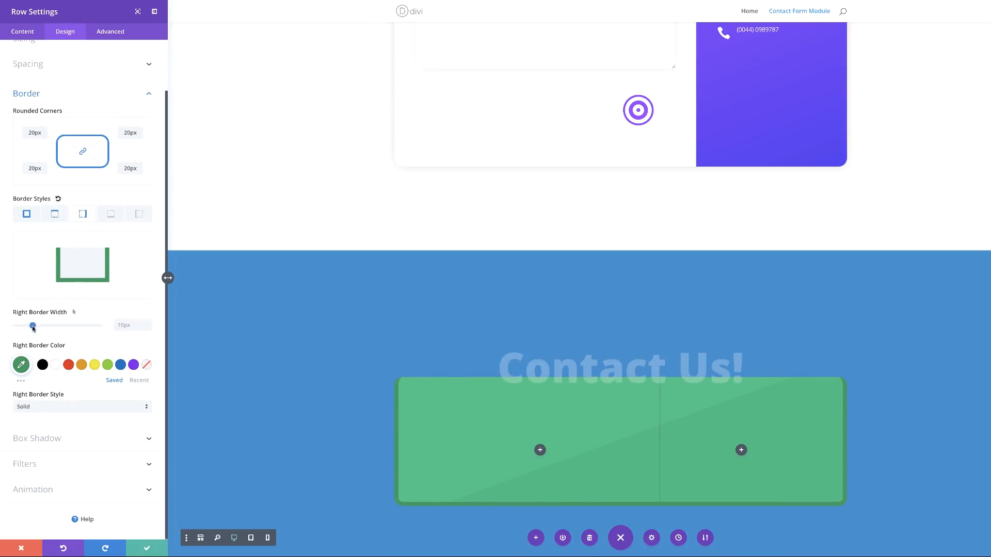
left_click_drag(33, 327, 6, 328)
left_click(140, 217)
left_click_drag(36, 326, 6, 325)
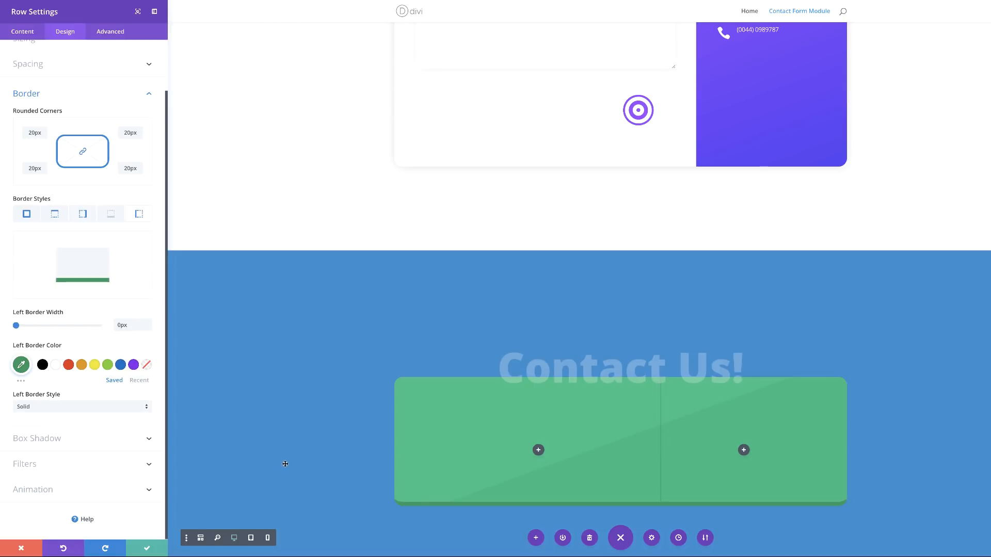
left_click(58, 442)
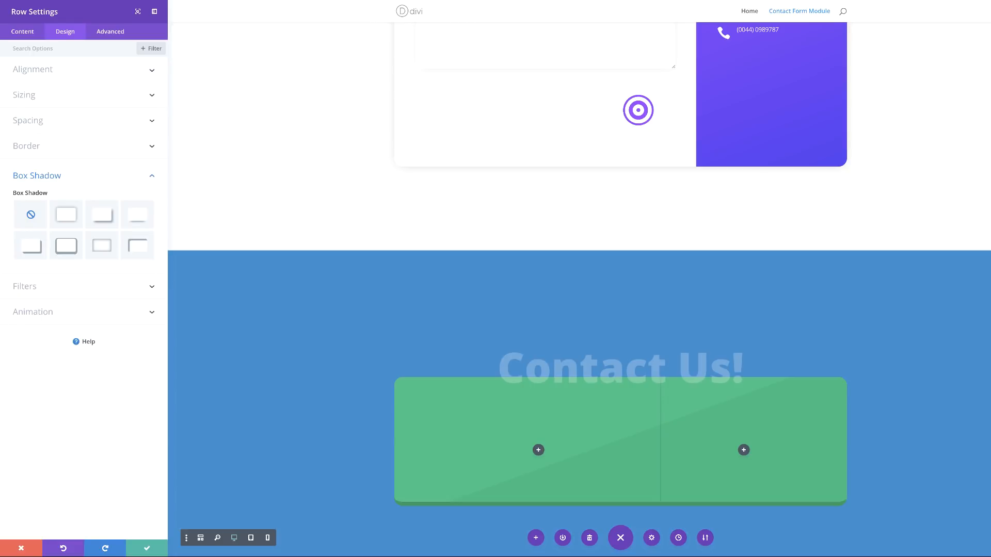
Step: Apply the second box shadow preset with 80px blur and -24px spread, then save the row
left_click(77, 218)
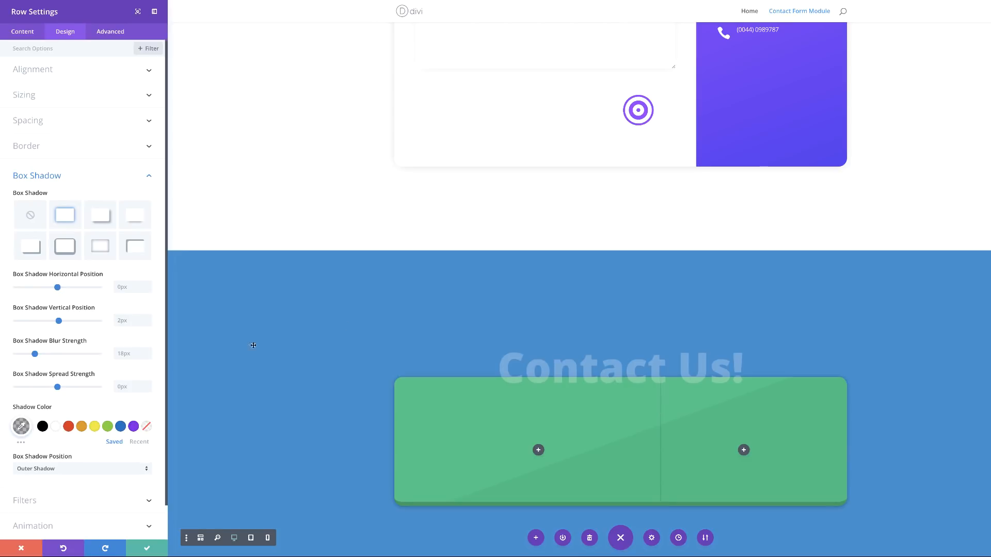
left_click(99, 354)
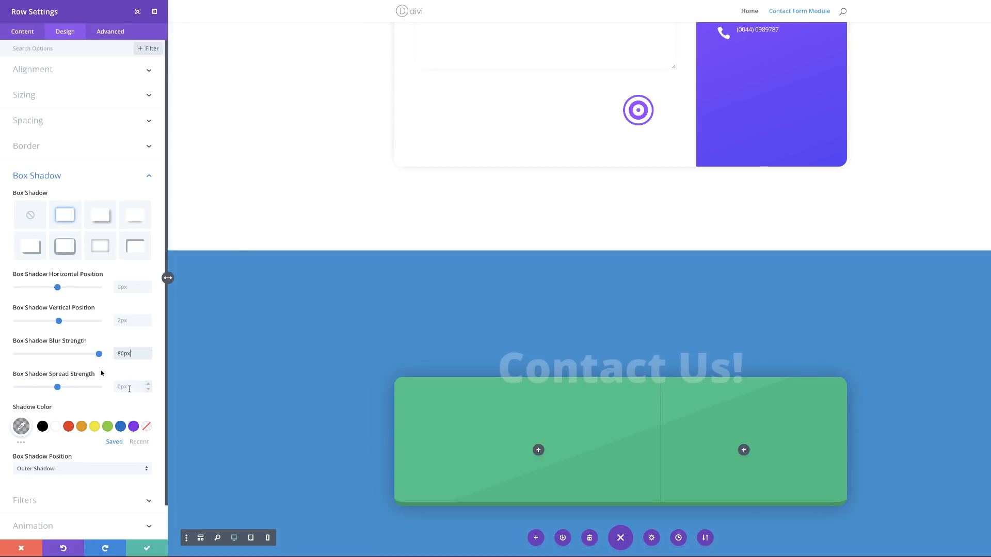
left_click(127, 389)
type("-24px")
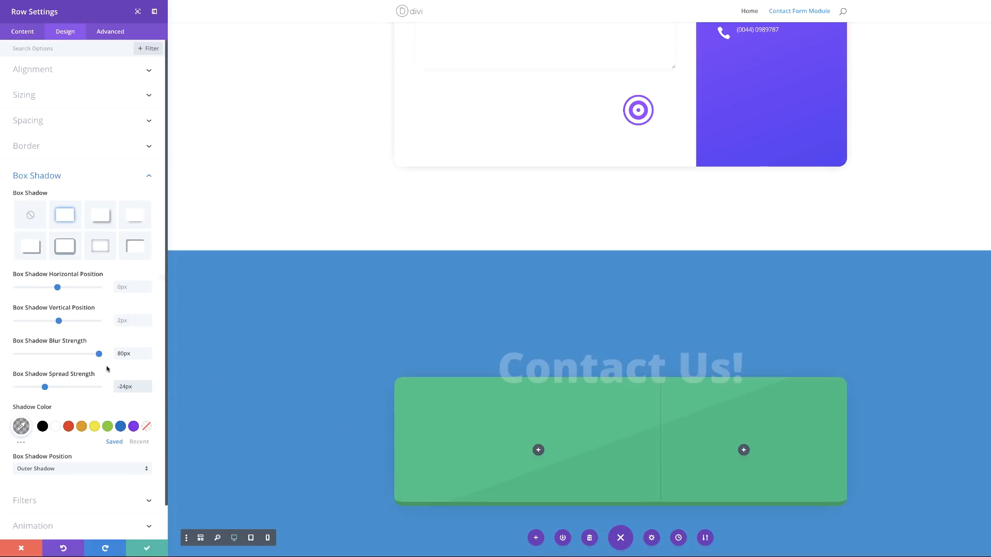
left_click(147, 550)
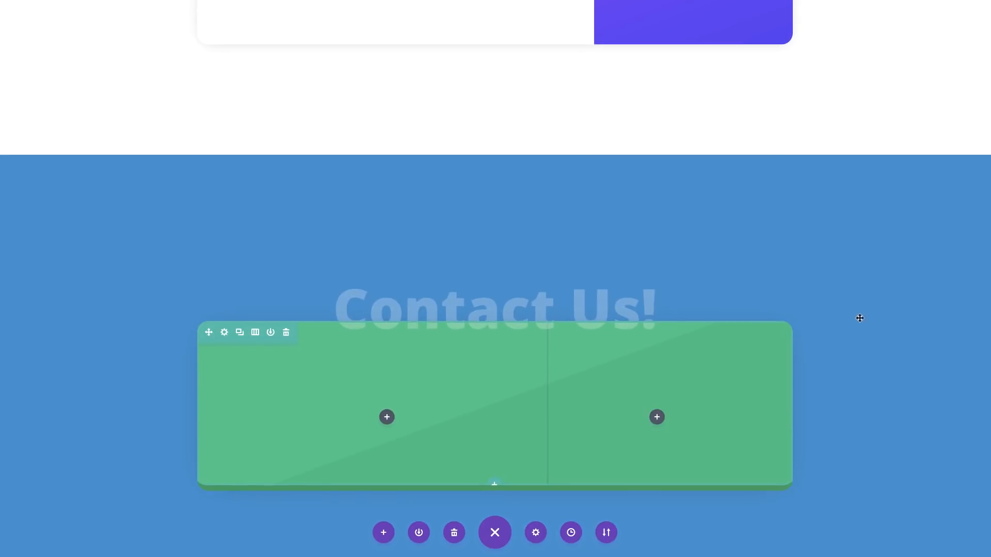
Step: Add a Contact Form module to the row's left column
left_click(386, 417)
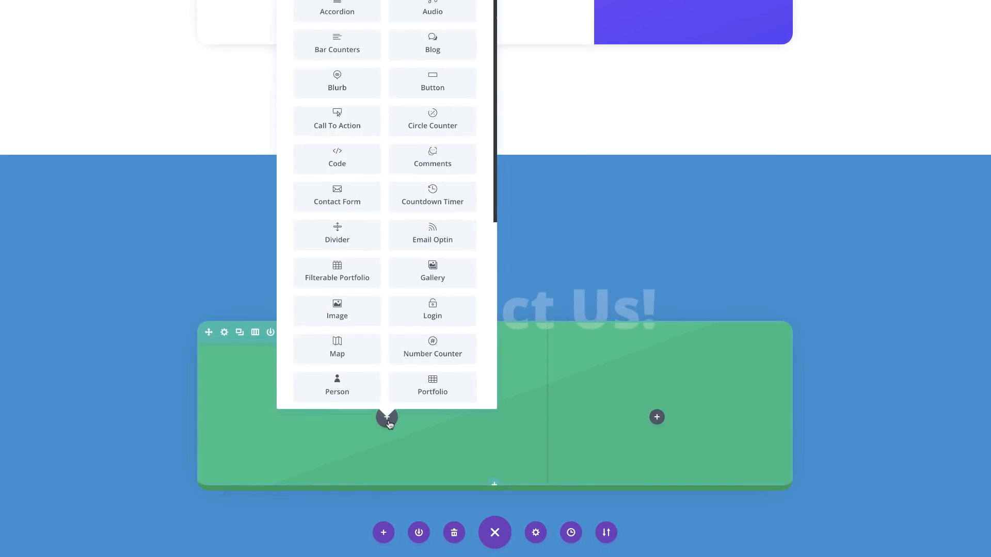
type("co")
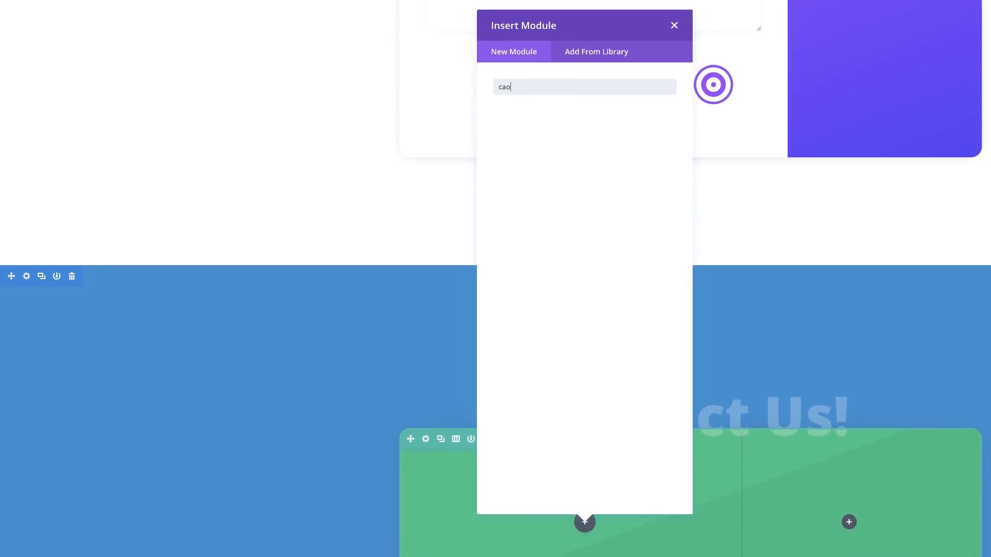
type("nt")
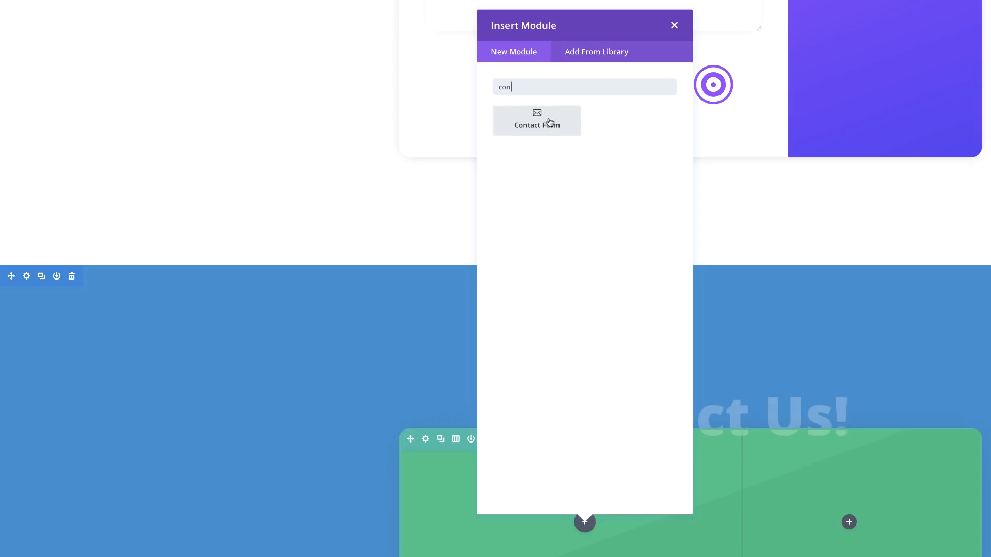
left_click(548, 124)
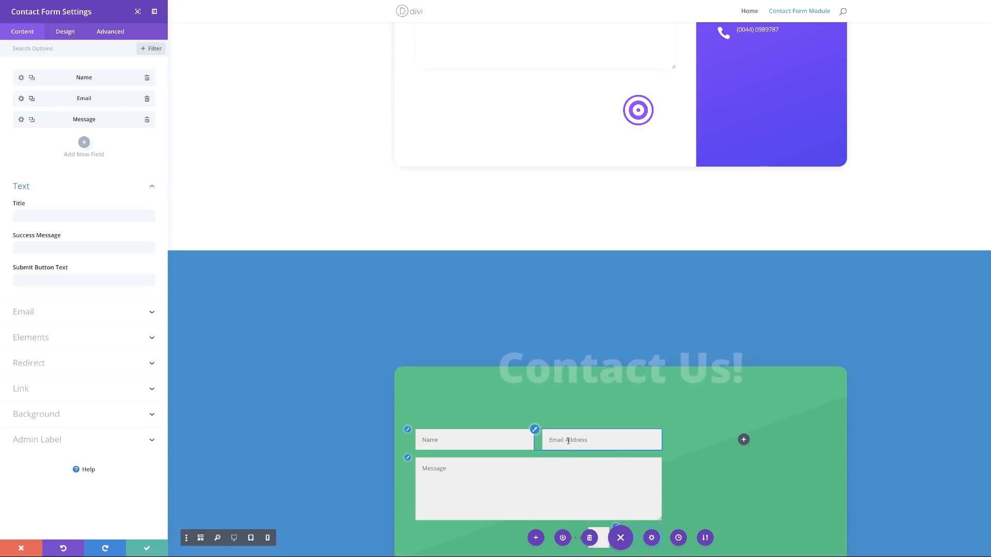
Step: Make the Name and Email fields fullwidth and set Display Captcha to No
left_click(21, 78)
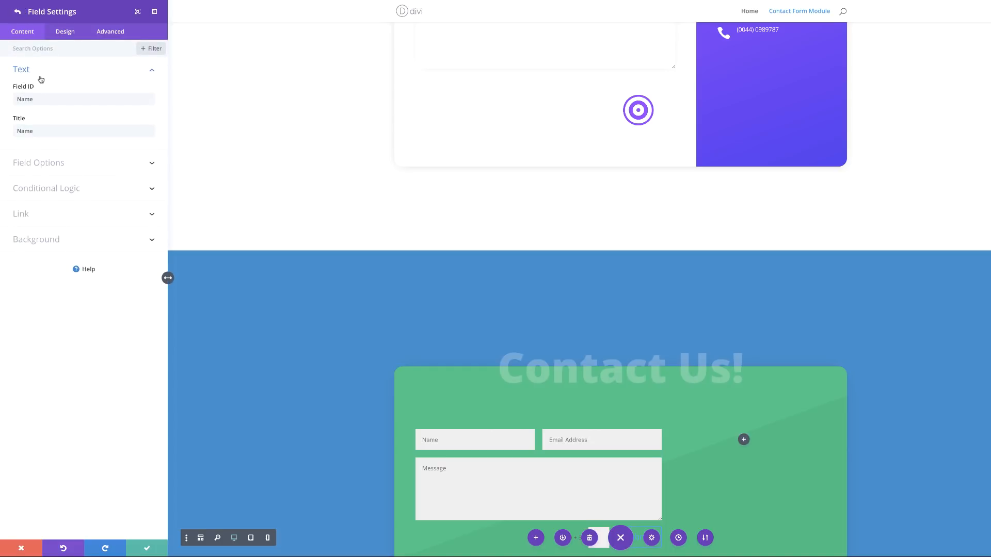
left_click(65, 32)
left_click(29, 72)
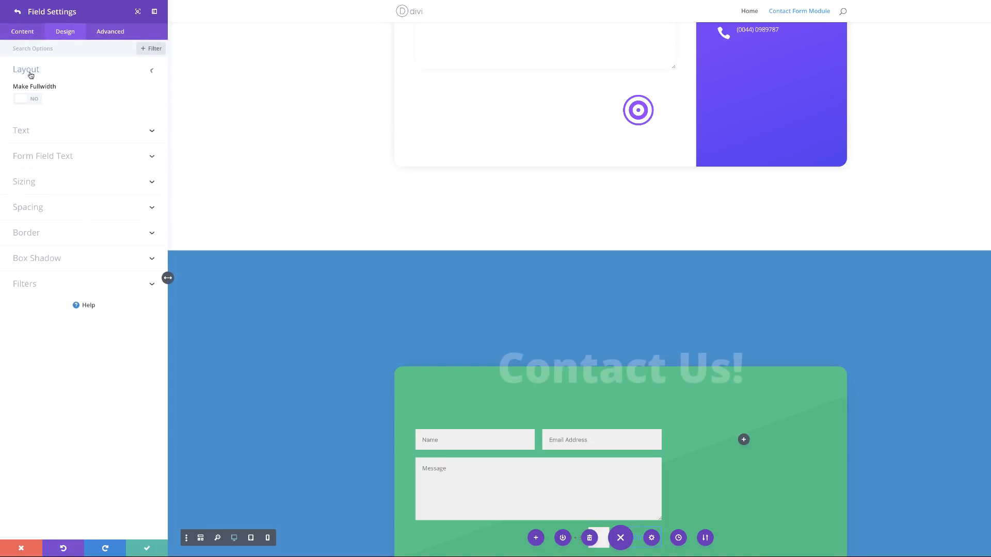
left_click(35, 99)
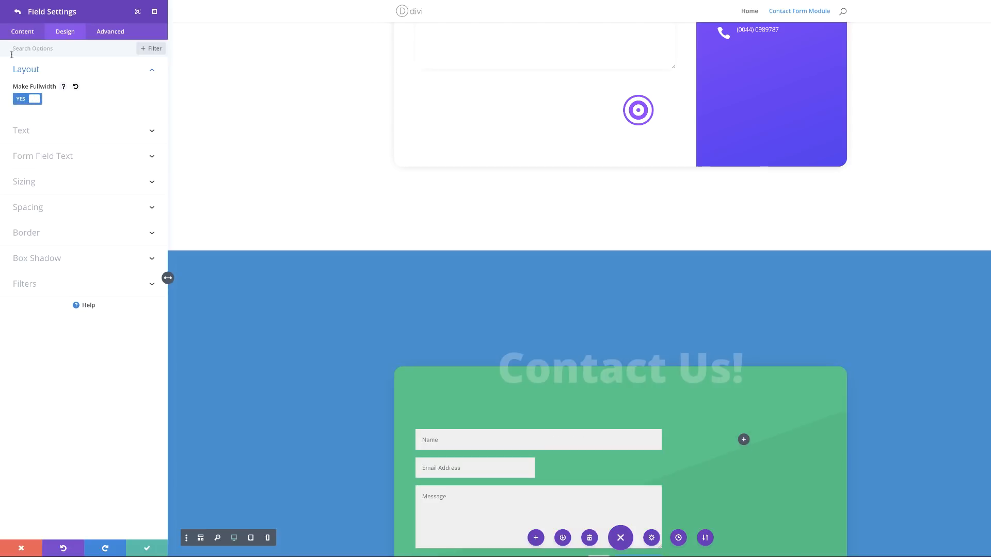
left_click(17, 14)
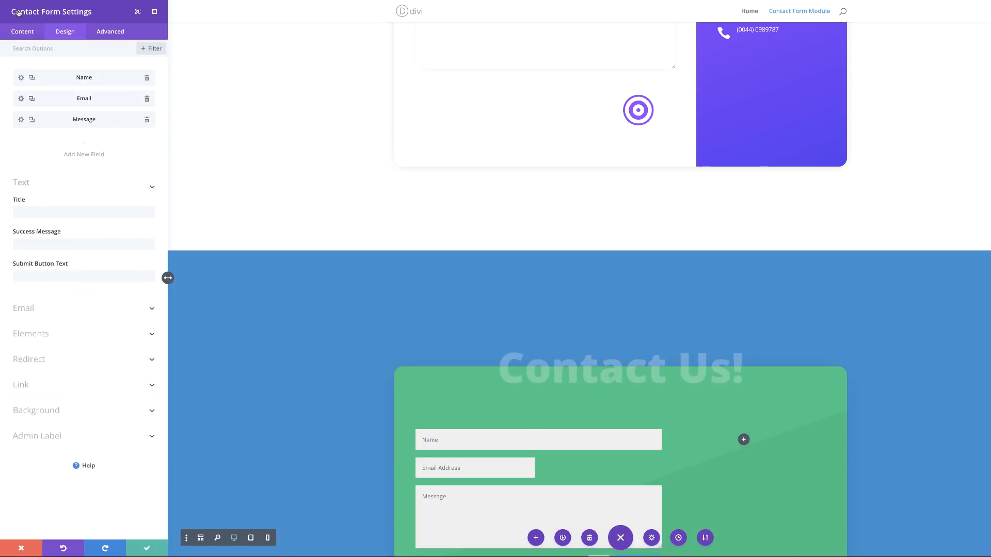
left_click(21, 103)
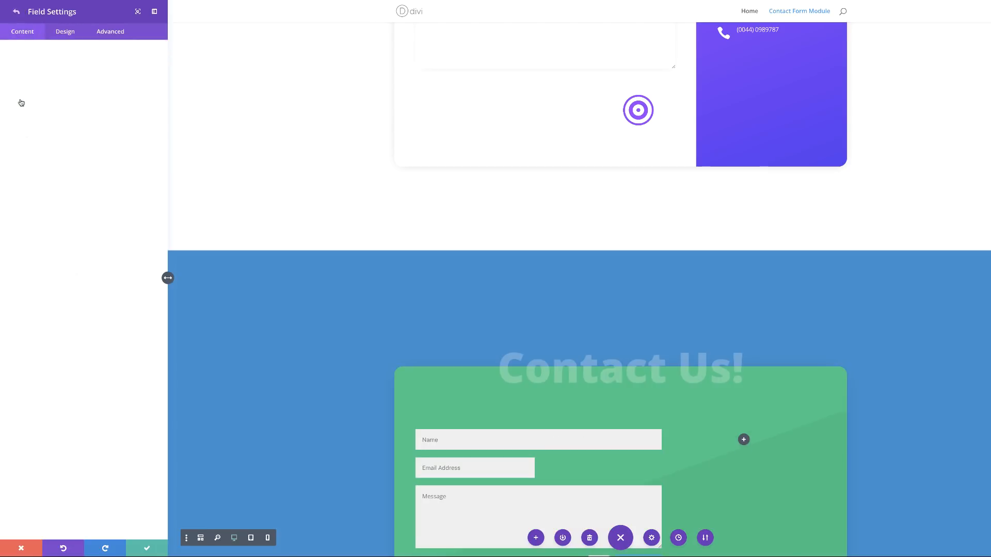
left_click(63, 33)
left_click(36, 72)
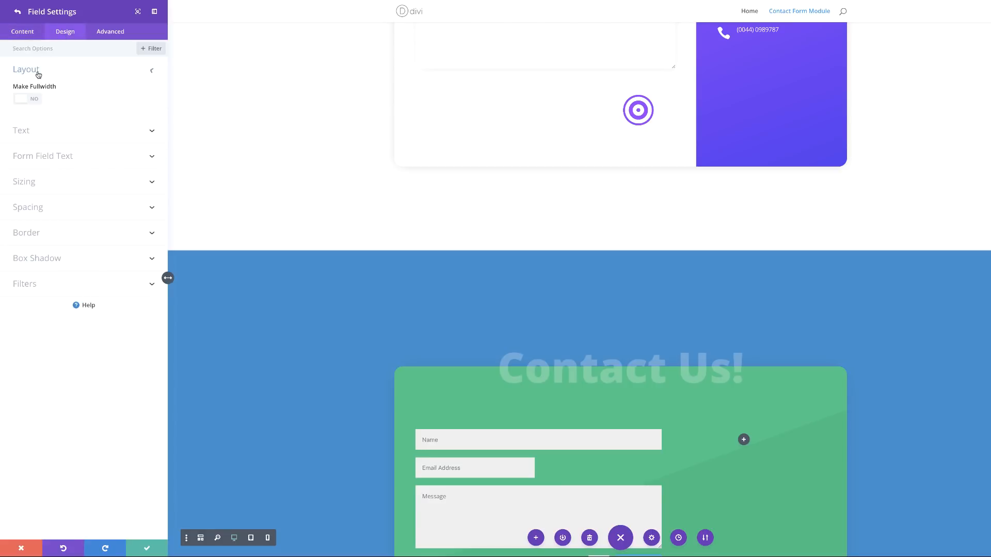
left_click(35, 100)
scroll(381, 281, "down", 1)
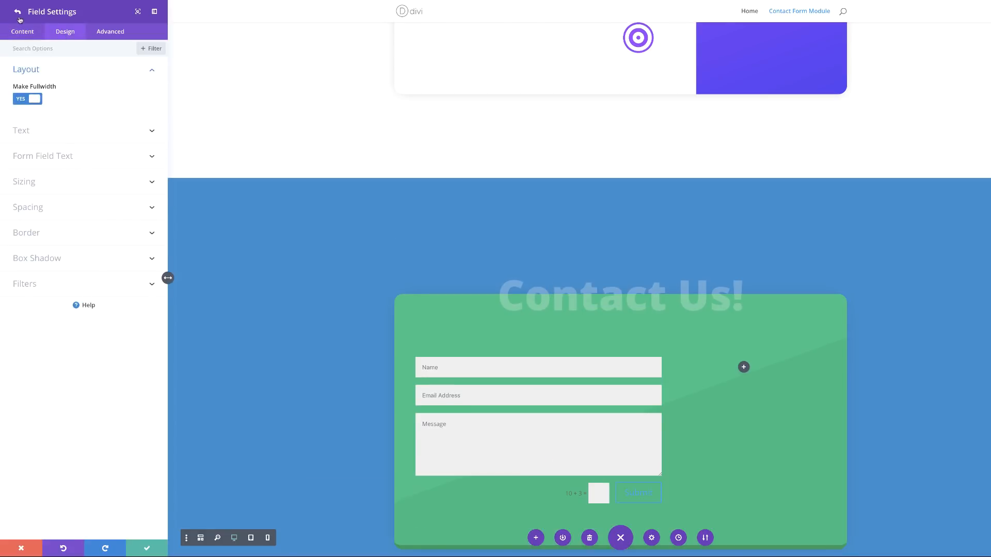
left_click(19, 13)
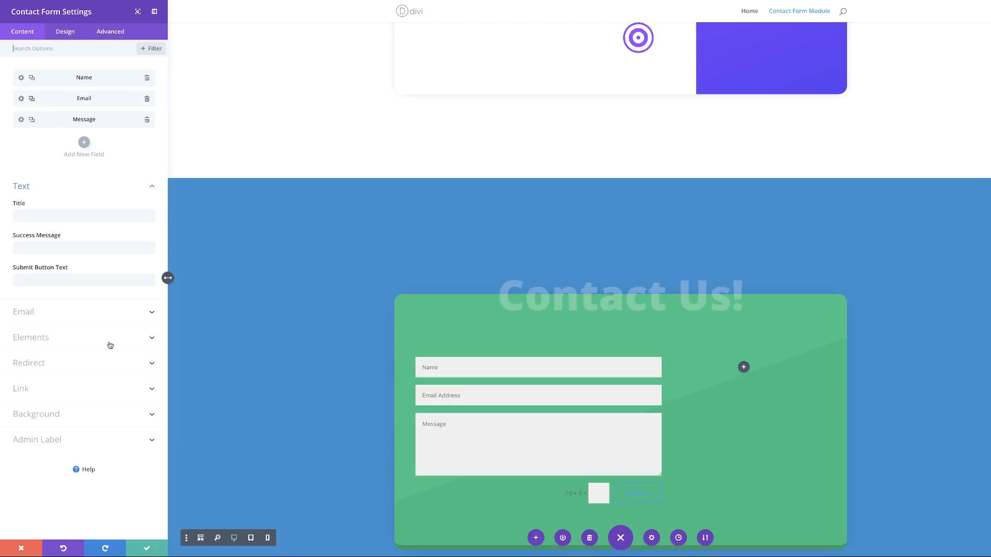
left_click(43, 338)
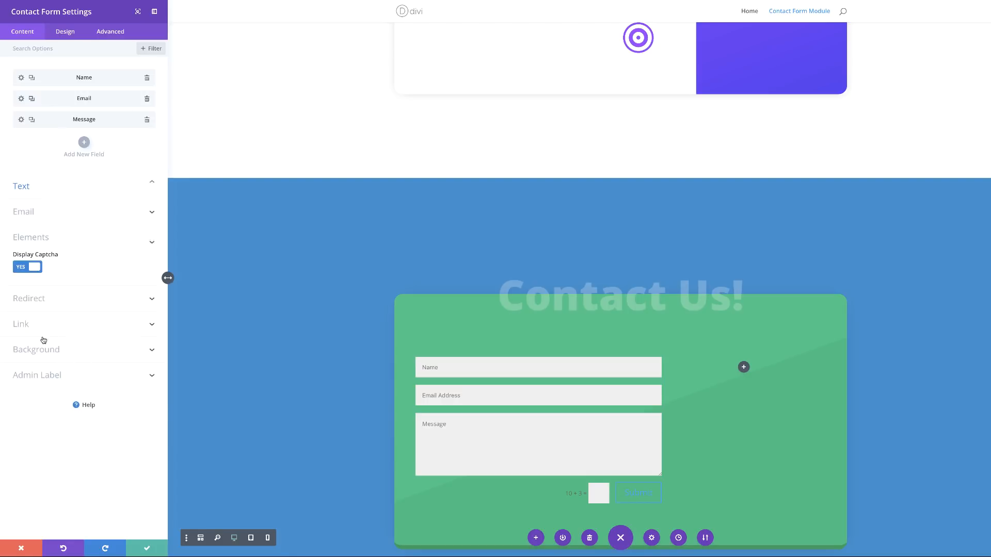
left_click(23, 268)
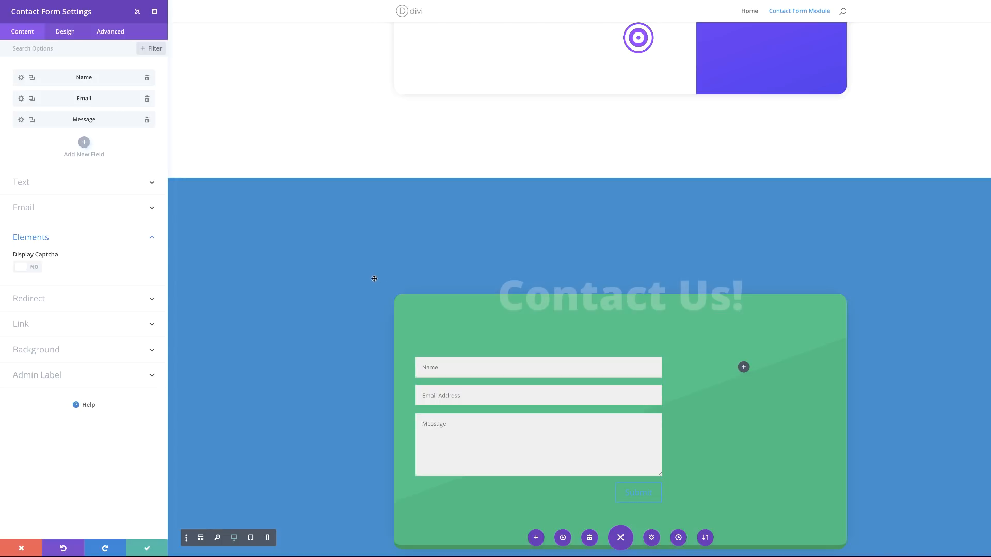
Step: Enable custom styles for the Submit button and make its text white
left_click(65, 32)
left_click(33, 150)
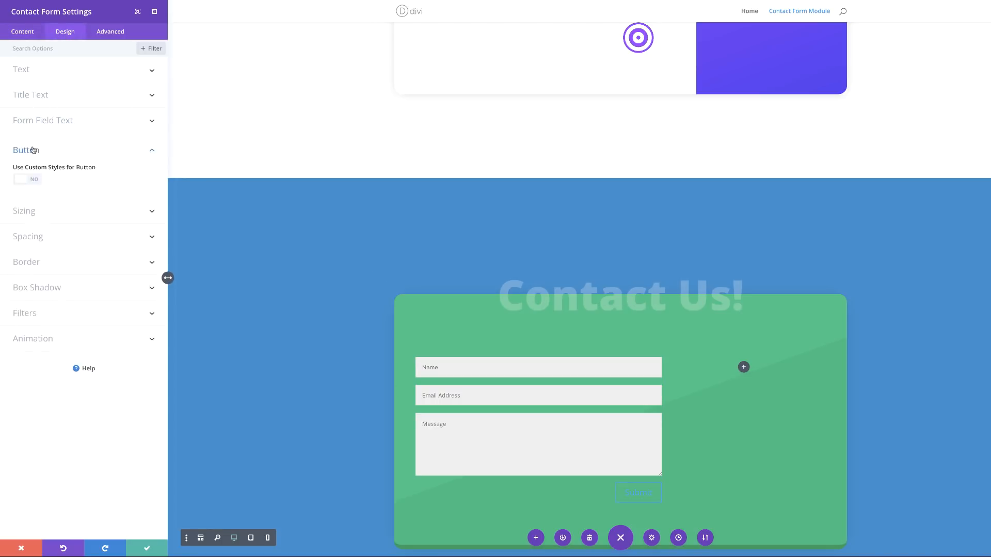
left_click(34, 180)
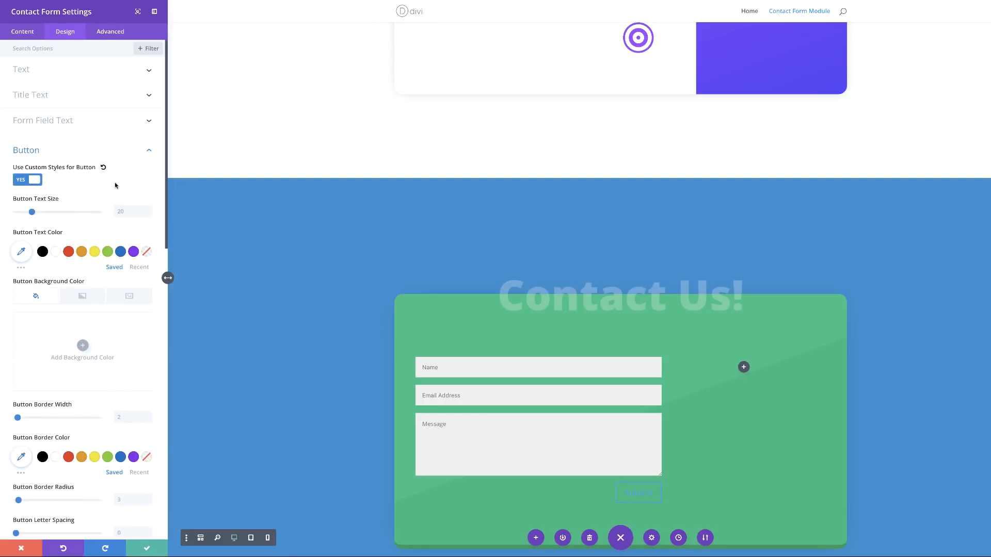
scroll(467, 350, "down", 2)
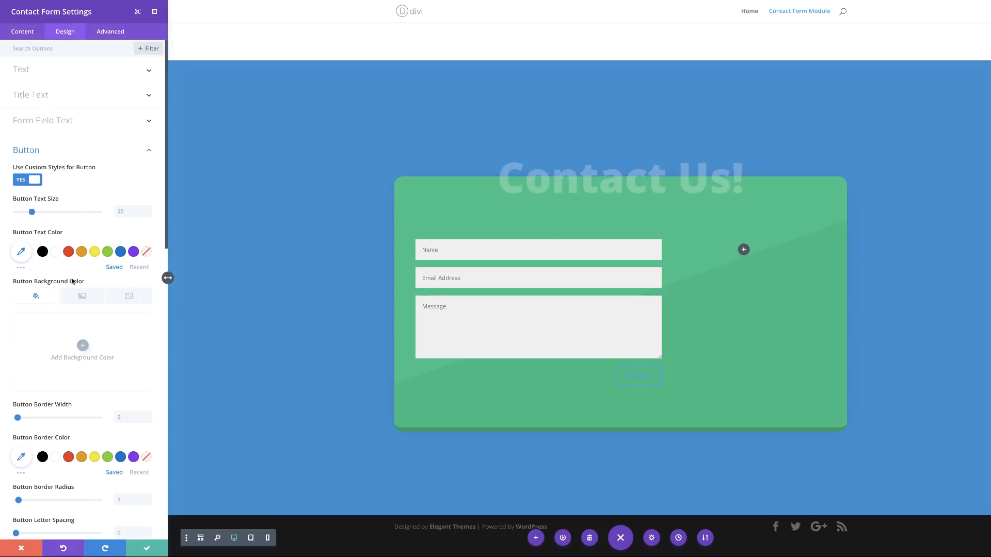
left_click(56, 252)
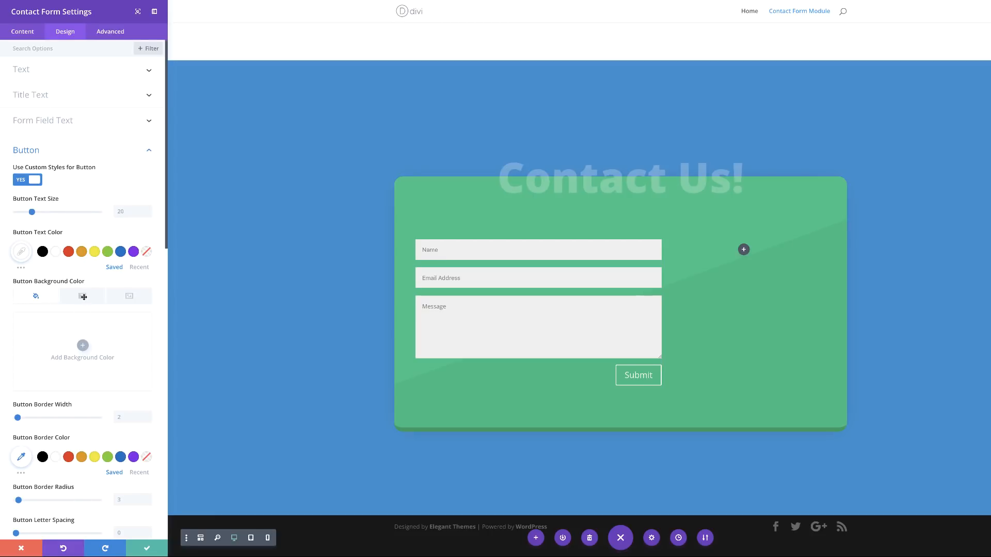
Step: Give the button a gradient background from #3AA0E3 to #3491CE
left_click(80, 298)
left_click(83, 346)
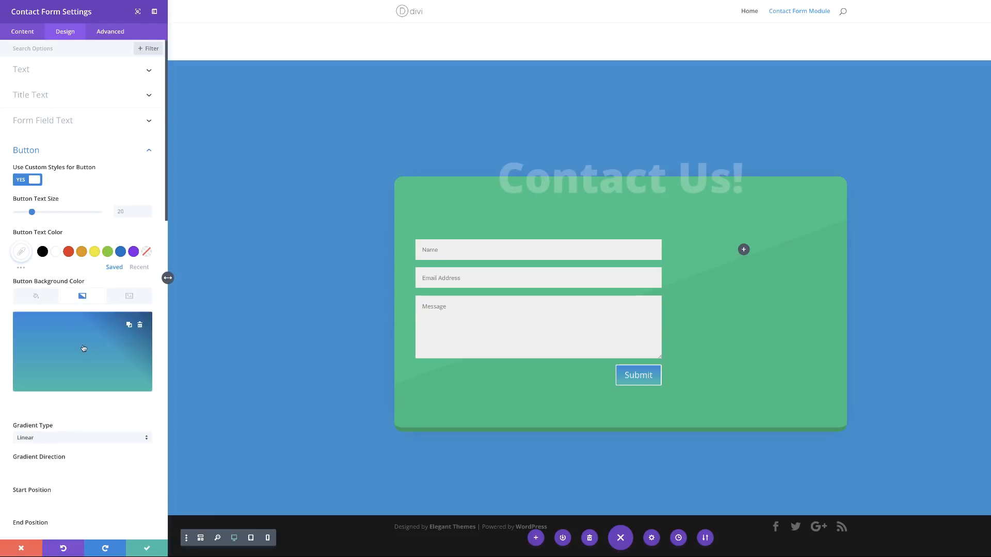
left_click(18, 407)
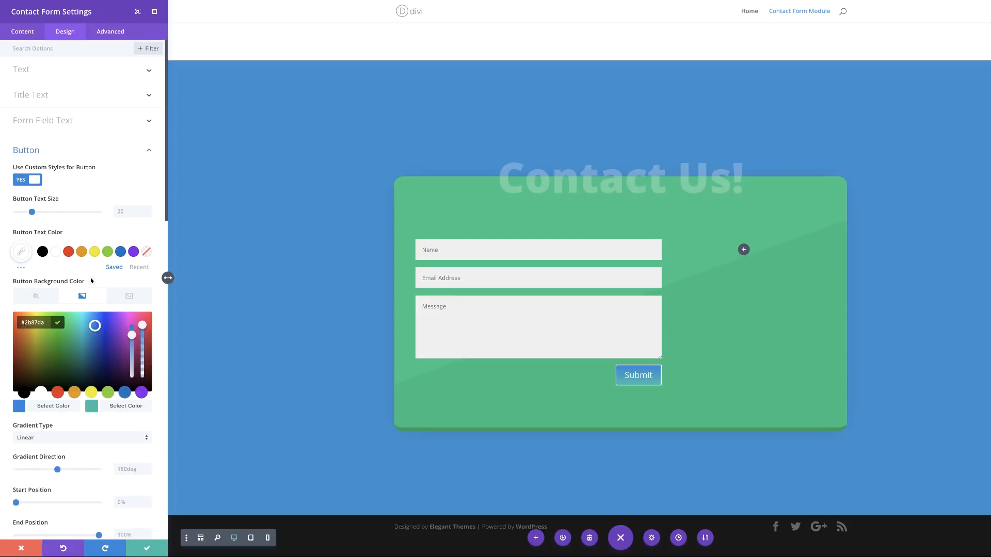
type("#3AA0E3")
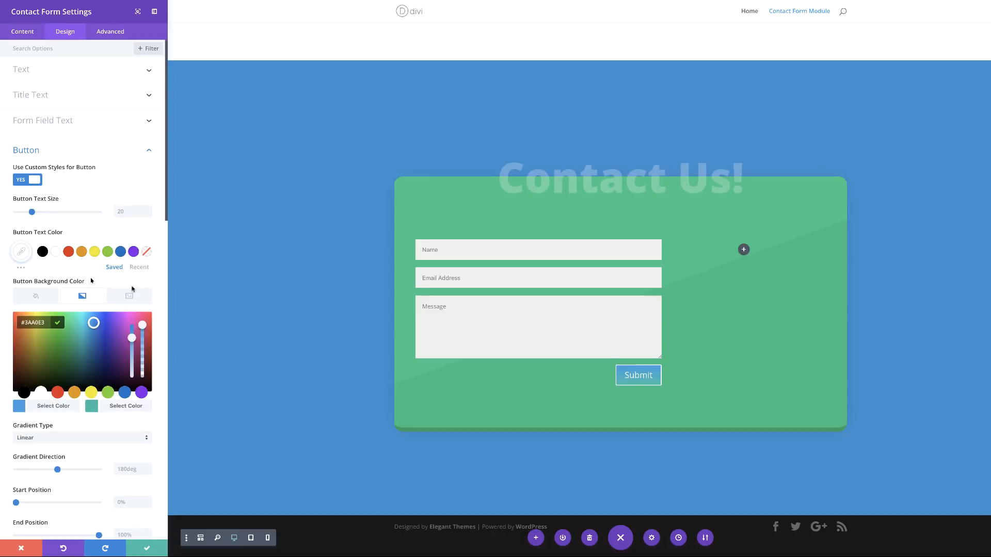
left_click(91, 408)
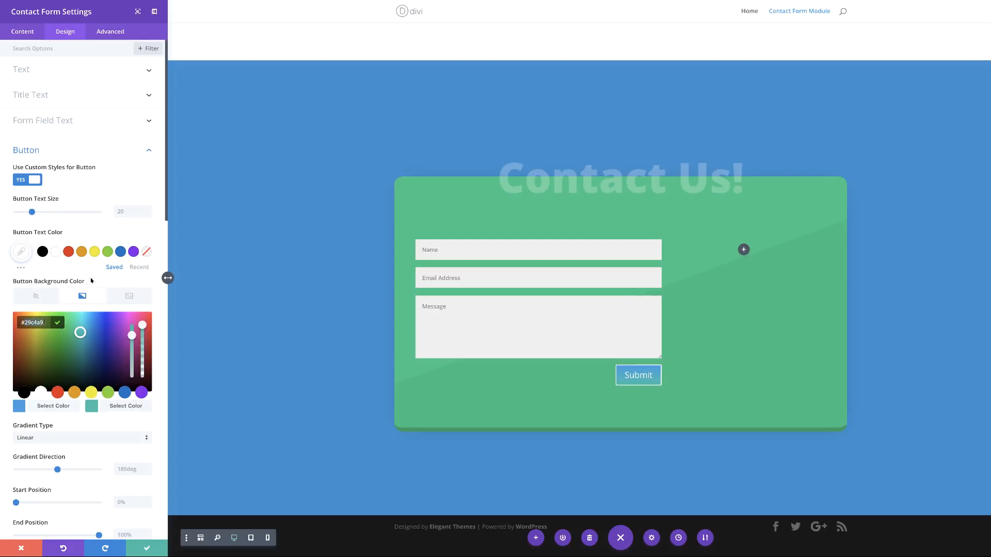
type("#3491CE")
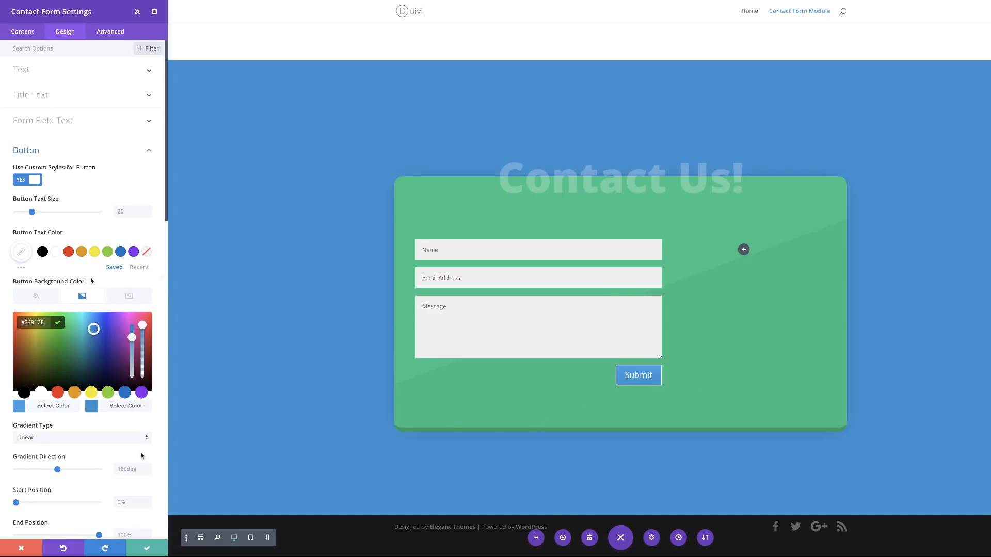
Step: Set the button gradient direction to 155deg with start and end positions at 50%
scroll(121, 435, "down", 1)
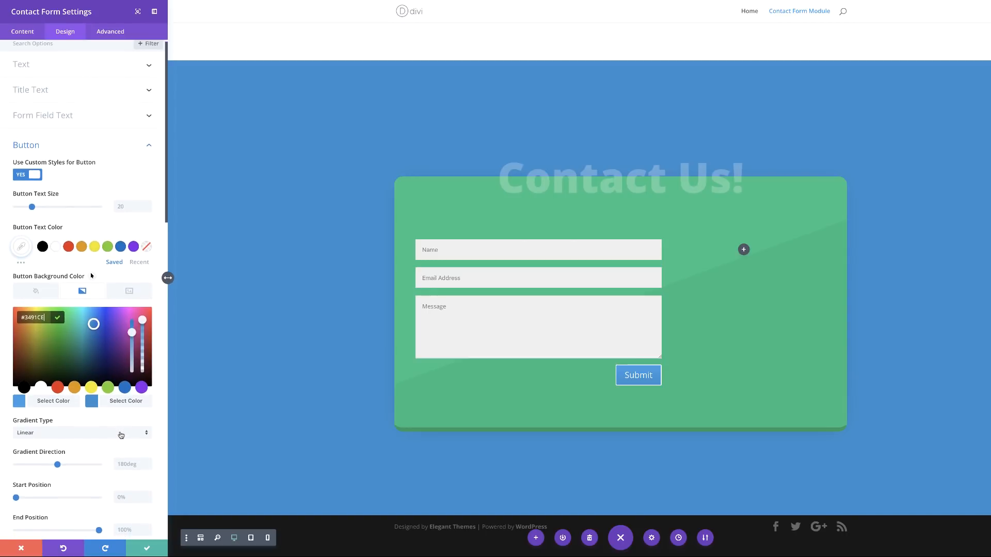
scroll(121, 435, "down", 3)
left_click(128, 439)
type("155")
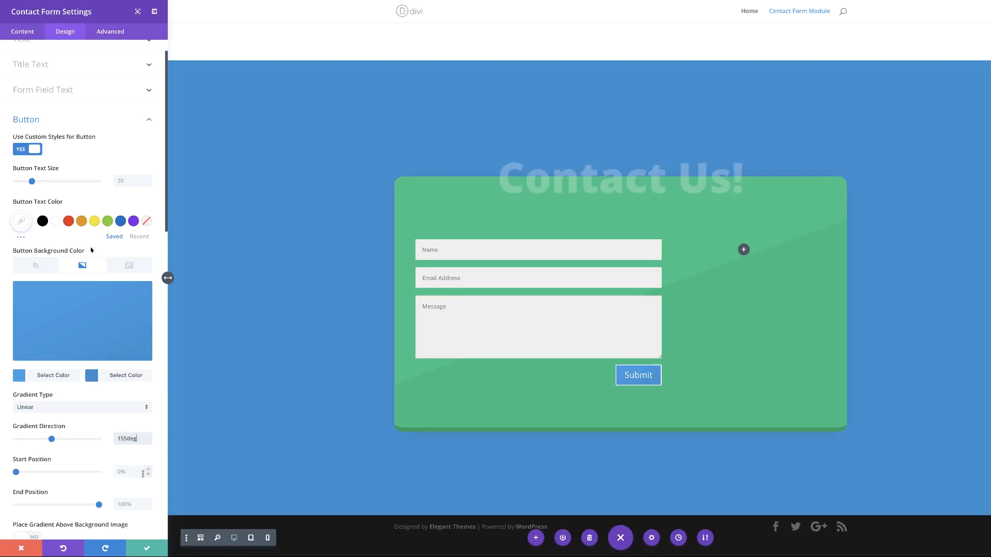
type("0")
key("Tab")
type("50%")
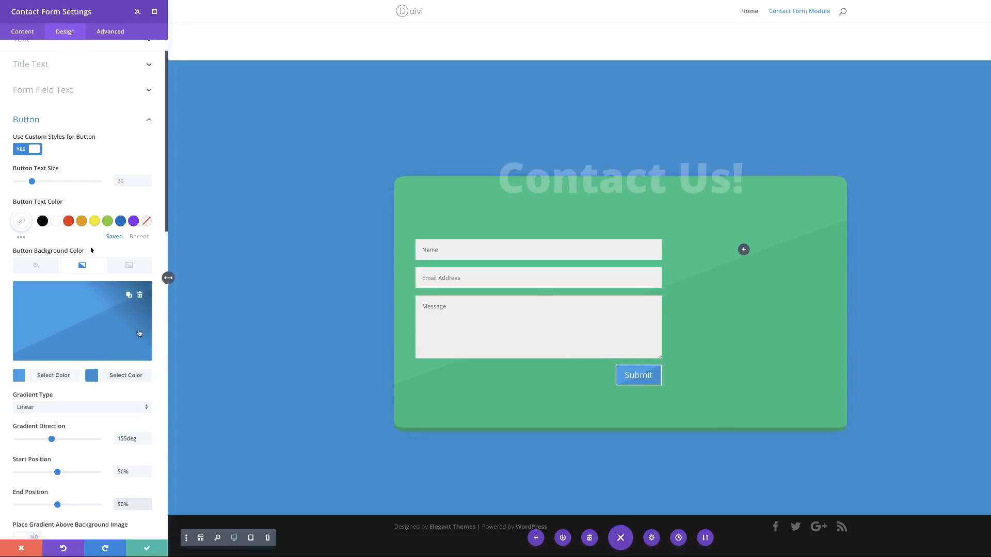
scroll(148, 313, "down", 5)
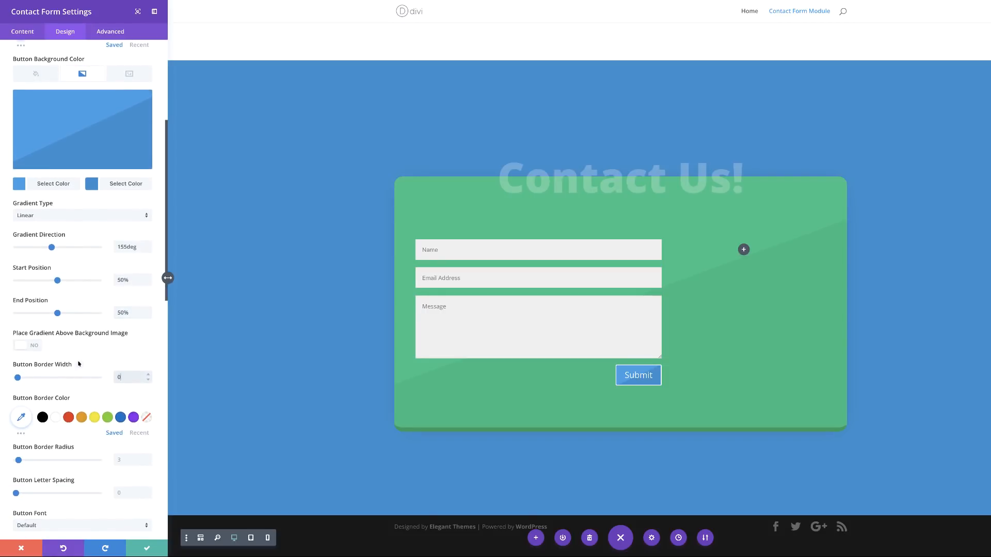
Step: Give the Submit button a bottom box shadow in fully opaque dark blue #0a60af
left_click(122, 460)
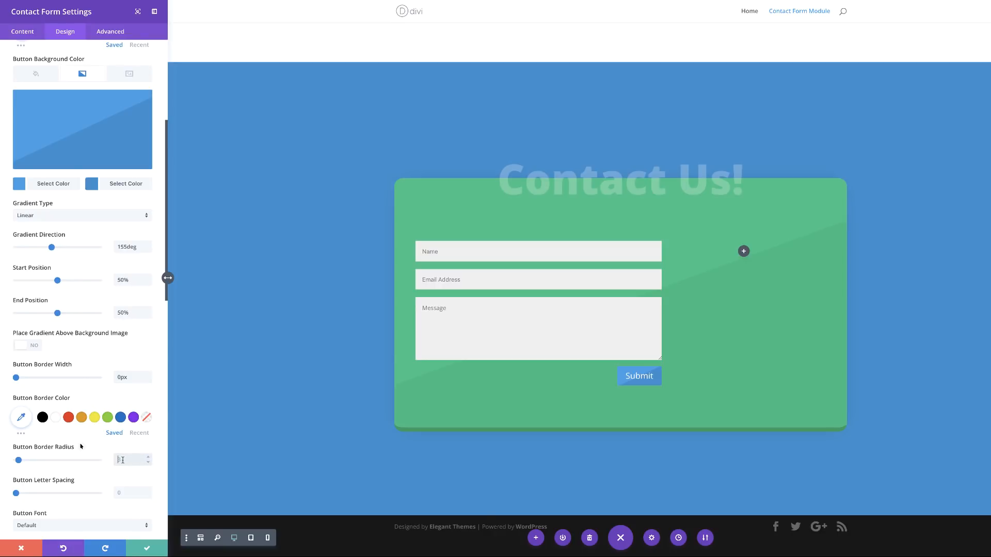
scroll(81, 447, "down", 10)
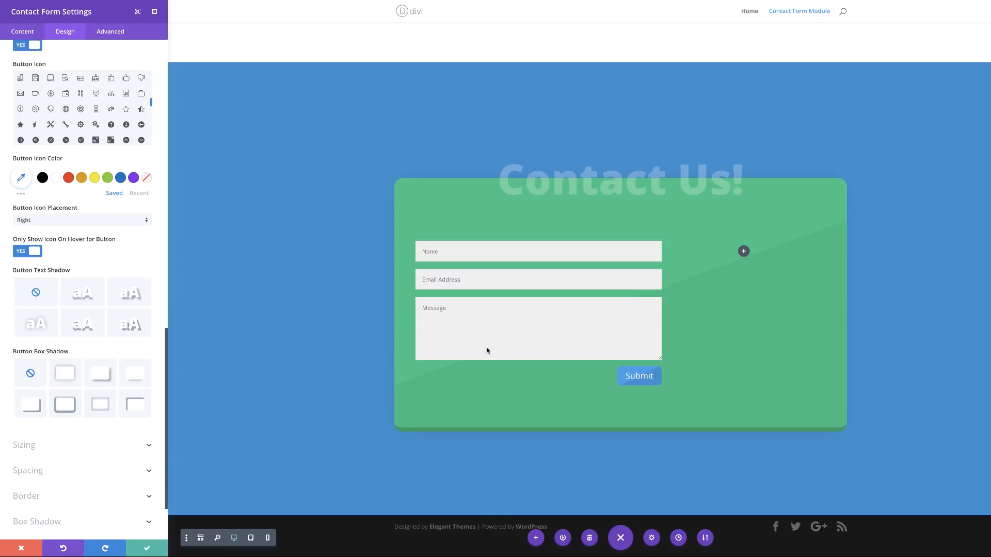
left_click(65, 405)
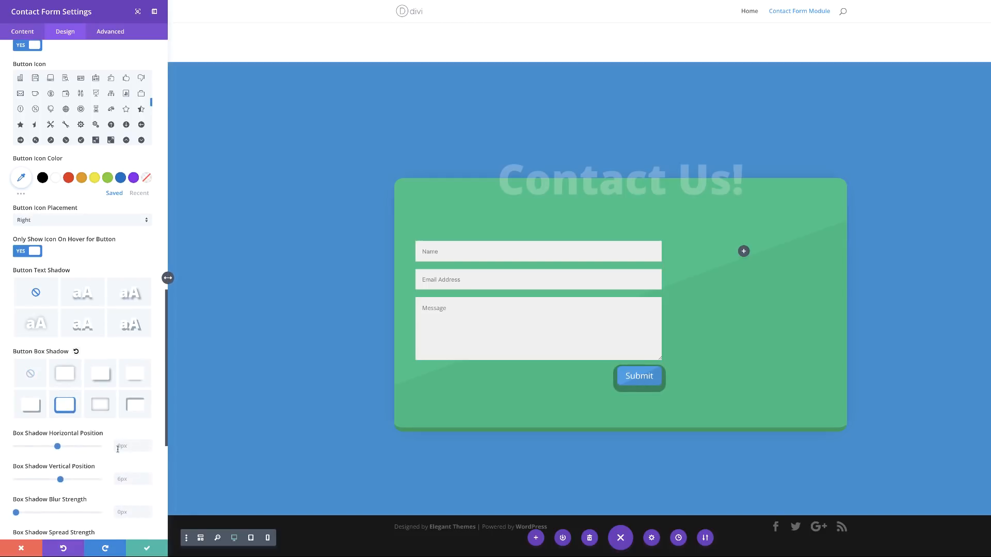
scroll(119, 453, "down", 1)
scroll(121, 455, "down", 2)
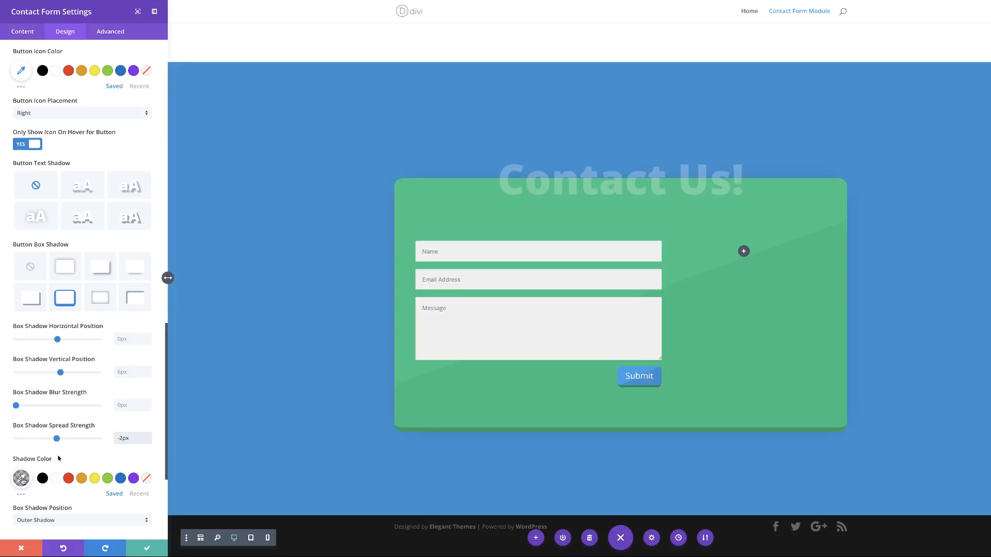
left_click(22, 479)
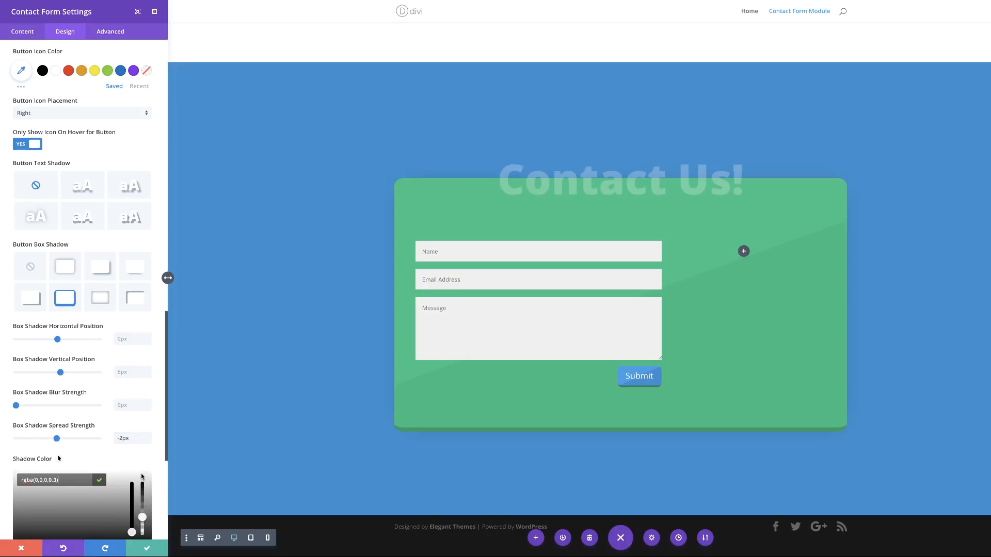
scroll(140, 477, "down", 4)
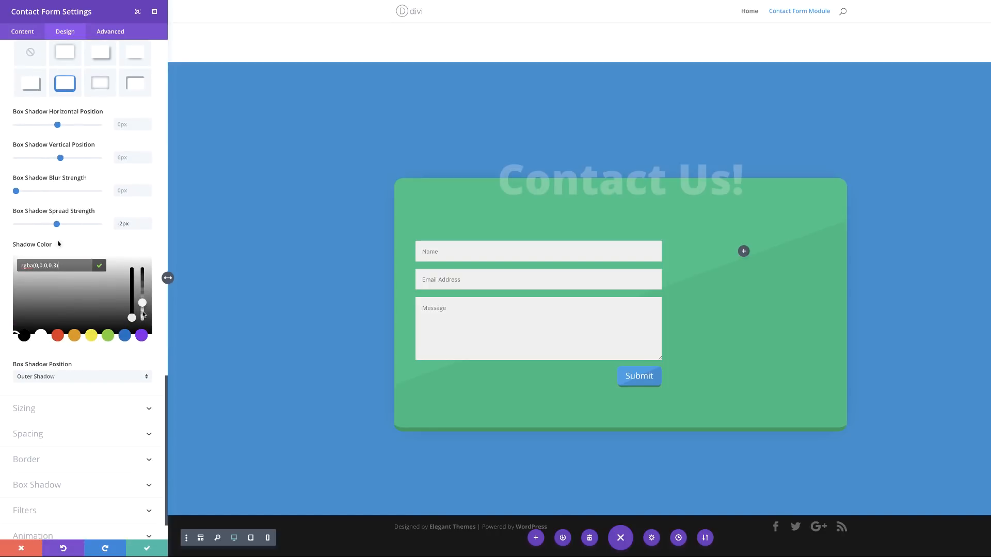
left_click_drag(141, 303, 143, 268)
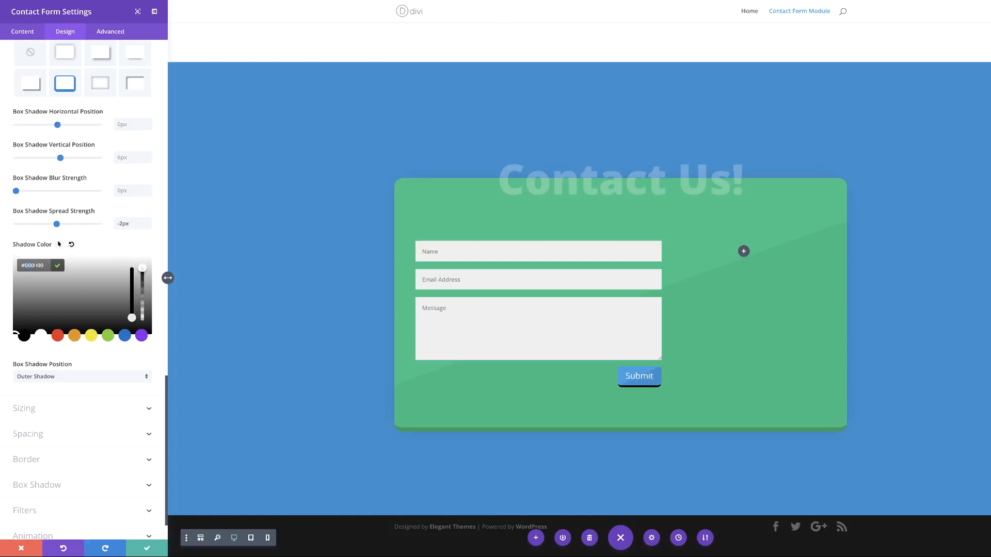
type("#0a60af")
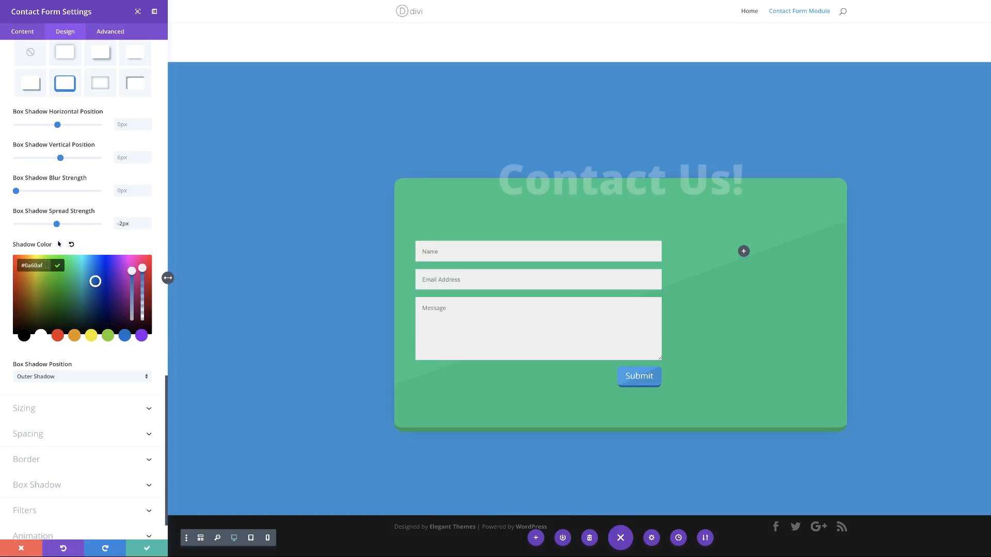
Step: Round the form's input field corners to 5px
left_click(69, 462)
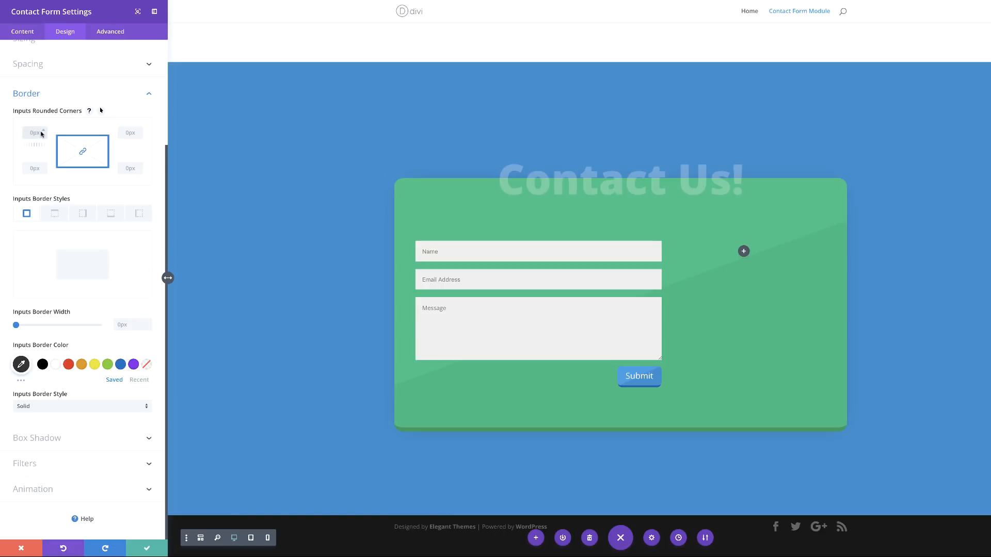
type("5")
mouse_move(440, 246)
Step: Add a Text module beside the form, trimming its text to 'Your content goes here.'
left_click(146, 548)
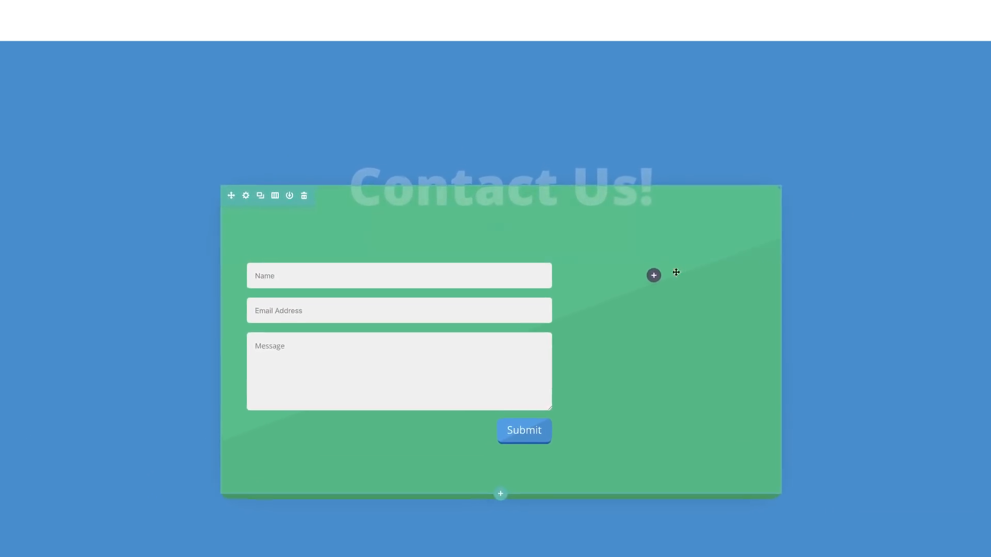
left_click(653, 274)
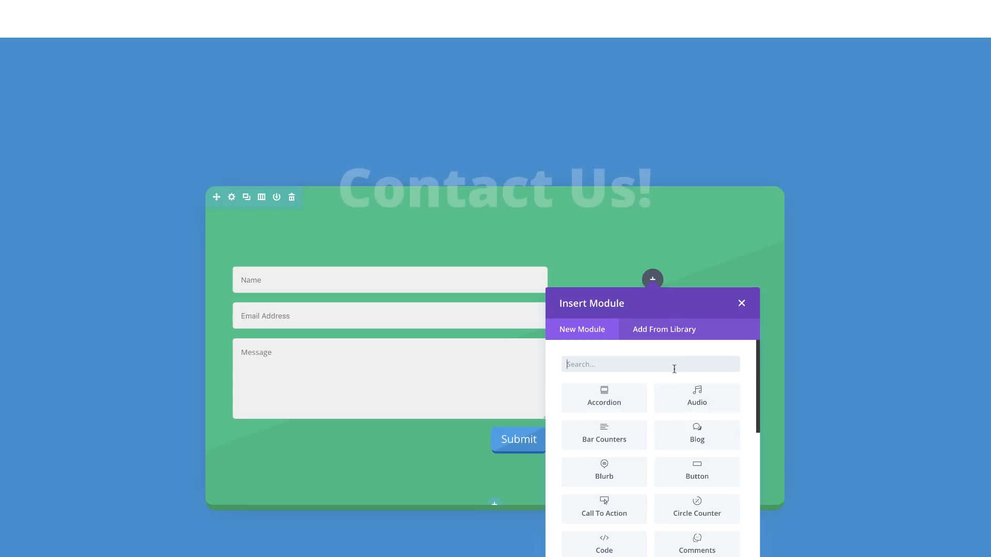
type("text")
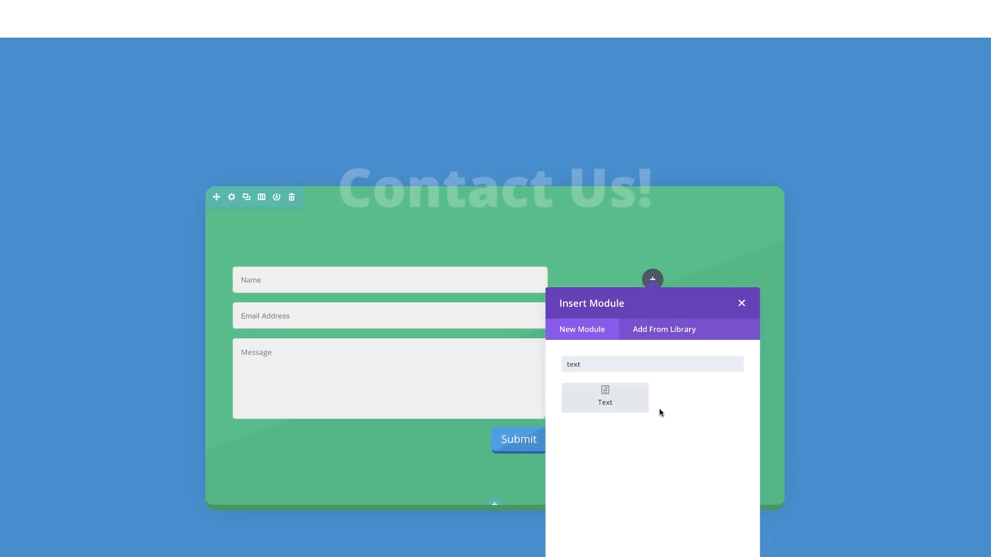
left_click(640, 407)
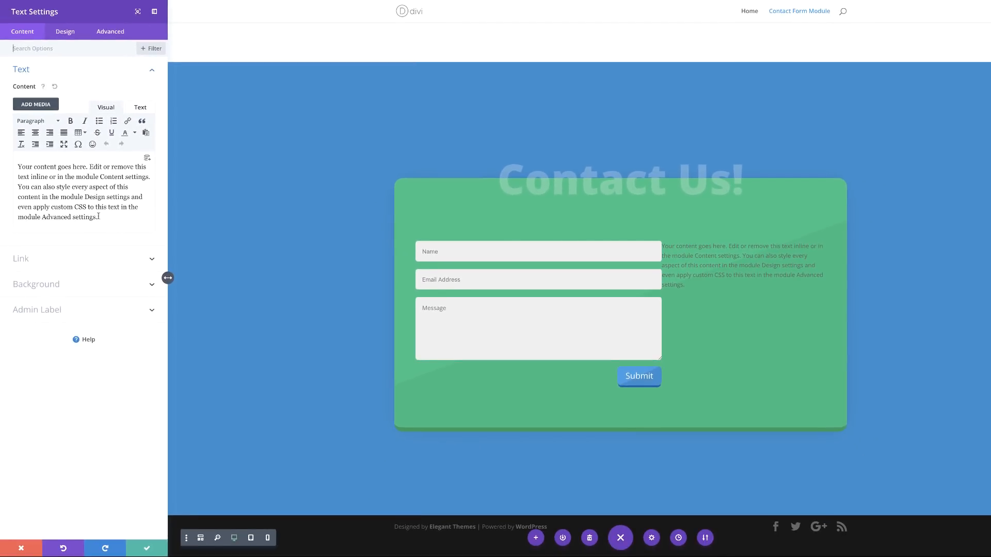
left_click_drag(89, 166, 110, 224)
key("BackSpace")
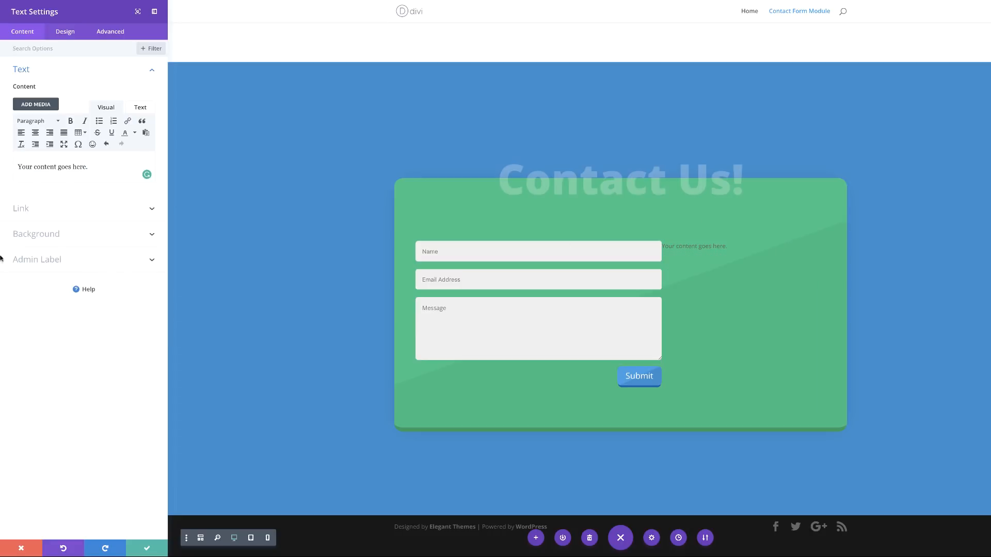
Step: Set the text box background to translucent white rgba(255,255,255,0.13)
left_click(51, 235)
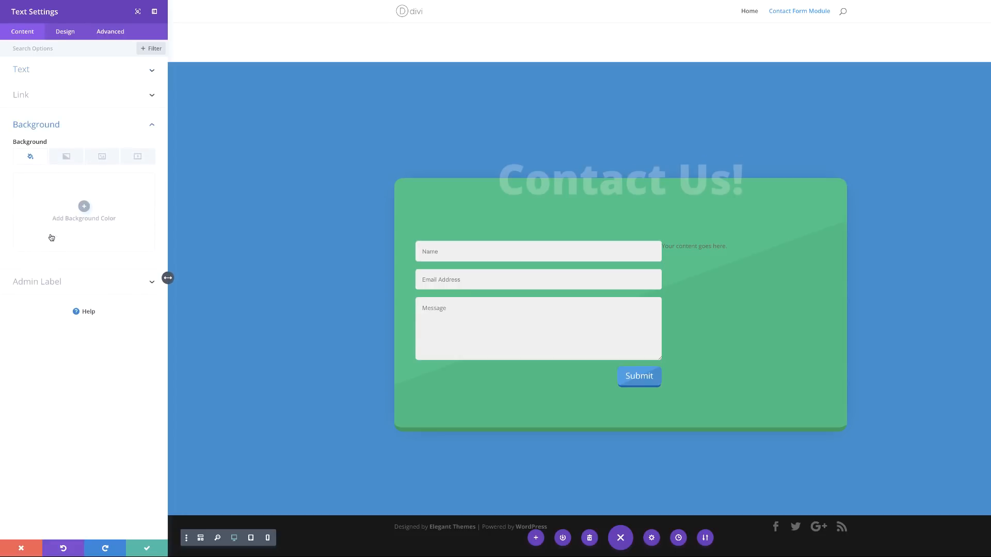
left_click(79, 205)
left_click_drag(145, 186, 146, 197)
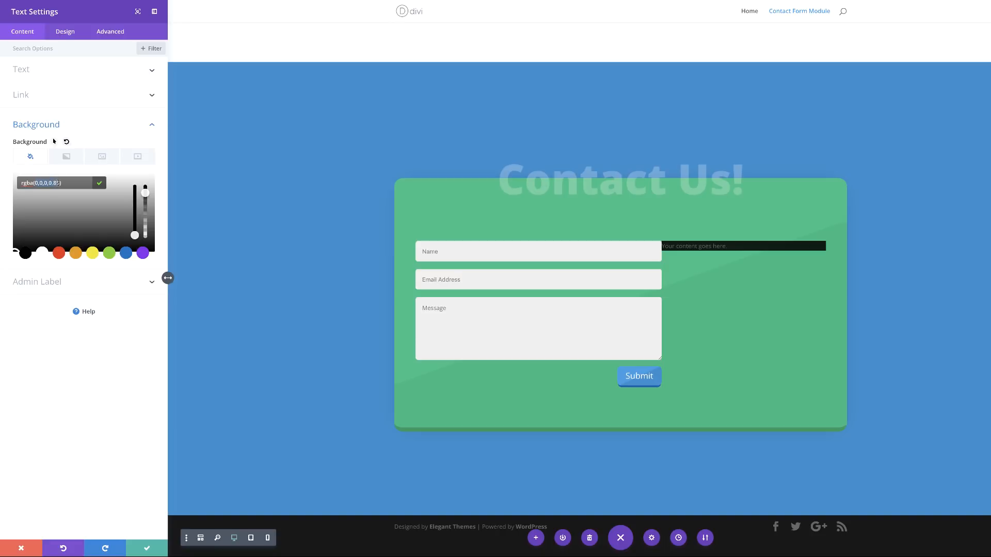
type("rgba(255,255,255,0.13)")
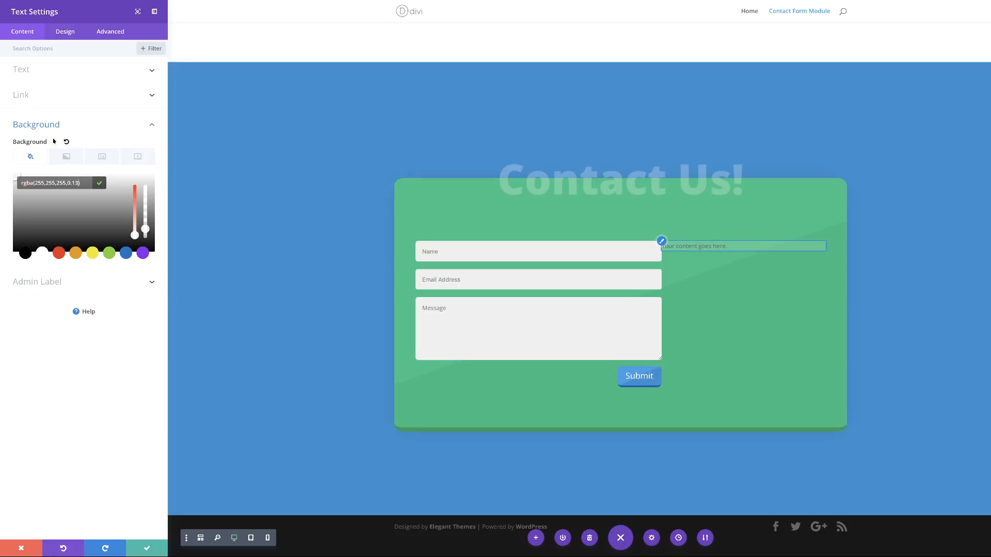
left_click(64, 35)
Step: Style the text Light, white, 15px with -0.5px letter spacing
left_click(46, 72)
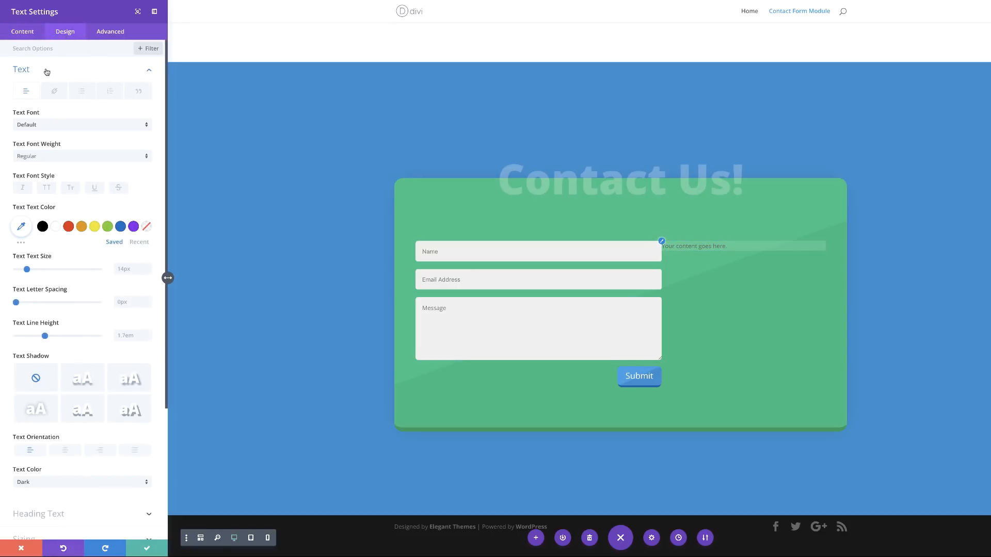
left_click(45, 158)
left_click(47, 164)
left_click(58, 229)
left_click(123, 268)
type("1")
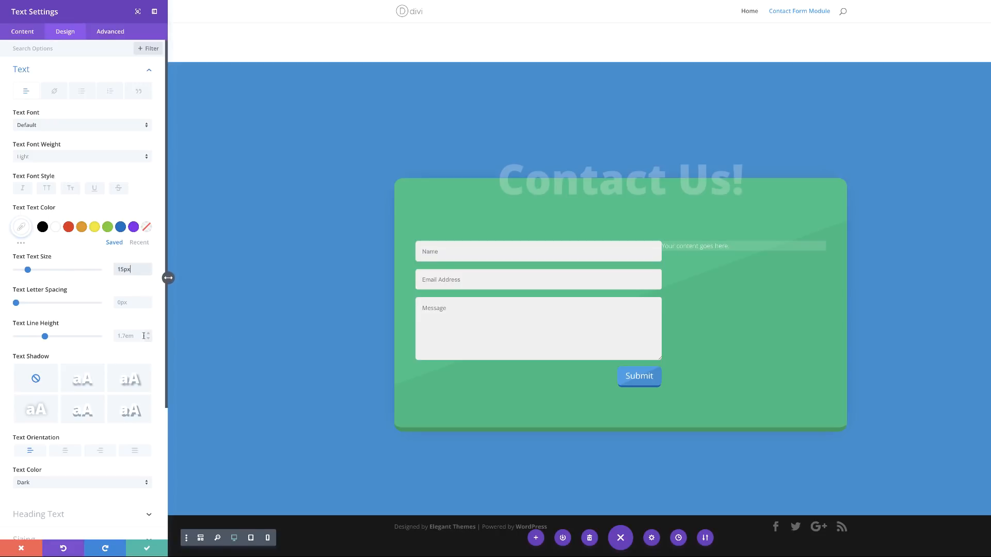
key("Tab")
type("-0.5")
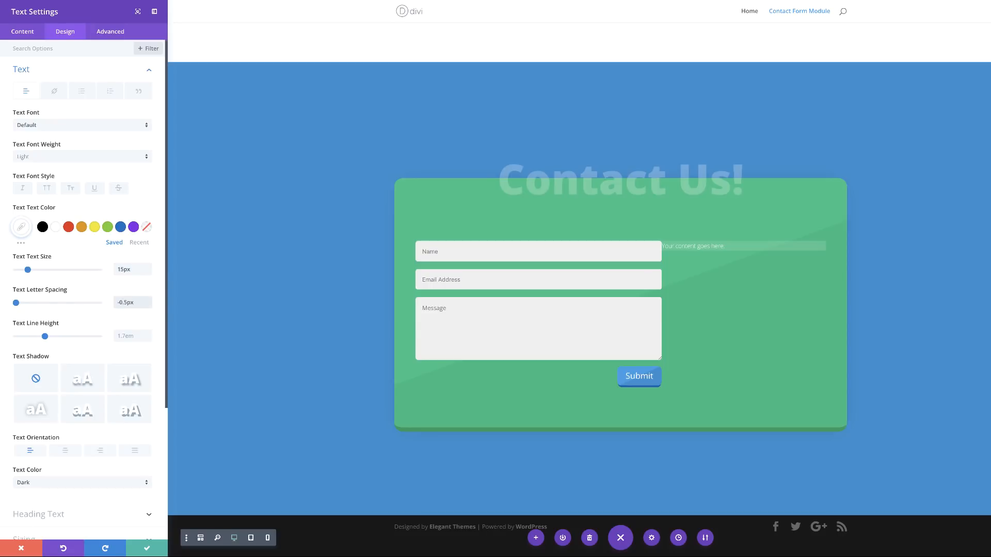
scroll(83, 468, "down", 1)
scroll(83, 468, "down", 3)
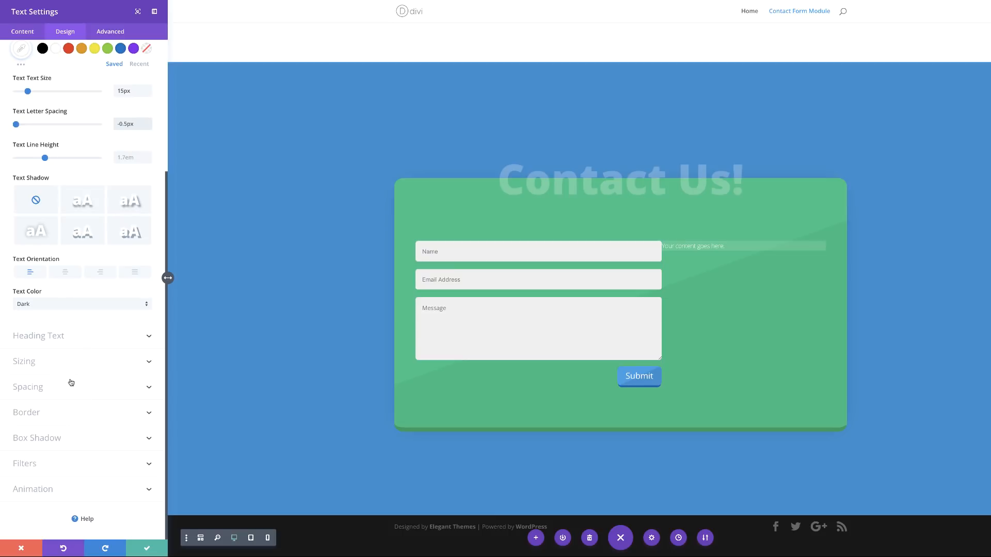
Step: Pad the text box 12px top and bottom and 10px left and right
left_click(40, 387)
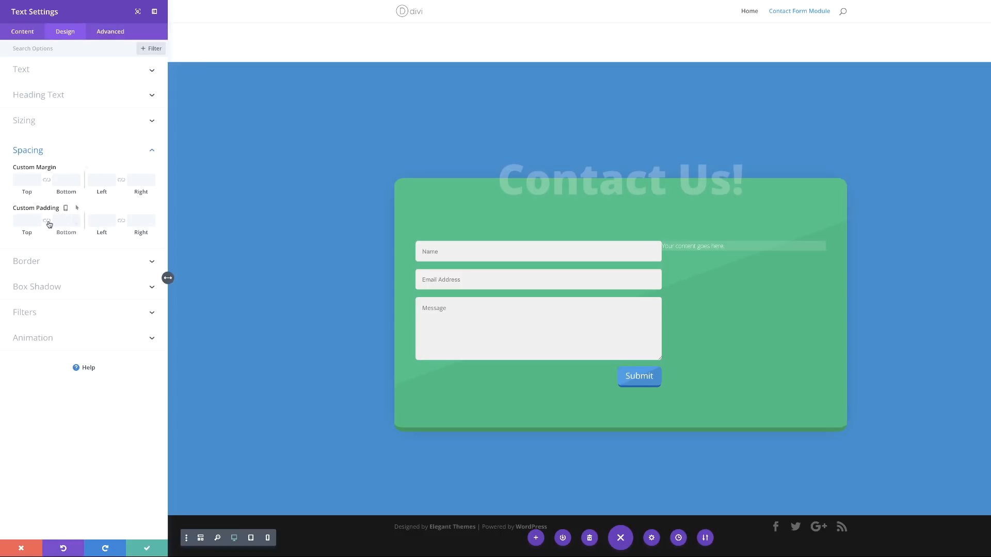
left_click(21, 221)
type("12")
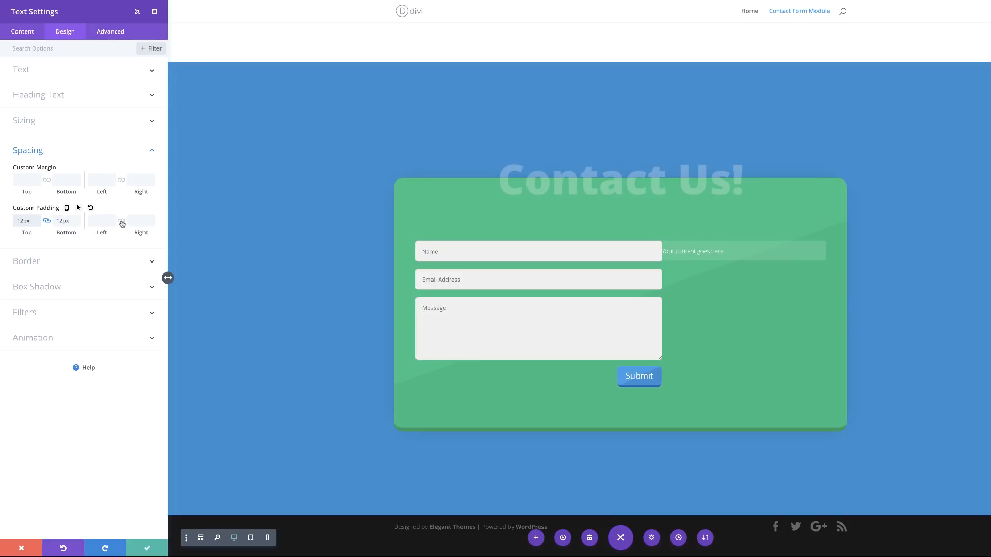
left_click(97, 222)
type("10")
Step: Round the text box's top-left and bottom-left corners to 20px
left_click(36, 261)
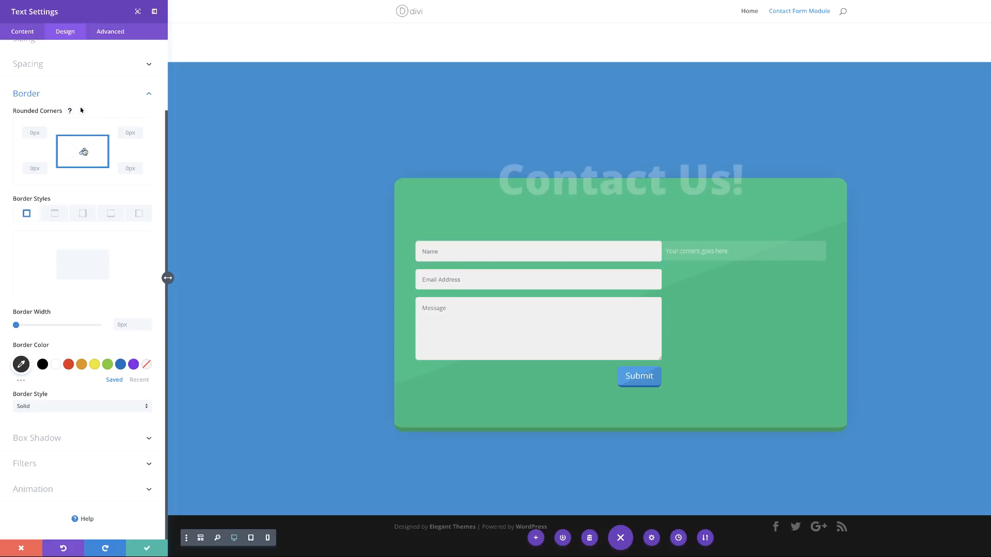
left_click(31, 129)
left_click(83, 151)
type("20")
left_click(38, 169)
type("20")
Step: Give the text box a 34px yellow left border
left_click(141, 217)
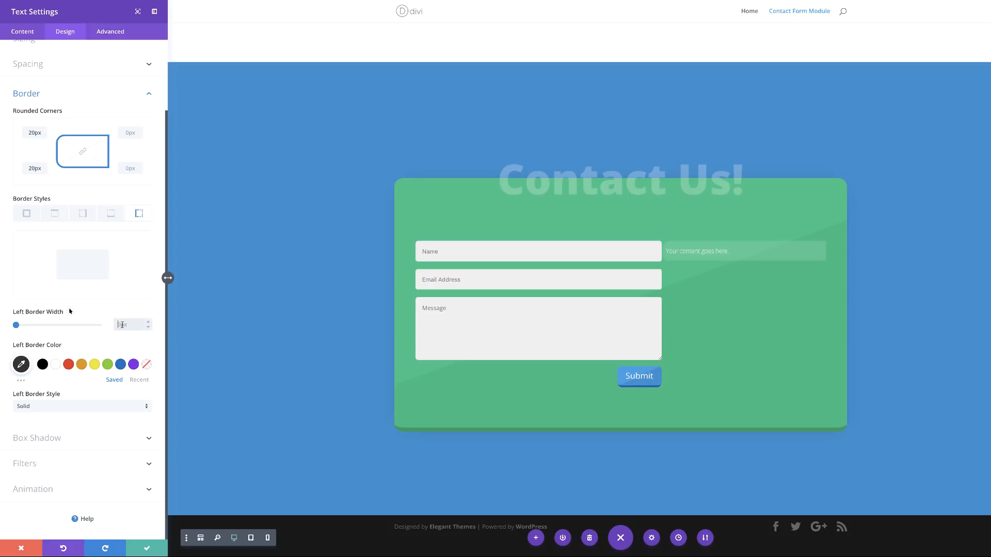
type("20")
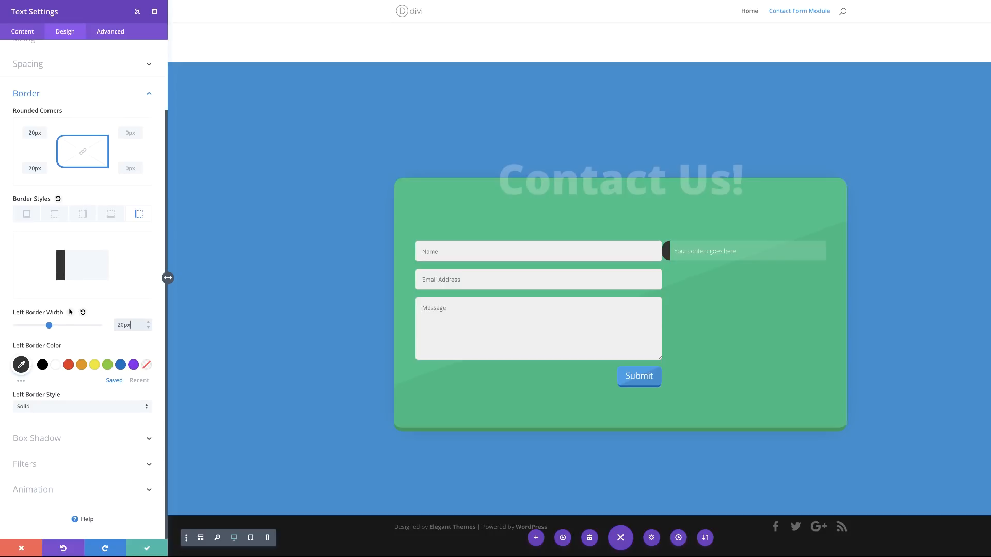
key("ctrl+a")
type("34")
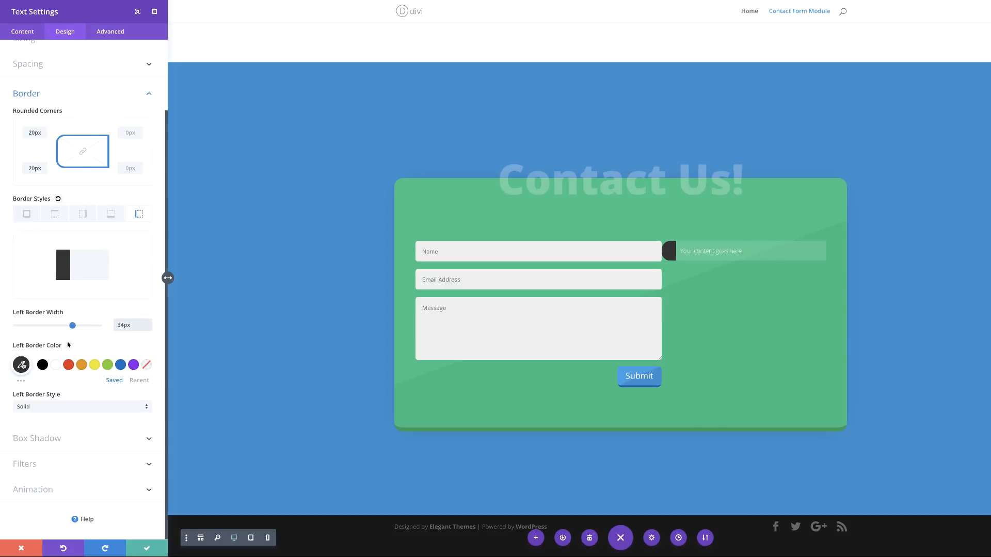
left_click(94, 365)
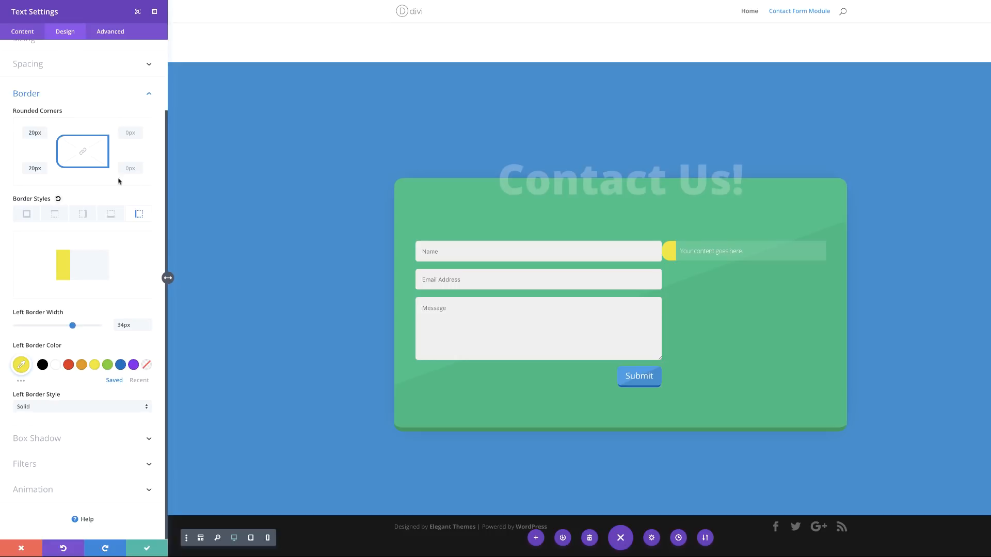
Step: Set the text box's left margin to 10px
left_click(37, 65)
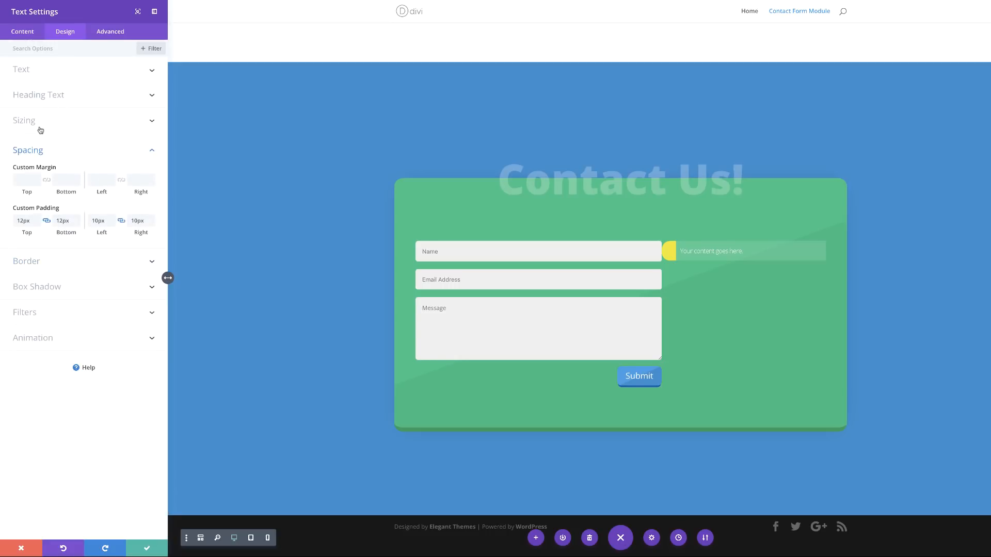
left_click(97, 178)
type("10px")
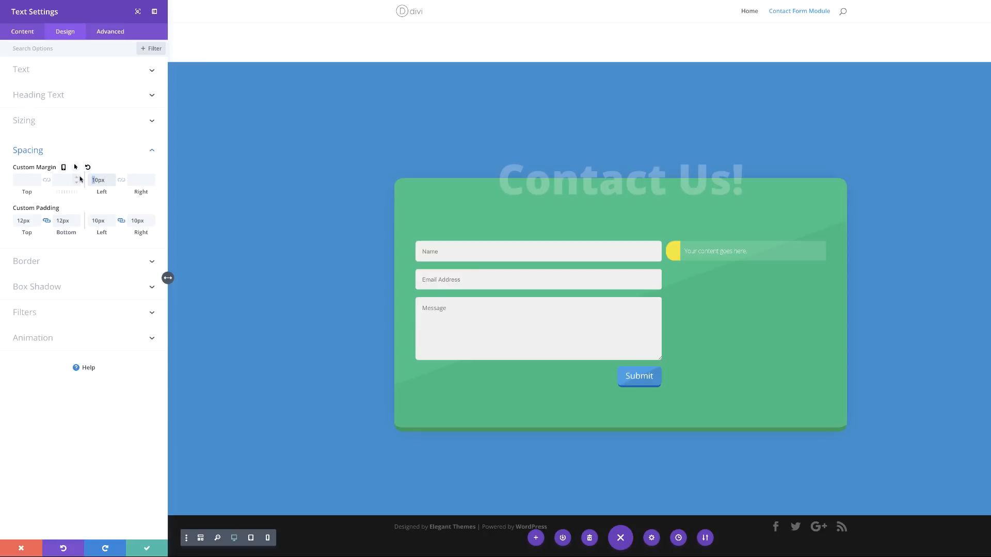
type("2")
Step: Save the text box module and duplicate it twice, making three stacked copies
left_click(147, 550)
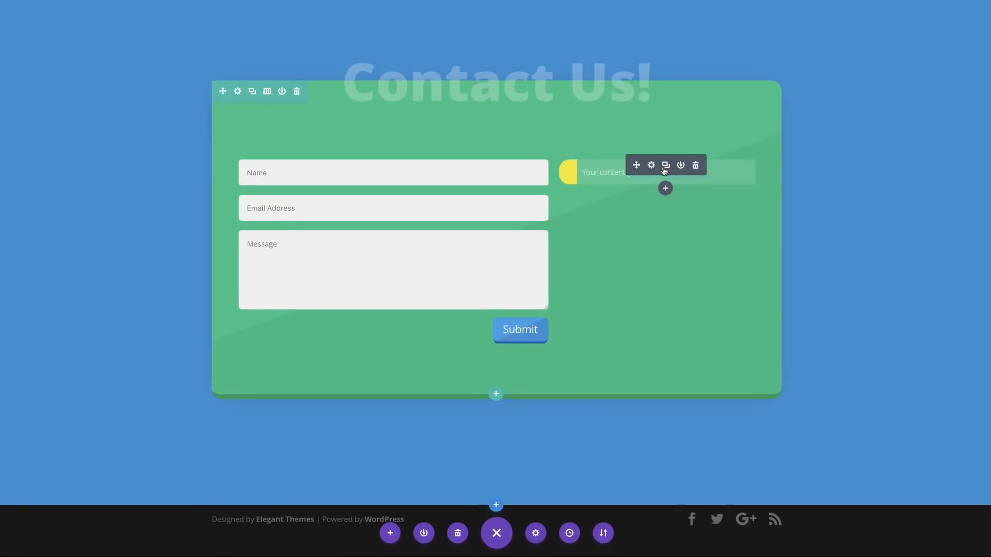
left_click(665, 170)
left_click(666, 170)
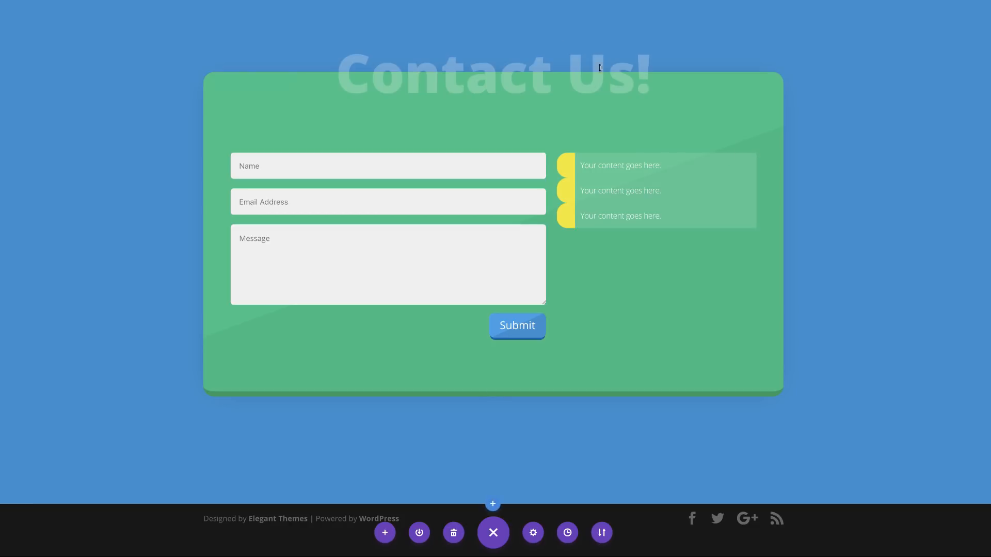
Step: Reword the second copy to 'Email content goes here.' and begin the third with 'Phone'
mouse_move(646, 196)
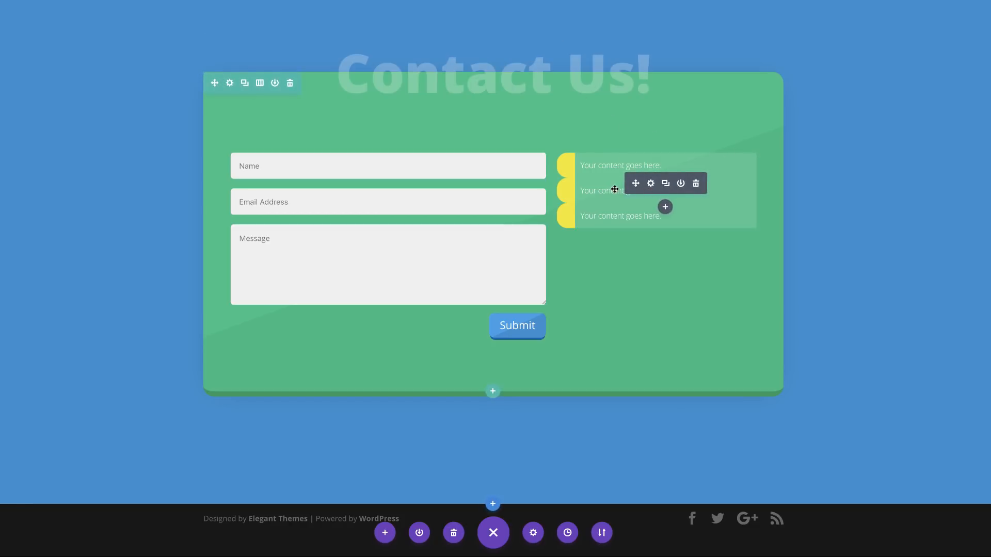
left_click(651, 185)
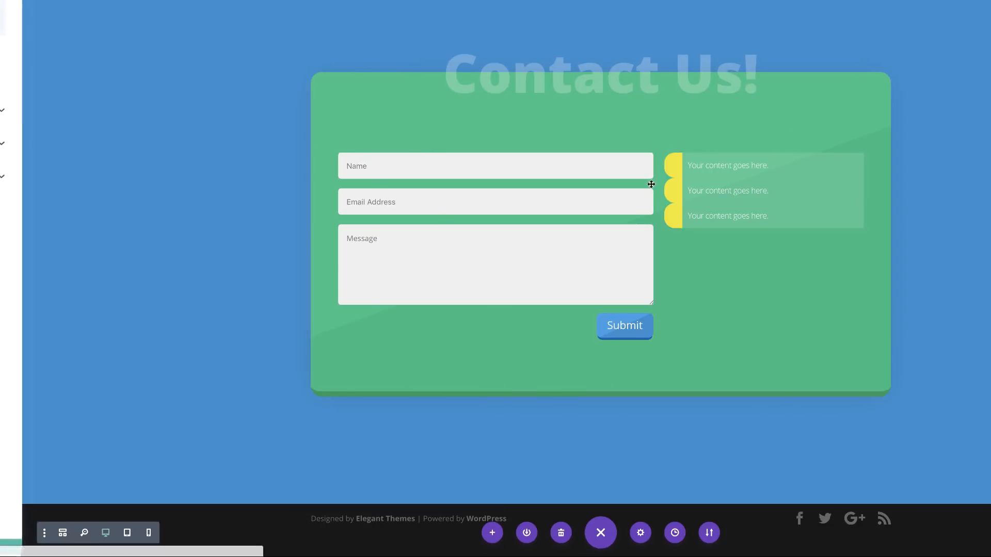
left_click_drag(91, 167, 8, 166)
left_click(25, 168)
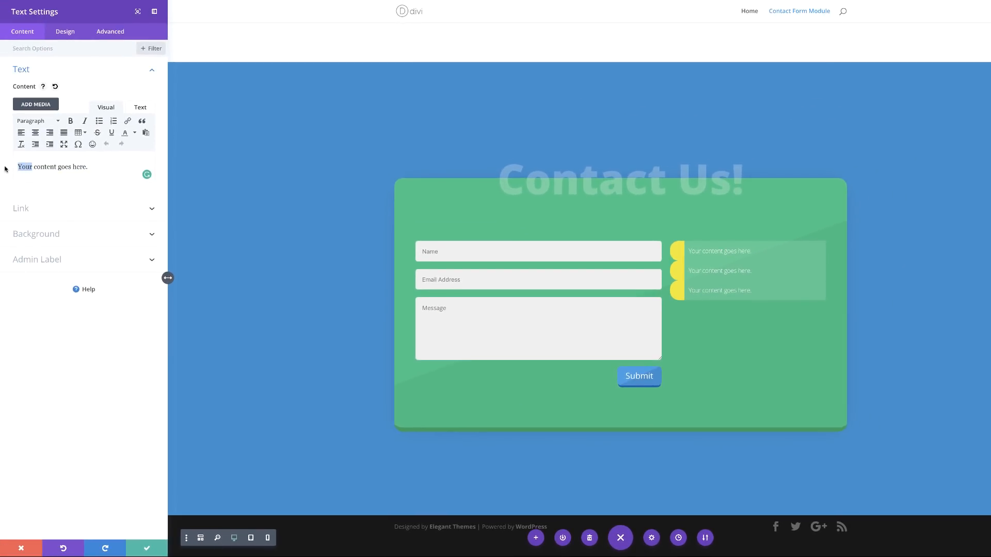
type("Email")
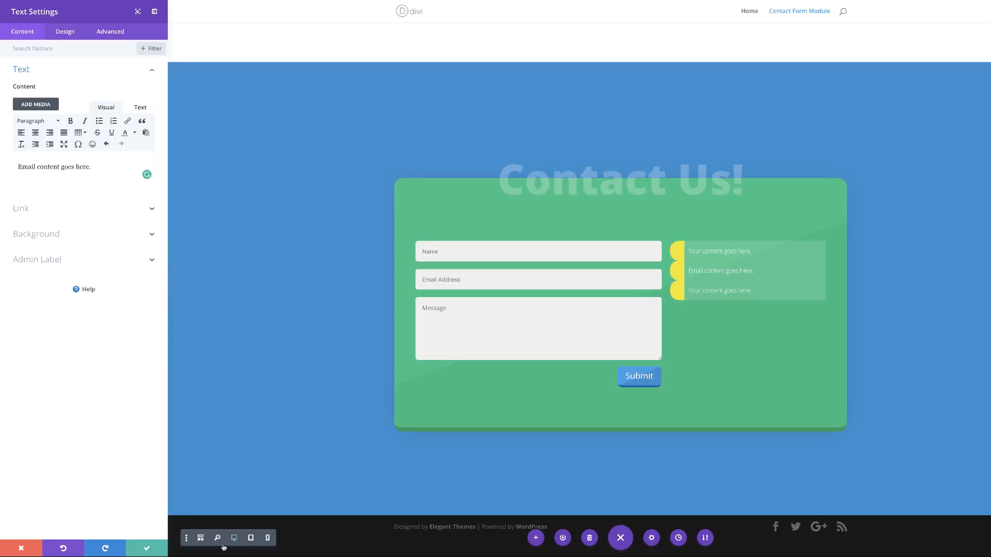
left_click(150, 549)
type("Pho")
type("ne")
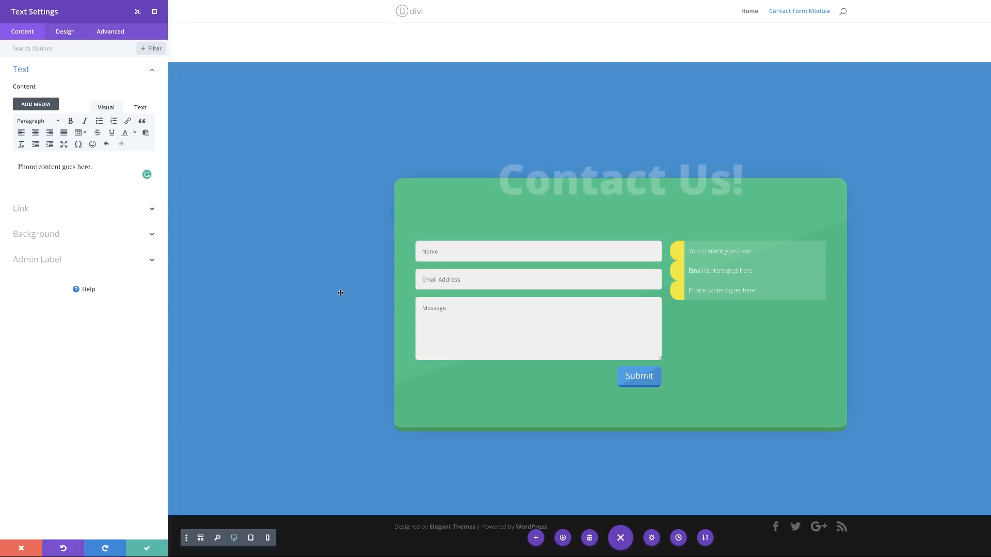
Step: Give the phone text module a 20px top margin and save it
left_click(65, 33)
left_click(37, 148)
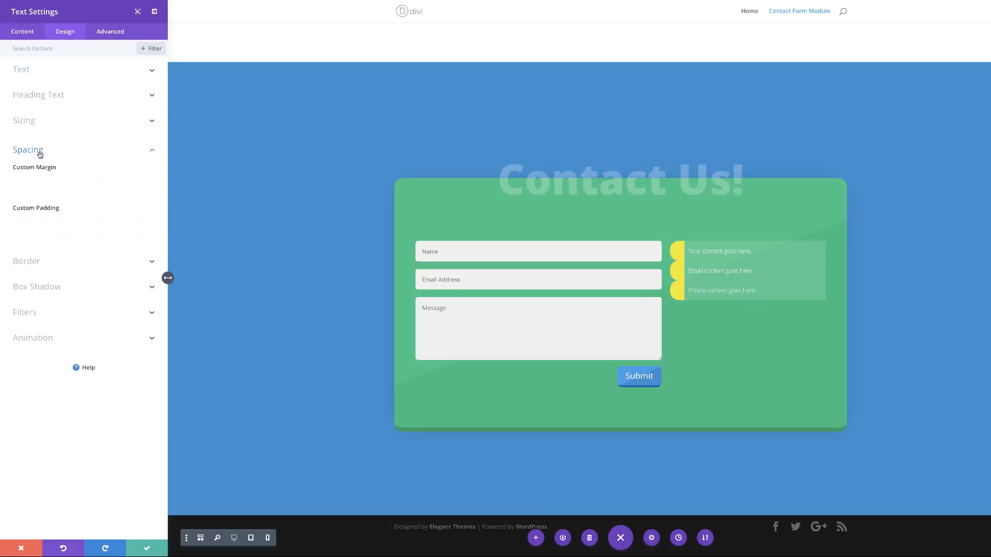
left_click(30, 180)
type("20px")
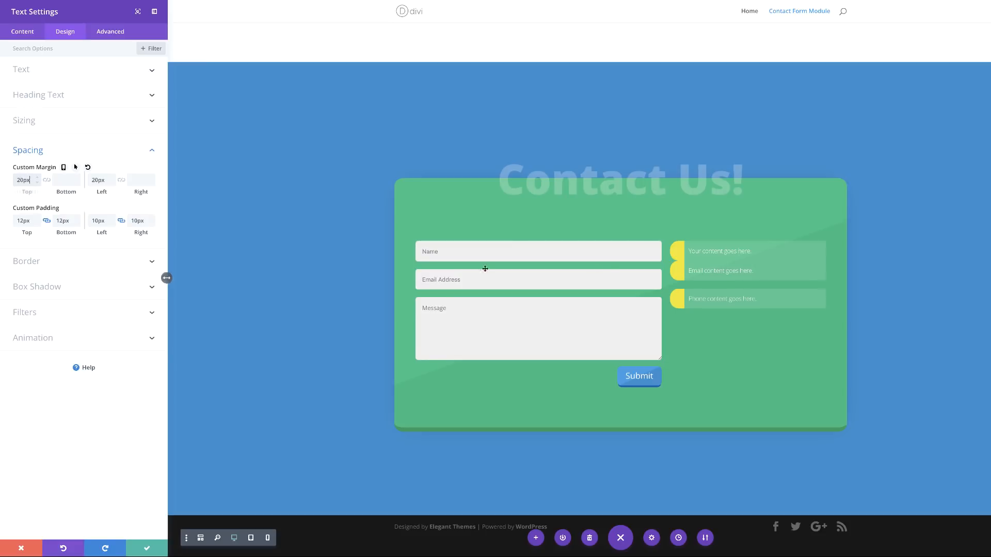
left_click(147, 550)
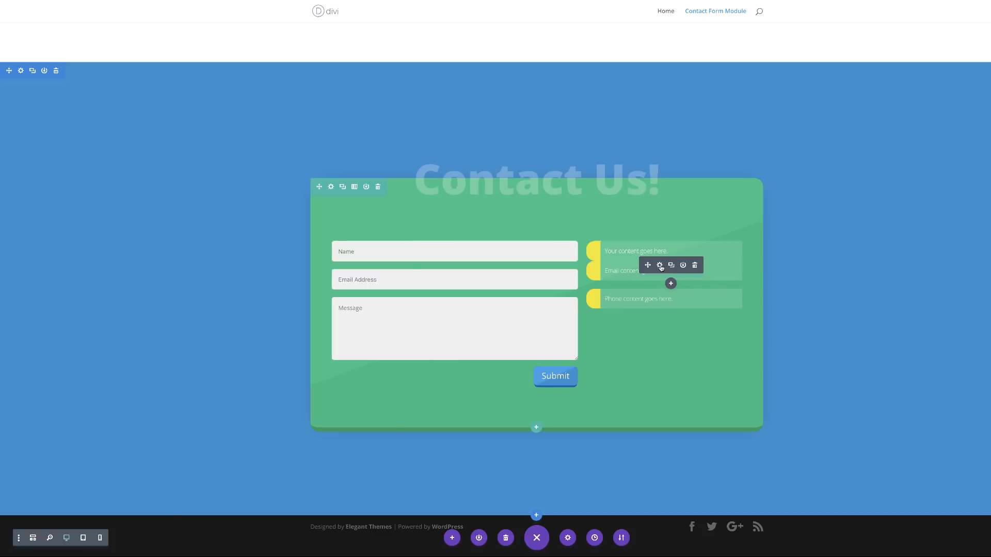
Step: Give the email text module a 20px top margin and save it
left_click(659, 265)
left_click(70, 35)
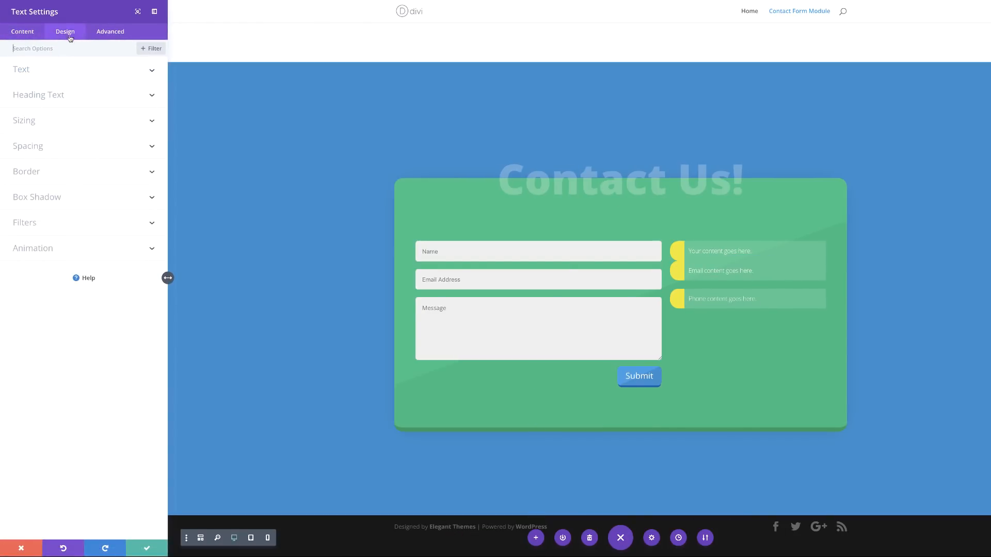
left_click(33, 146)
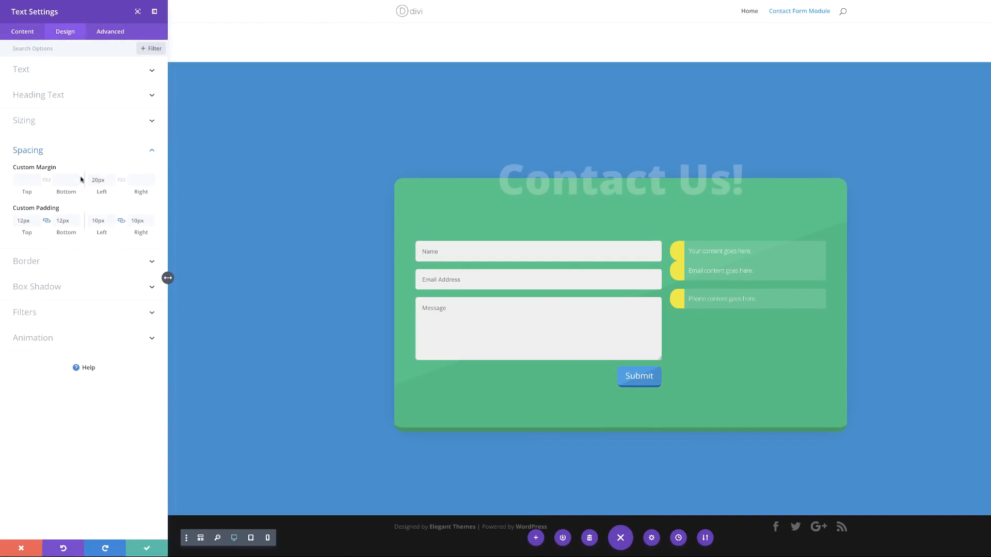
left_click(25, 180)
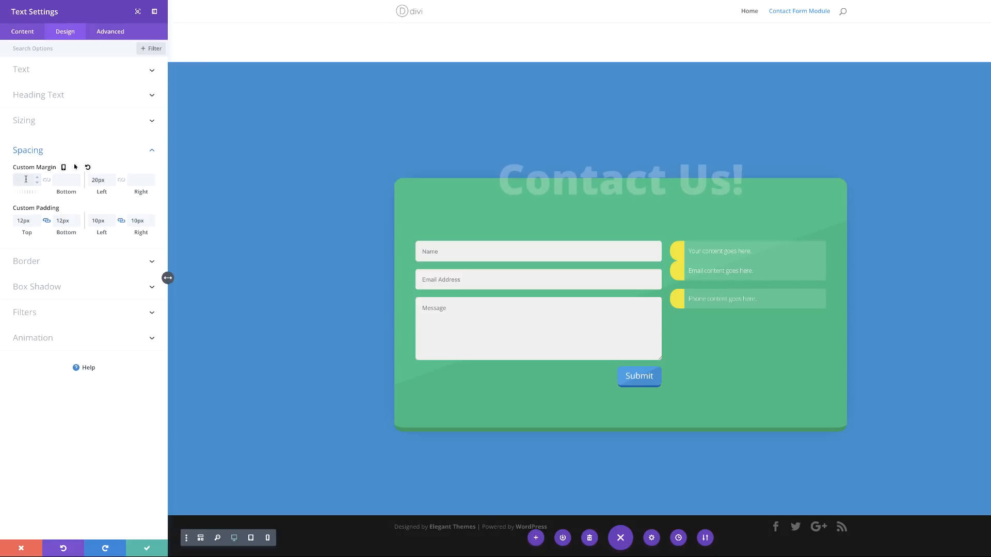
type("20px")
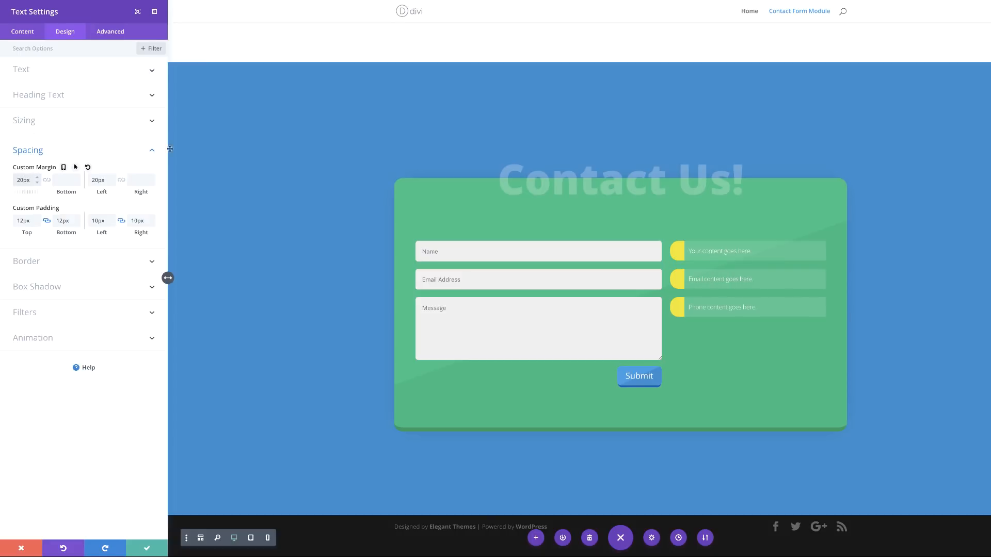
left_click(147, 550)
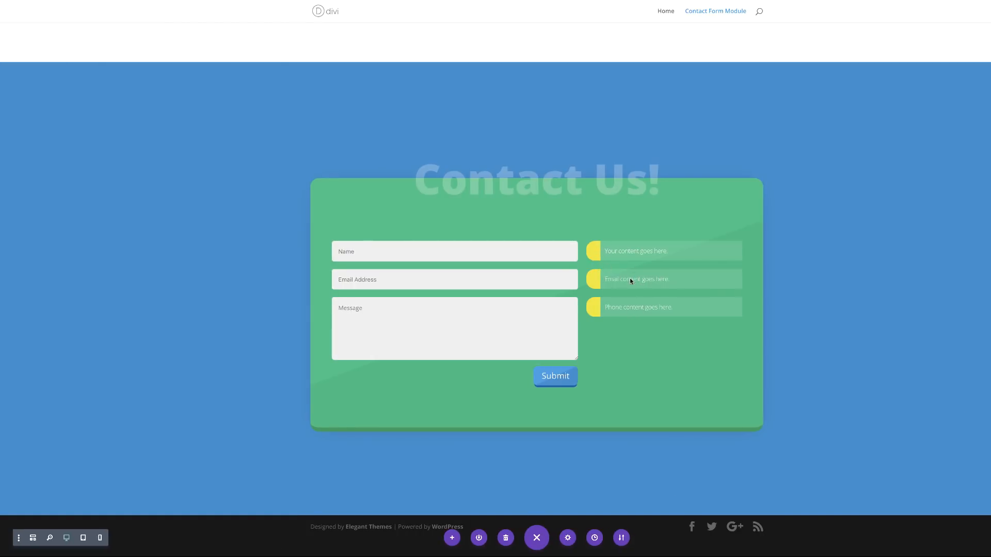
Step: Change the email box's border colour to green and close its settings
left_click(660, 273)
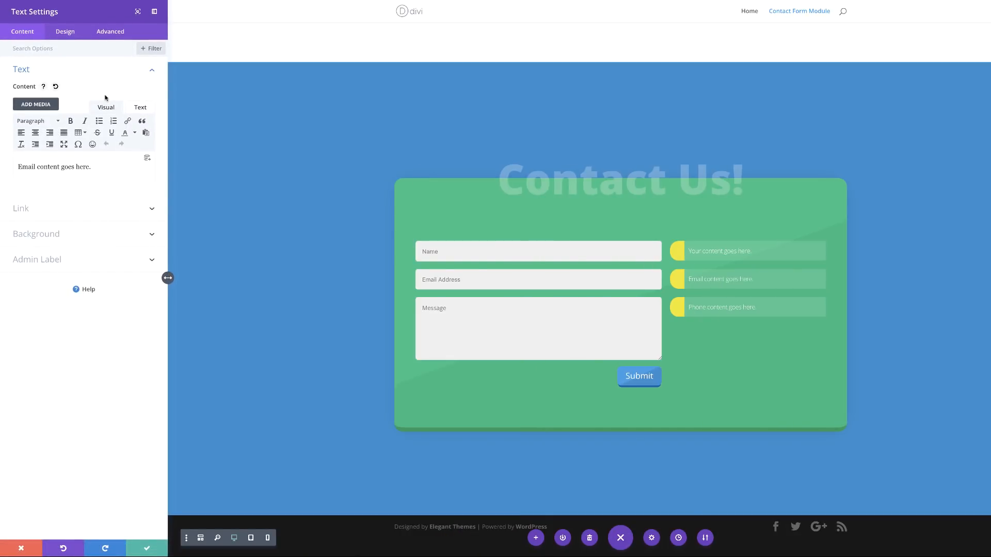
left_click(64, 32)
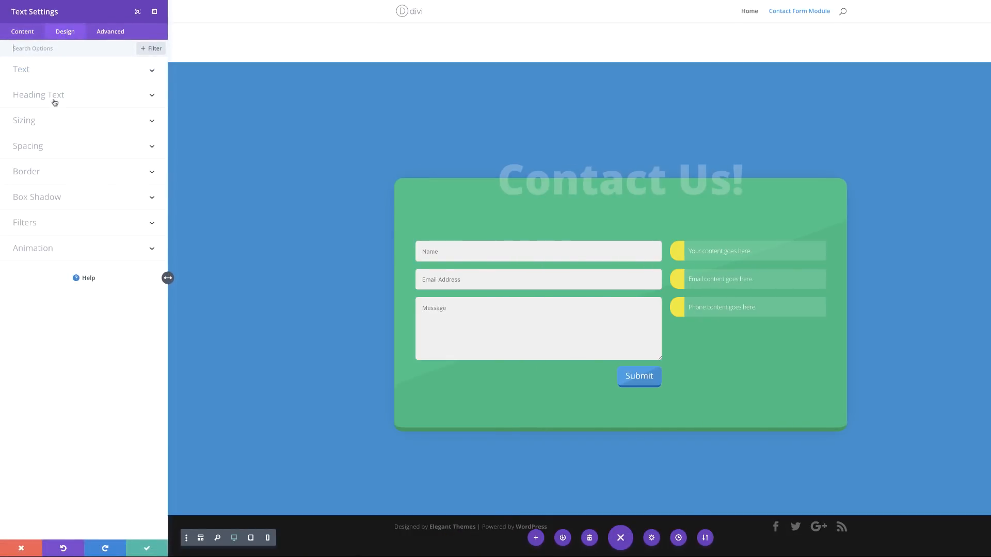
left_click(36, 176)
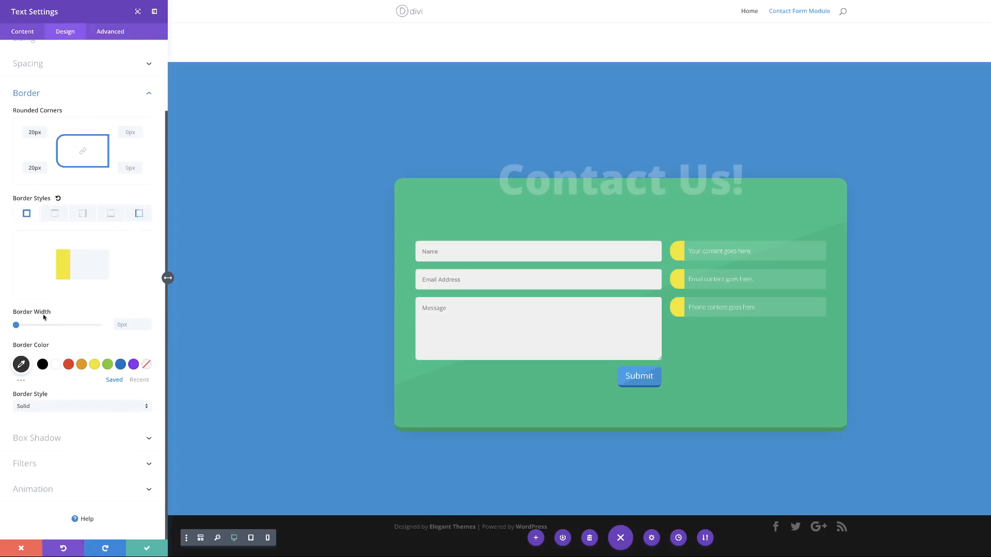
left_click(21, 365)
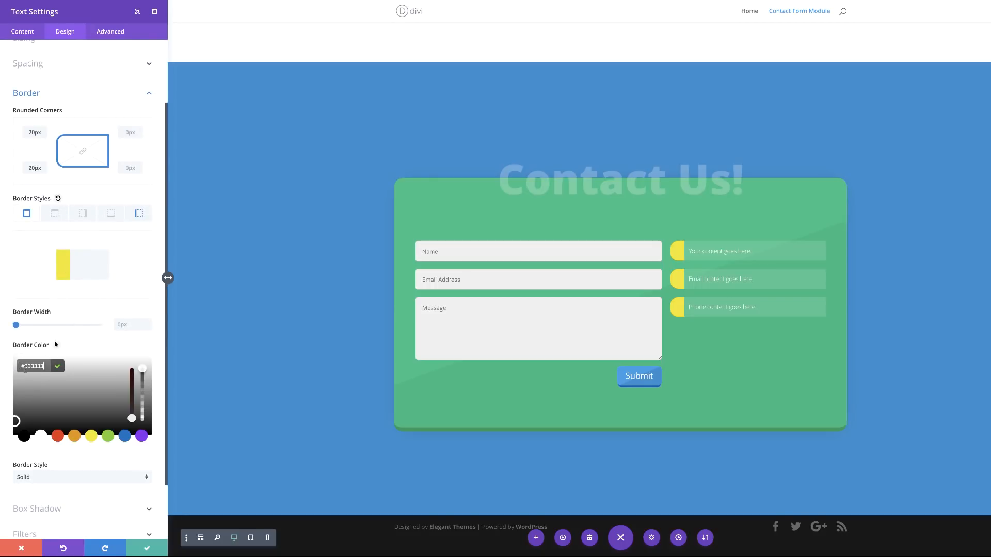
type("#00faff")
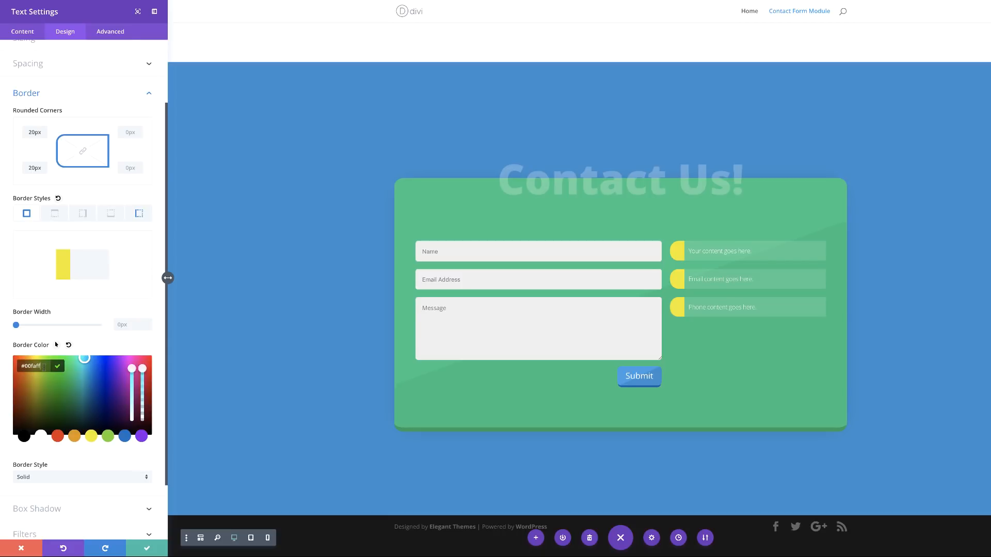
key("Escape")
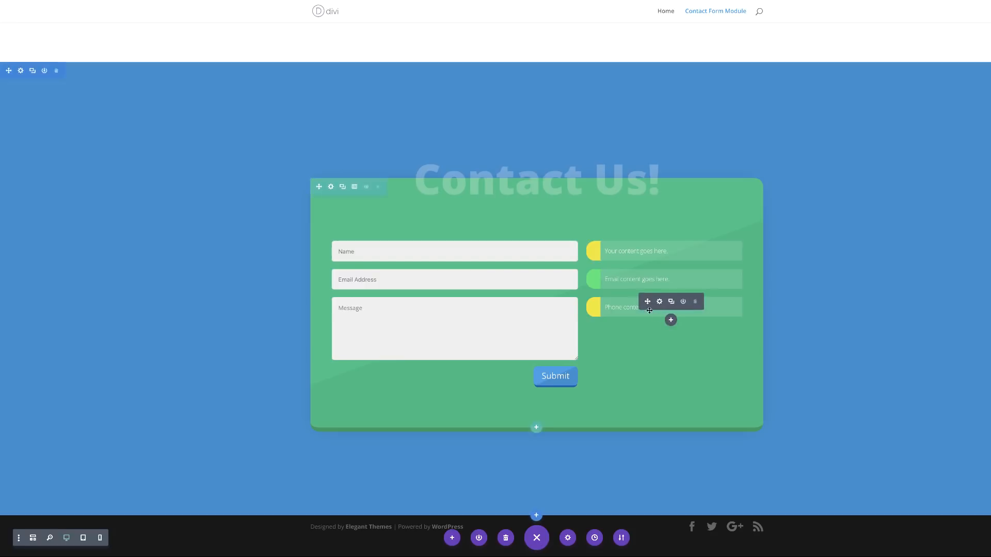
Step: Make the phone box's left border cyan and save it
left_click(659, 300)
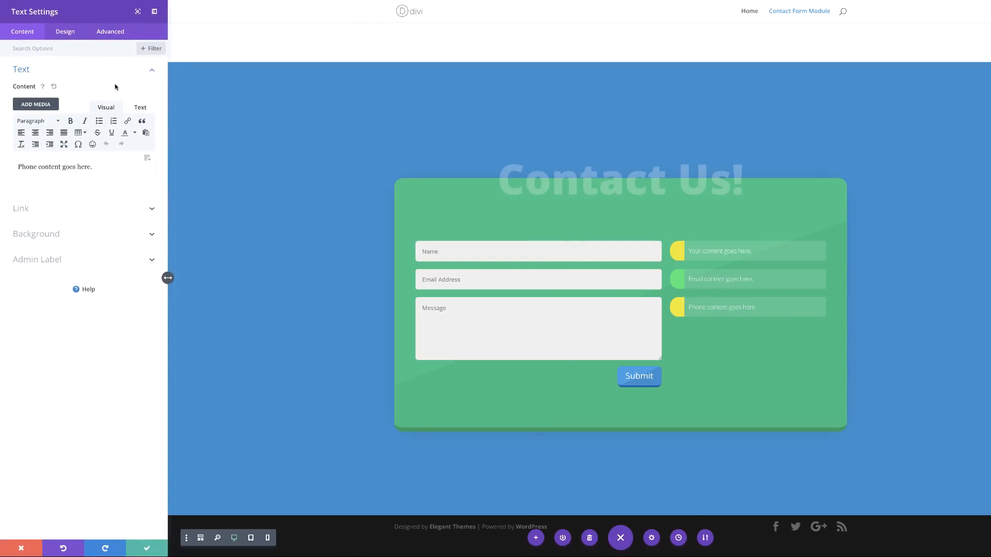
left_click(65, 32)
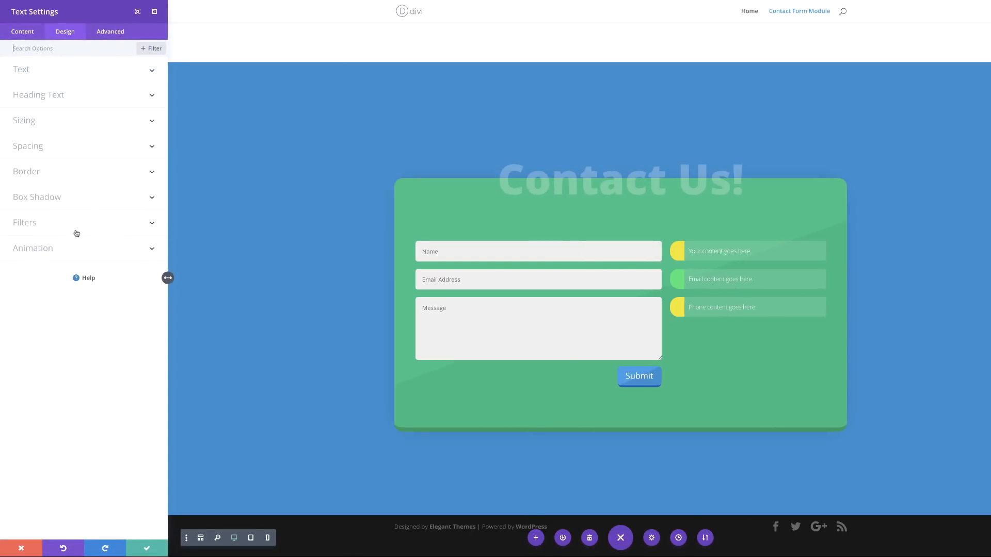
left_click(29, 171)
left_click(139, 213)
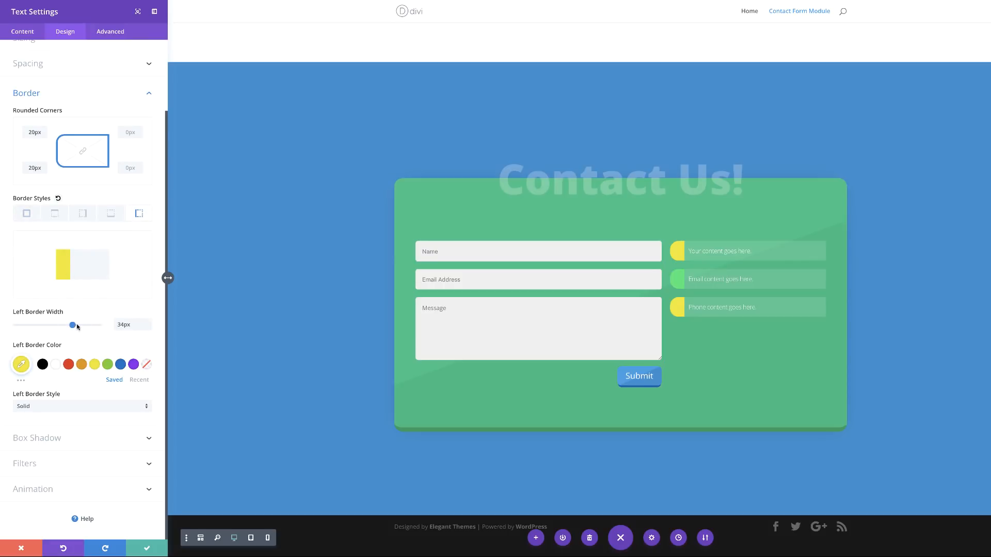
left_click(20, 366)
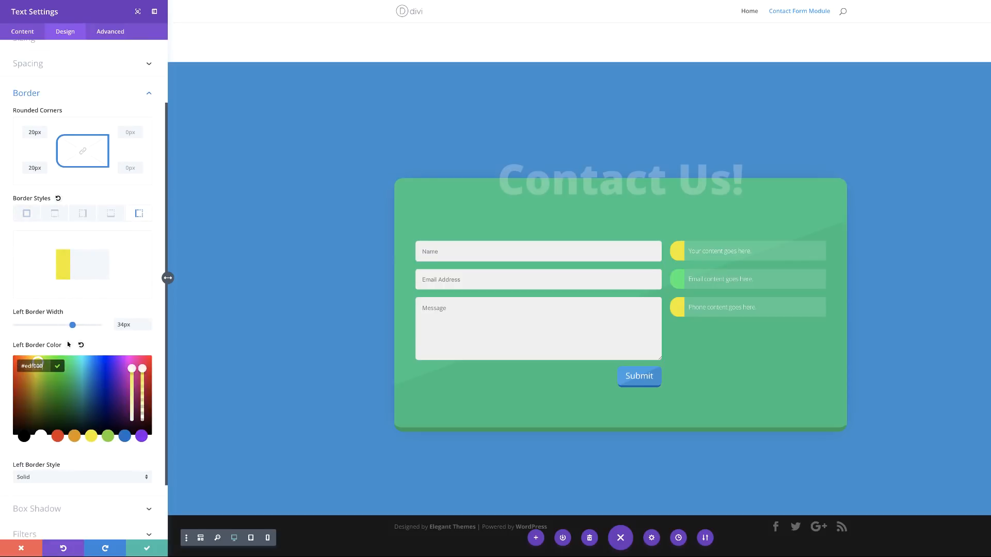
left_click(21, 548)
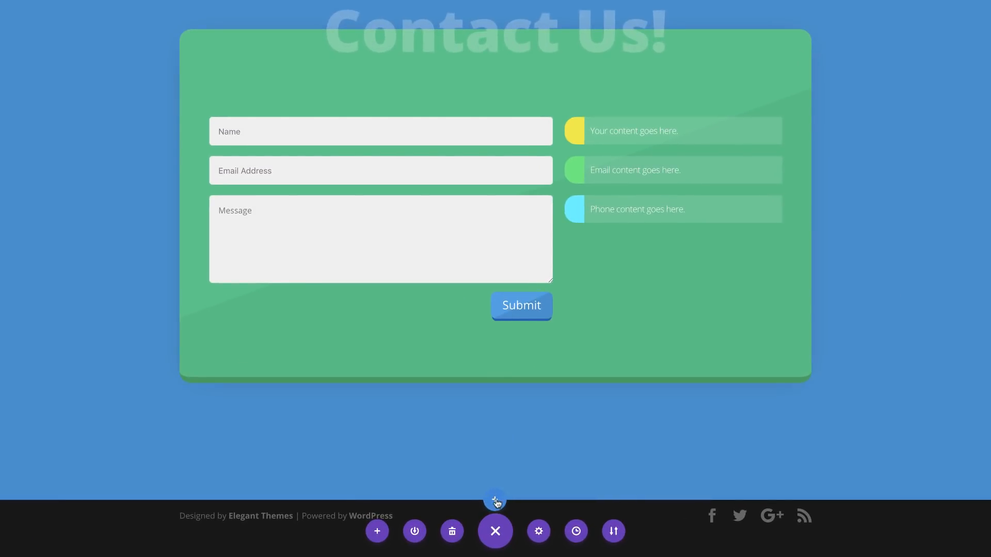
Step: Insert a new Regular section below the contact area without adding a row
left_click(496, 500)
left_click(419, 457)
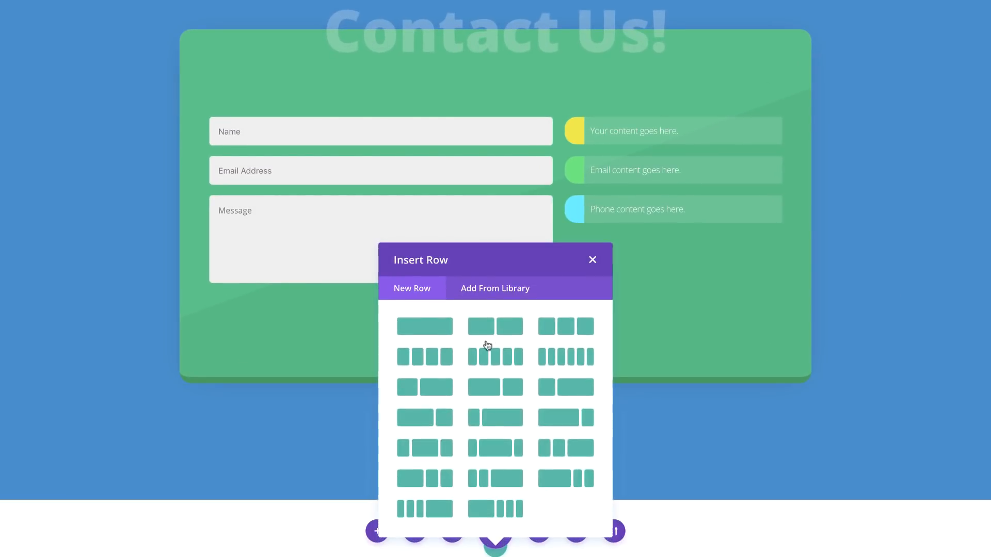
left_click(592, 259)
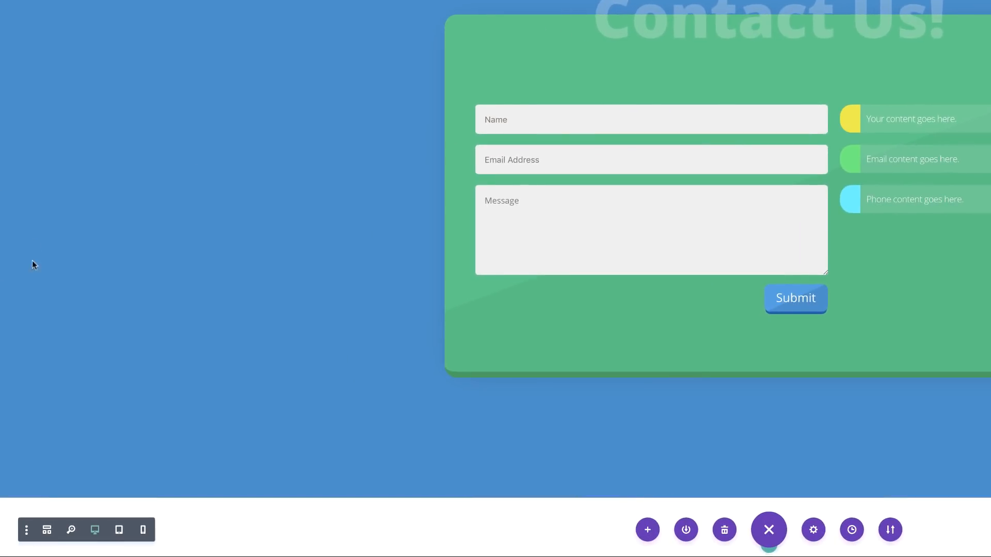
scroll(174, 335, "down", 2)
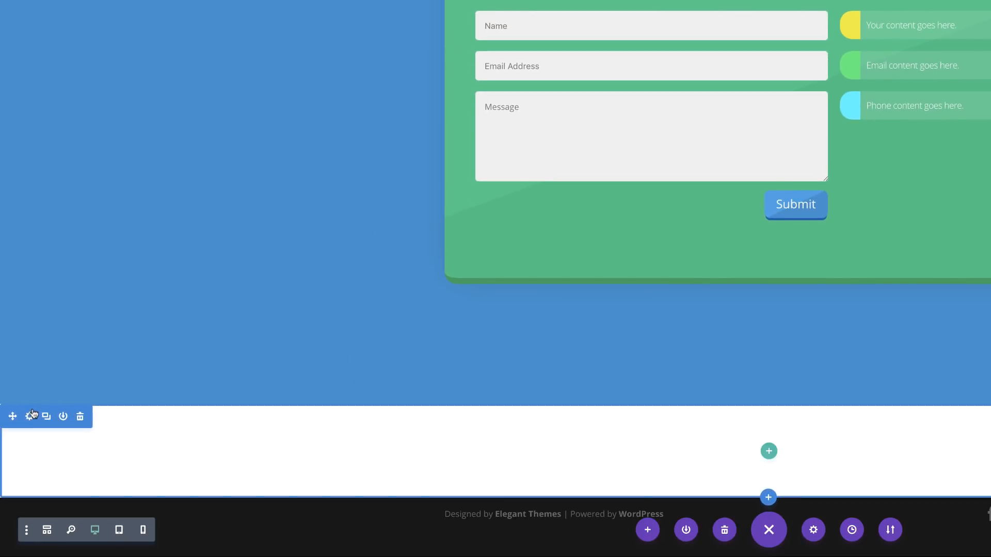
Step: Give the new section a pale pink #ffbabd background colour
left_click(29, 417)
left_click(32, 99)
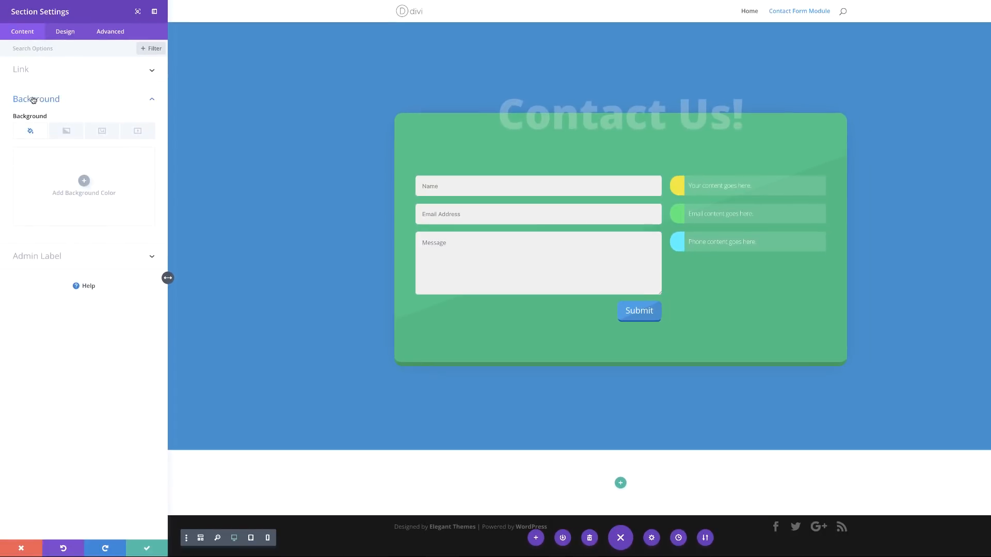
left_click(84, 181)
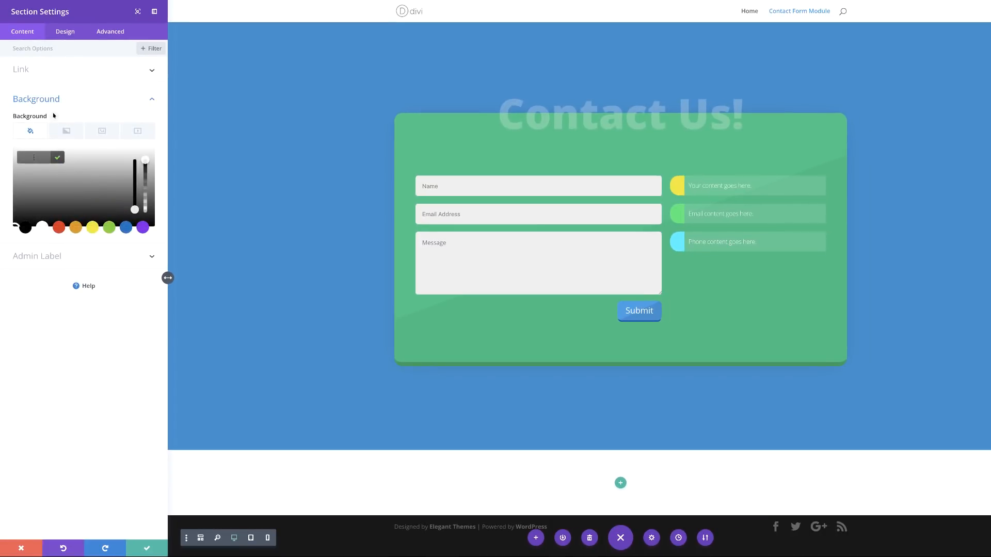
type("#ffbabd")
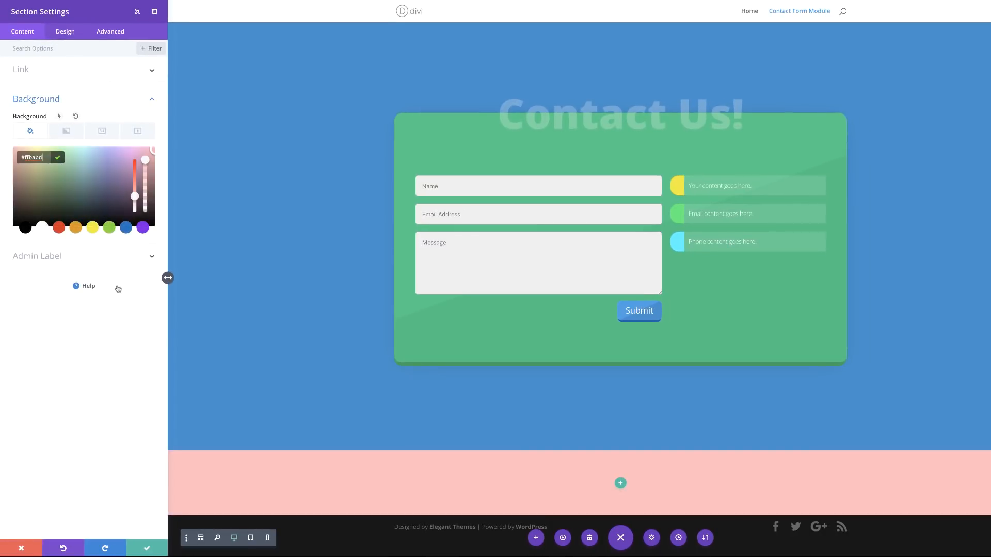
Step: Set the section's linked top and bottom padding to 0px and save it
left_click(71, 38)
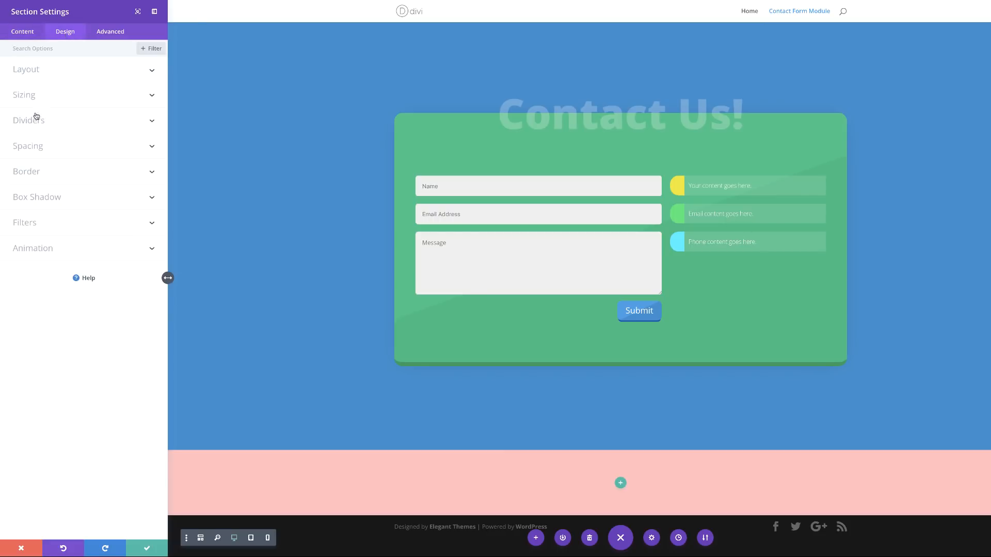
left_click(33, 148)
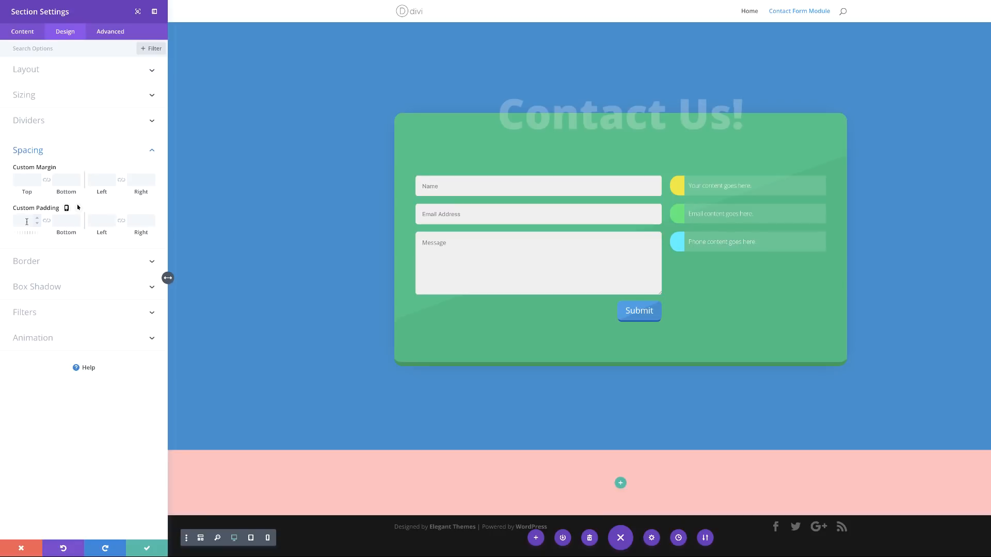
left_click(47, 222)
left_click(22, 221)
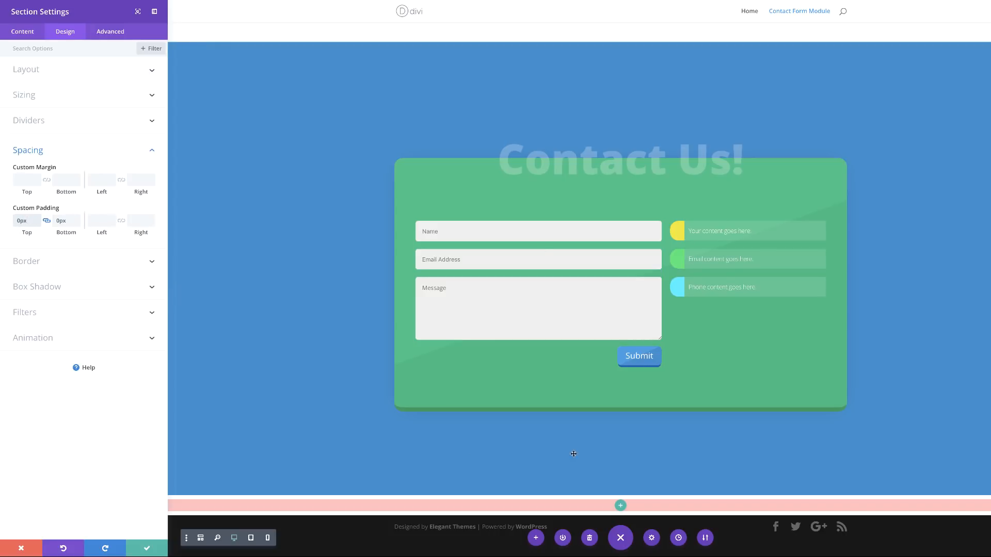
left_click(147, 550)
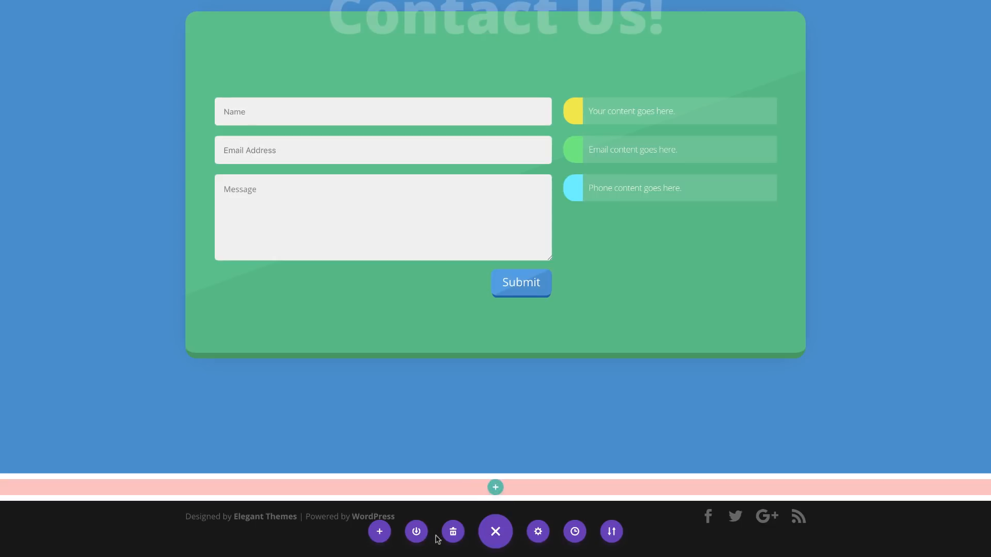
Step: Add a one-column row to the pink section from wireframe view, then return to visual view
left_click(44, 532)
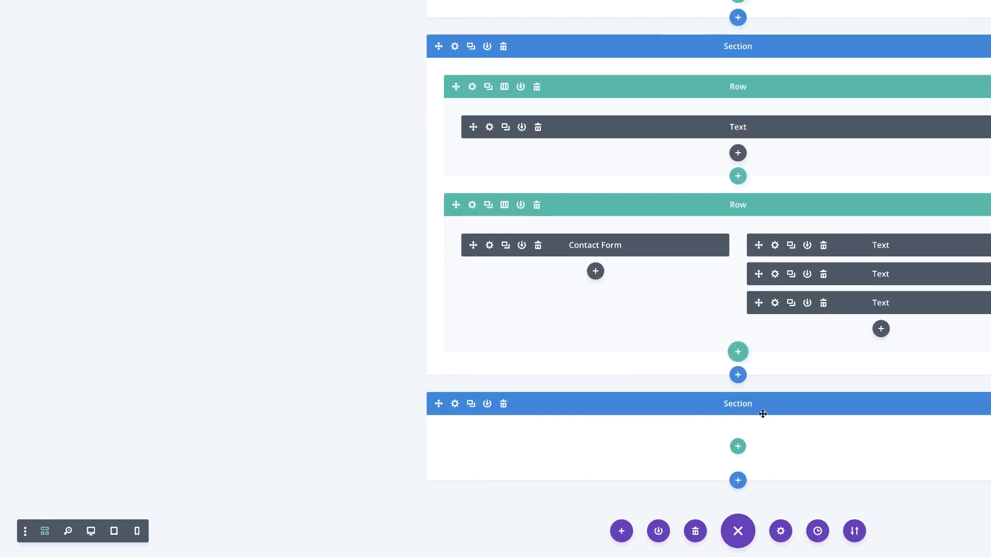
left_click(738, 451)
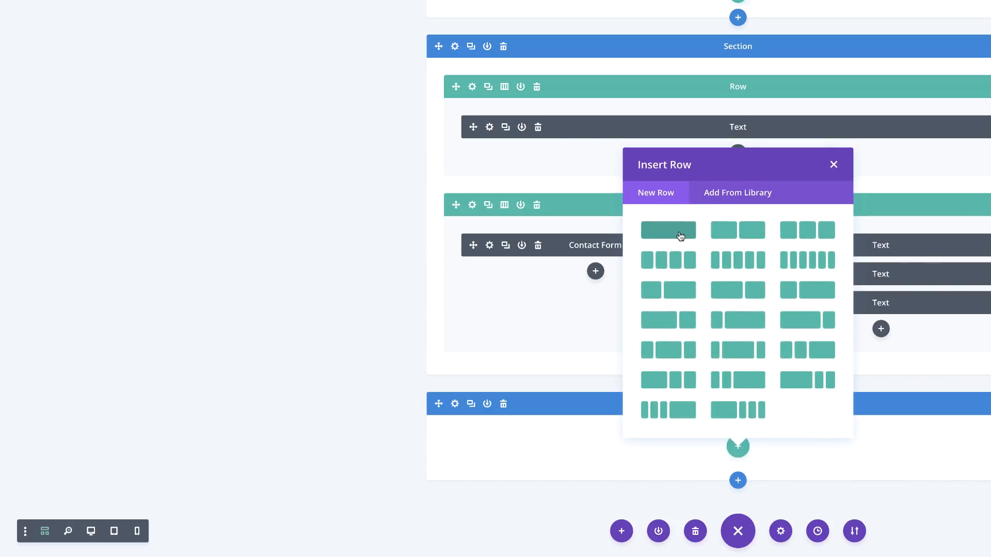
left_click(680, 236)
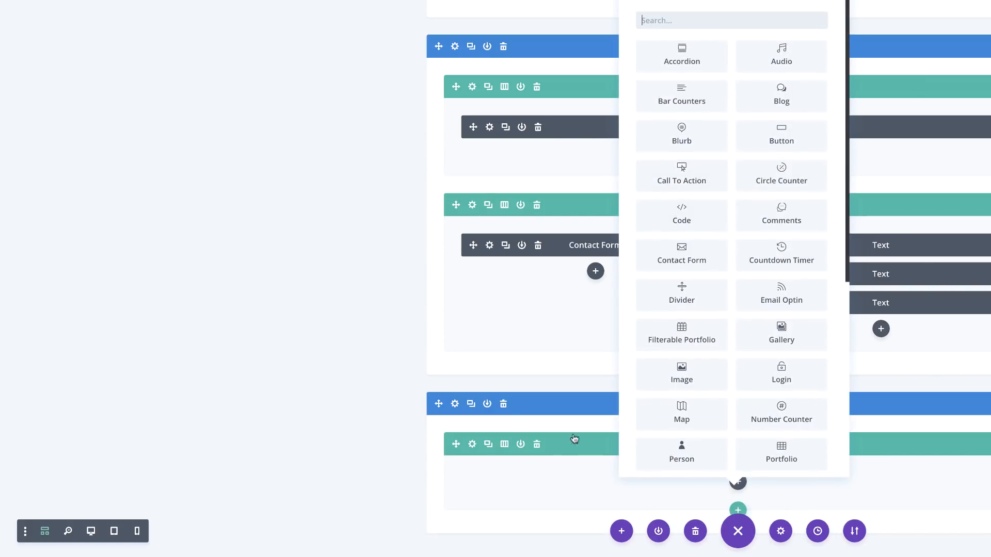
left_click(93, 535)
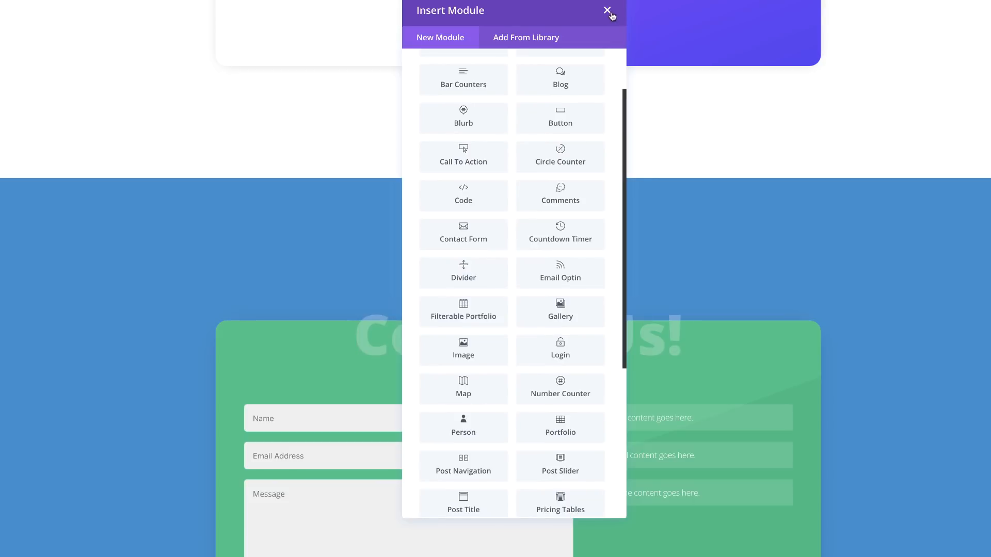
left_click(610, 13)
scroll(851, 382, "down", 5)
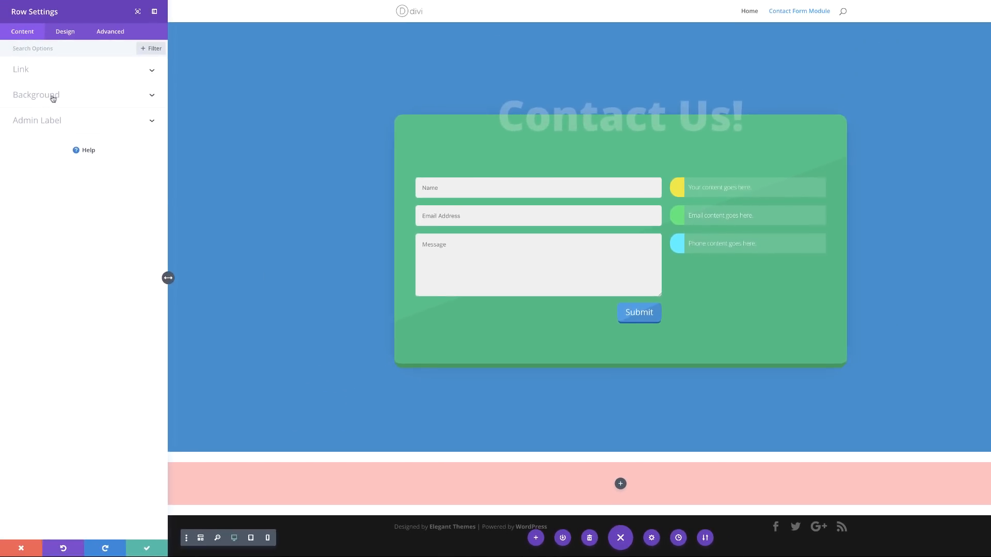
Step: Give the row a gradient background from white to a fully transparent second stop
left_click(43, 94)
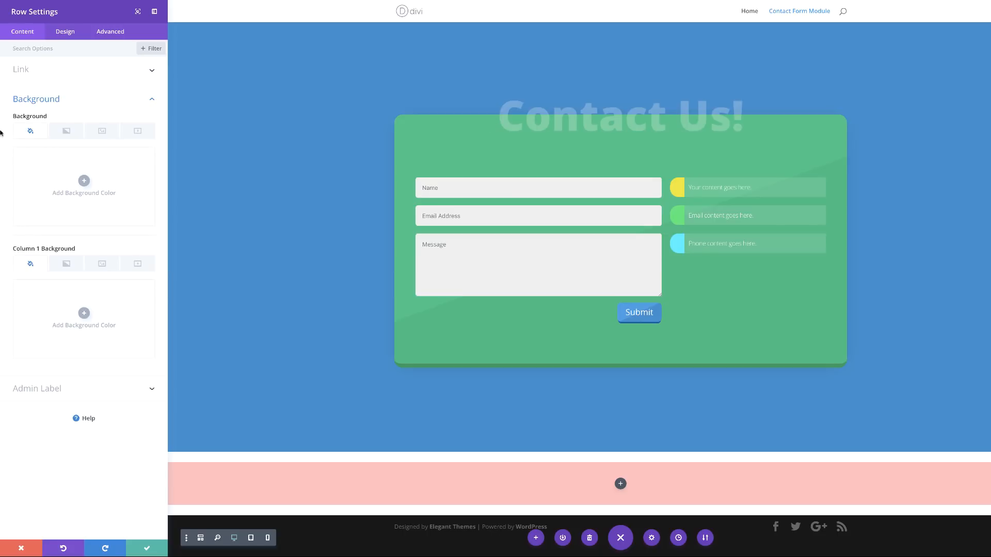
left_click(66, 131)
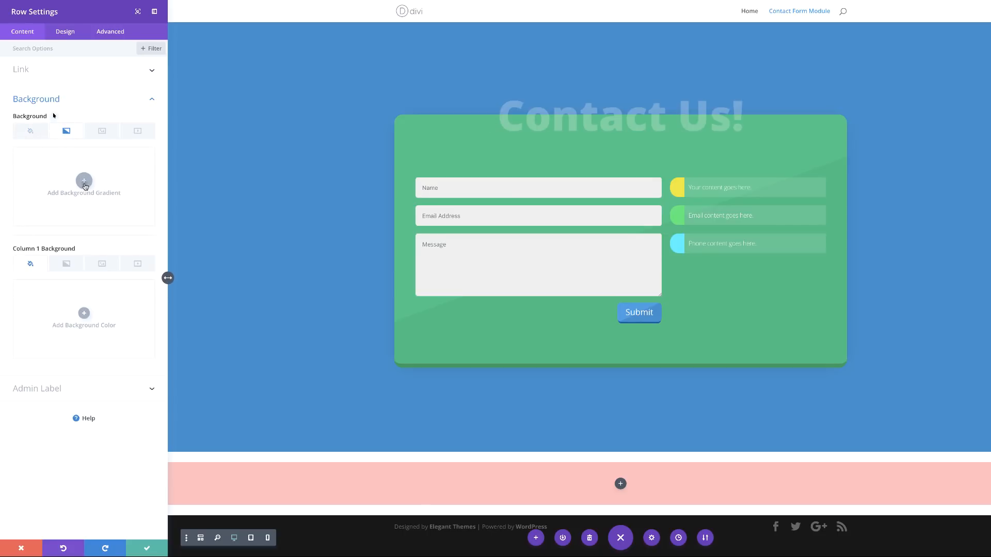
left_click(84, 182)
left_click(20, 241)
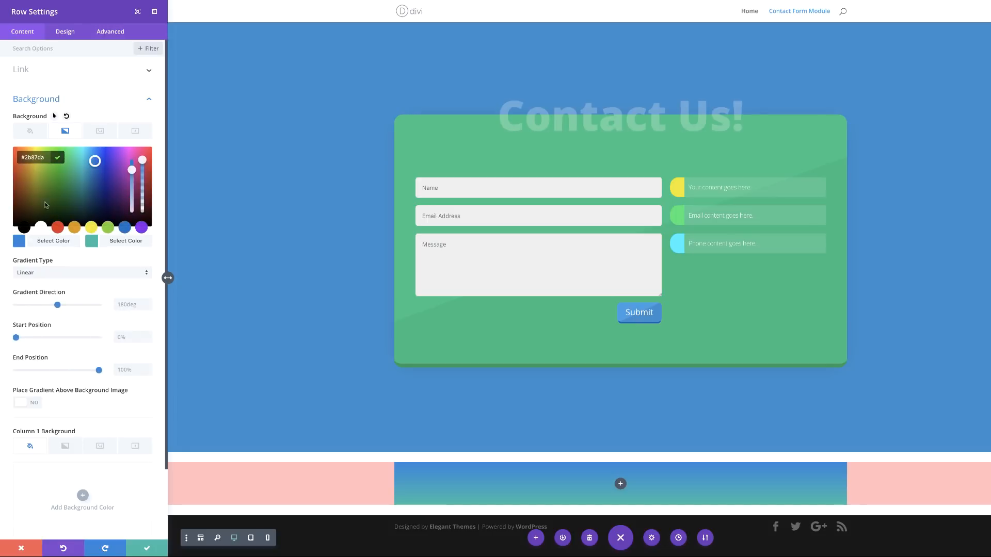
left_click(40, 227)
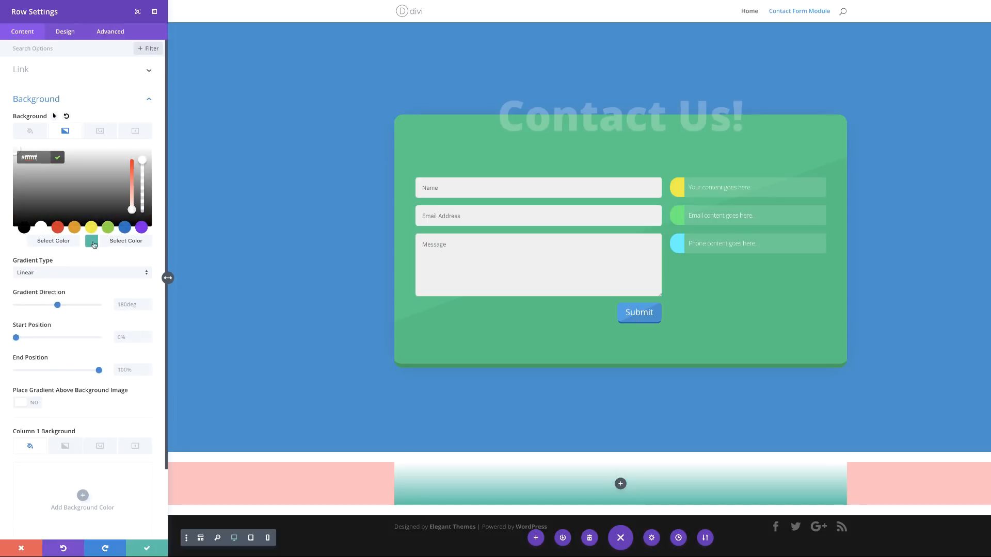
left_click(92, 242)
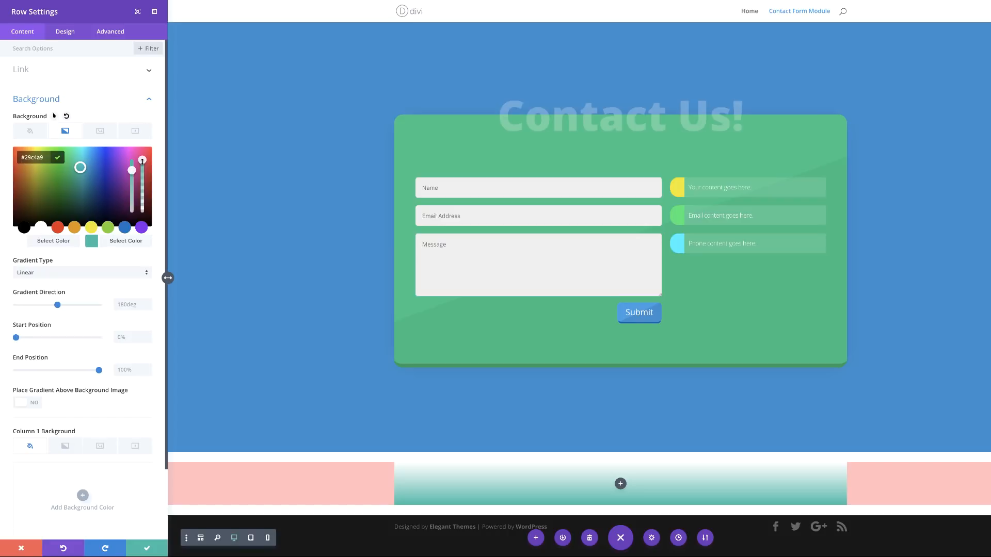
left_click_drag(141, 166, 142, 165)
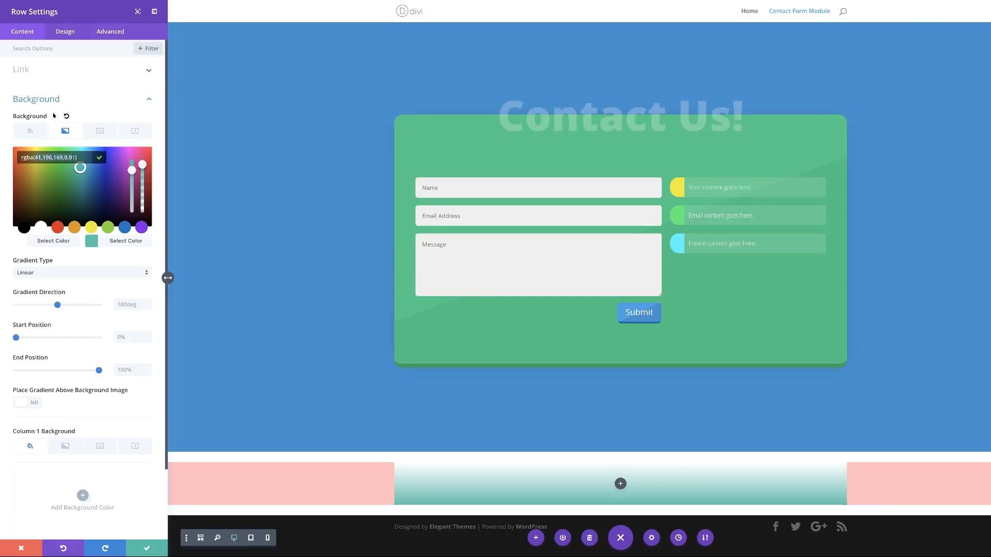
key("BackSpace")
key("BackSpace")
key("BackSpace")
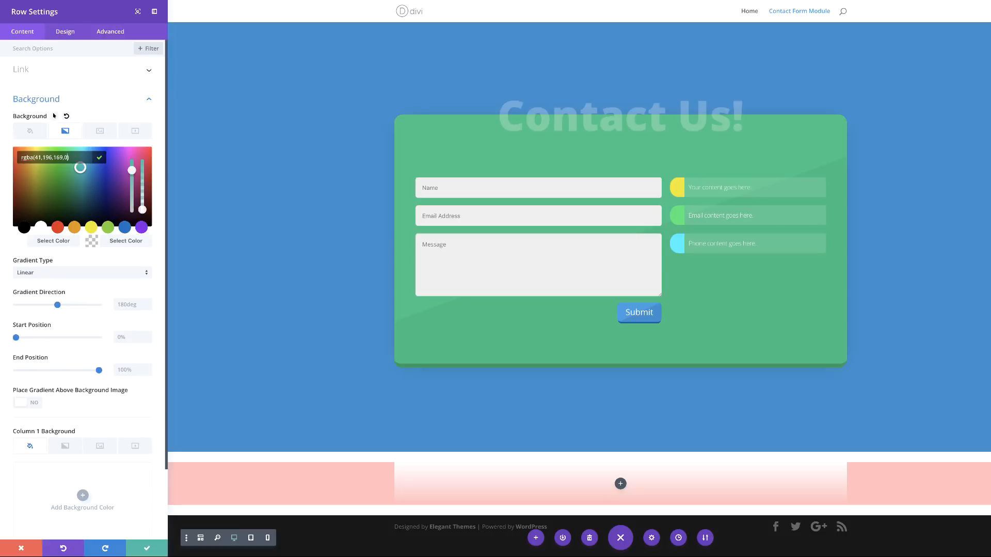
left_click(67, 273)
Step: Make the row gradient radial with start and end positions at 35%
left_click(67, 274)
left_click(61, 293)
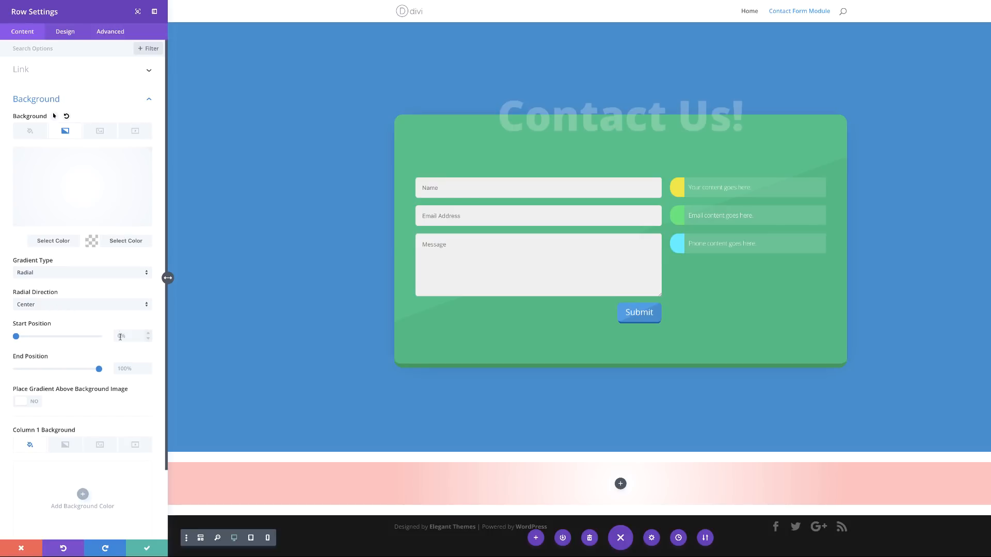
type("35")
left_click(129, 370)
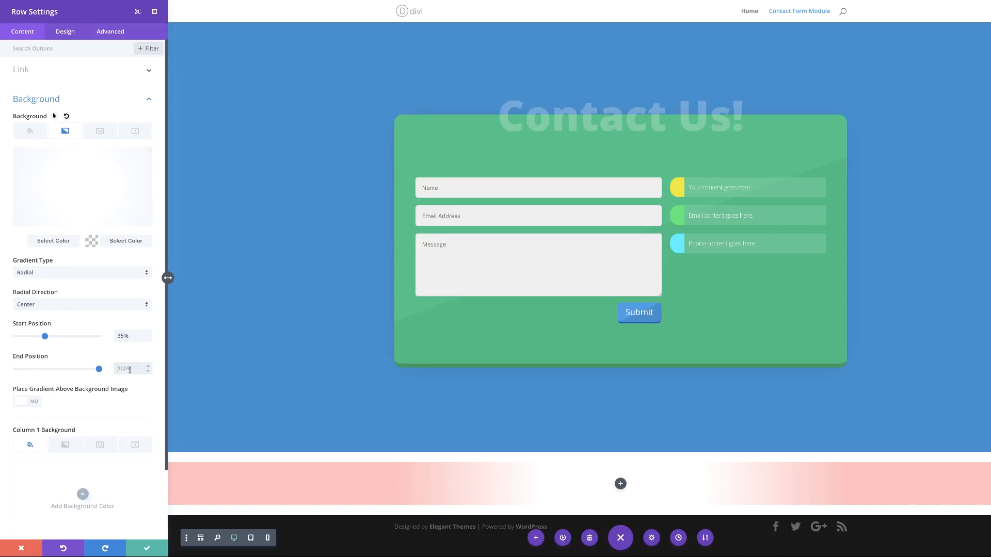
type("35%")
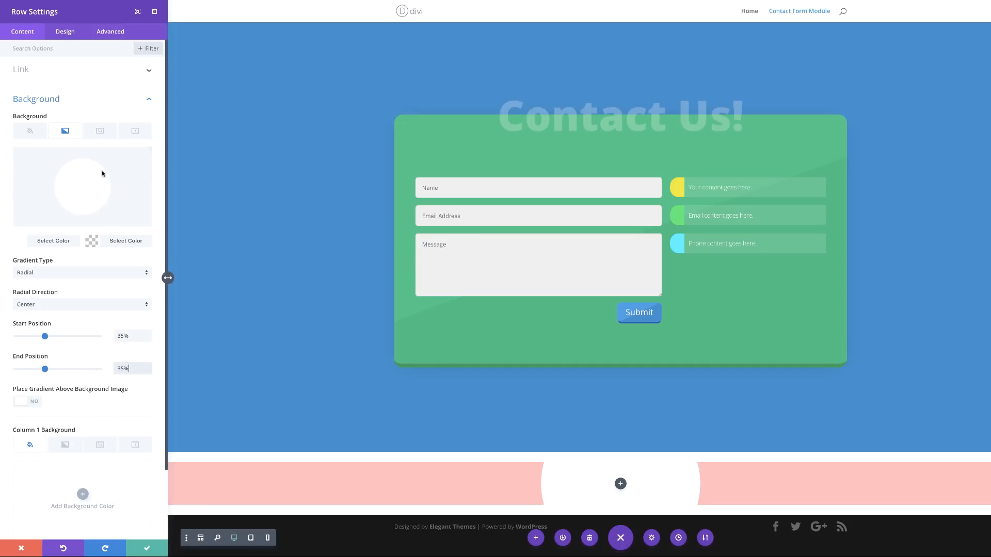
left_click(58, 32)
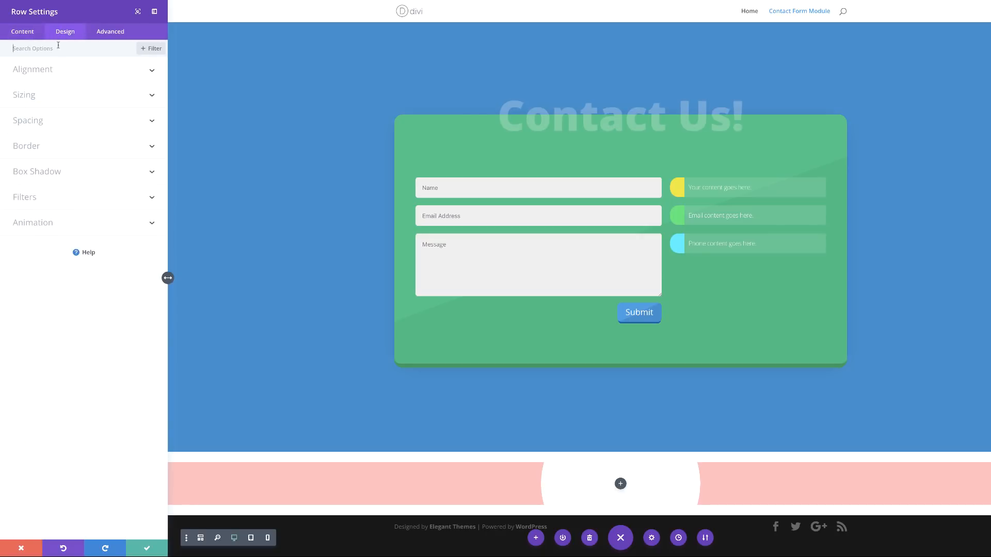
Step: Make the circle row fullwidth with a custom gutter width of 1
left_click(28, 100)
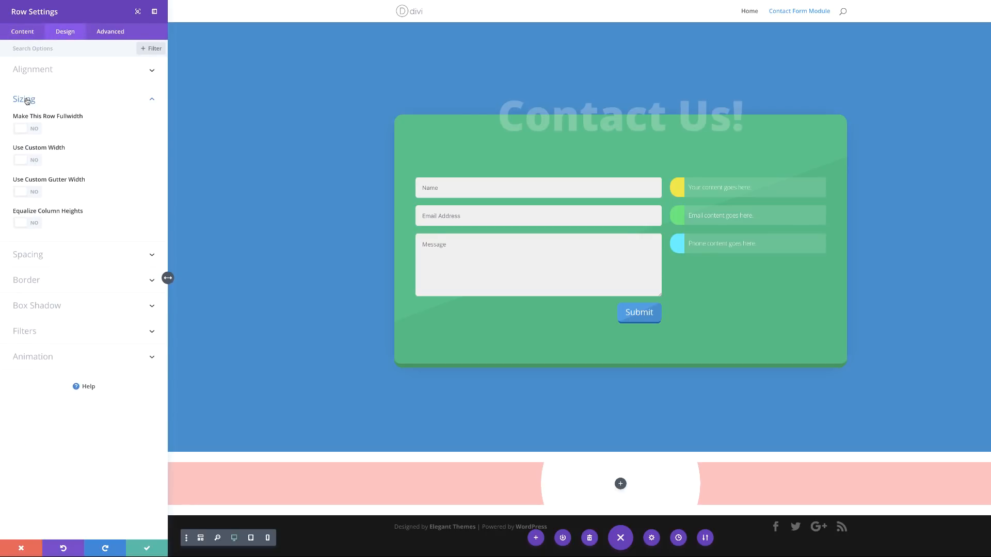
left_click(33, 128)
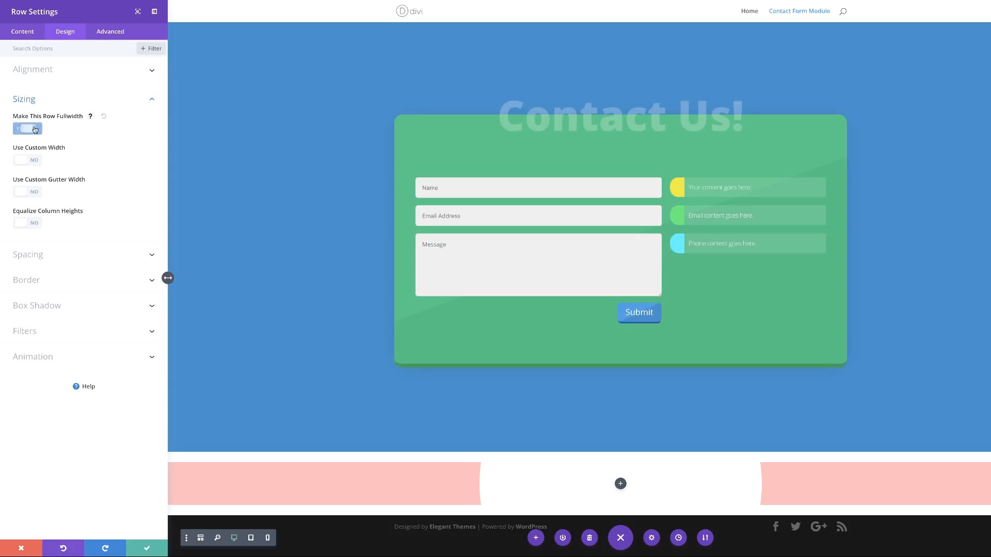
left_click(34, 192)
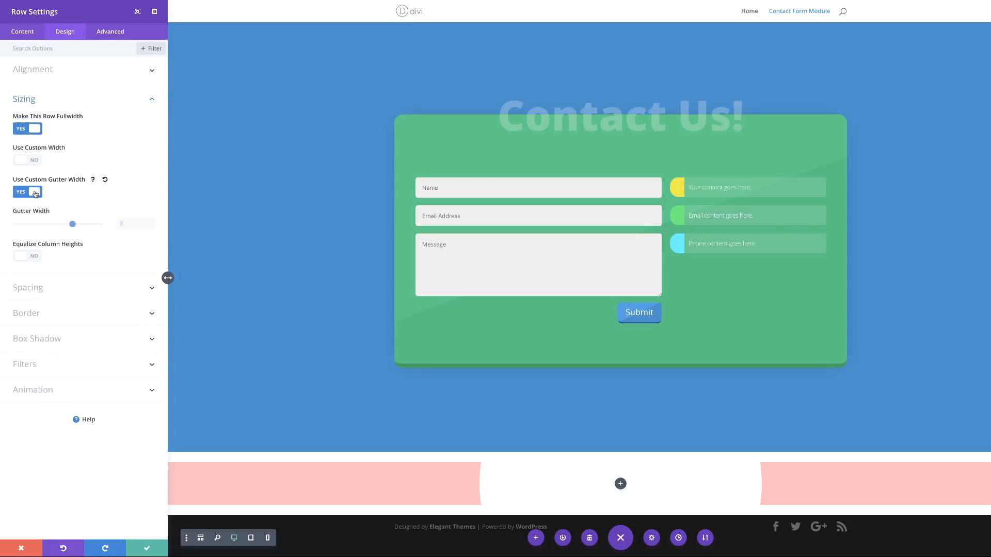
left_click(124, 224)
type("1")
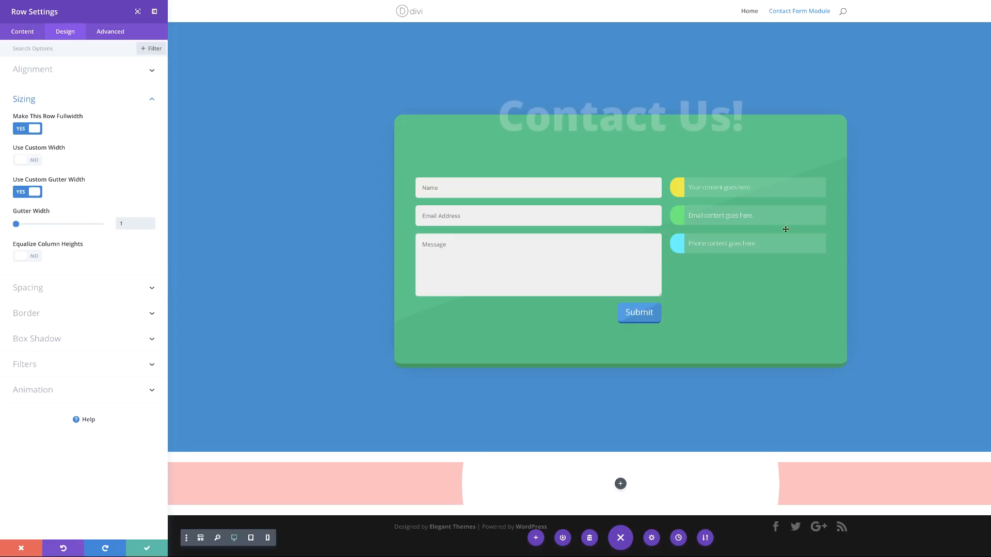
Step: Set the row's linked top and bottom padding to 160px and save the row
left_click(32, 288)
left_click(26, 195)
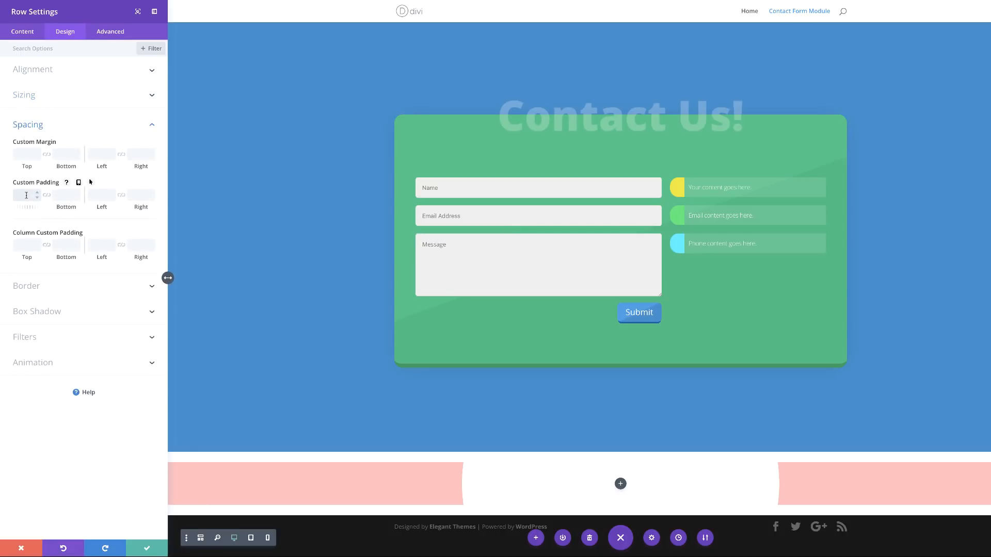
type("160")
left_click(47, 197)
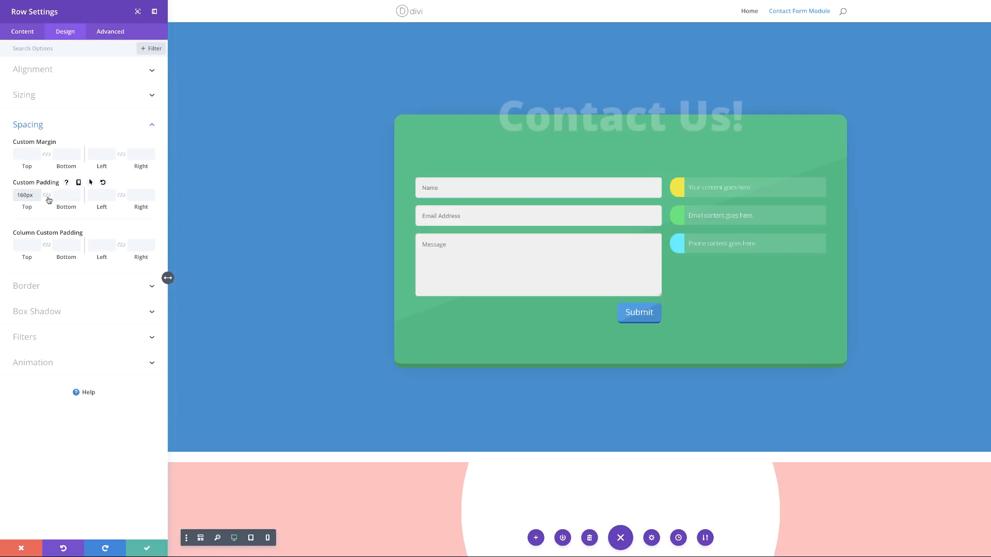
scroll(325, 350, "down", 3)
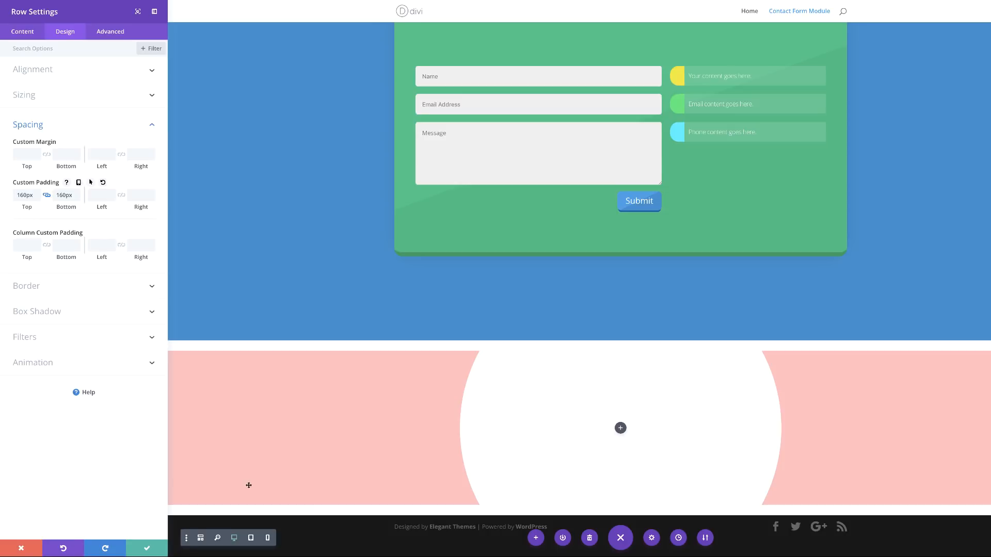
left_click(147, 549)
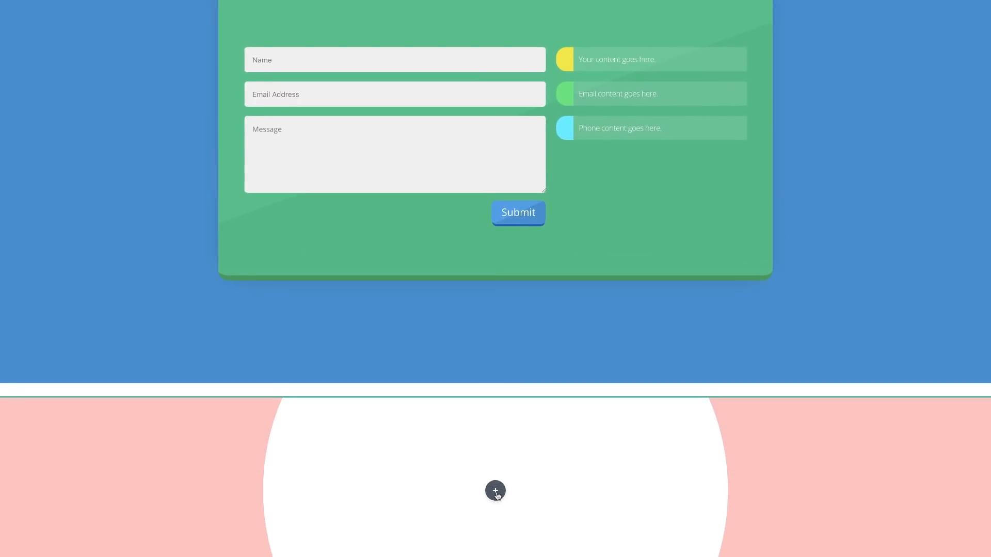
Step: Insert a Text module in the circle row and trim it to 'Your content goes here!'
left_click(495, 492)
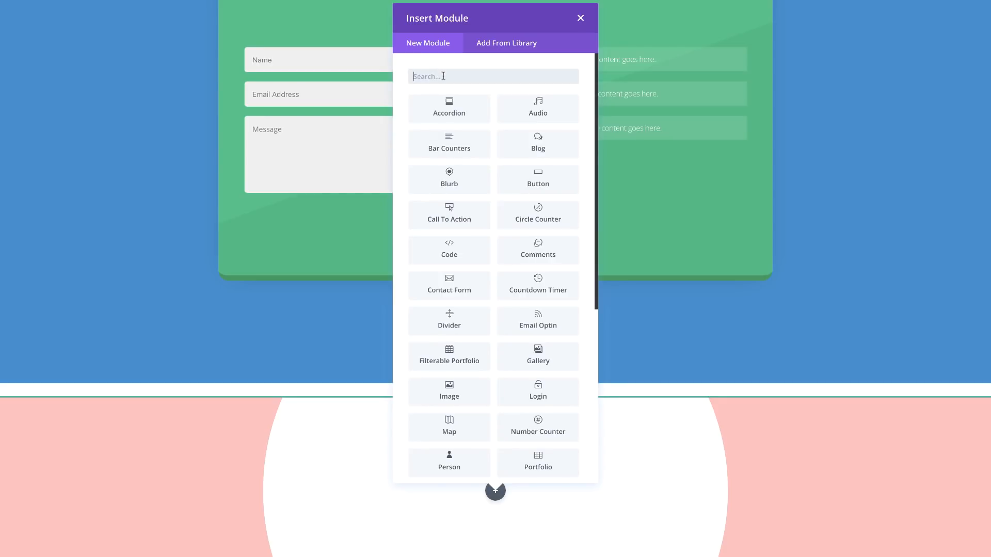
type("text")
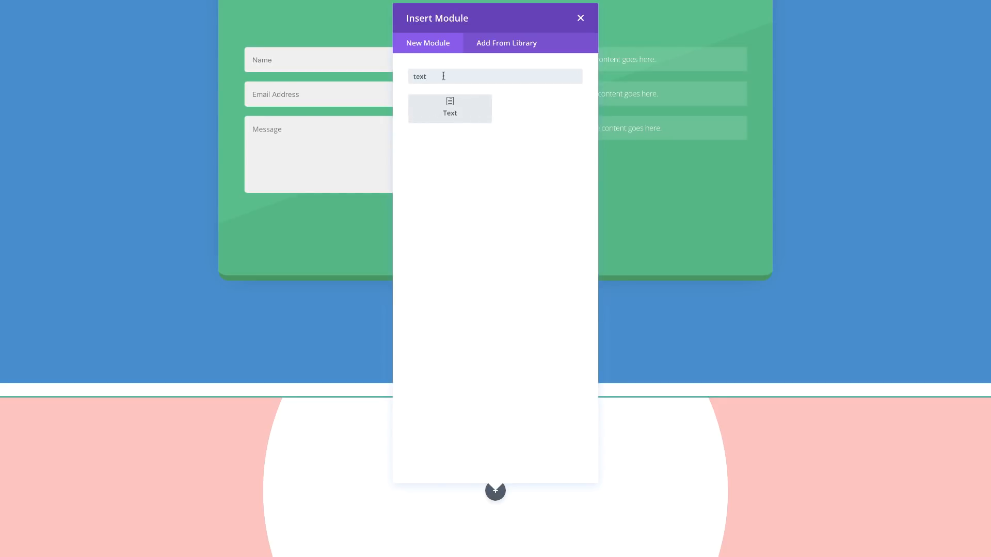
left_click(449, 105)
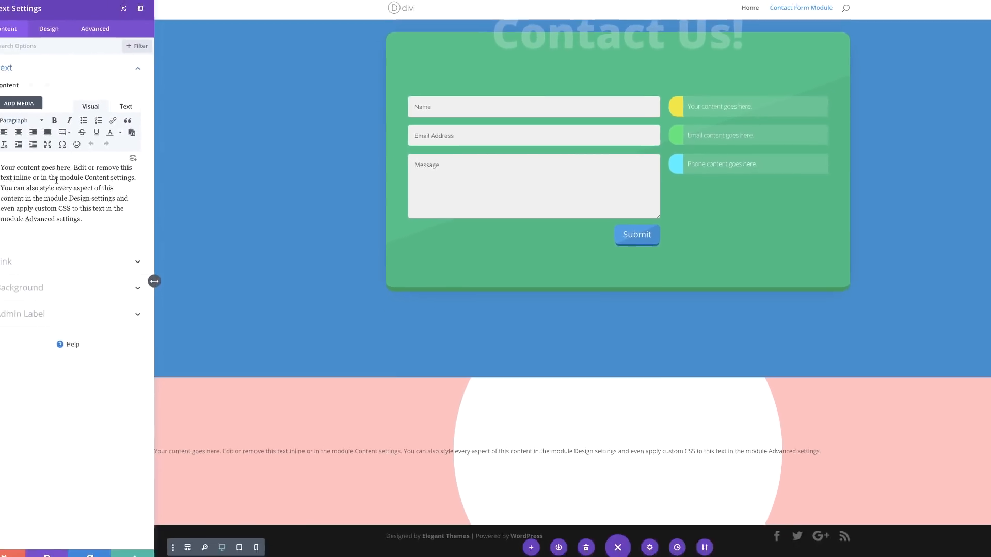
left_click_drag(87, 166, 133, 227)
key("BackSpace")
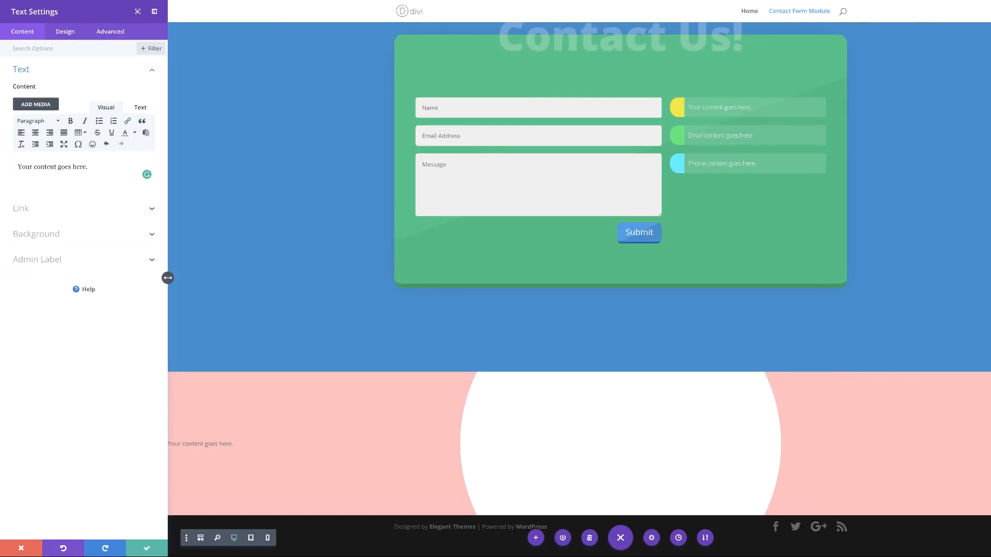
key("BackSpace")
type("!")
Step: Set the circle text font to Abril Fatface and its colour to purple #640076
left_click(66, 33)
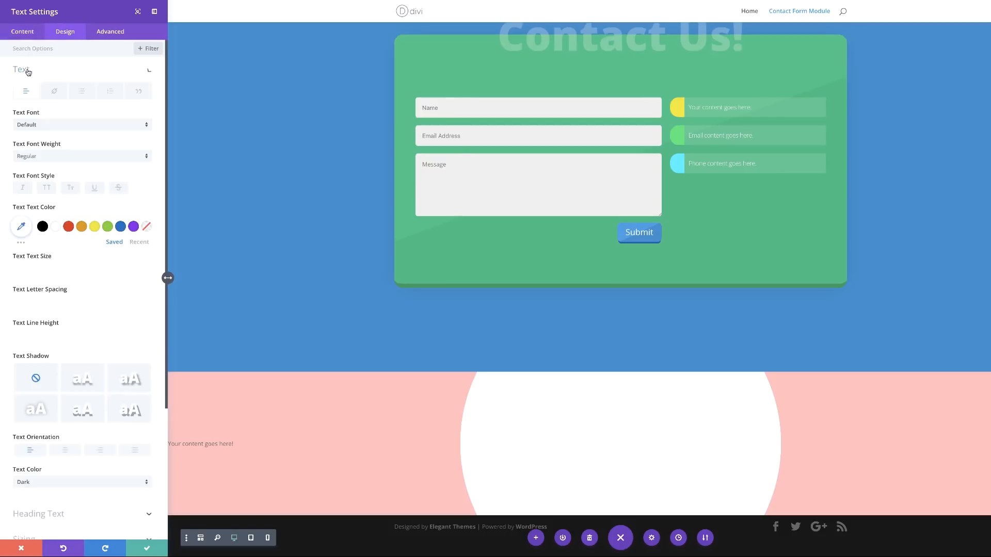
left_click(49, 127)
type("Abril Fatface")
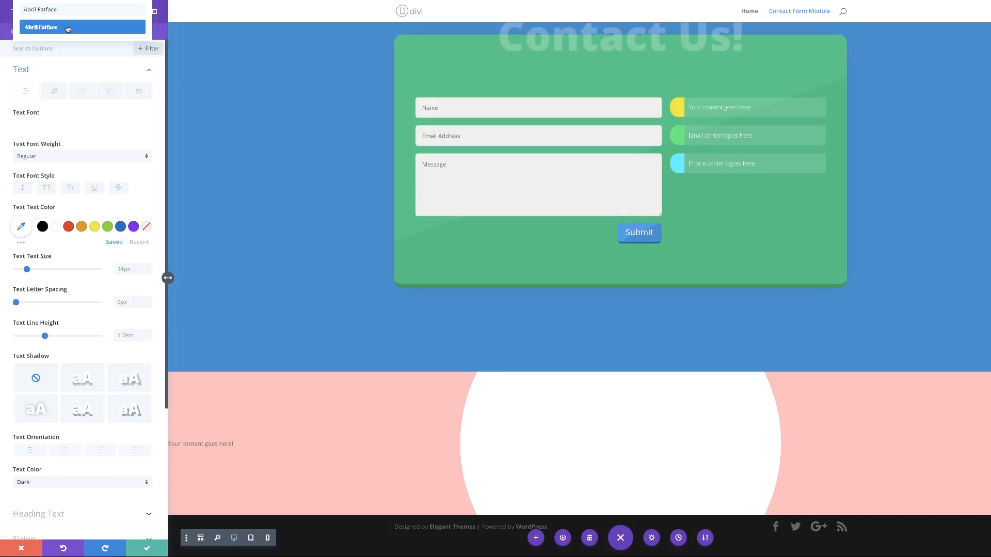
left_click(67, 28)
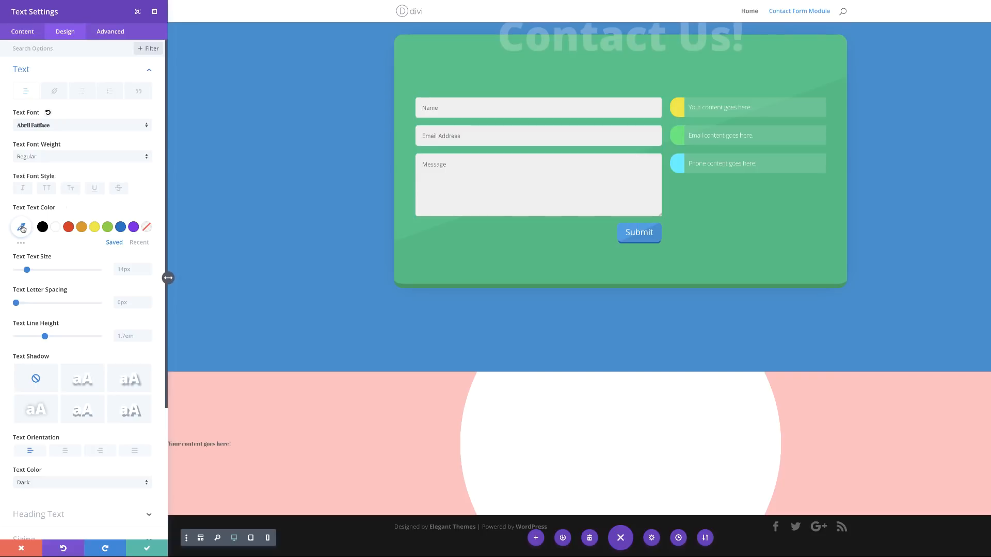
left_click(20, 227)
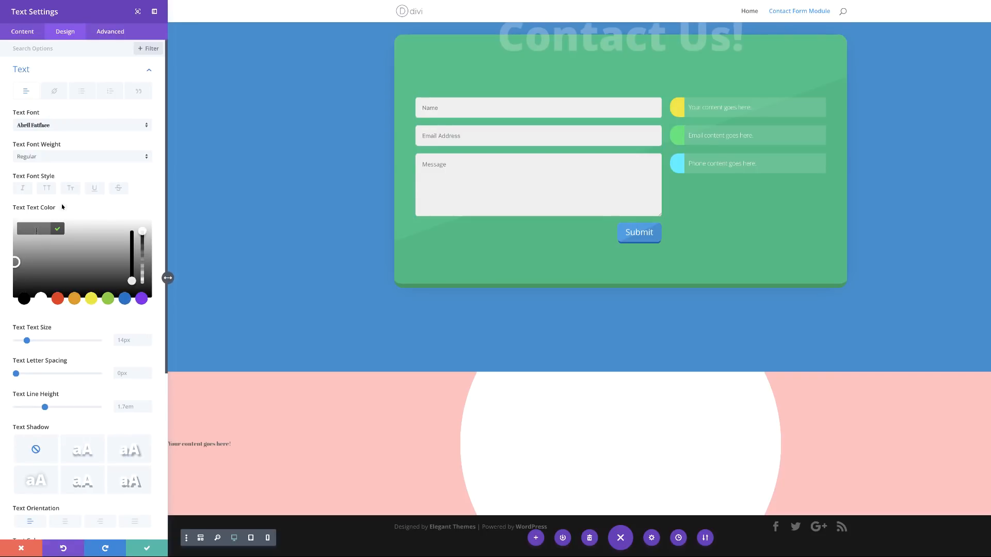
type("#640076")
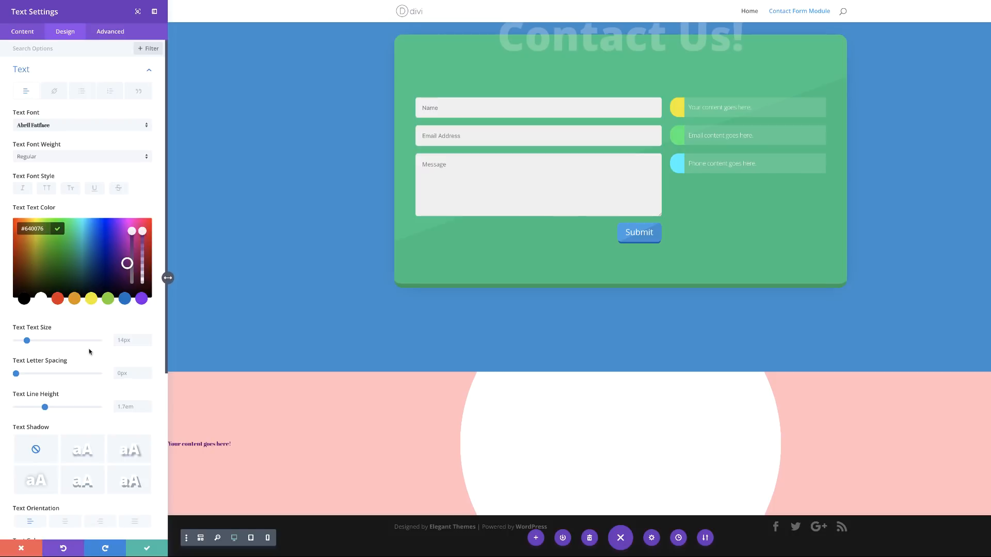
Step: Make the circle text 45px with 1em line height and centred orientation
left_click(127, 340)
type("45px")
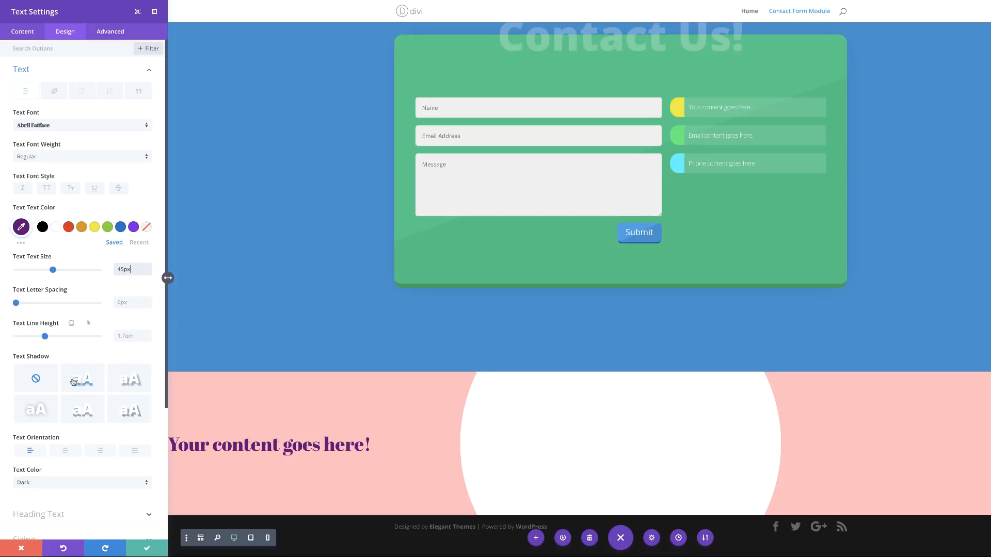
scroll(102, 370, "down", 1)
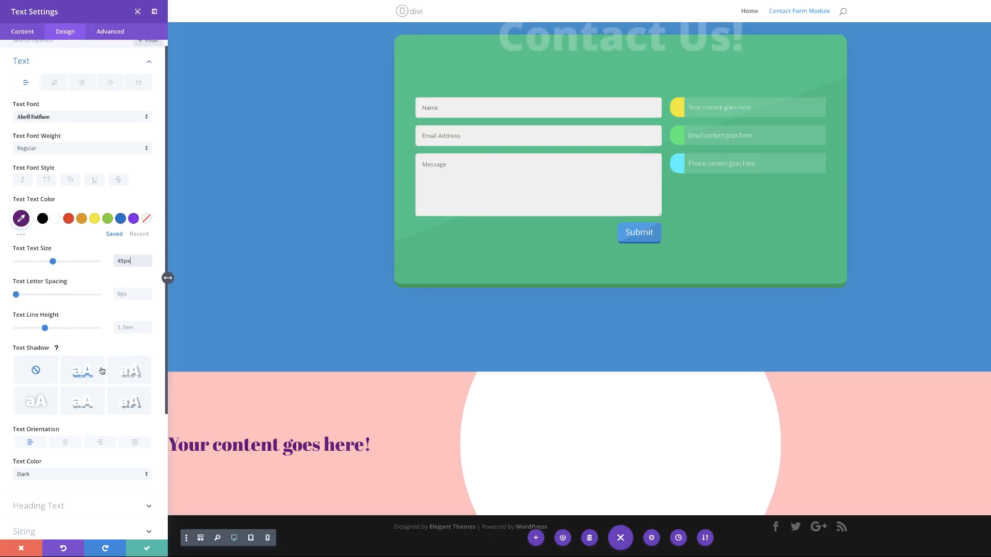
scroll(82, 345, "down", 1)
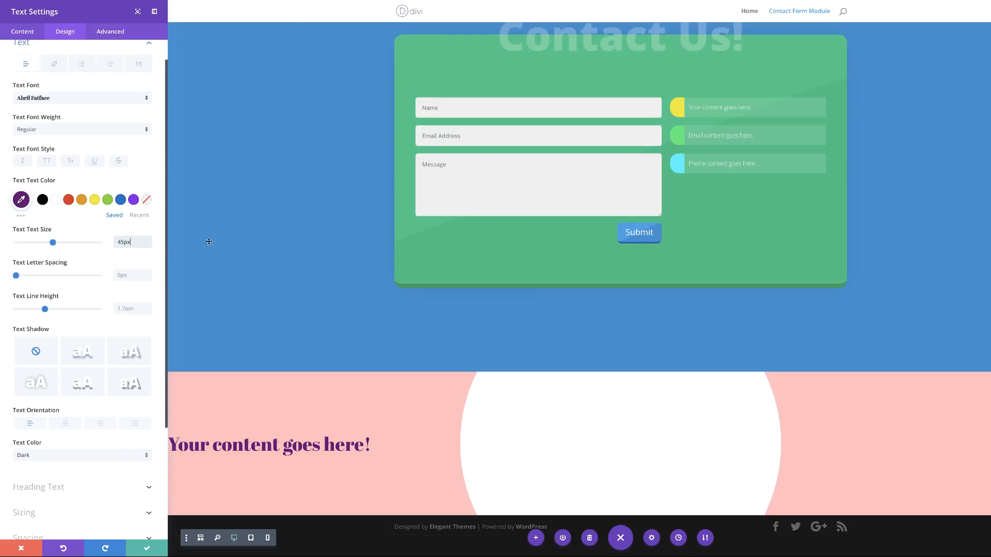
left_click(129, 308)
type("1em")
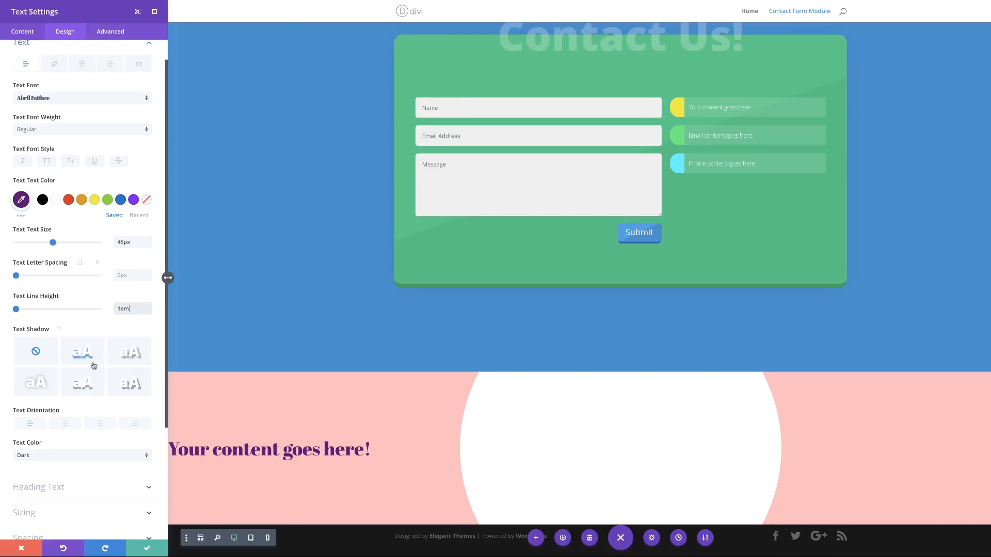
scroll(90, 360, "down", 3)
left_click(65, 333)
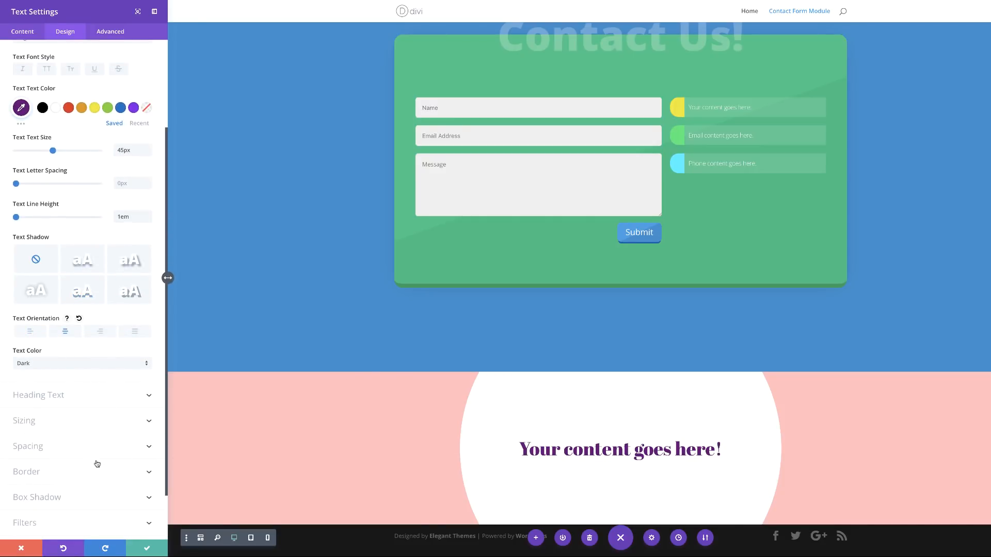
scroll(96, 463, "down", 2)
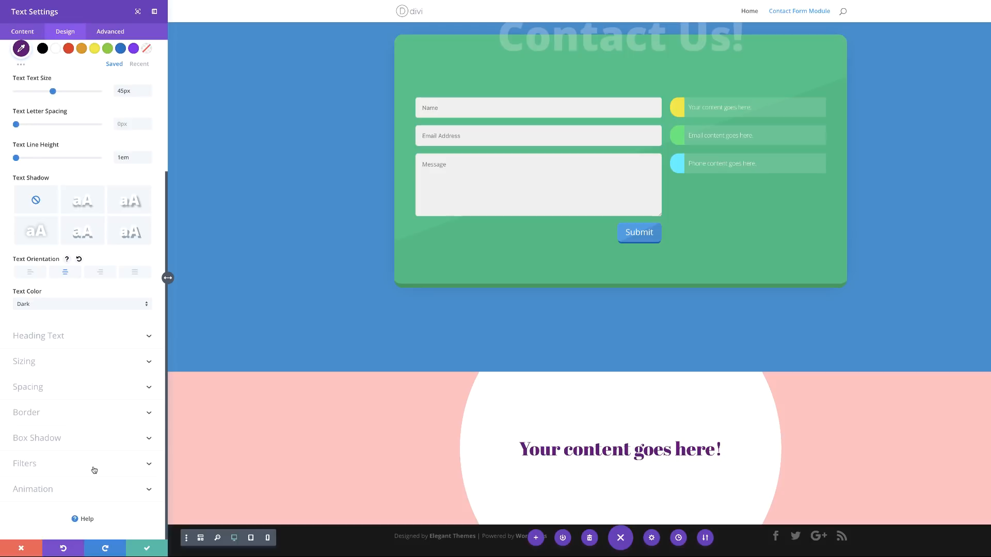
left_click(46, 388)
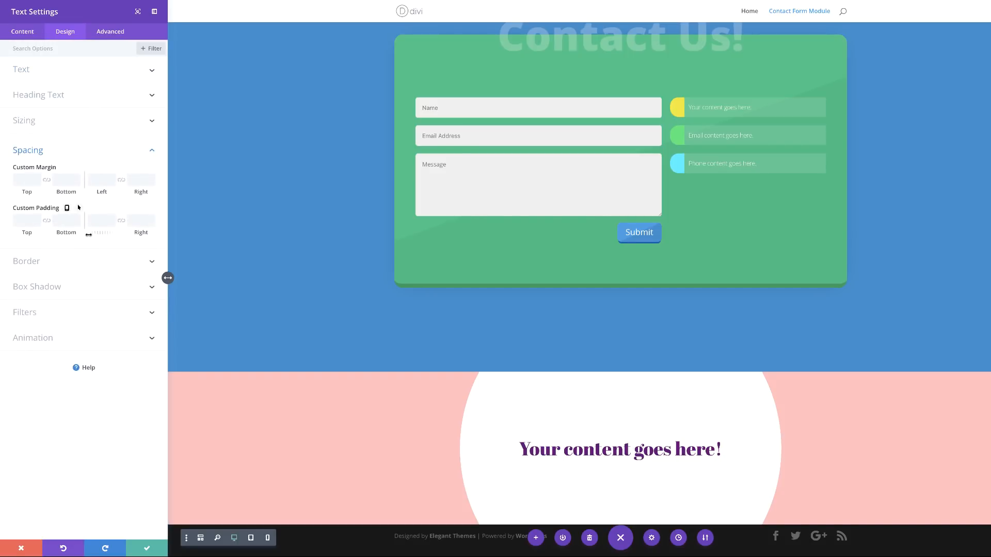
Step: Give the circle text a 300px top margin and 50px top and bottom padding, then save
left_click(24, 181)
type("300px")
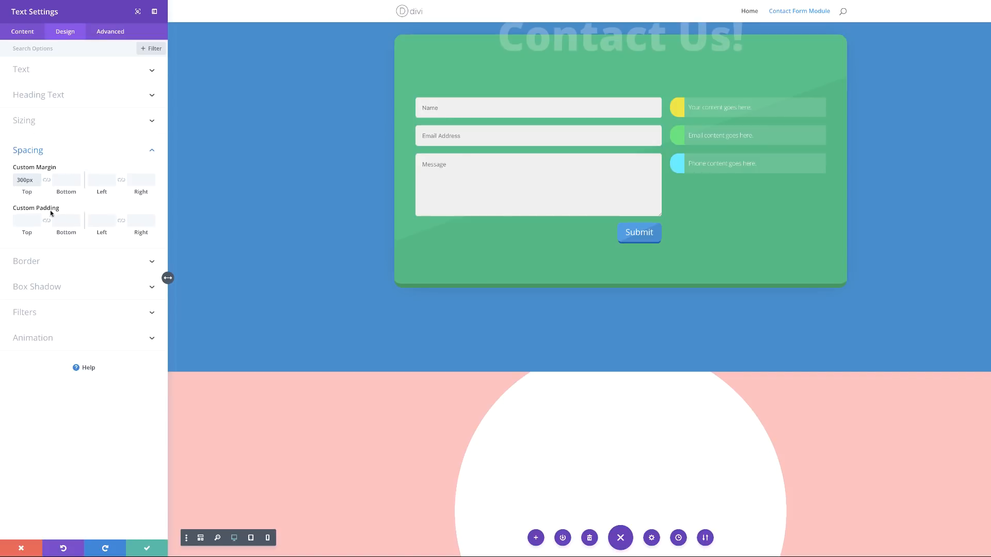
left_click(21, 221)
type("50")
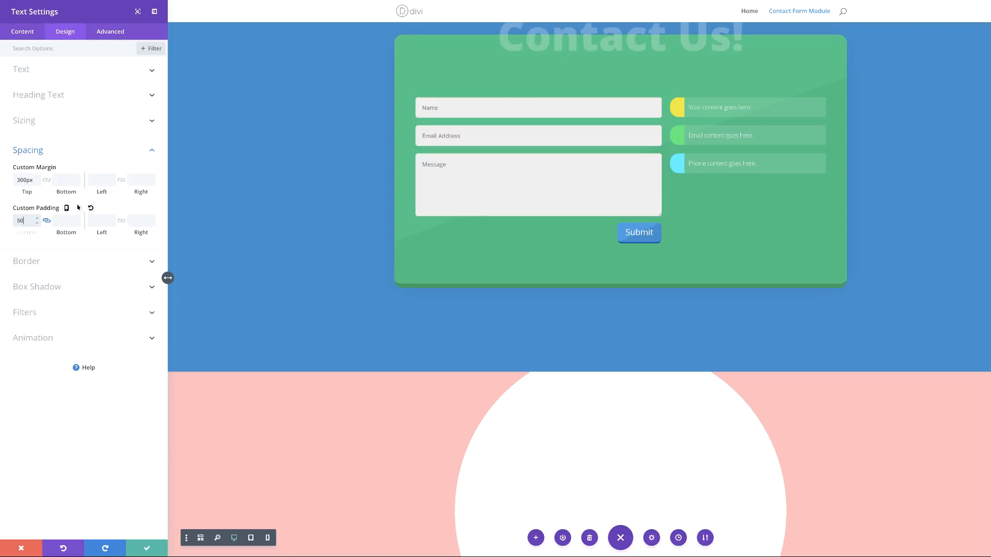
type("px")
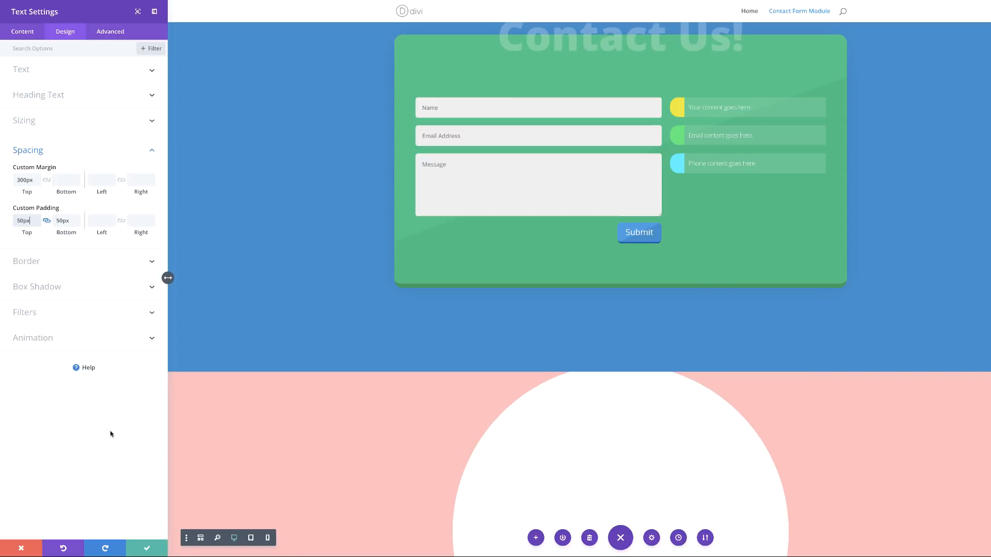
scroll(502, 434, "down", 3)
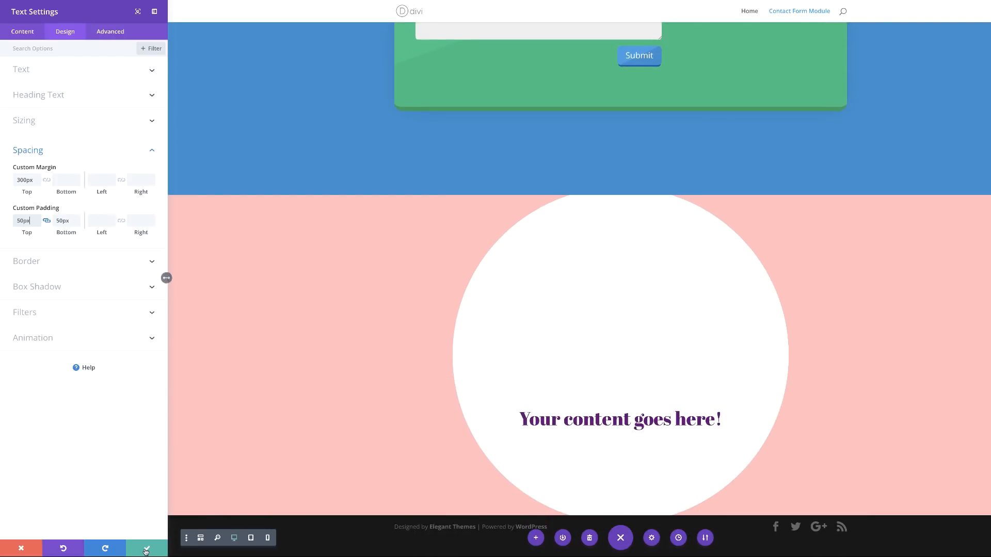
left_click(147, 550)
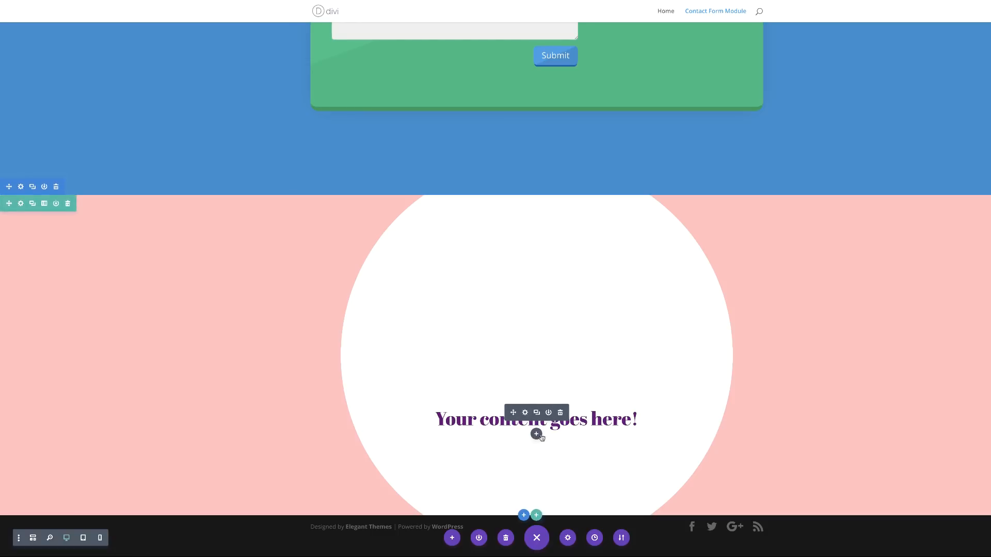
Step: Insert a Contact Form module below the circle text and make its Name field fullwidth
left_click(537, 434)
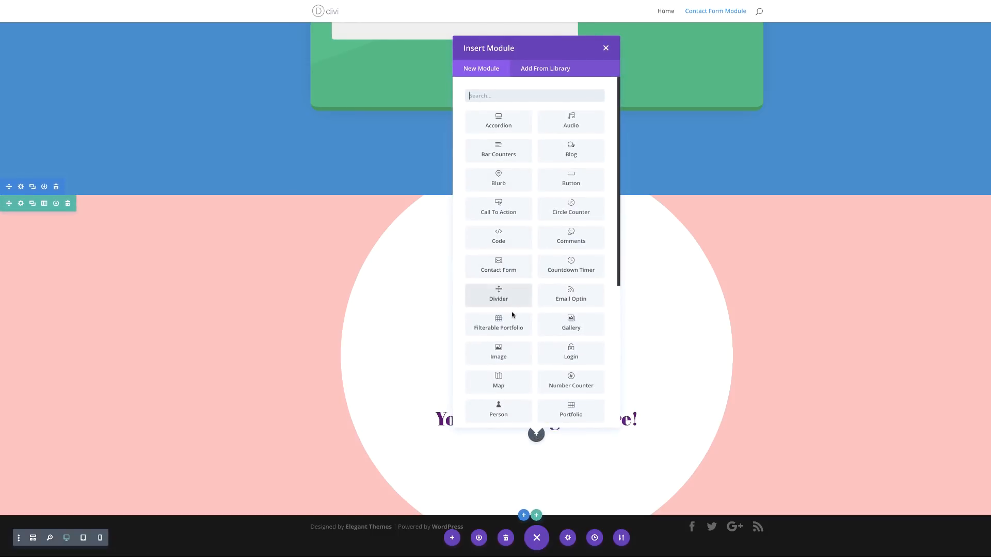
left_click(511, 266)
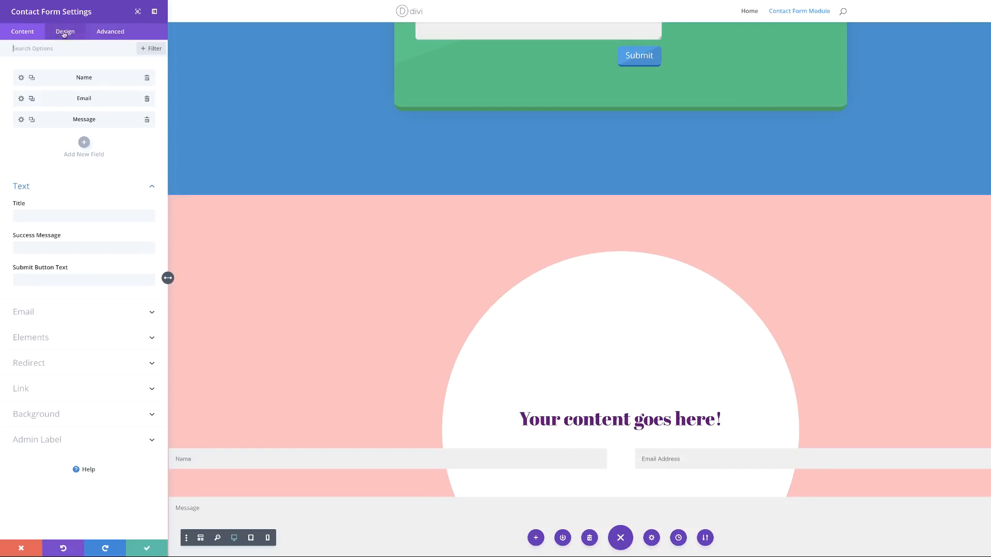
left_click(21, 78)
left_click(71, 34)
left_click(48, 73)
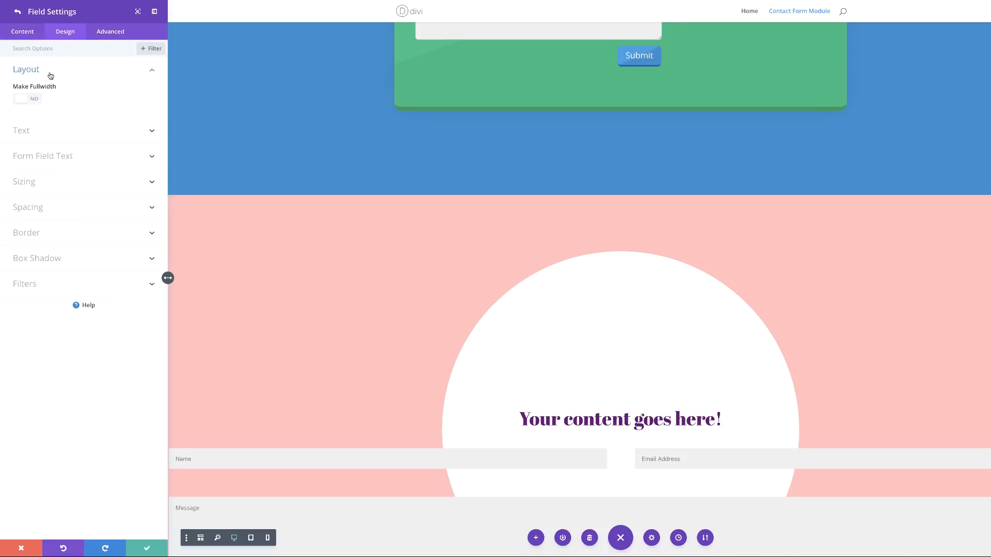
left_click(38, 103)
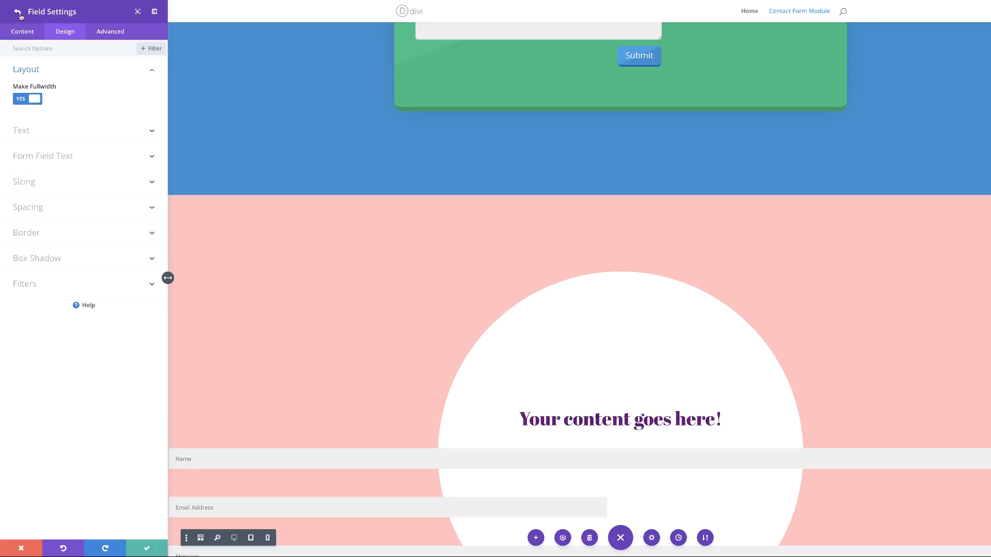
left_click(21, 17)
Step: Make the Email field fullwidth and switch off the form's captcha
left_click(21, 101)
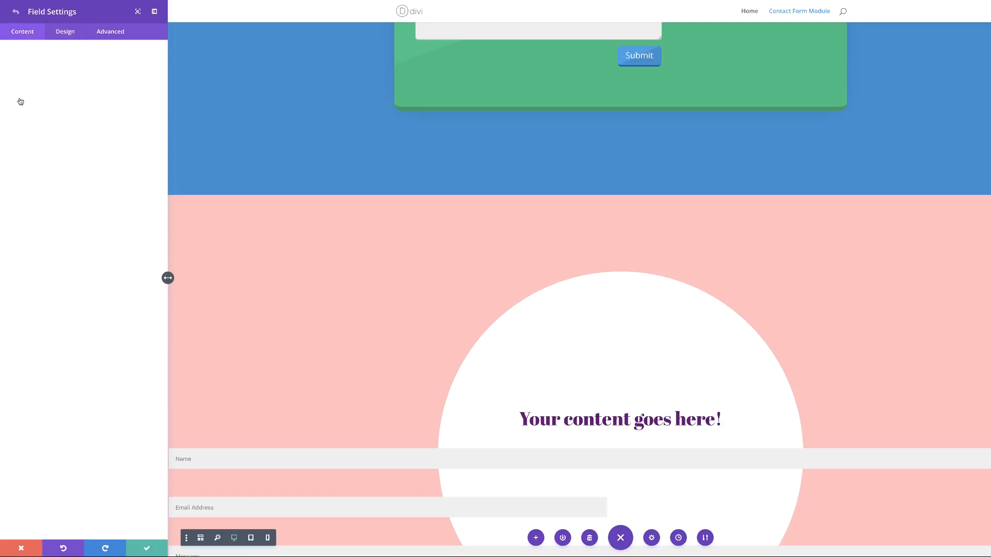
left_click(61, 32)
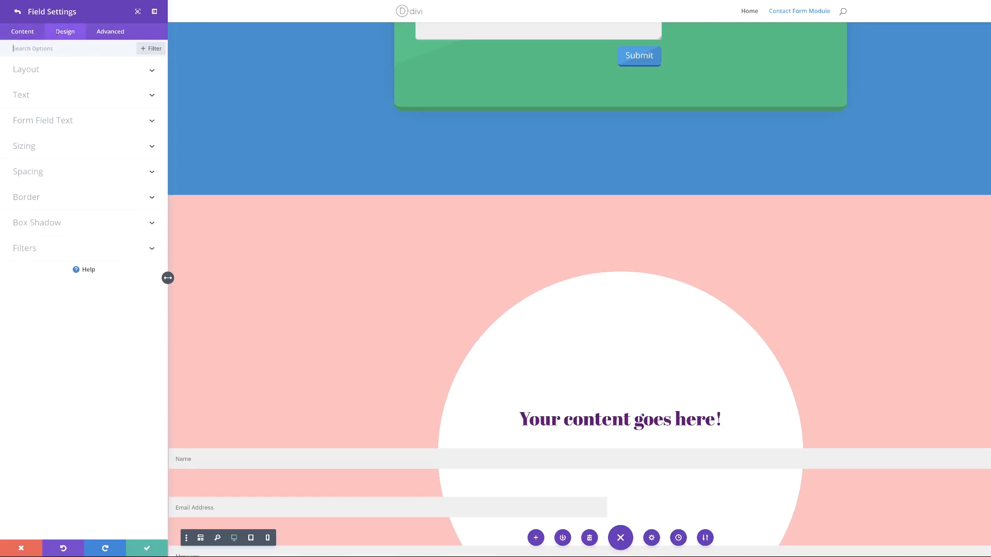
left_click(23, 71)
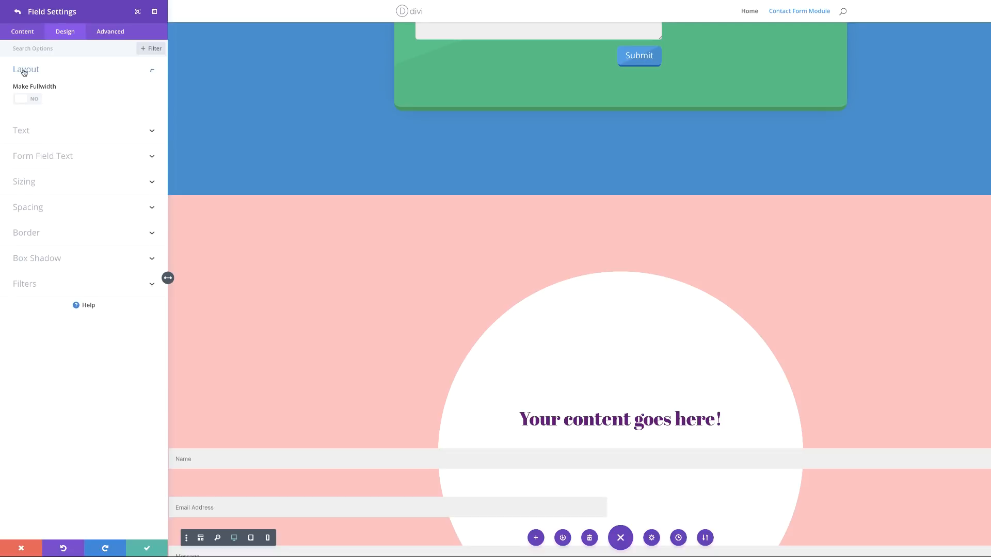
left_click(28, 103)
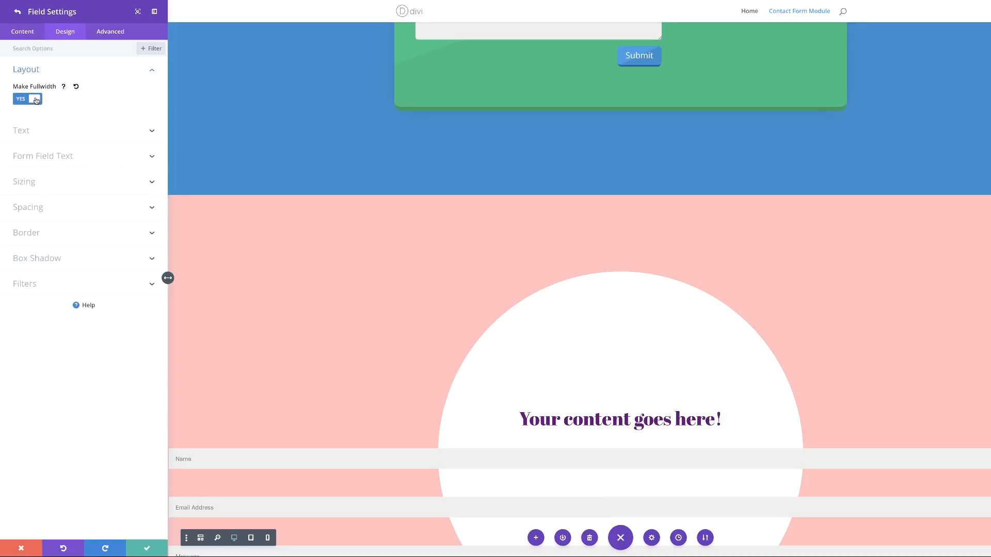
left_click(18, 14)
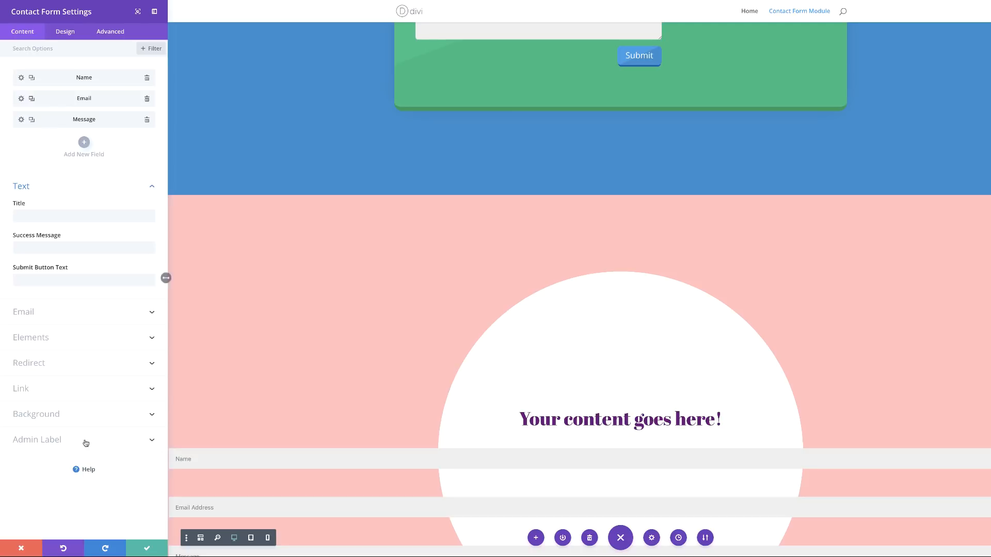
left_click(50, 338)
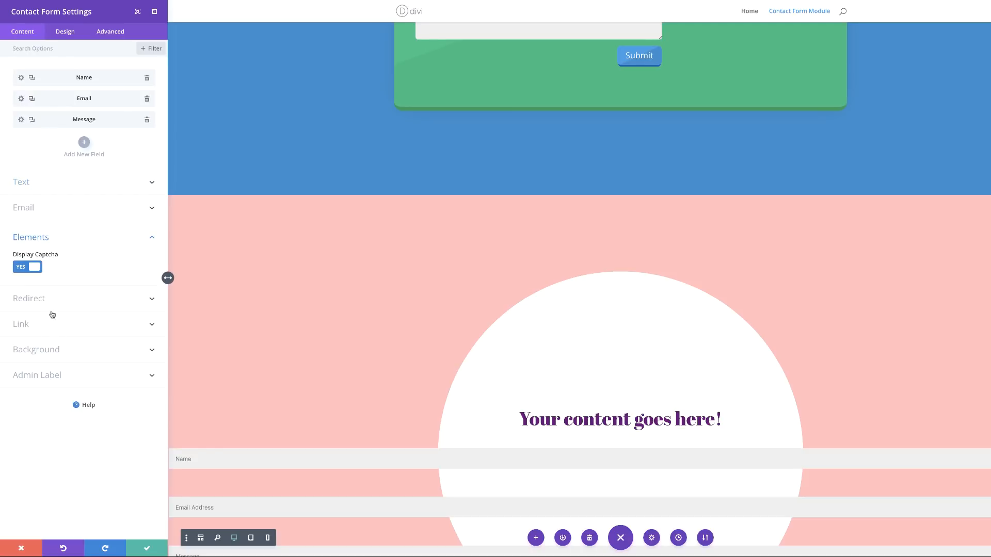
left_click(21, 269)
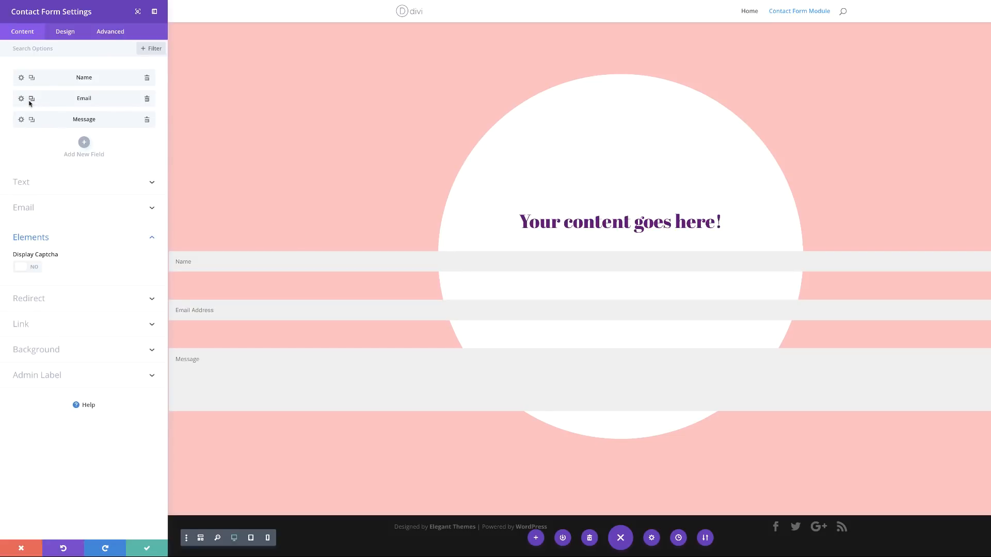
left_click(66, 32)
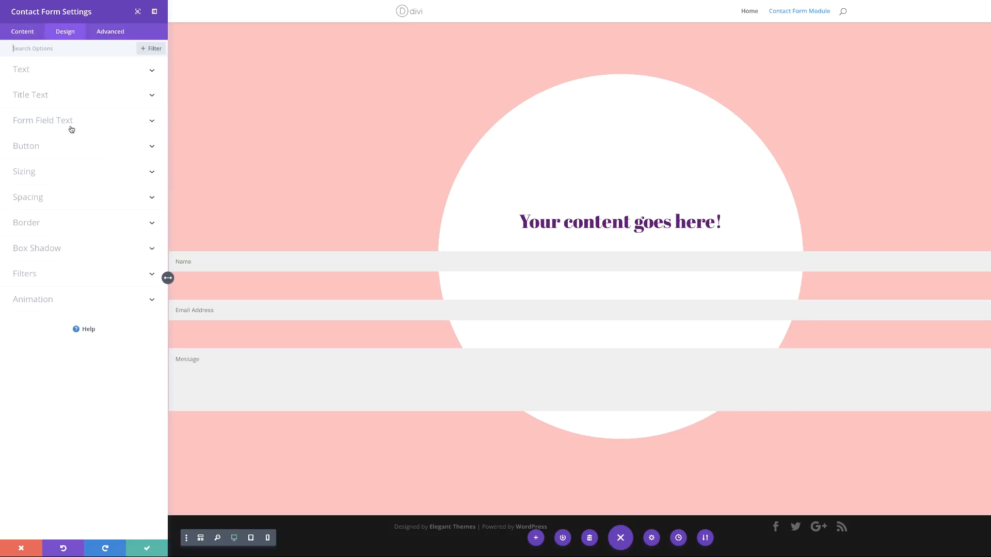
Step: In Form Field Text, set field background to #fff6f6 and field text colour to #ff7c7c
left_click(66, 121)
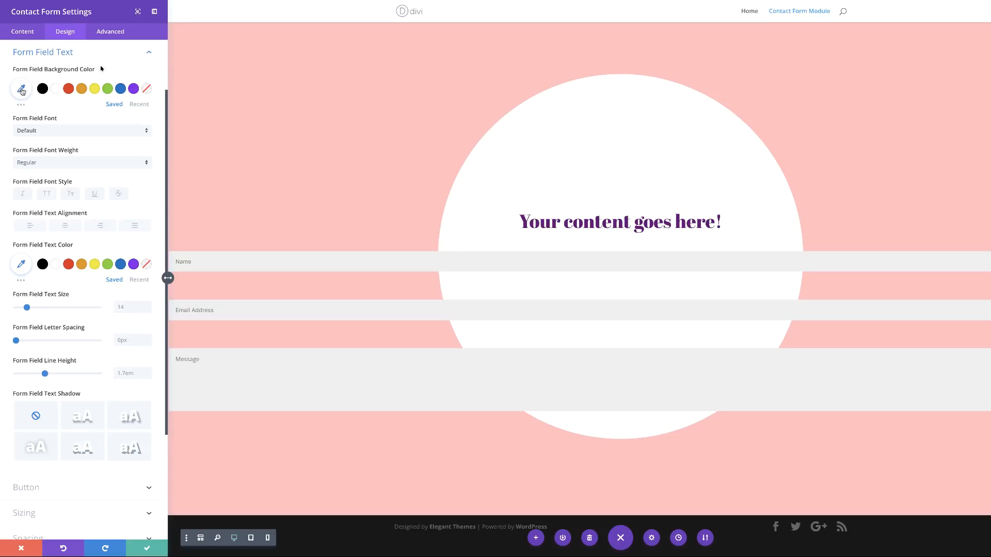
left_click(22, 90)
type("#fff6f6")
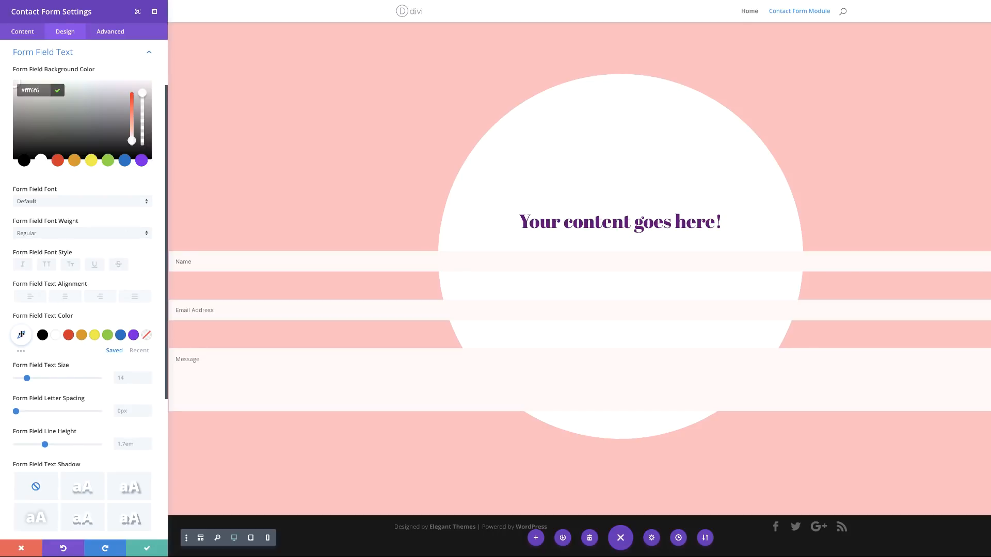
left_click(22, 334)
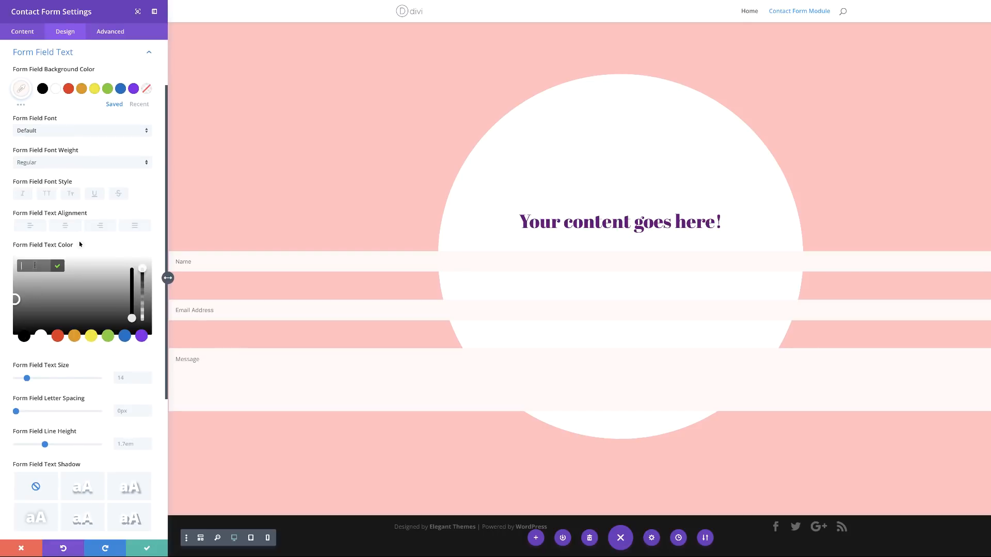
type("#ff7c7c")
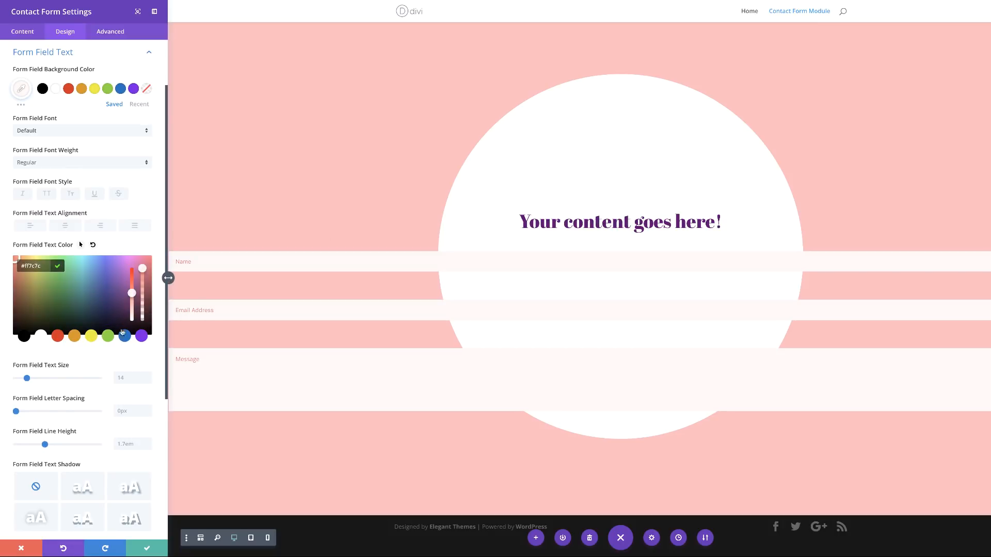
scroll(108, 346, "down", 3)
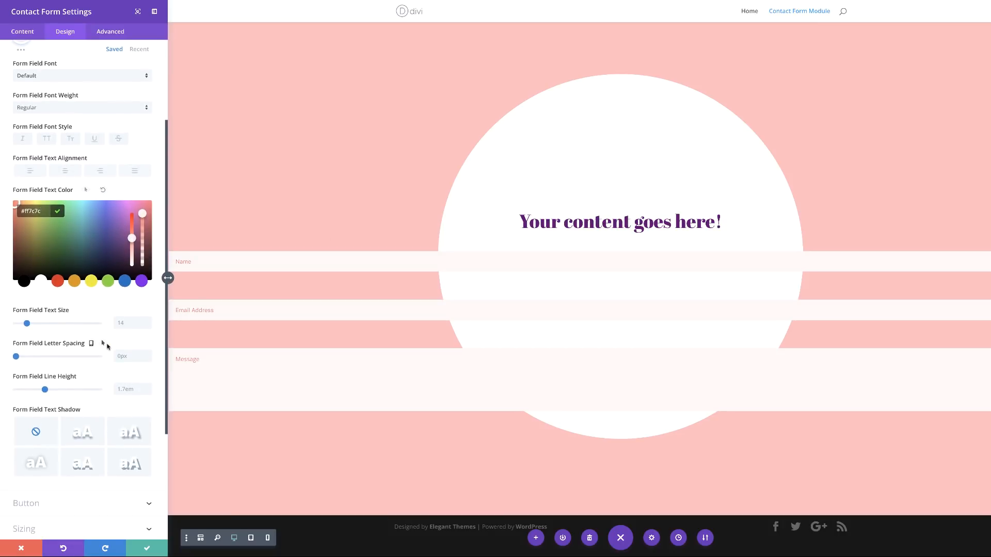
scroll(106, 361, "down", 5)
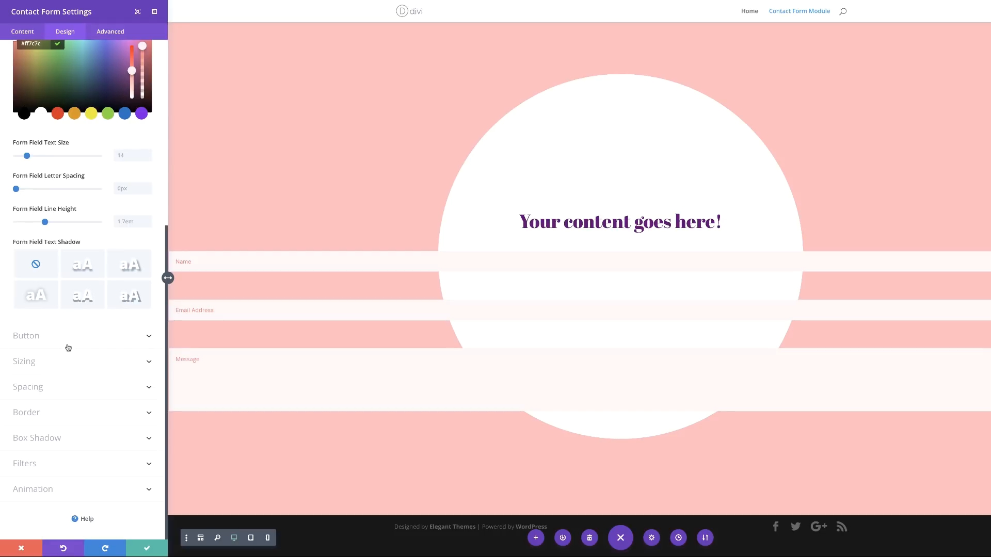
left_click(66, 339)
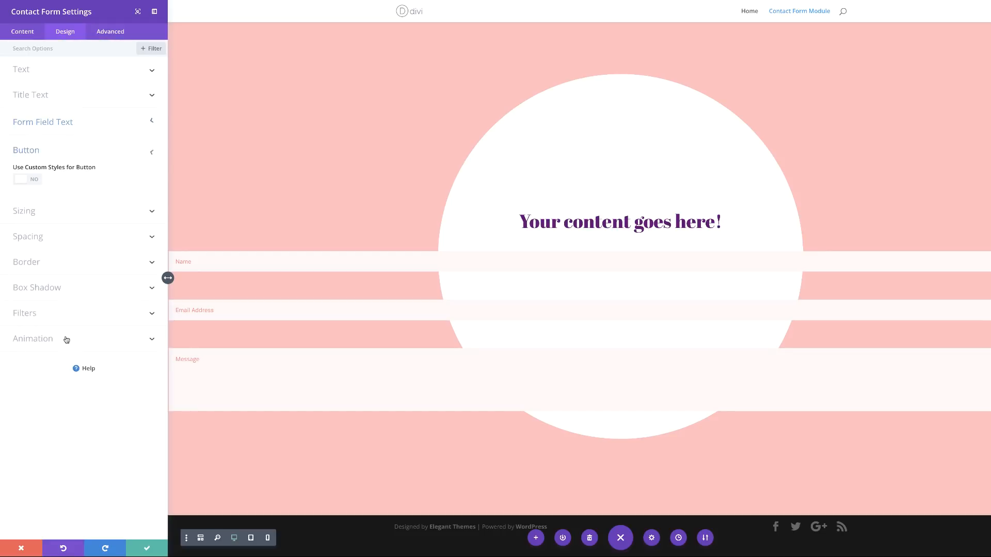
Step: Turn on custom button styles with 88px text size and fully transparent button text
left_click(35, 179)
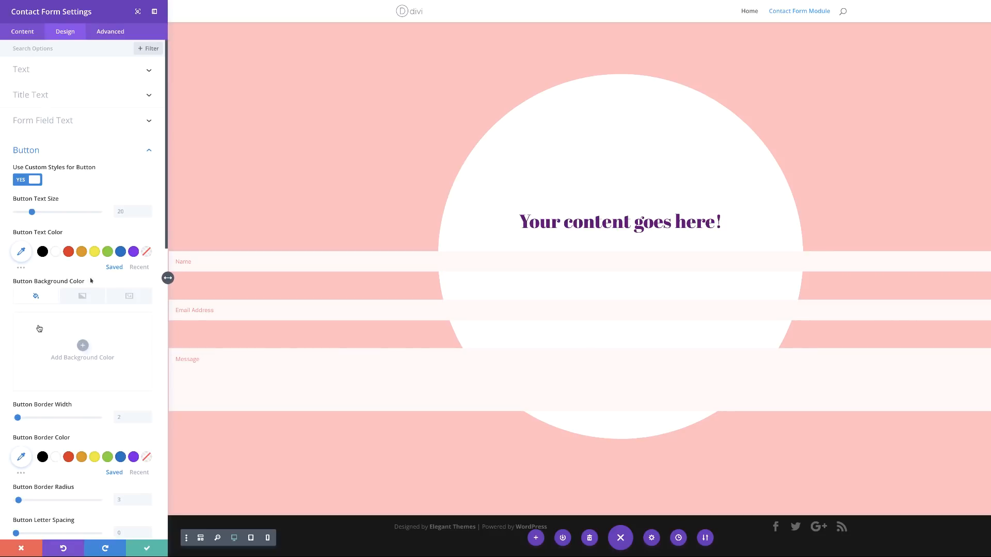
left_click(126, 211)
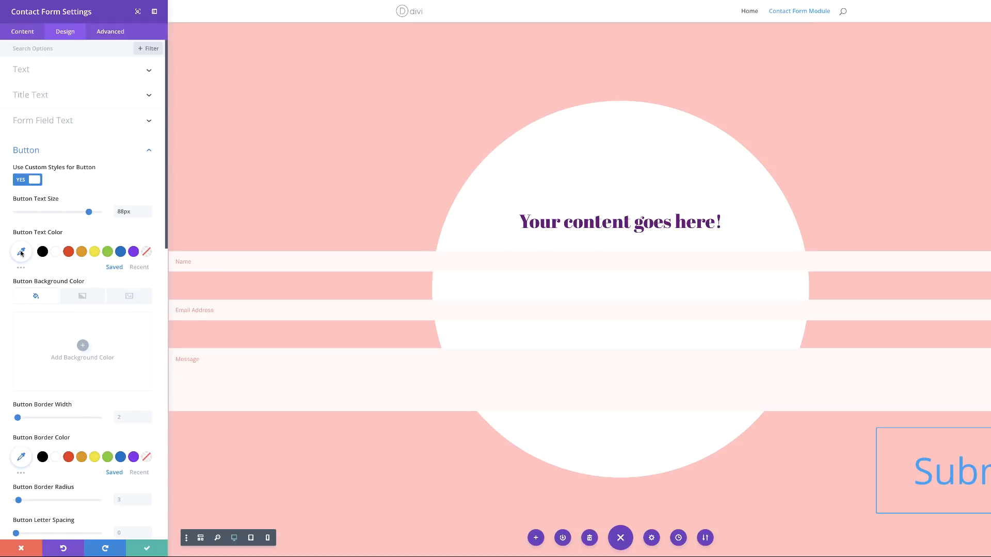
left_click(21, 251)
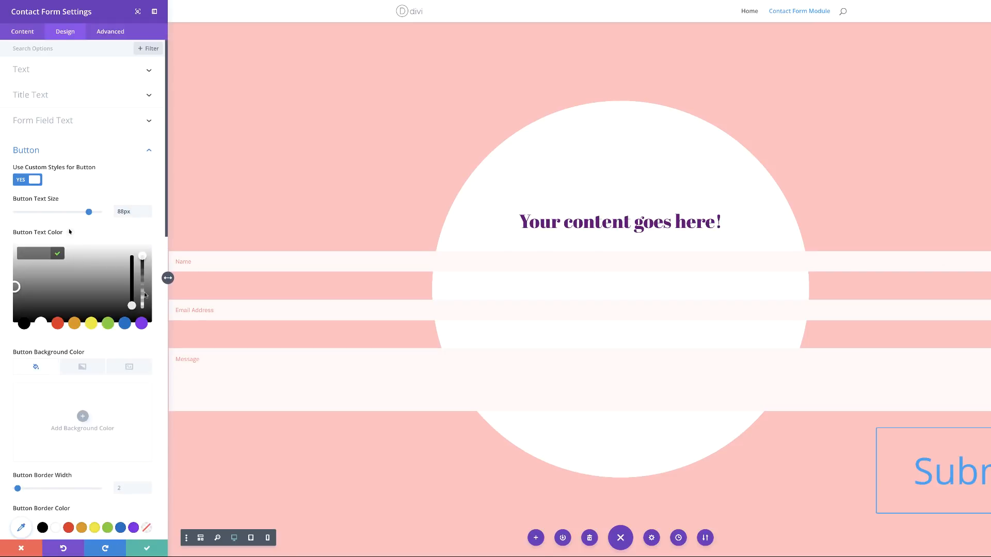
left_click_drag(143, 258, 142, 268)
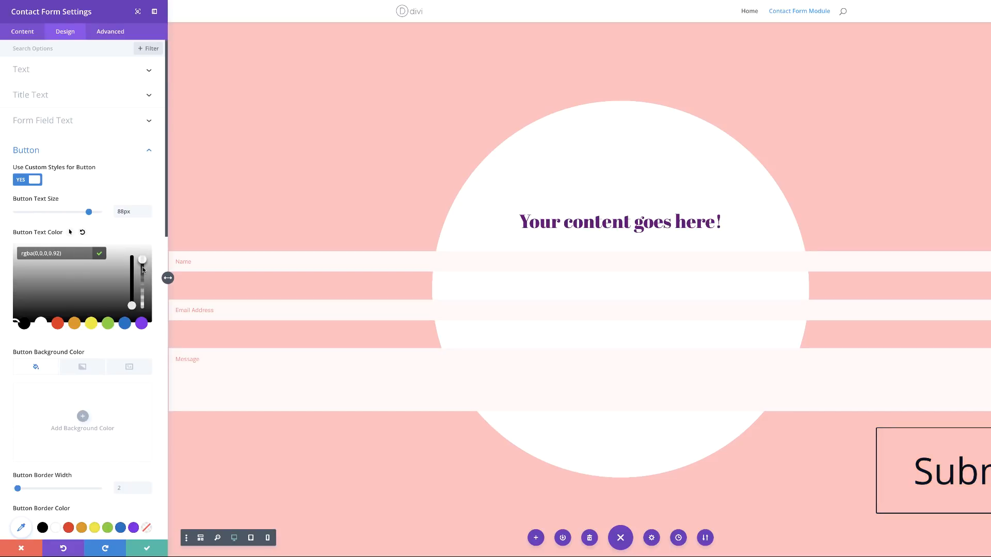
left_click(82, 232)
left_click(104, 349)
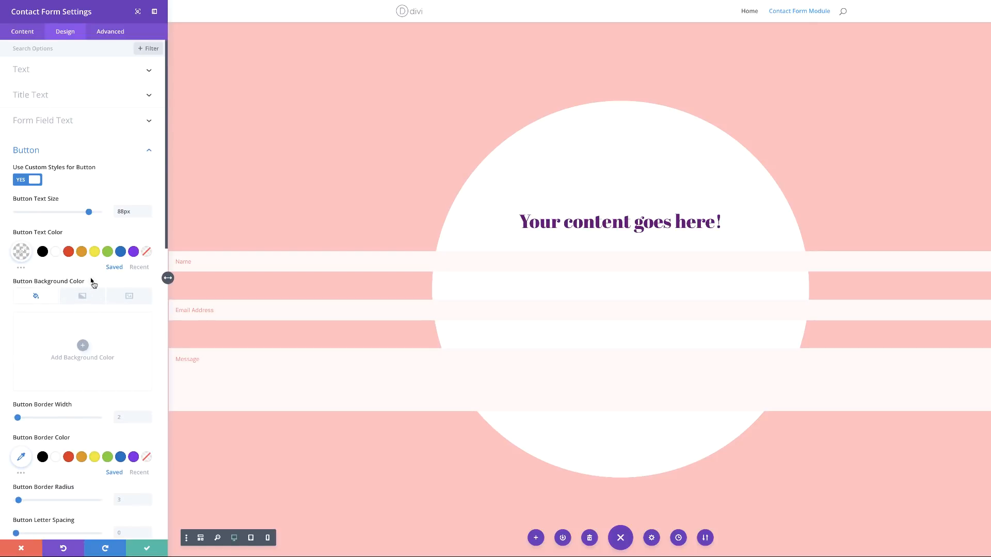
Step: Make the Submit button background fully transparent, rgba(255,255,255,0)
left_click(91, 281)
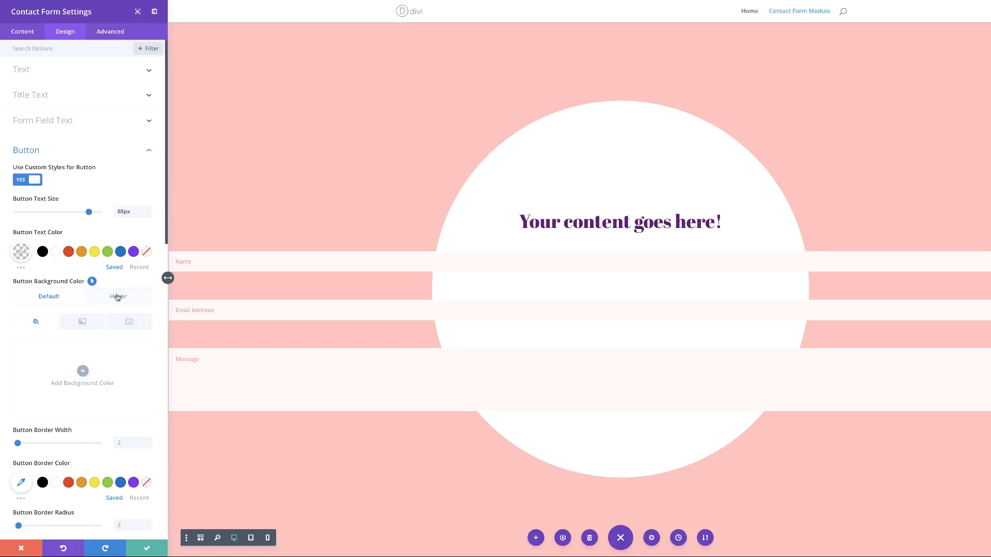
left_click(82, 371)
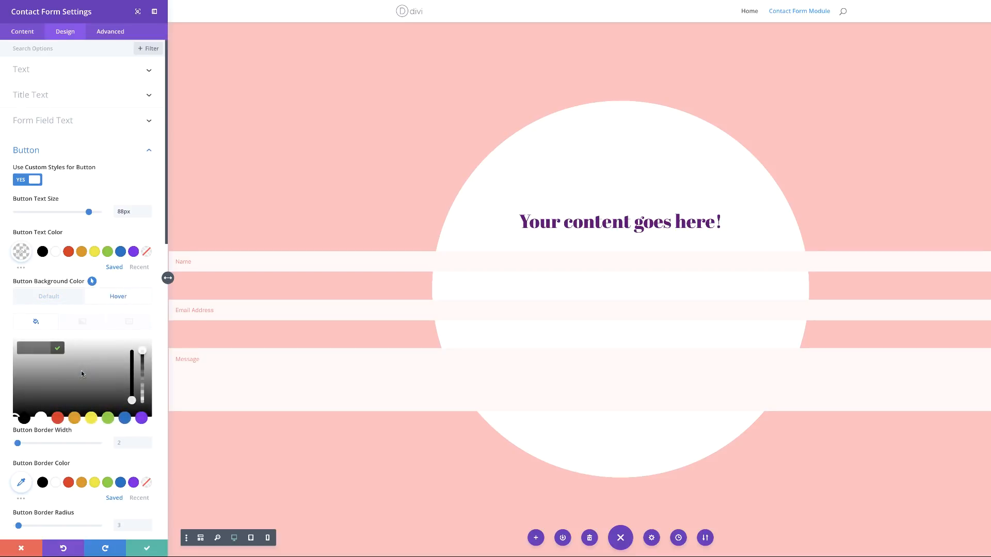
left_click_drag(143, 350, 142, 364)
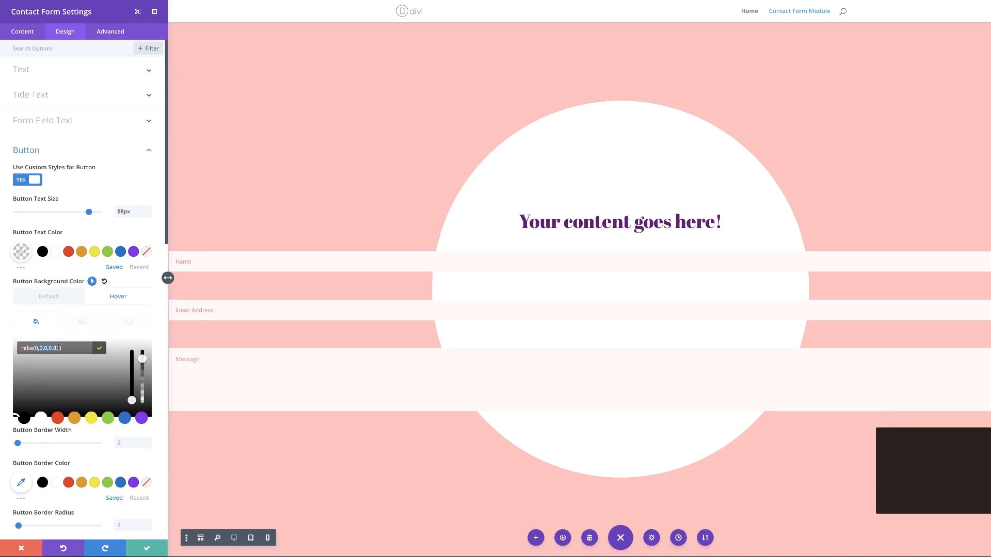
type("rgba(255,255,255,0)")
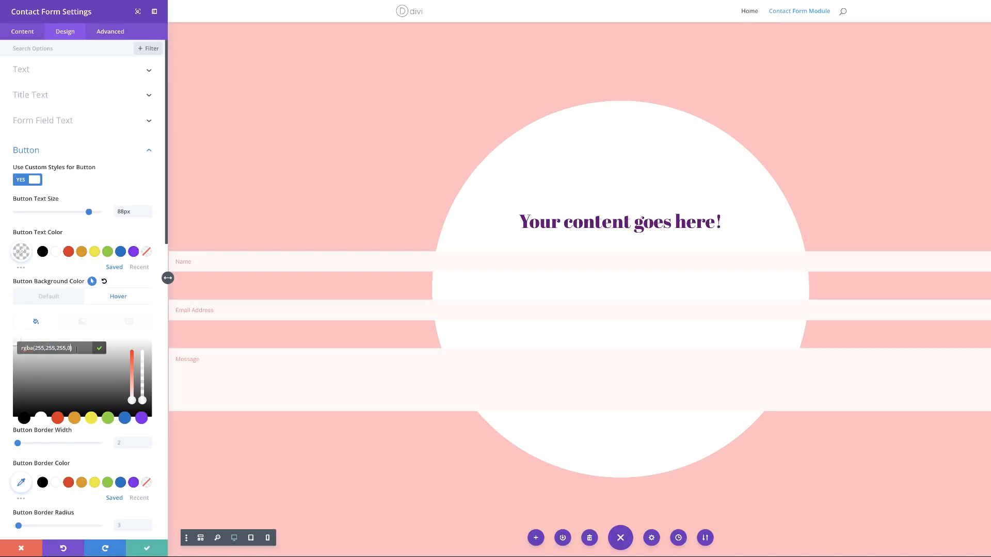
left_click(125, 443)
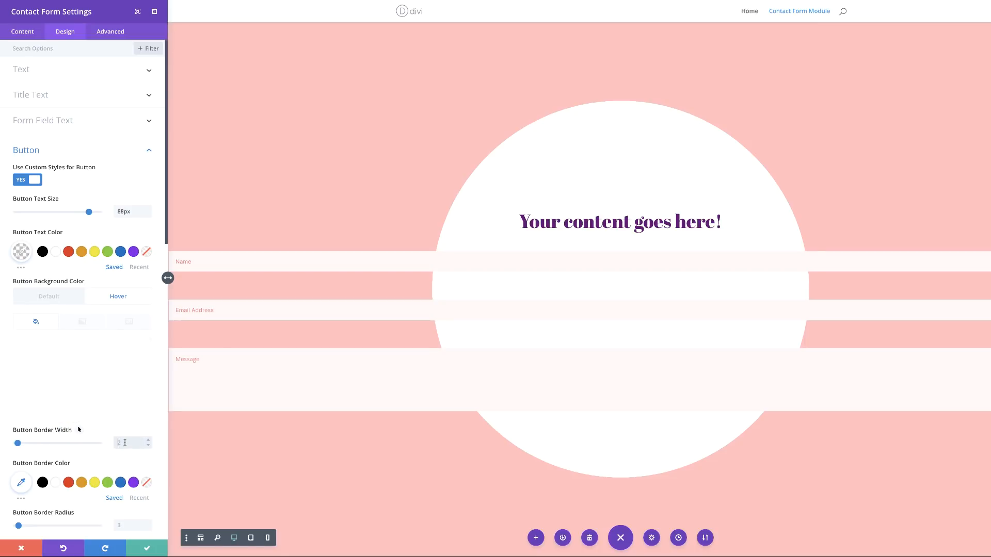
scroll(53, 407, "down", 3)
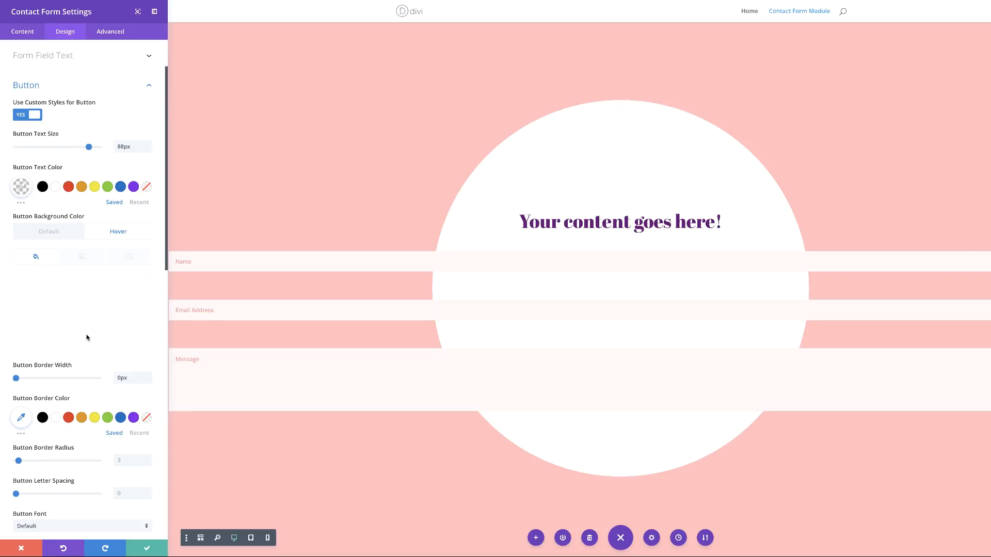
scroll(86, 337, "down", 5)
Step: Choose the heart as the Submit button icon and colour it pink
scroll(105, 453, "down", 5)
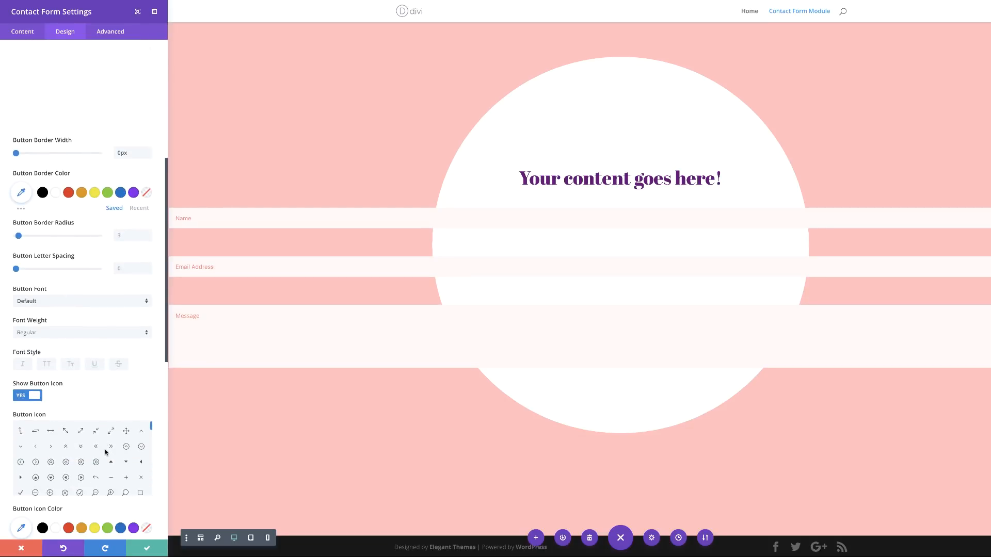
scroll(106, 453, "down", 5)
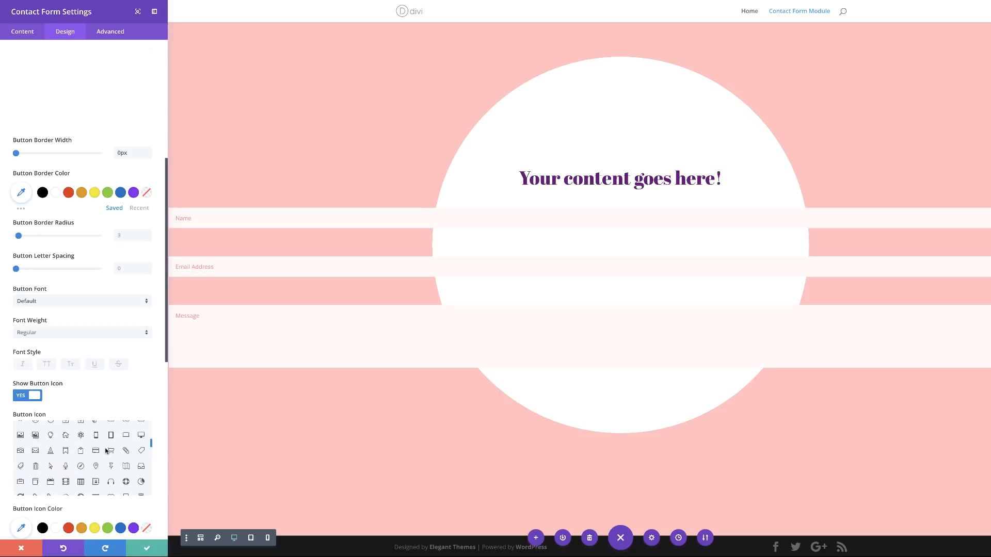
scroll(155, 384, "down", 5)
left_click(95, 232)
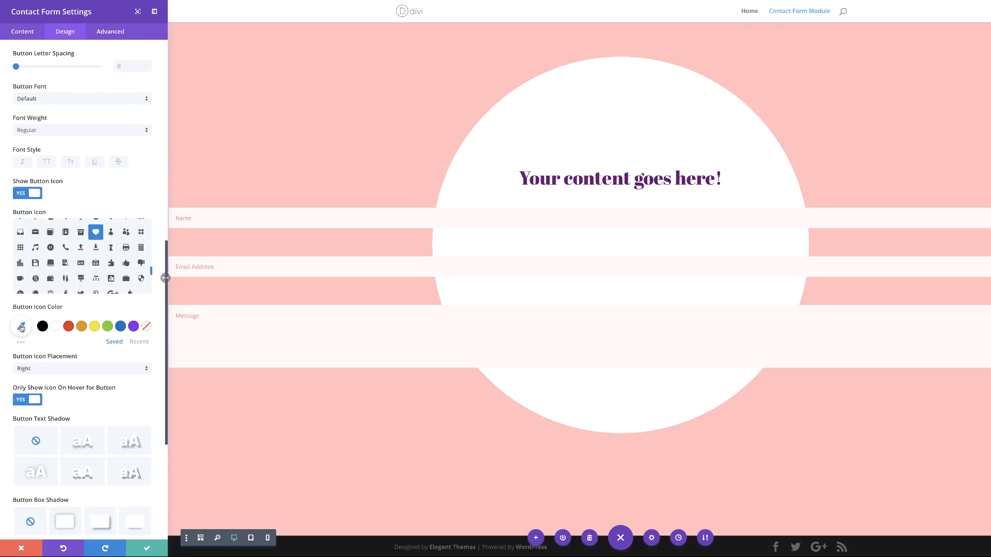
left_click(21, 326)
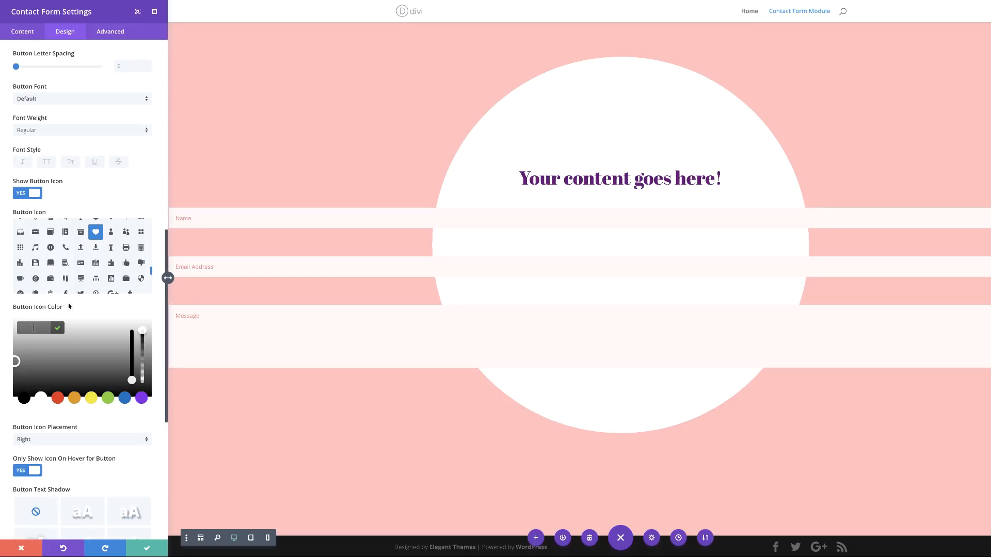
left_click(256, 374)
scroll(113, 396, "down", 5)
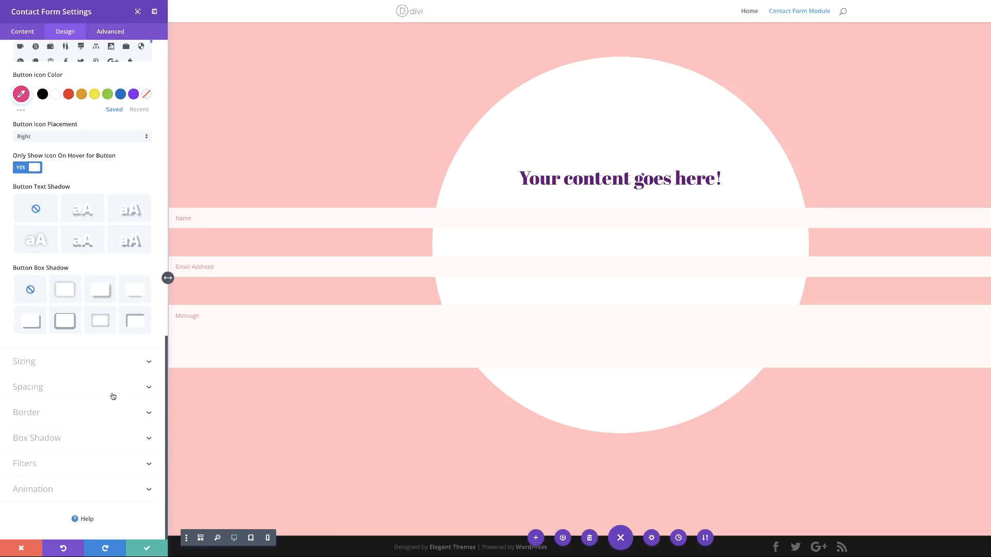
left_click(46, 364)
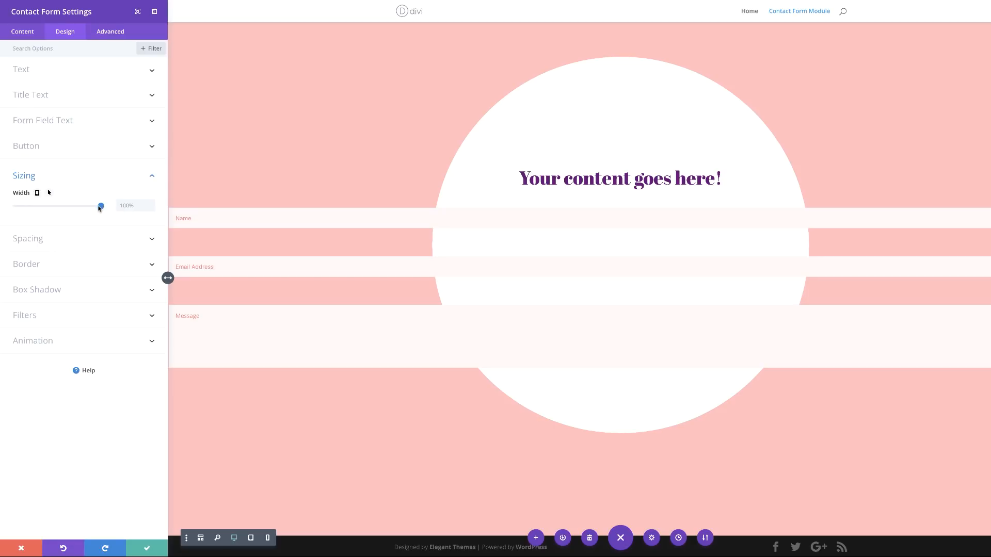
Step: Set the contact form width to 36% with centre module alignment
left_click_drag(95, 208, 52, 209)
left_click(90, 241)
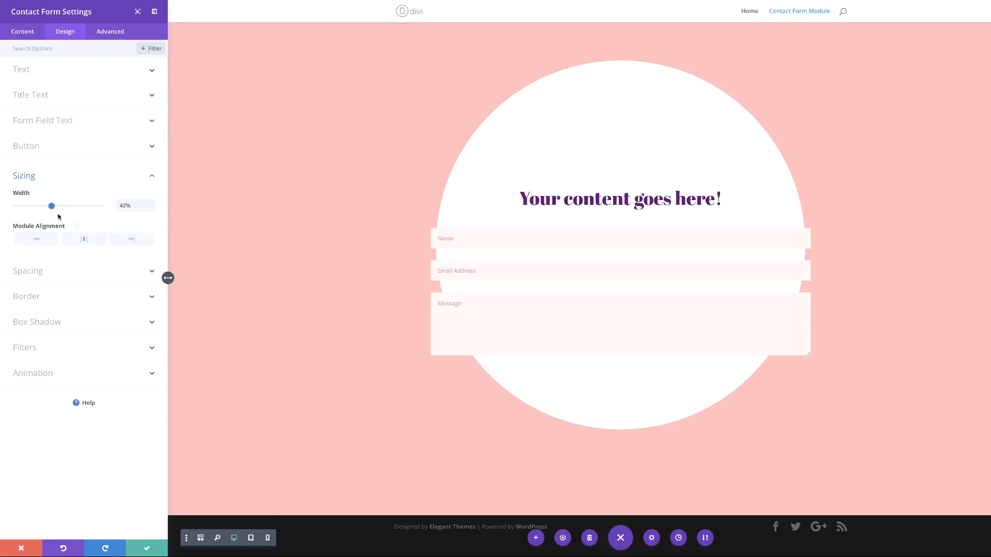
left_click_drag(52, 206, 46, 206)
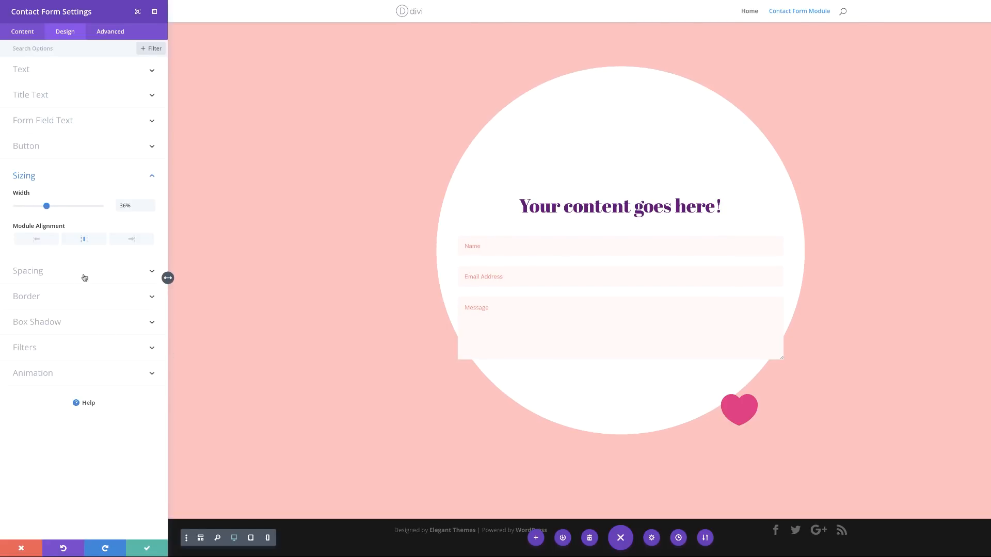
left_click(84, 278)
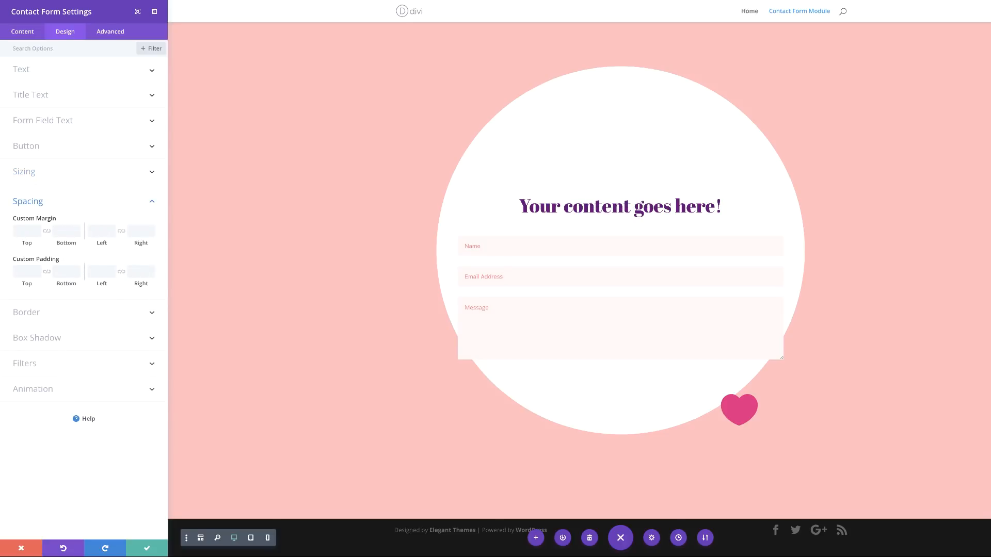
Step: Give the form 200px bottom margin, 50px left and right padding, and 10px rounded input corners
left_click(75, 232)
type("200px")
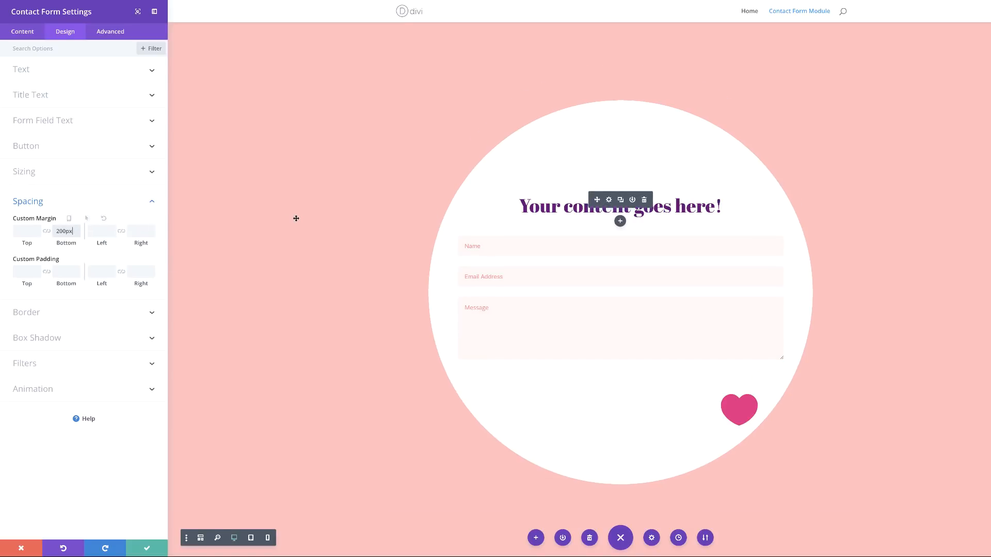
left_click(100, 272)
type("50px")
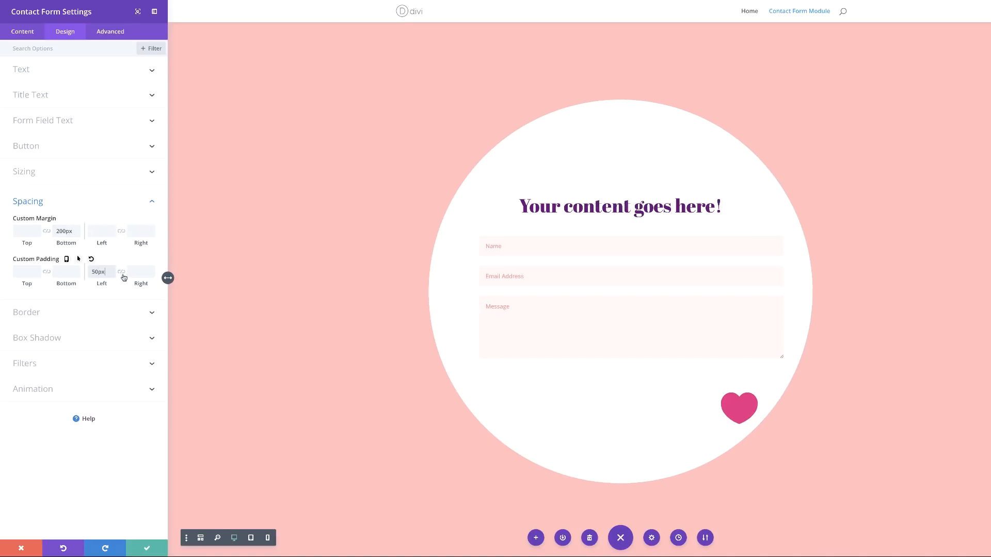
left_click(122, 273)
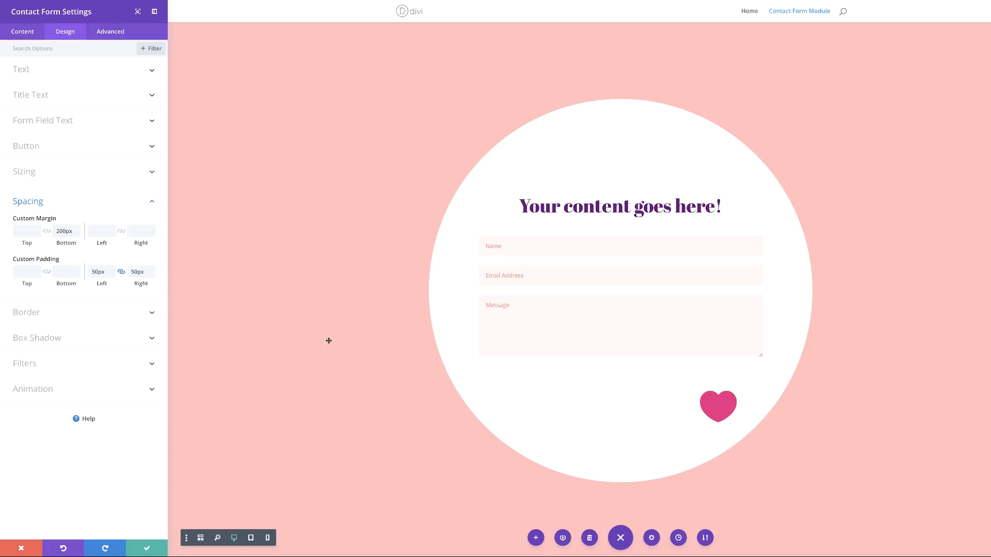
left_click(122, 315)
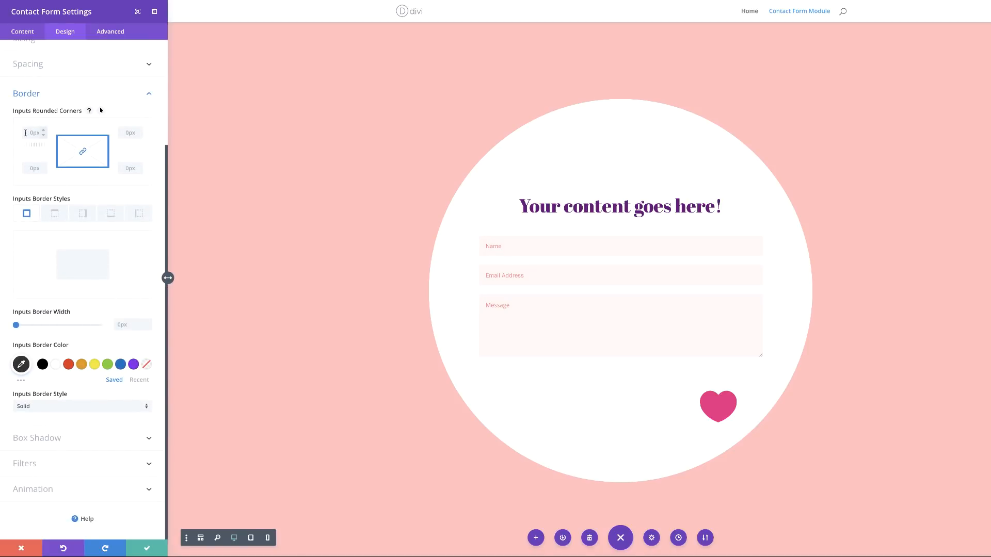
type("10px")
Step: Paste margin-right: -100px; into the Contact Button custom CSS box
left_click(111, 31)
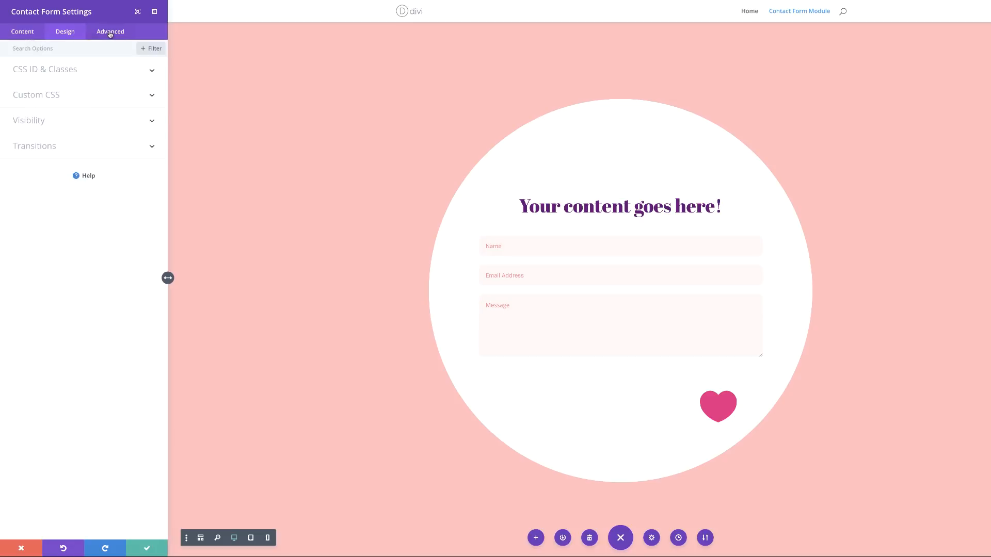
left_click(47, 97)
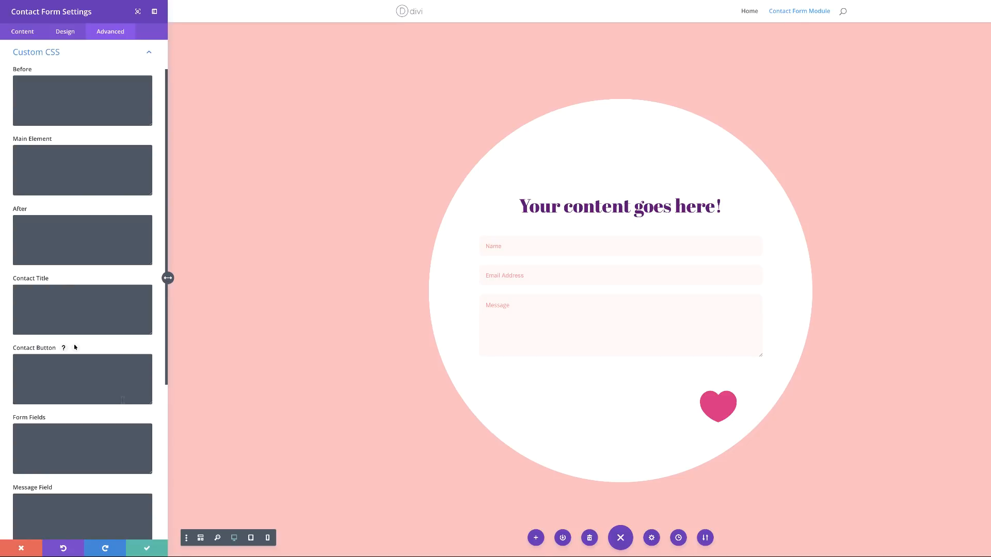
type("margin-right: -100px;")
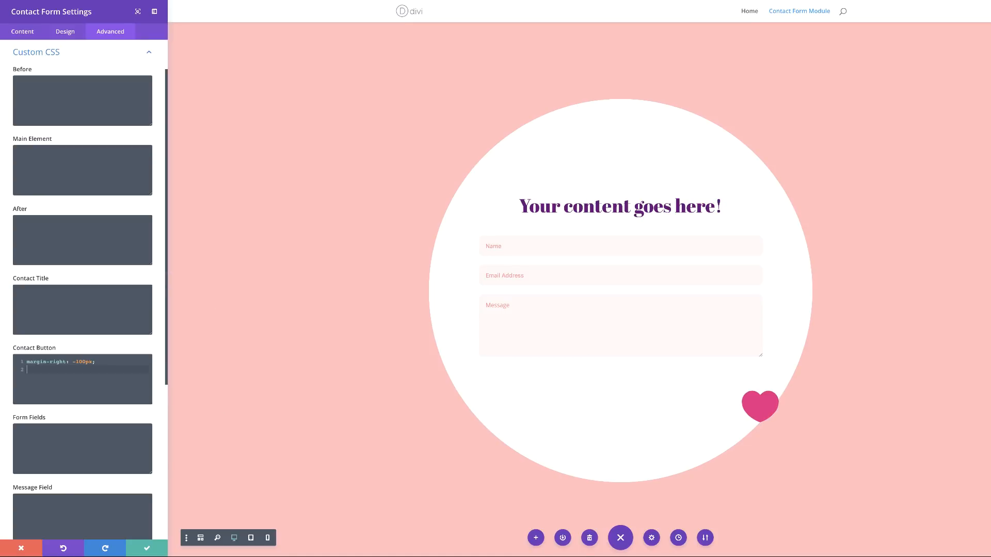
Step: Save the contact form settings and add a regular section below the circle section
left_click(147, 547)
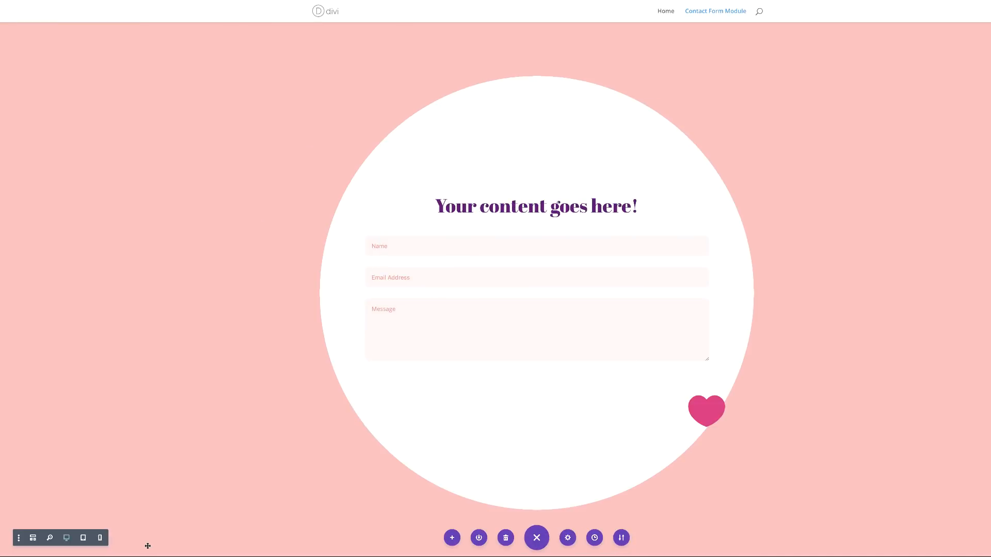
scroll(71, 343, "down", 2)
mouse_move(606, 495)
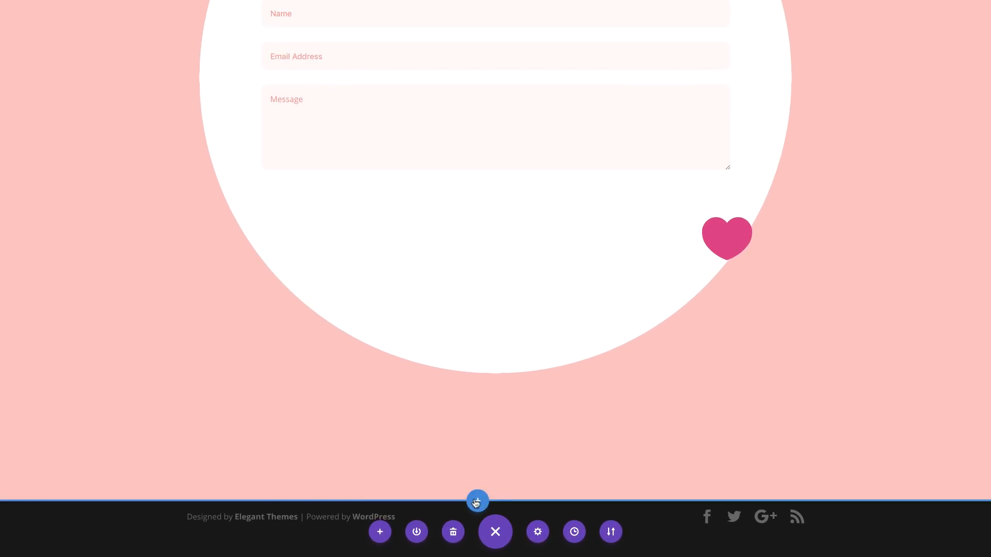
left_click(476, 502)
left_click(416, 465)
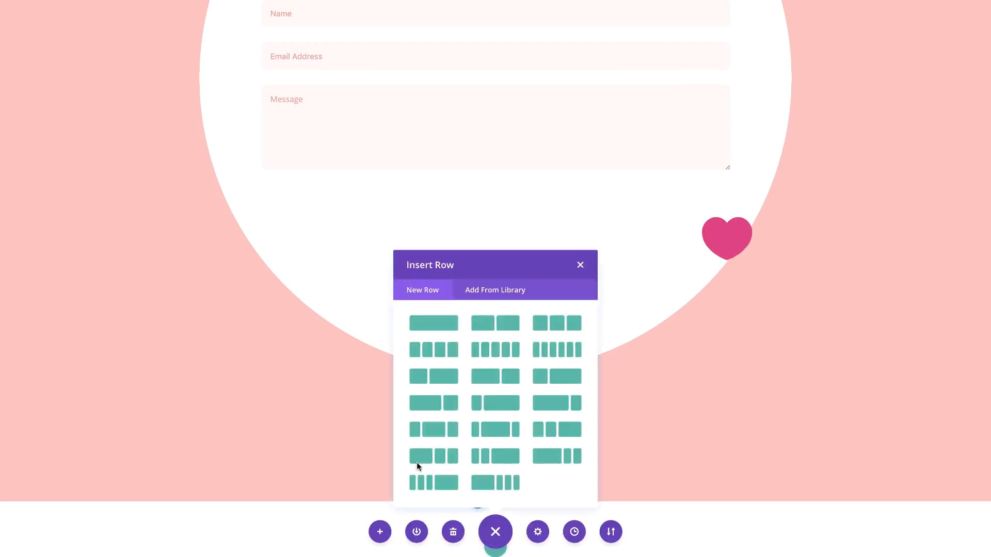
Step: Skip the row layout and open the new empty section's settings
left_click(590, 266)
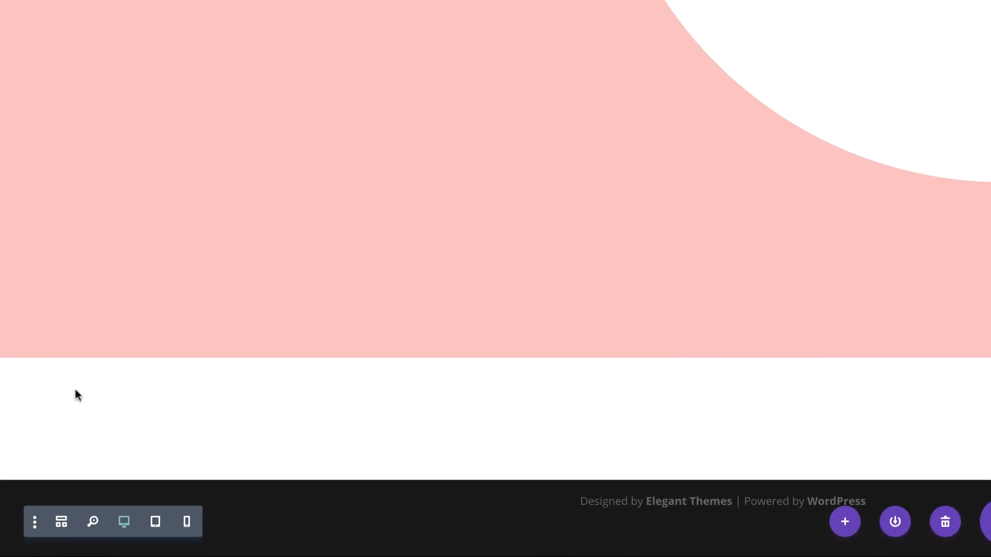
mouse_move(48, 378)
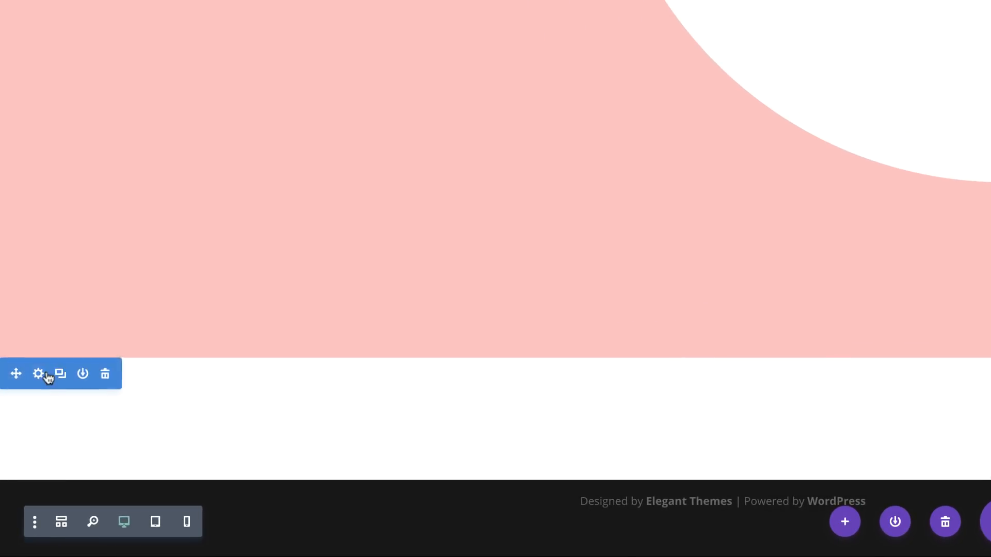
left_click(39, 376)
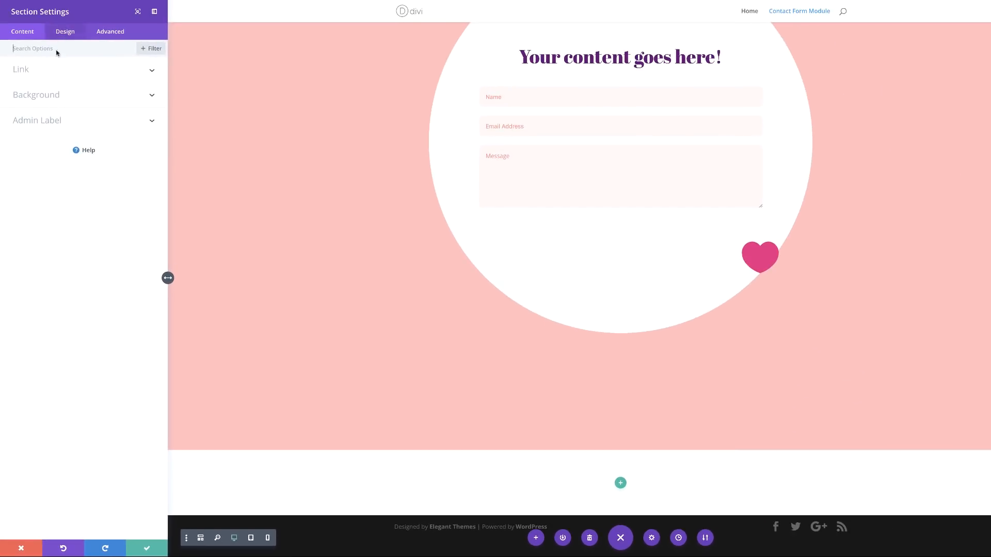
Step: Give the section a radial #4bf2d0-to-white gradient background radiating from the left
left_click(44, 96)
left_click(67, 132)
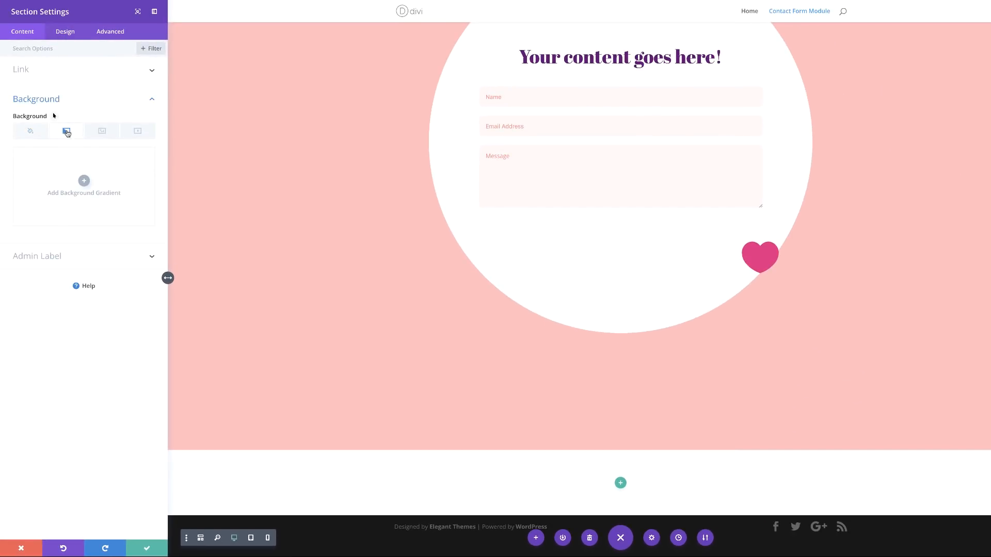
left_click(84, 181)
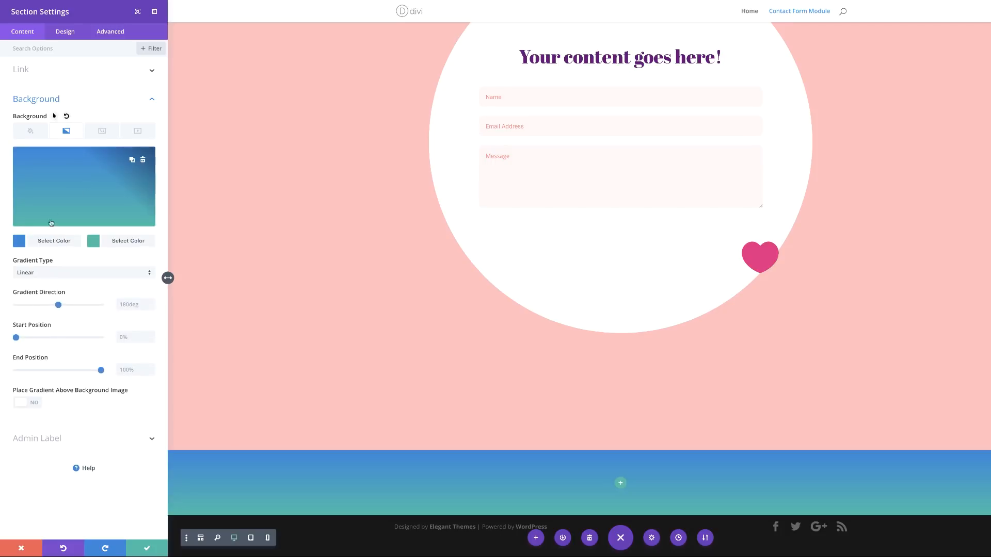
left_click(20, 245)
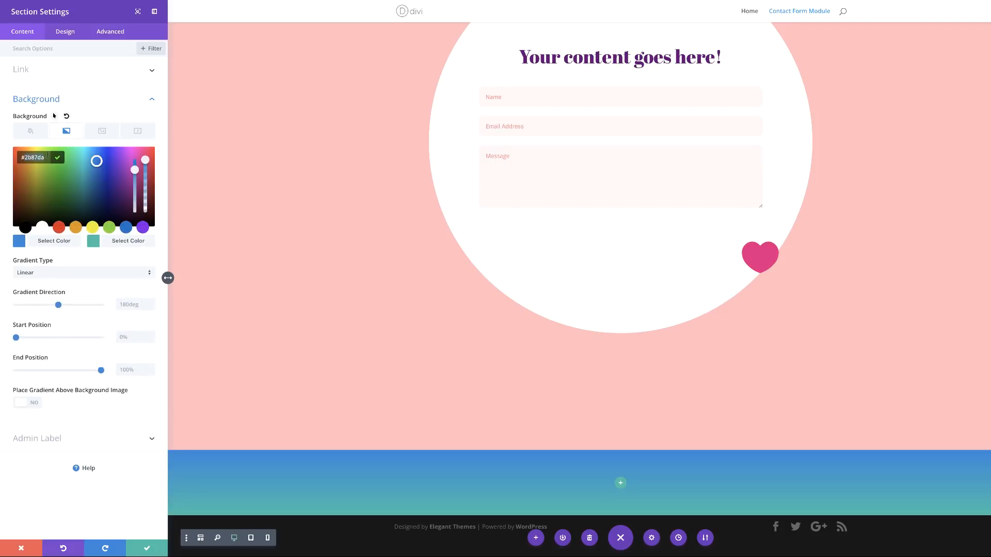
type("4bf2d0")
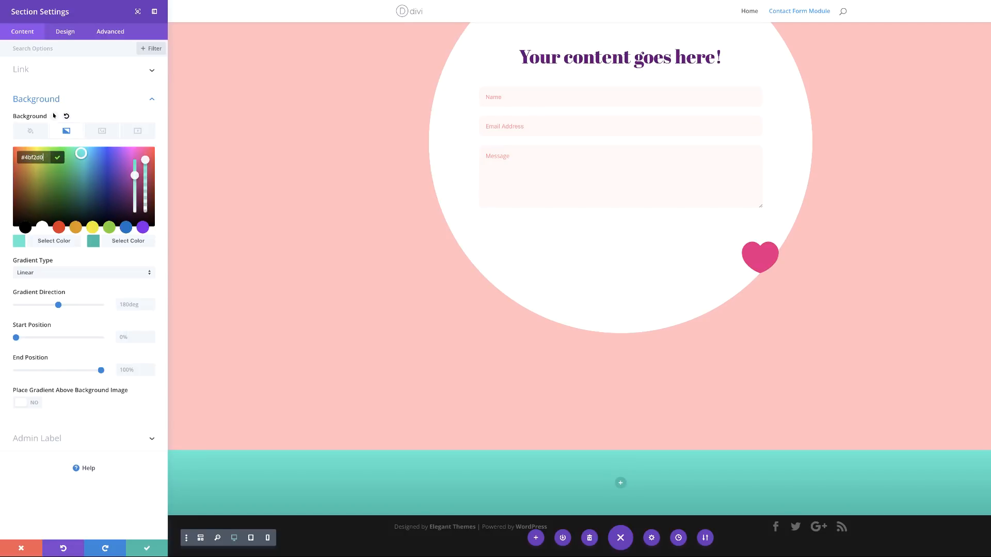
left_click(92, 240)
left_click(41, 227)
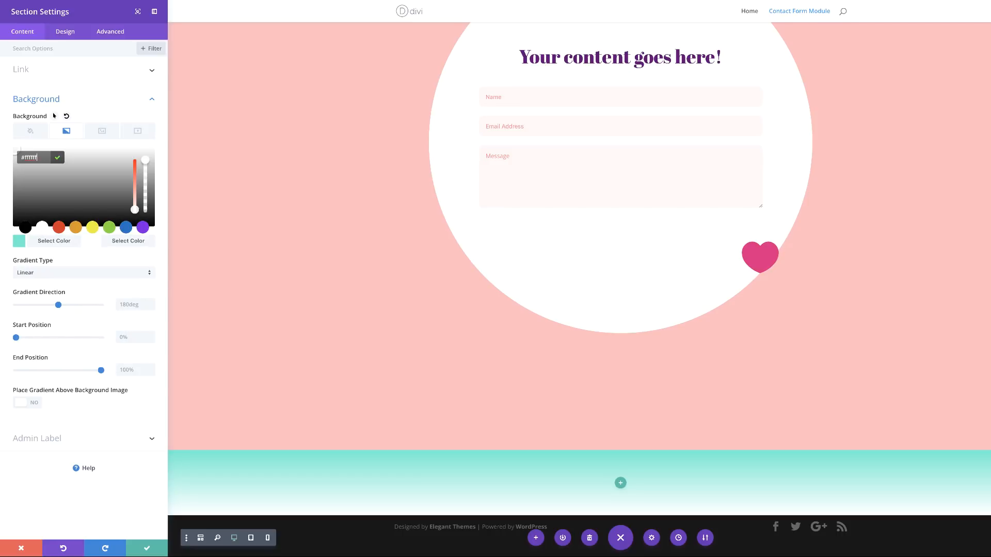
left_click(33, 273)
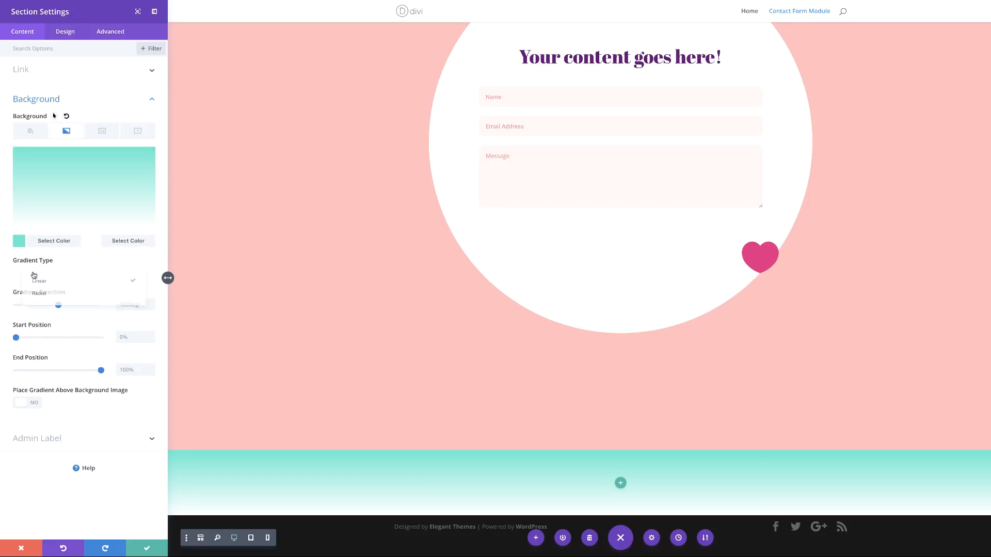
left_click(33, 295)
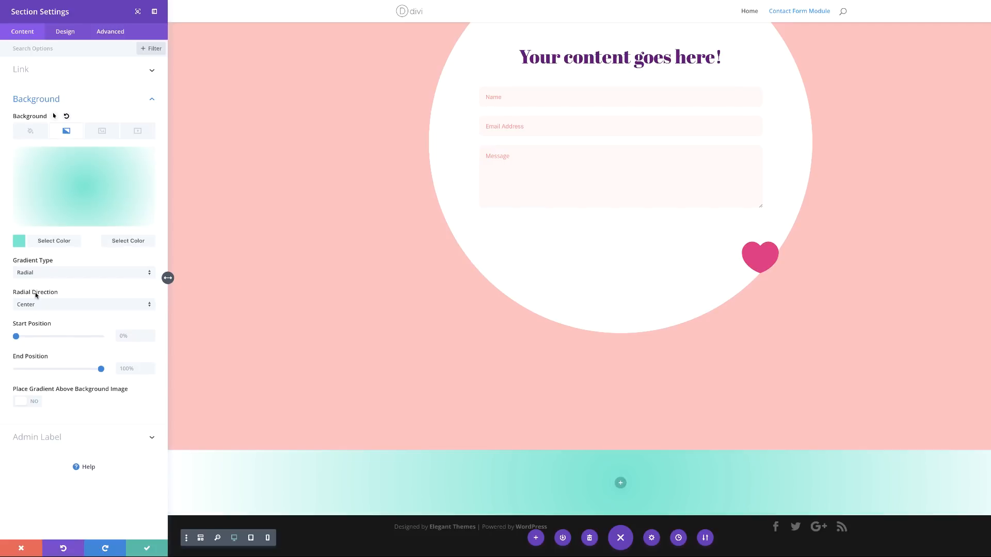
left_click(44, 304)
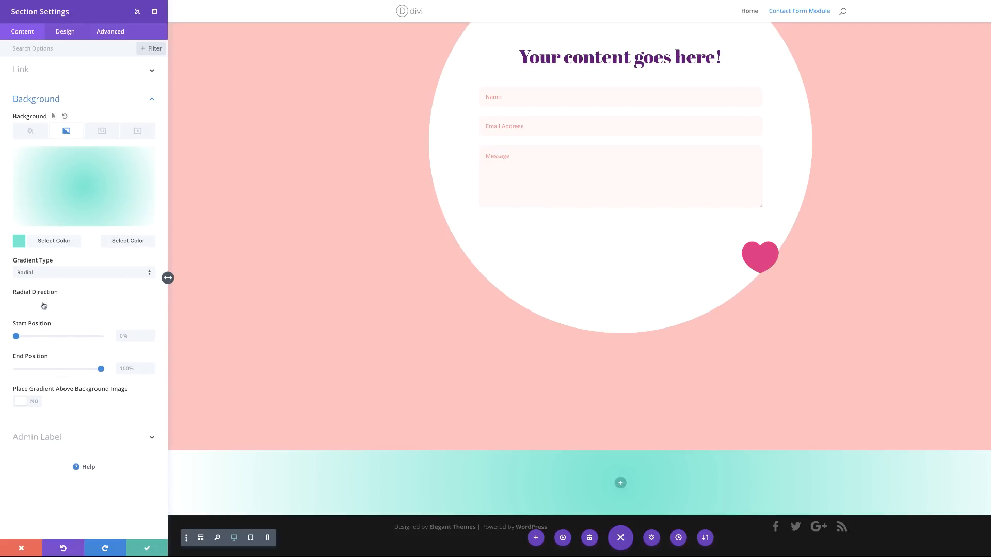
left_click(31, 426)
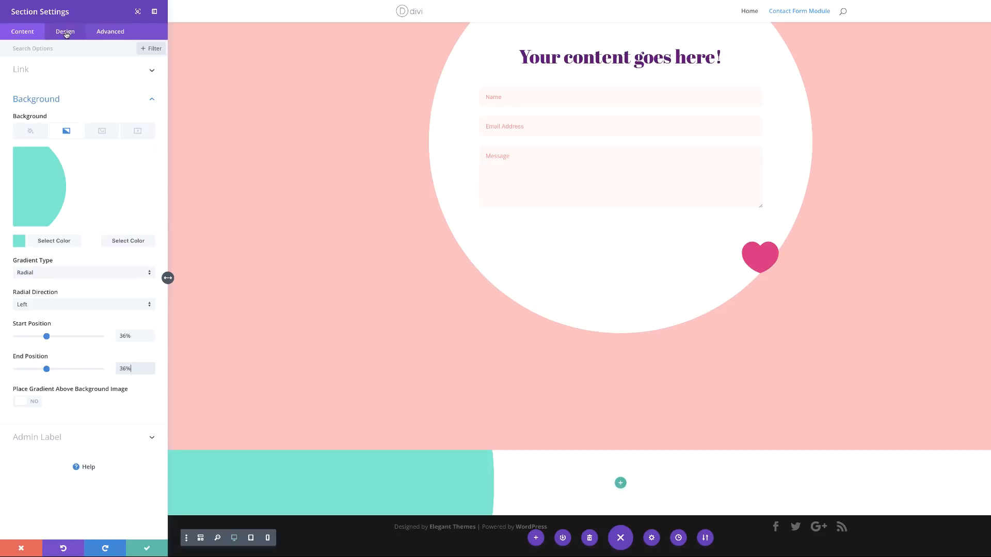
Step: Set 250px top and bottom padding and save the section settings
left_click(66, 35)
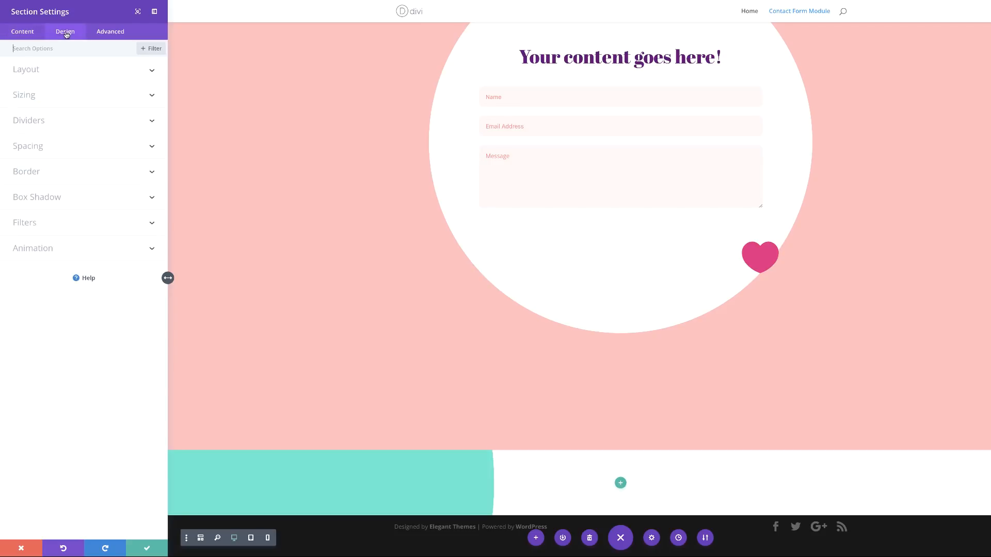
left_click(36, 148)
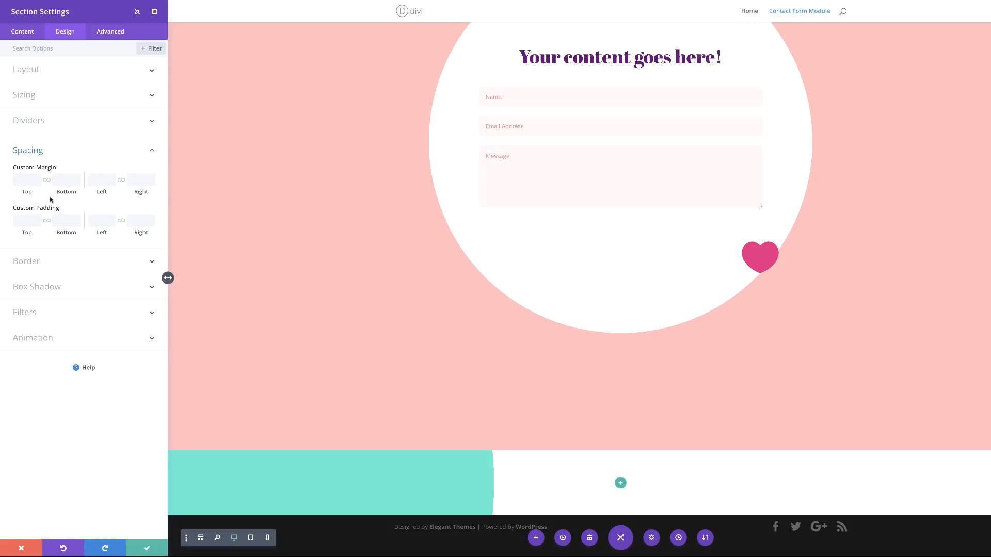
type("250")
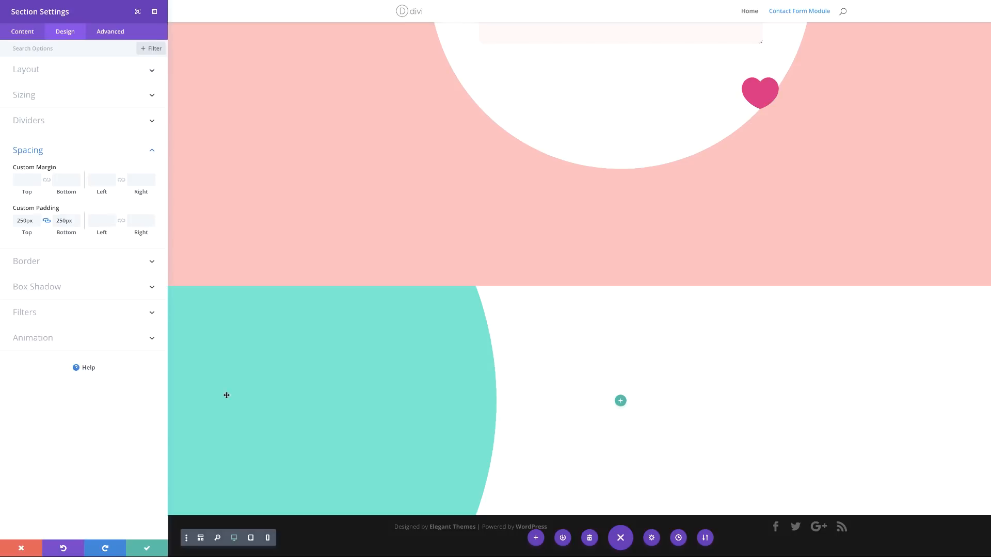
left_click(150, 549)
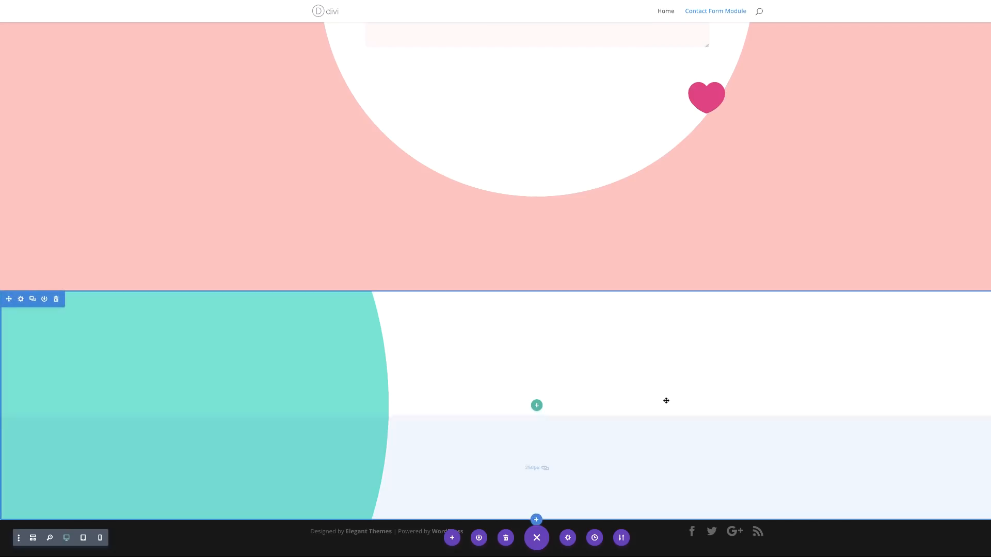
Step: Add a two-column row to the turquoise section
left_click(535, 406)
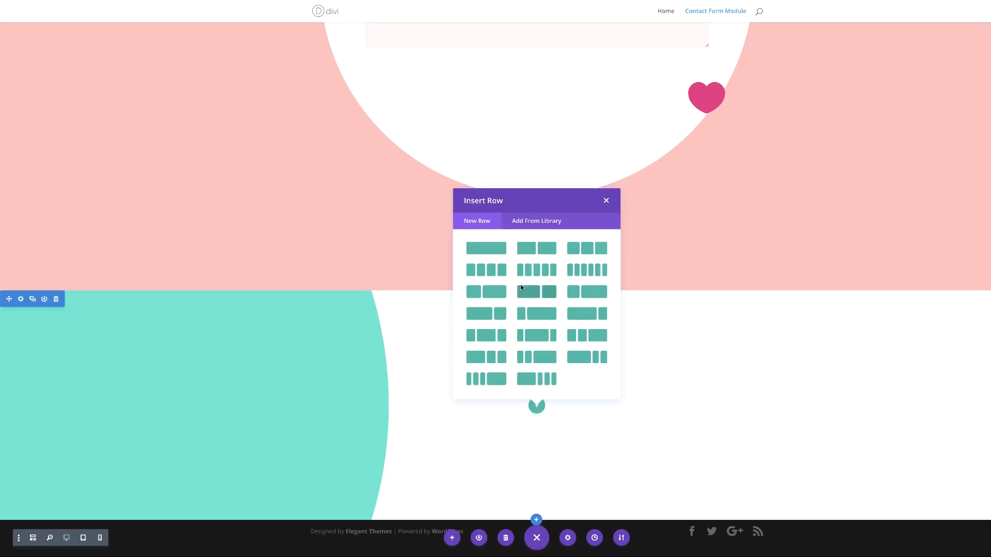
left_click(541, 249)
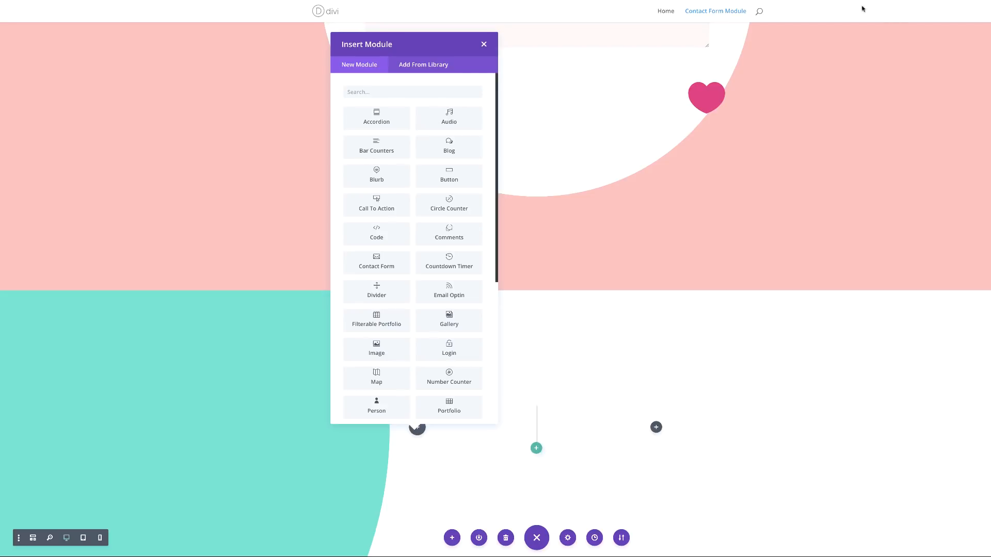
left_click(483, 45)
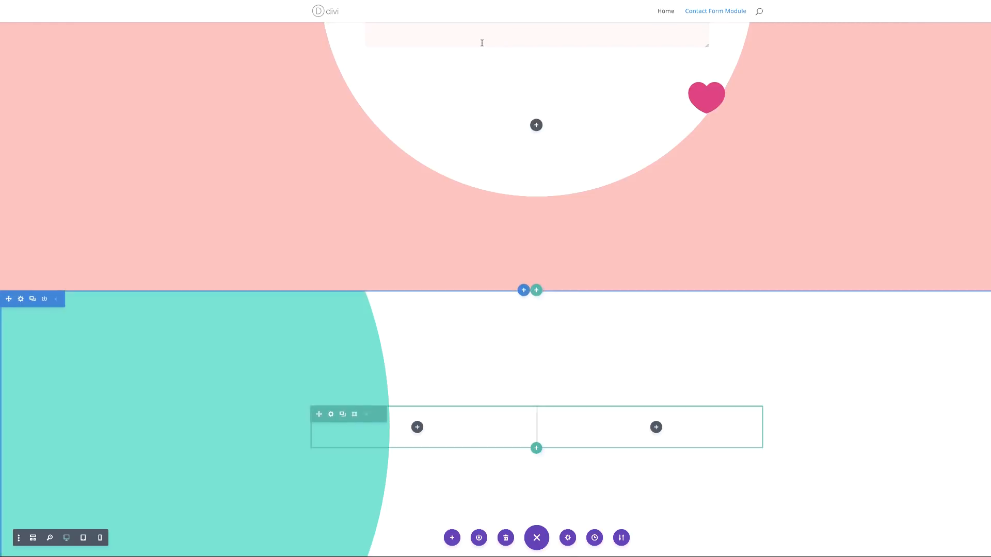
scroll(485, 320, "down", 1)
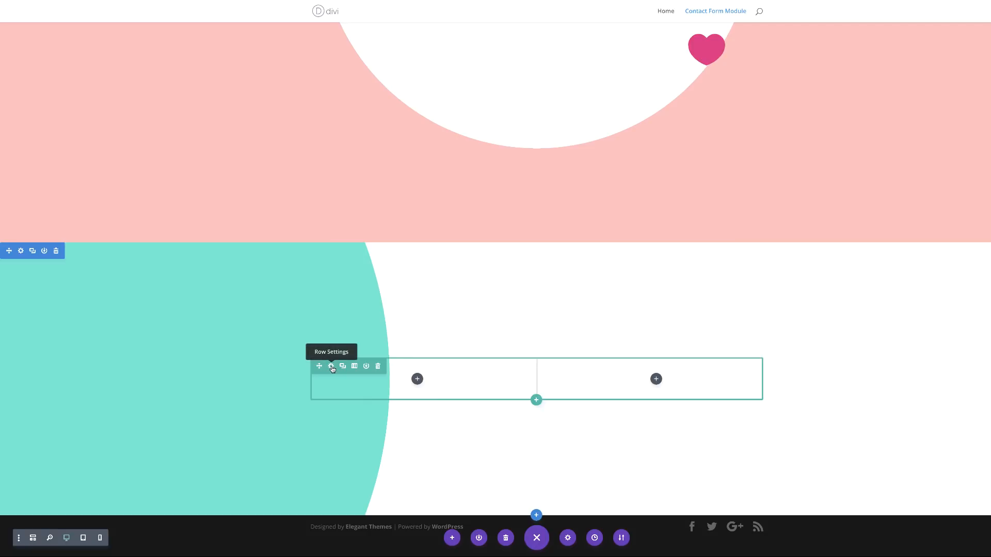
Step: Give the row's first column a light grey #f9f9f9 background
left_click(332, 367)
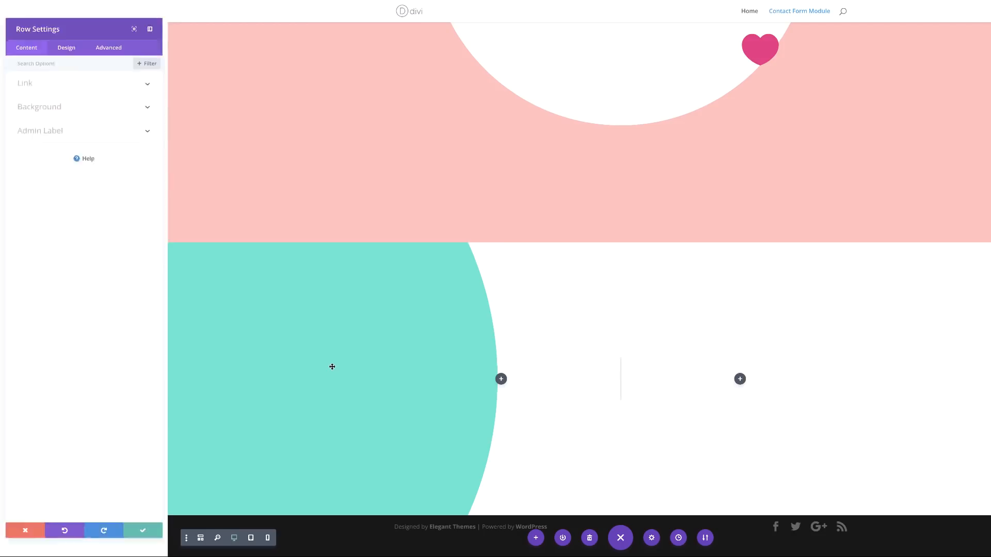
left_click(57, 95)
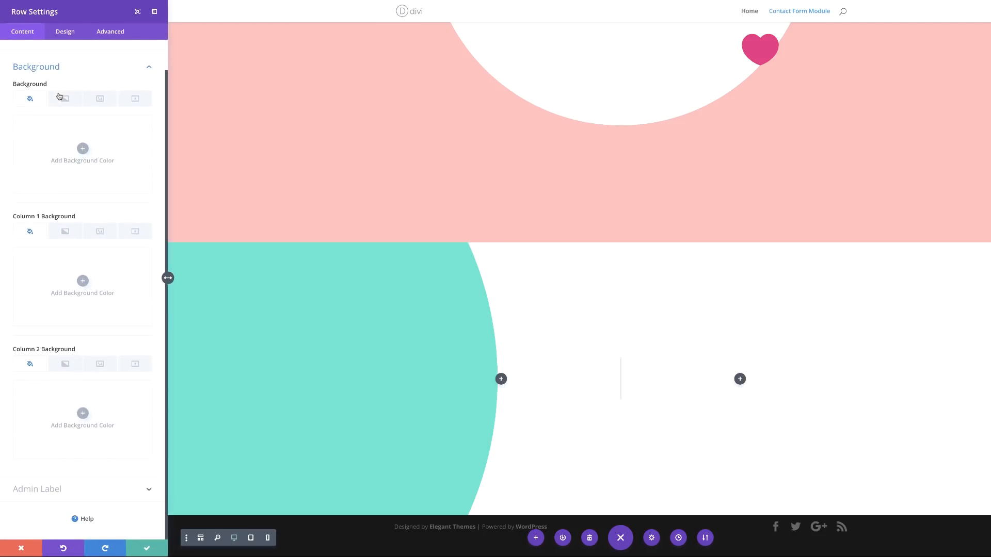
left_click(82, 148)
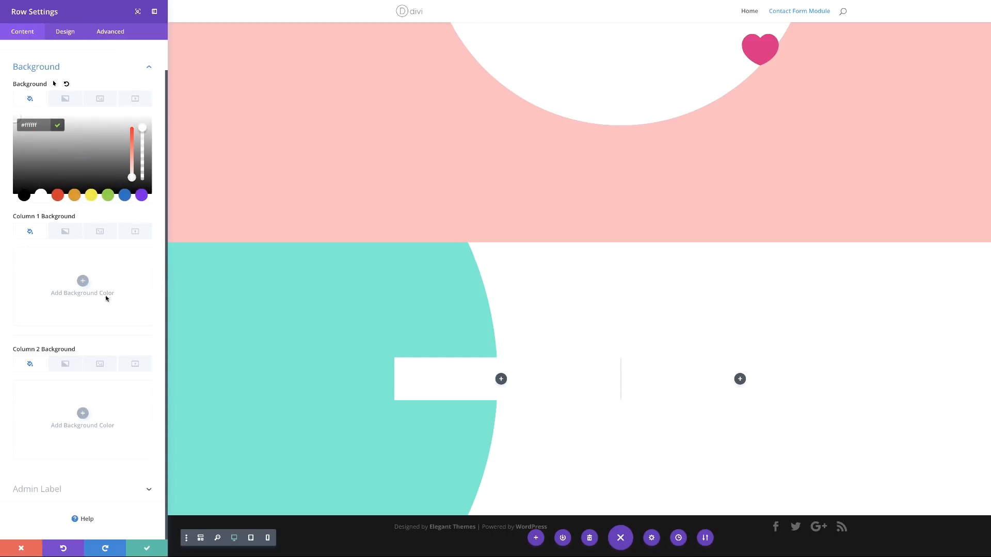
left_click(83, 283)
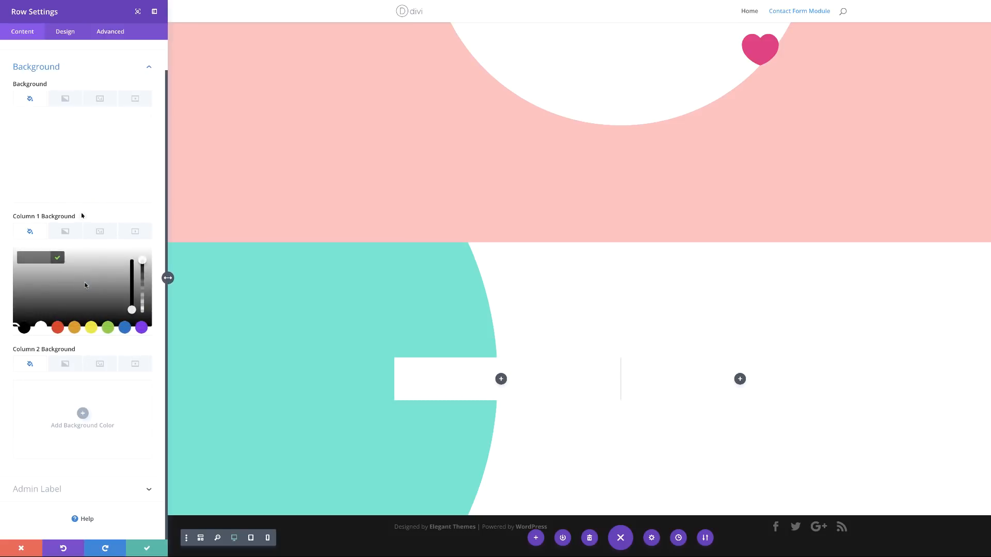
type("#f9f9f9")
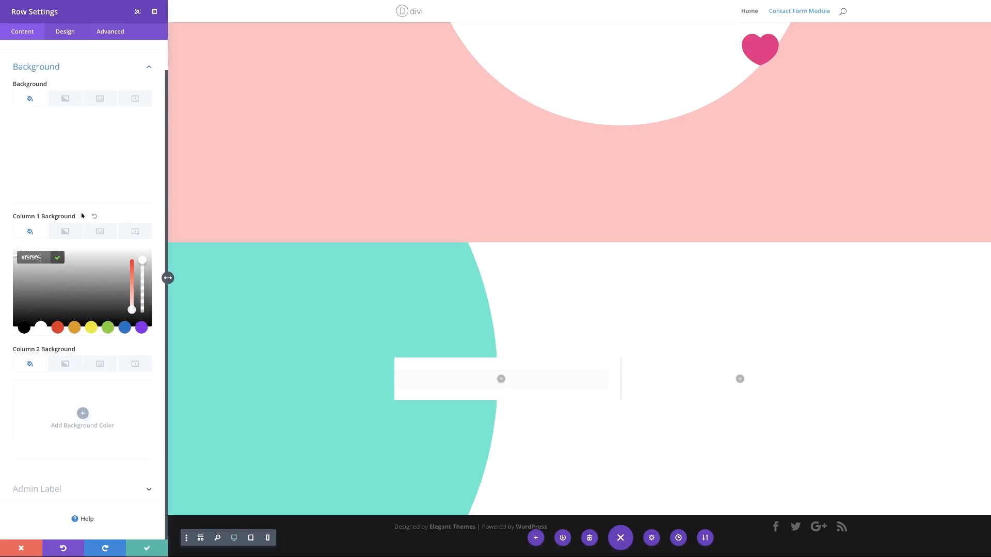
left_click(65, 32)
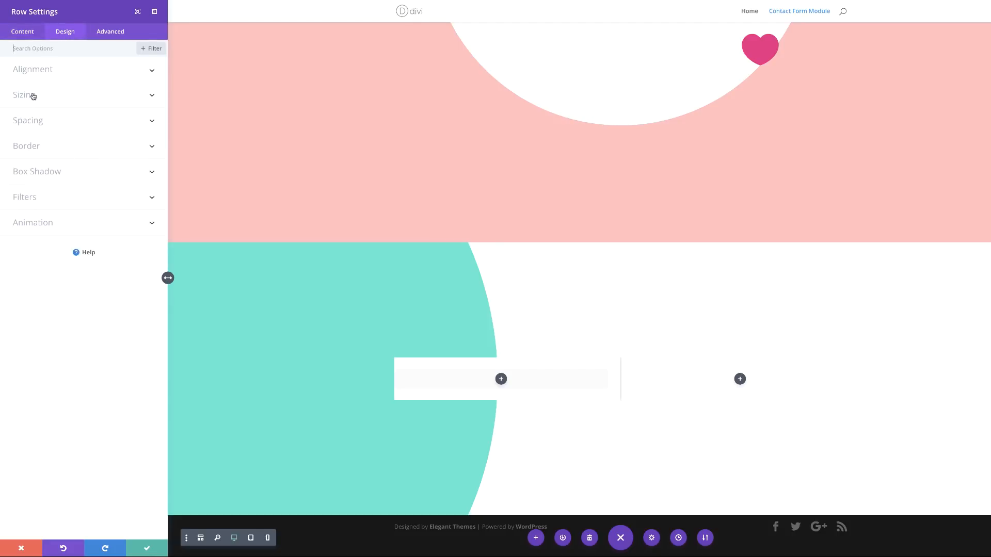
Step: Set the row to 1730px custom width, gutter width 1, and equalized column heights
left_click(29, 97)
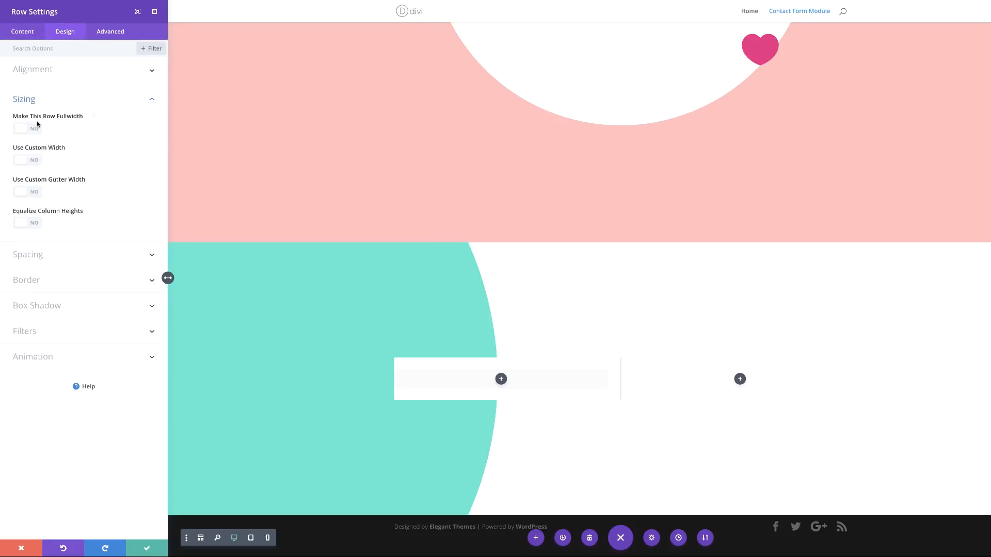
left_click(38, 163)
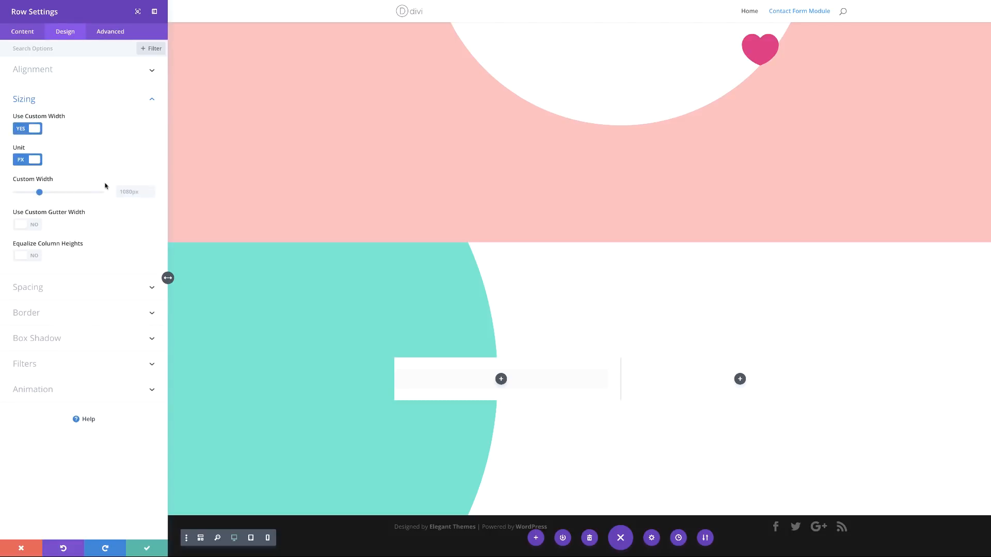
left_click(22, 163)
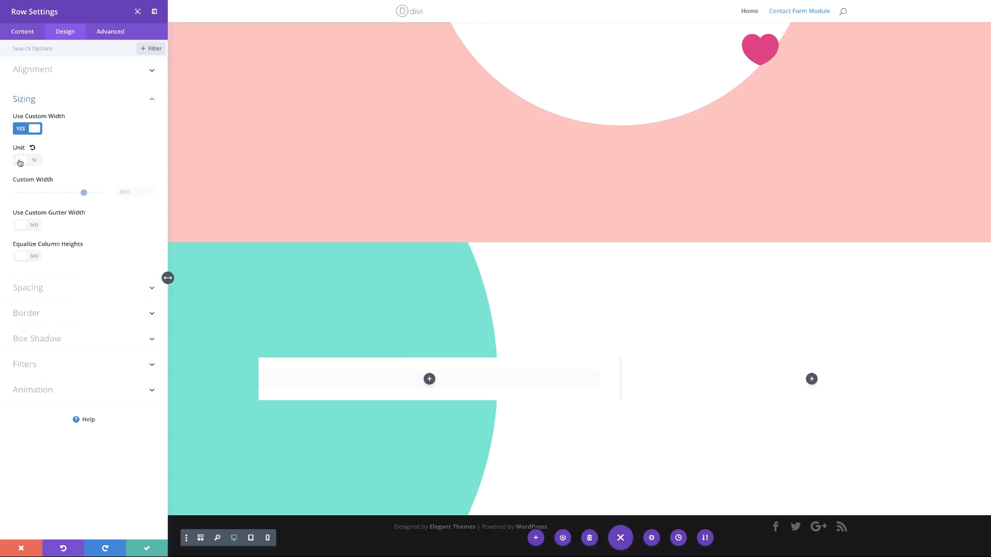
left_click(35, 161)
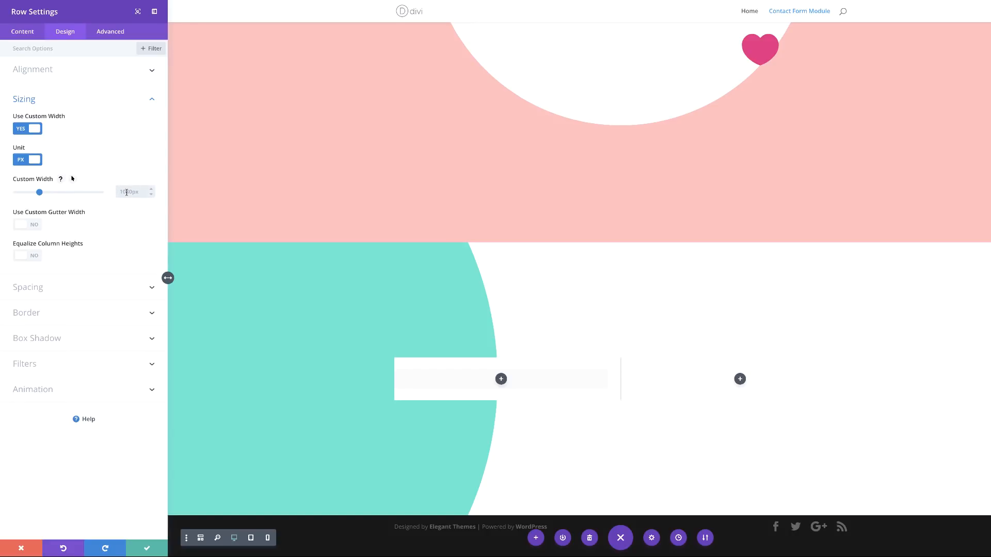
left_click(65, 192)
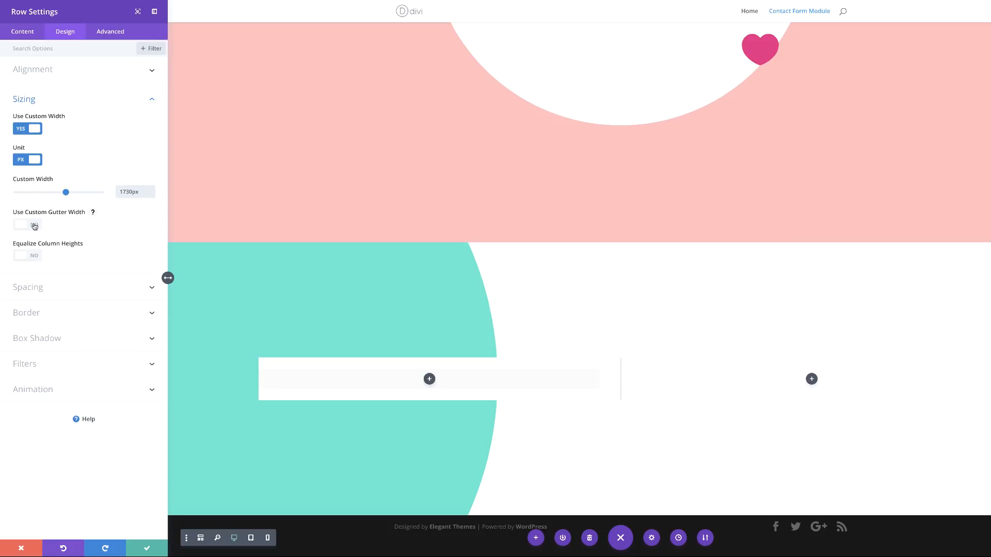
left_click(35, 225)
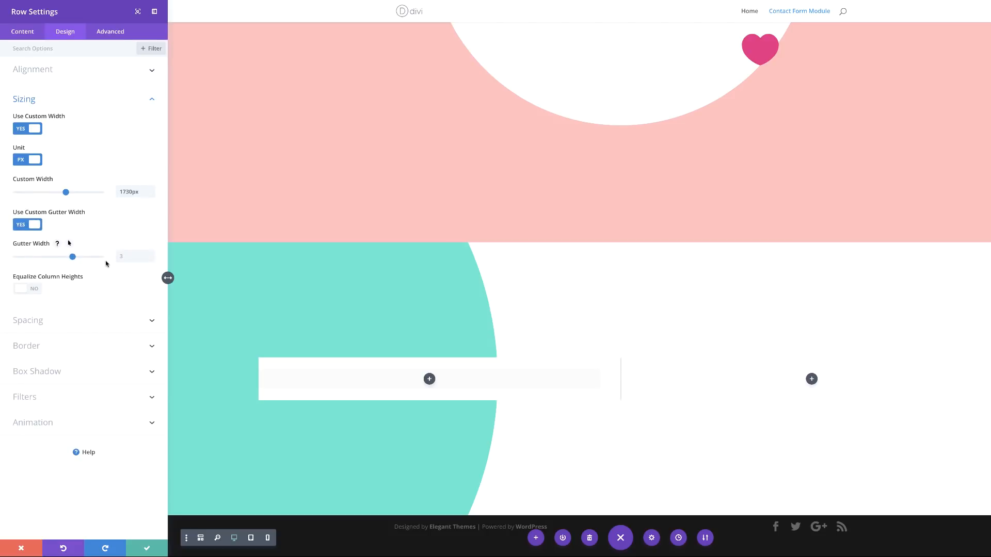
type("1")
left_click(36, 289)
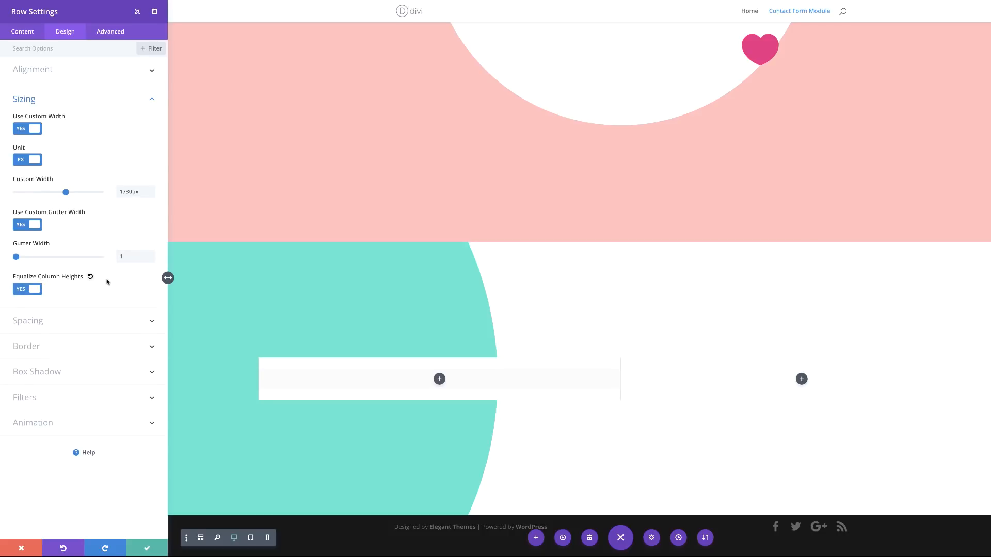
left_click(28, 322)
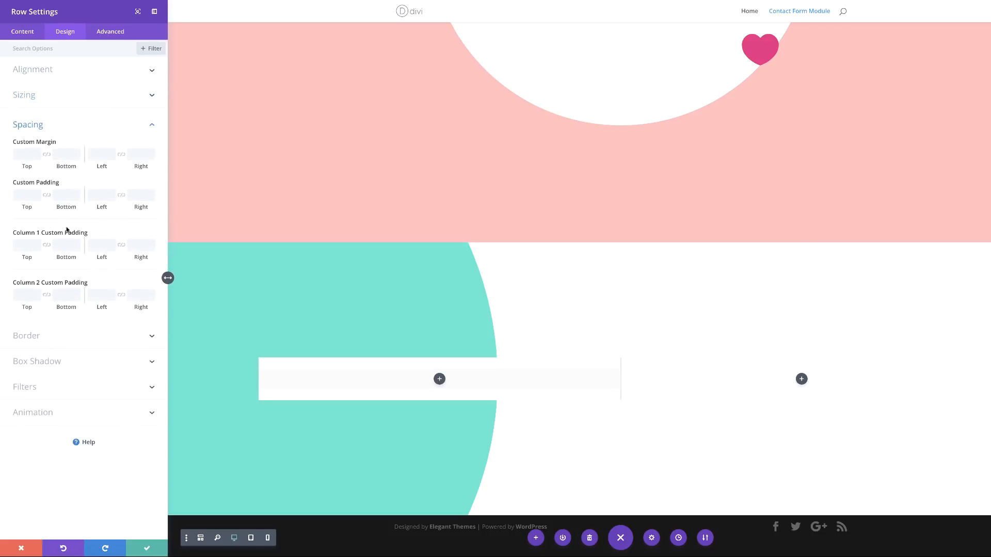
Step: Set the row's linked top/bottom padding to 0px and column 1's padding to 200px top, 150px bottom, 50px sides
left_click(46, 196)
left_click(15, 194)
type("0px")
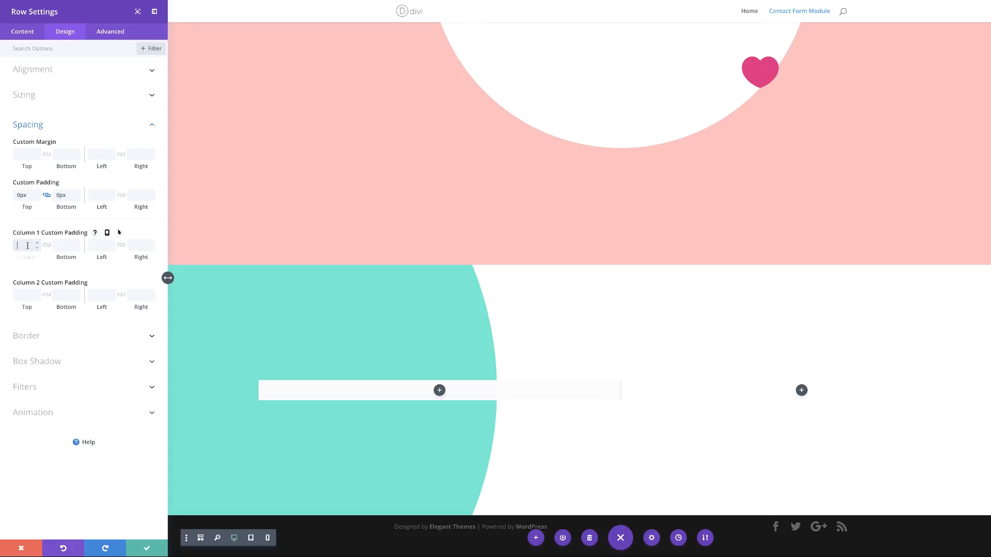
type("200px")
left_click(65, 246)
type("150px")
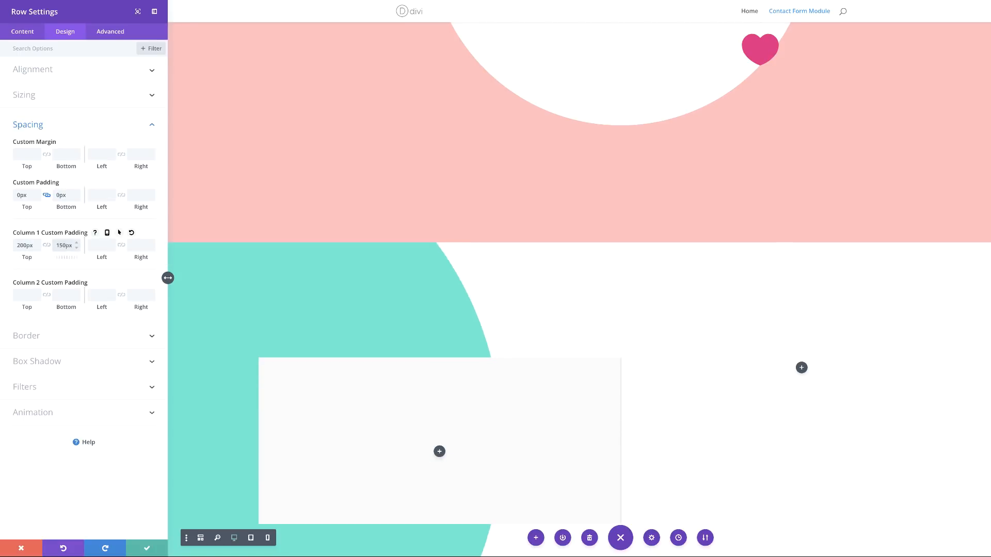
left_click(97, 244)
type("50px")
left_click(121, 246)
Step: Pad column 2 with 200px at the top and 150px at the bottom
left_click(23, 295)
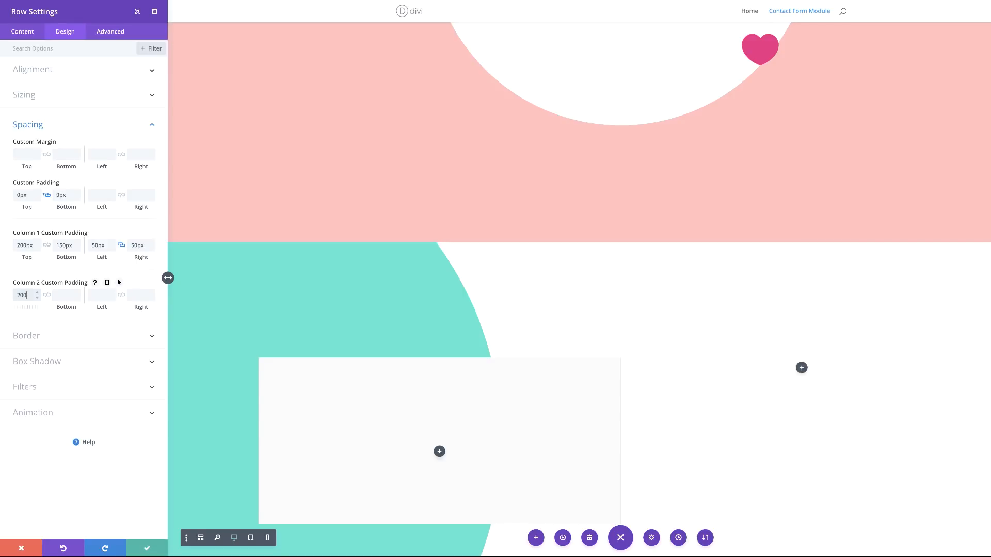
left_click(59, 294)
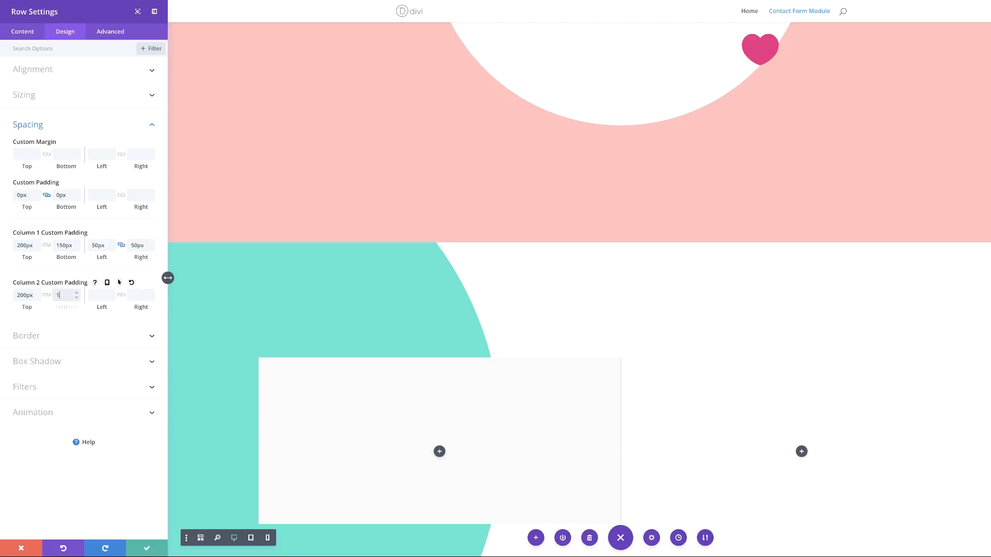
type("150px")
Step: Give the row the second preset box shadow with 56px blur and -17px spread, and save
left_click(46, 362)
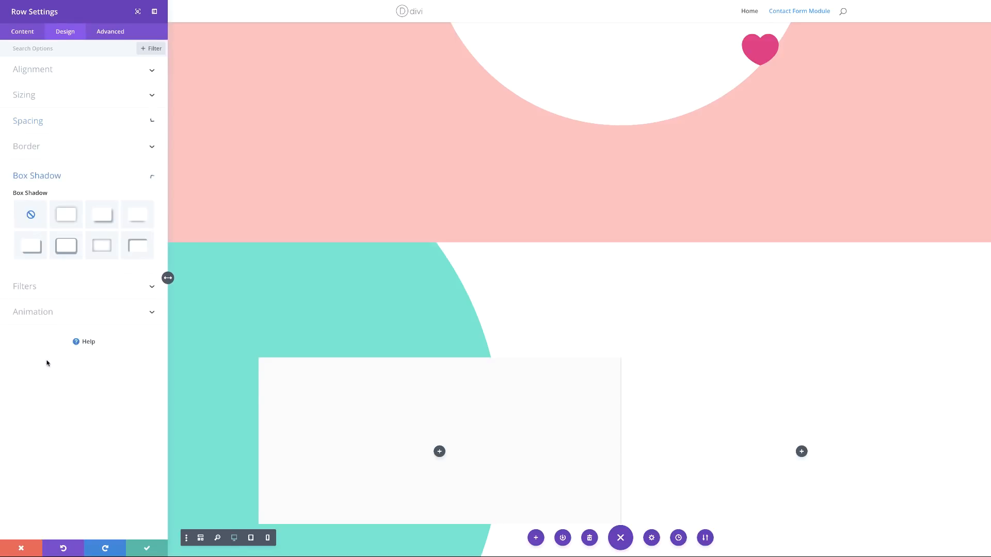
left_click(71, 220)
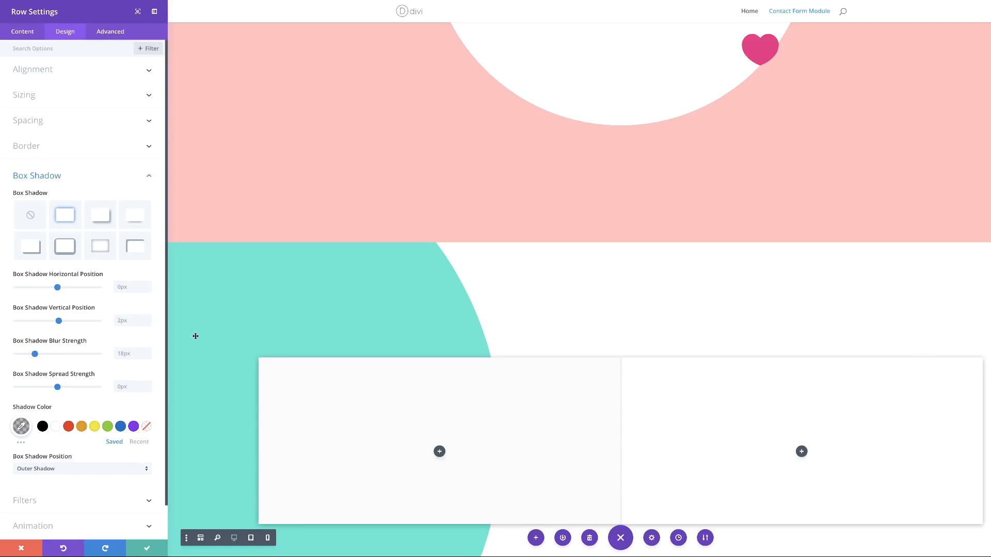
left_click(73, 354)
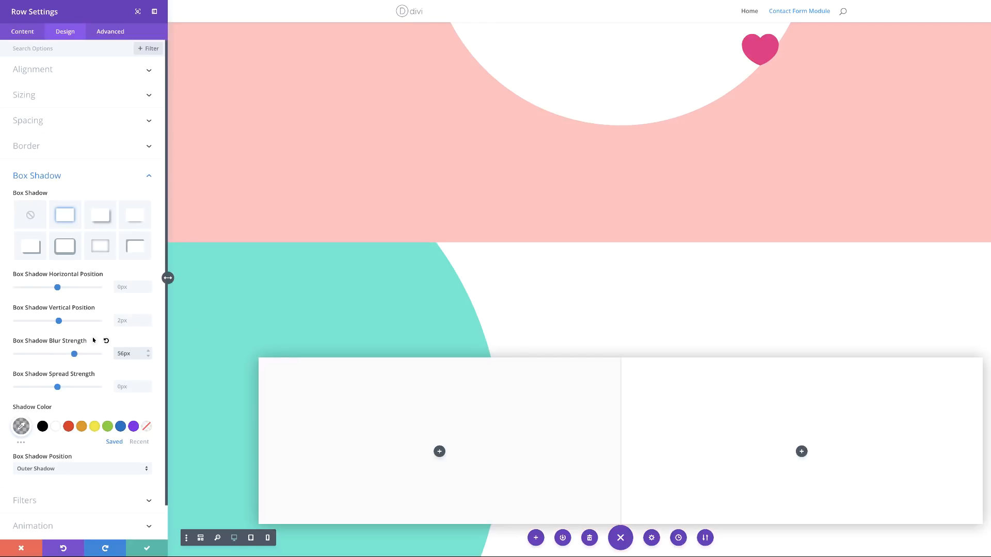
left_click(129, 386)
type("-17")
left_click(159, 547)
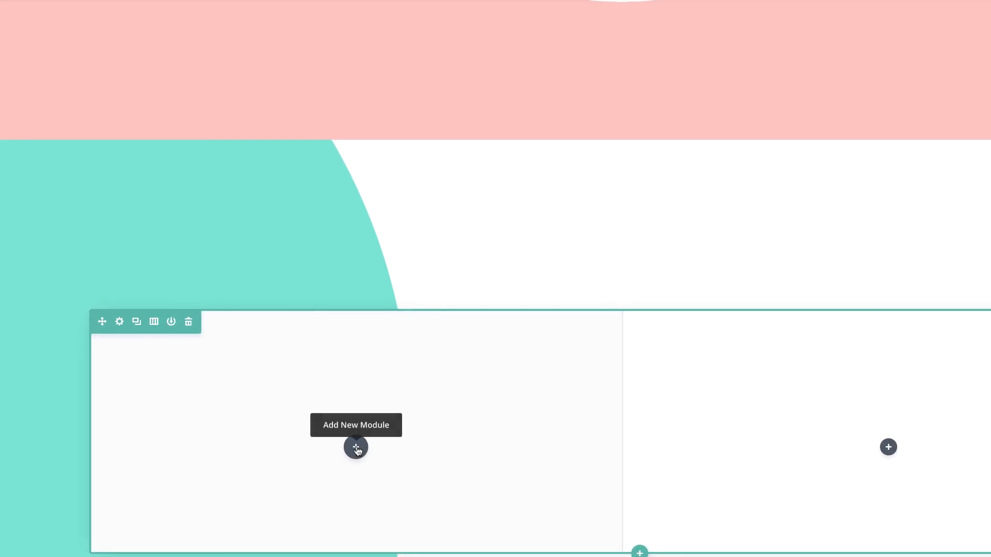
Step: Add a Text module to the row's left column
left_click(356, 435)
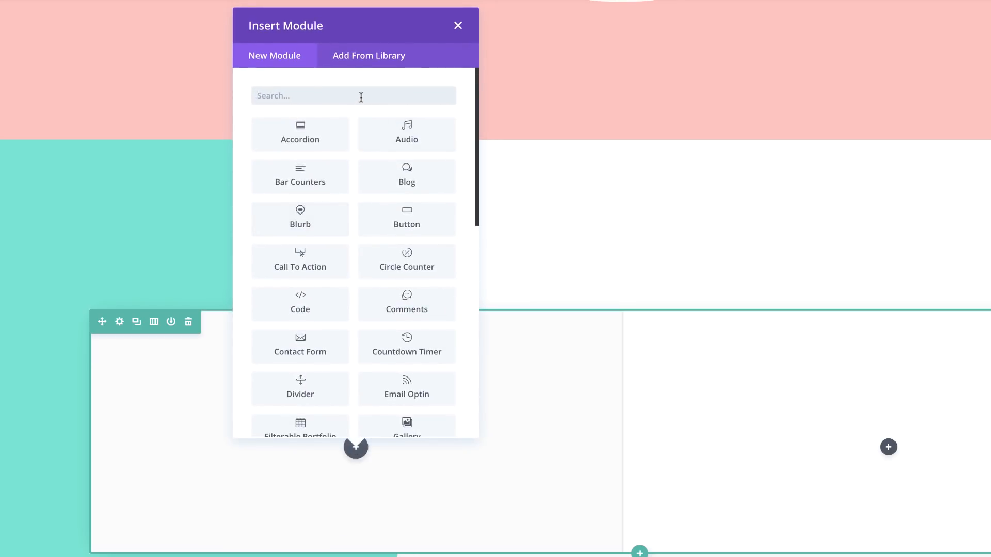
type("text")
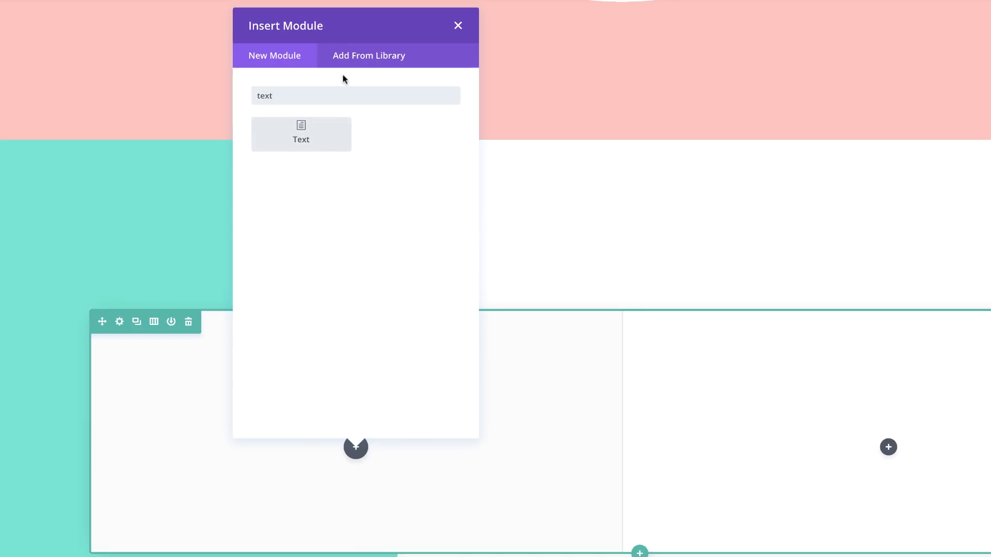
left_click(329, 135)
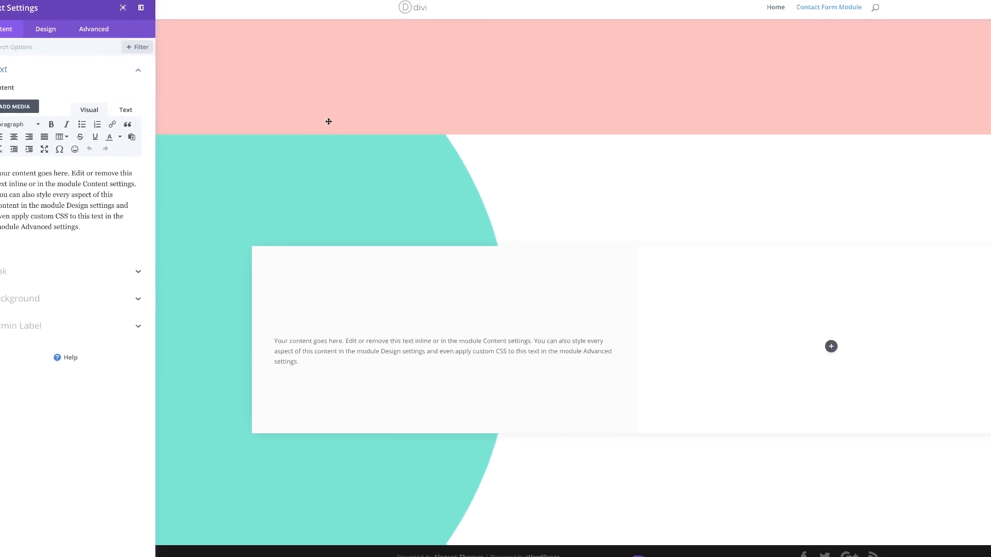
Step: Delete the placeholder text after 'Your content goes here.' in the Text module editor
left_click_drag(89, 166, 144, 219)
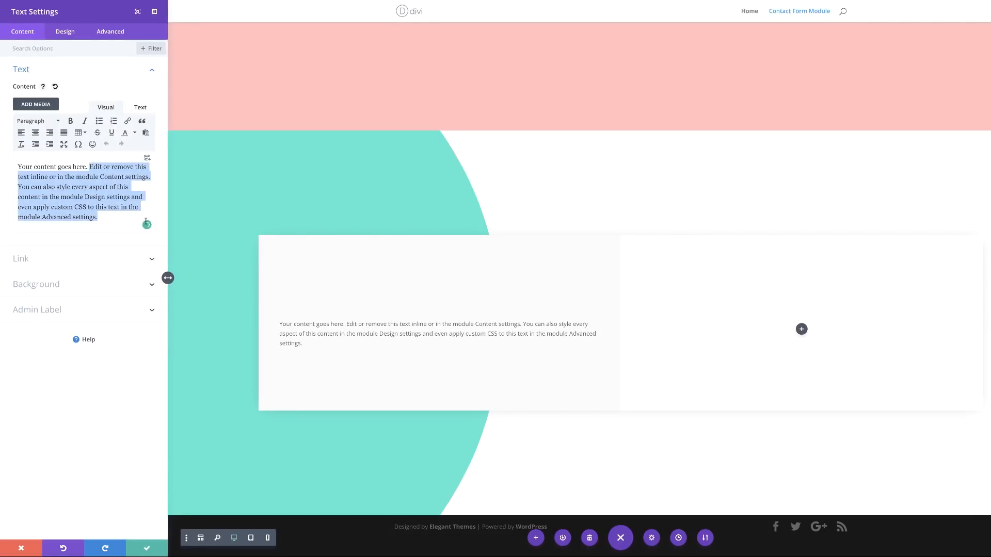
key("BackSpace")
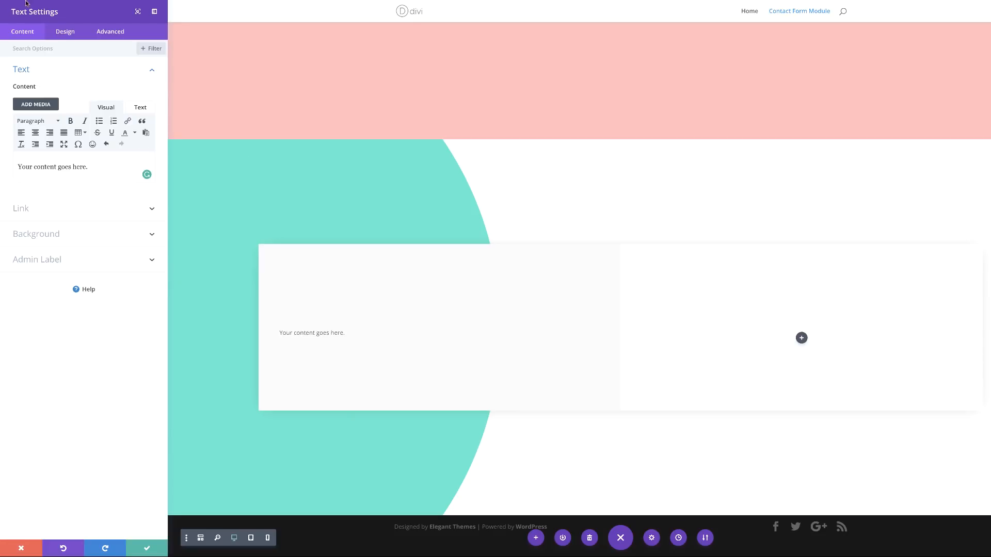
left_click(69, 31)
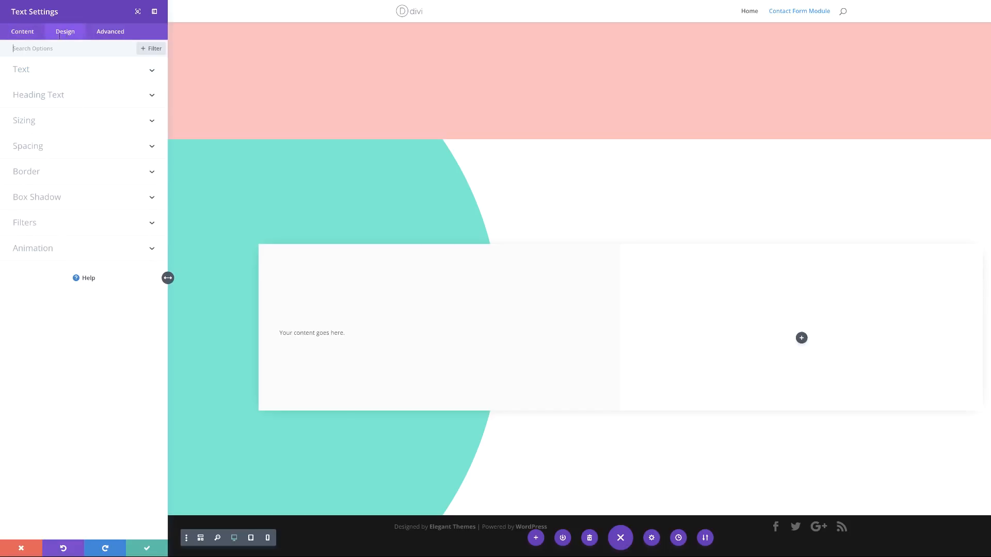
Step: Style the text in black Cambay at 26px with -0.5px letter spacing, right-aligned
left_click(40, 71)
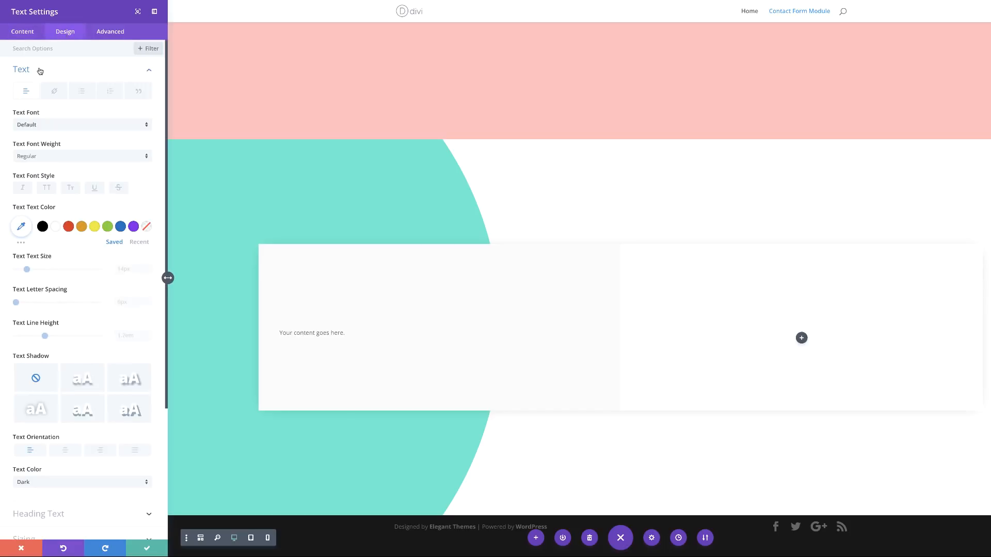
left_click(74, 129)
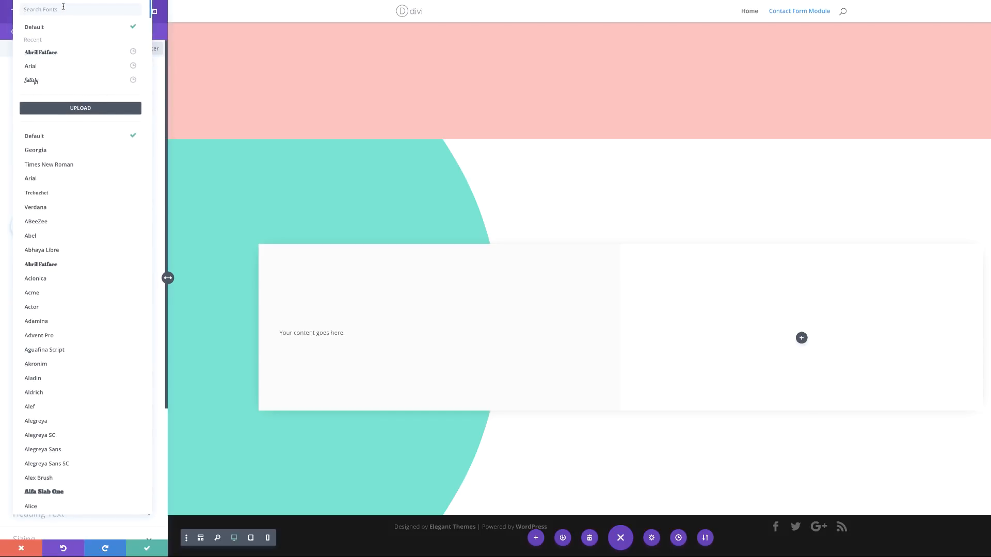
type("Cambay")
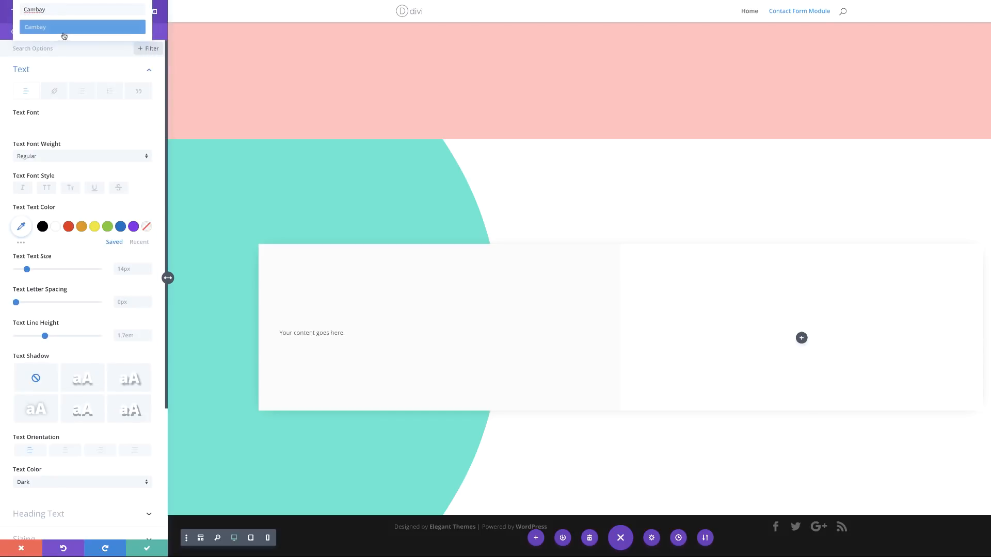
left_click(45, 27)
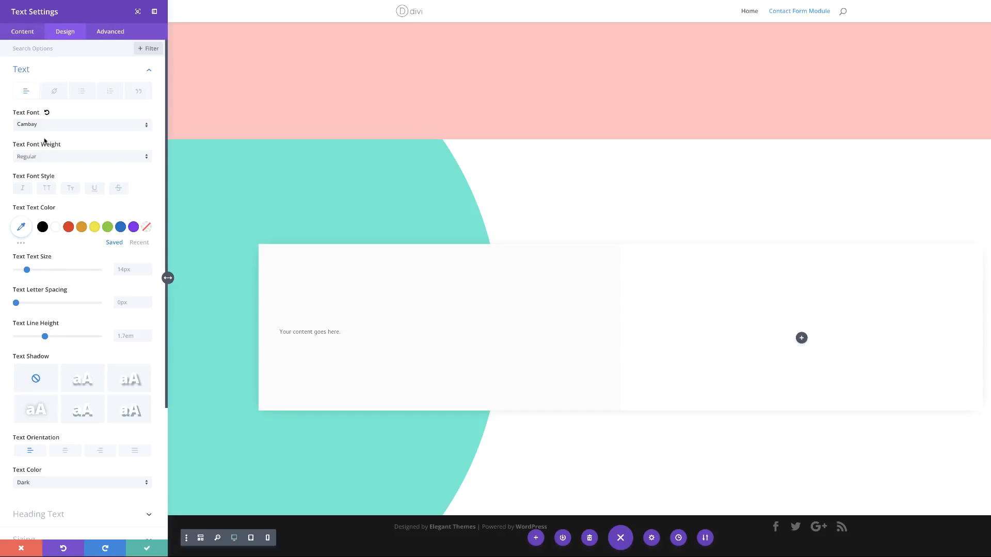
left_click(42, 228)
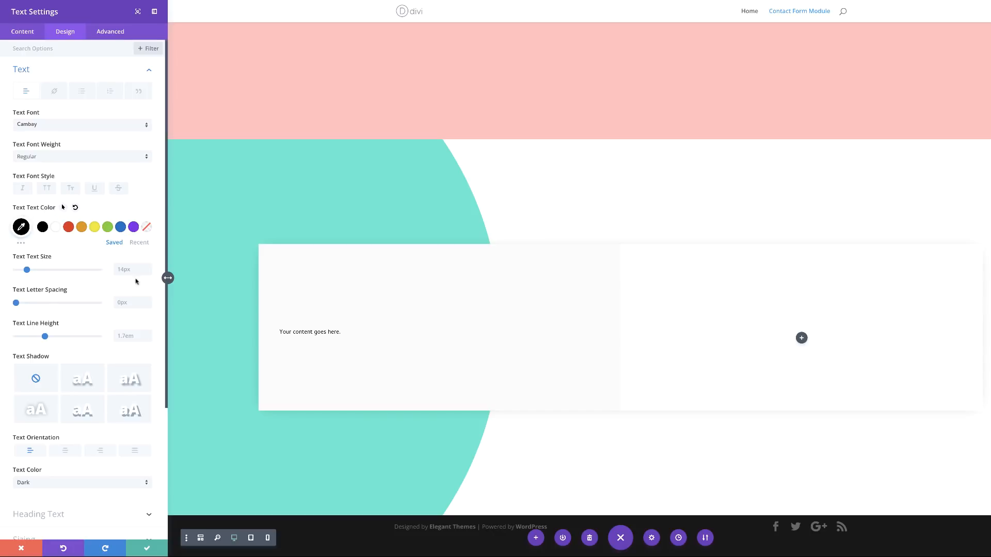
left_click(132, 269)
type("26")
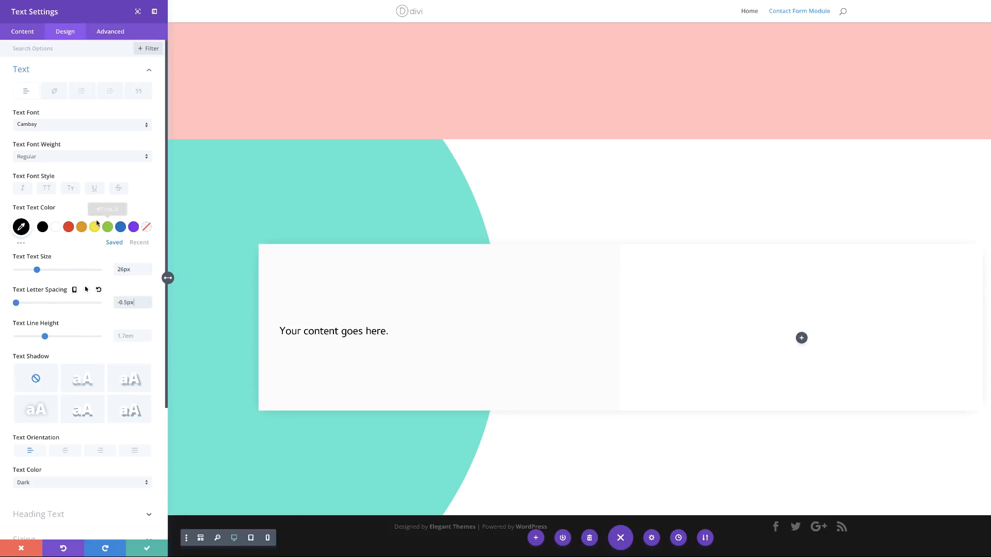
scroll(103, 401, "down", 1)
scroll(103, 401, "down", 1)
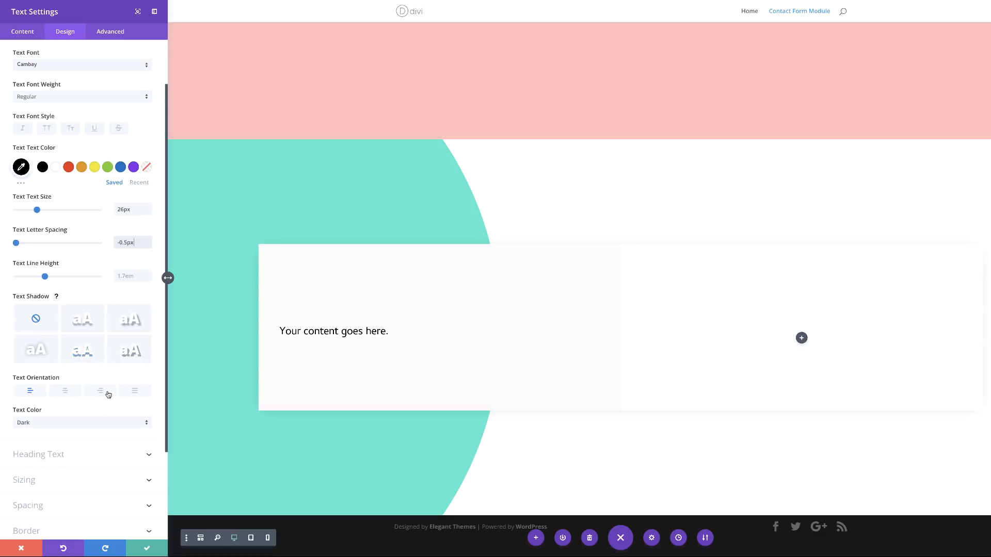
left_click(106, 393)
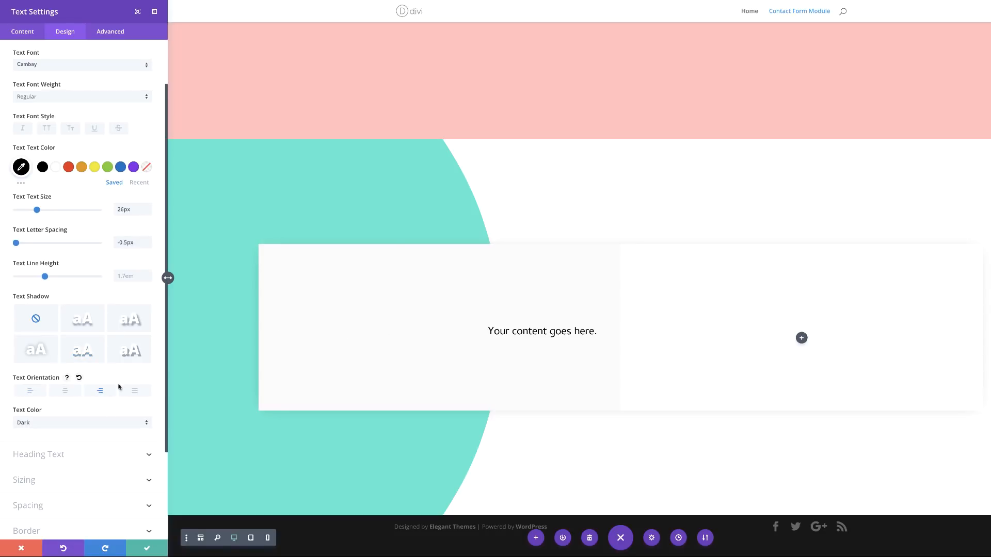
scroll(77, 486, "down", 3)
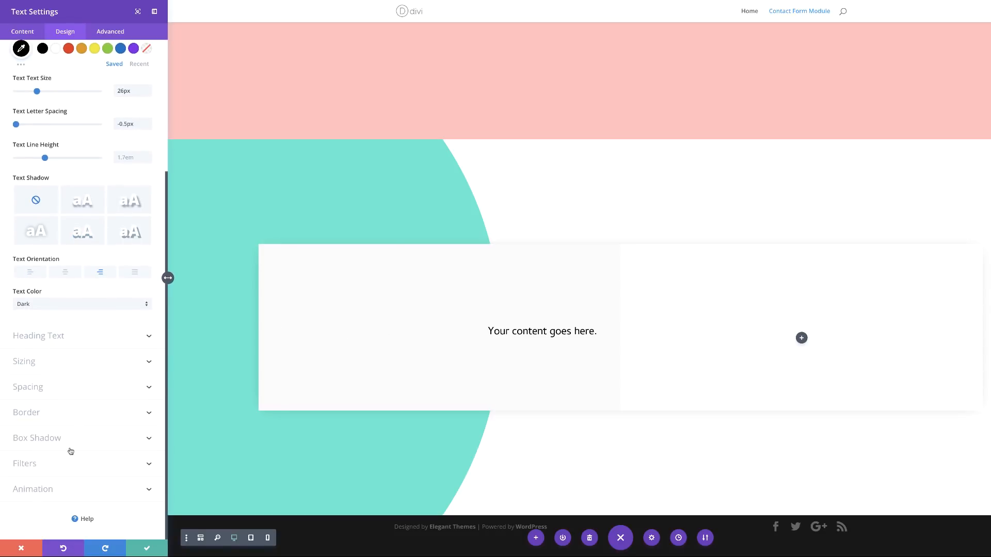
Step: Give the text module a 60px top margin and save it
left_click(37, 387)
left_click(26, 180)
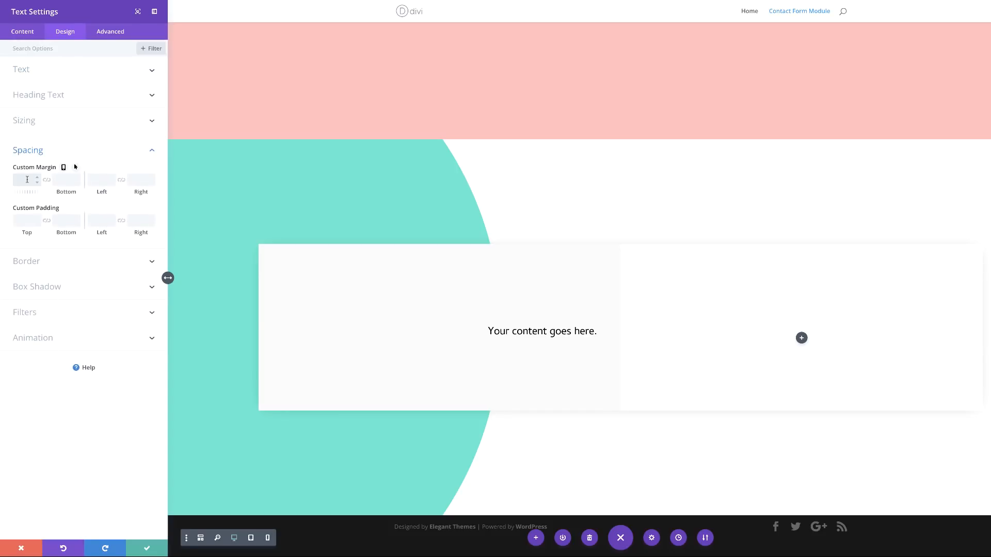
type("60")
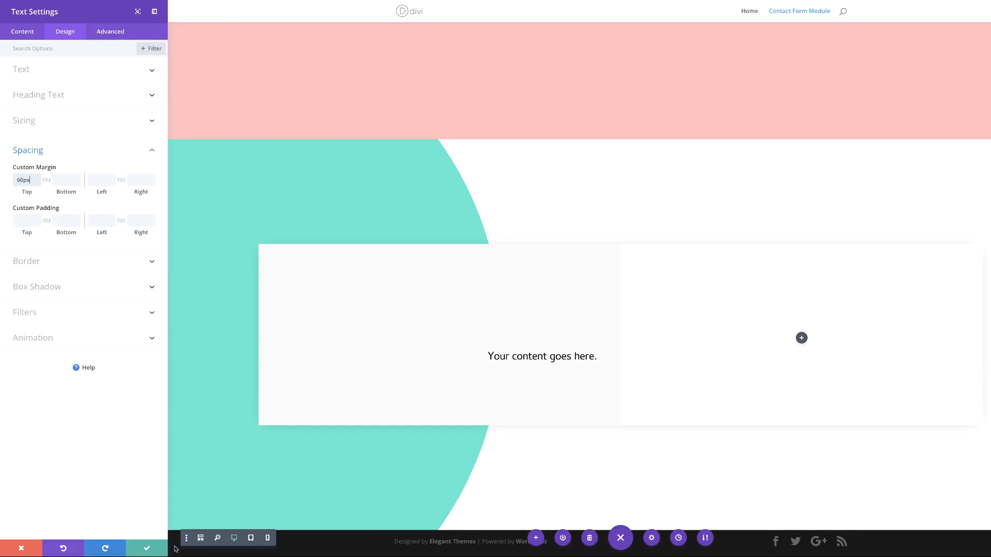
left_click(154, 550)
Step: Duplicate the text module twice to stack three copies in the left column
mouse_move(356, 364)
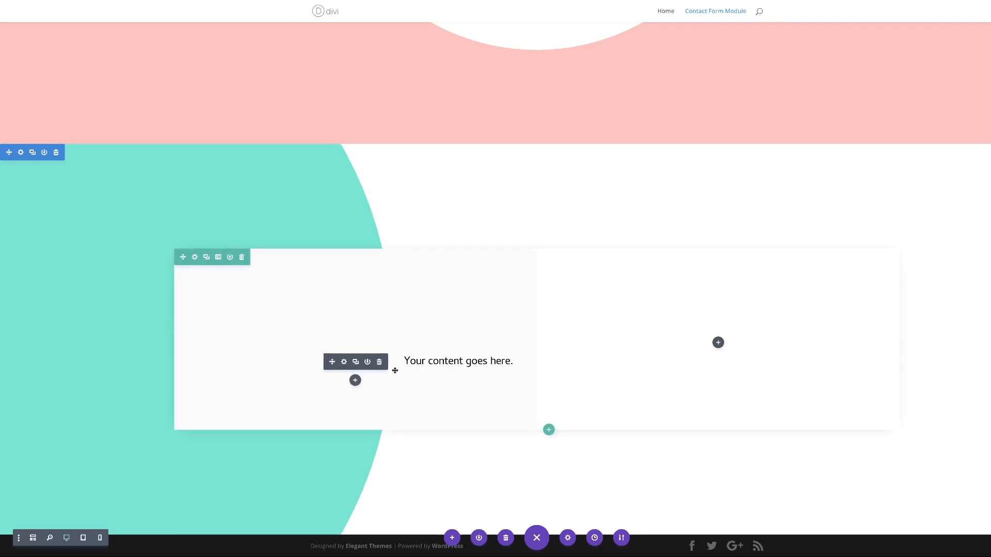
left_click(356, 363)
left_click(356, 364)
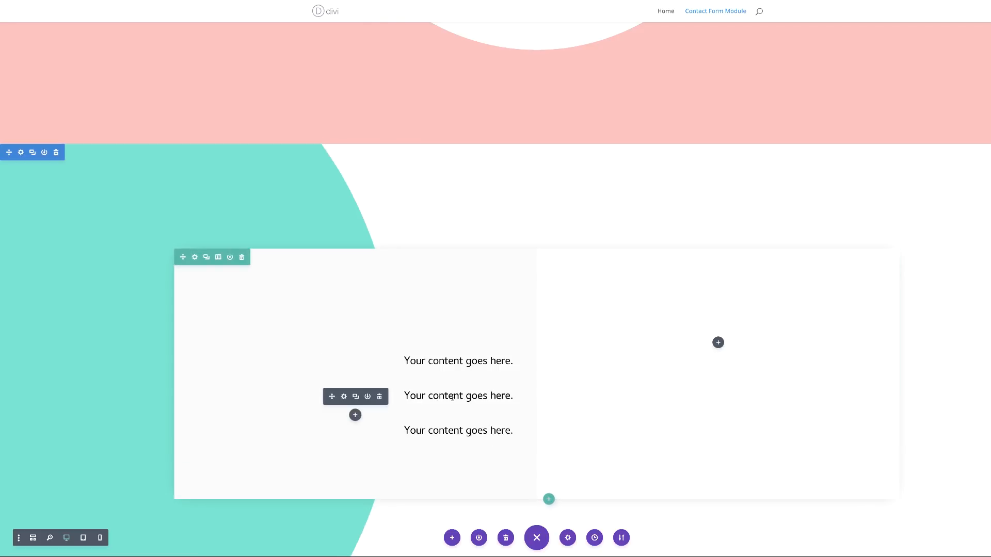
left_click(344, 396)
Step: Copy the sample sentence from the Lorem 2 page and save the second line's Morbi edit
left_click(133, 46)
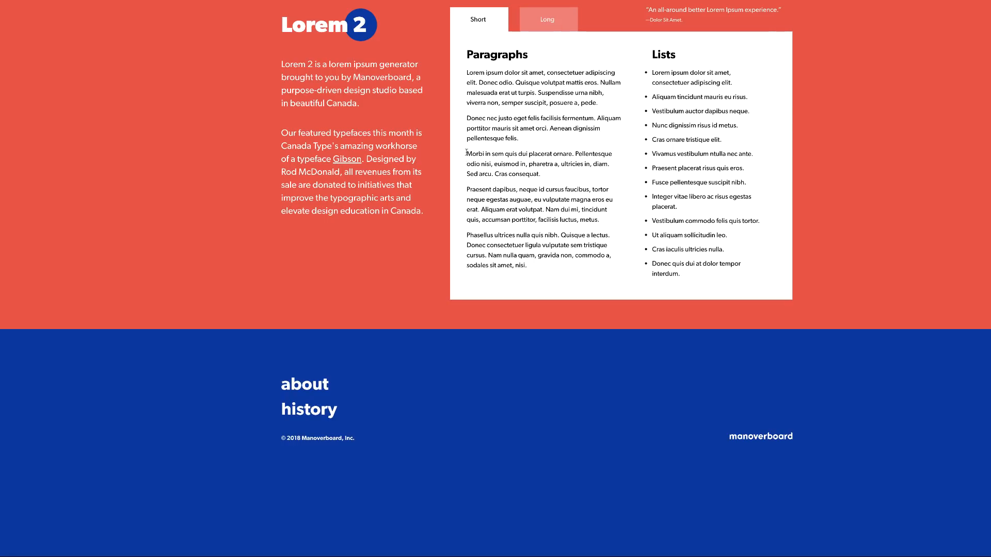
left_click_drag(466, 153, 497, 152)
left_click(569, 152)
left_click_drag(575, 153, 466, 154)
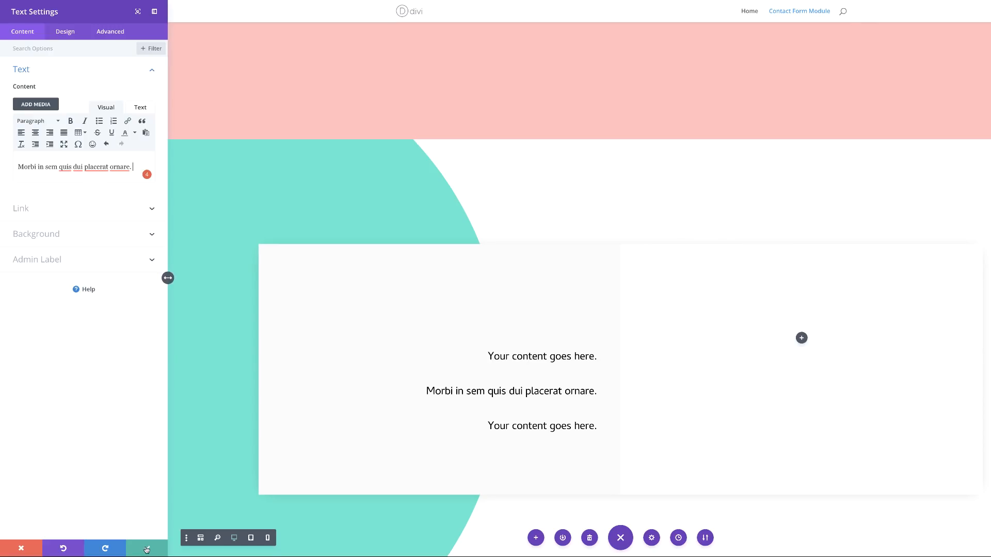
left_click(145, 550)
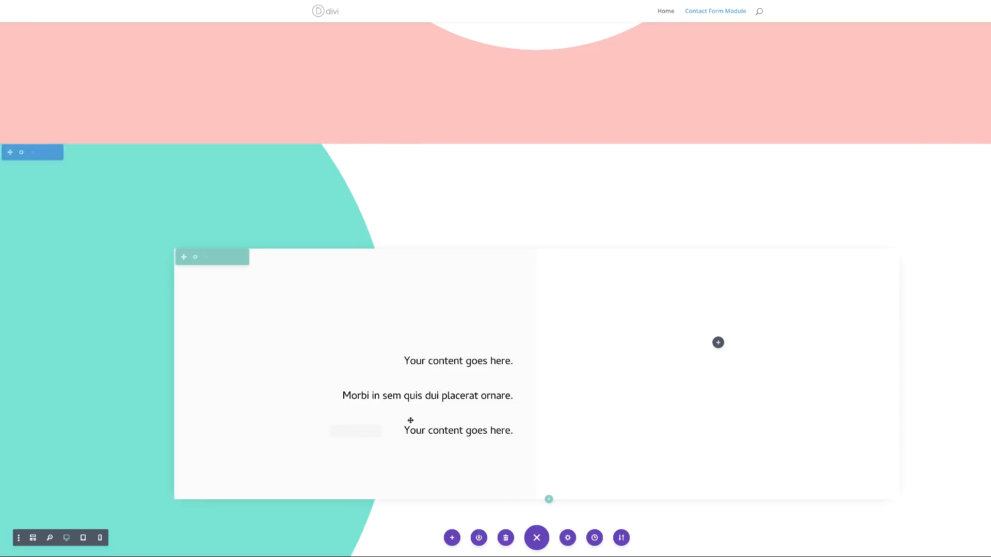
Step: Replace the third line with 'Donec nec justo eget felis facilisis fermentum.' and an 80px top margin
left_click(346, 433)
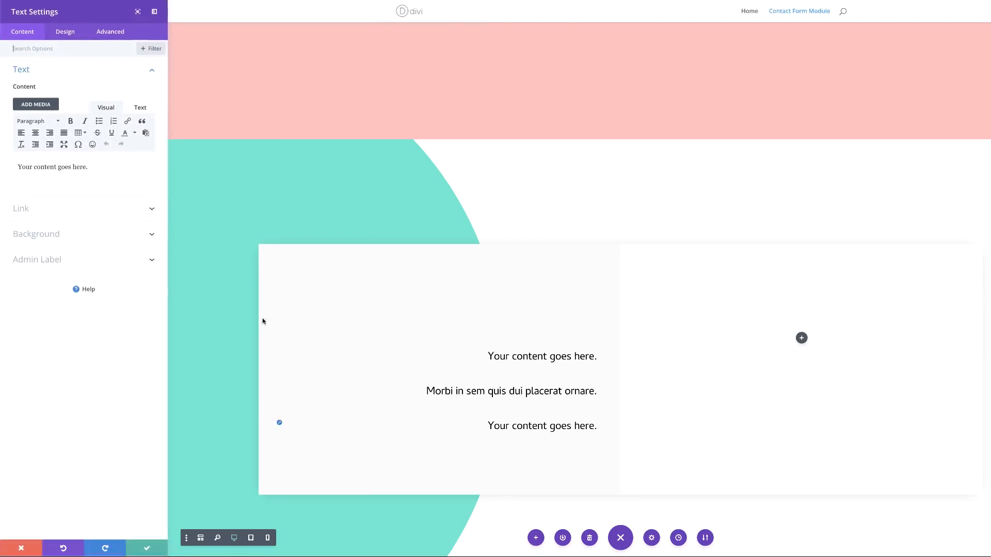
left_click_drag(89, 168, 11, 165)
type("Donec nec justo eget felis facilisis fermentum.")
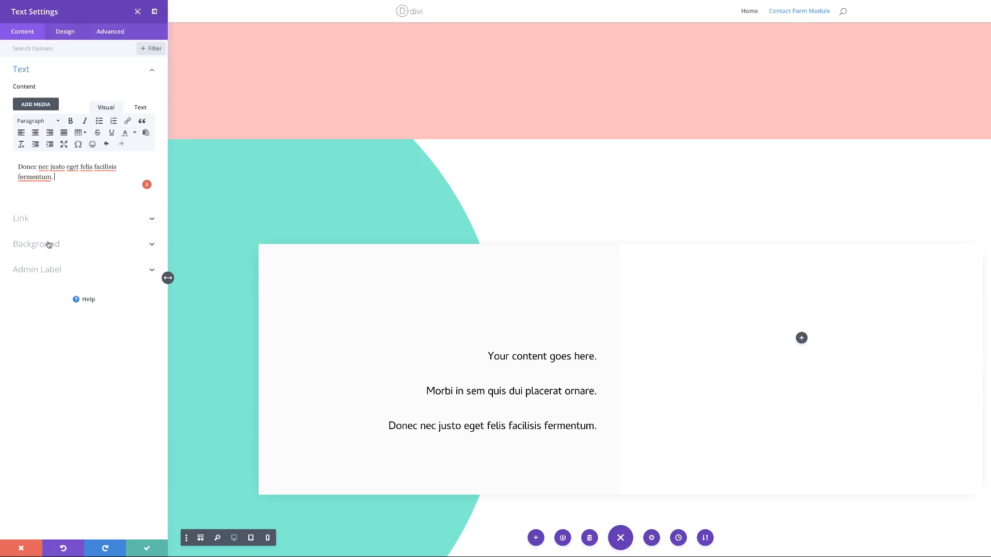
left_click(70, 32)
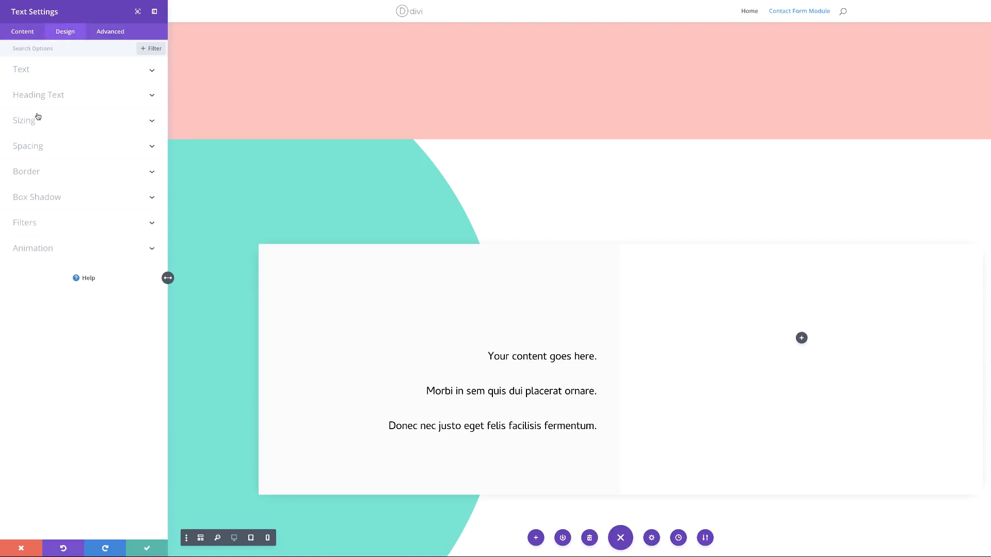
left_click(29, 149)
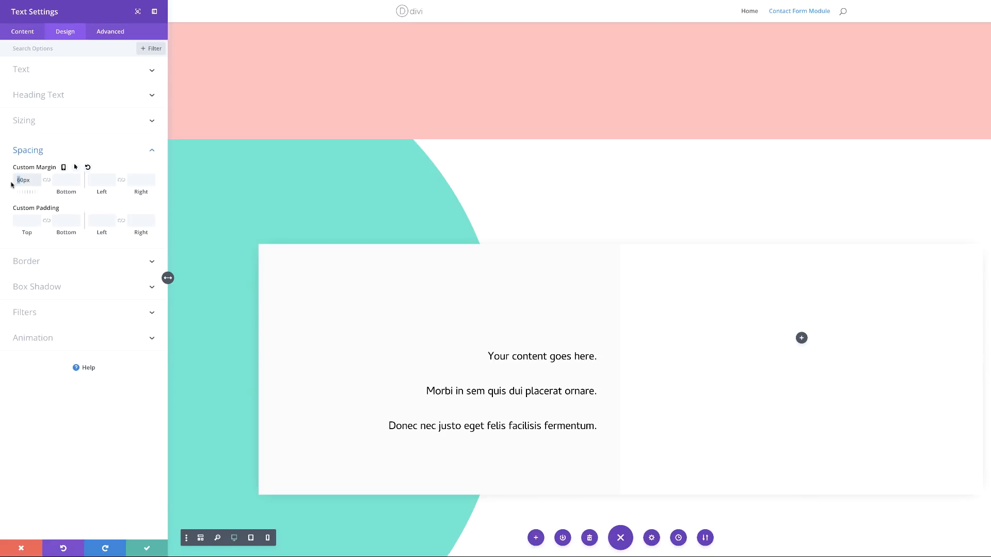
type("8")
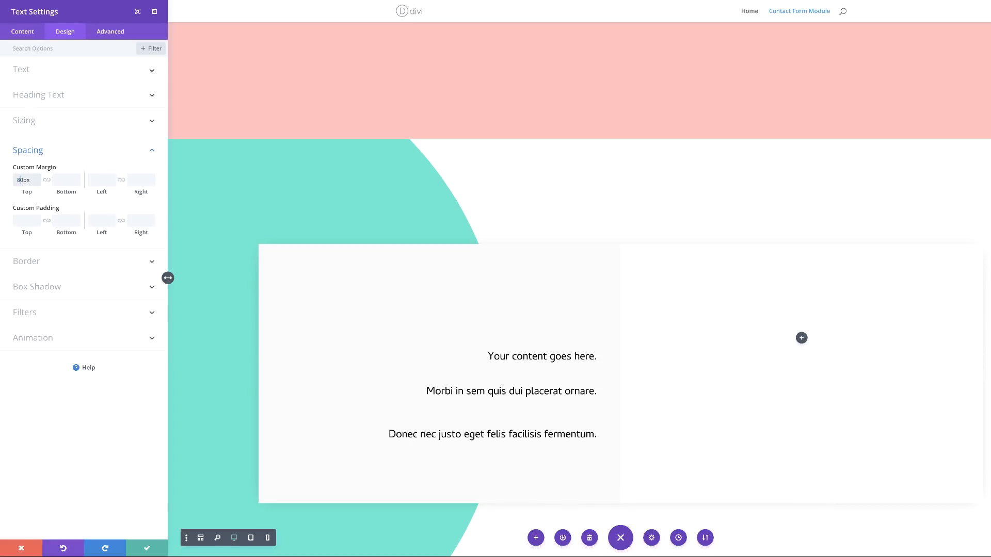
left_click(147, 549)
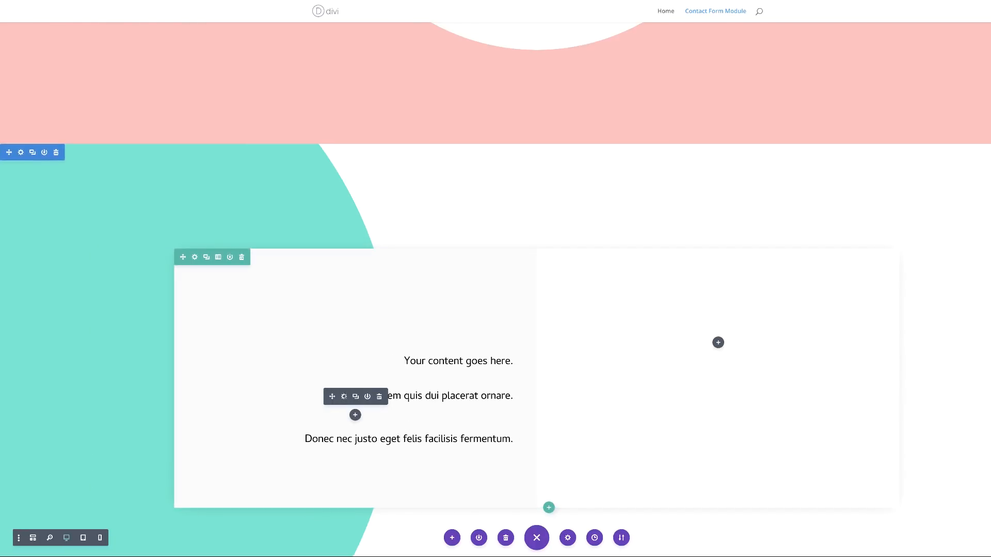
Step: Reopen the third text block to confirm its 80px top margin, then save
left_click(345, 397)
left_click(65, 32)
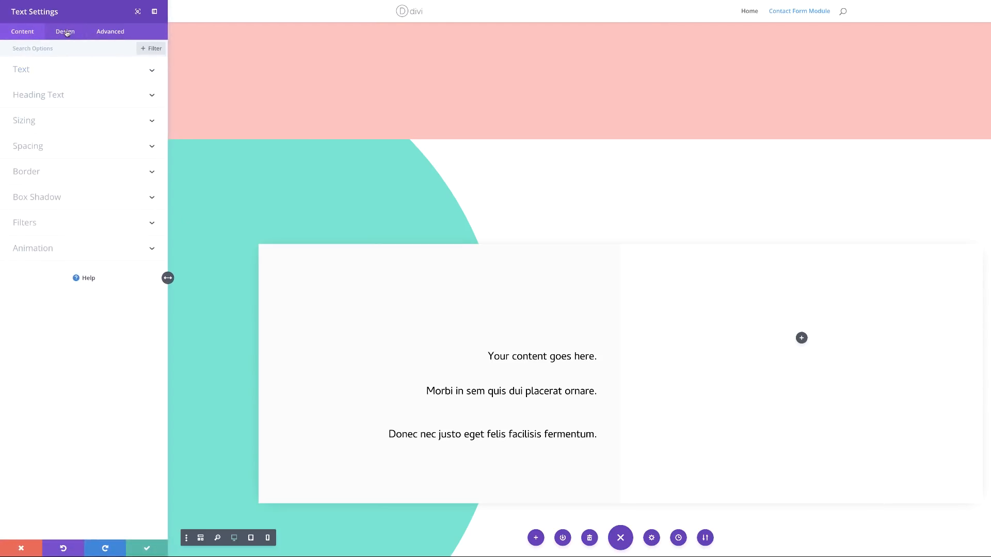
left_click(27, 146)
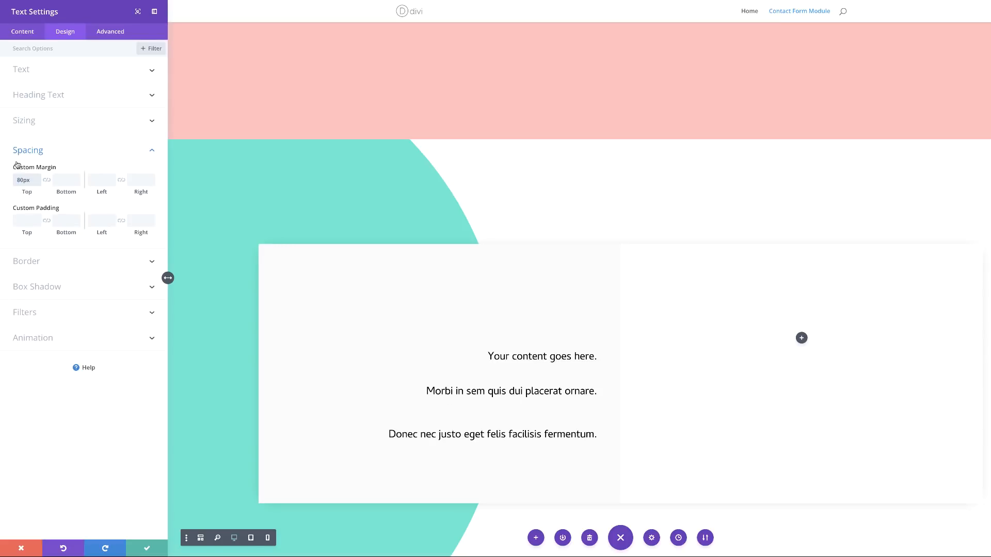
left_click(148, 549)
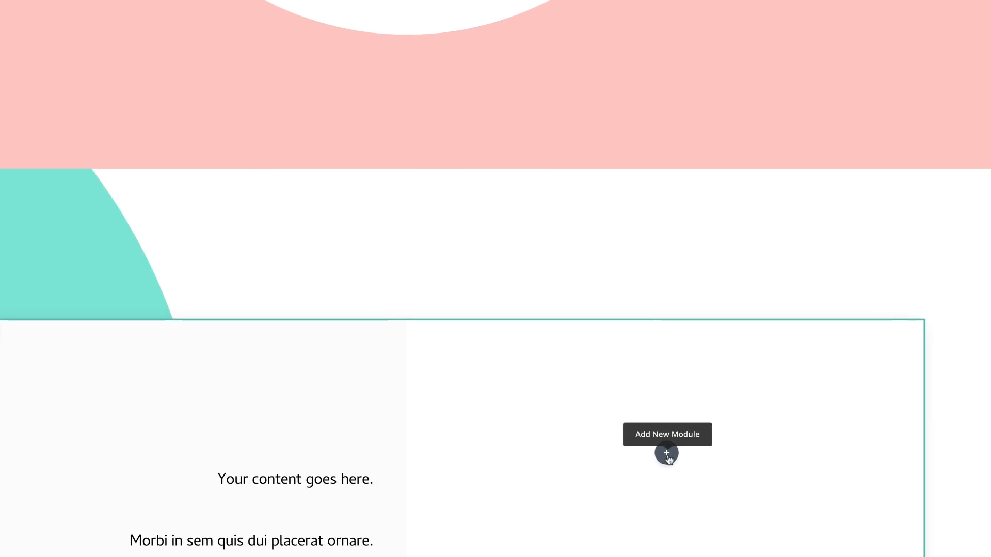
Step: Insert a Contact Form into the right column and make its Name field fullwidth
left_click(667, 454)
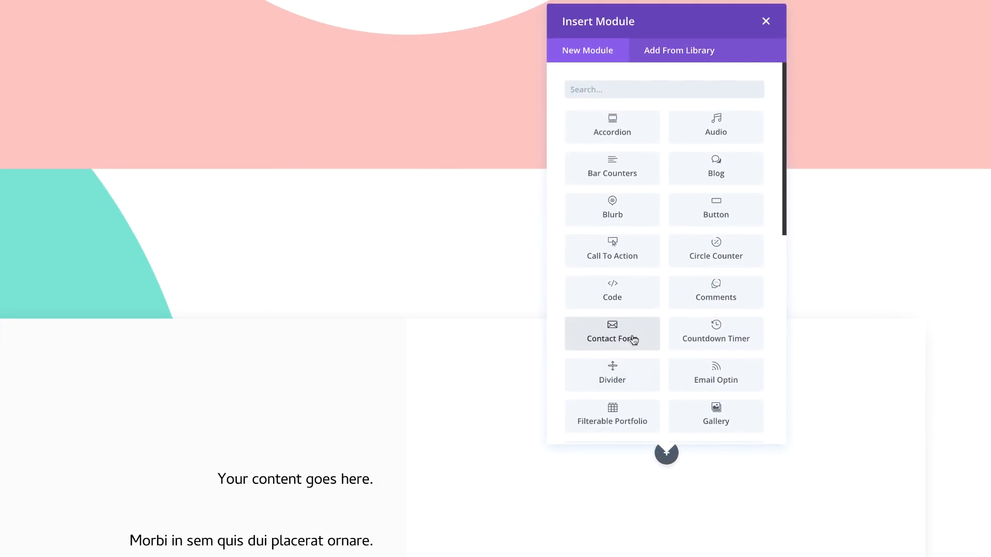
left_click(635, 340)
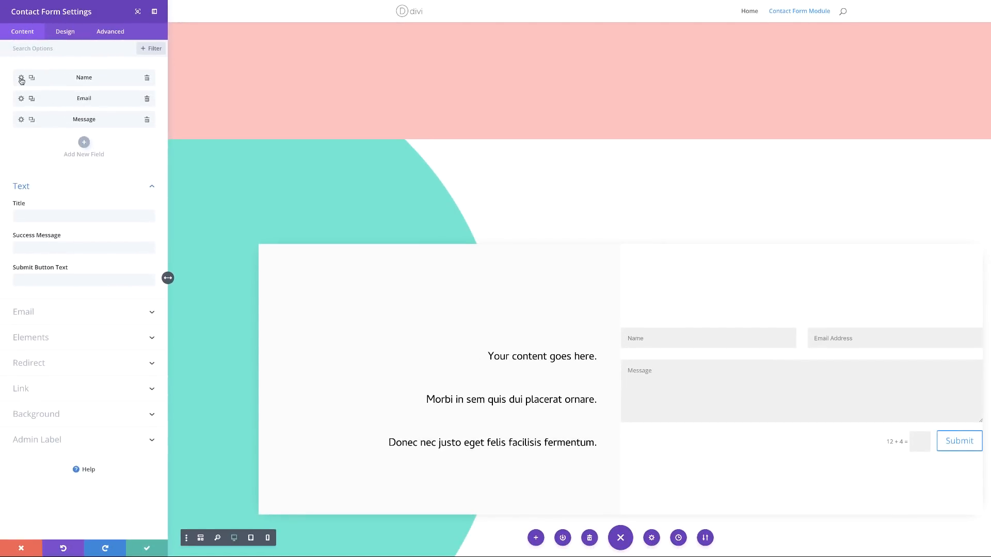
left_click(21, 79)
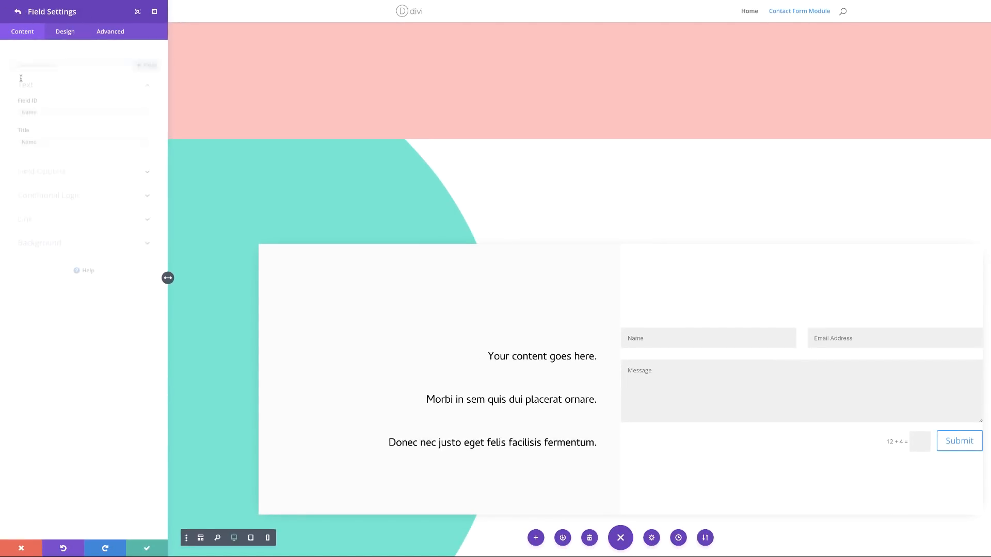
left_click(65, 32)
left_click(38, 71)
left_click(35, 101)
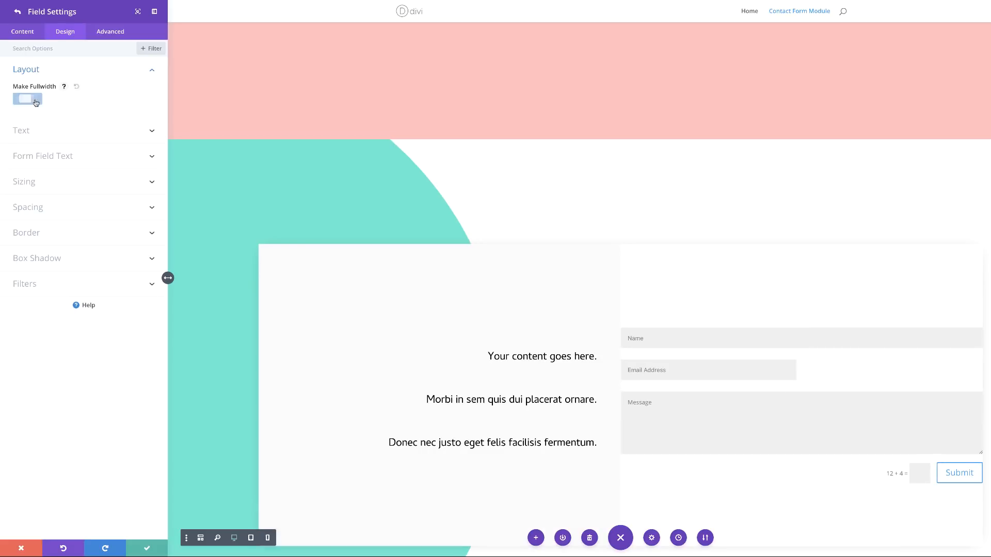
left_click(18, 13)
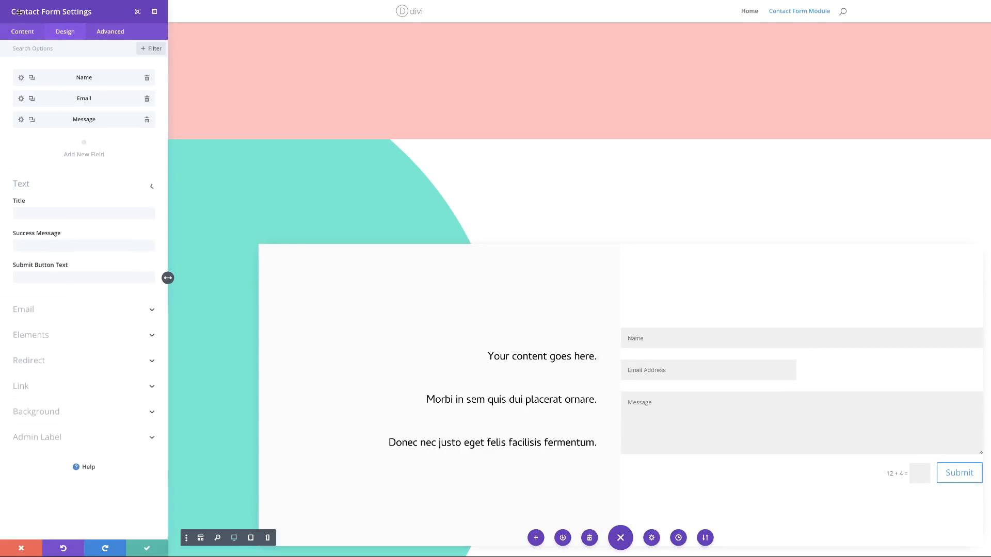
Step: Make the contact form's Email Address field fullwidth as well
left_click(23, 101)
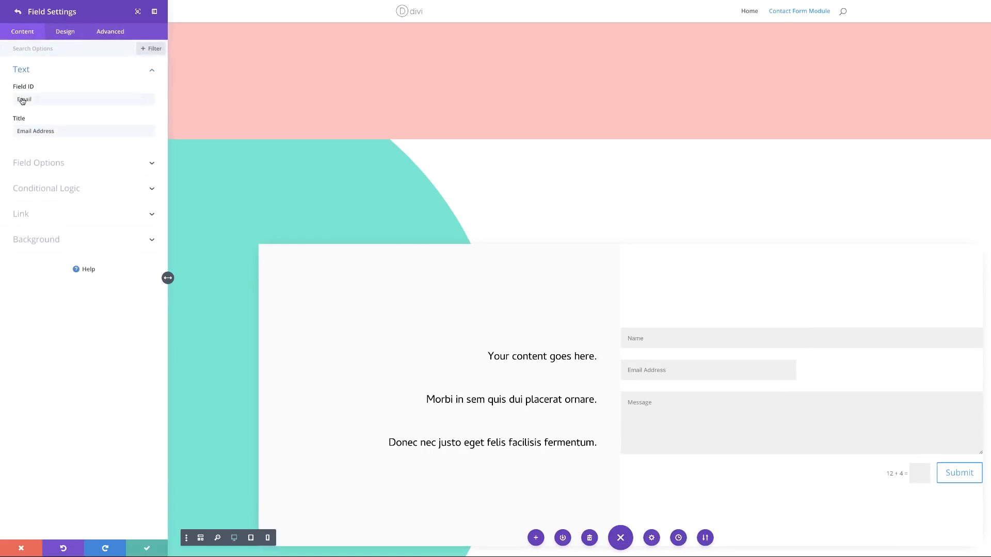
left_click(59, 32)
left_click(30, 70)
left_click(34, 100)
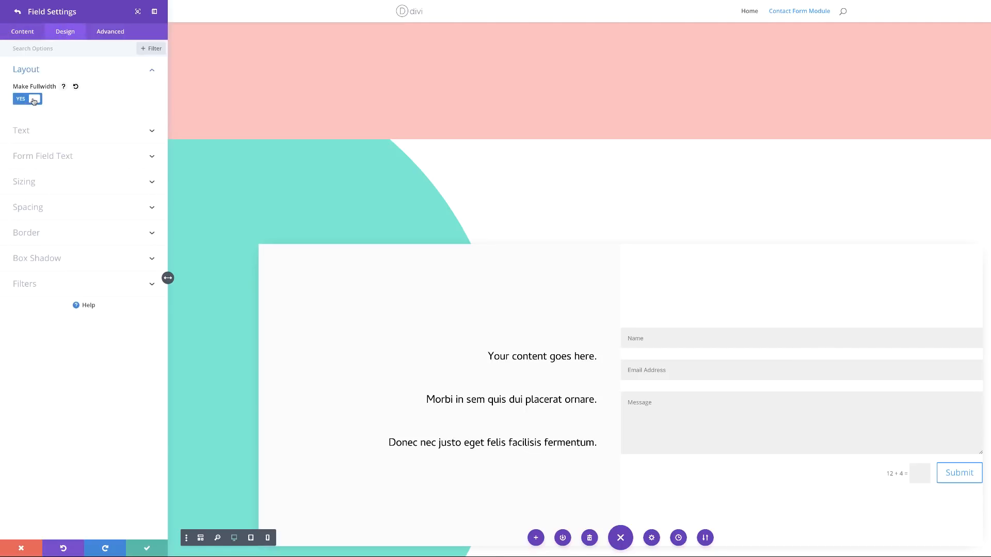
left_click(18, 12)
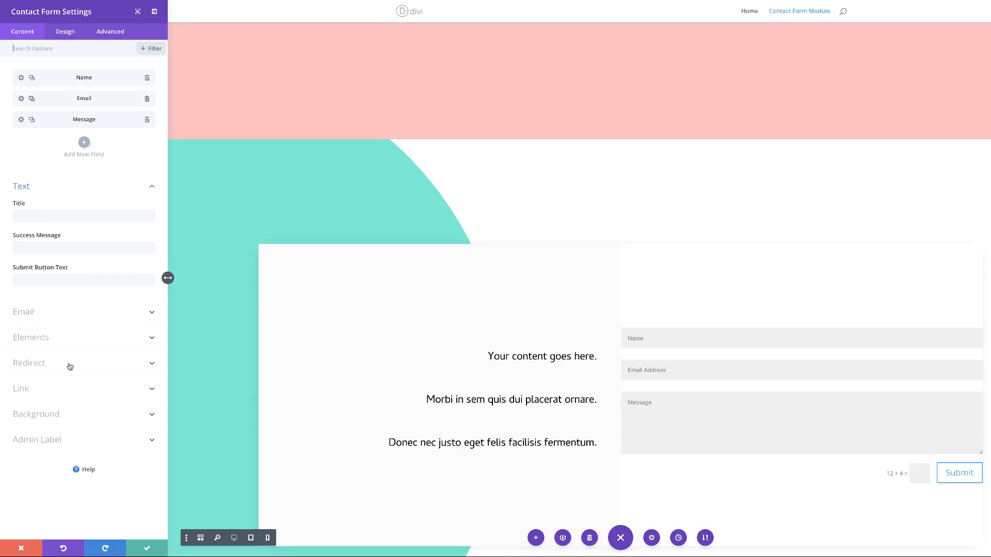
Step: Turn Display Captcha off in the contact form's Elements options
left_click(45, 339)
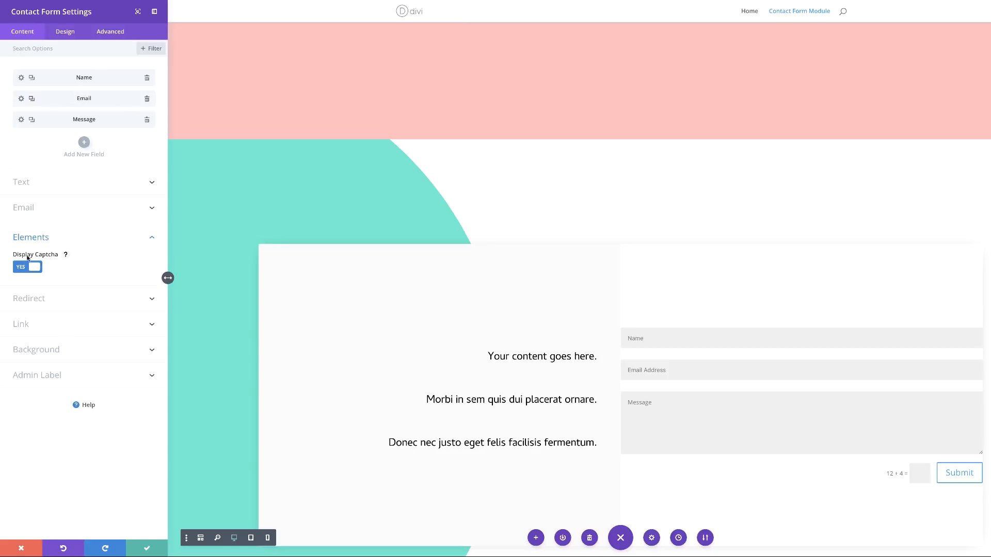
left_click(33, 265)
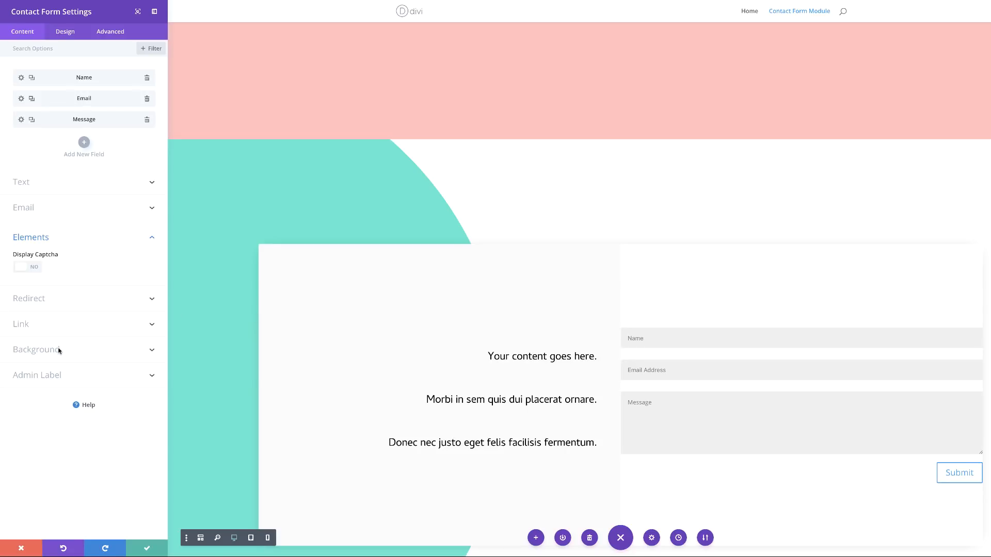
Step: Make the form fields' background fully transparent, rgba(255,255,255,0)
left_click(68, 32)
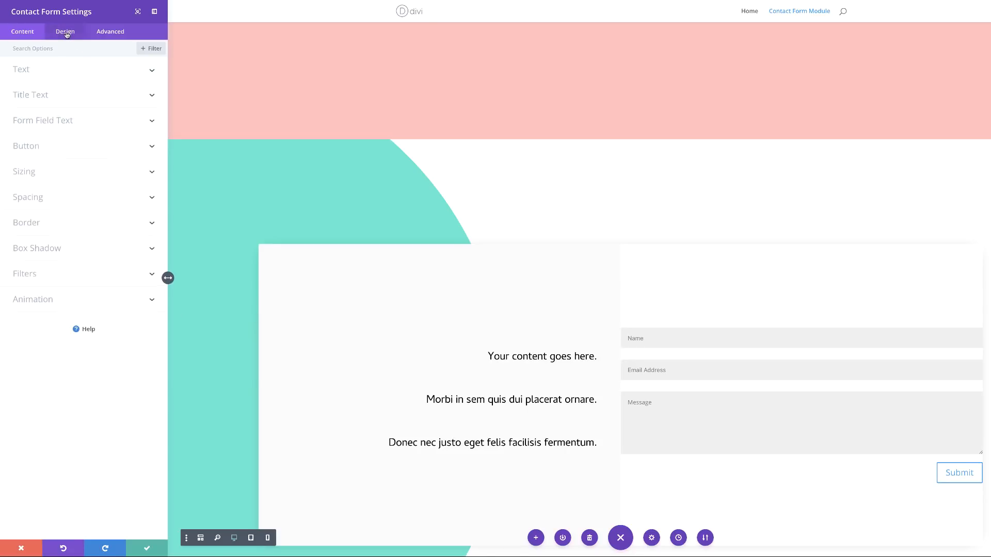
left_click(54, 121)
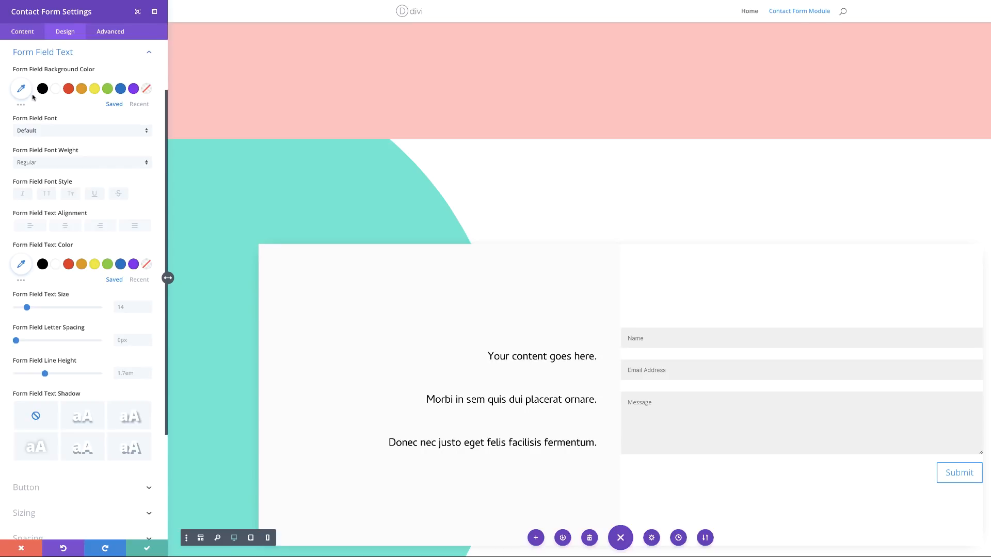
left_click(21, 89)
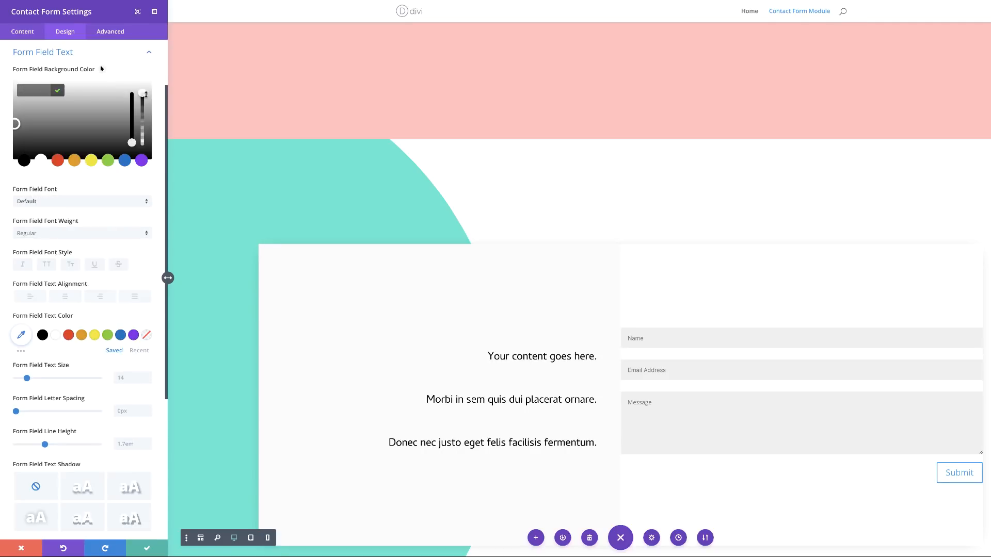
left_click_drag(143, 94, 143, 100)
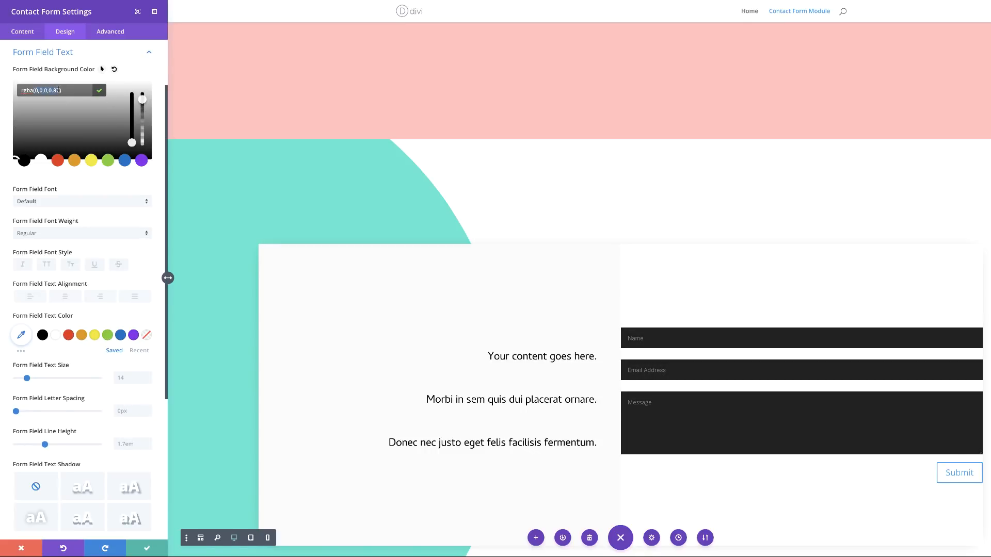
left_click(114, 69)
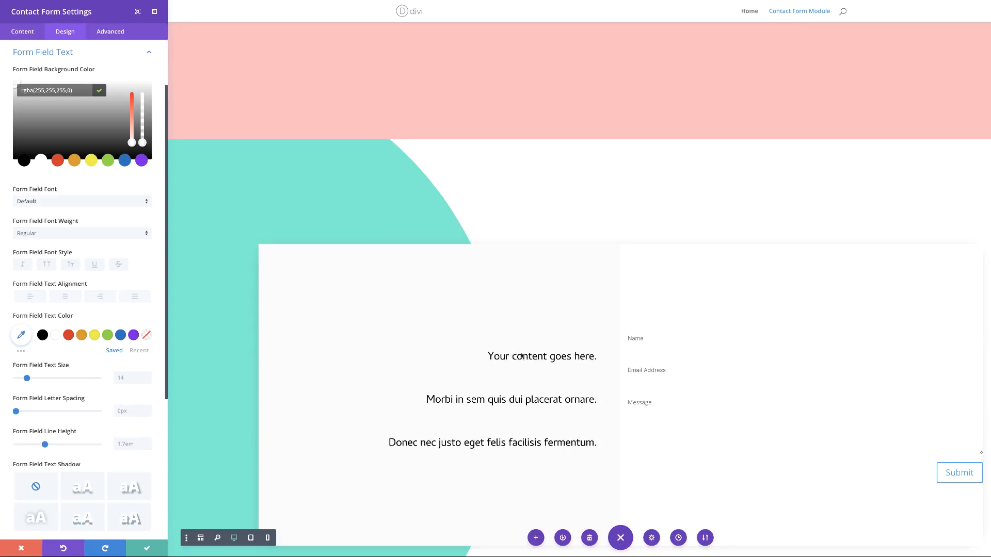
Step: Set the Form Field Font to Cambay
left_click(43, 201)
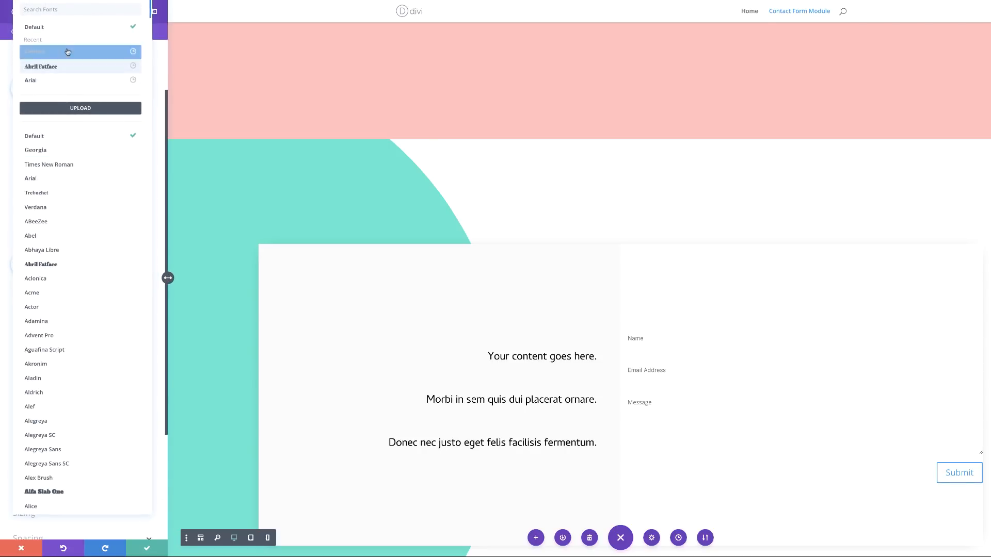
left_click(51, 51)
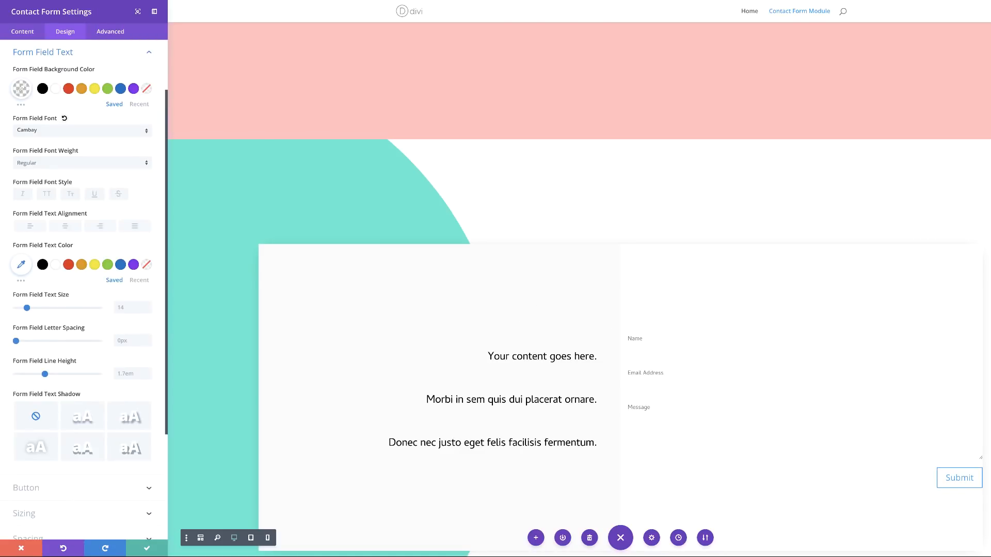
left_click(116, 489)
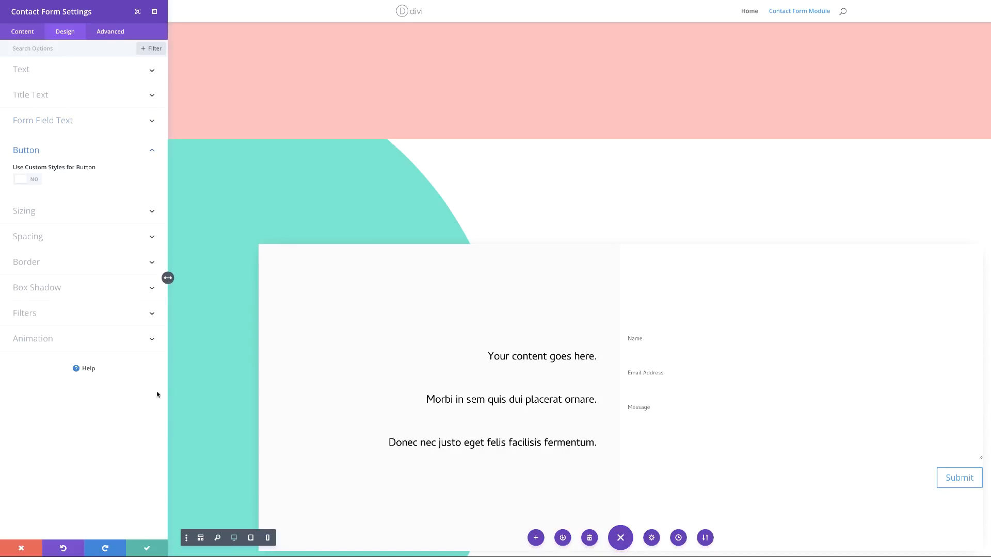
Step: Enable custom Submit button styles: 64px black text and a blue-to-teal gradient background
left_click(33, 181)
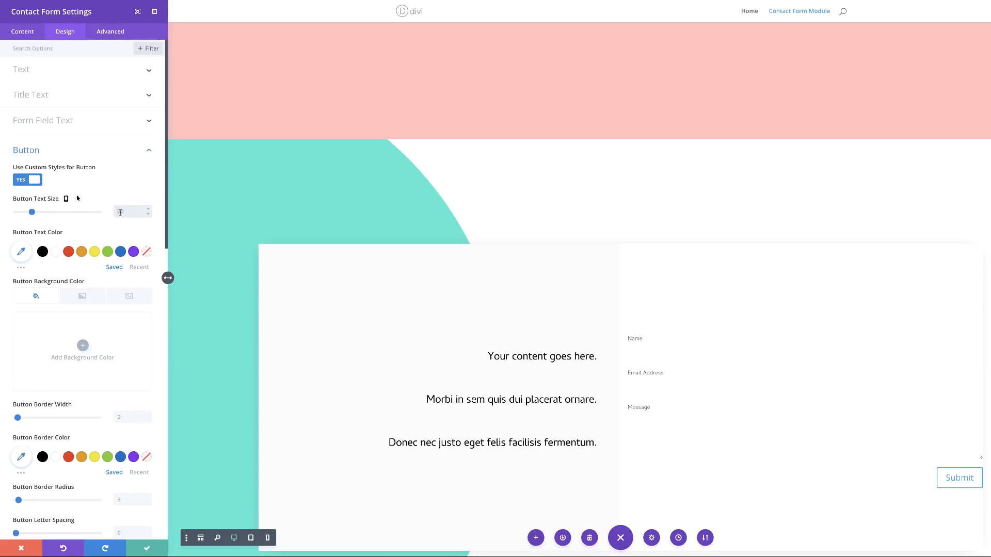
type("64px")
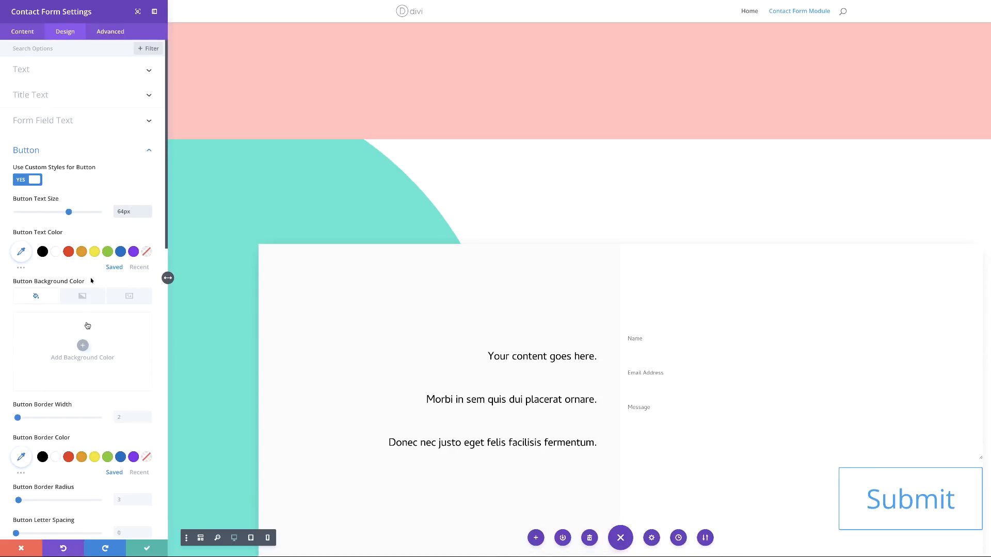
left_click(42, 251)
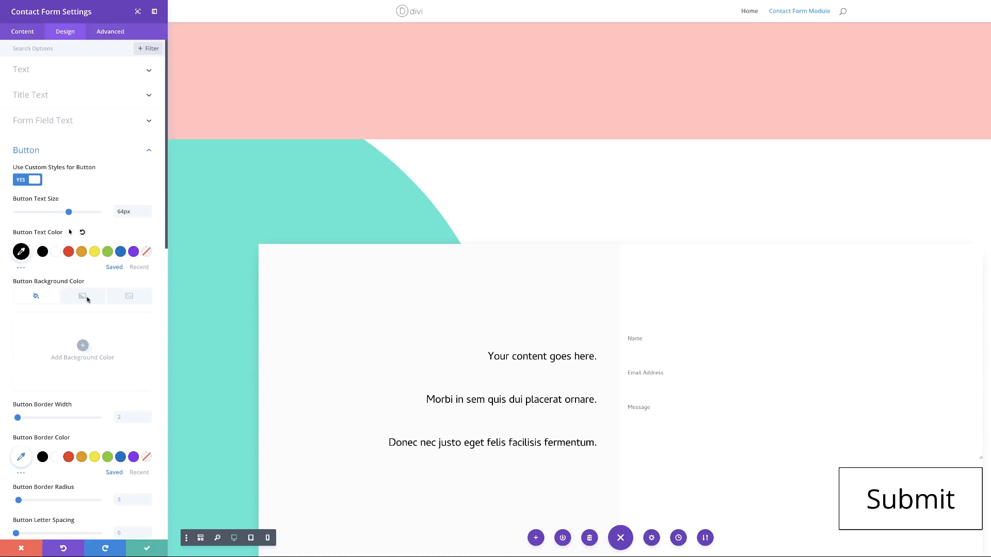
left_click(86, 298)
left_click(83, 345)
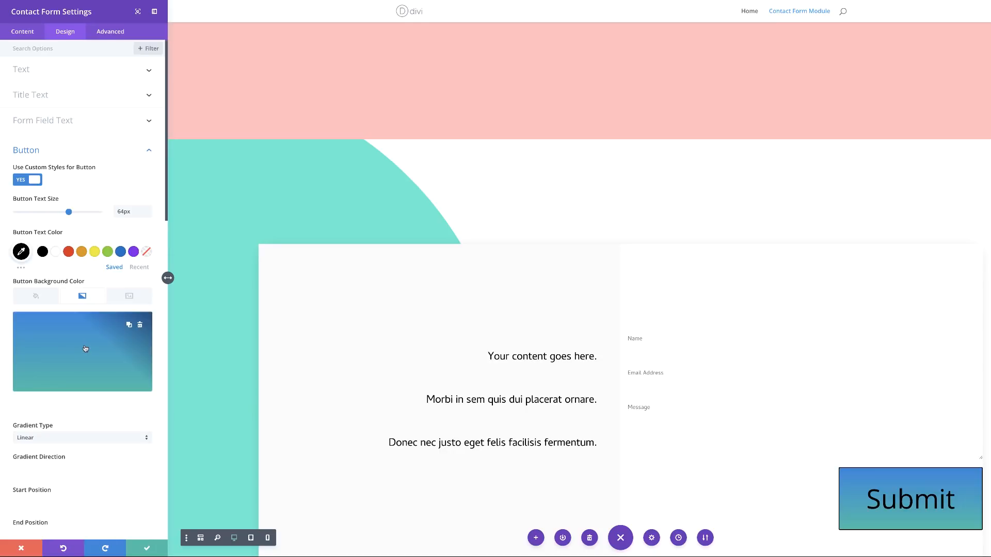
Step: Set the Submit button gradient colours to teal and fully transparent
left_click(19, 406)
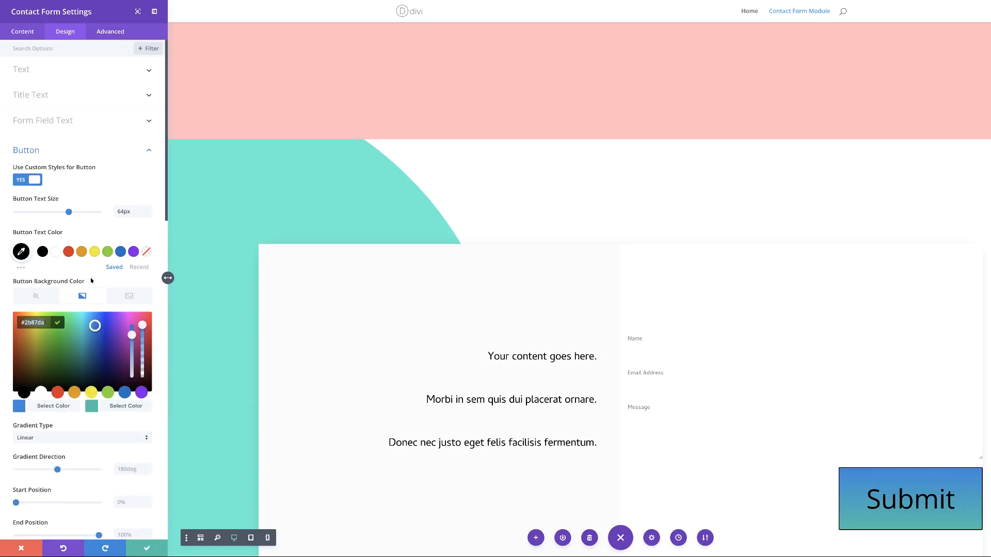
type("#4bf2d0")
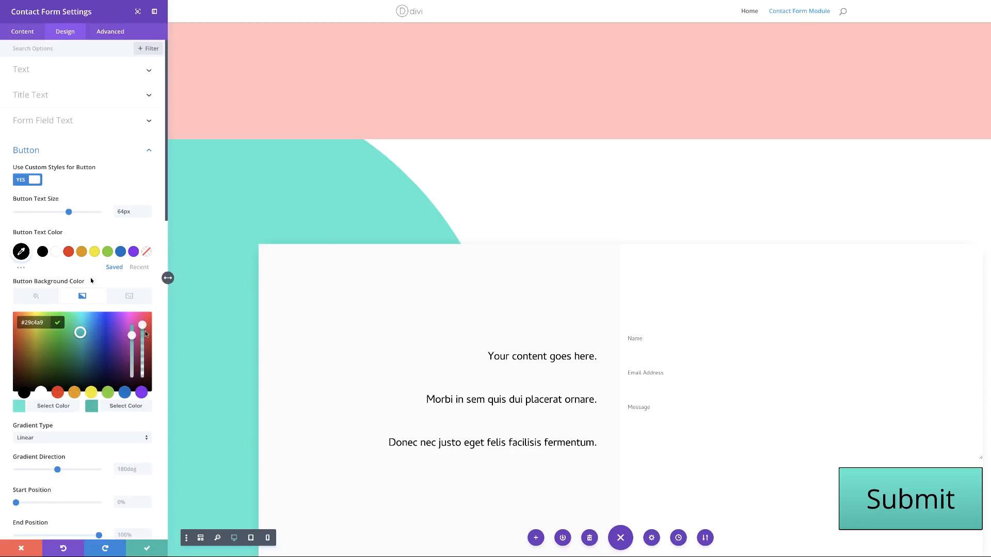
left_click_drag(141, 326, 141, 340)
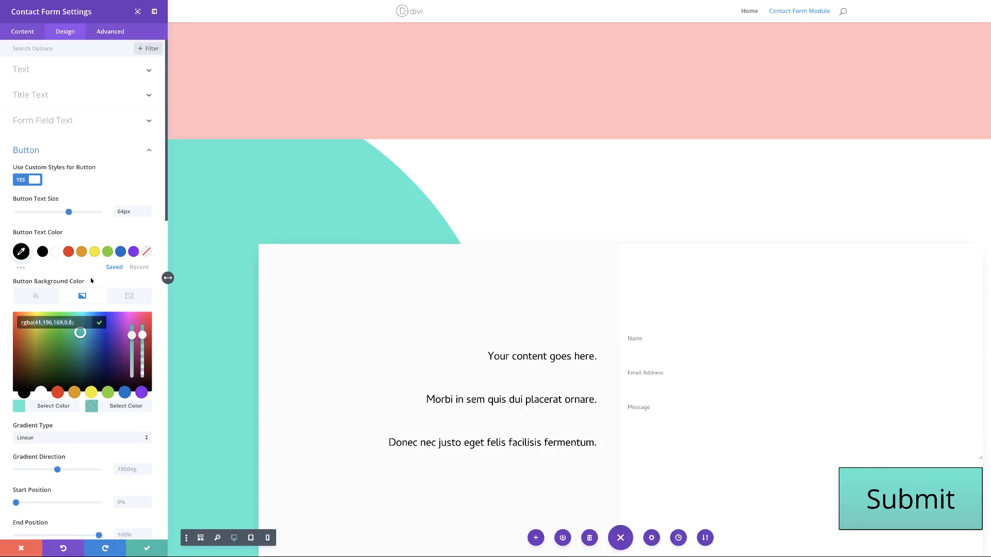
key("BackSpace")
key("BackSpace")
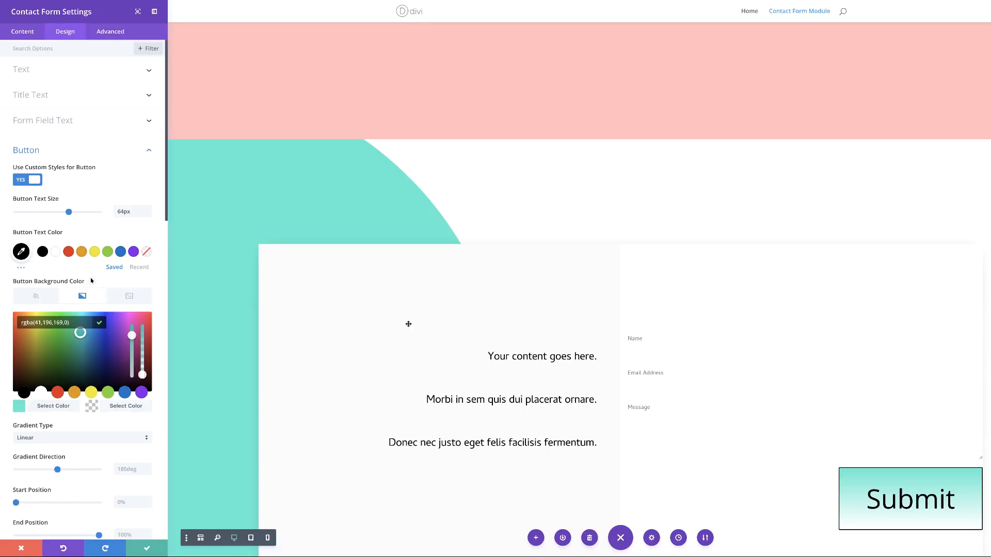
Step: Change the button's gradient type to Radial
scroll(110, 420, "down", 2)
scroll(110, 420, "down", 1)
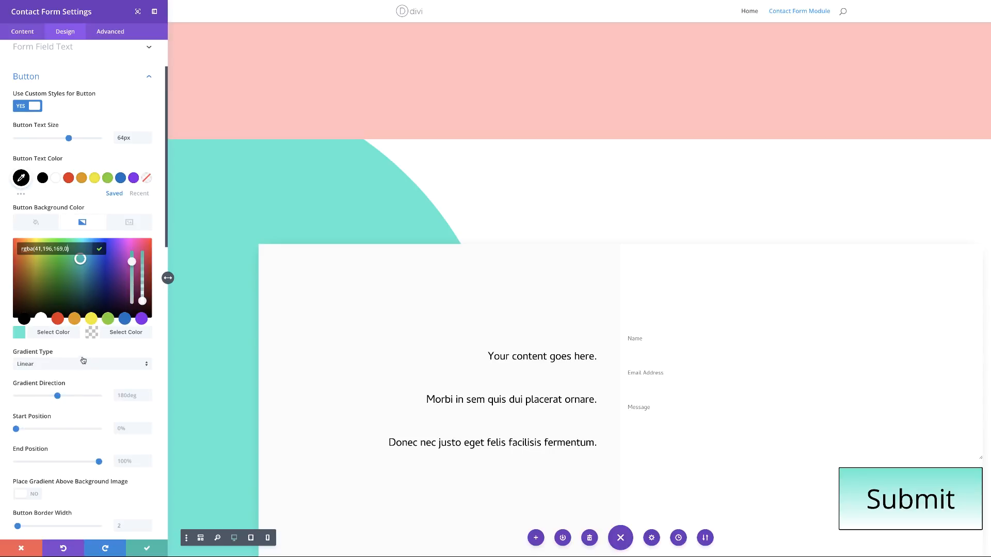
left_click(91, 207)
left_click(57, 366)
left_click(55, 387)
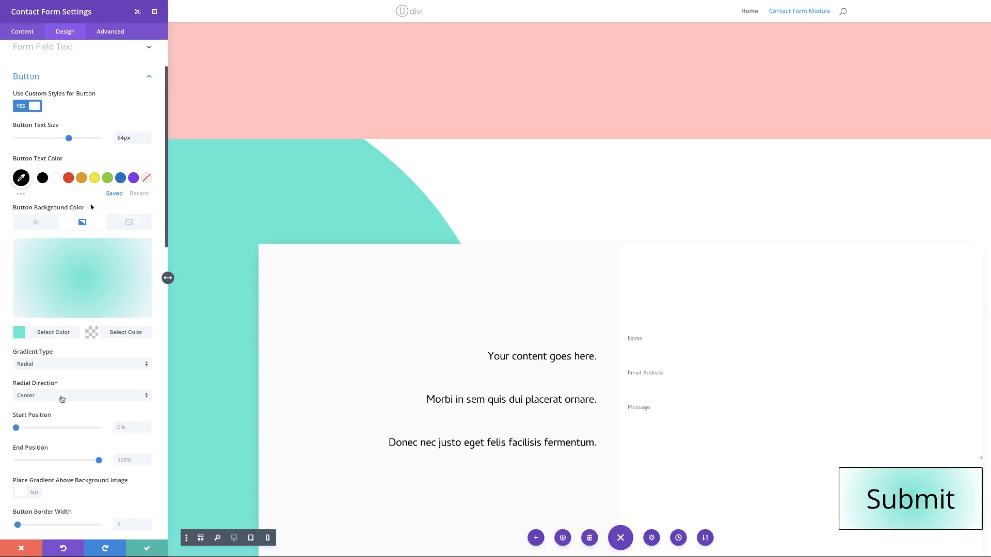
Step: Set the gradient start and end positions to 25% and the button border width to 0px
scroll(63, 398, "down", 3)
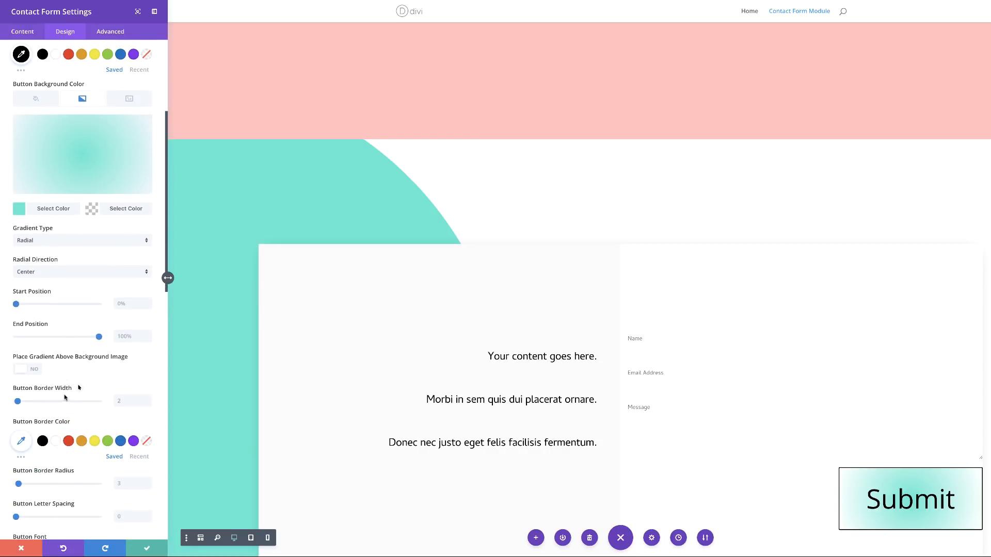
left_click(126, 304)
type("25")
key("Tab")
type("25")
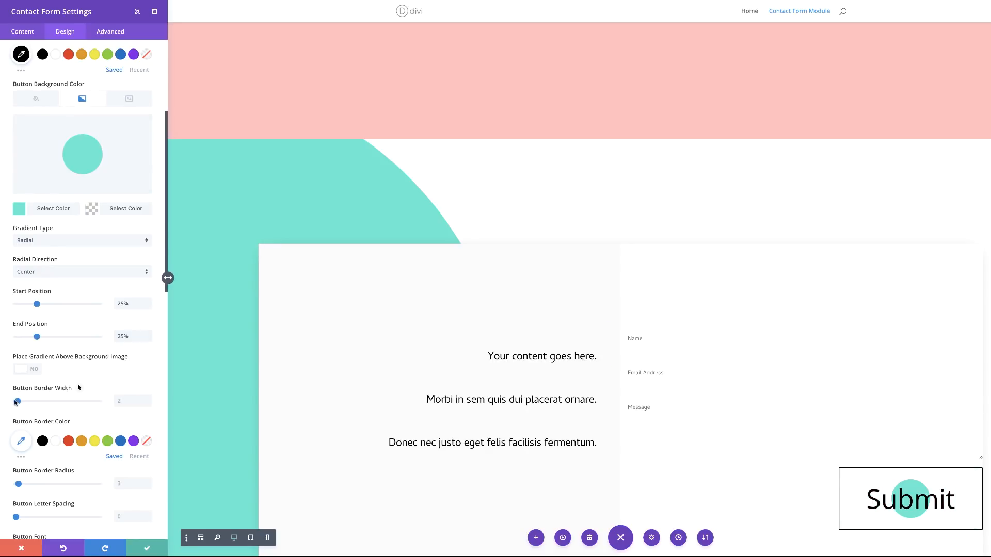
left_click_drag(17, 401, 3, 403)
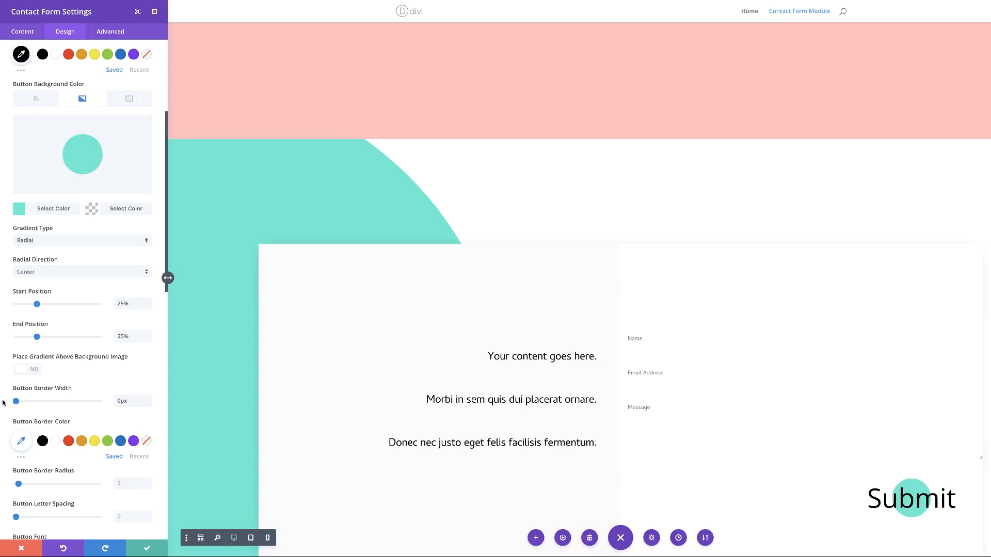
scroll(3, 403, "down", 9)
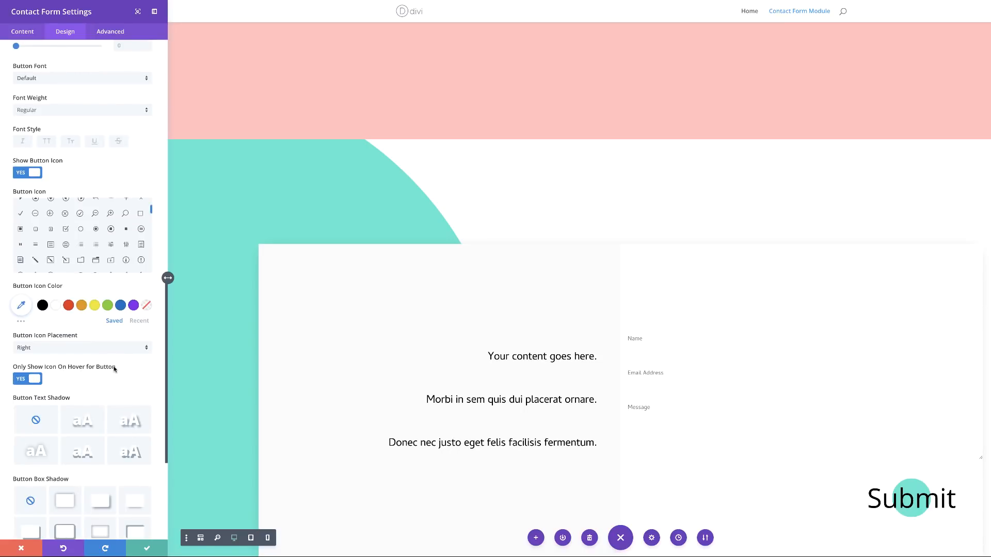
Step: Turn off 'Only Show Icon On Hover' and choose the circled up-right arrow as the Submit icon
left_click(22, 380)
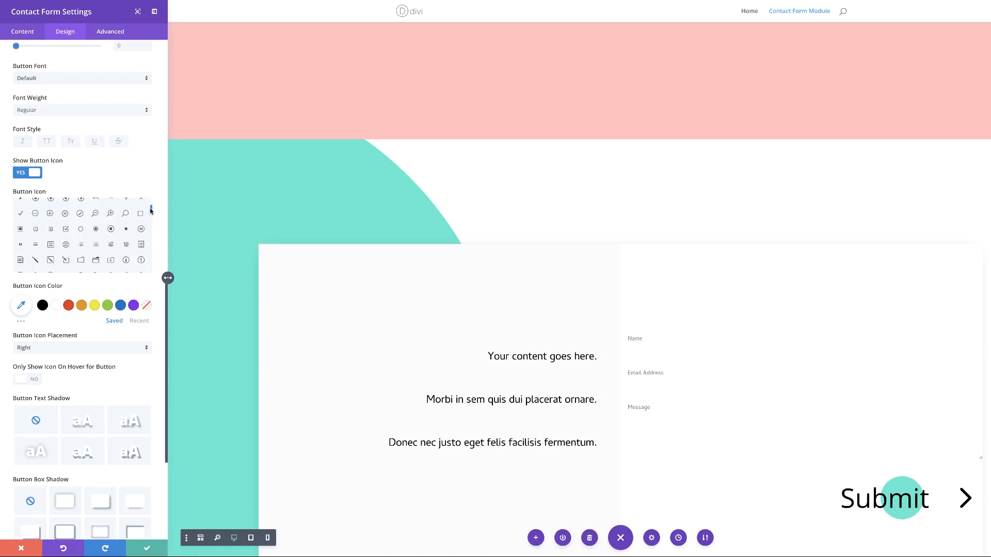
left_click_drag(151, 212, 148, 234)
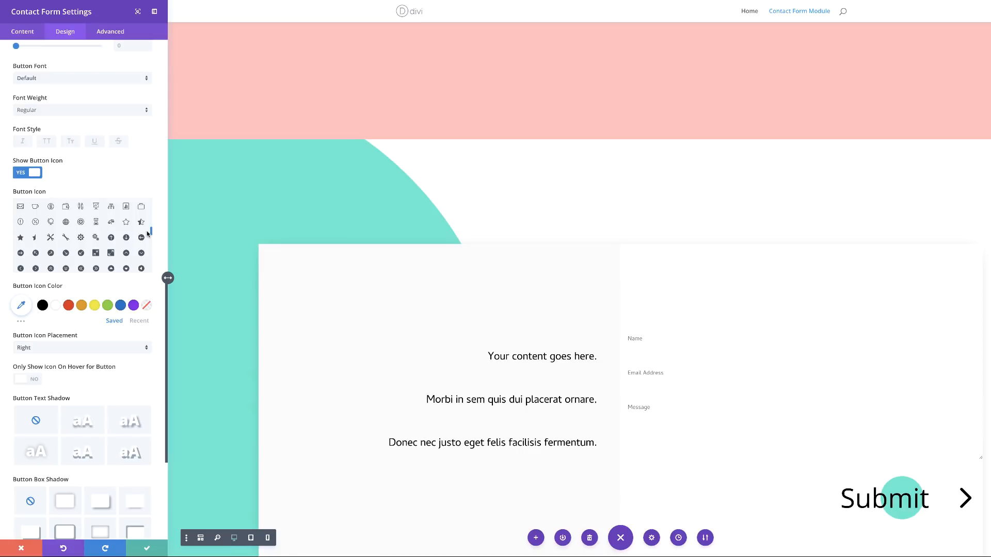
left_click(51, 254)
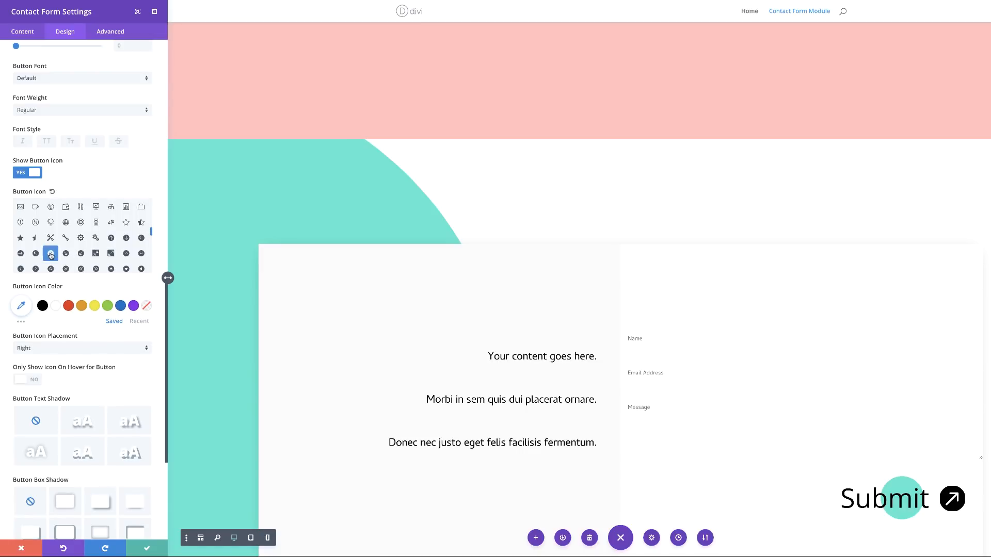
scroll(135, 157, "up", 8)
scroll(136, 158, "up", 4)
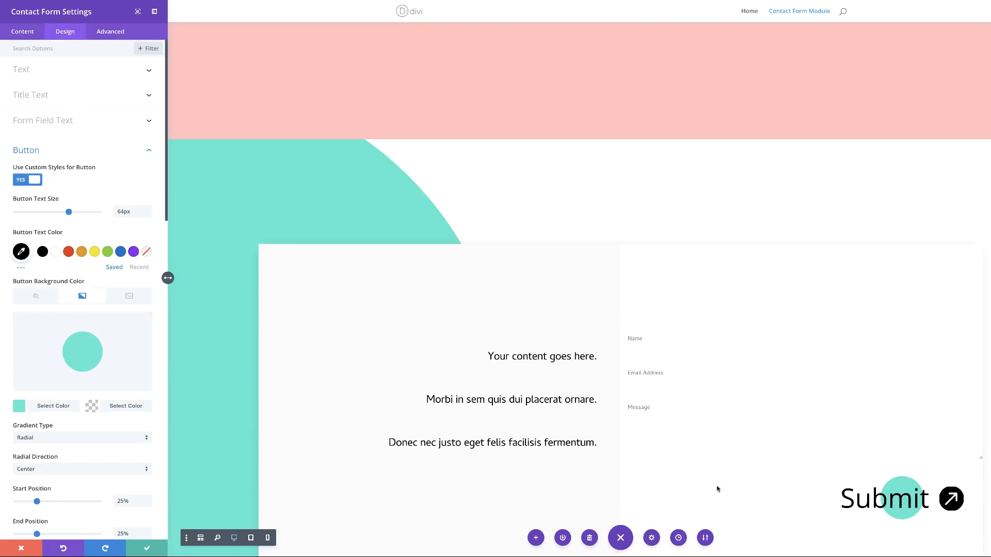
scroll(223, 328, "down", 3)
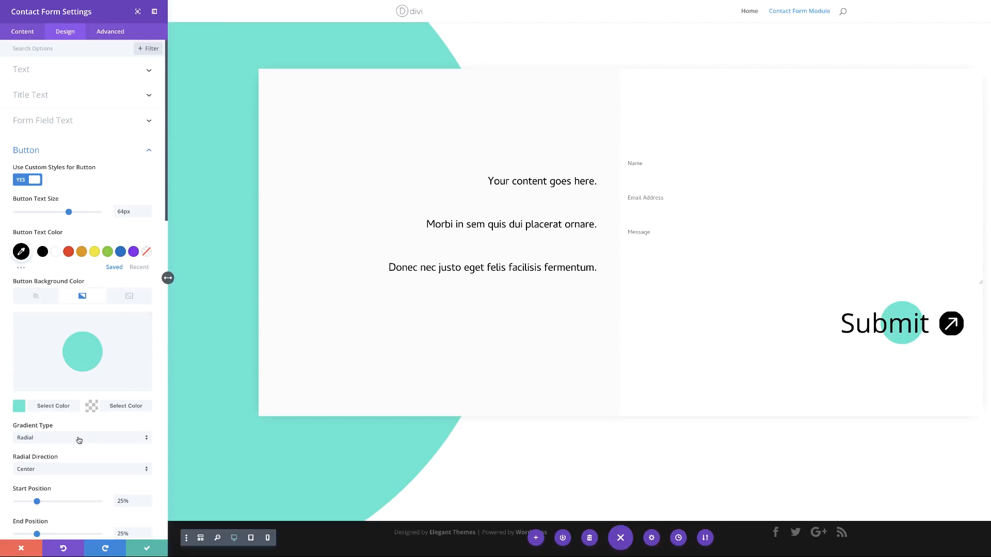
scroll(80, 437, "down", 12)
scroll(79, 439, "down", 6)
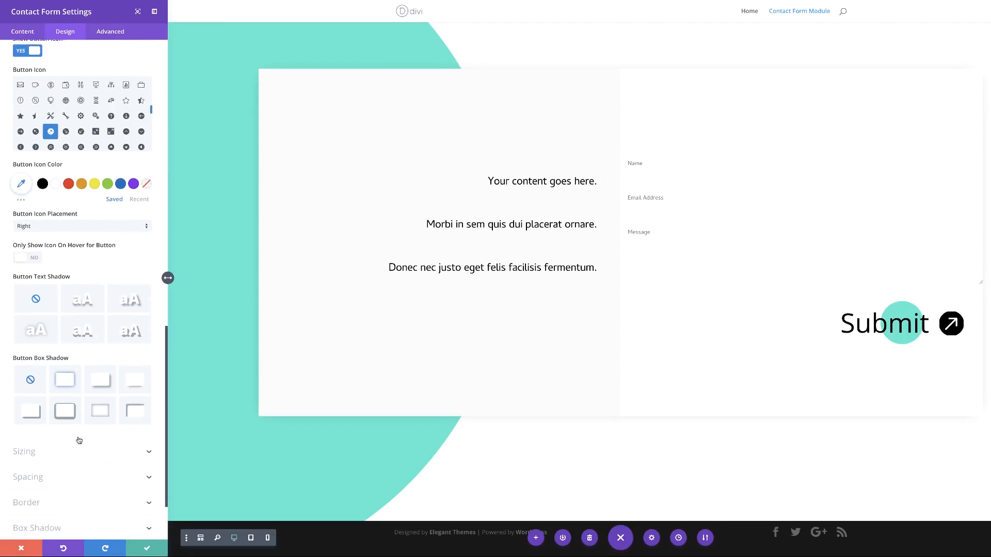
left_click(39, 391)
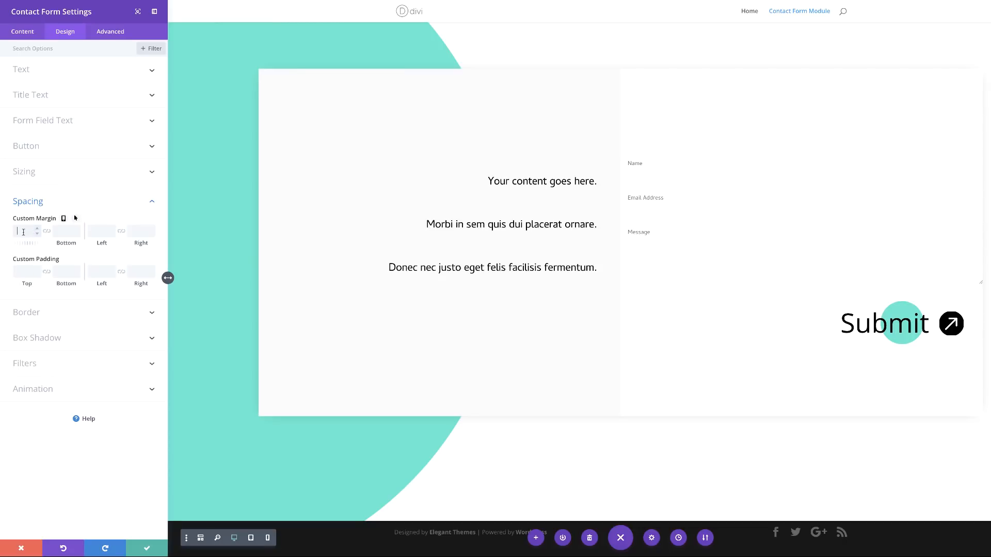
Step: Enter 50px as the contact form's Custom Margin Top
type("50px")
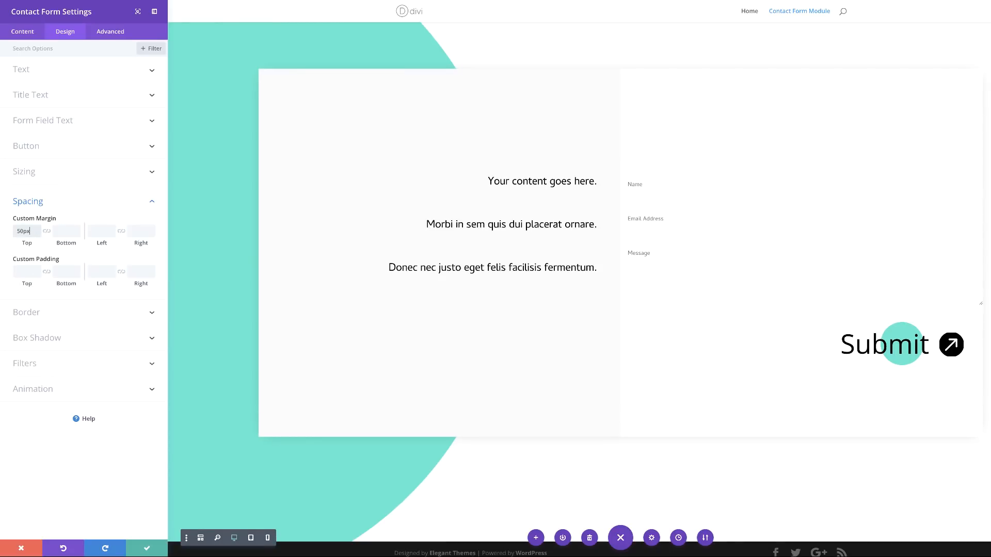
left_click(35, 313)
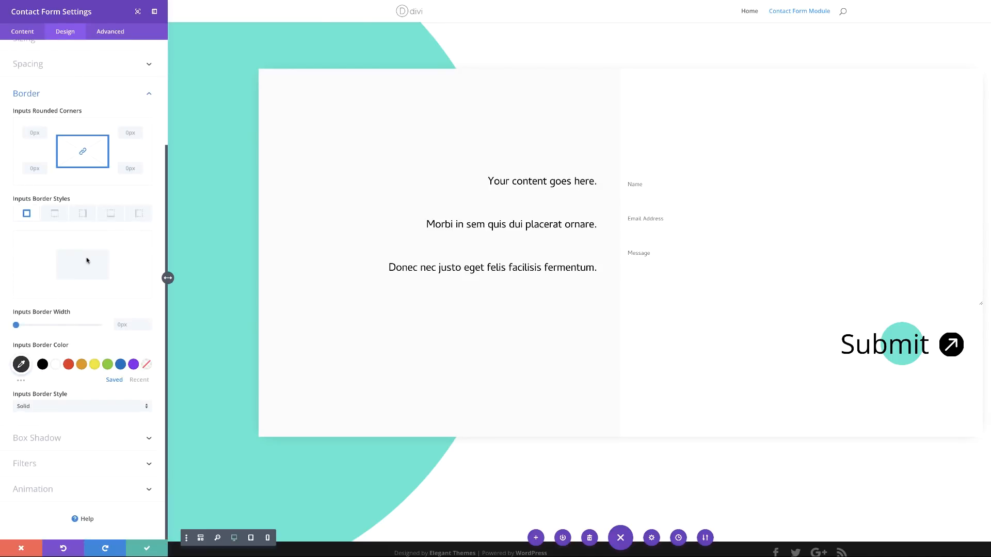
Step: Give the form fields a 0.5px black bottom-border underline and save the form settings
left_click(112, 216)
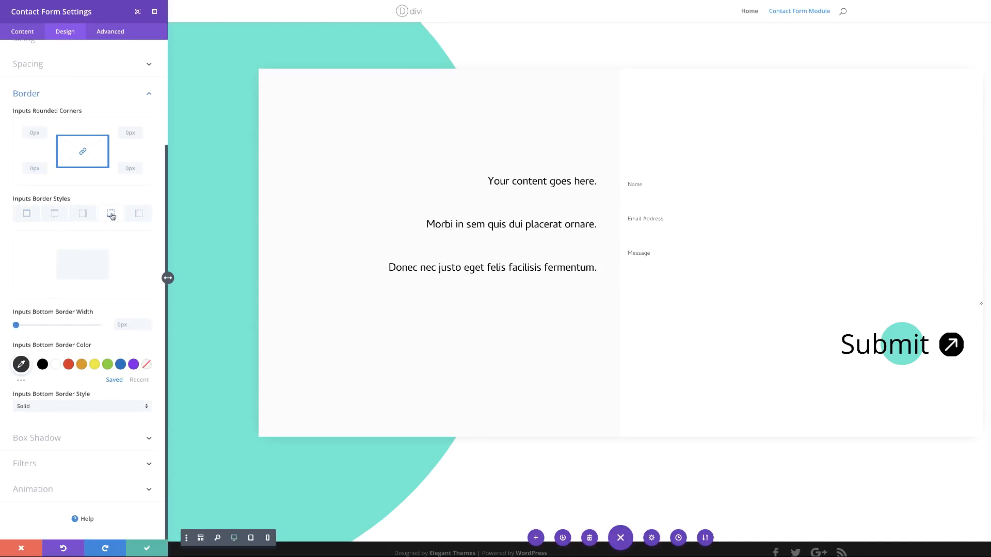
left_click(129, 327)
type("0.5")
left_click(103, 312)
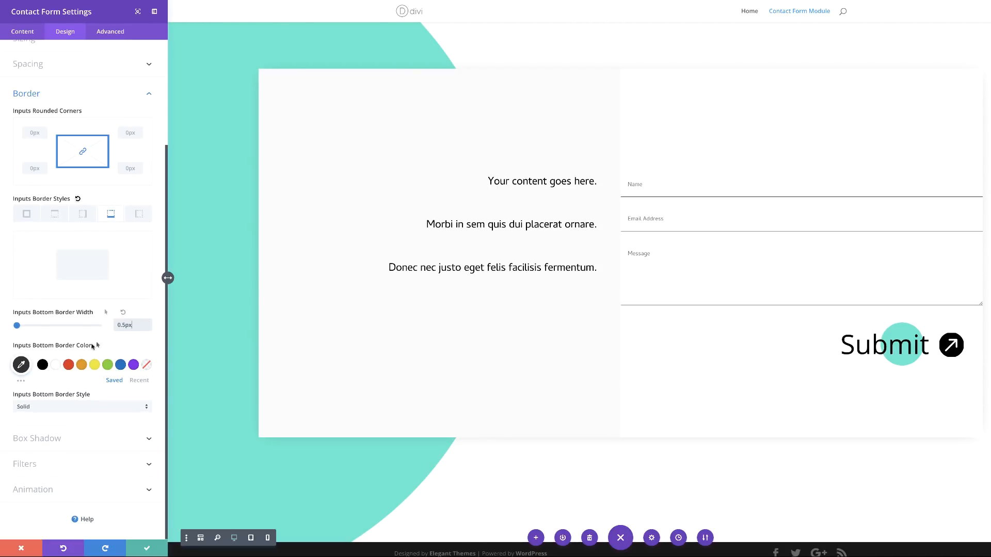
left_click(41, 366)
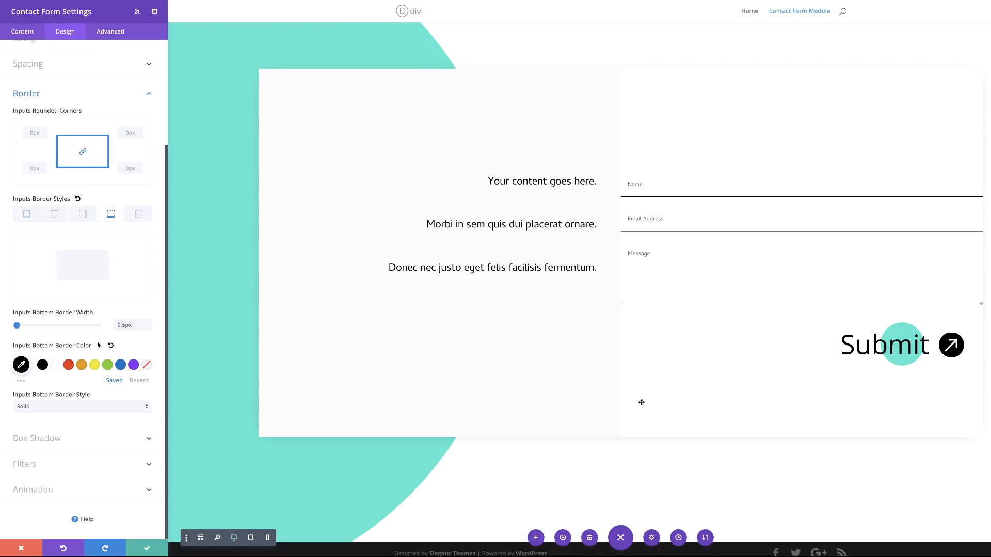
left_click(148, 549)
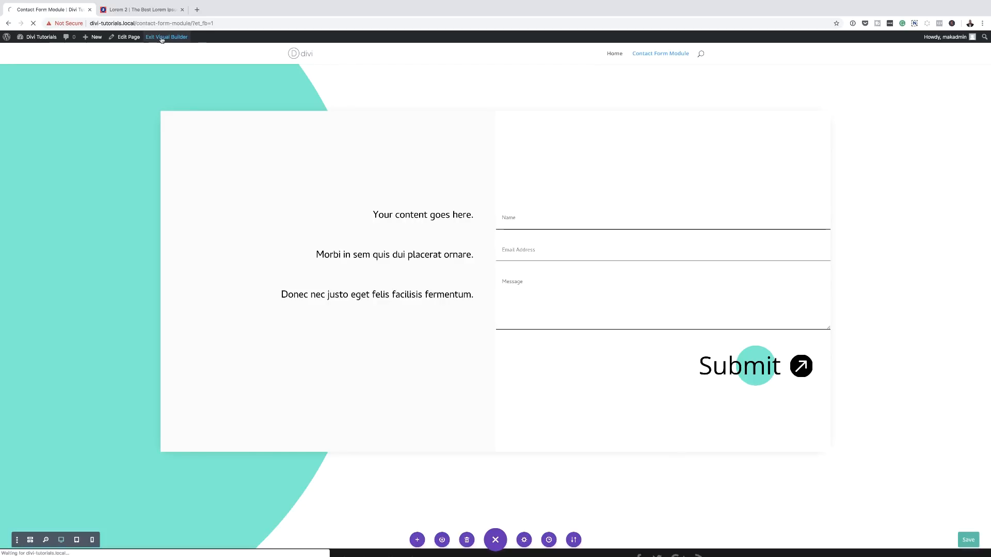
Step: Exit the Visual Builder and scroll the live page down to the teal contact section
left_click(162, 37)
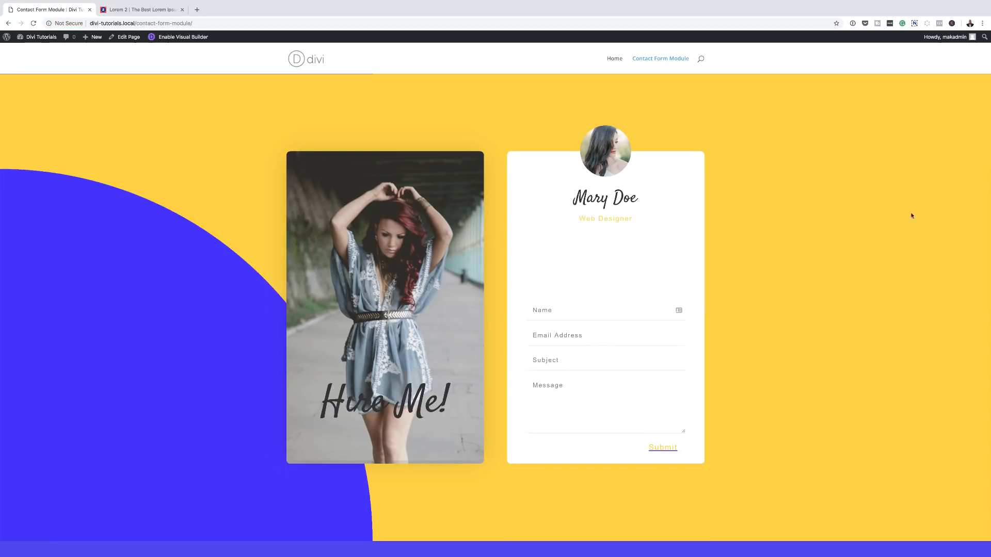
scroll(914, 244, "down", 6)
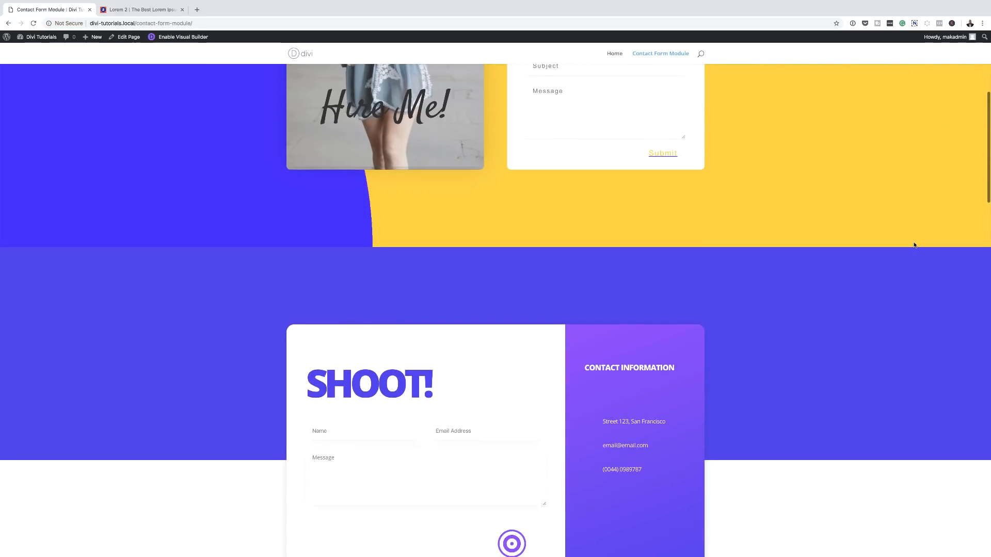
scroll(913, 244, "down", 3)
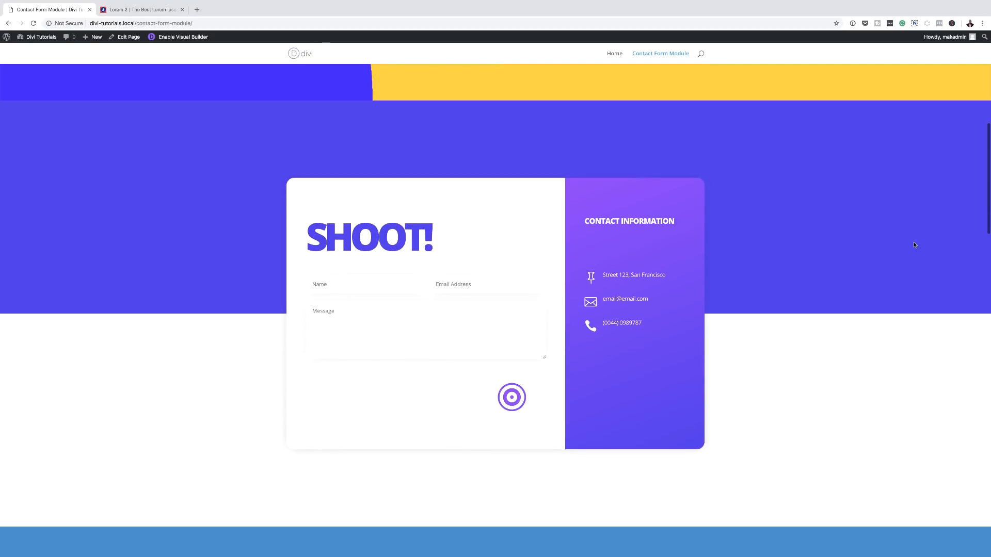
scroll(914, 244, "down", 9)
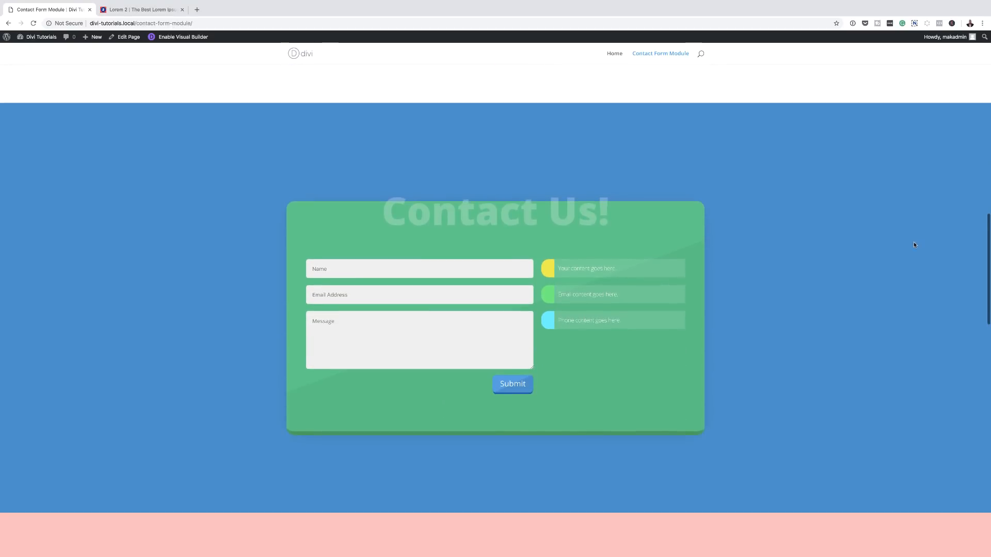
scroll(914, 245, "down", 9)
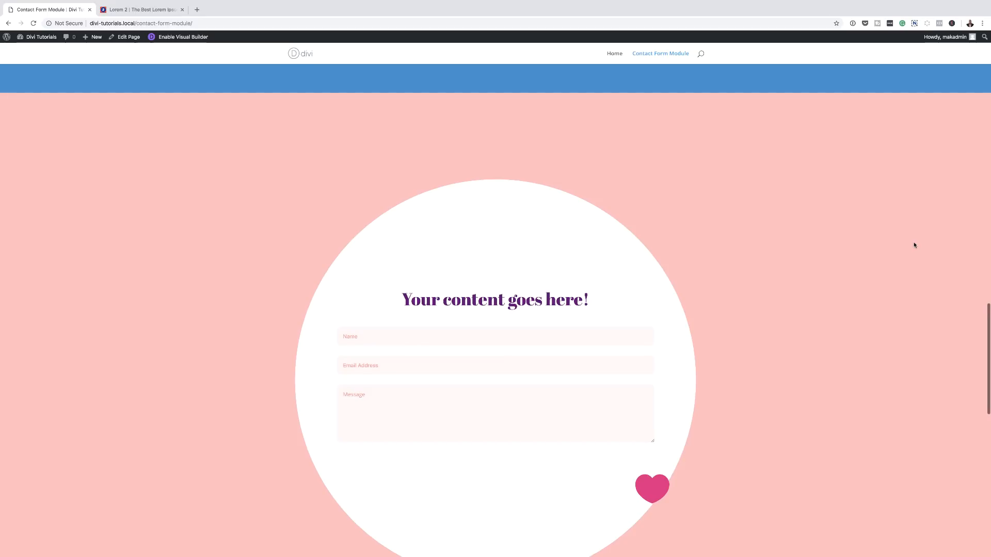
scroll(914, 245, "down", 10)
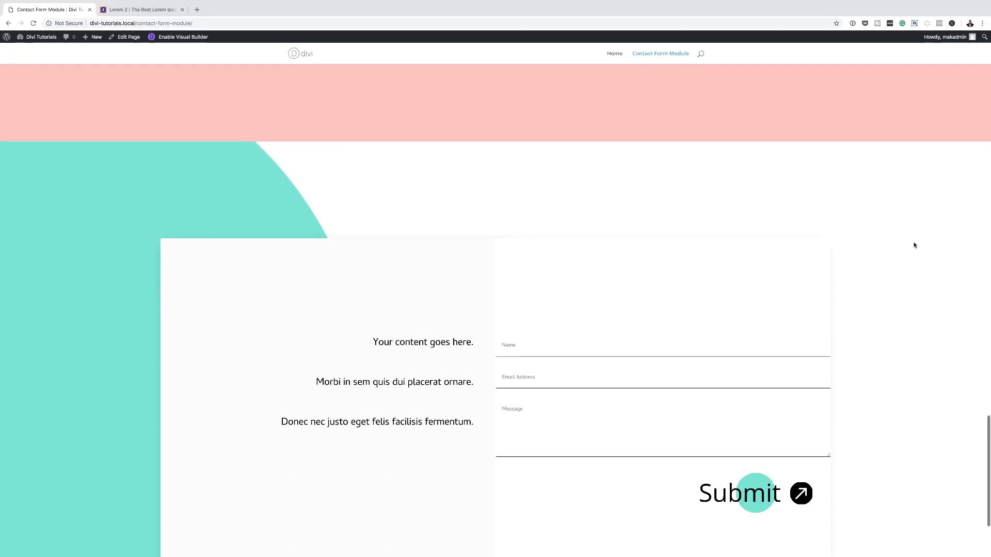
scroll(914, 244, "down", 2)
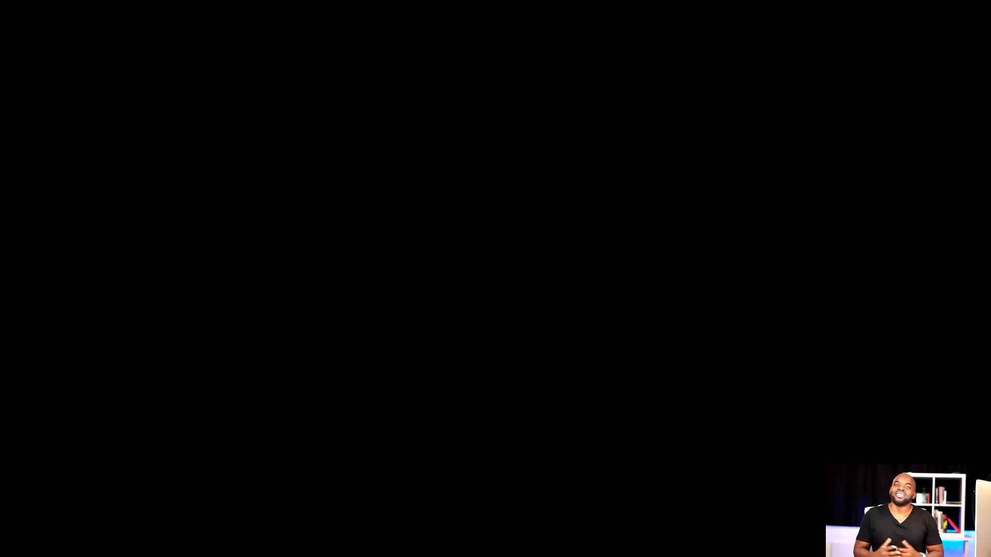